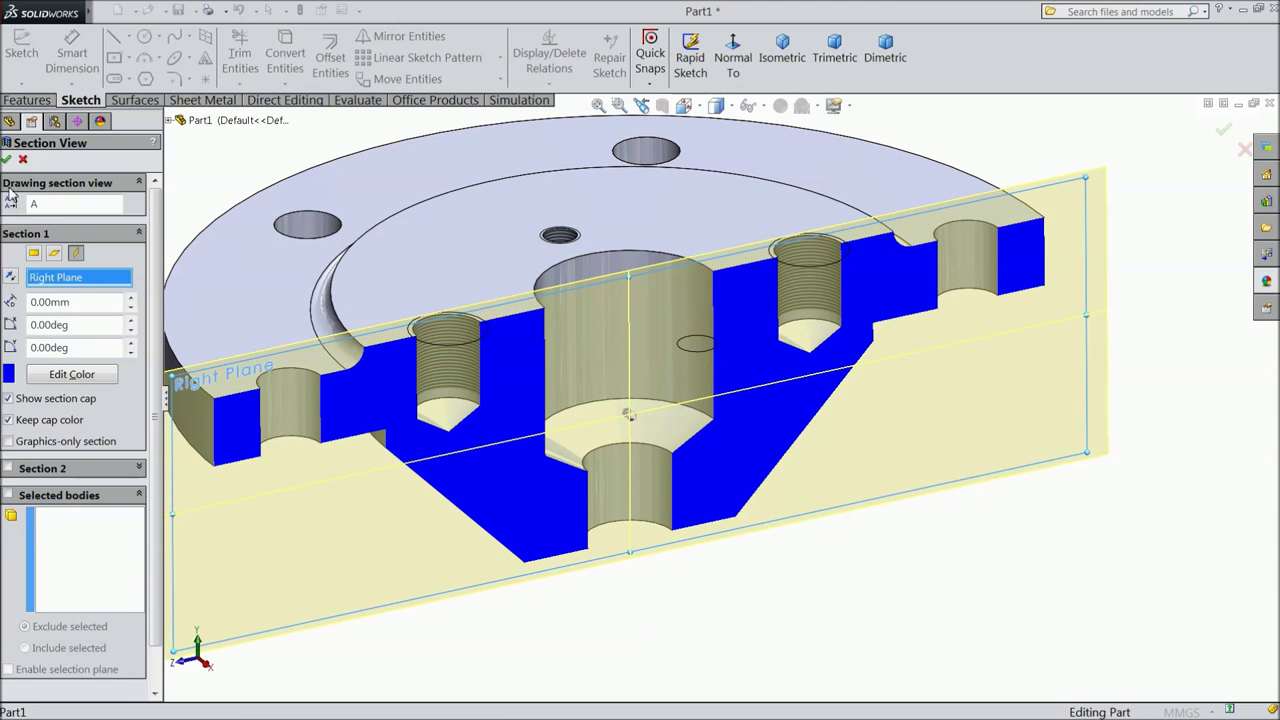
# Step: Cancel the section view and apply a light orange colour (RGB 252, 188, 132) to the whole part
pyautogui.click(23, 161)
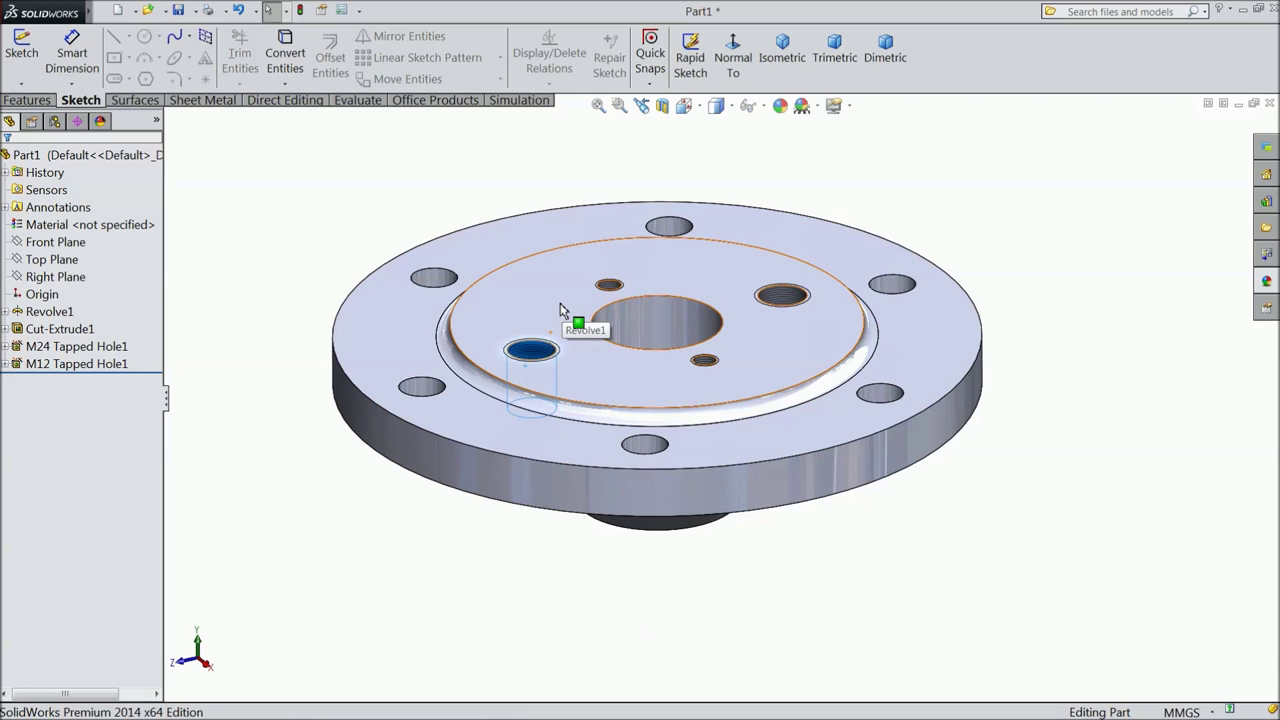
pyautogui.moveTo(660, 502); pyautogui.dragTo(366, 323, button='middle')
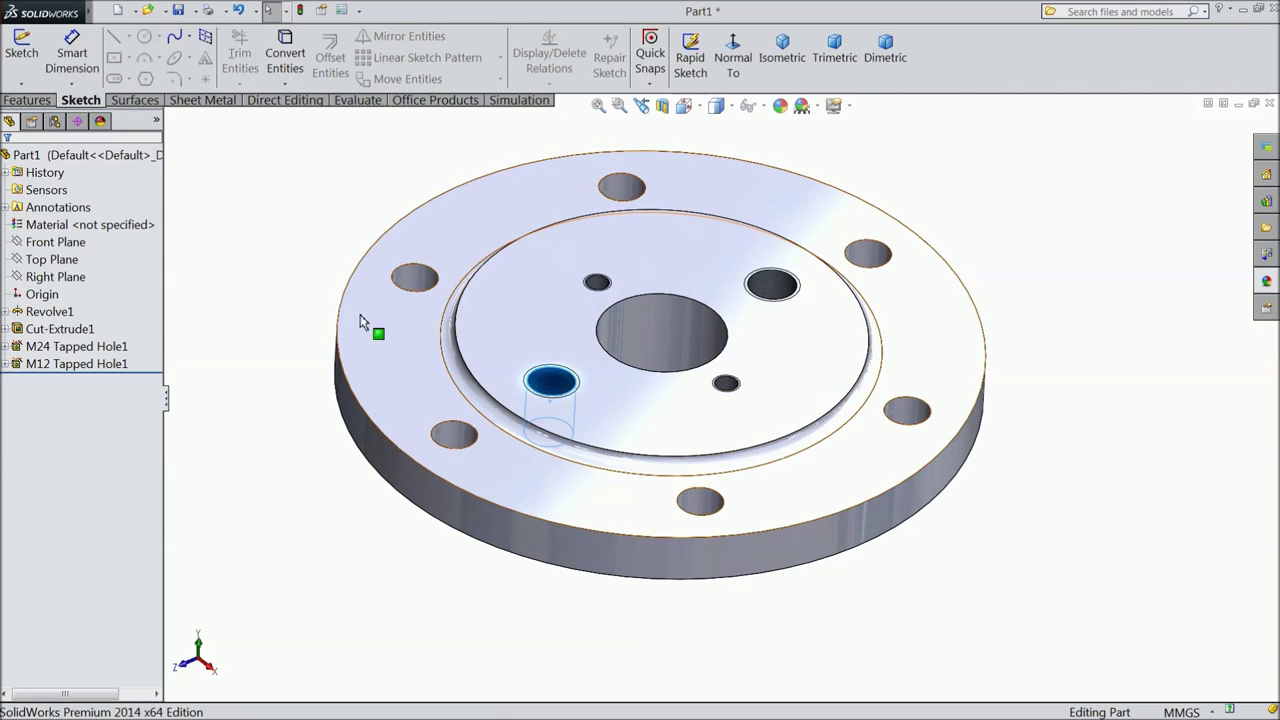
pyautogui.click(90, 155)
pyautogui.click(781, 108)
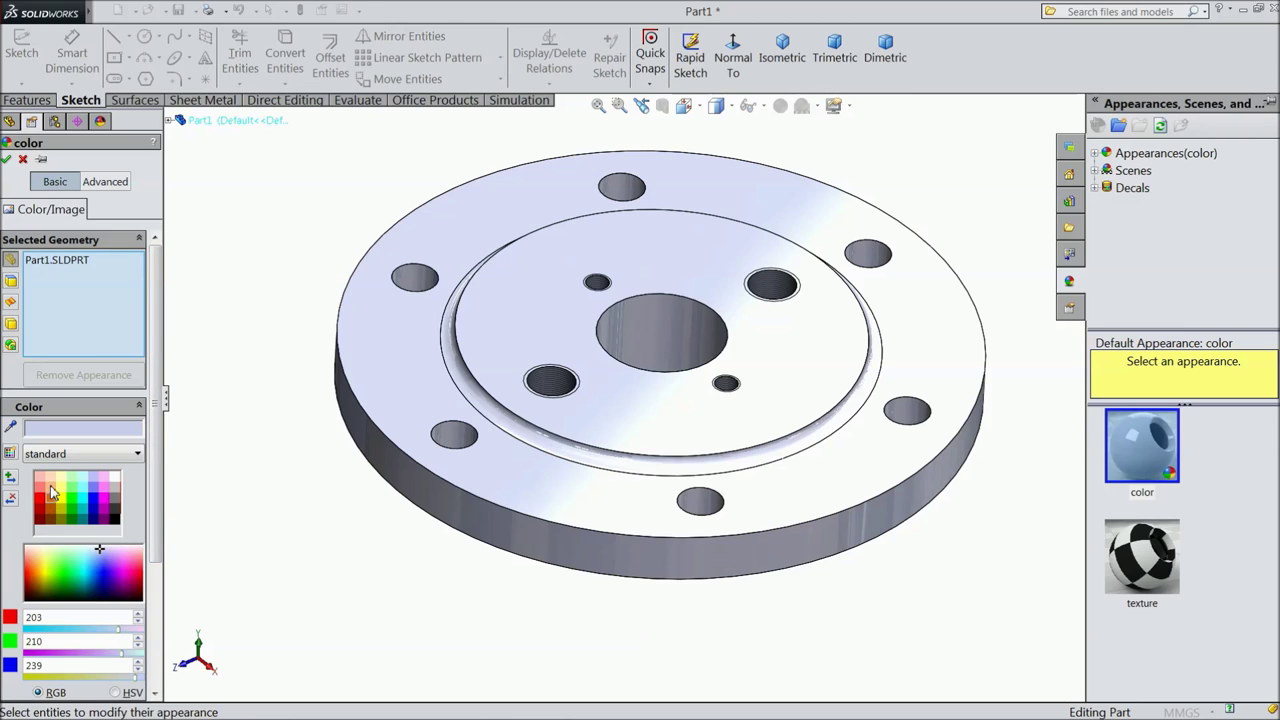
pyautogui.click(52, 490)
pyautogui.click(53, 503)
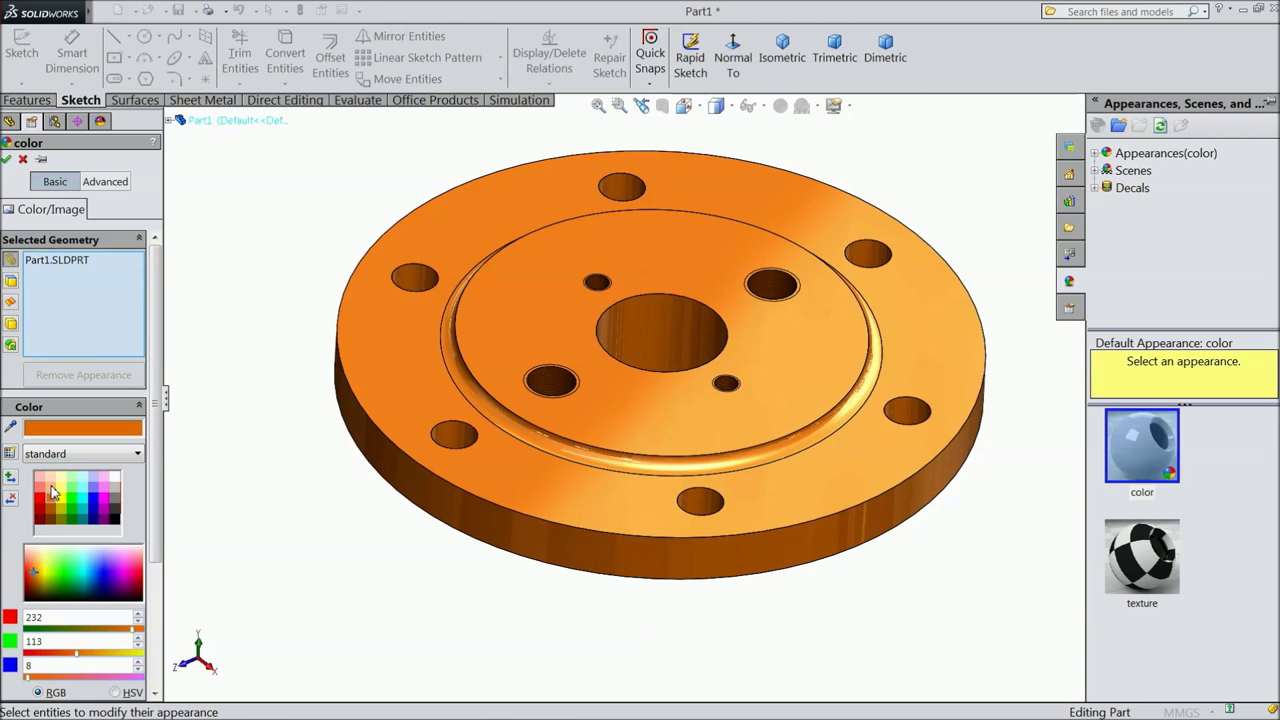
pyautogui.click(51, 488)
pyautogui.moveTo(311, 409)
pyautogui.mouseDown(button='middle')
pyautogui.moveTo(316, 292)
pyautogui.moveTo(316, 432)
pyautogui.mouseUp(button='middle')
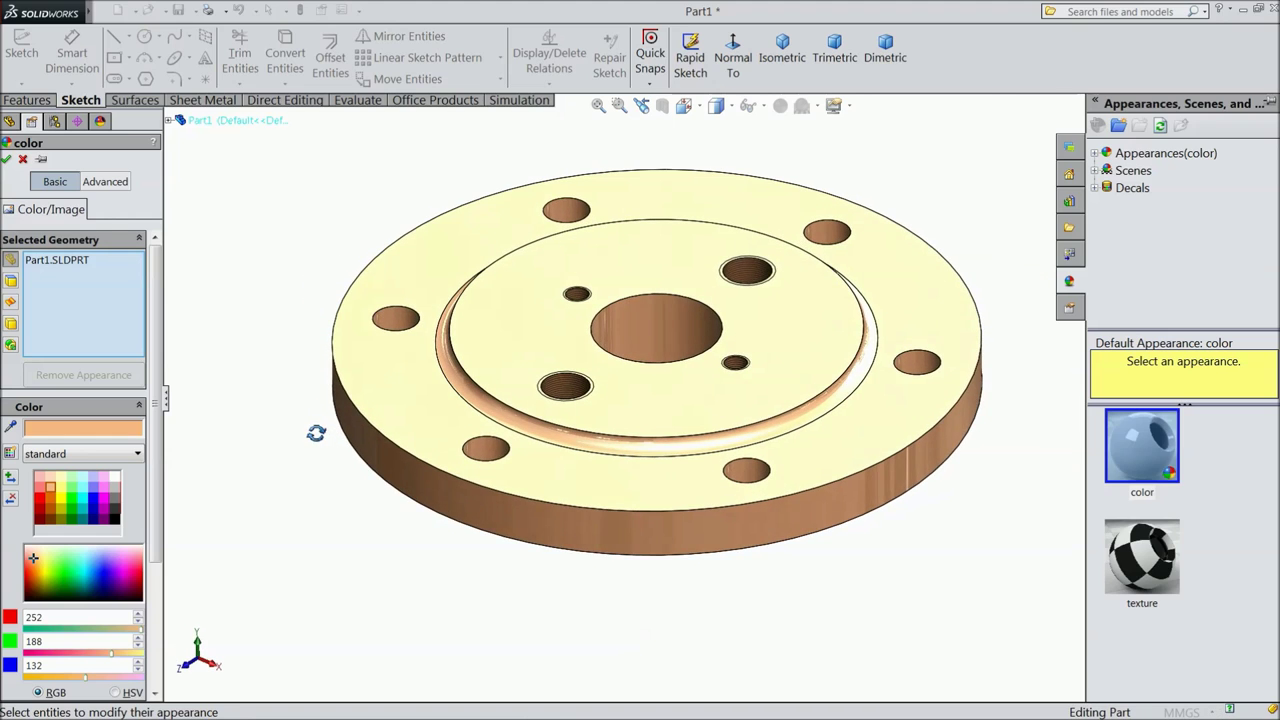
pyautogui.click(7, 160)
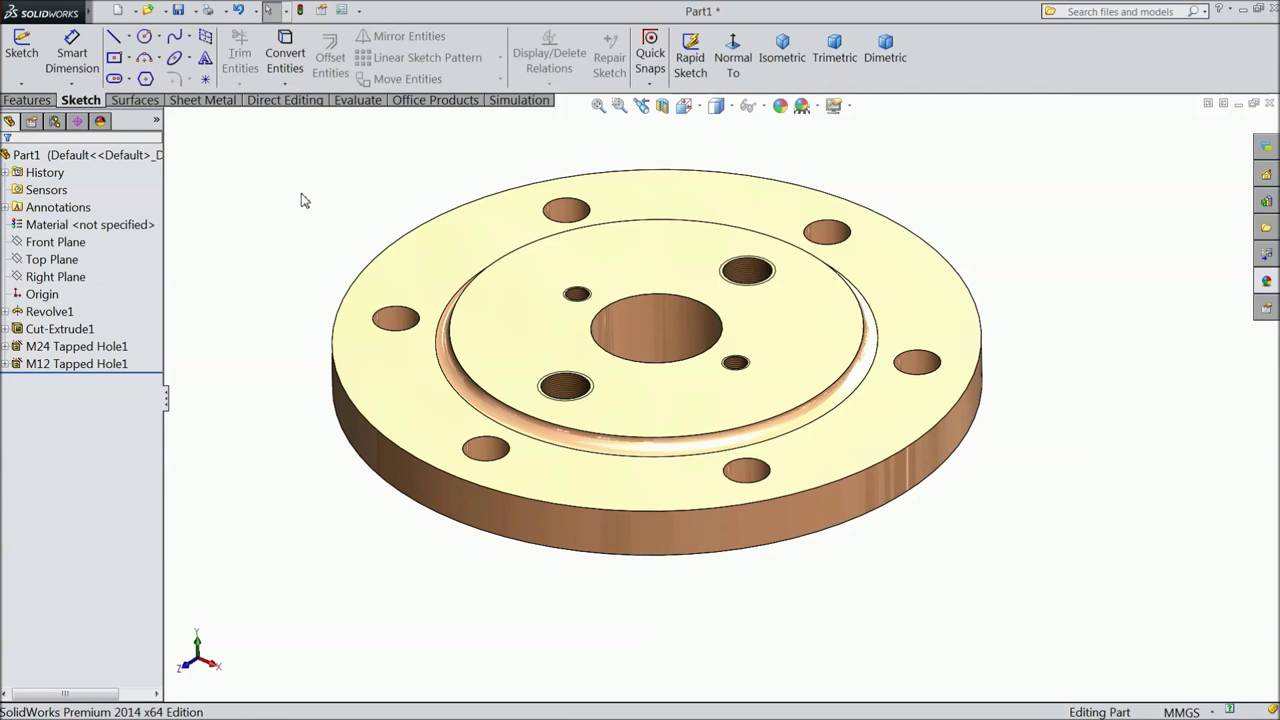
# Step: Save the part as "cover" in the Stop Valve folder
pyautogui.hotkey('ctrl', 's')
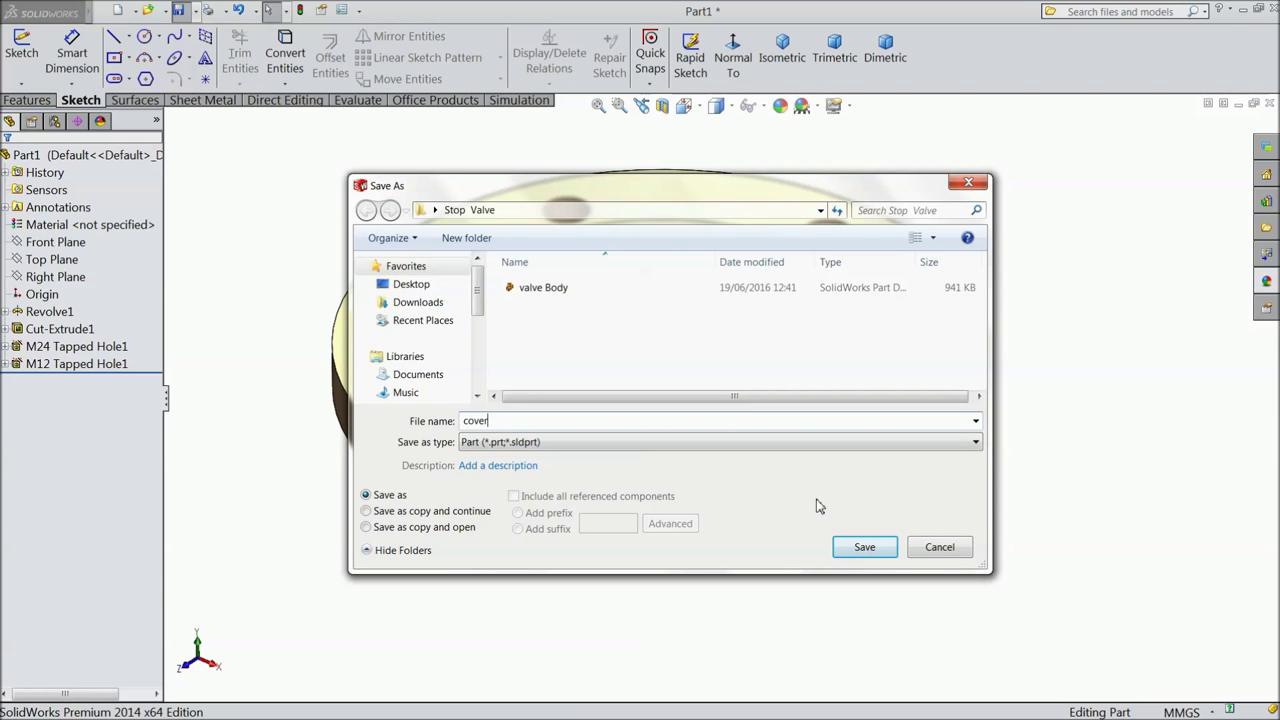
pyautogui.click(864, 548)
pyautogui.moveTo(871, 563); pyautogui.dragTo(889, 558, button='middle')
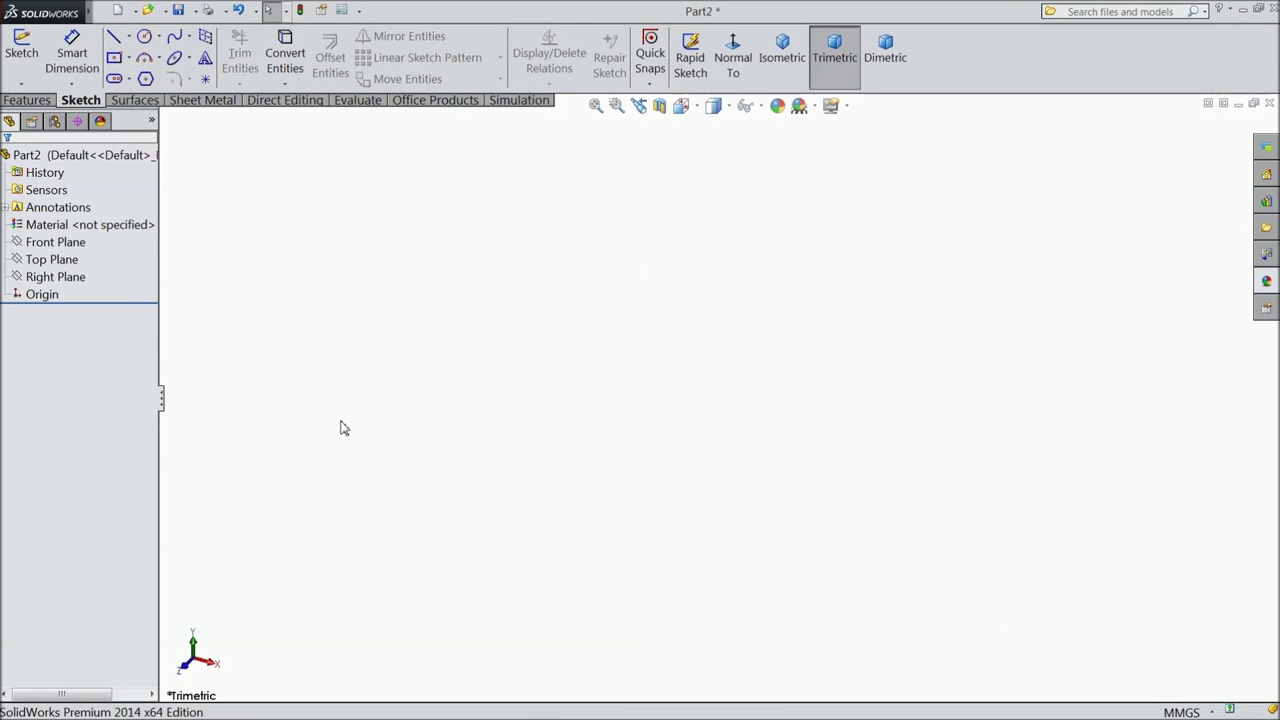
# Step: Start a sketch on the Right Plane of the new part and draw a vertical centerline upward from the origin
pyautogui.click(55, 277)
pyautogui.click(75, 260)
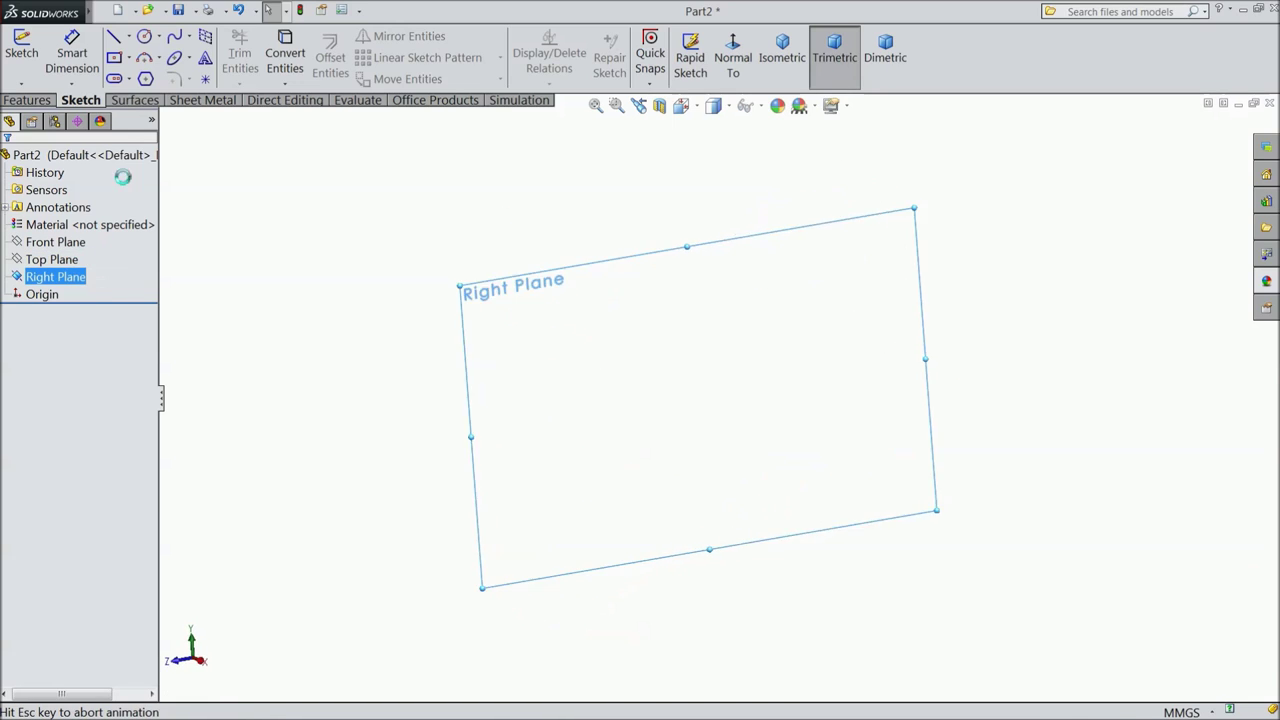
pyautogui.click(129, 36)
pyautogui.click(133, 80)
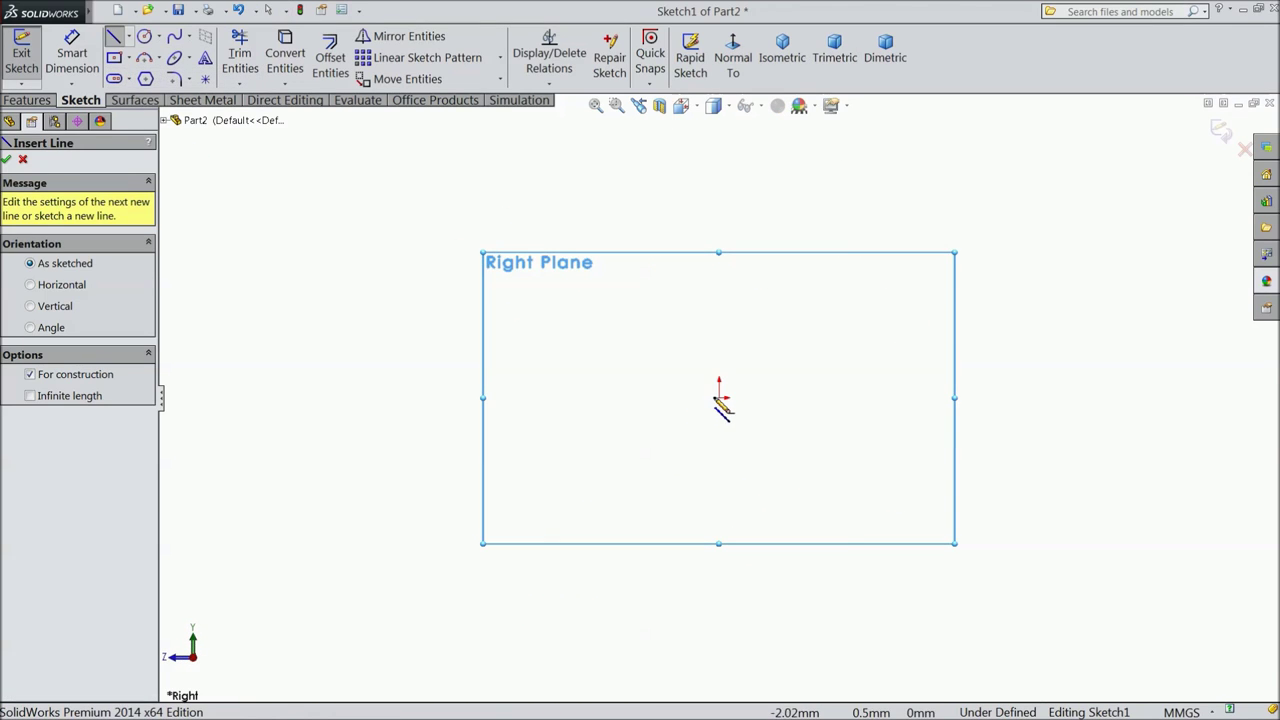
pyautogui.click(719, 397)
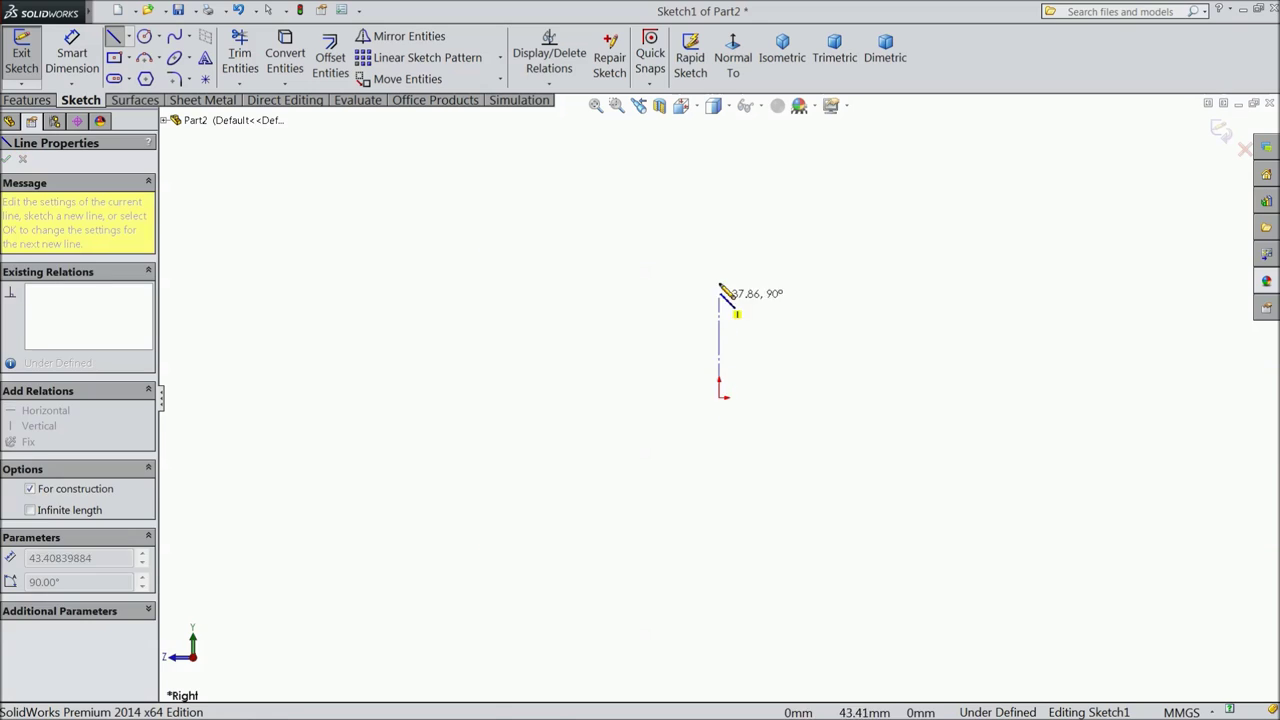
pyautogui.click(719, 145)
pyautogui.rightClick(766, 136)
pyautogui.click(795, 146)
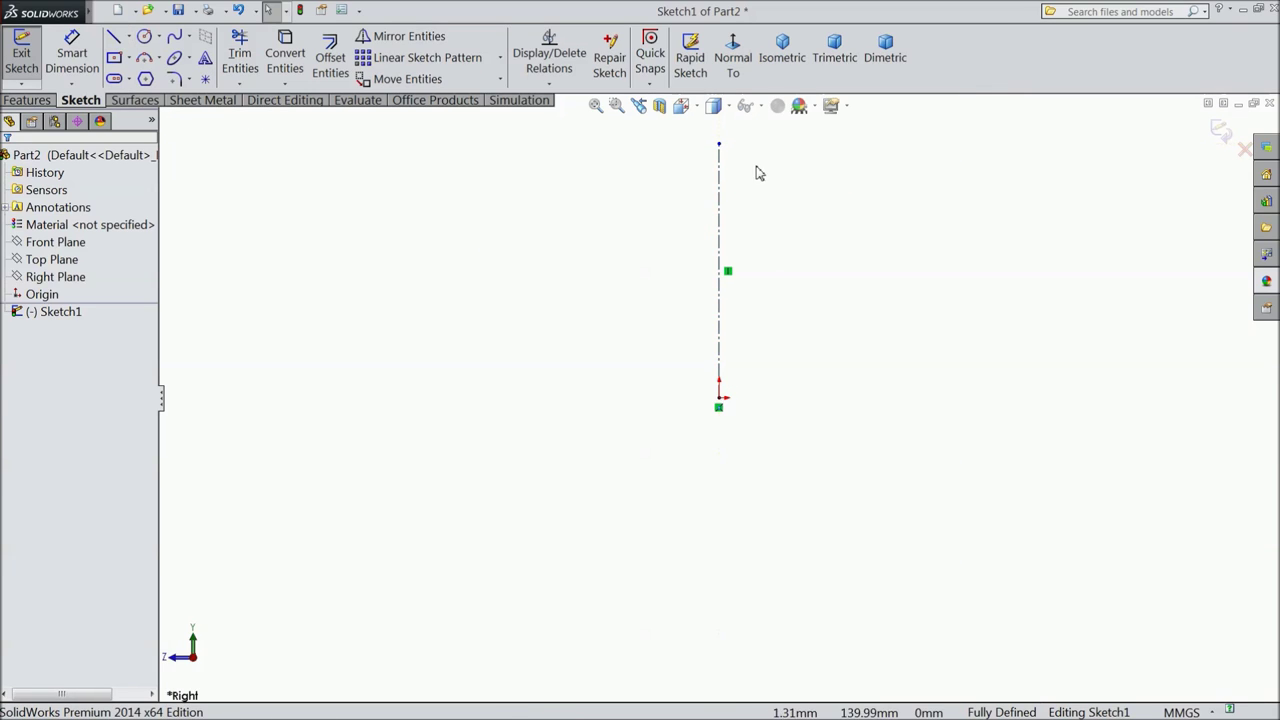
# Step: Draw the lower stepped profile from the origin with lines about 11 mm outward, 35 mm up, 5 mm outward and 190 mm up
pyautogui.click(117, 37)
pyautogui.scroll(-5, 800, 330)
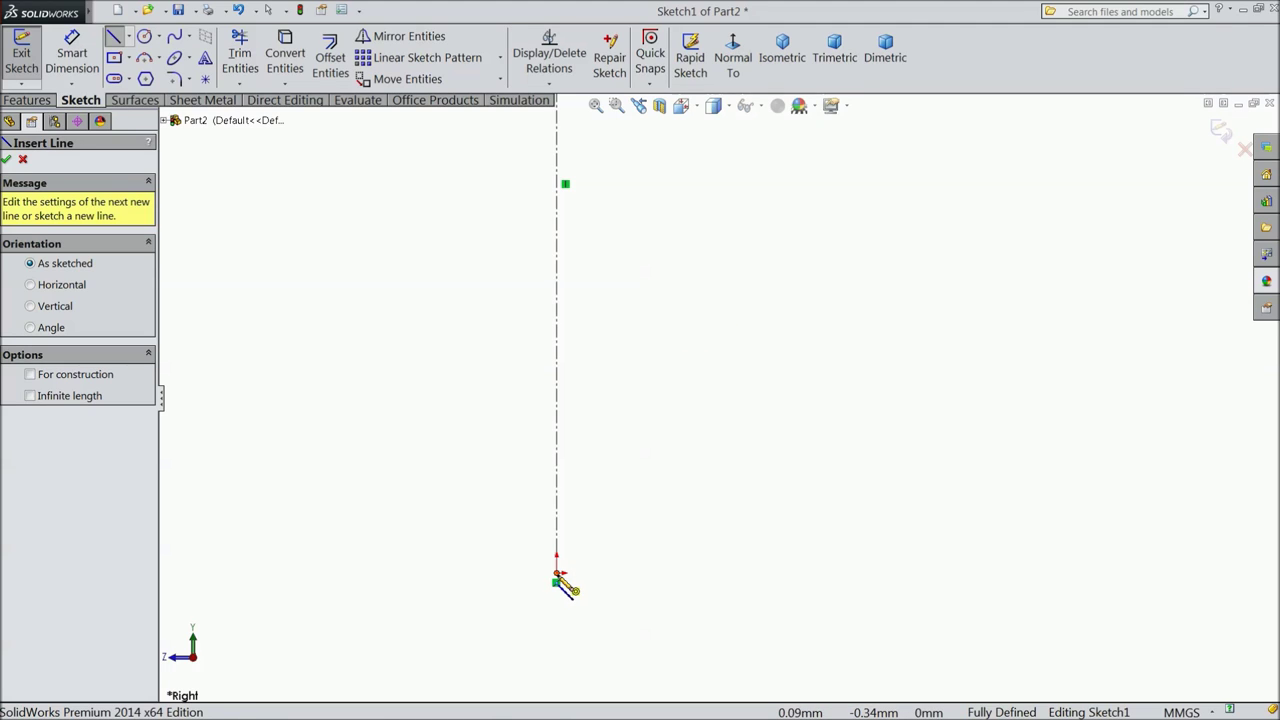
pyautogui.click(557, 575)
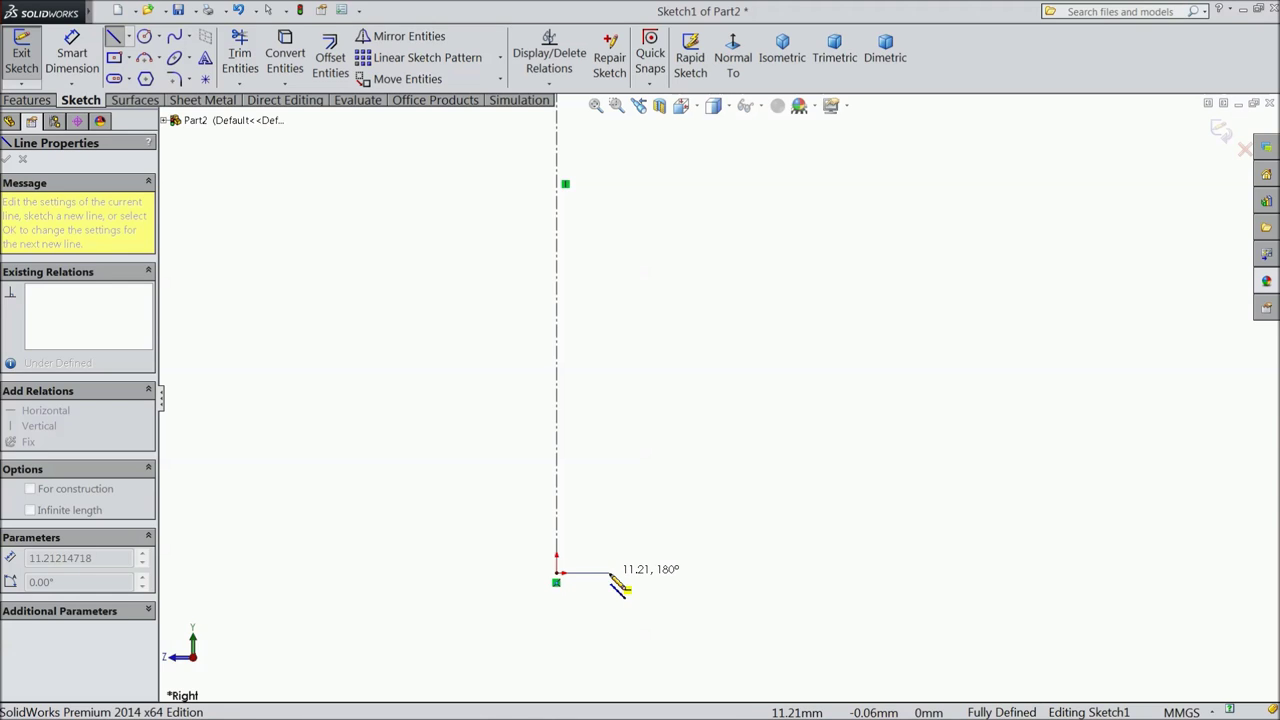
pyautogui.click(609, 573)
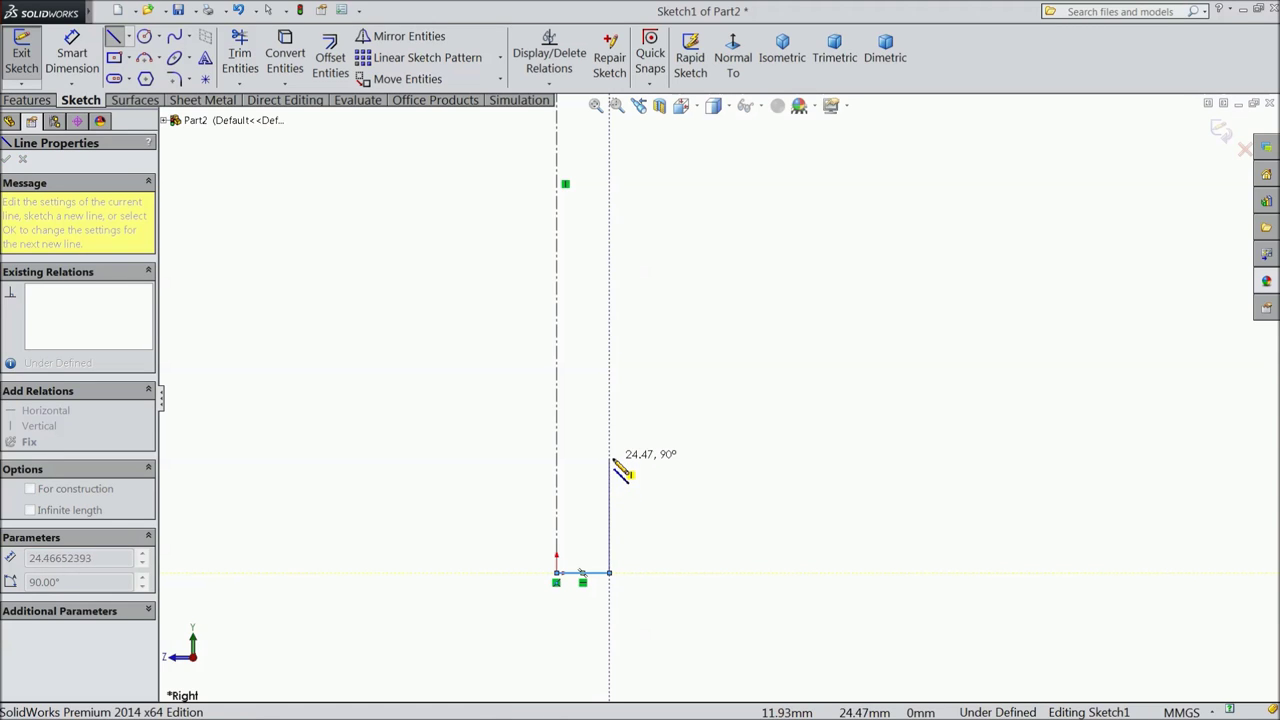
pyautogui.click(610, 413)
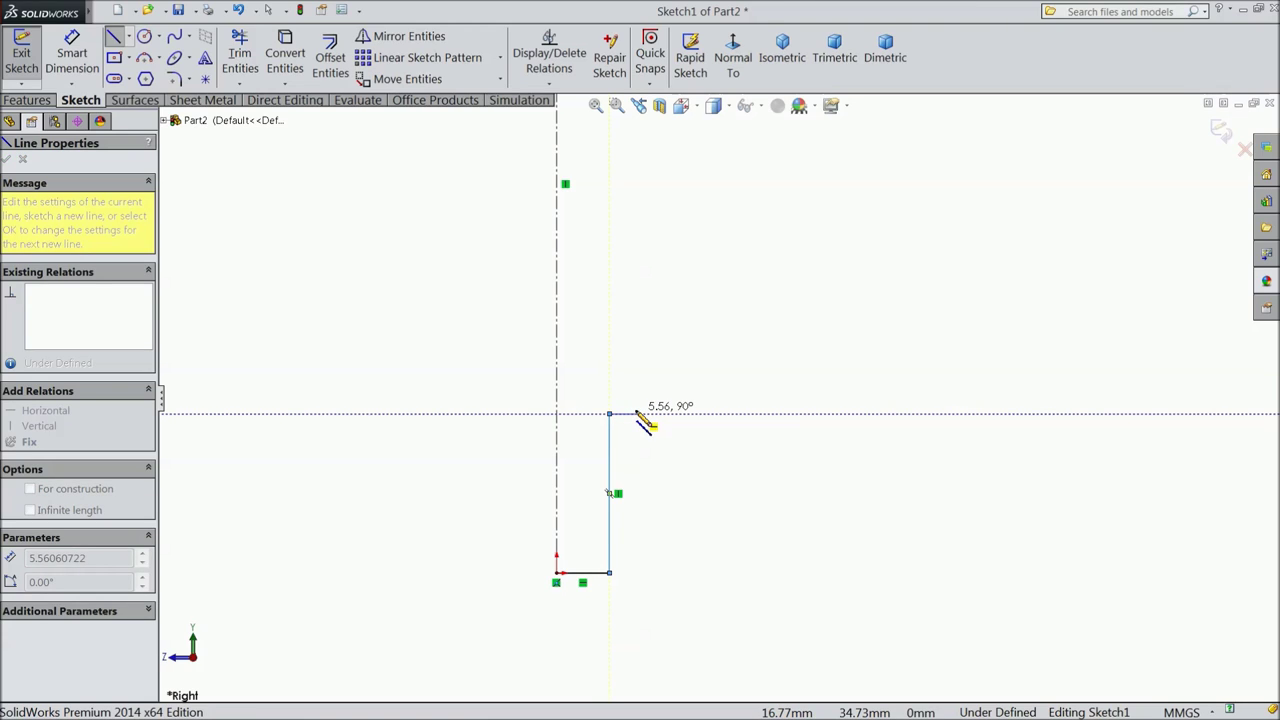
pyautogui.click(634, 413)
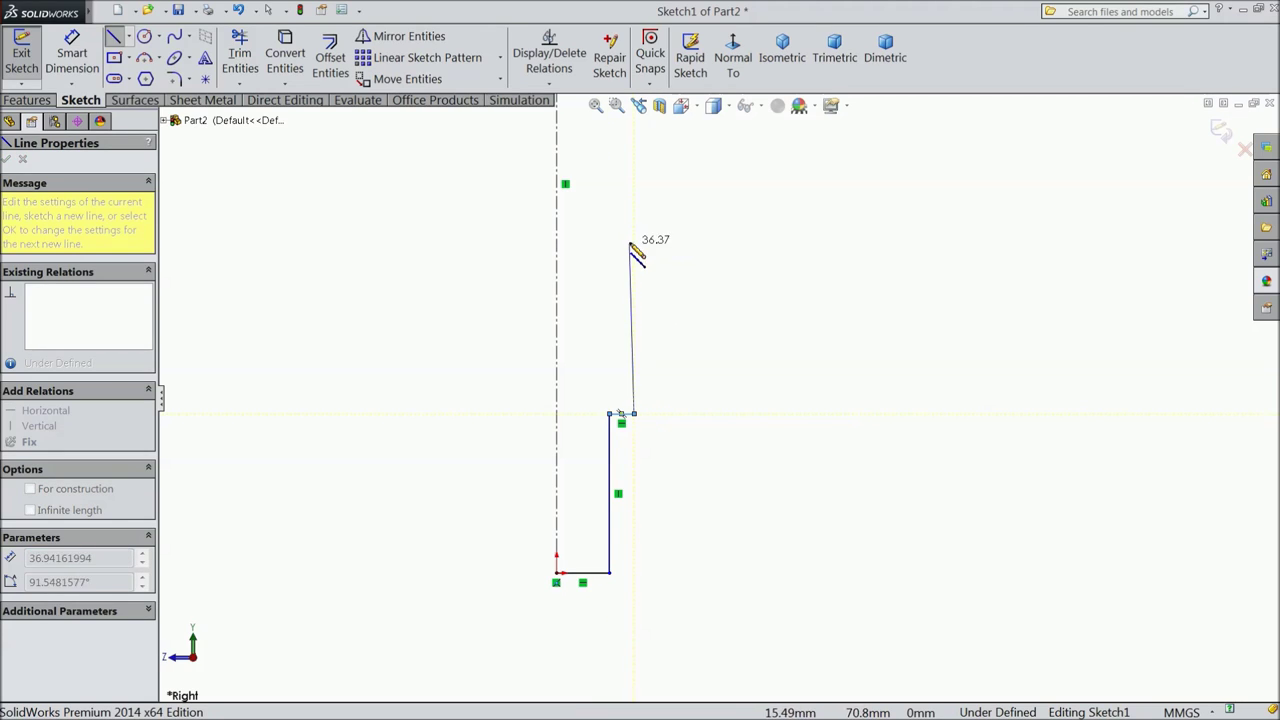
pyautogui.press('z')
pyautogui.press('z')
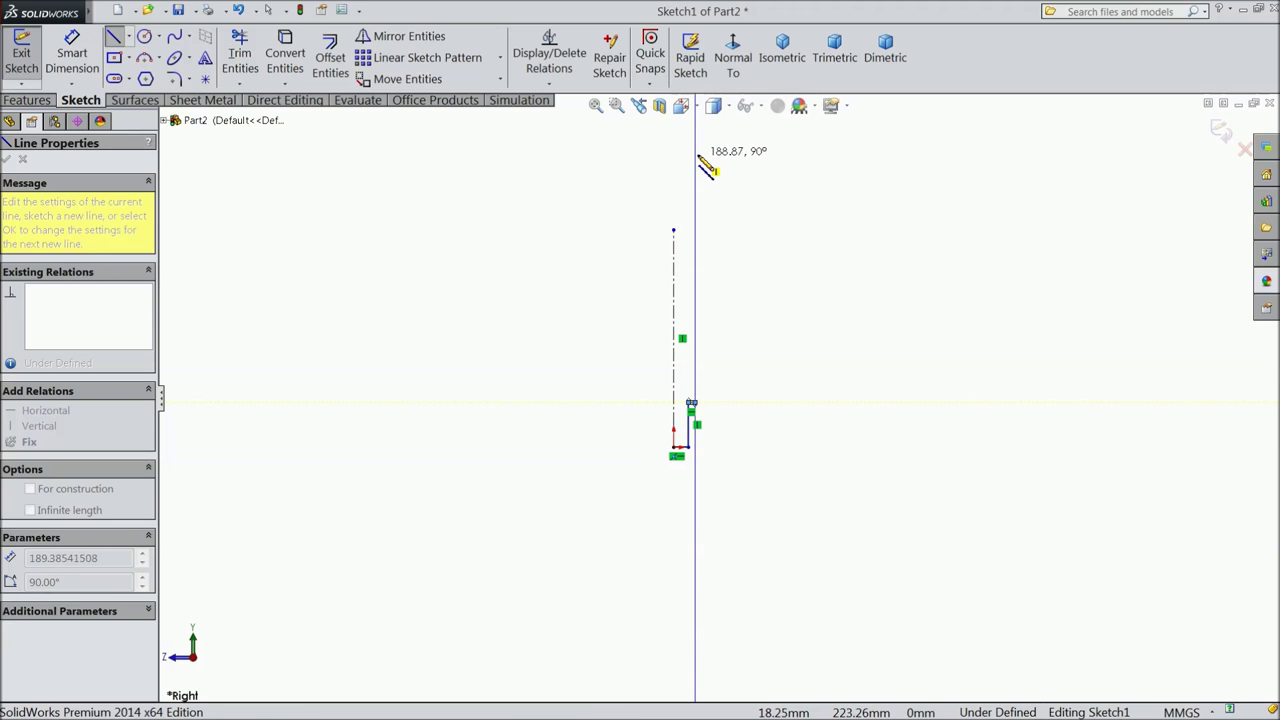
pyautogui.click(697, 155)
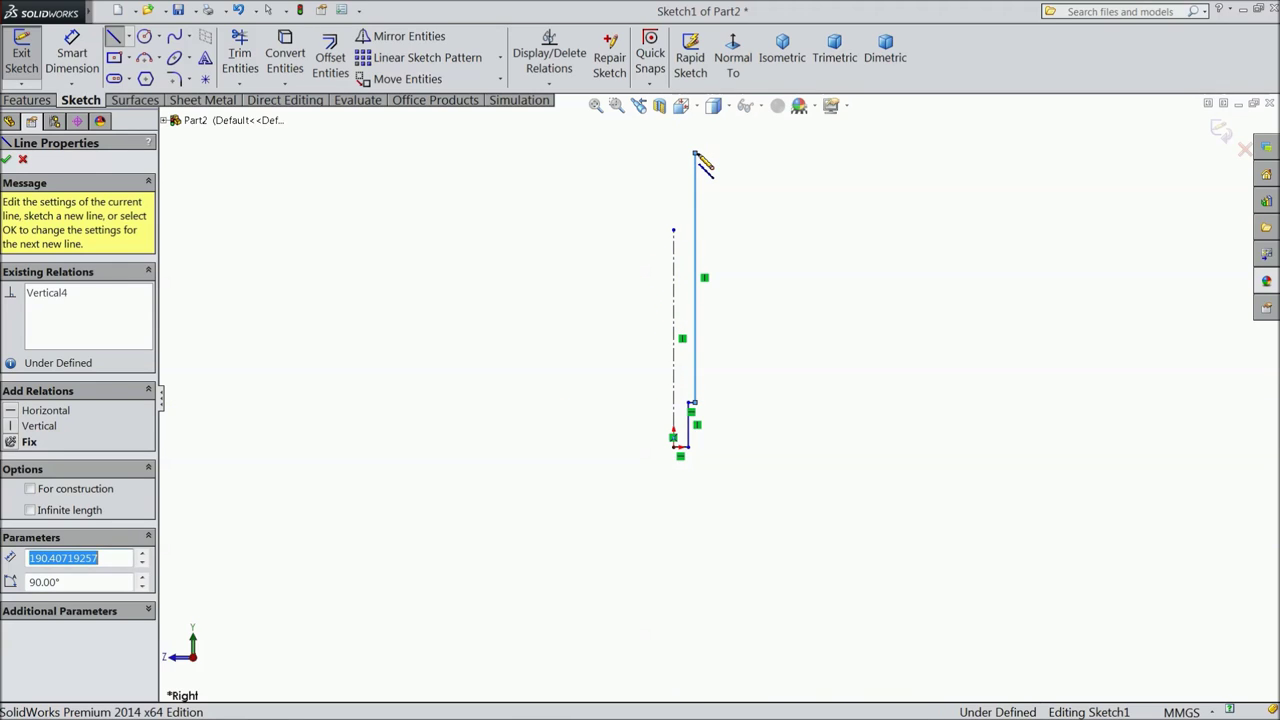
# Step: Continue the profile with a step about 7 mm outward and a vertical line about 94 mm up
pyautogui.hotkey('shift', 'z')
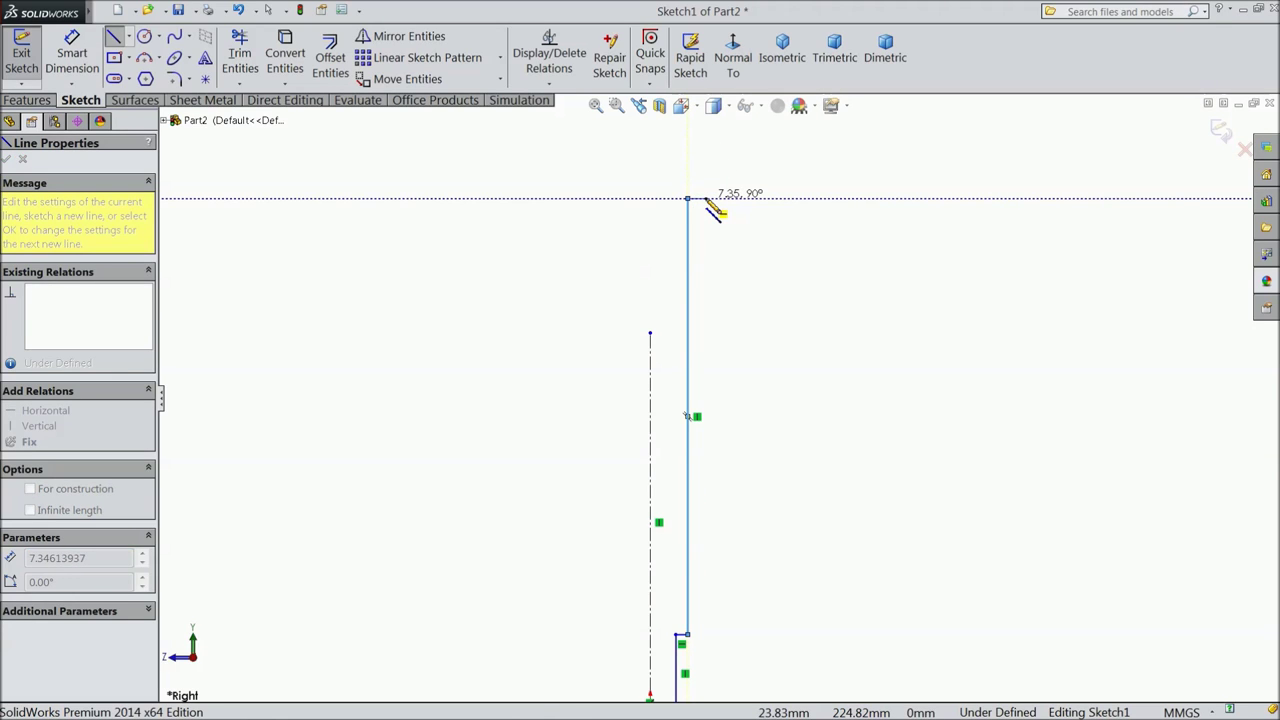
pyautogui.click(706, 199)
pyautogui.press('z')
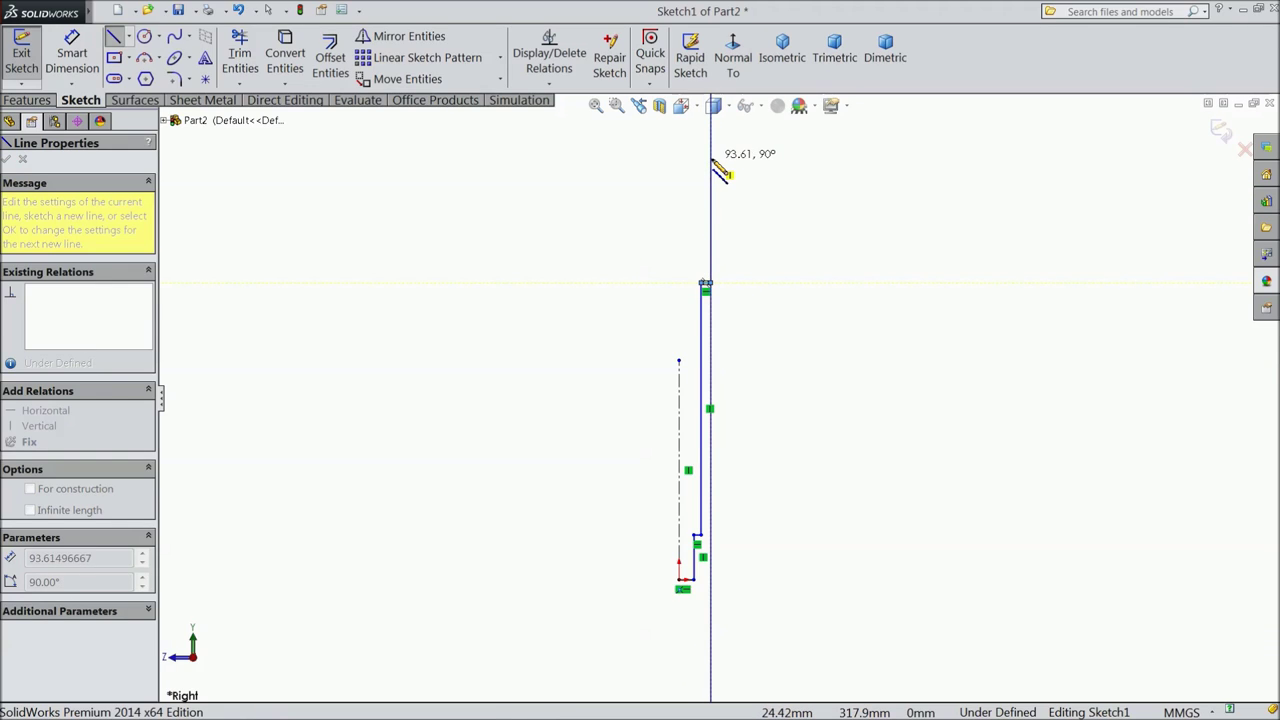
pyautogui.click(714, 163)
pyautogui.hotkey('shift', 'z')
pyautogui.hotkey('shift', 'z')
pyautogui.hotkey('shift', 'z')
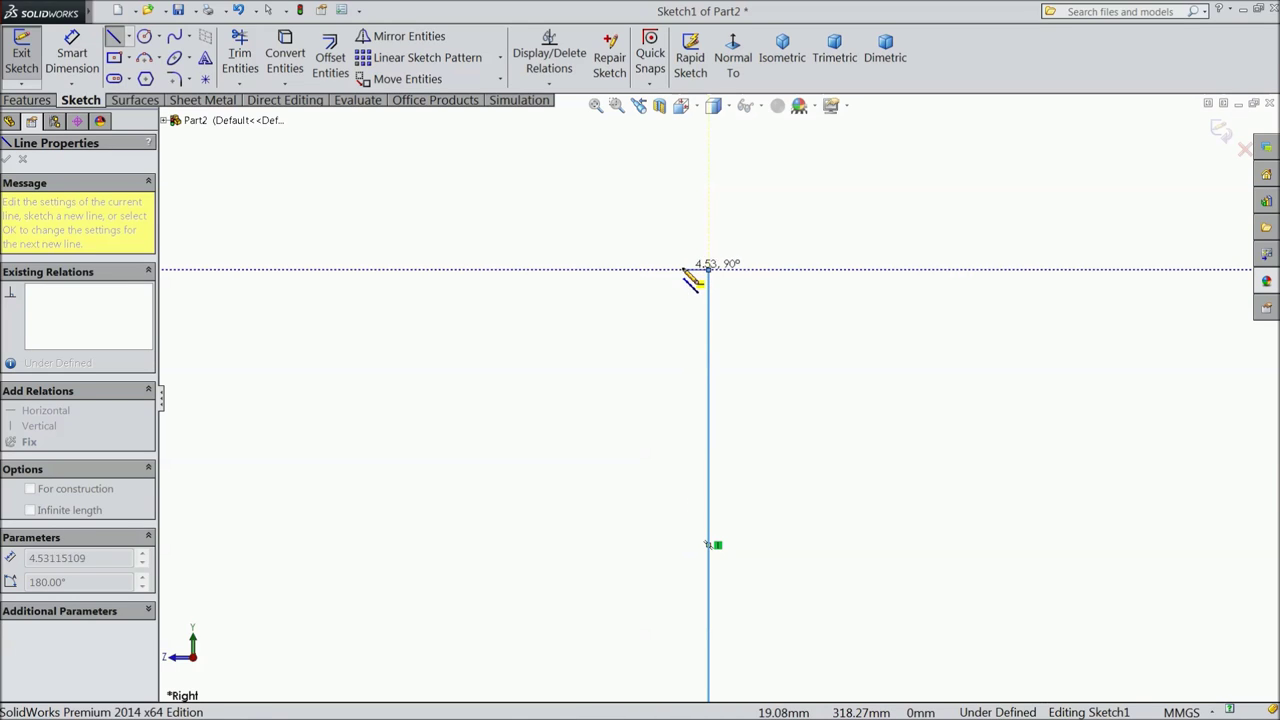
# Step: Draw a rectangular groove in the profile, about 5 mm deep and 10 mm high, returning to the outer edge
pyautogui.click(680, 269)
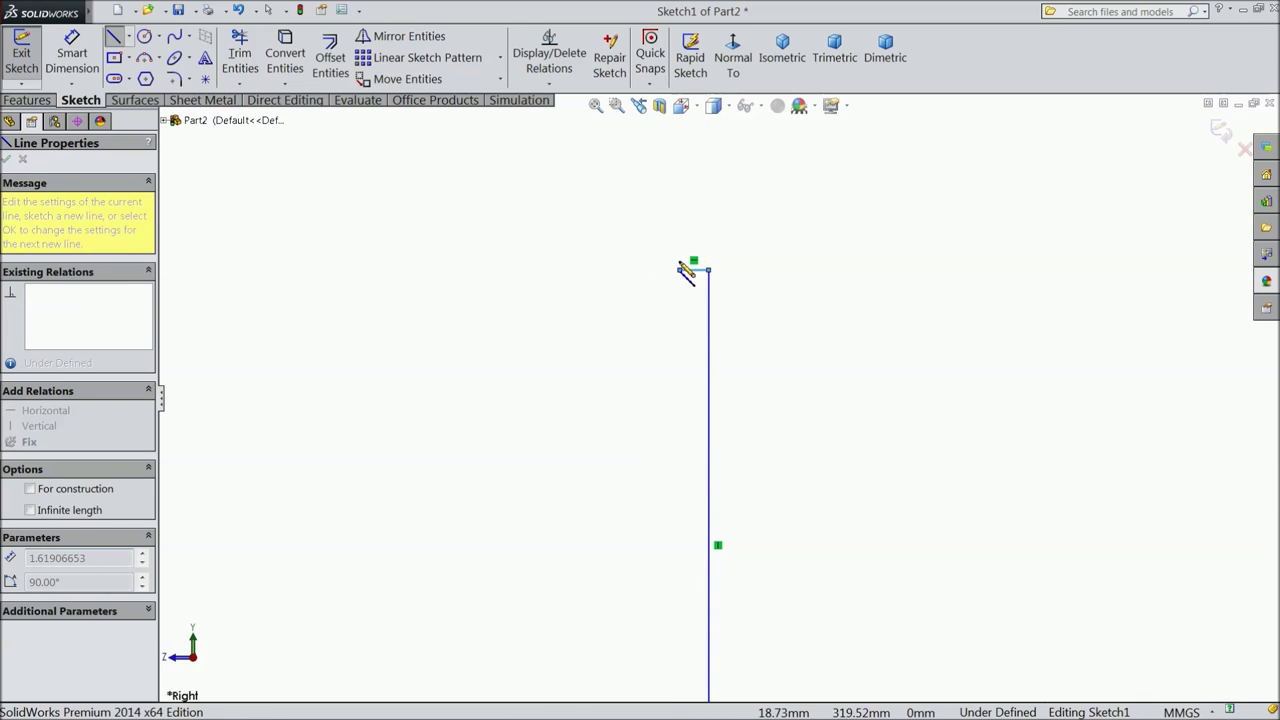
pyautogui.click(683, 211)
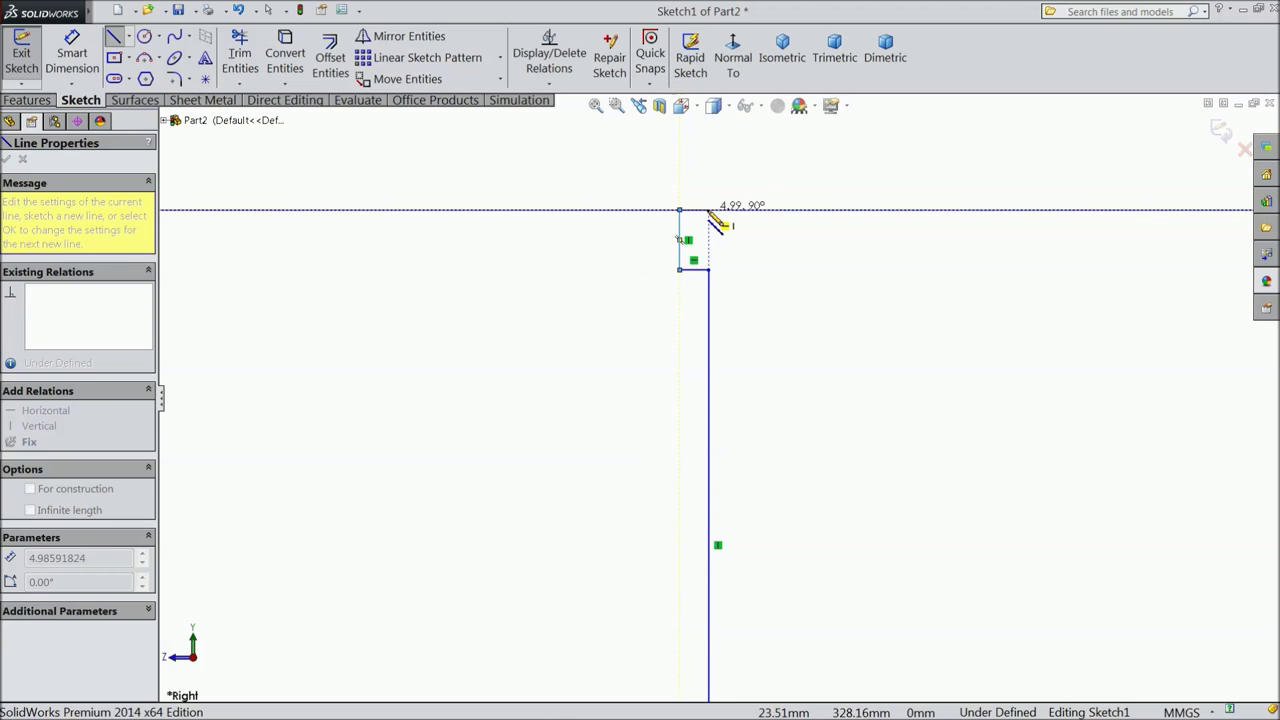
pyautogui.scroll(3, 718, 200)
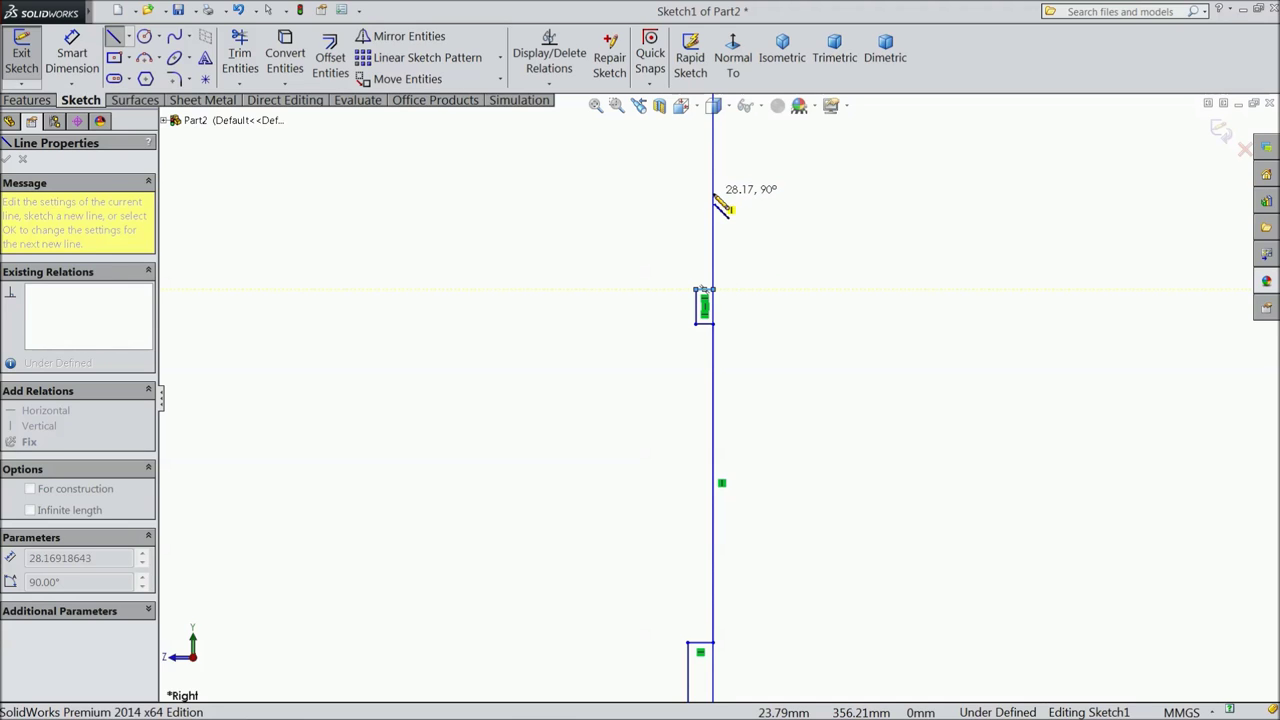
# Step: Draw the upper end of the profile with lines about 28 mm up, 9 mm inward, 15 mm up and 9 mm inward
pyautogui.click(714, 194)
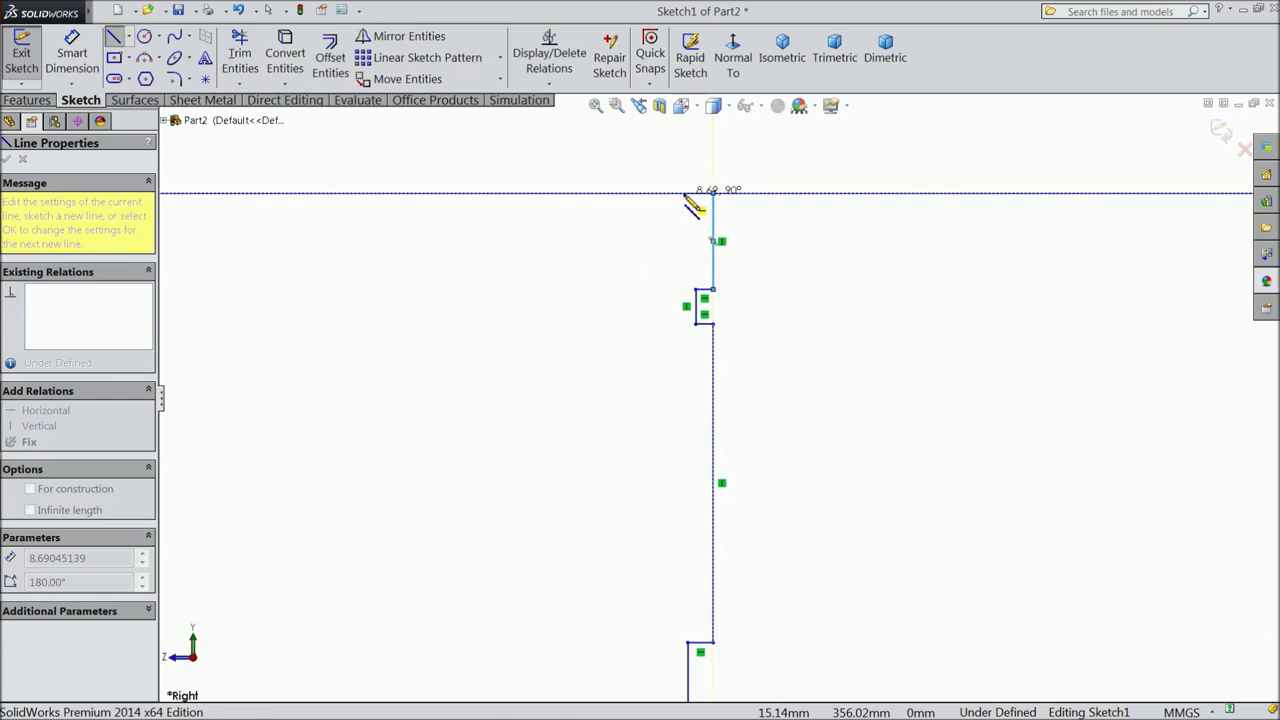
pyautogui.click(684, 193)
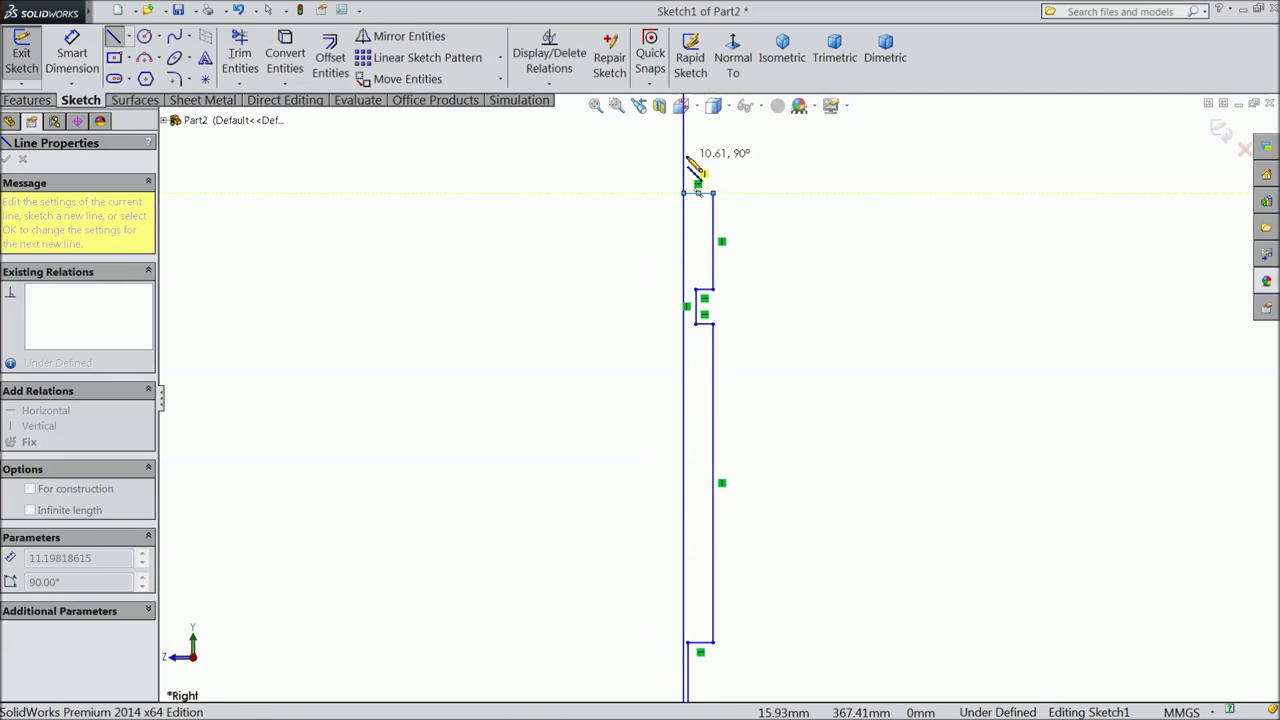
pyautogui.click(684, 145)
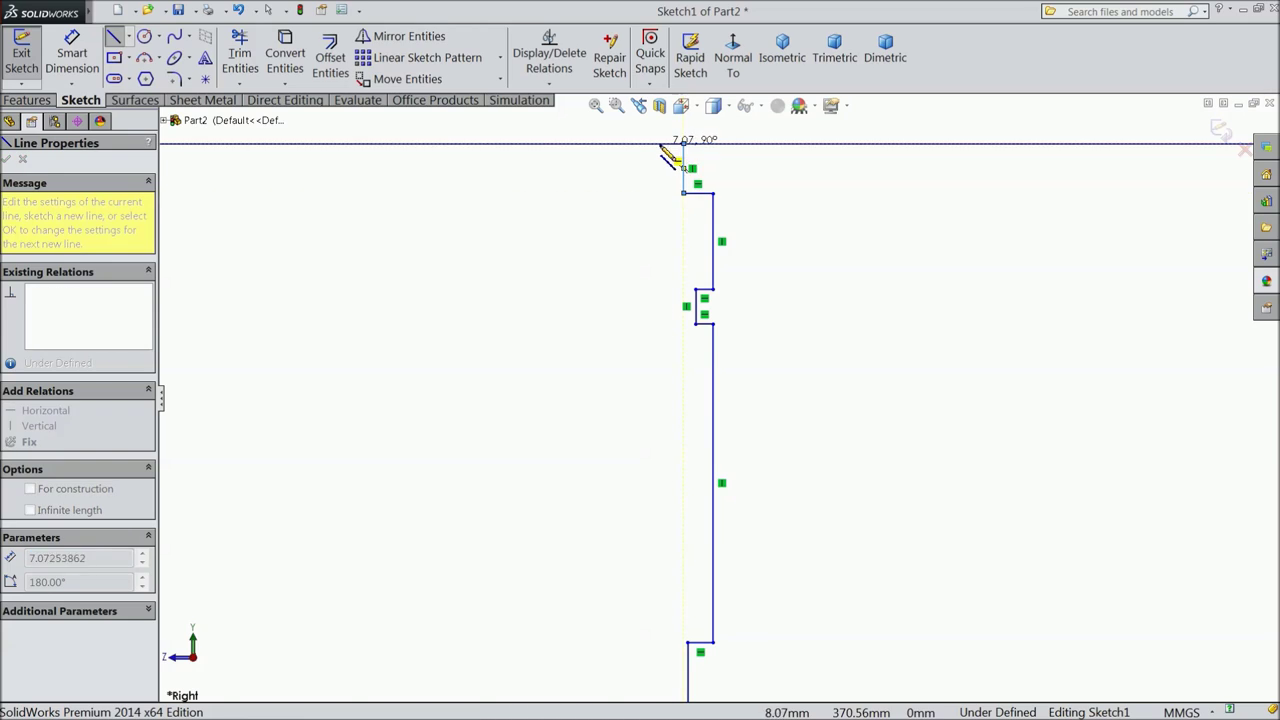
pyautogui.click(652, 146)
pyautogui.scroll(3, 663, 194)
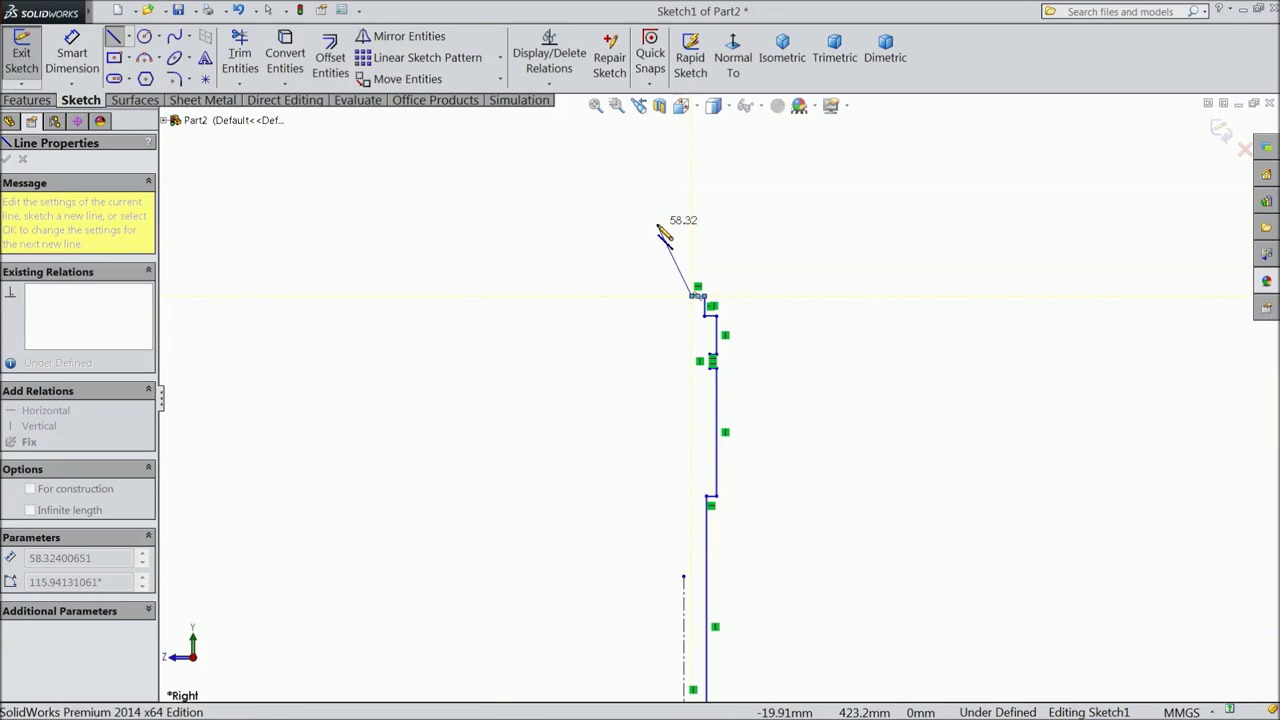
pyautogui.rightClick(662, 240)
pyautogui.click(698, 122)
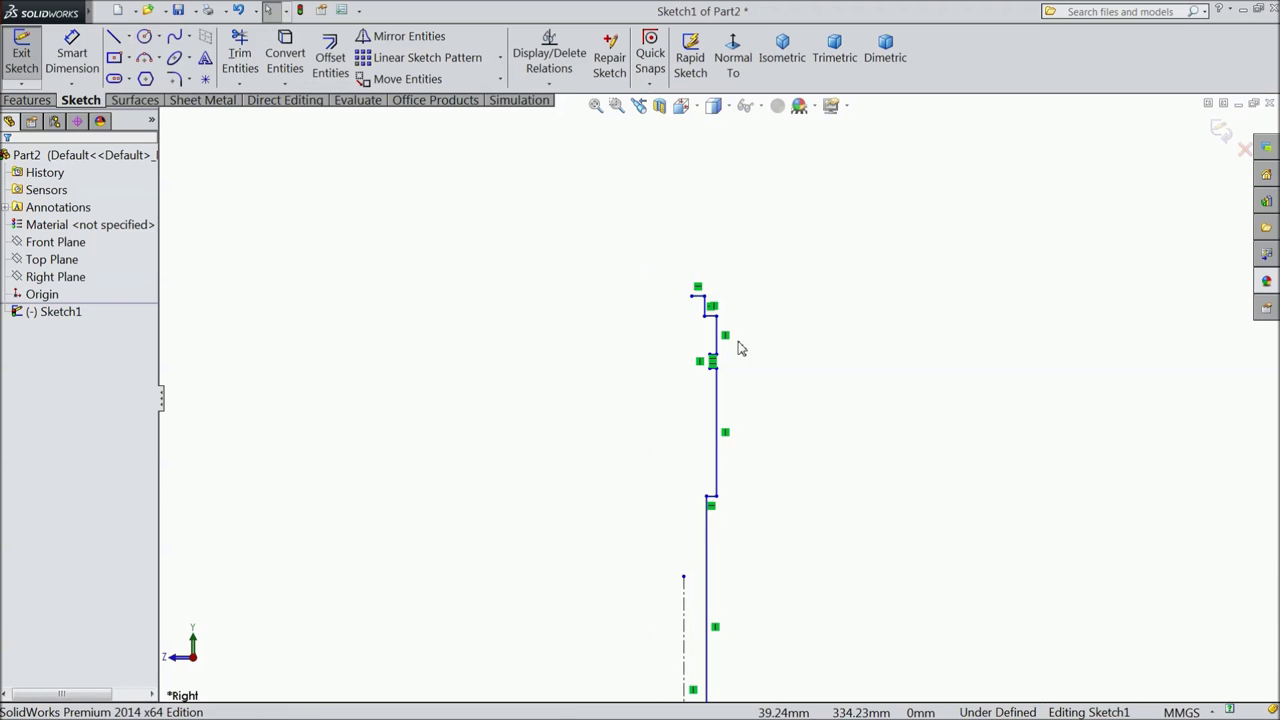
# Step: Extend the centerline's upper end to about 390 mm, above the profile, and attach the profile's open top end to the centerline
pyautogui.scroll(-3, 745, 450)
pyautogui.scroll(2, 706, 524)
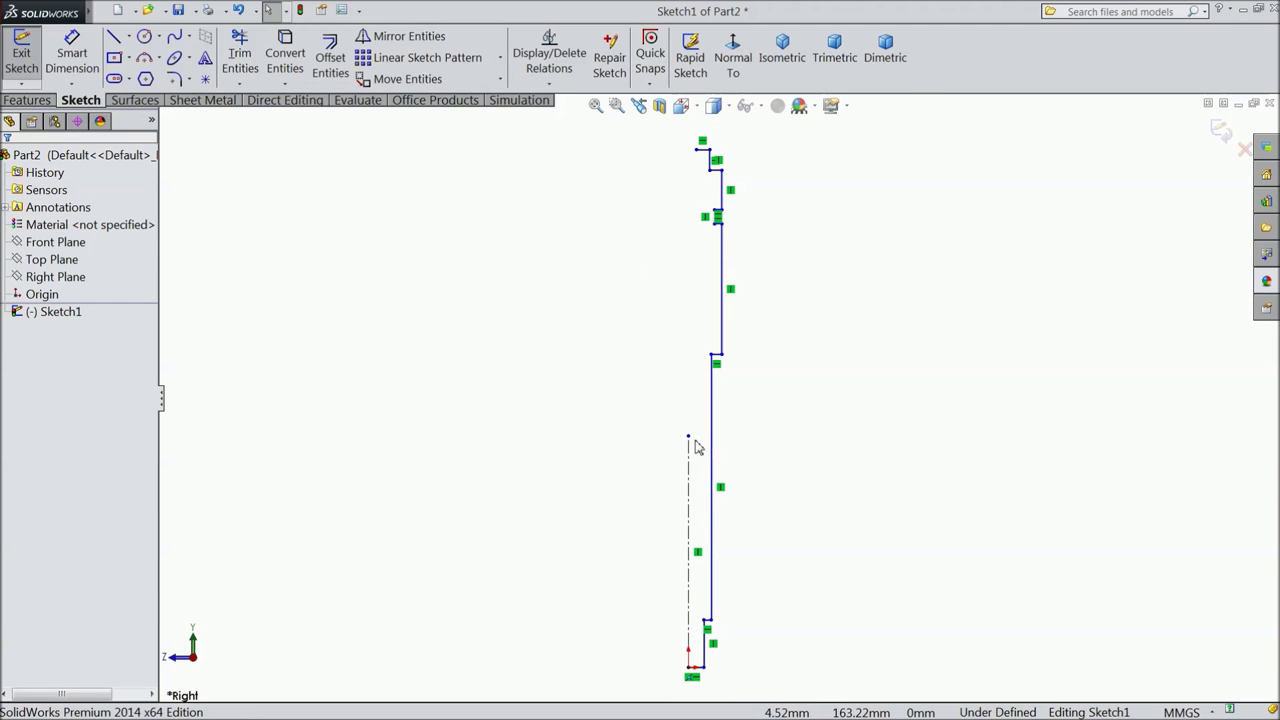
pyautogui.moveTo(688, 440); pyautogui.dragTo(690, 127)
pyautogui.scroll(-3, 709, 191)
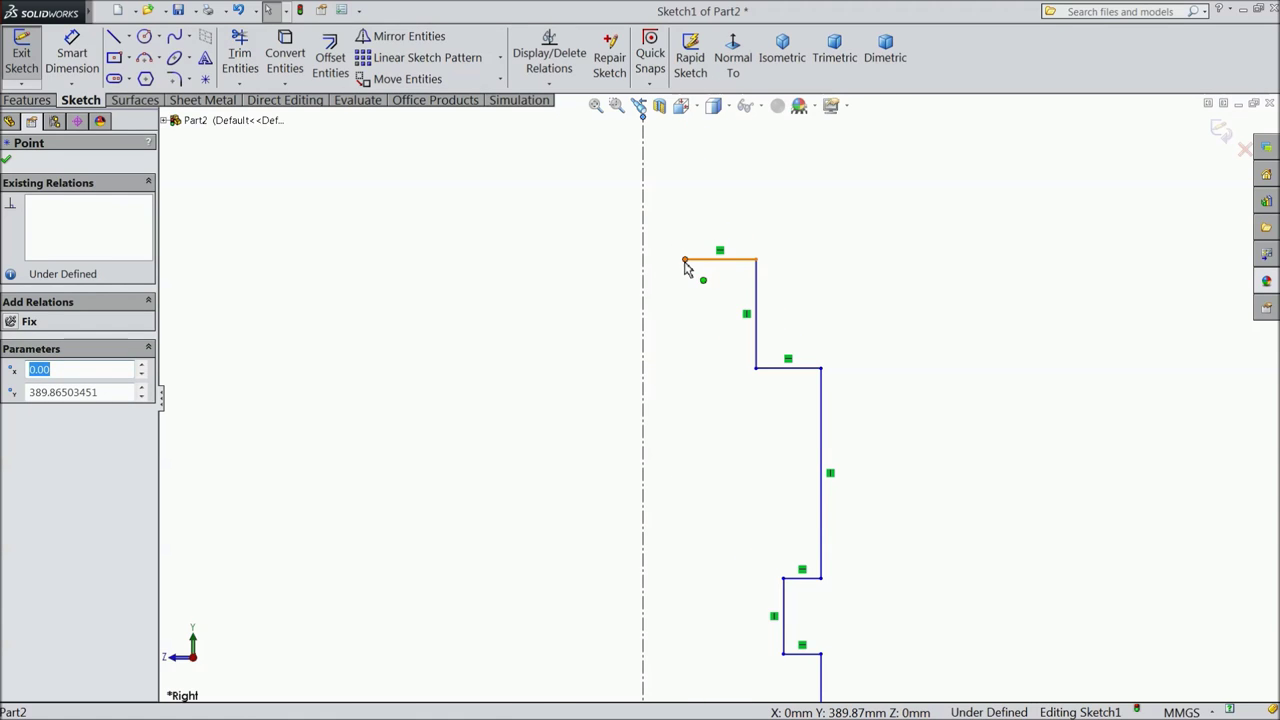
pyautogui.moveTo(675, 259); pyautogui.dragTo(644, 260)
pyautogui.scroll(5, 666, 317)
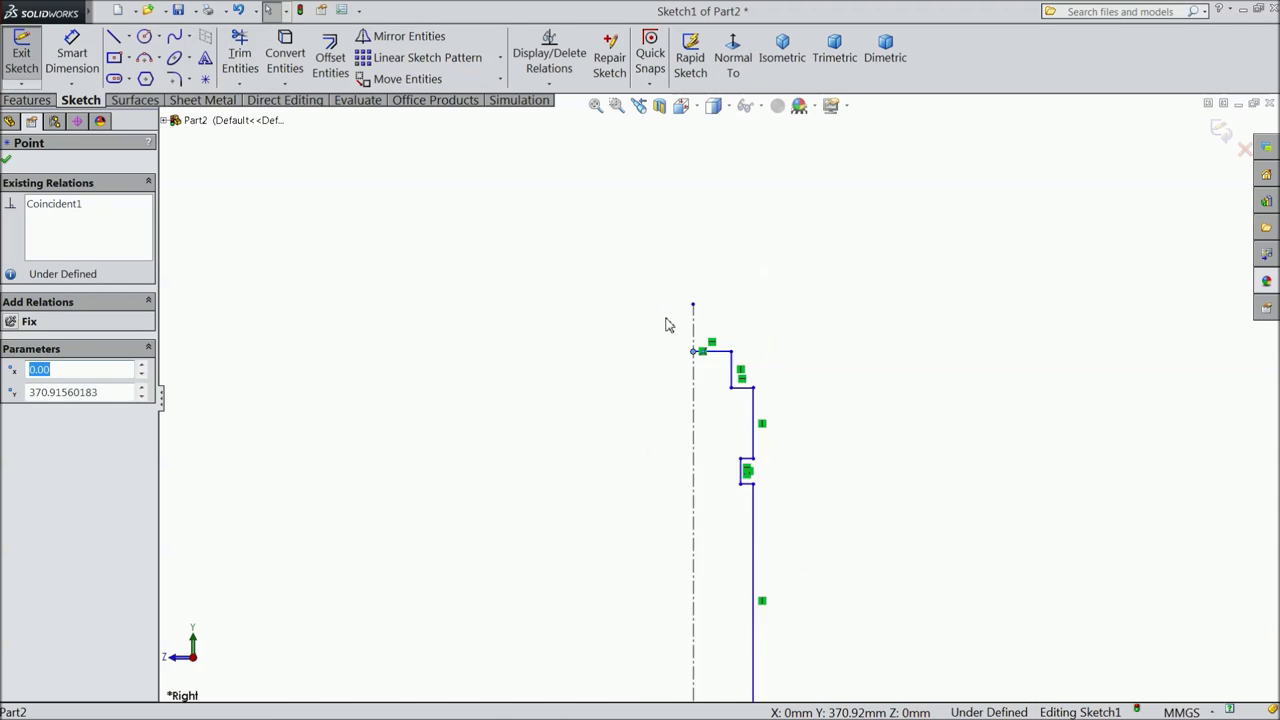
# Step: Dimension the short horizontal line at the profile's lower end as 11 mm
pyautogui.scroll(-4, 674, 371)
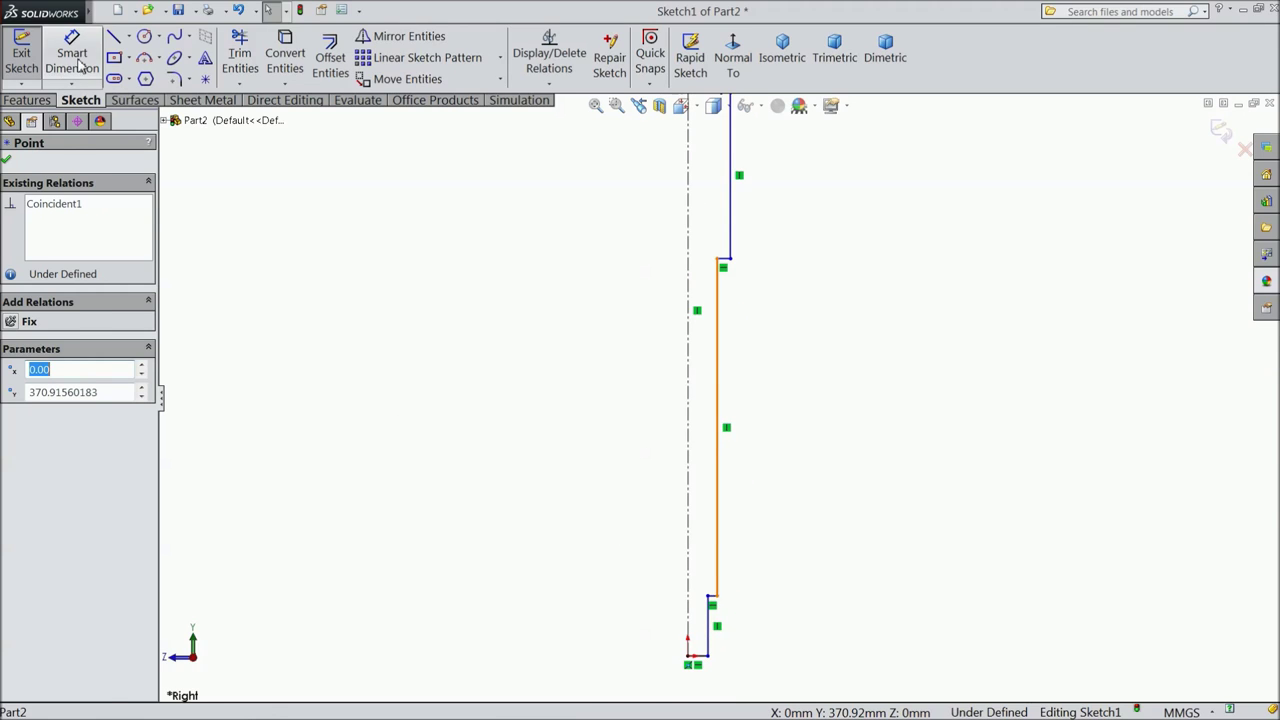
pyautogui.press('d')
pyautogui.scroll(-5, 714, 629)
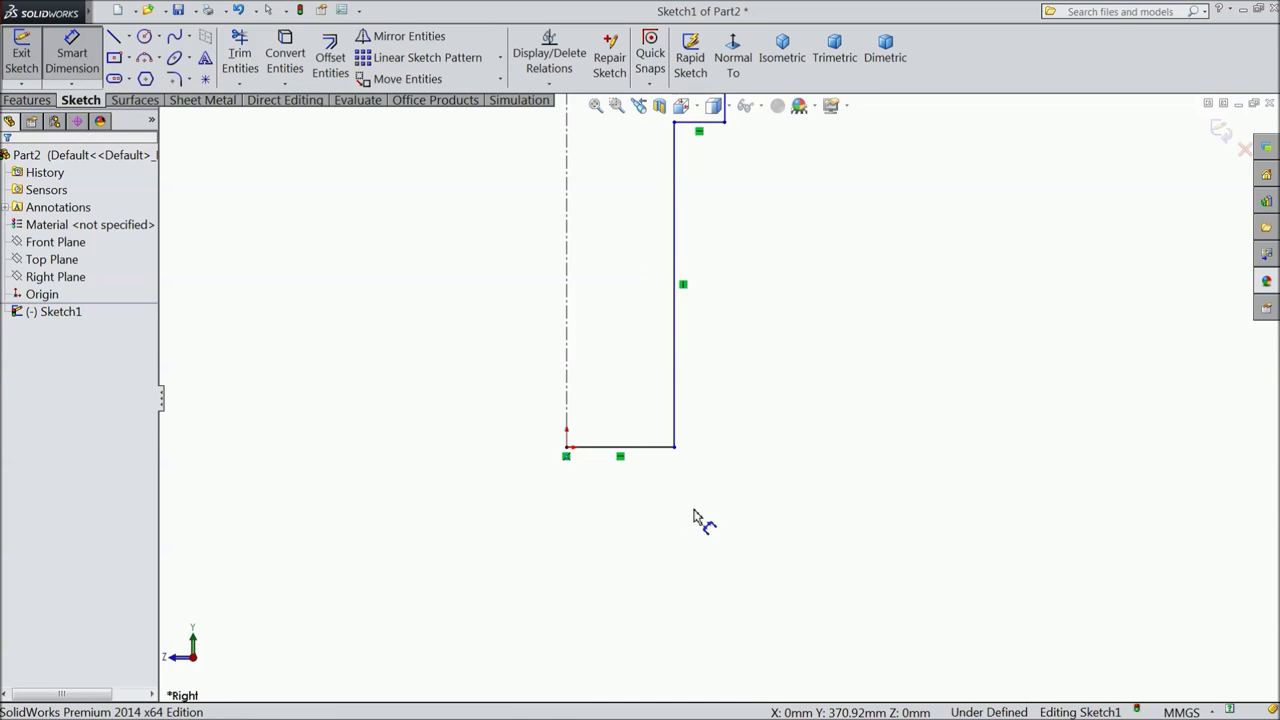
pyautogui.click(605, 448)
pyautogui.click(622, 513)
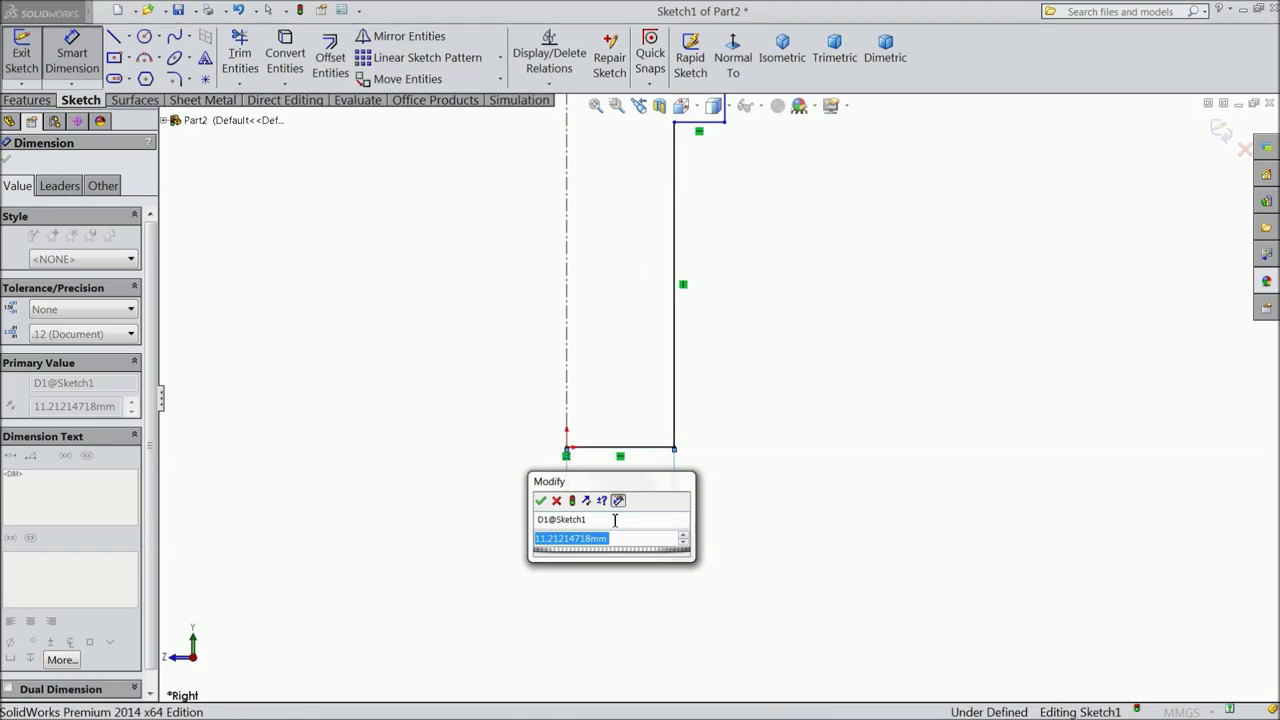
pyautogui.write('11')
pyautogui.click(540, 500)
# Step: Dimension the distance from the centerline to the long vertical line above the lowest step as 14 mm
pyautogui.scroll(3, 600, 514)
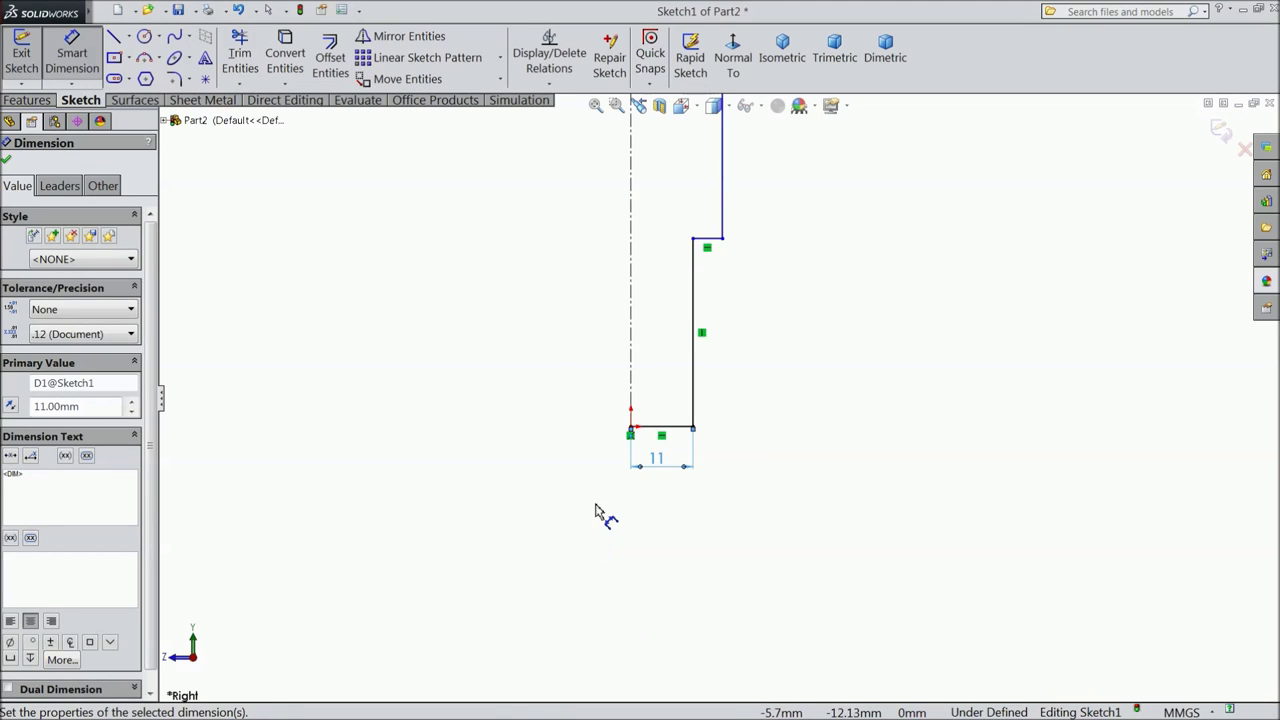
pyautogui.scroll(-5, 735, 315)
pyautogui.click(733, 315)
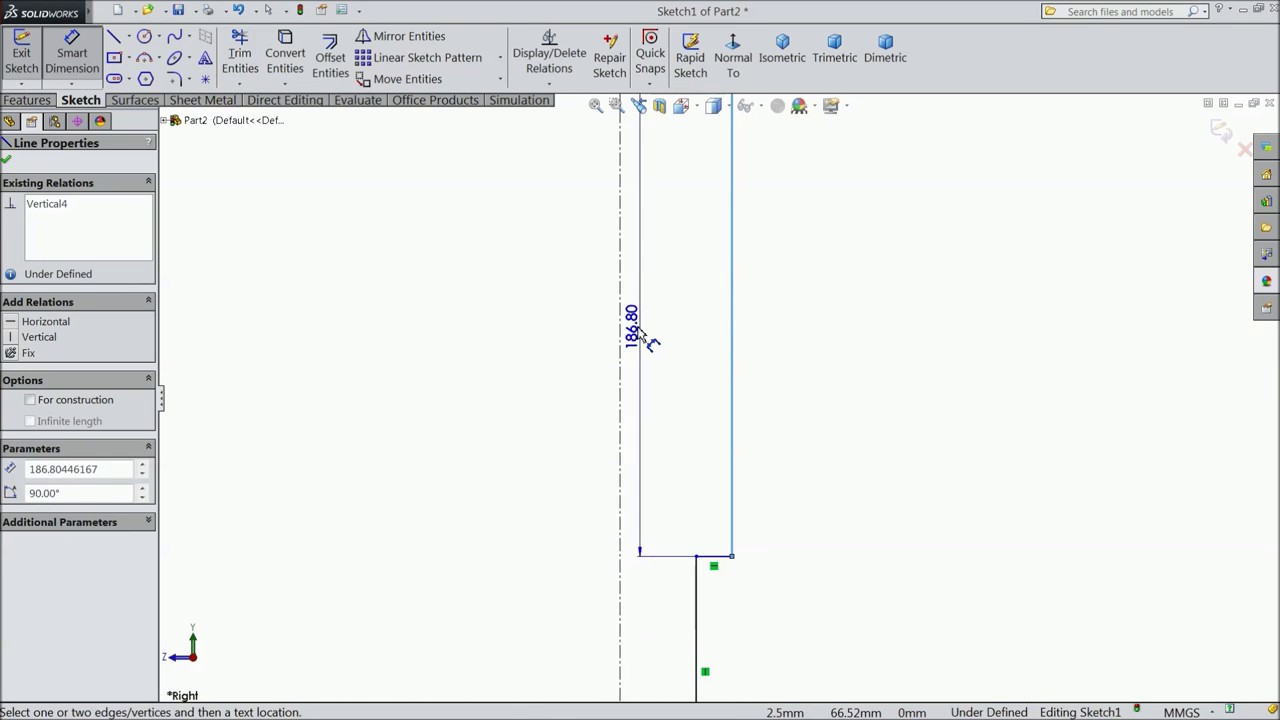
pyautogui.click(621, 340)
pyautogui.click(650, 344)
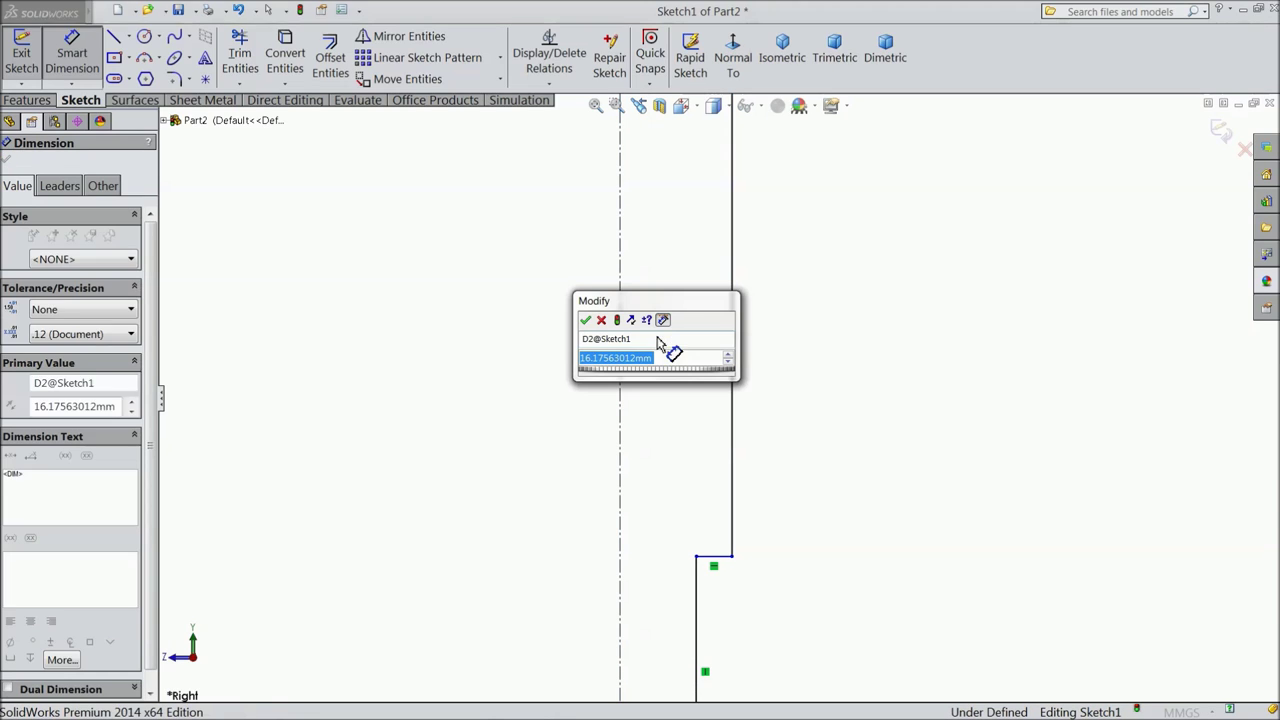
pyautogui.write('14')
pyautogui.click(587, 320)
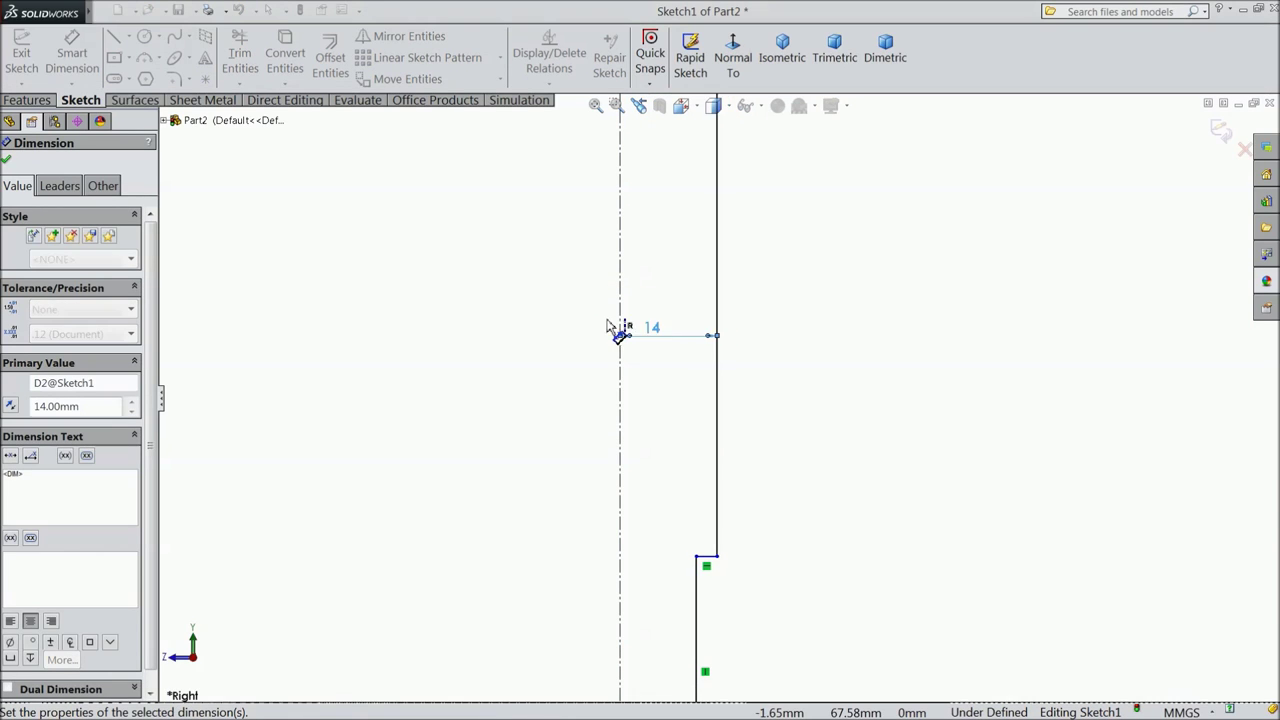
# Step: Dimension the distance from the centerline to the vertical line below the groove as 17 mm
pyautogui.scroll(5, 640, 320)
pyautogui.scroll(-5, 700, 258)
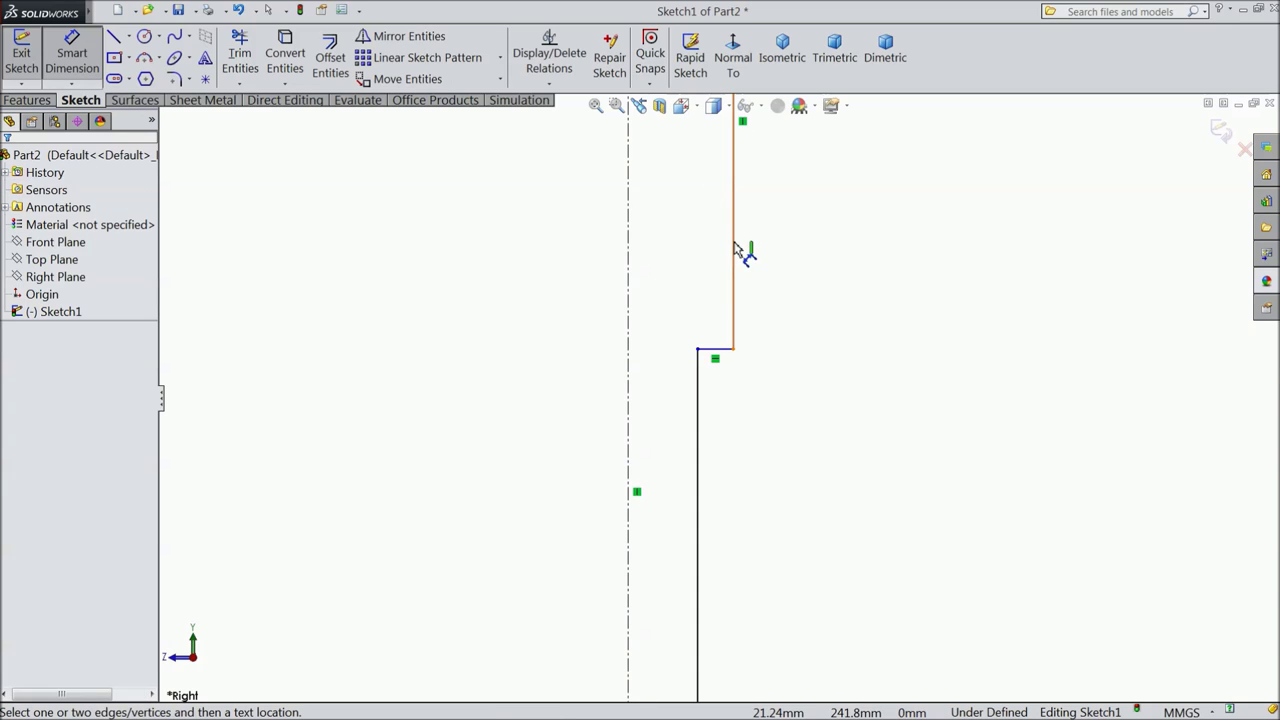
pyautogui.click(740, 250)
pyautogui.click(629, 262)
pyautogui.click(680, 262)
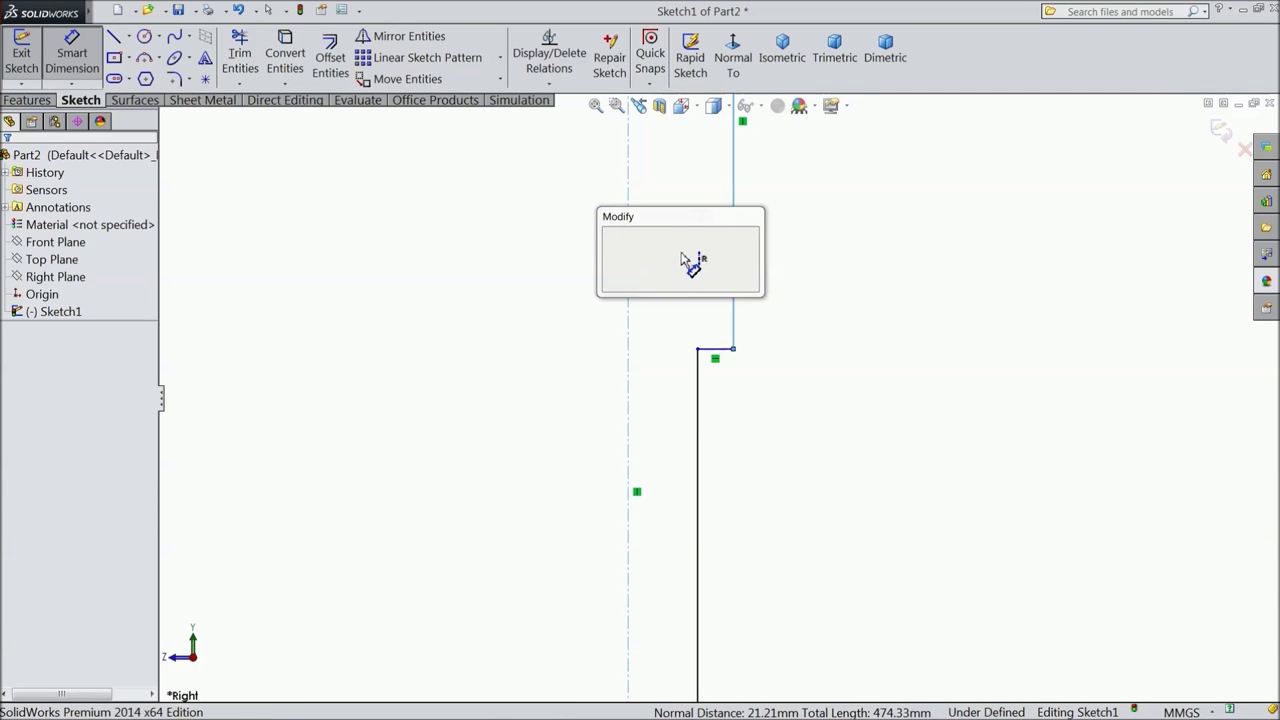
pyautogui.write('17')
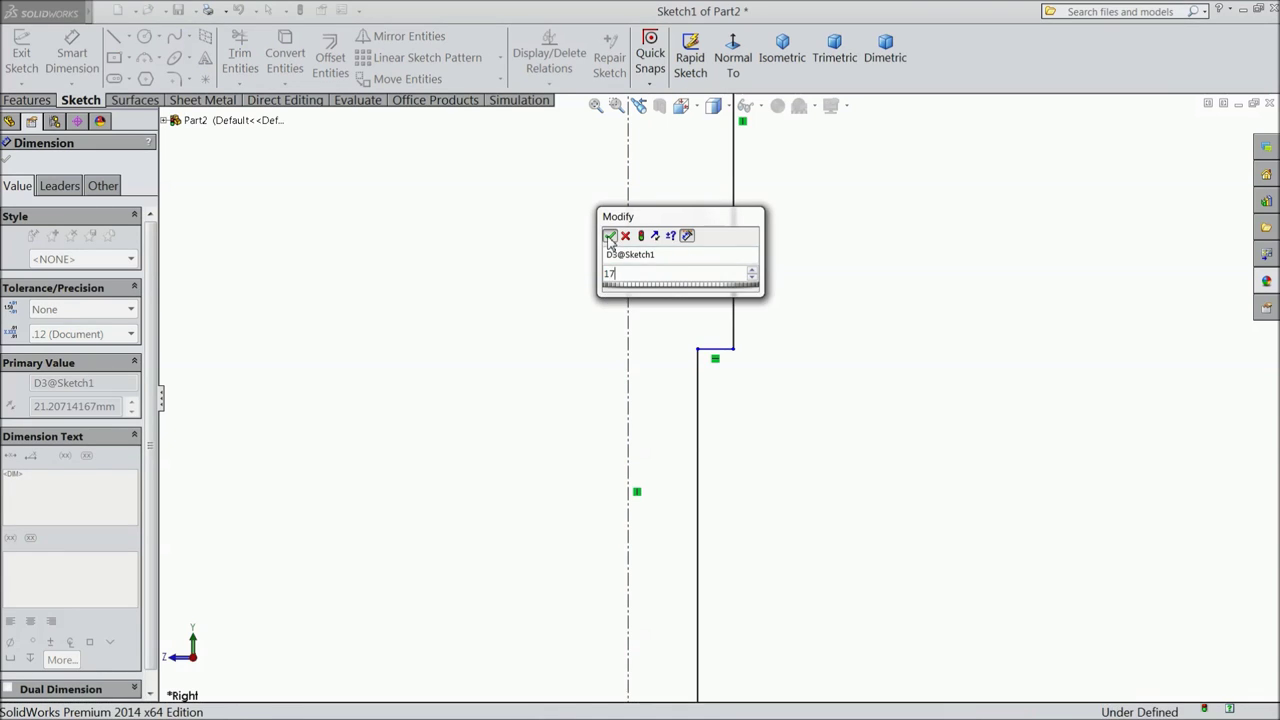
pyautogui.click(609, 236)
# Step: Dimension the distance from the centerline to the groove's inner vertical line as 14 mm
pyautogui.scroll(5, 655, 277)
pyautogui.scroll(-8, 700, 250)
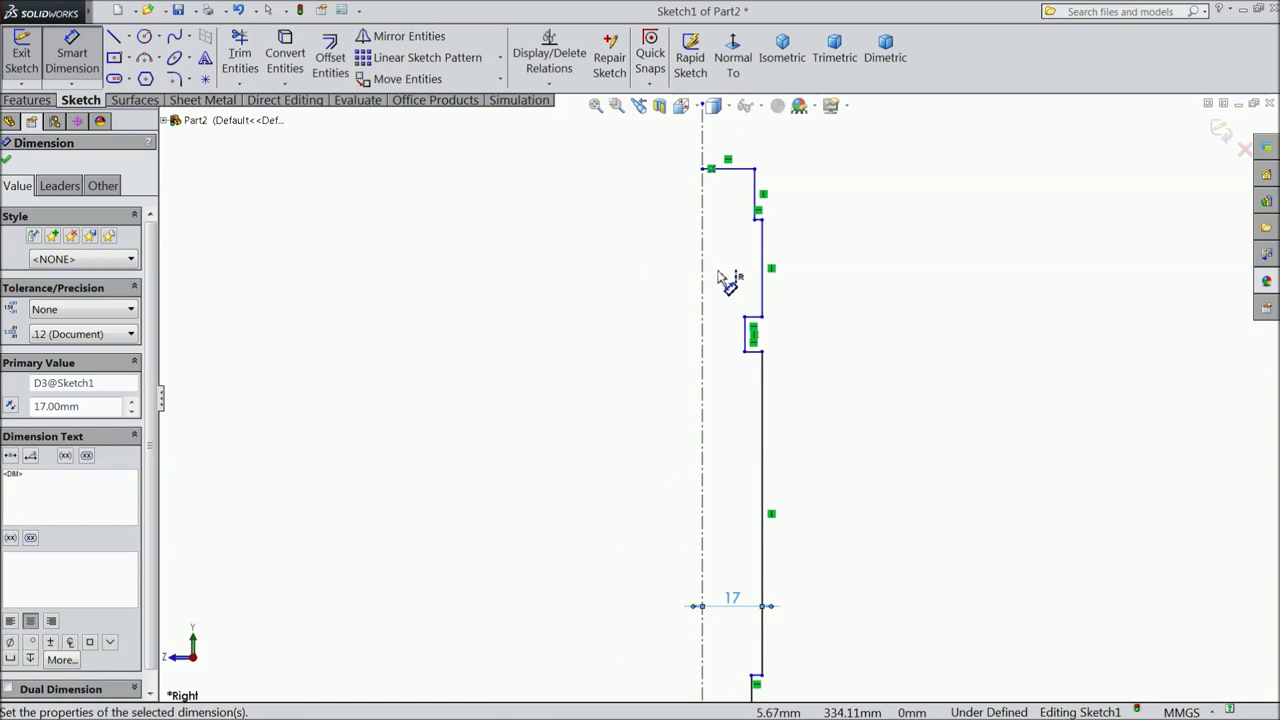
pyautogui.click(711, 355)
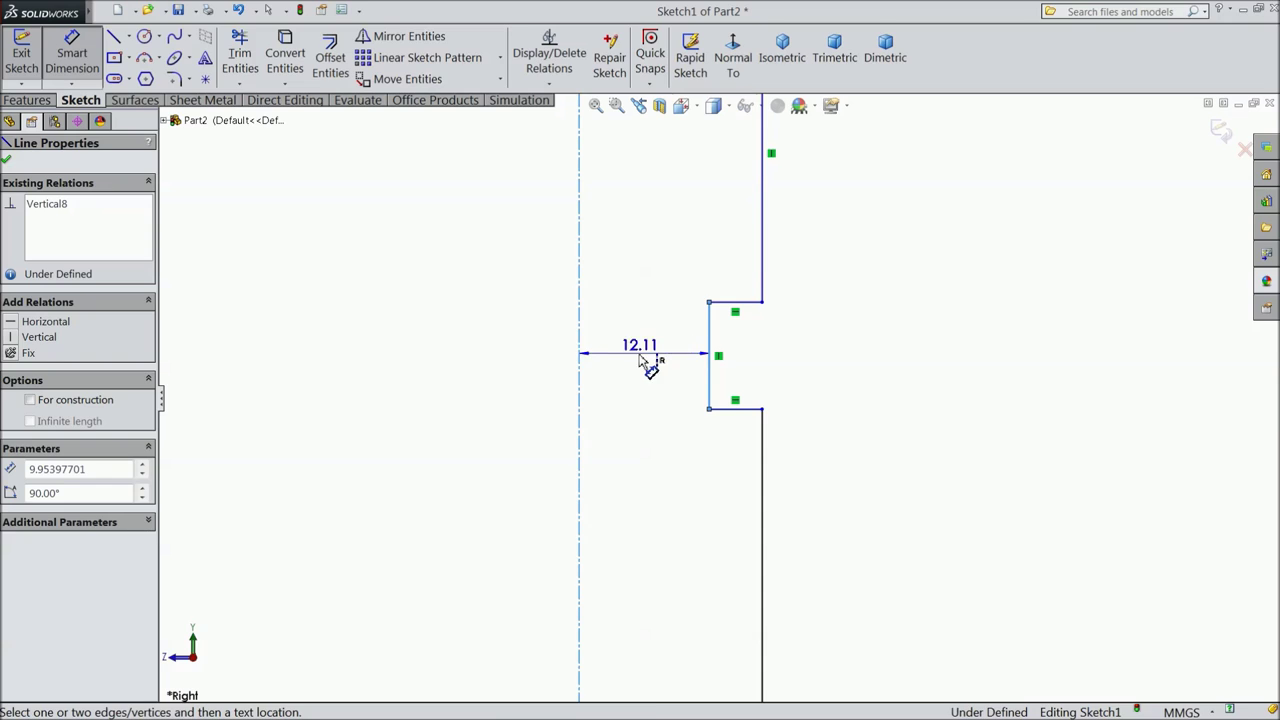
pyautogui.click(636, 371)
pyautogui.write('14')
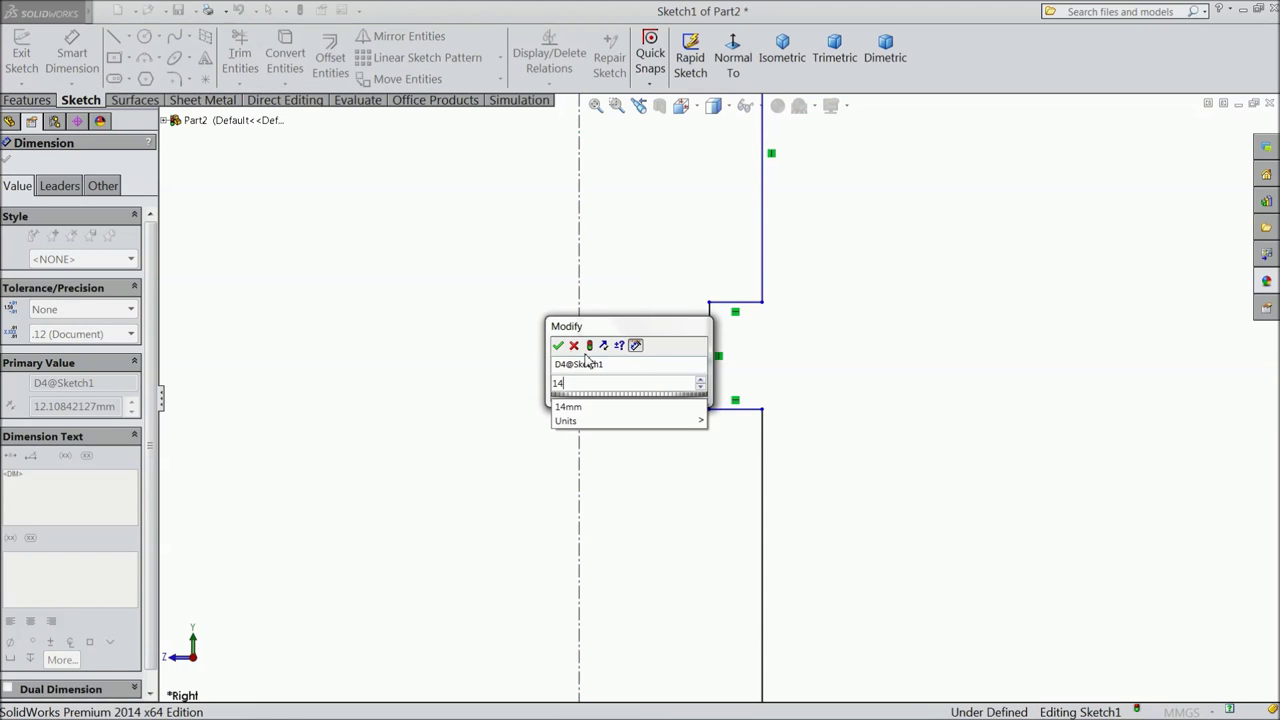
pyautogui.click(558, 346)
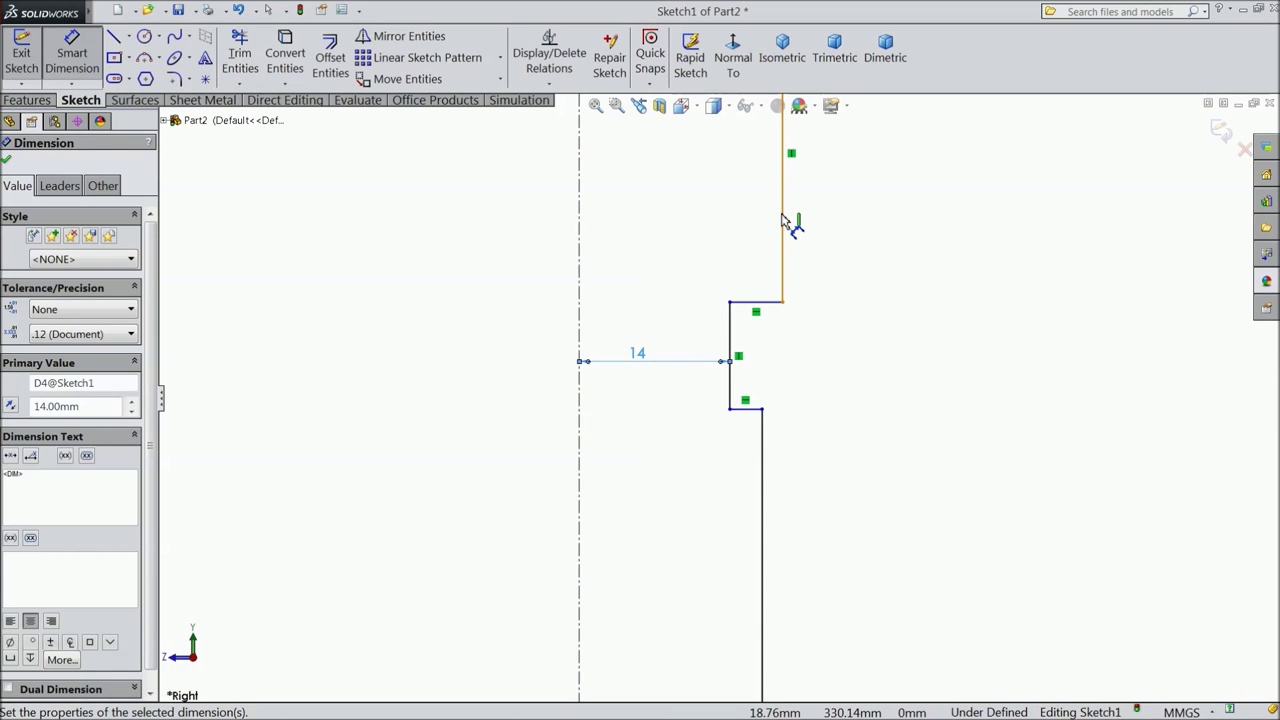
# Step: Dimension the distance from the centerline to the vertical line directly above the groove as 20 mm
pyautogui.click(783, 225)
pyautogui.click(672, 227)
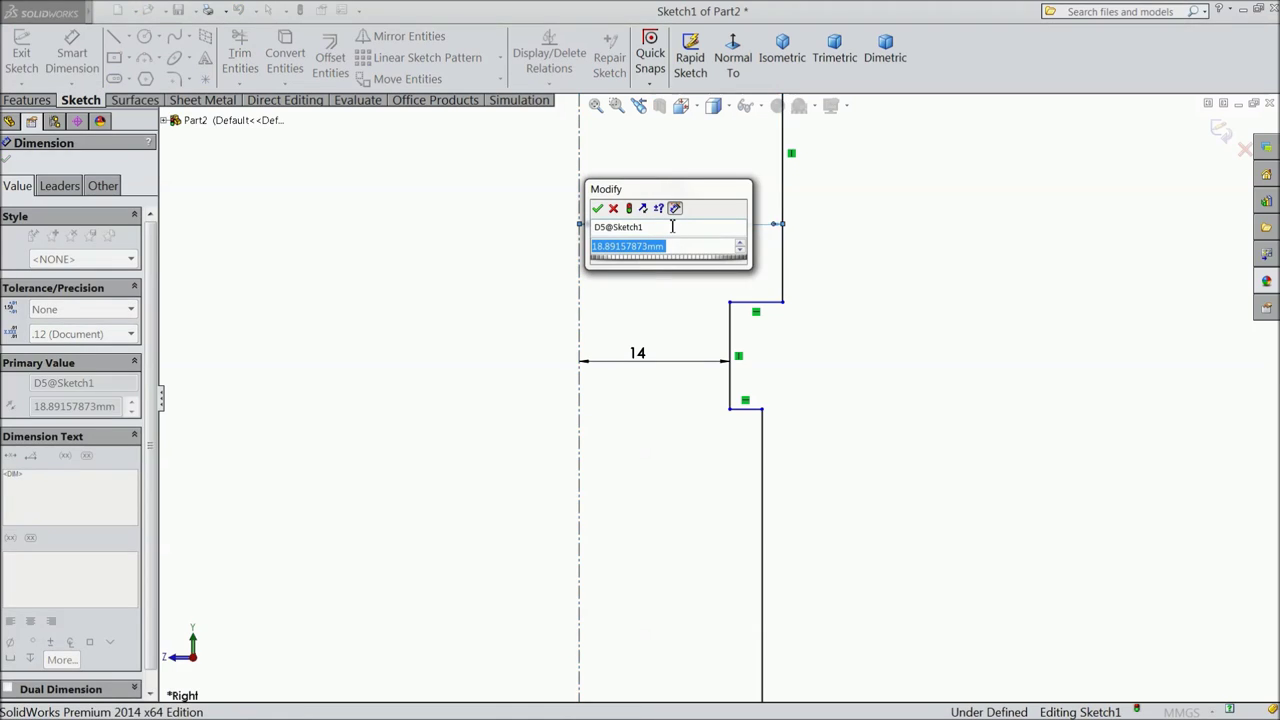
pyautogui.write('20')
pyautogui.press('Return')
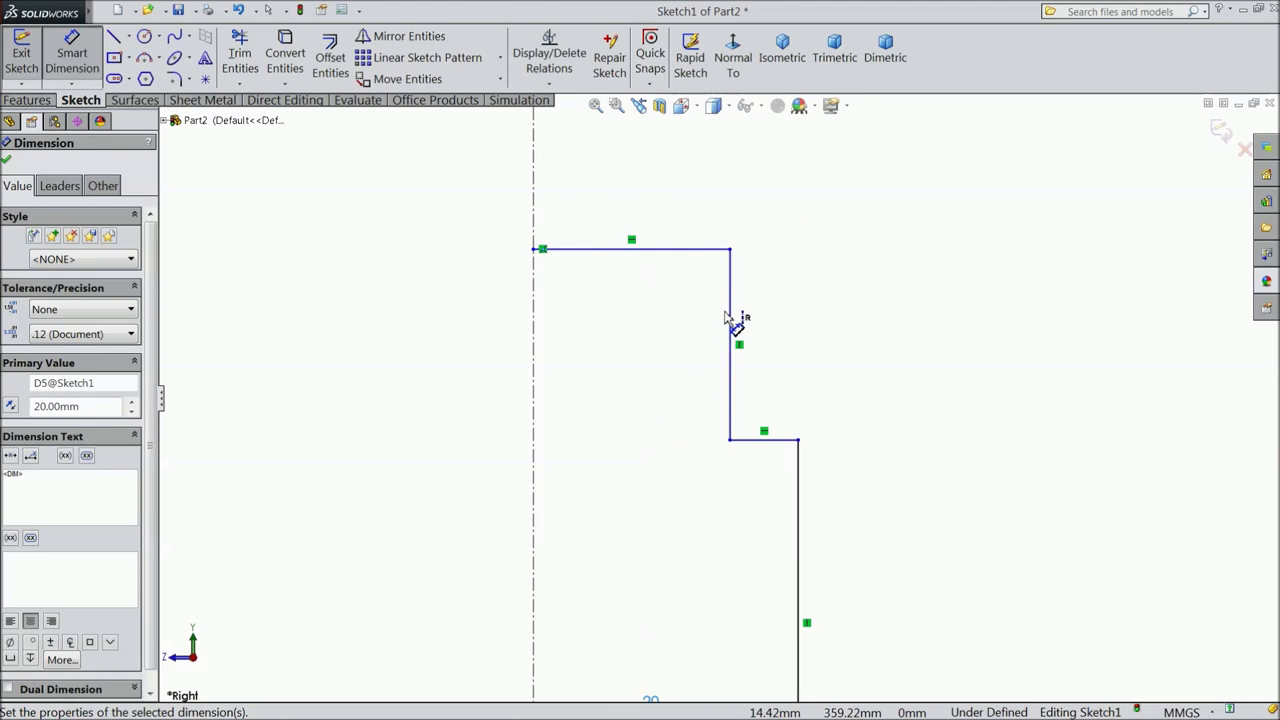
# Step: Dimension the distance from the centerline to the uppermost vertical line of the profile as 12 mm
pyautogui.click(731, 325)
pyautogui.click(640, 357)
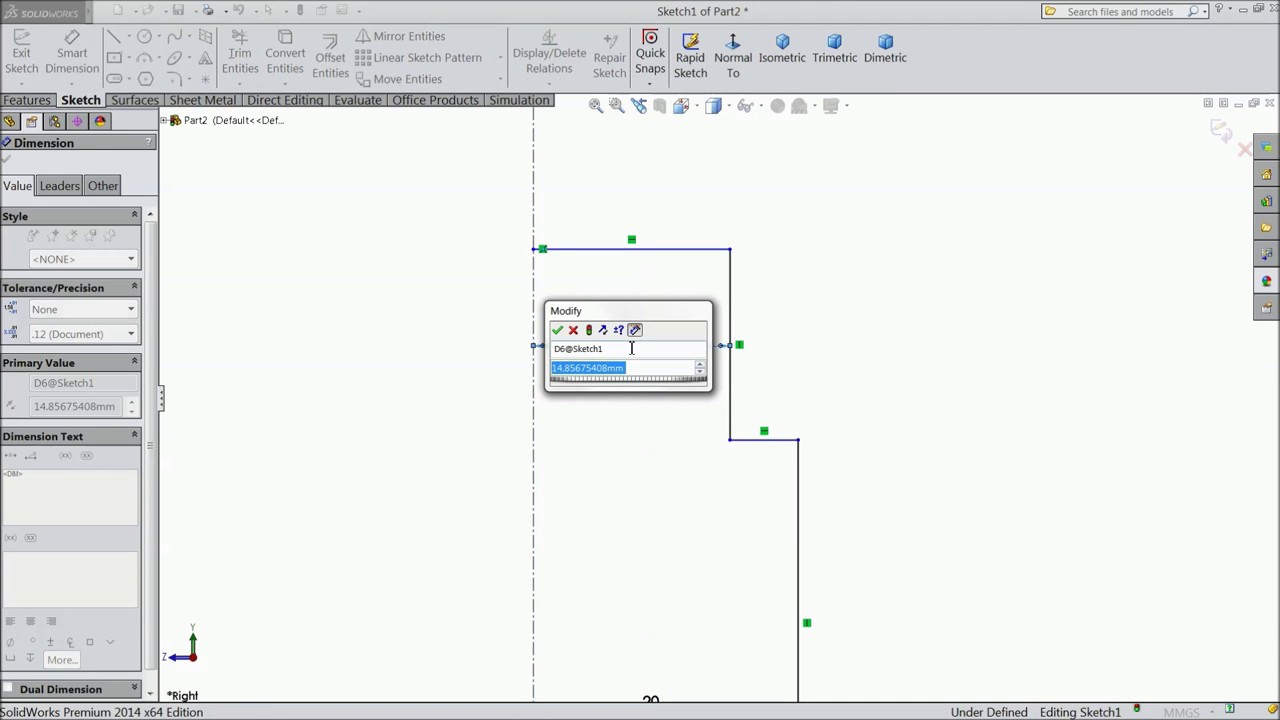
pyautogui.write('12')
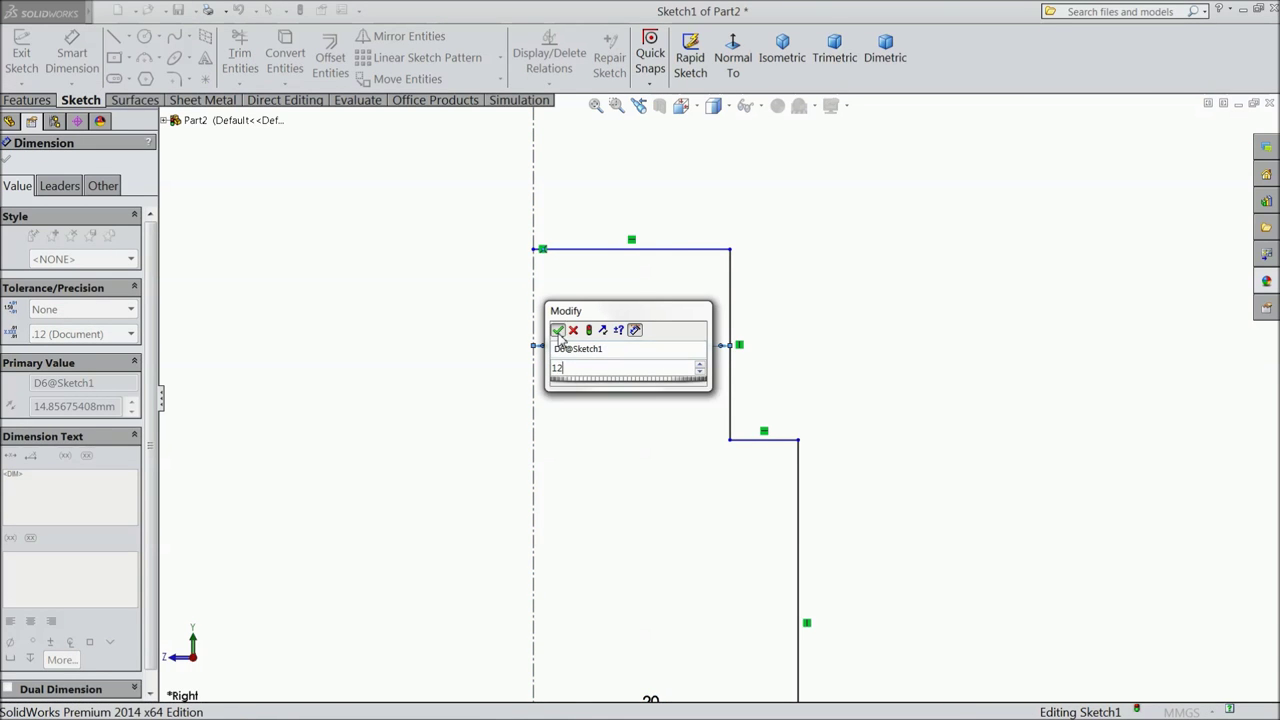
pyautogui.press('Return')
# Step: Set the length of the lowest vertical line to 32 mm with a dimension outside the profile
pyautogui.scroll(8, 500, 371)
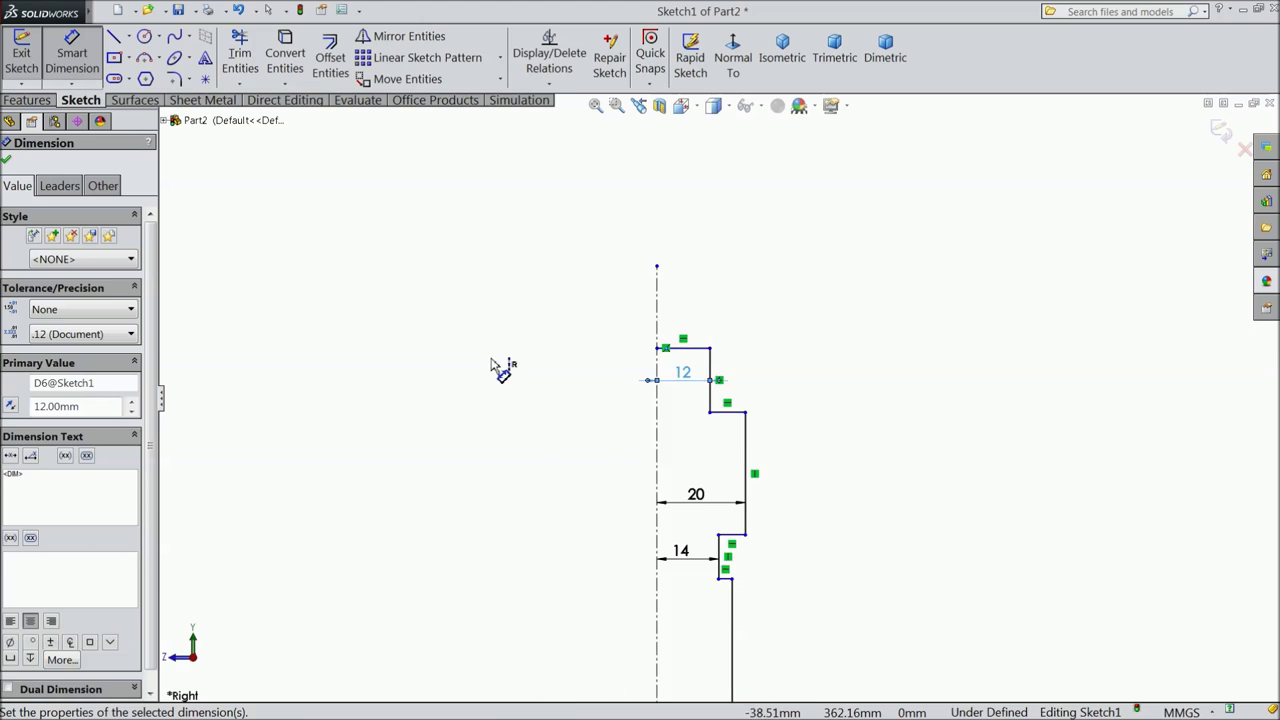
pyautogui.scroll(-4, 716, 503)
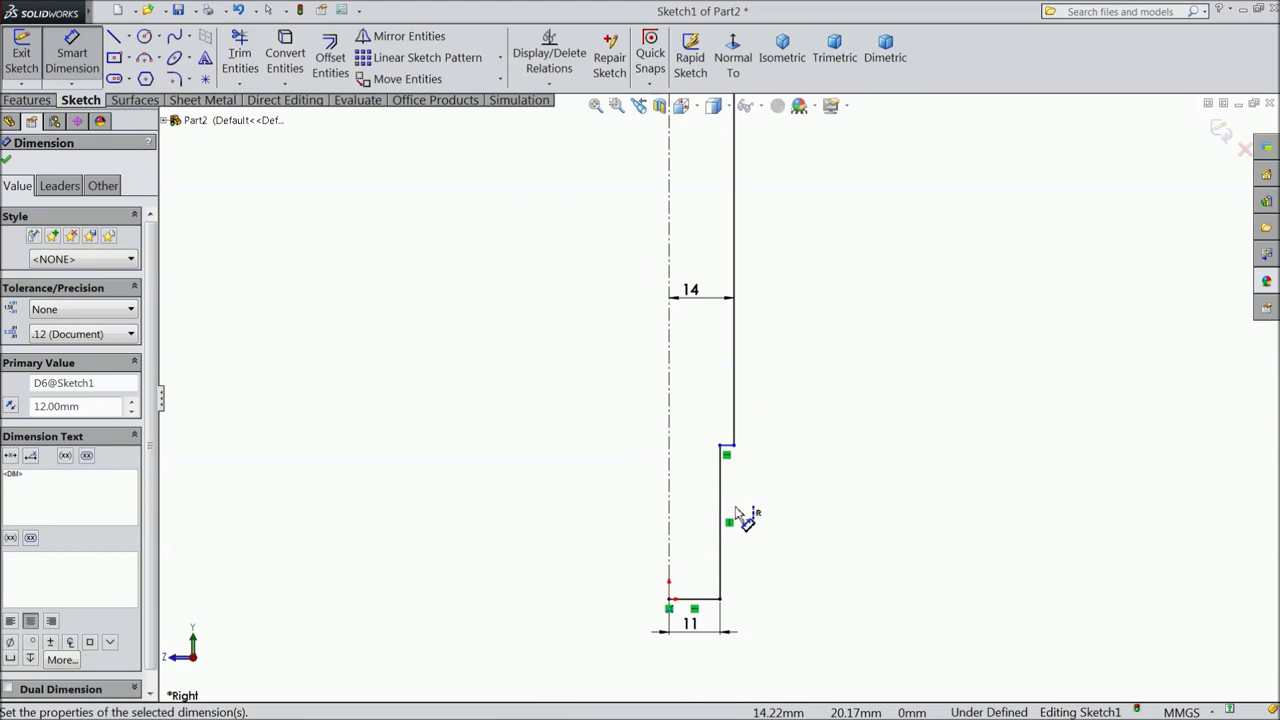
pyautogui.click(724, 520)
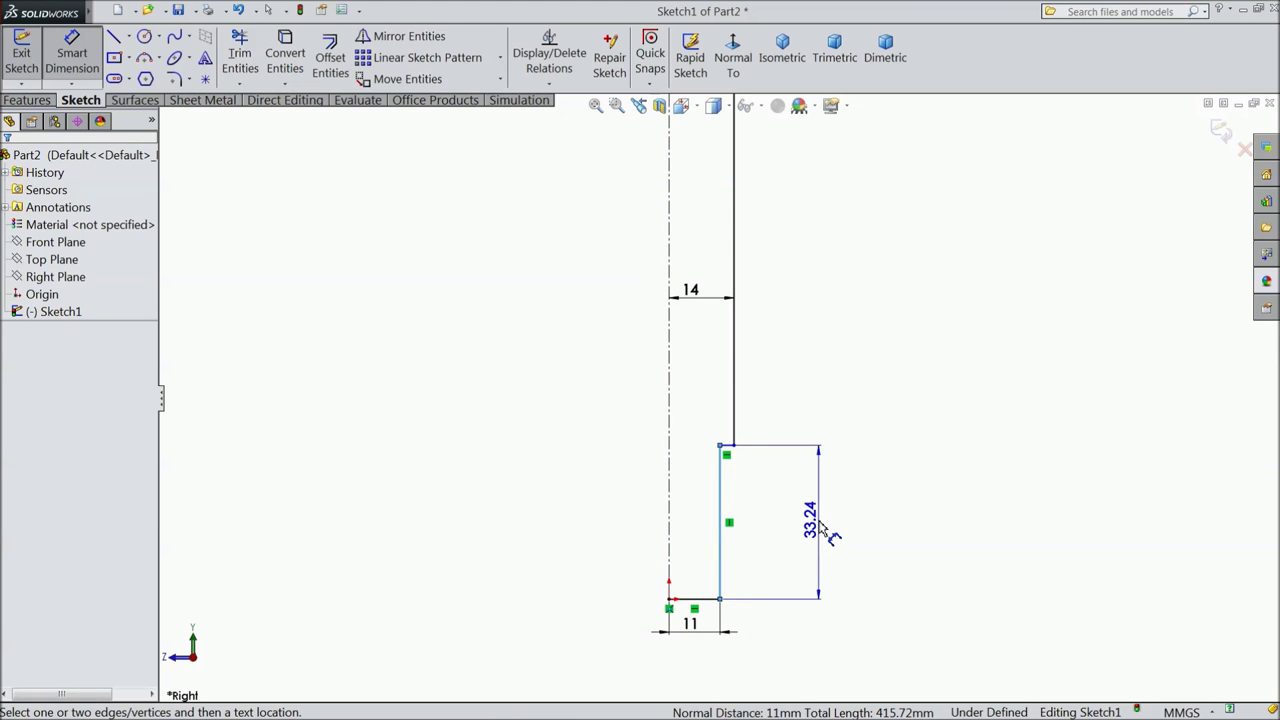
pyautogui.click(818, 525)
pyautogui.write('32')
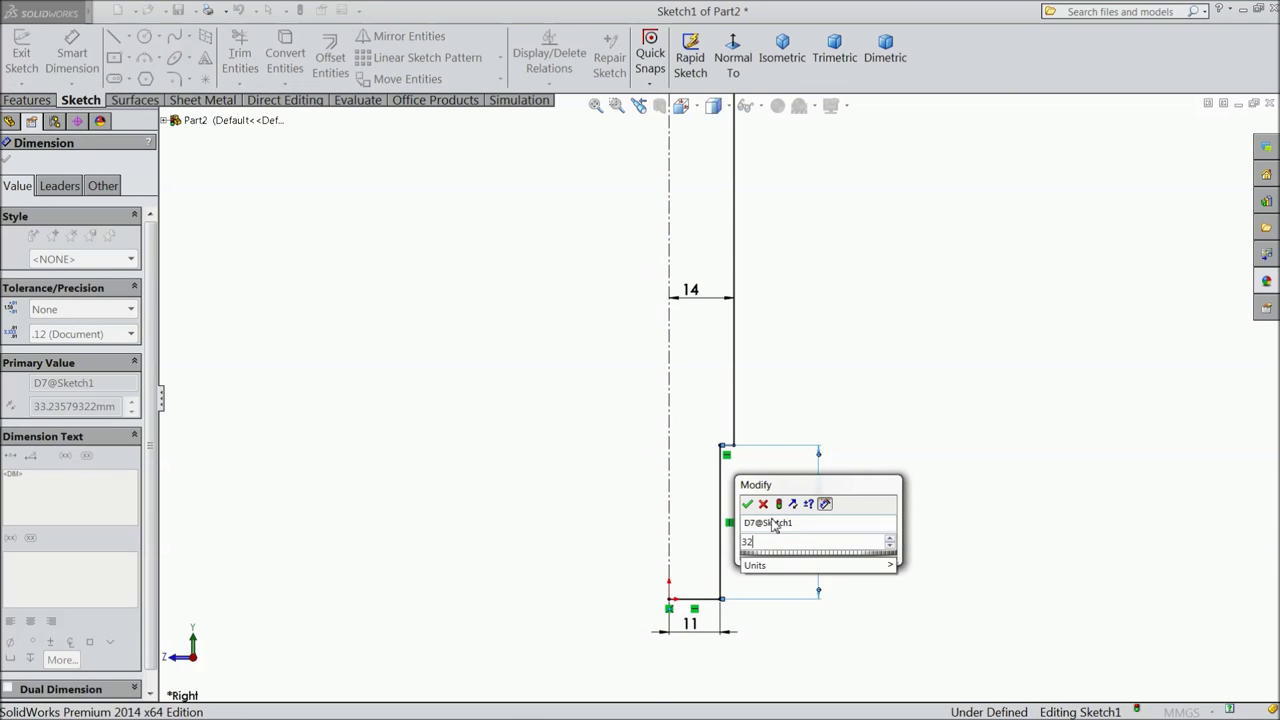
pyautogui.click(748, 504)
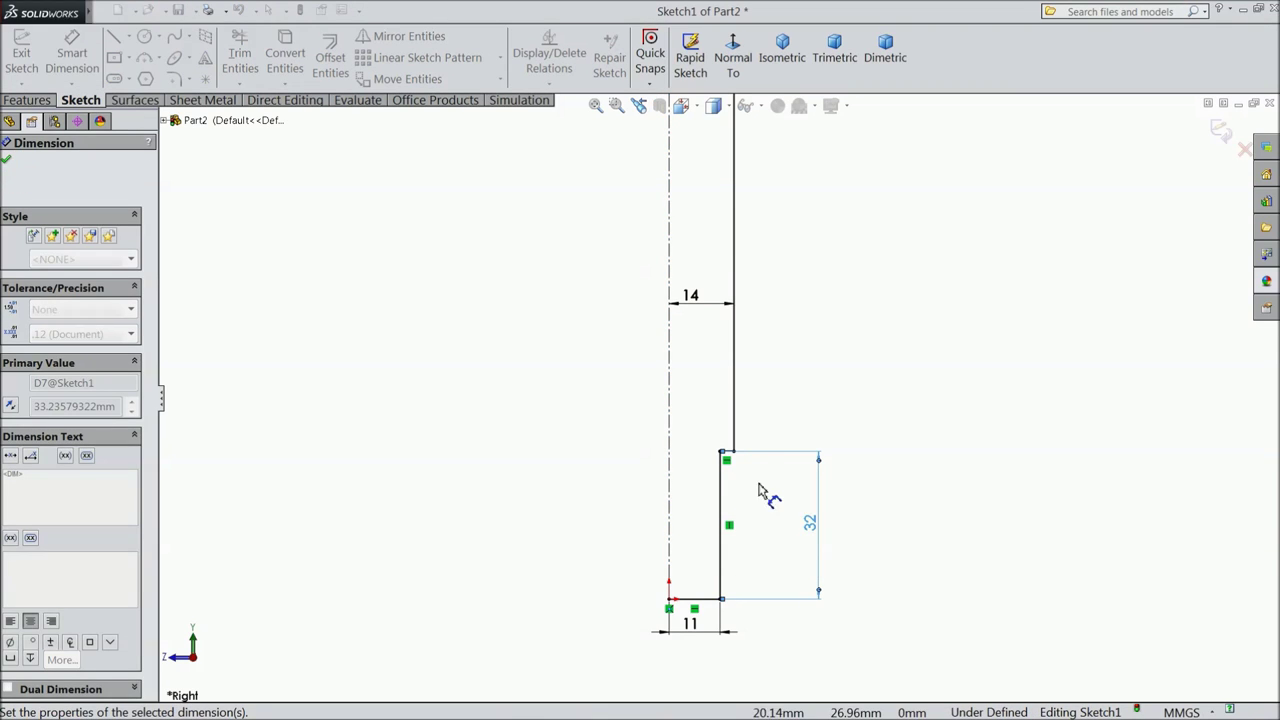
# Step: Dimension the length of the long vertical line above the lowest step as 190 mm
pyautogui.click(736, 356)
pyautogui.click(827, 348)
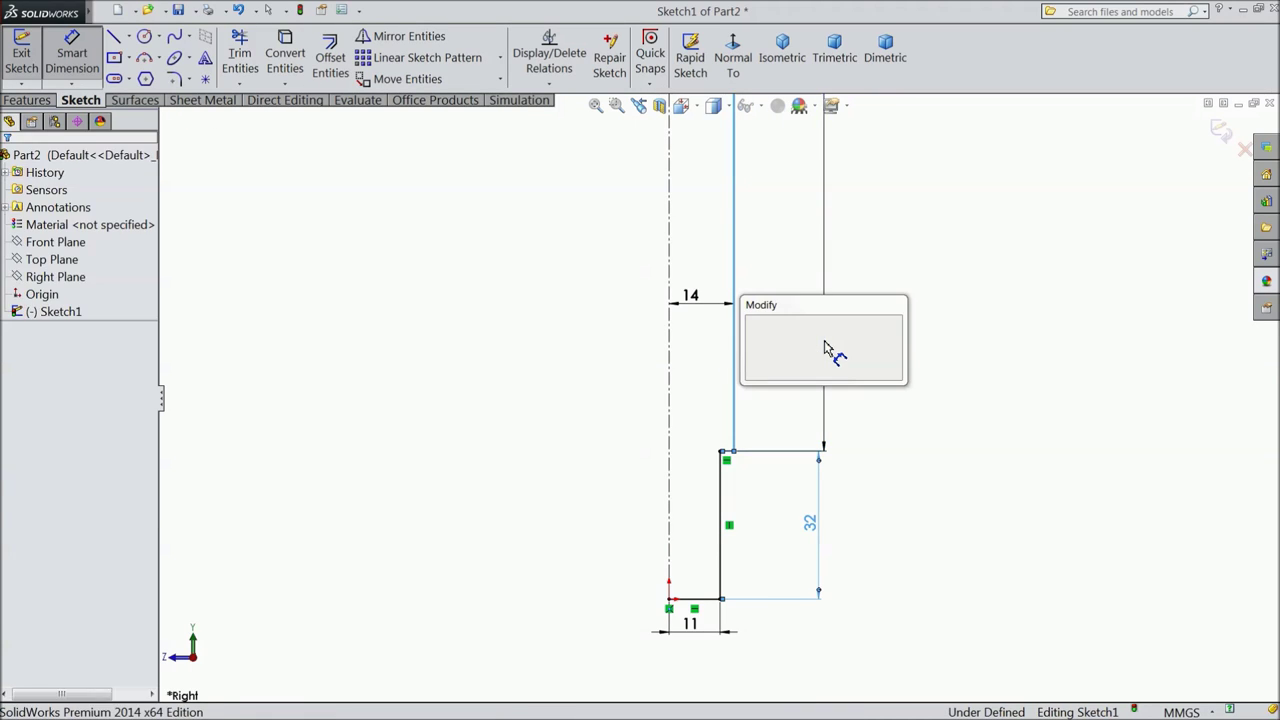
pyautogui.write('190')
pyautogui.press('Return')
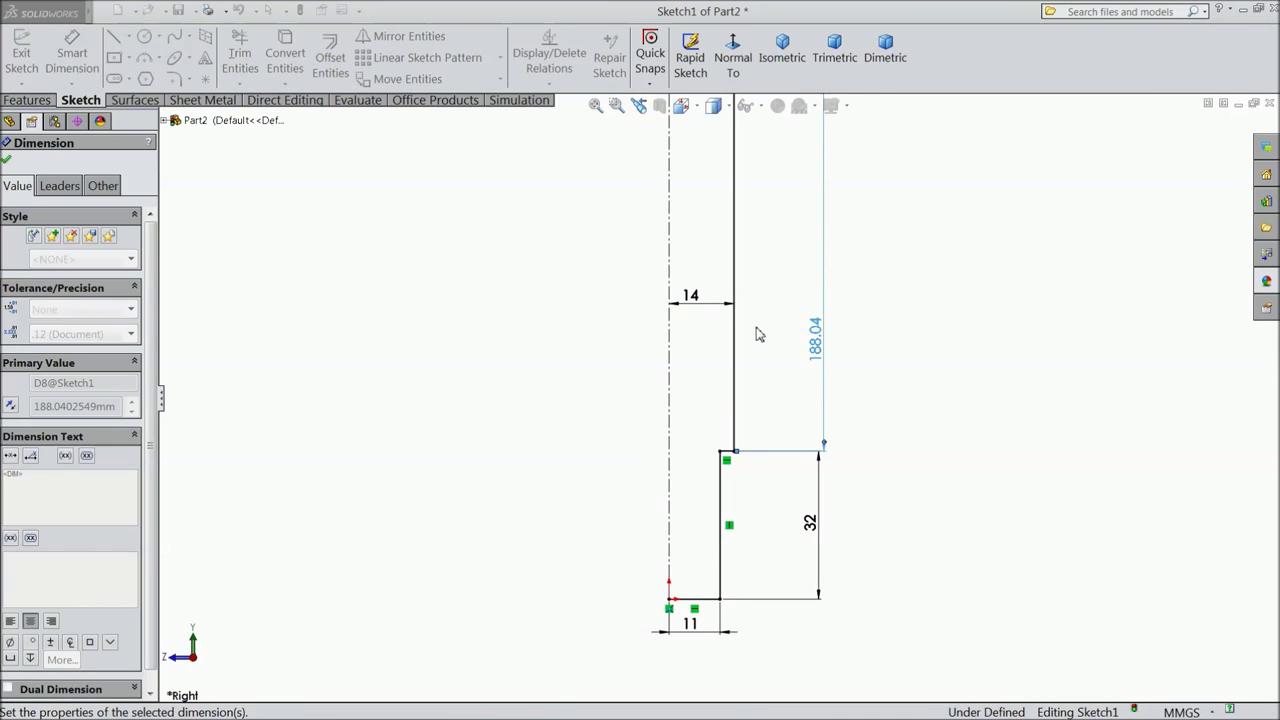
# Step: Dimension the length of the vertical line between the long section and the groove as 90 mm
pyautogui.scroll(-5, 760, 334)
pyautogui.scroll(8, 757, 316)
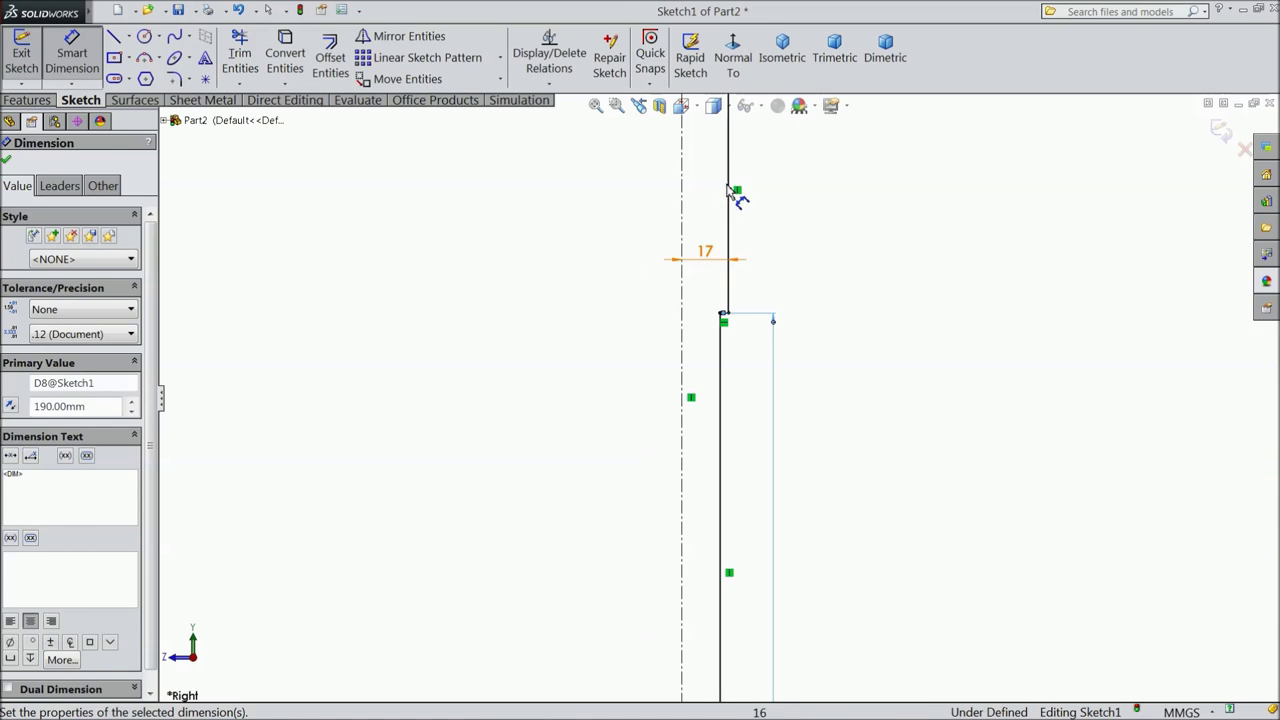
pyautogui.scroll(-4, 750, 285)
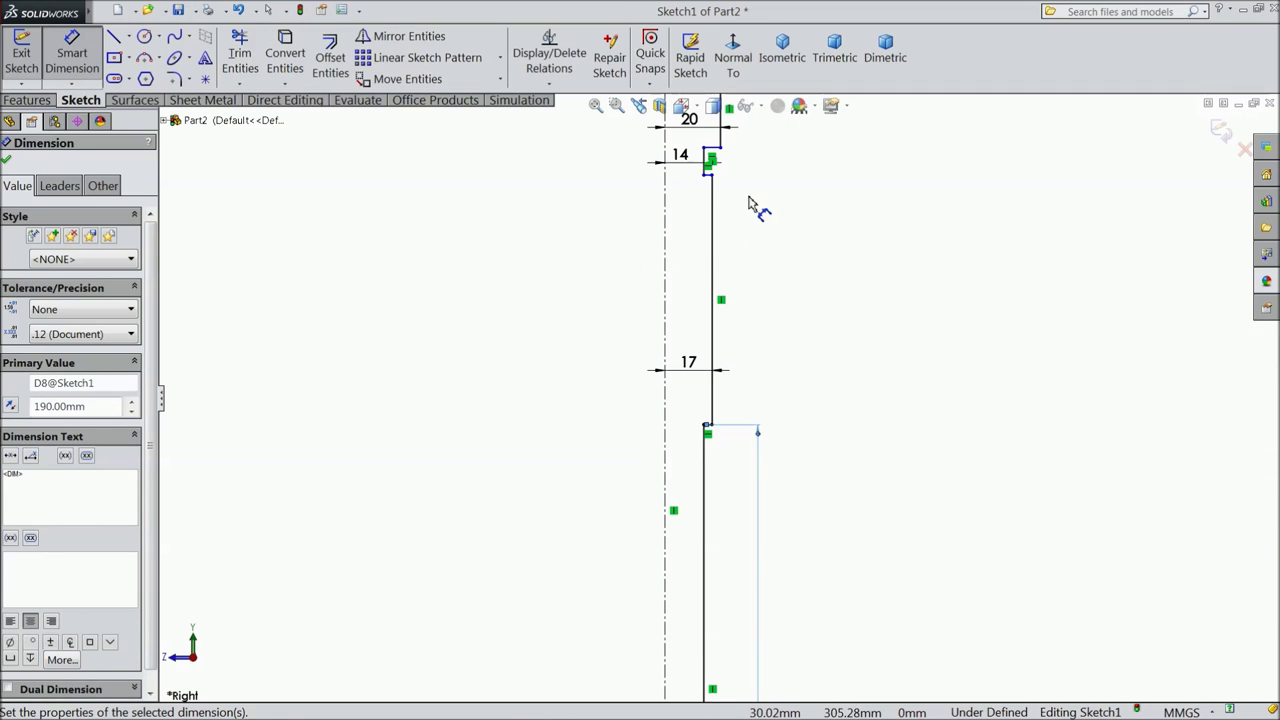
pyautogui.scroll(3, 757, 206)
pyautogui.click(688, 422)
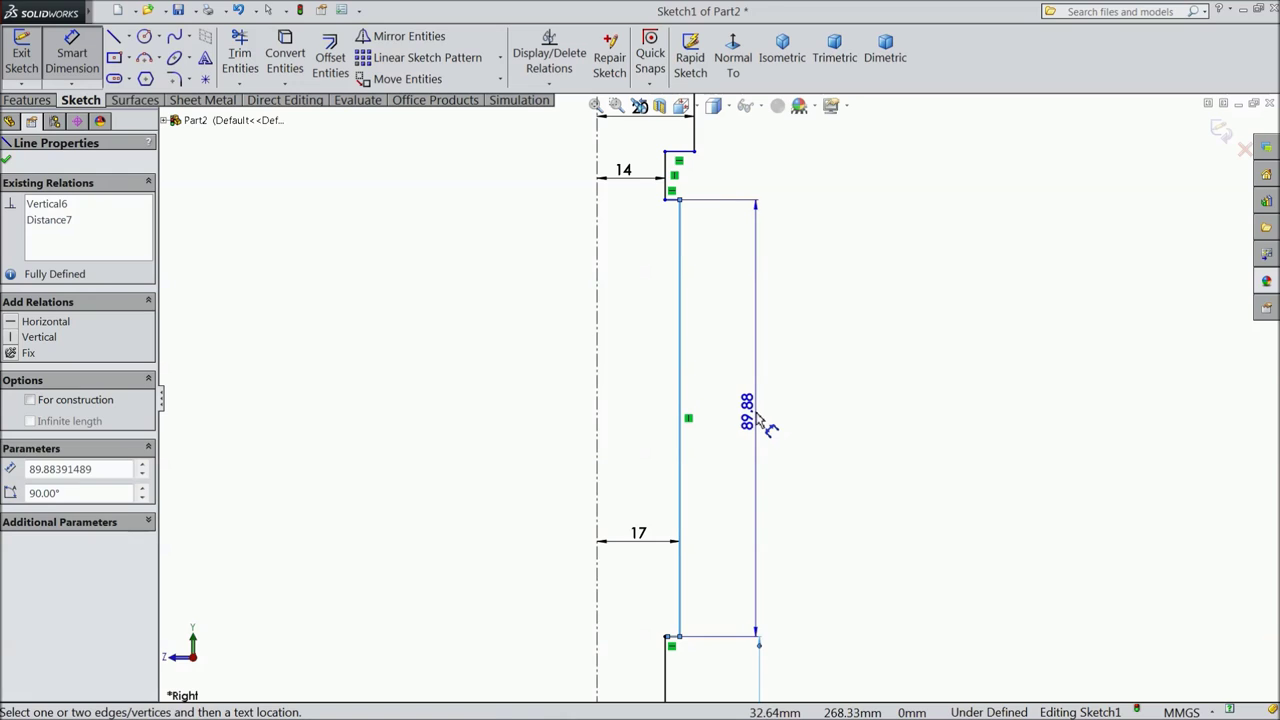
pyautogui.click(757, 413)
pyautogui.write('90')
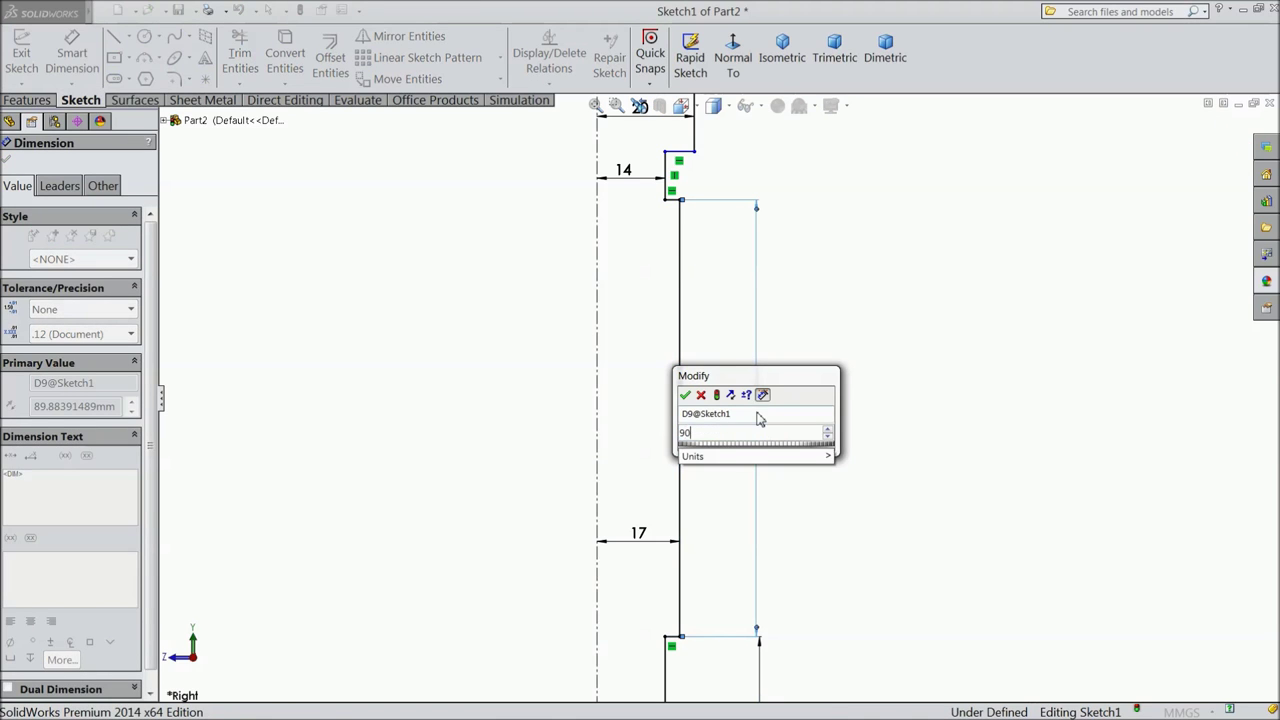
pyautogui.click(685, 394)
# Step: Dimension the height of the groove's inner vertical line as 9 mm
pyautogui.scroll(-2, 688, 380)
pyautogui.scroll(1, 710, 245)
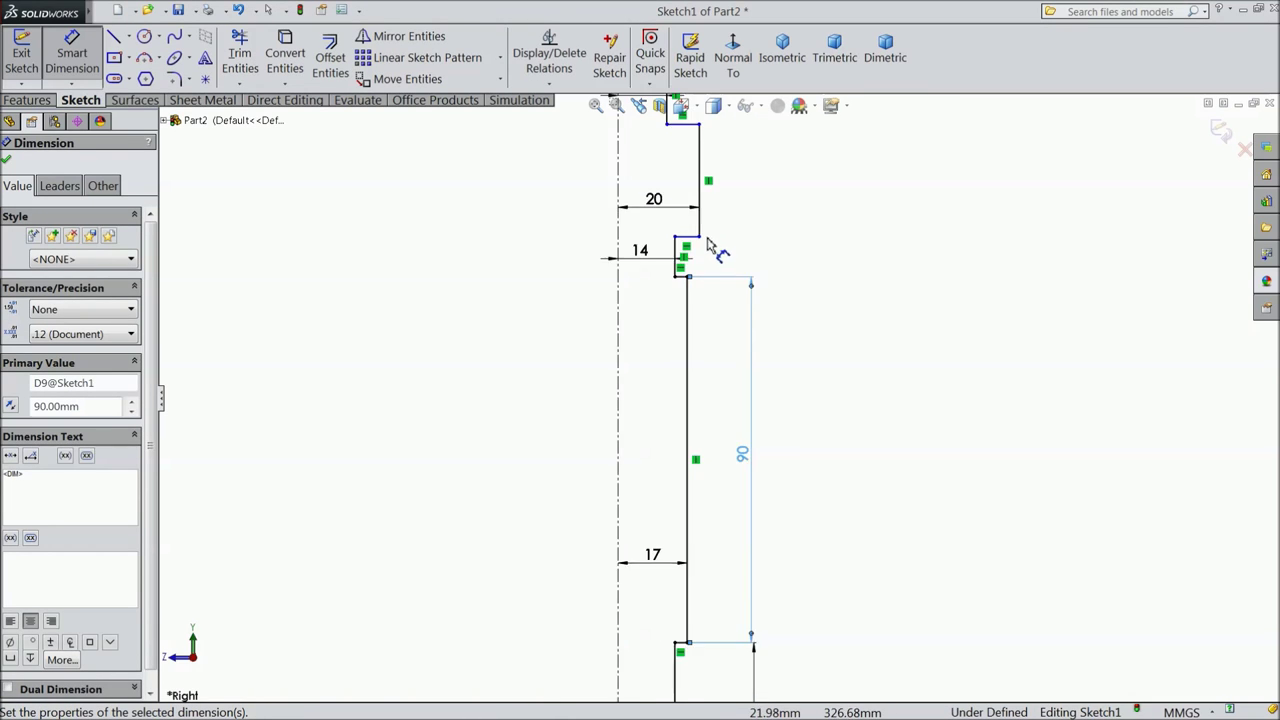
pyautogui.scroll(2, 708, 245)
pyautogui.click(653, 307)
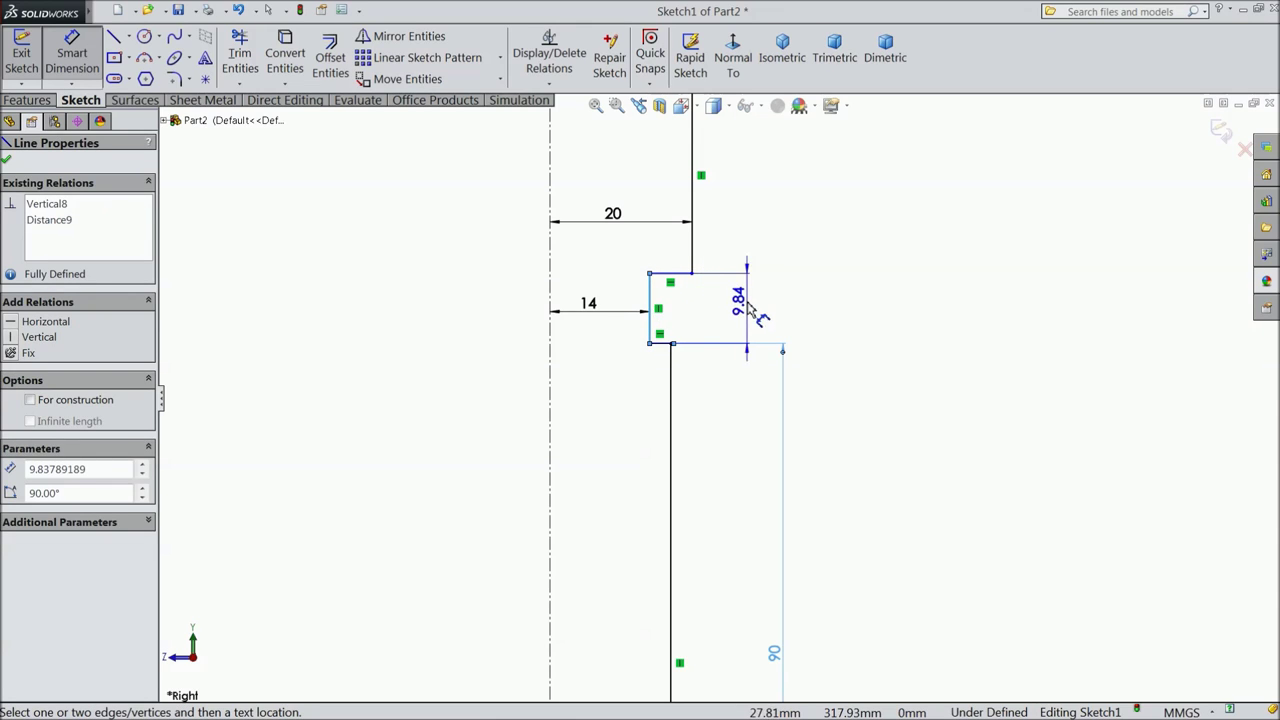
pyautogui.click(778, 310)
pyautogui.write('9')
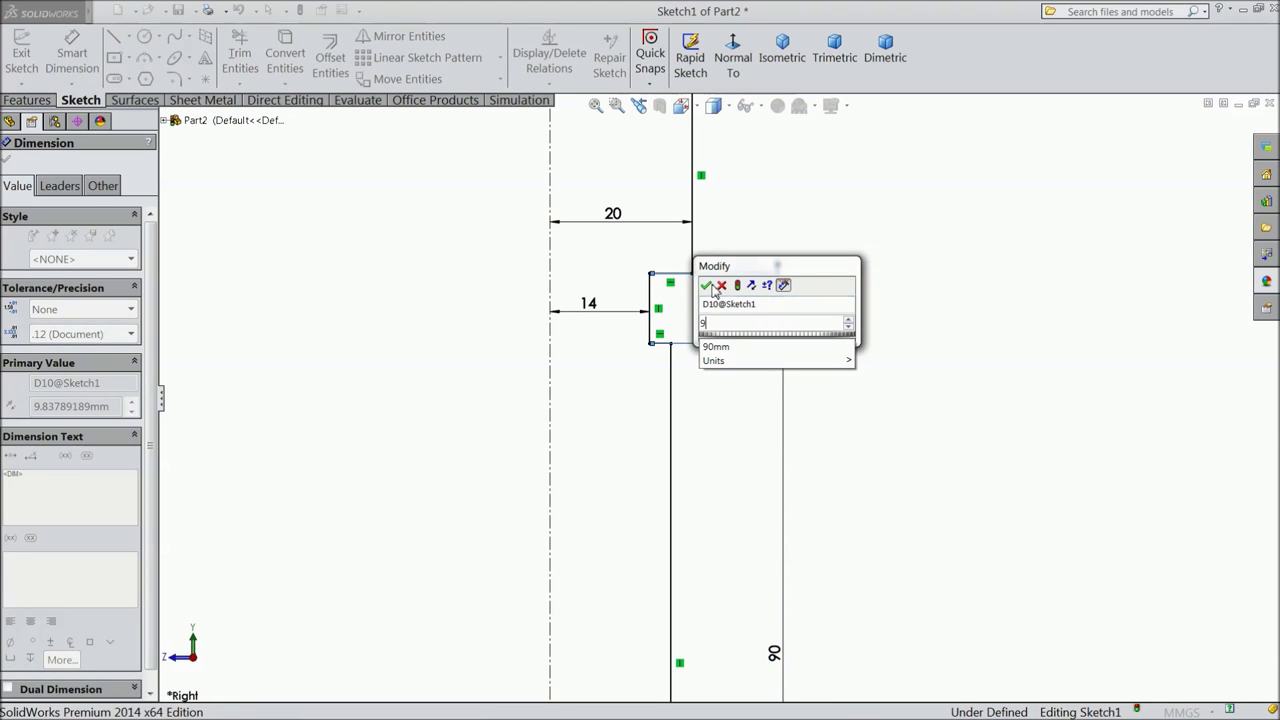
pyautogui.press('Return')
# Step: Accept the groove height and dimension the vertical line directly above the groove as 31 mm
pyautogui.click(714, 285)
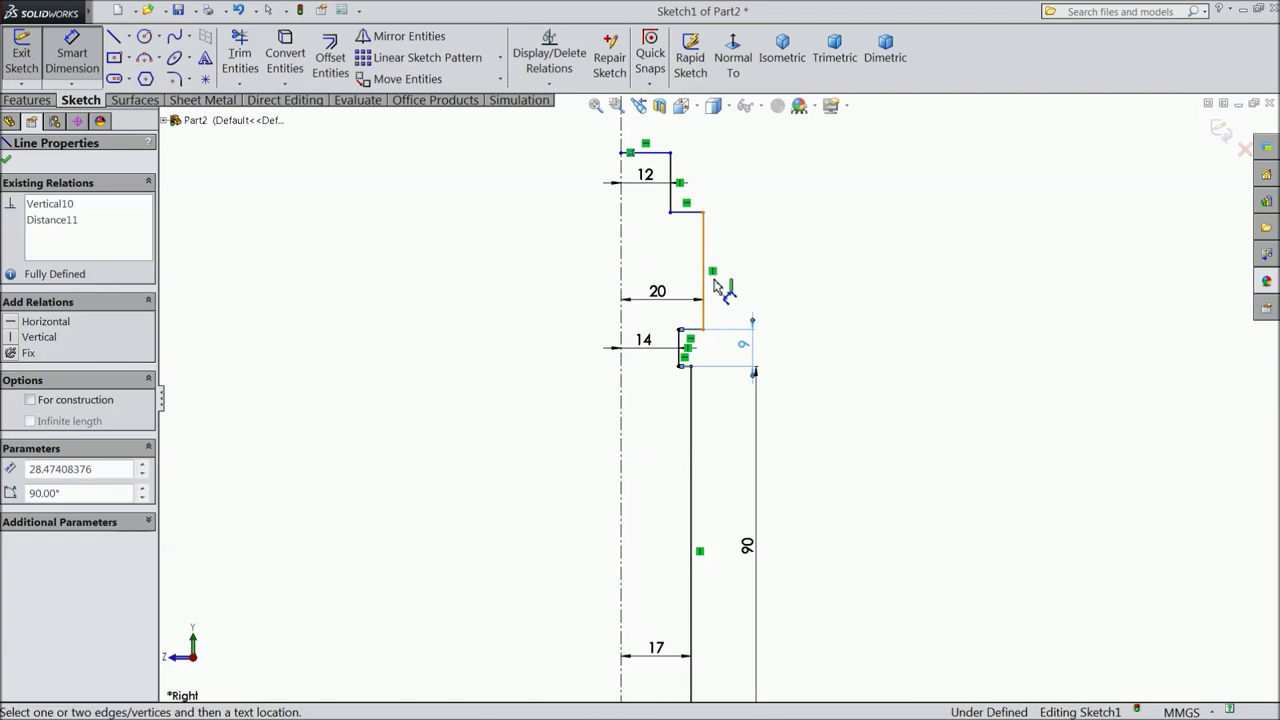
pyautogui.click(752, 280)
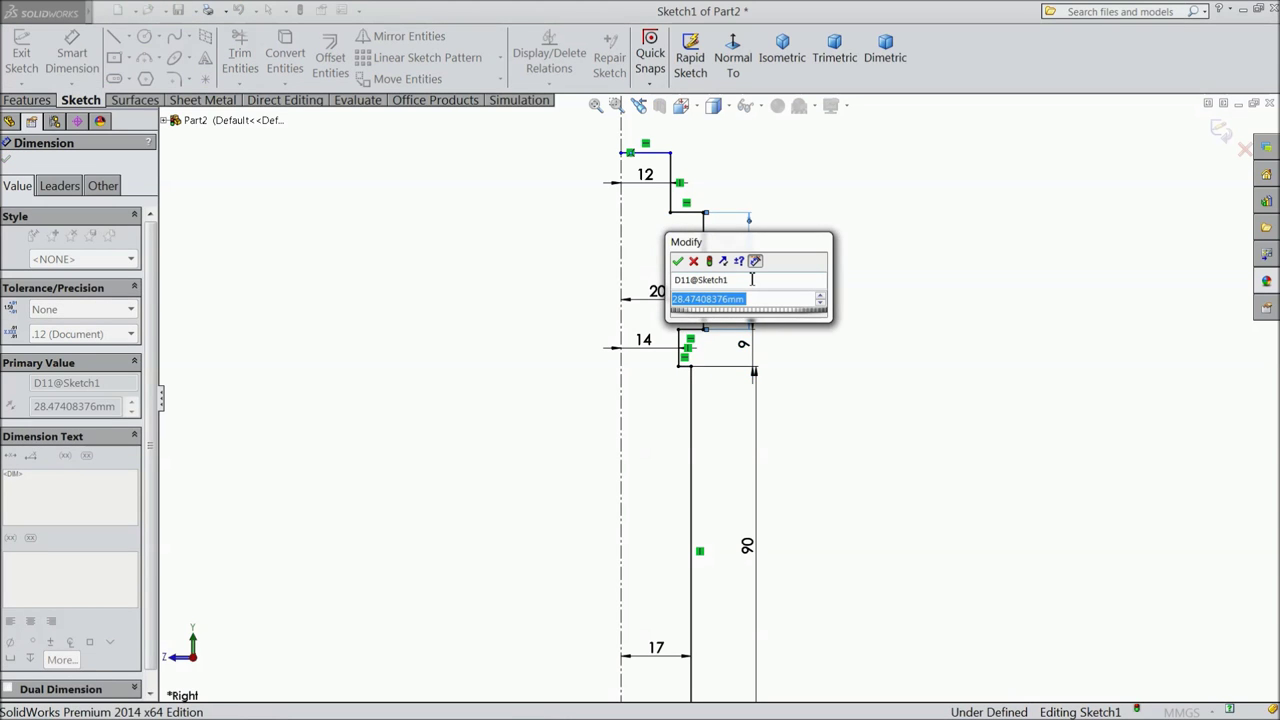
pyautogui.write('31')
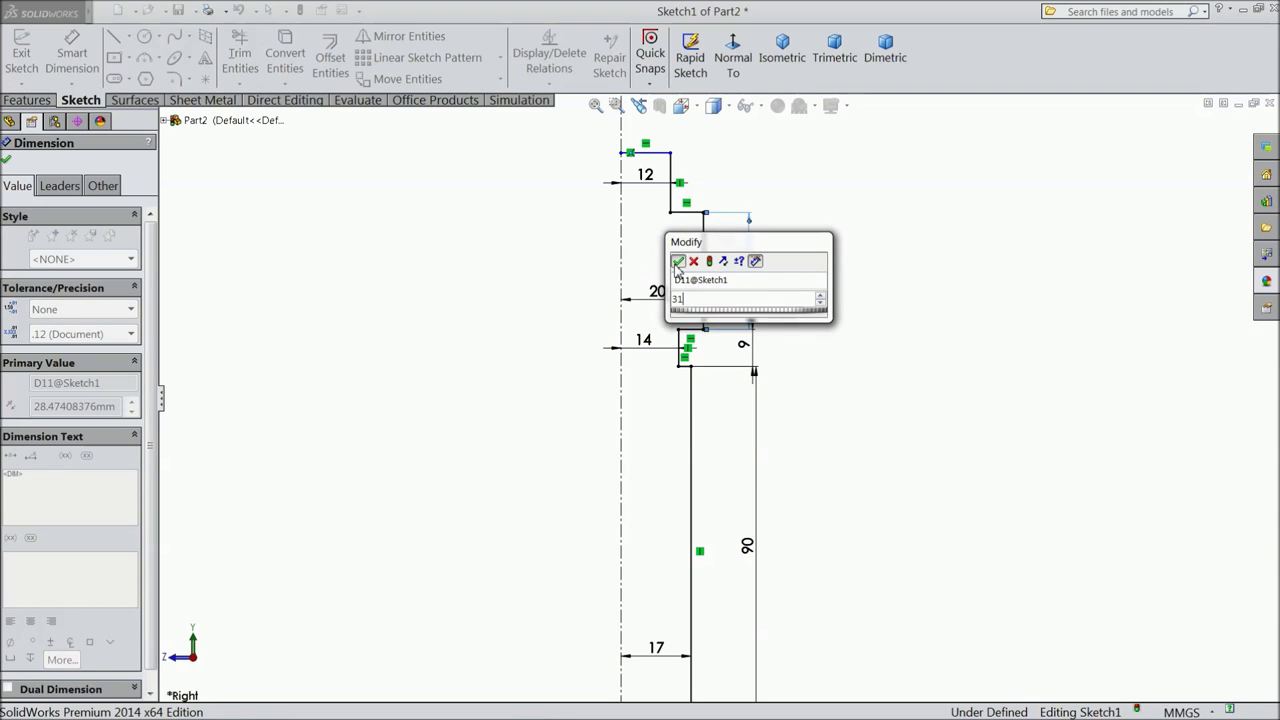
pyautogui.press('Return')
# Step: Dimension the length of the uppermost vertical line of the profile as 26 mm
pyautogui.scroll(-3, 688, 200)
pyautogui.click(670, 206)
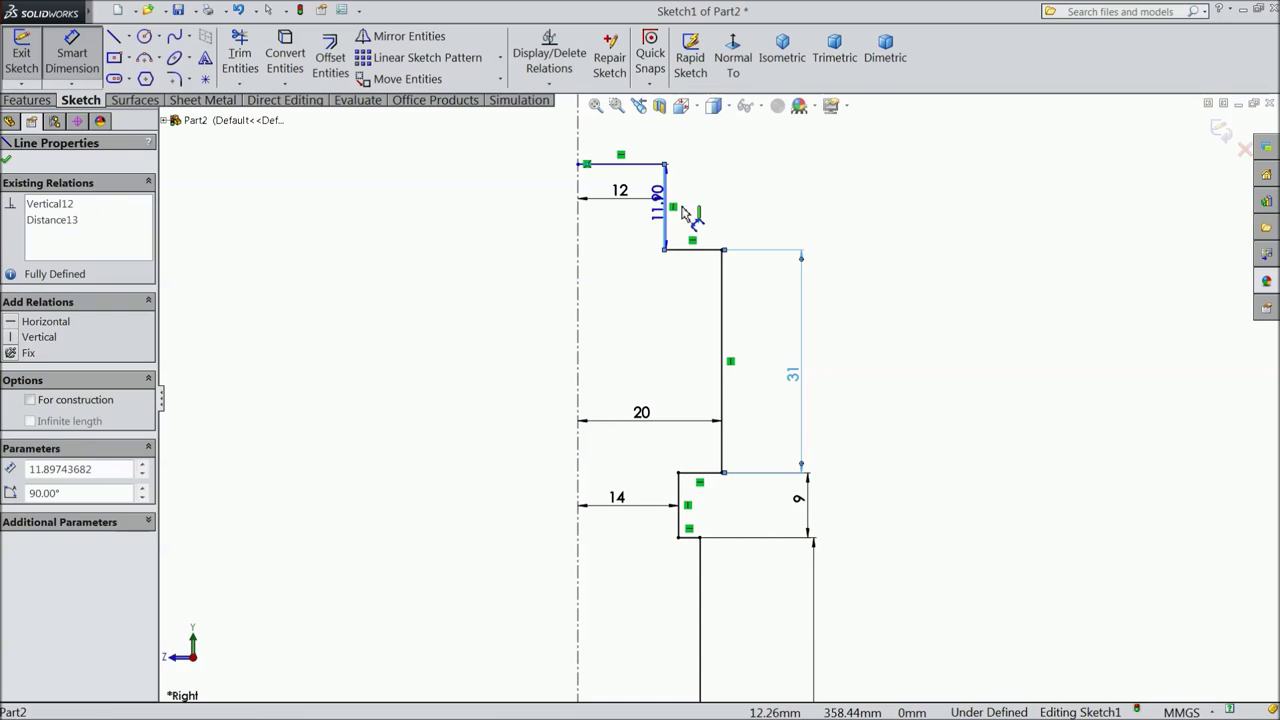
pyautogui.click(808, 206)
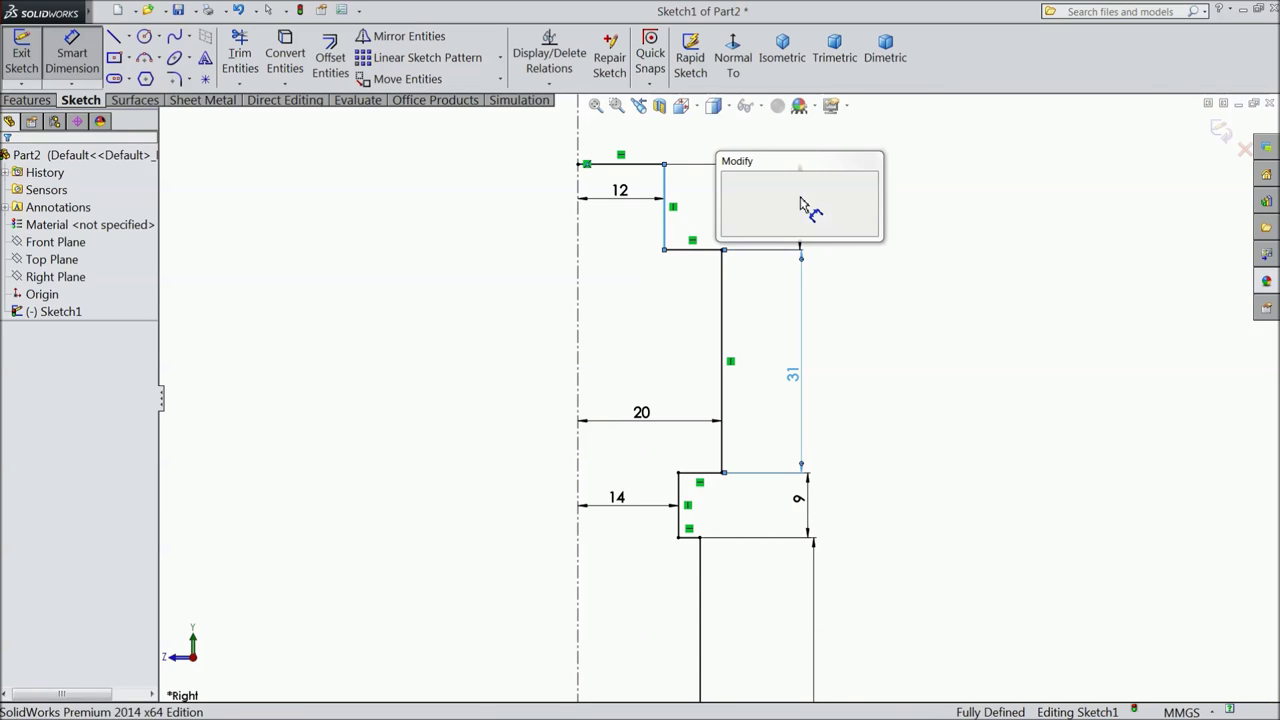
pyautogui.write('26')
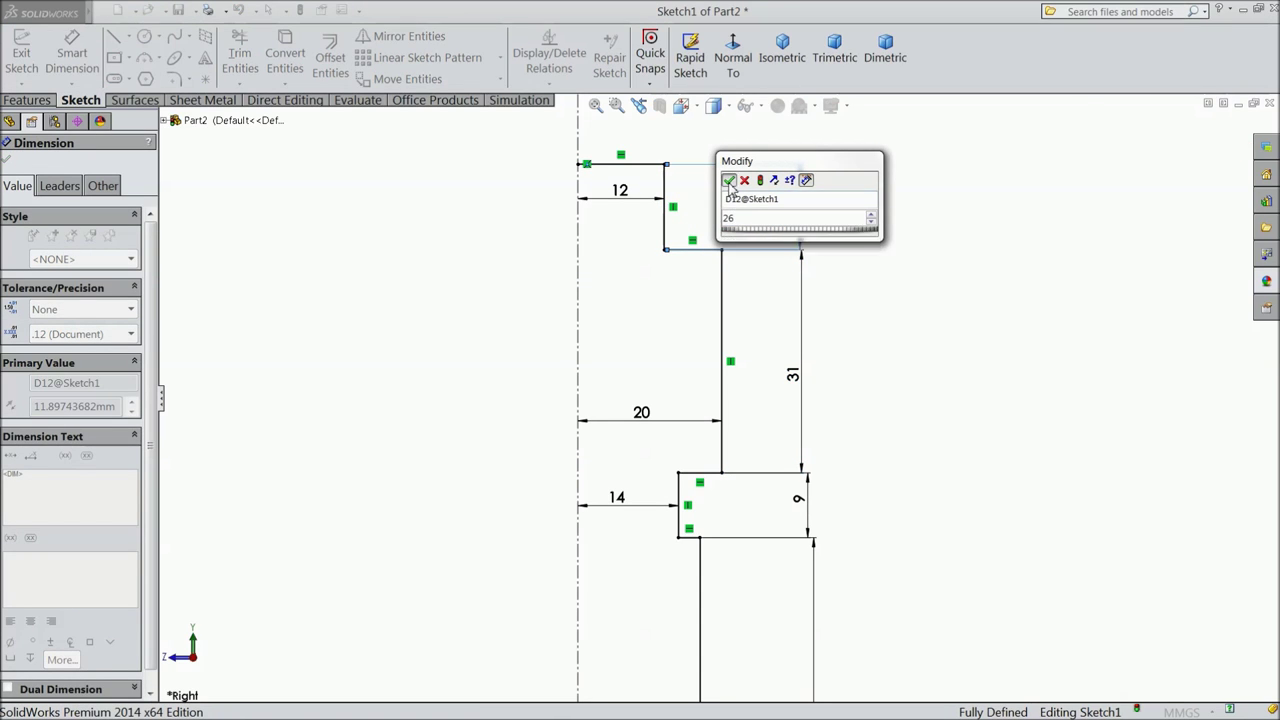
pyautogui.click(728, 180)
# Step: Close the profile with a vertical line along the centerline, from the top edge's inner endpoint down to the origin
pyautogui.scroll(-2, 737, 290)
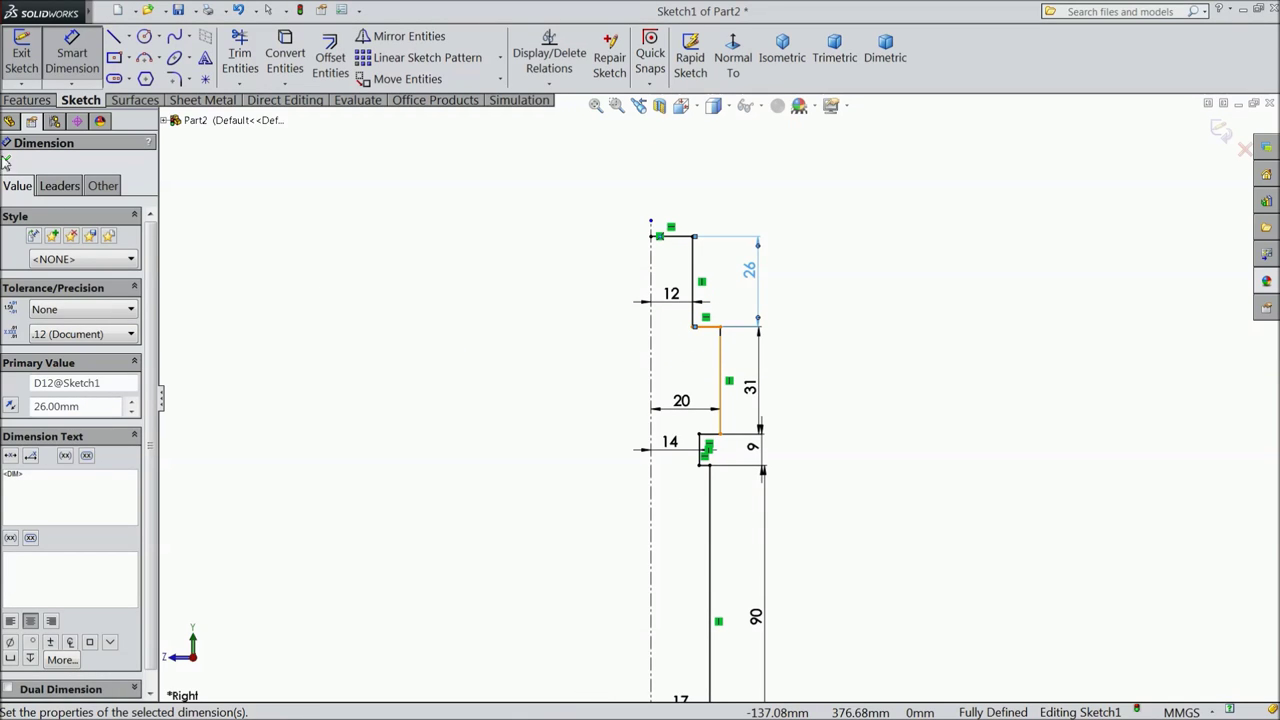
pyautogui.click(114, 36)
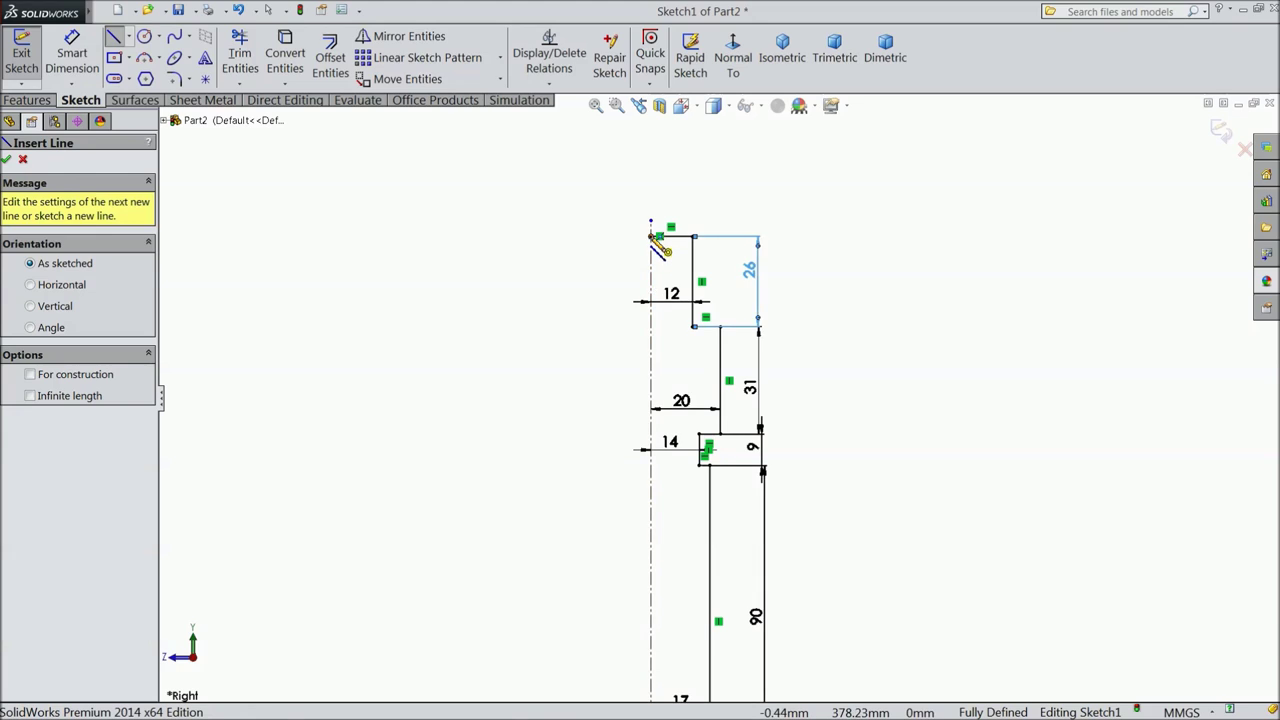
pyautogui.click(652, 237)
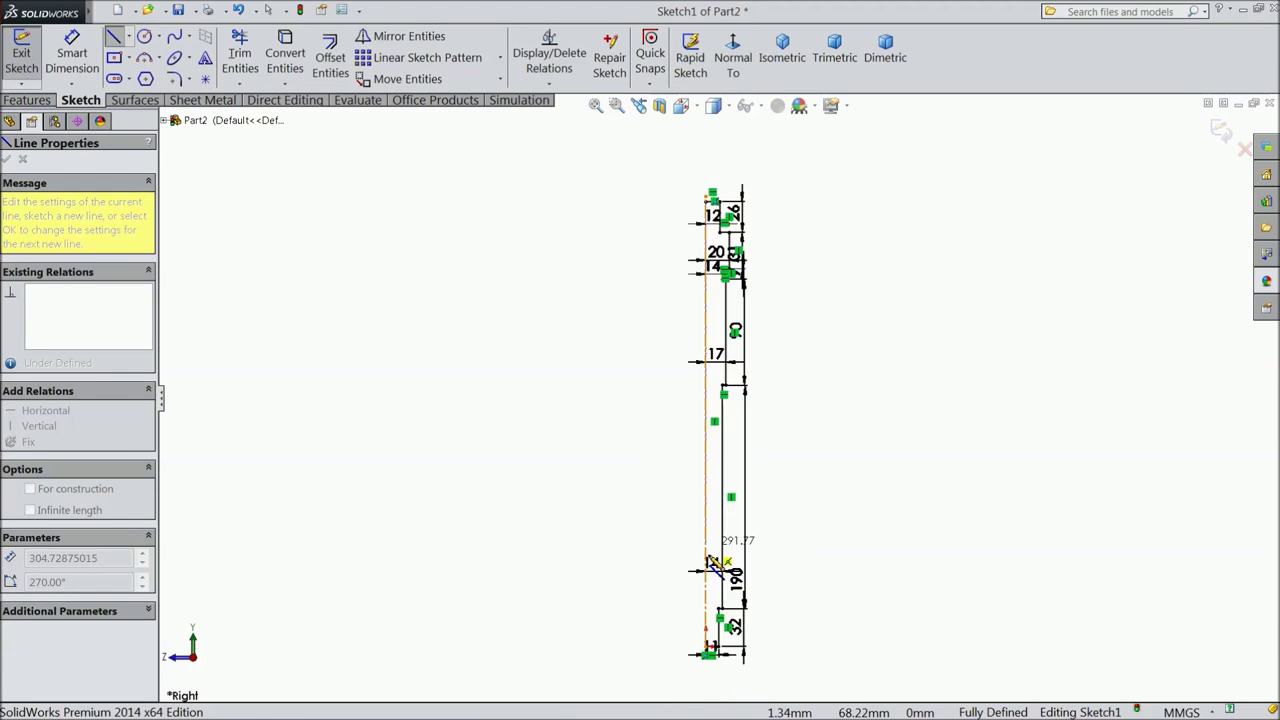
pyautogui.scroll(3, 737, 490)
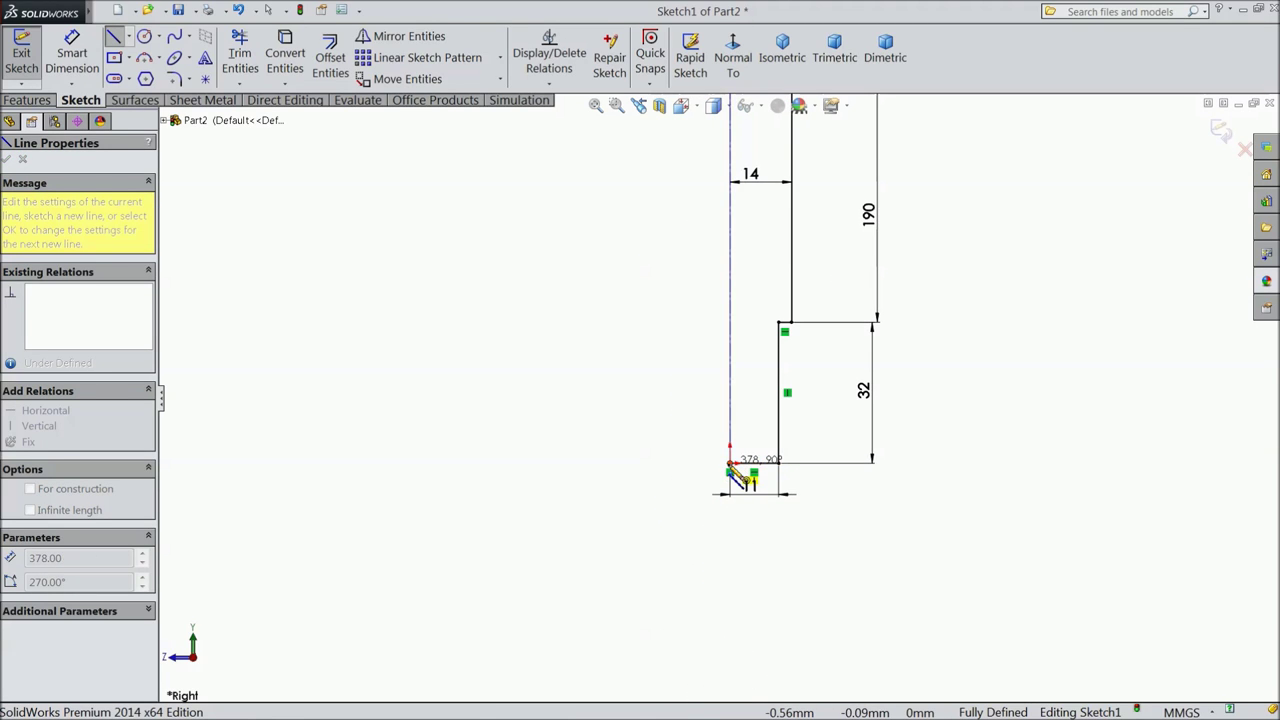
pyautogui.click(729, 470)
pyautogui.rightClick(729, 470)
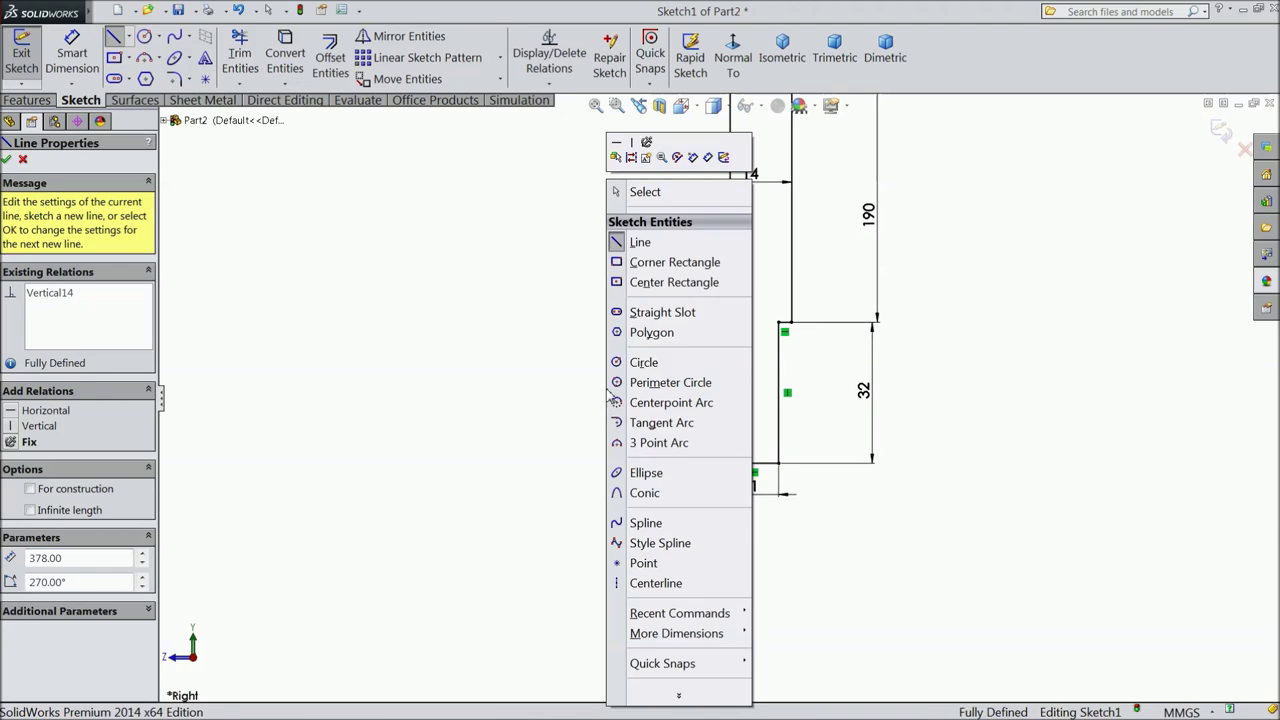
pyautogui.click(628, 191)
# Step: Revolve the closed profile 360 degrees about the centerline into a solid shaft
pyautogui.scroll(-3, 592, 345)
pyautogui.scroll(3, 737, 163)
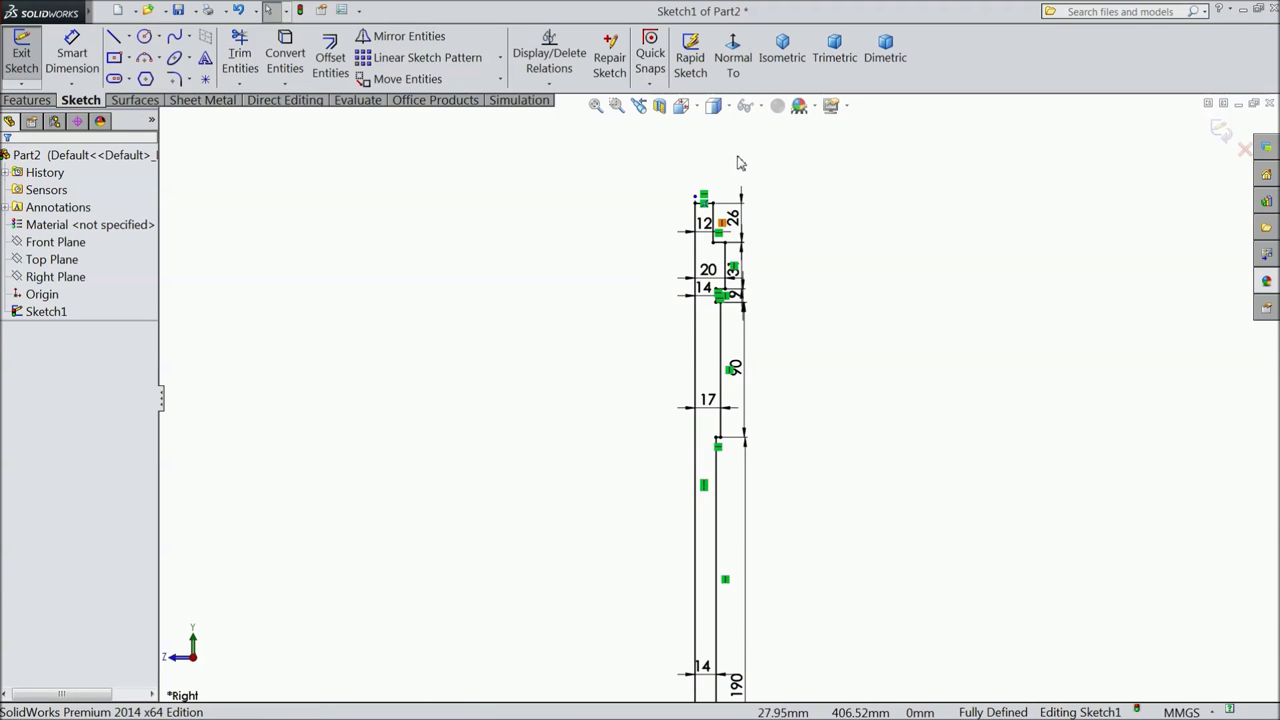
pyautogui.click(27, 100)
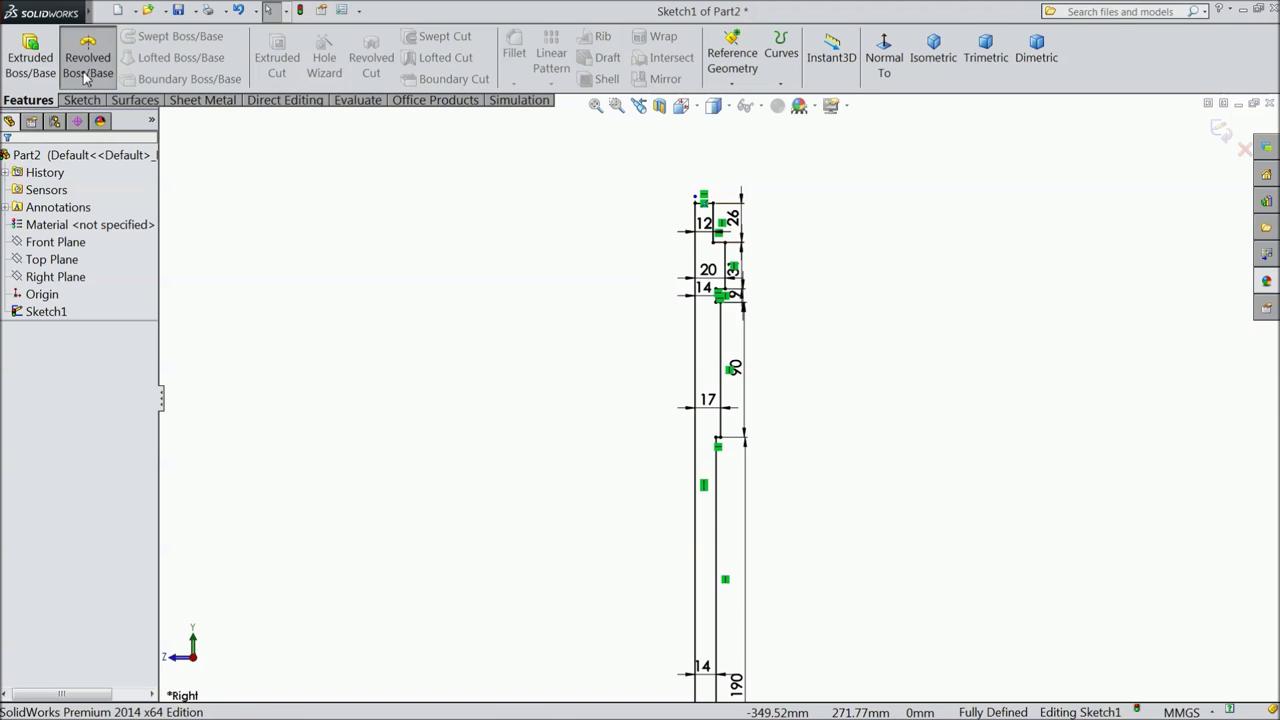
pyautogui.click(88, 62)
pyautogui.scroll(2, 760, 280)
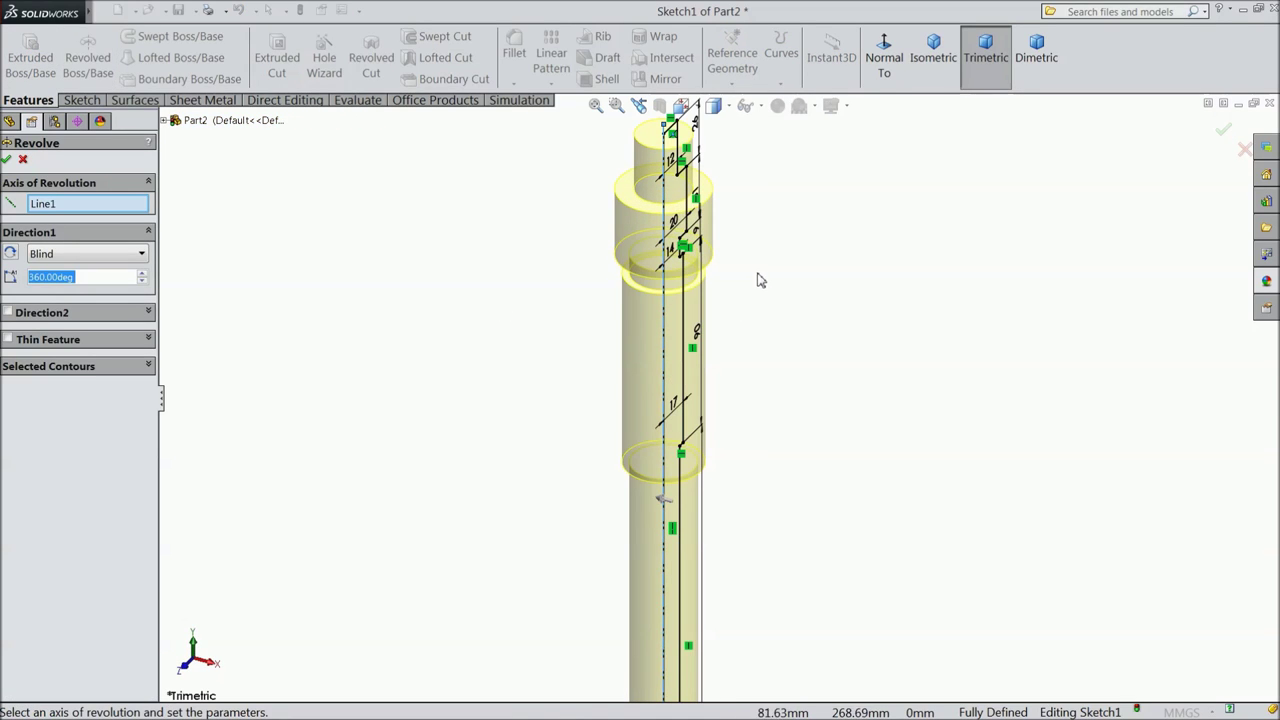
pyautogui.click(8, 161)
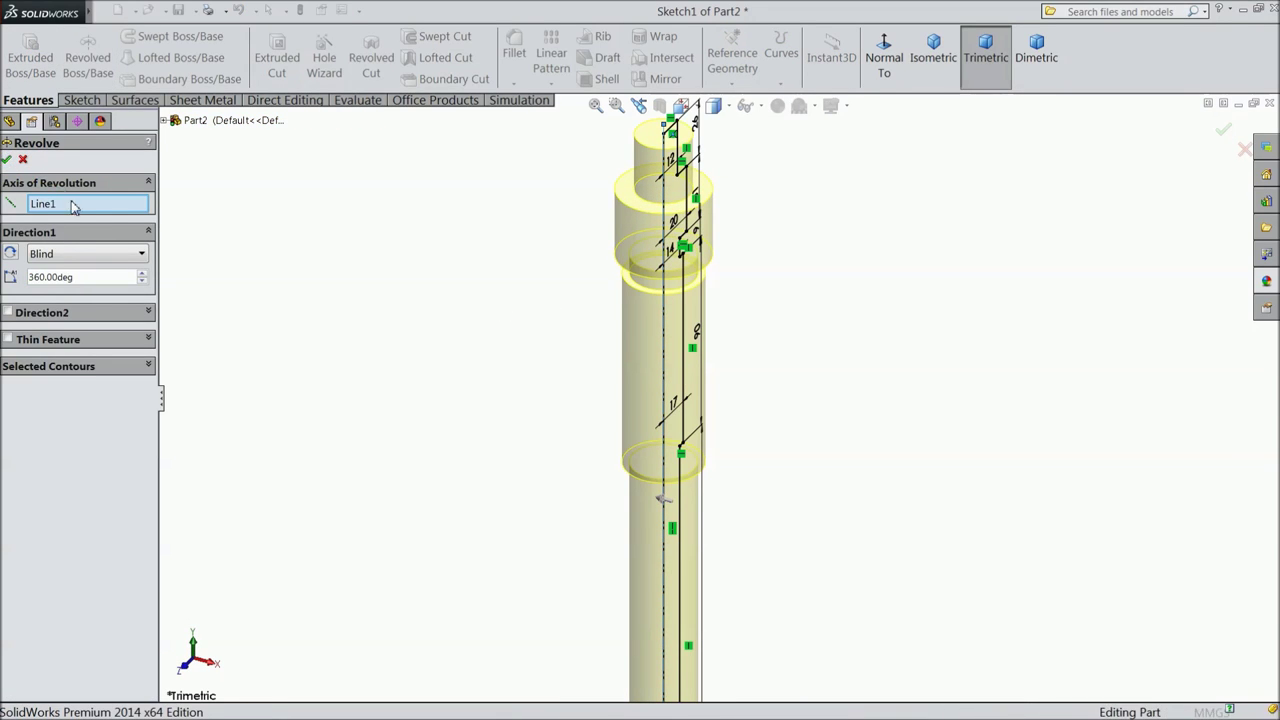
# Step: On the collar's upper ring-shaped face, sketch a center rectangle about 27 by 22 mm, centered on the origin
pyautogui.moveTo(549, 466)
pyautogui.mouseDown(button='middle')
pyautogui.moveTo(560, 466)
pyautogui.moveTo(538, 287)
pyautogui.moveTo(517, 437)
pyautogui.moveTo(489, 466)
pyautogui.moveTo(476, 560)
pyautogui.mouseUp(button='middle')
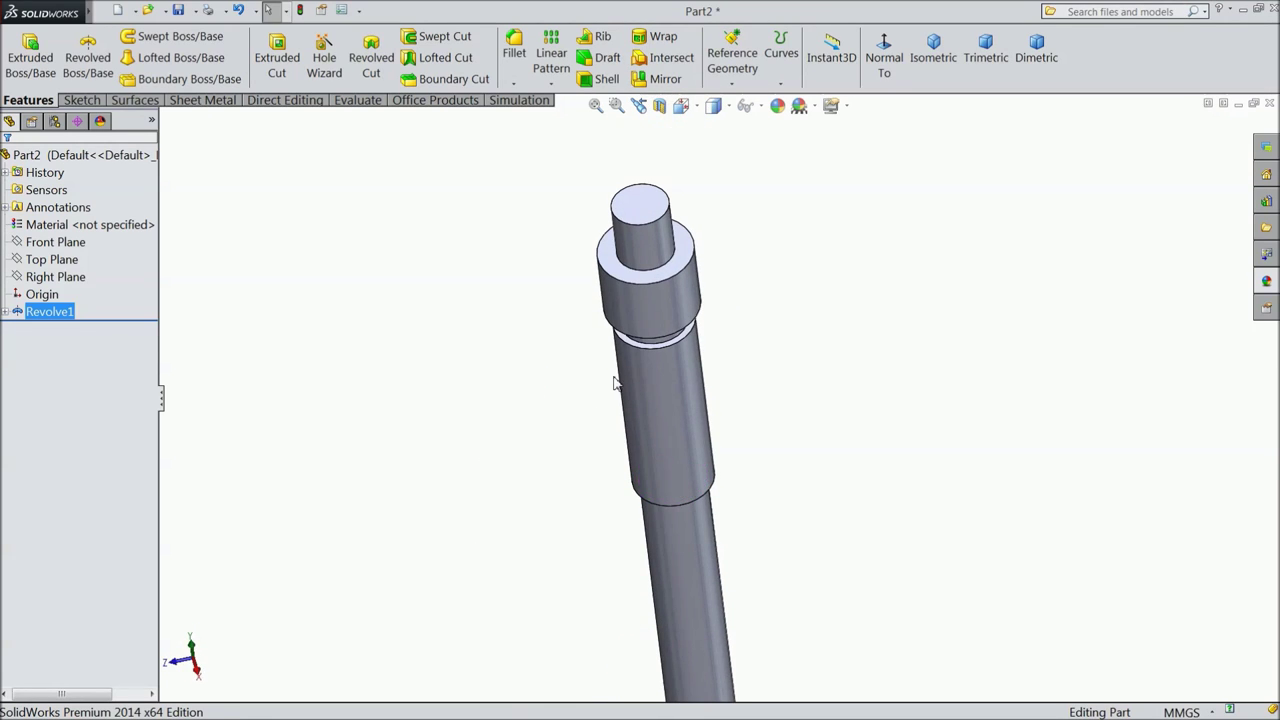
pyautogui.click(666, 283)
pyautogui.click(711, 234)
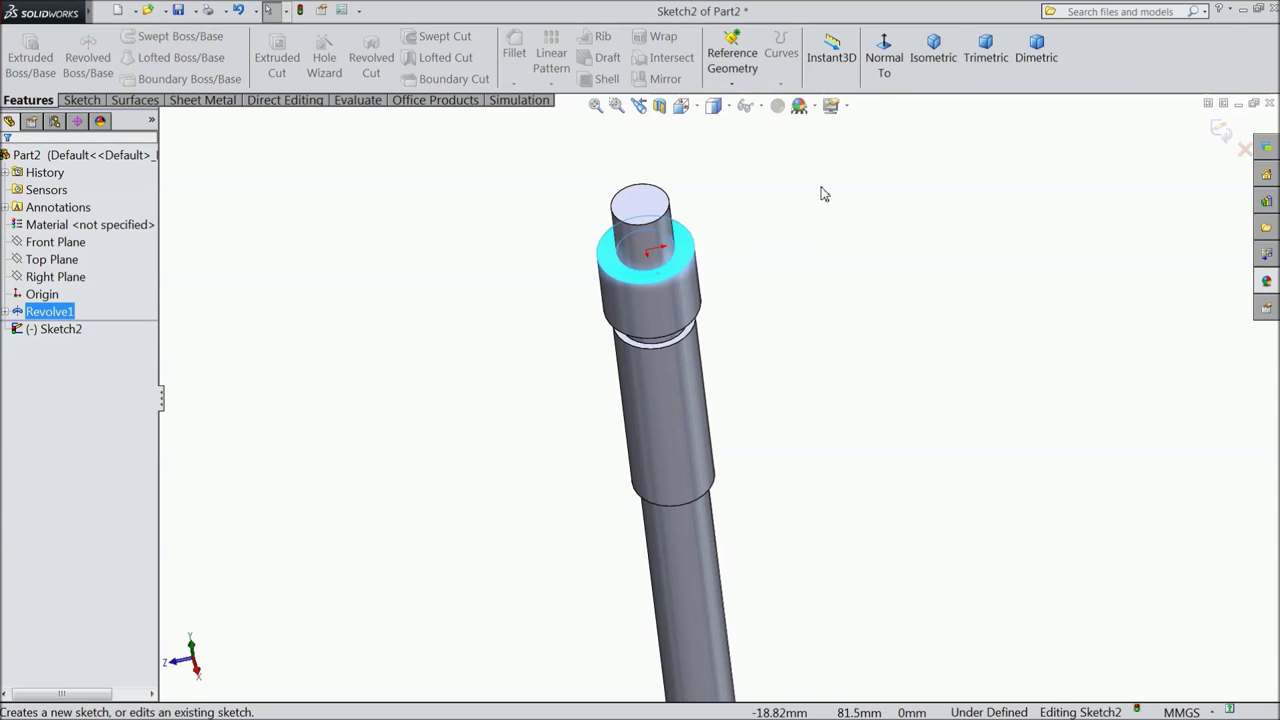
pyautogui.click(884, 60)
pyautogui.click(81, 101)
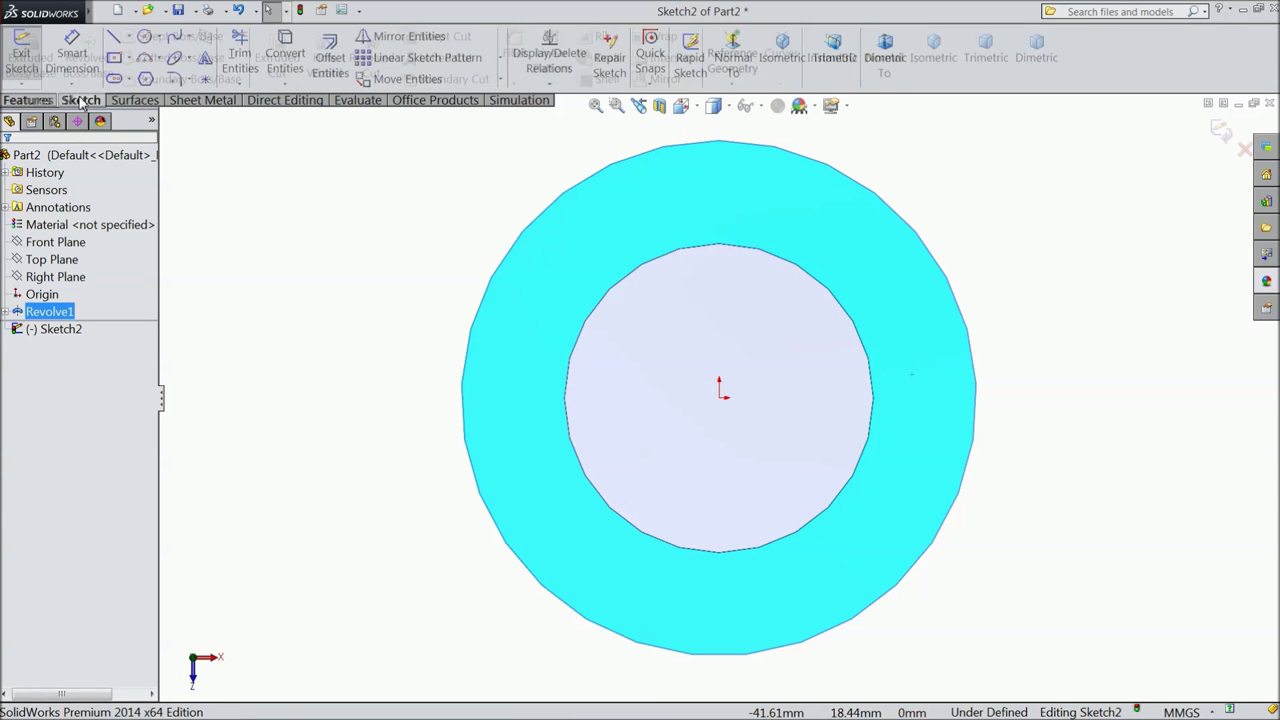
pyautogui.click(115, 59)
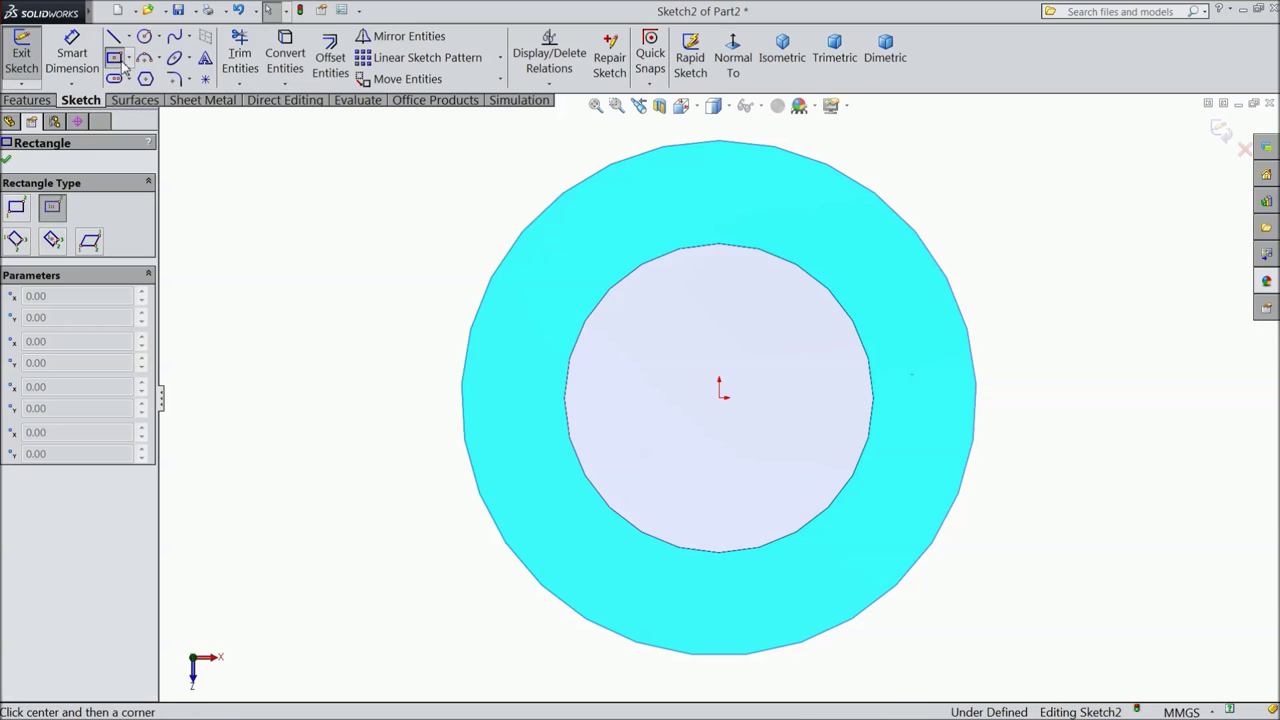
pyautogui.click(719, 399)
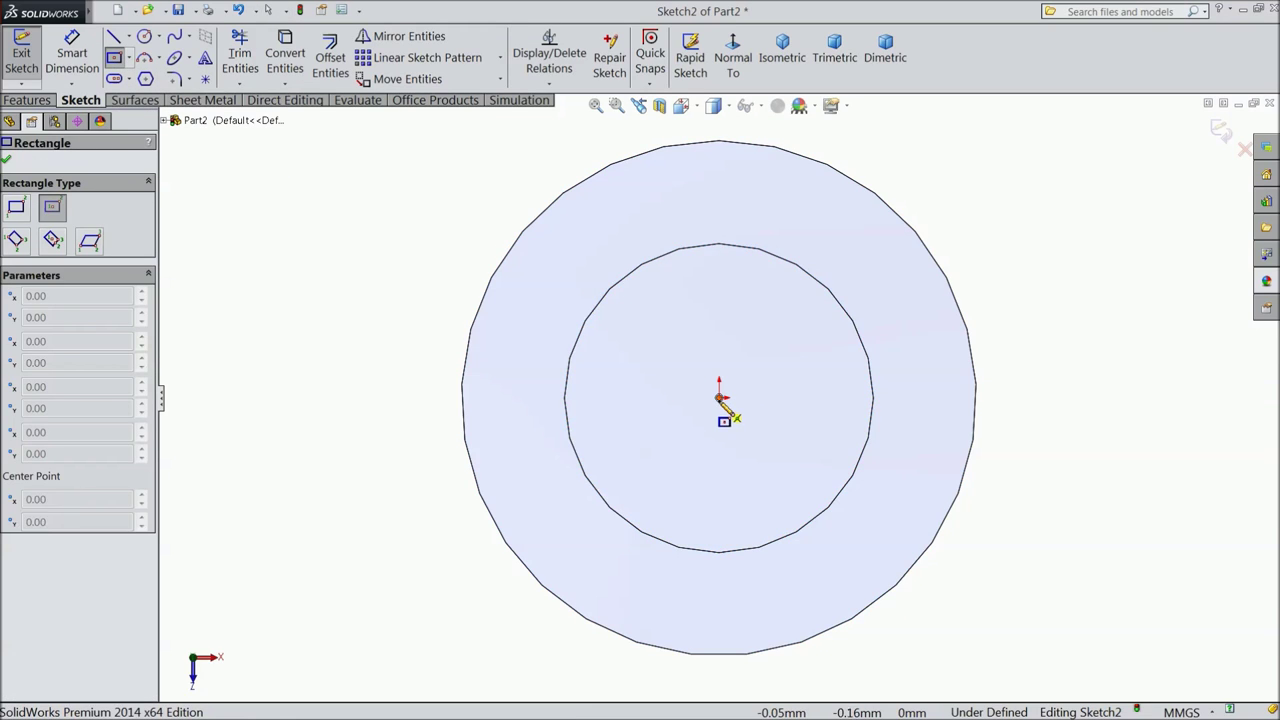
pyautogui.click(543, 256)
# Step: Dimension the rectangle's width and height as 25 mm each to make it a square
pyautogui.click(72, 52)
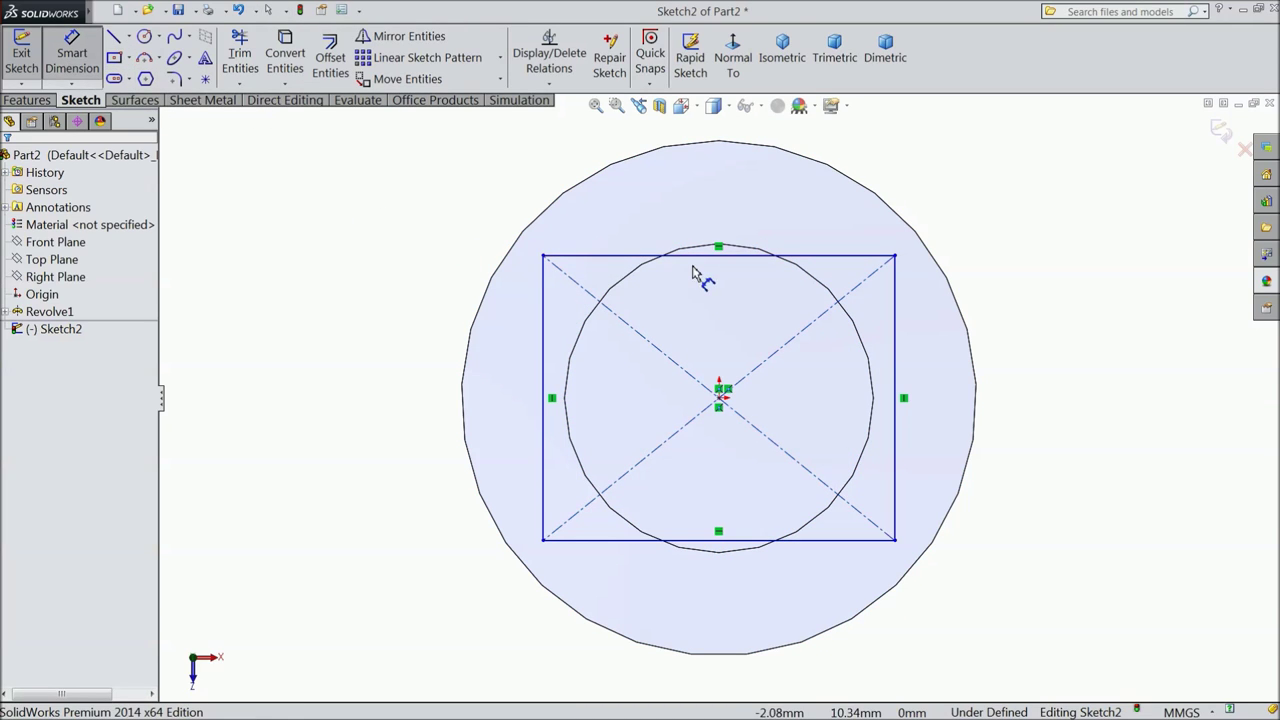
pyautogui.click(625, 256)
pyautogui.click(665, 220)
pyautogui.write('25')
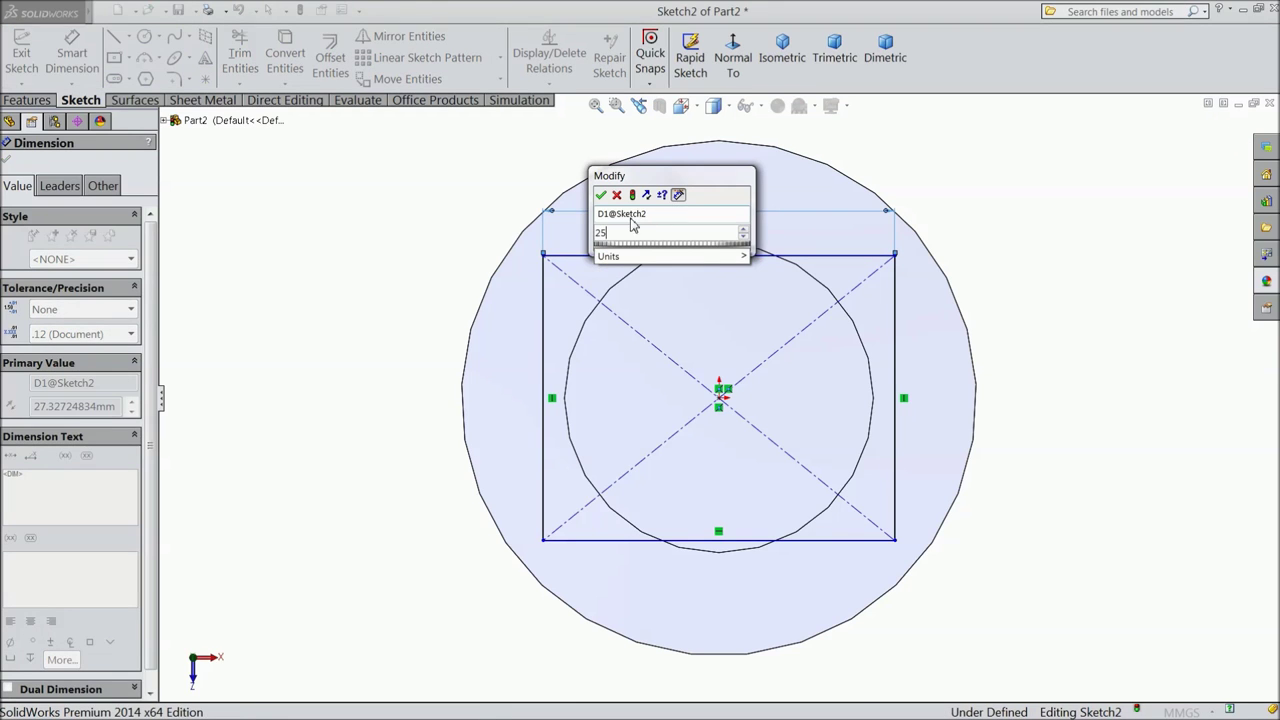
pyautogui.click(600, 196)
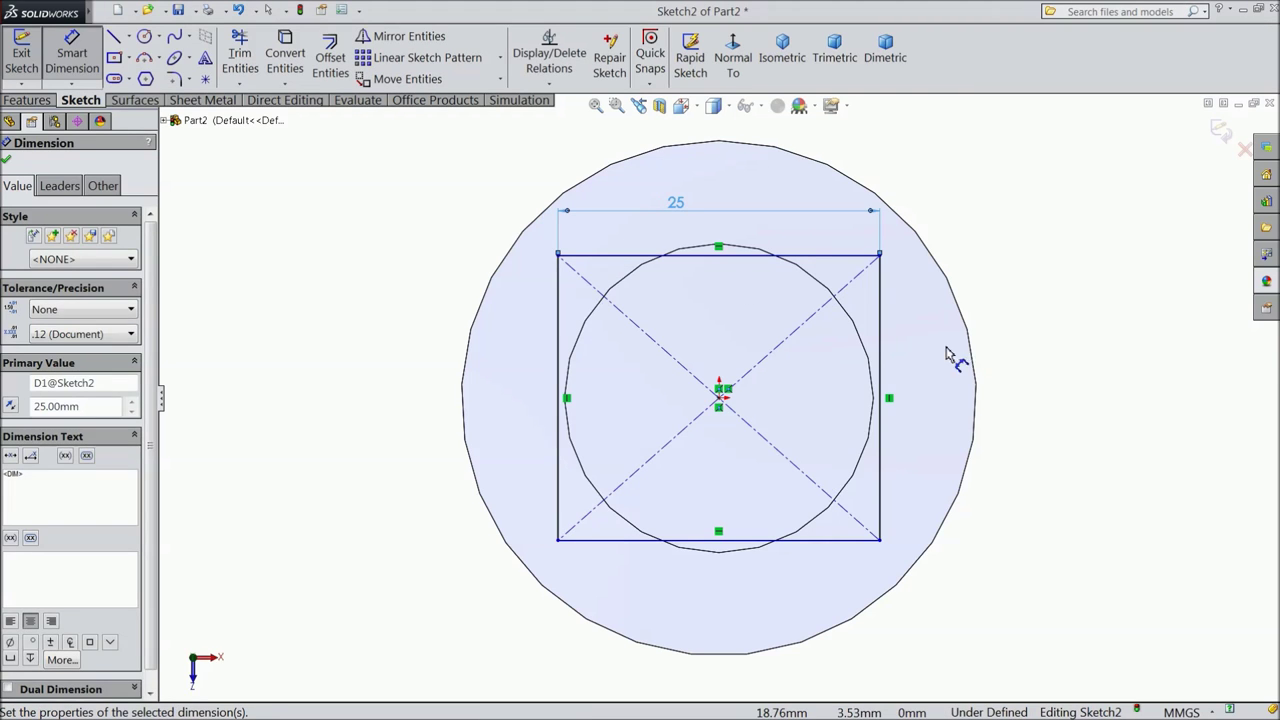
pyautogui.click(883, 346)
pyautogui.click(1020, 375)
pyautogui.write('25')
pyautogui.click(951, 357)
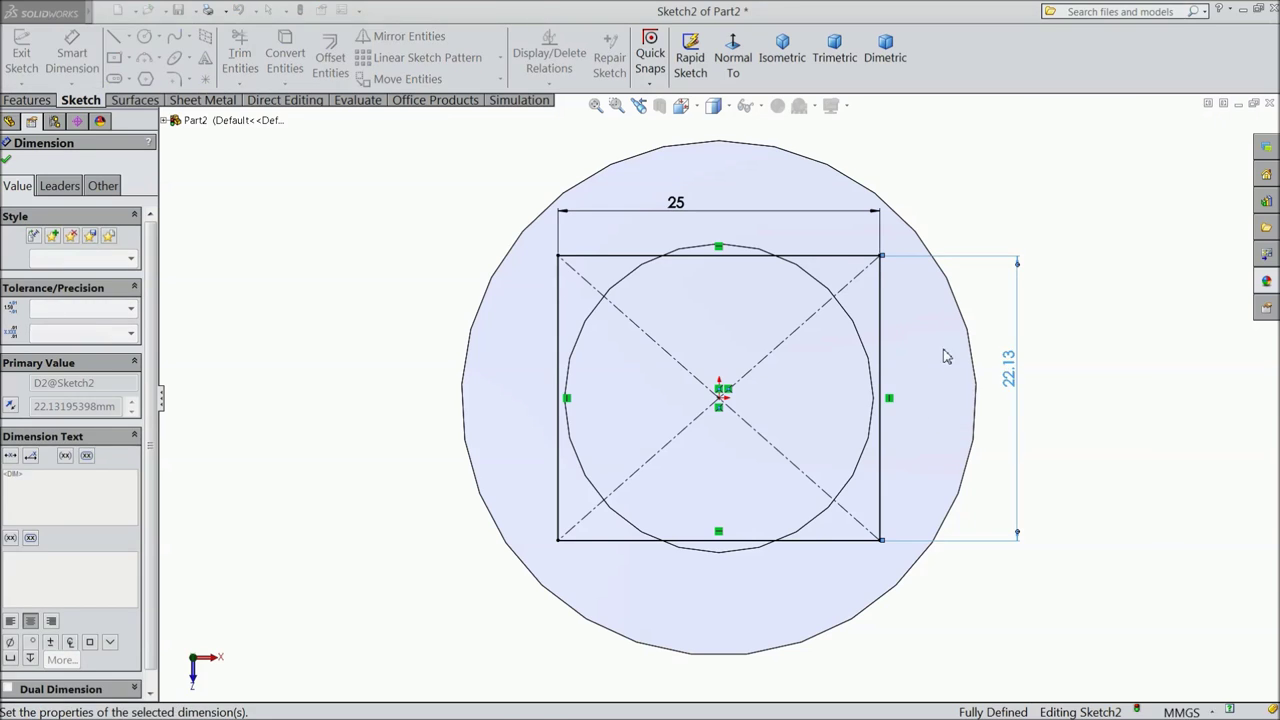
pyautogui.click(8, 161)
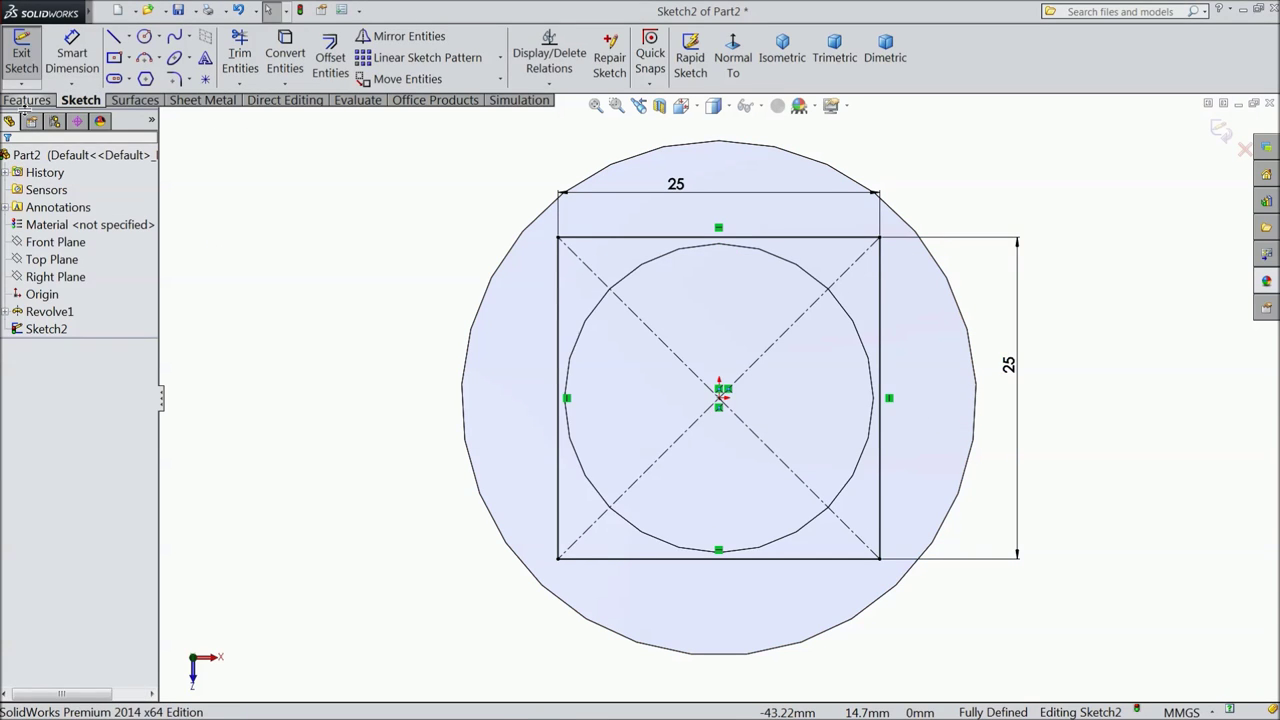
# Step: Start an Extruded Cut from the square sketch with the Offset From Surface end condition, referenced to the collar's underside face
pyautogui.click(28, 100)
pyautogui.click(277, 60)
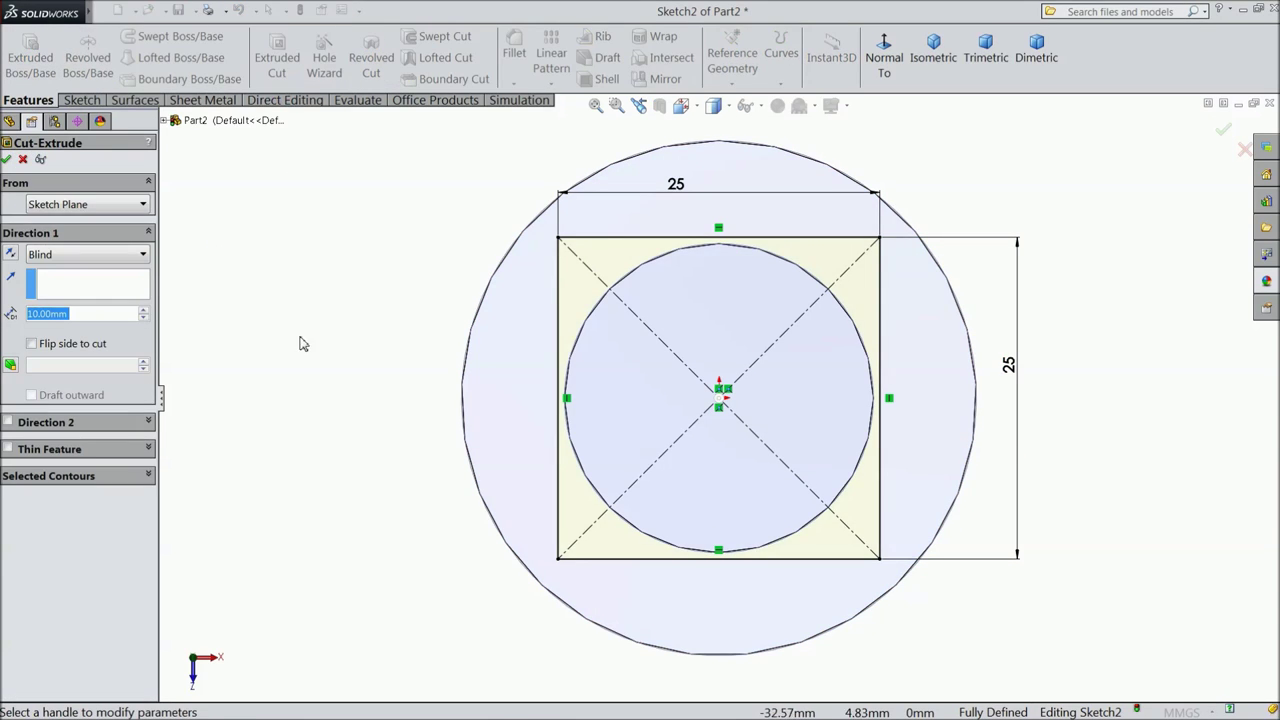
pyautogui.click(80, 258)
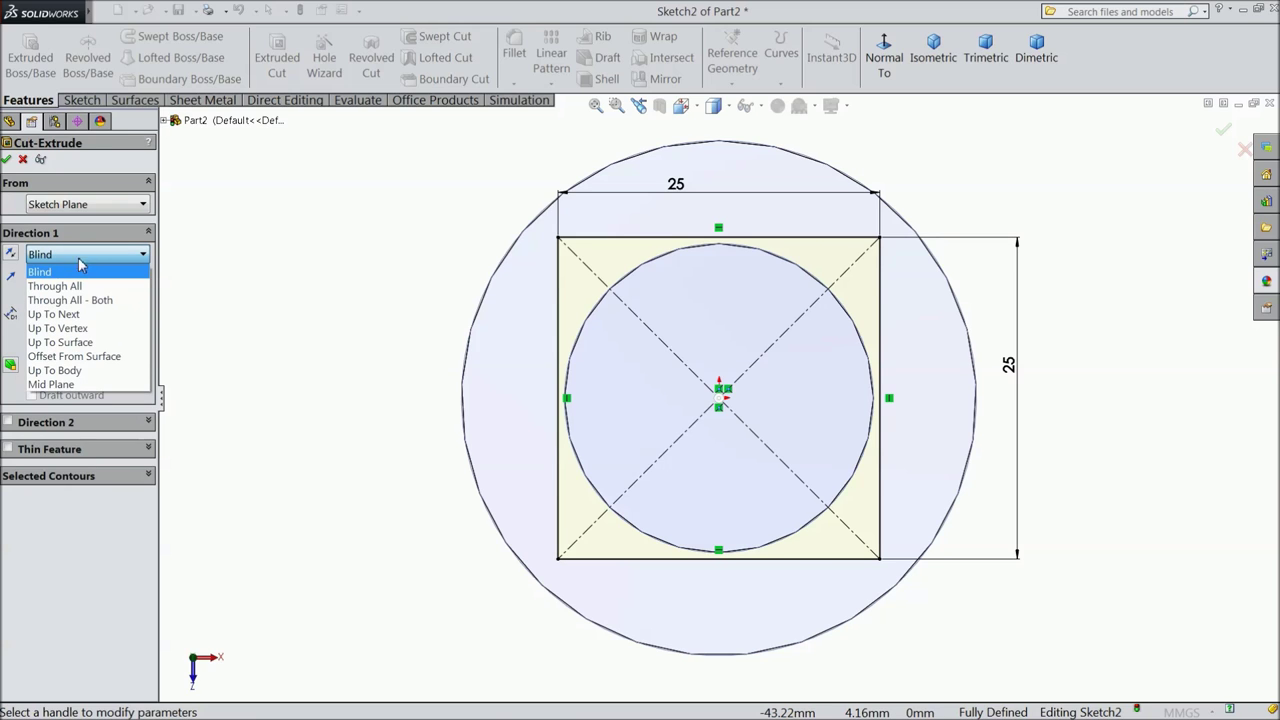
pyautogui.click(74, 356)
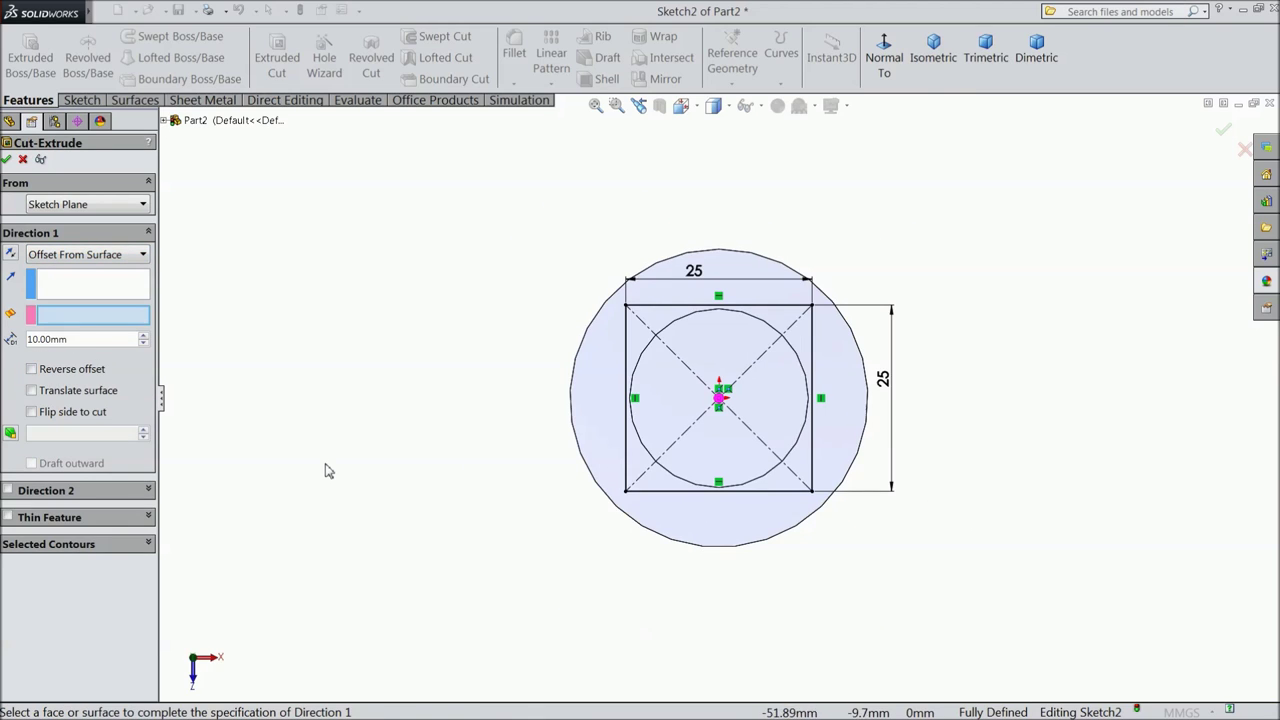
pyautogui.moveTo(329, 471); pyautogui.dragTo(546, 309, button='middle')
pyautogui.scroll(5, 403, 451)
pyautogui.scroll(-8, 766, 290)
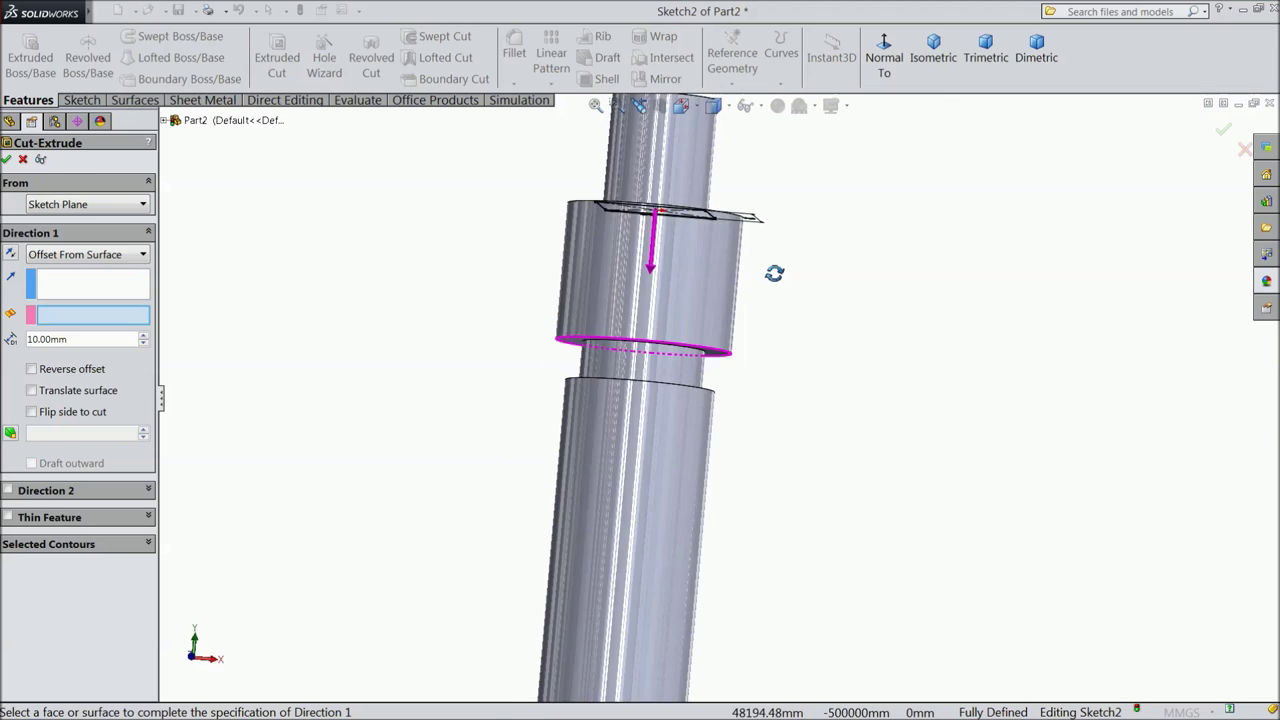
pyautogui.moveTo(774, 273); pyautogui.dragTo(760, 255, button='middle')
pyautogui.scroll(-3, 740, 292)
pyautogui.click(693, 425)
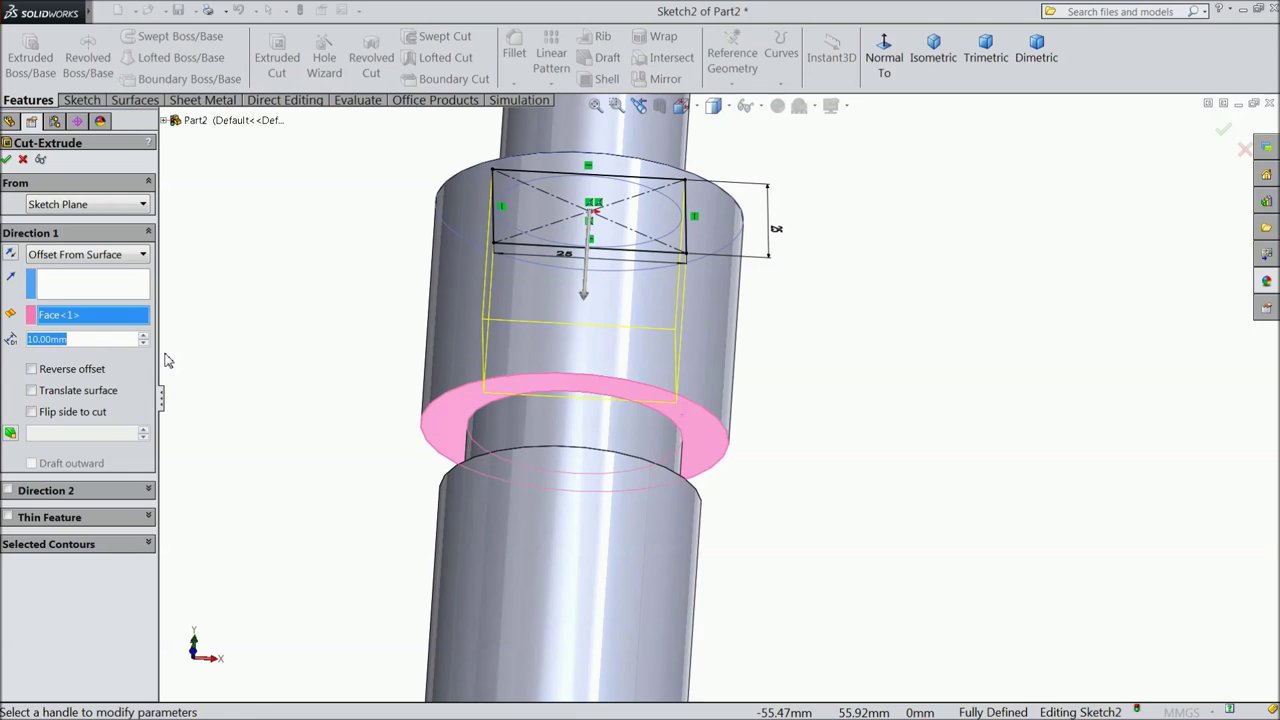
# Step: Set the cut's surface offset to 3 mm and complete it, keeping all bodies
pyautogui.write('3')
pyautogui.press('Return')
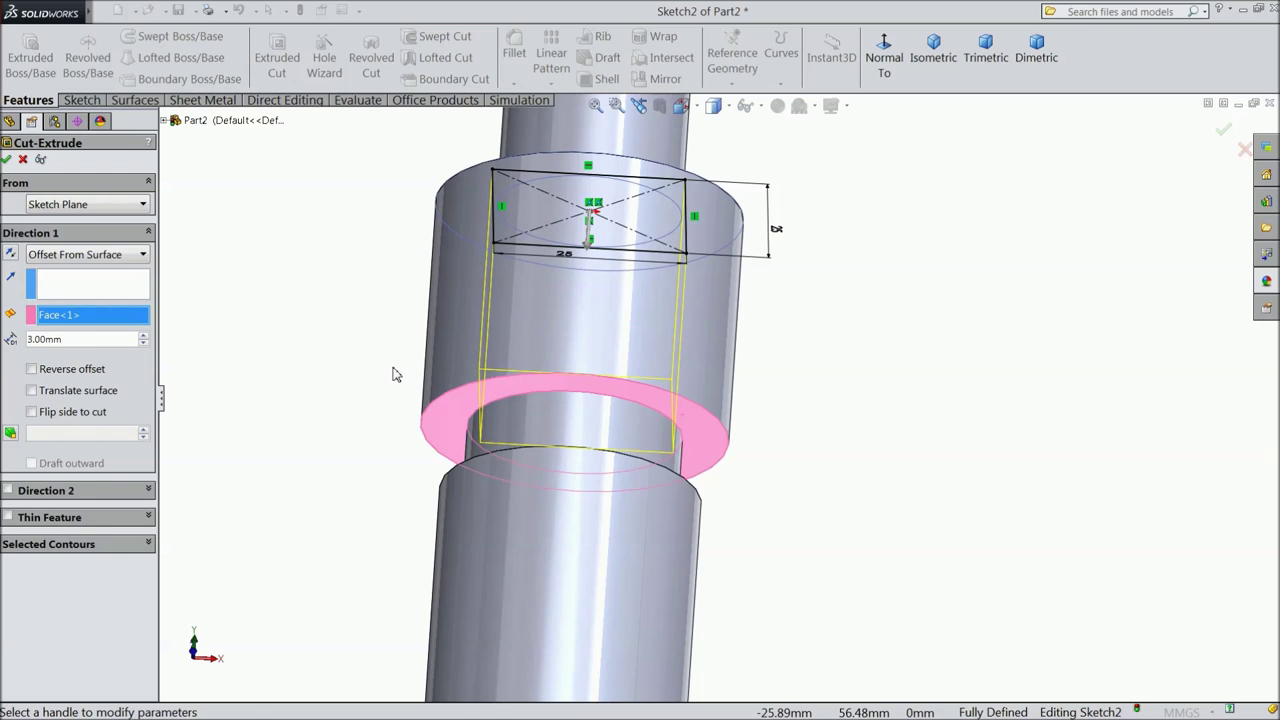
pyautogui.click(7, 162)
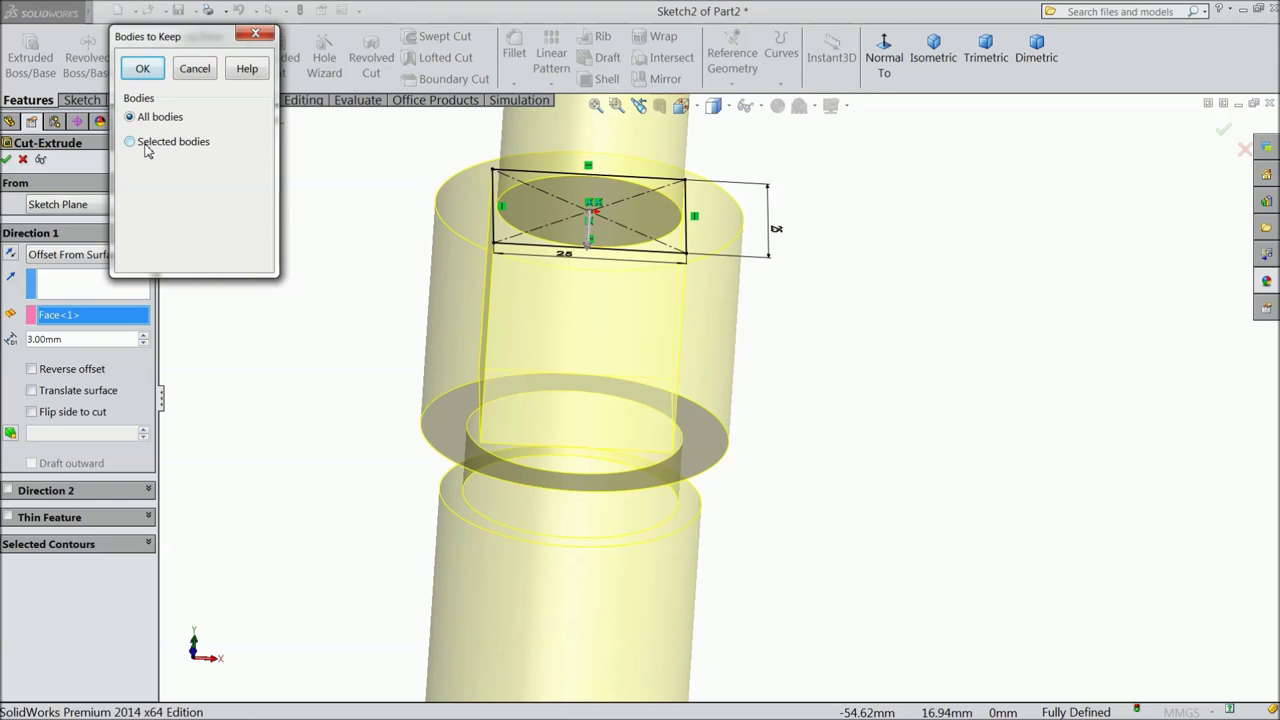
pyautogui.click(142, 69)
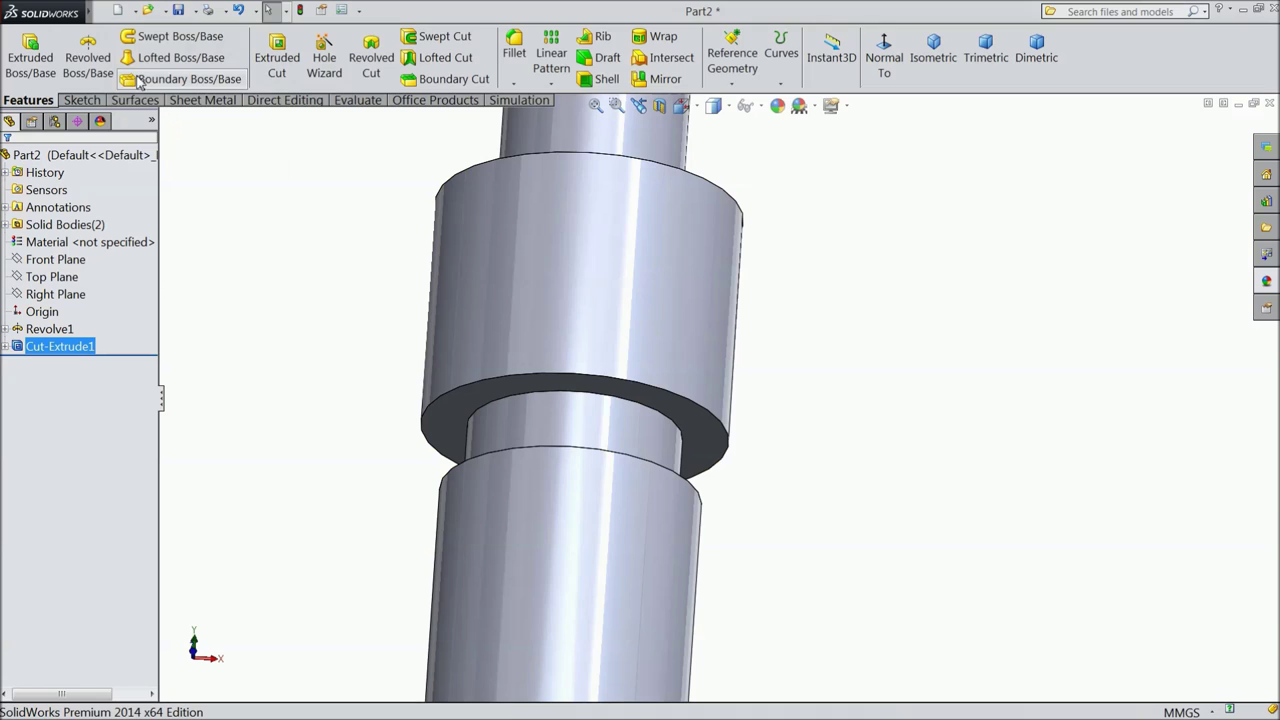
pyautogui.scroll(3, 286, 260)
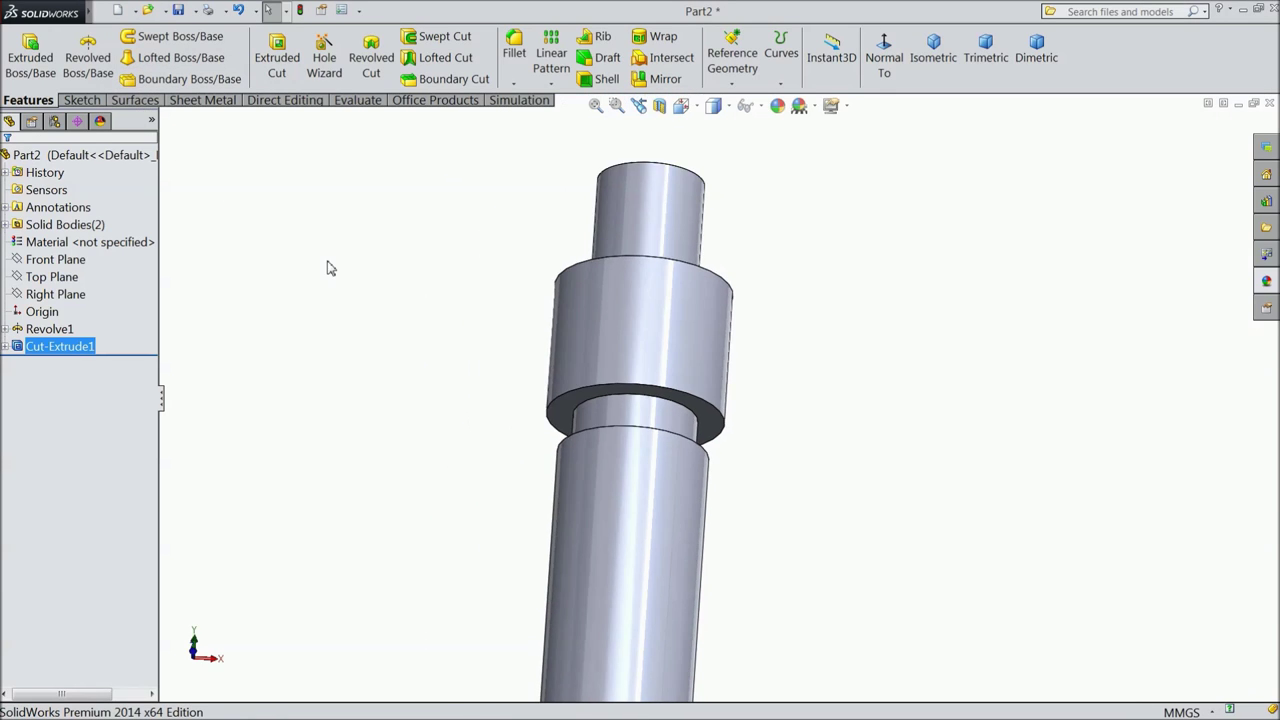
pyautogui.moveTo(329, 266); pyautogui.dragTo(306, 466, button='middle')
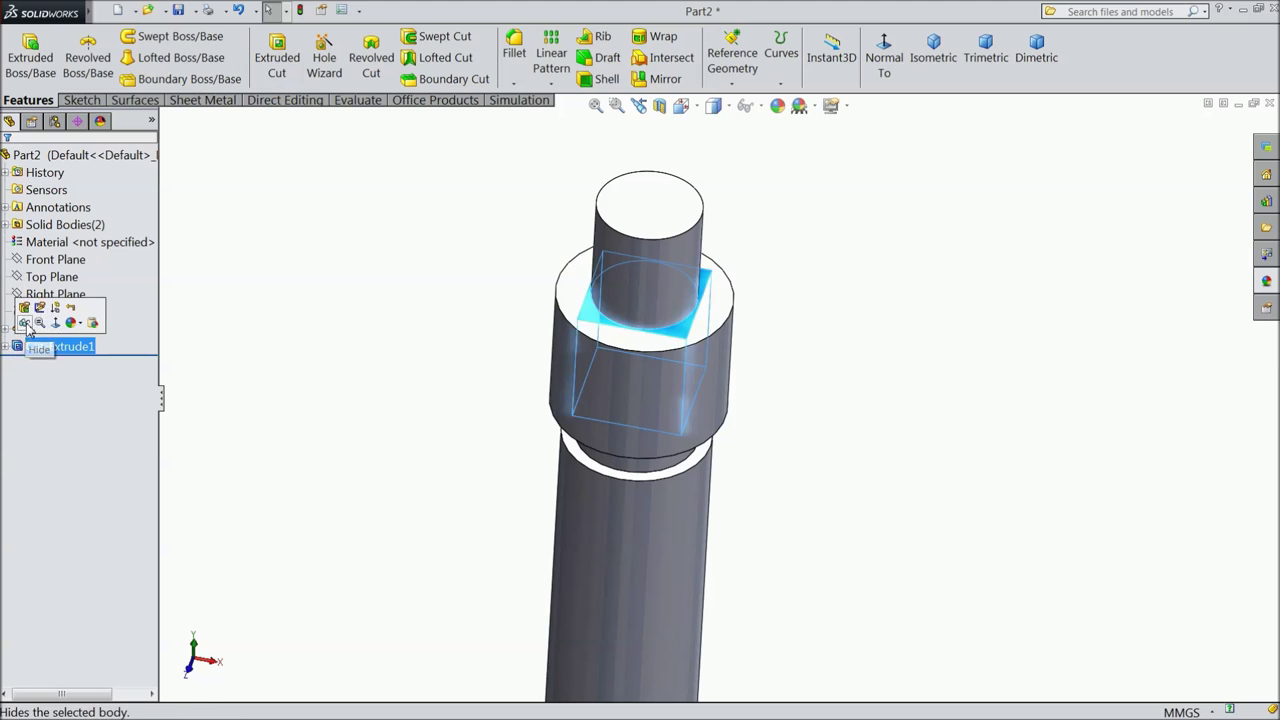
# Step: Edit the collar's square cut to flip the side to cut, removing the material outside the square
pyautogui.click(28, 308)
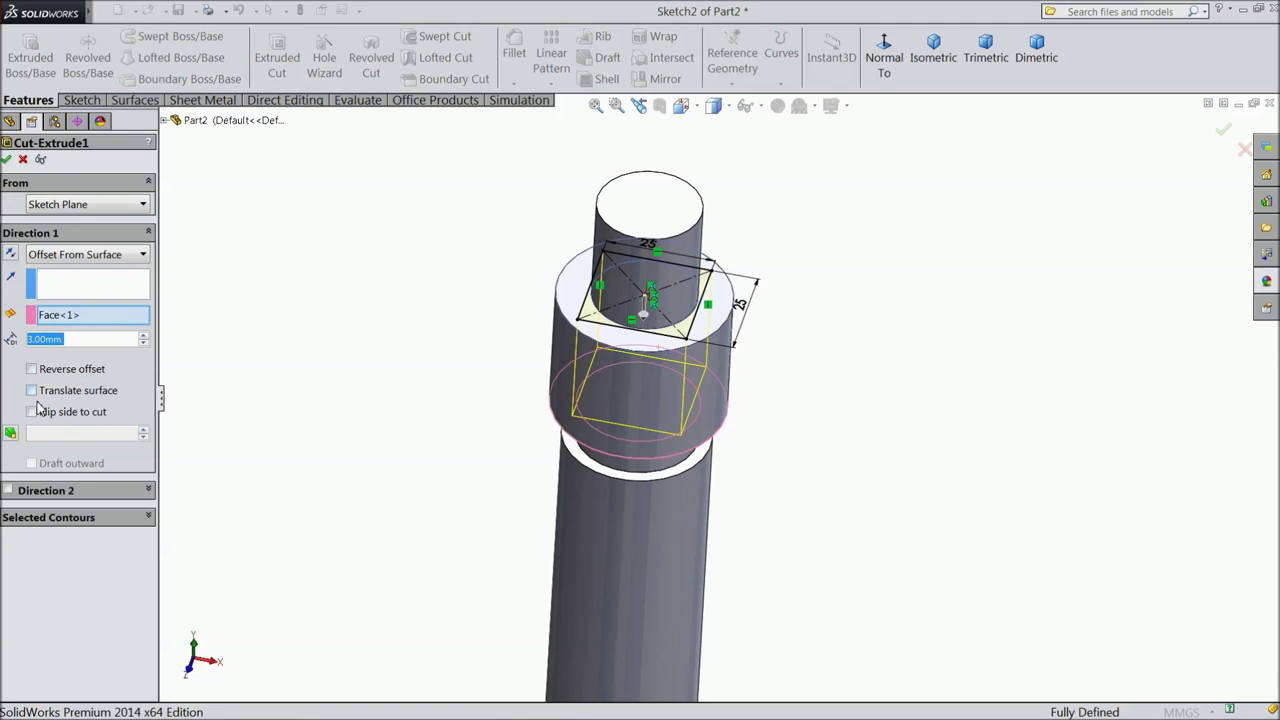
pyautogui.click(32, 412)
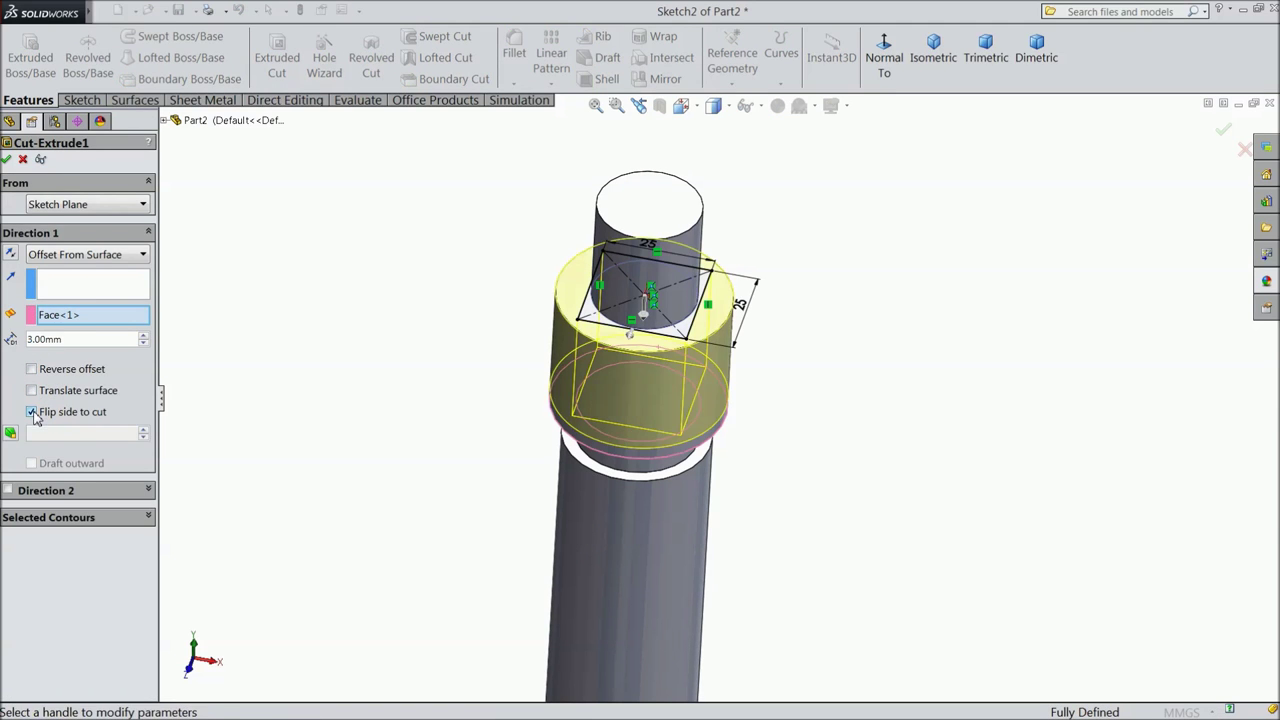
pyautogui.click(6, 161)
pyautogui.moveTo(381, 412); pyautogui.dragTo(478, 362, button='middle')
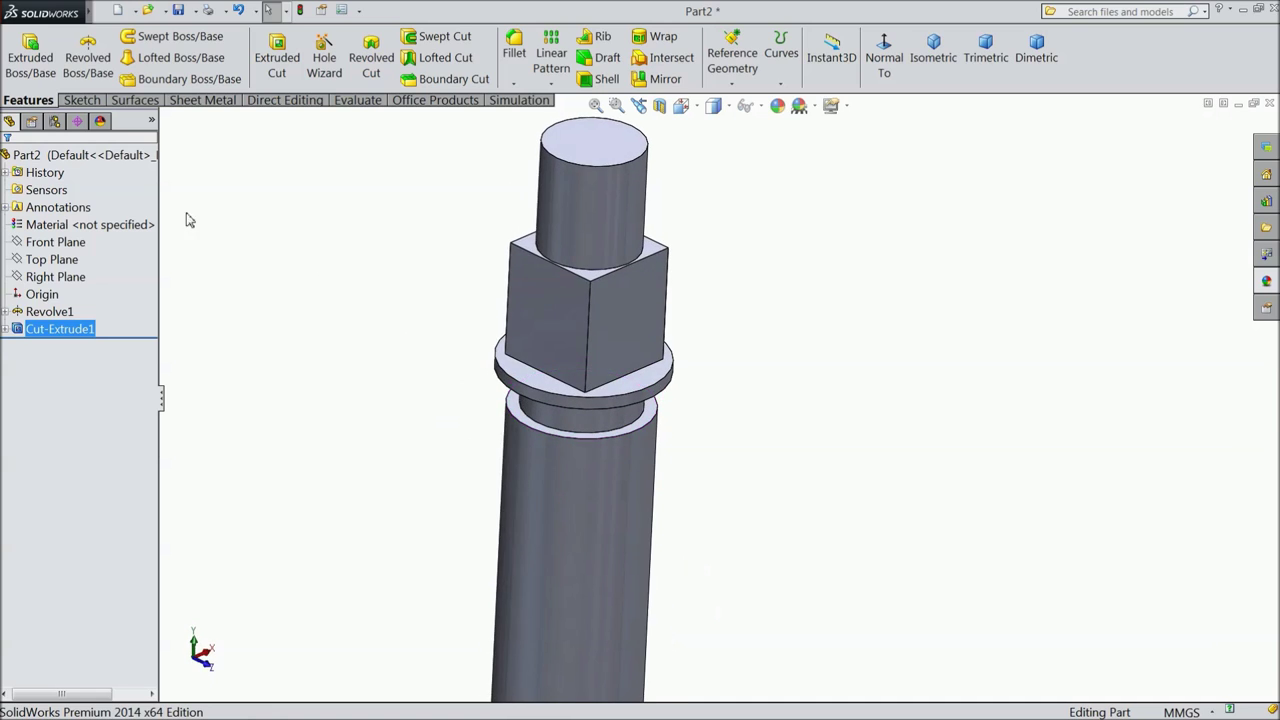
# Step: On the Right Plane, sketch a circle about 9.4 mm in diameter on the shaft's narrow lower end, centered about 15.8 mm above the origin
pyautogui.click(45, 277)
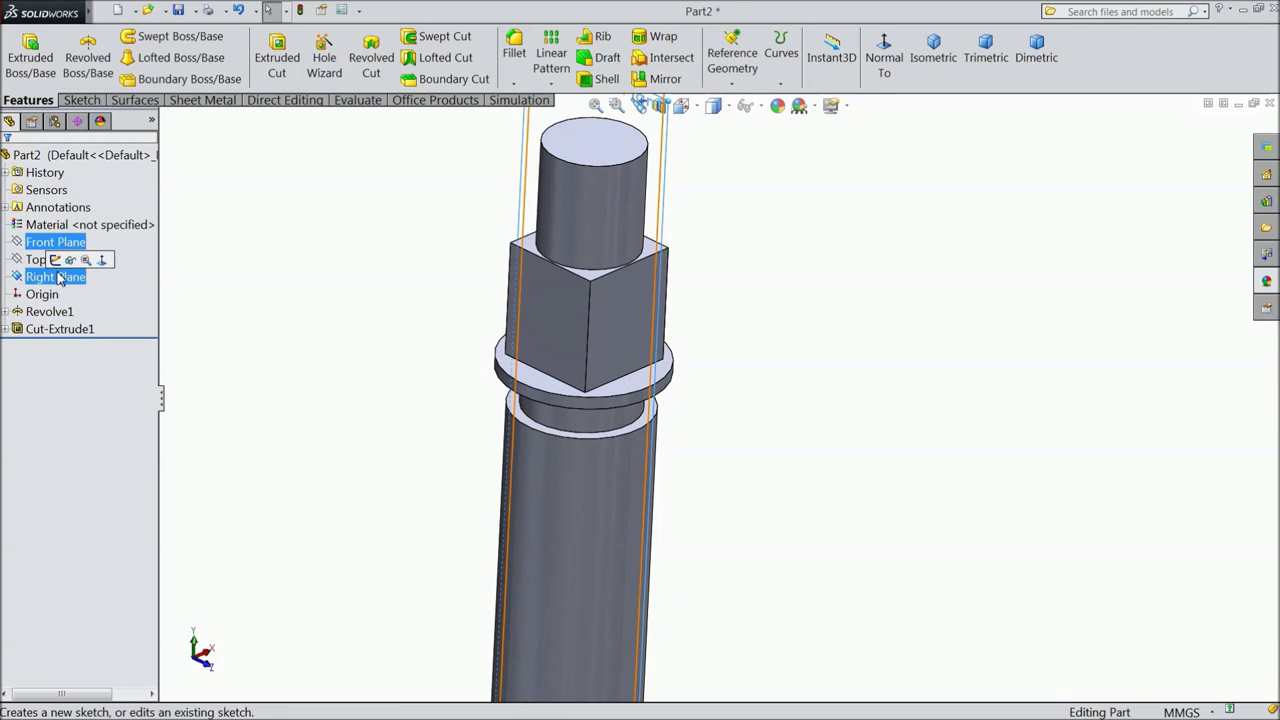
pyautogui.click(55, 260)
pyautogui.click(894, 68)
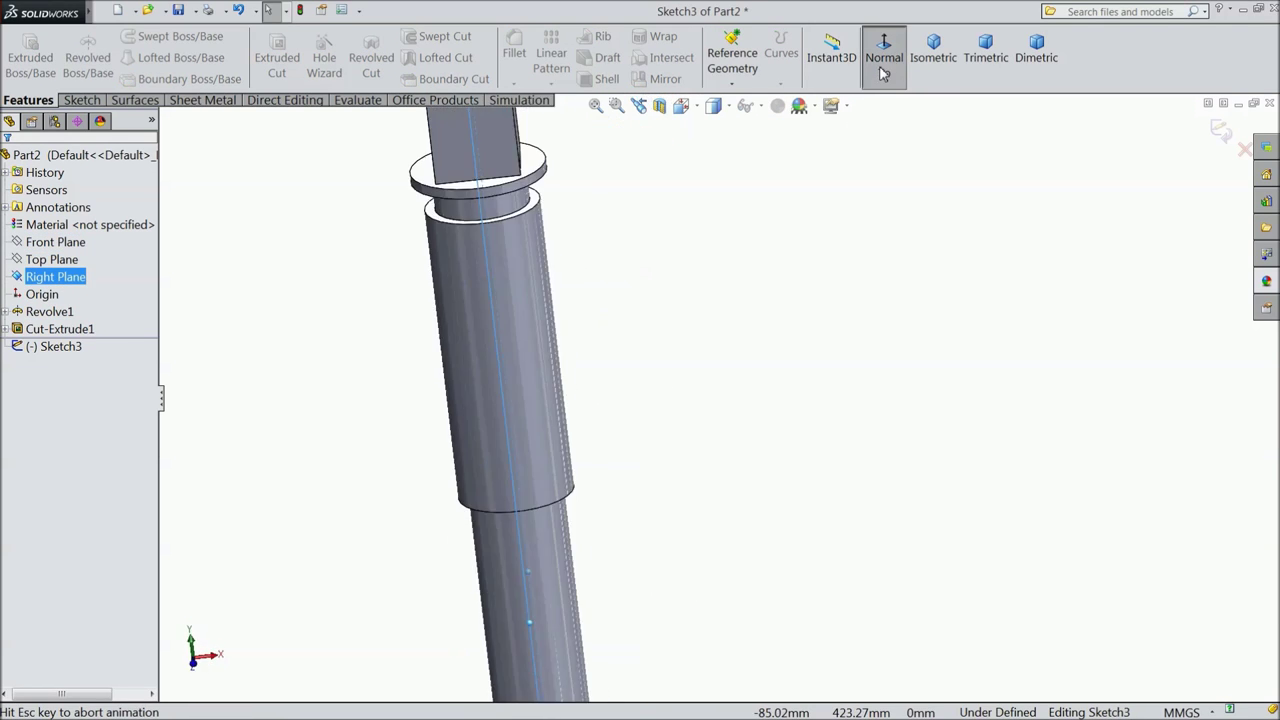
pyautogui.scroll(-5, 737, 677)
pyautogui.scroll(-4, 686, 536)
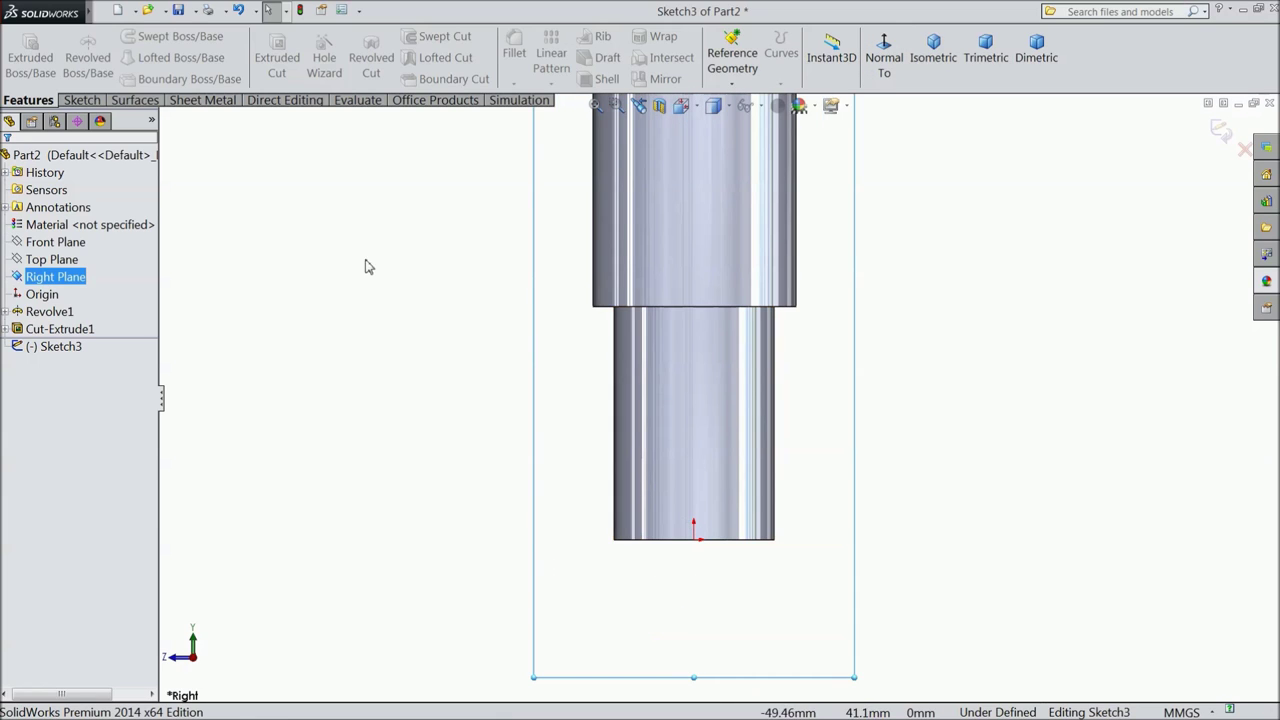
pyautogui.click(80, 100)
pyautogui.click(144, 36)
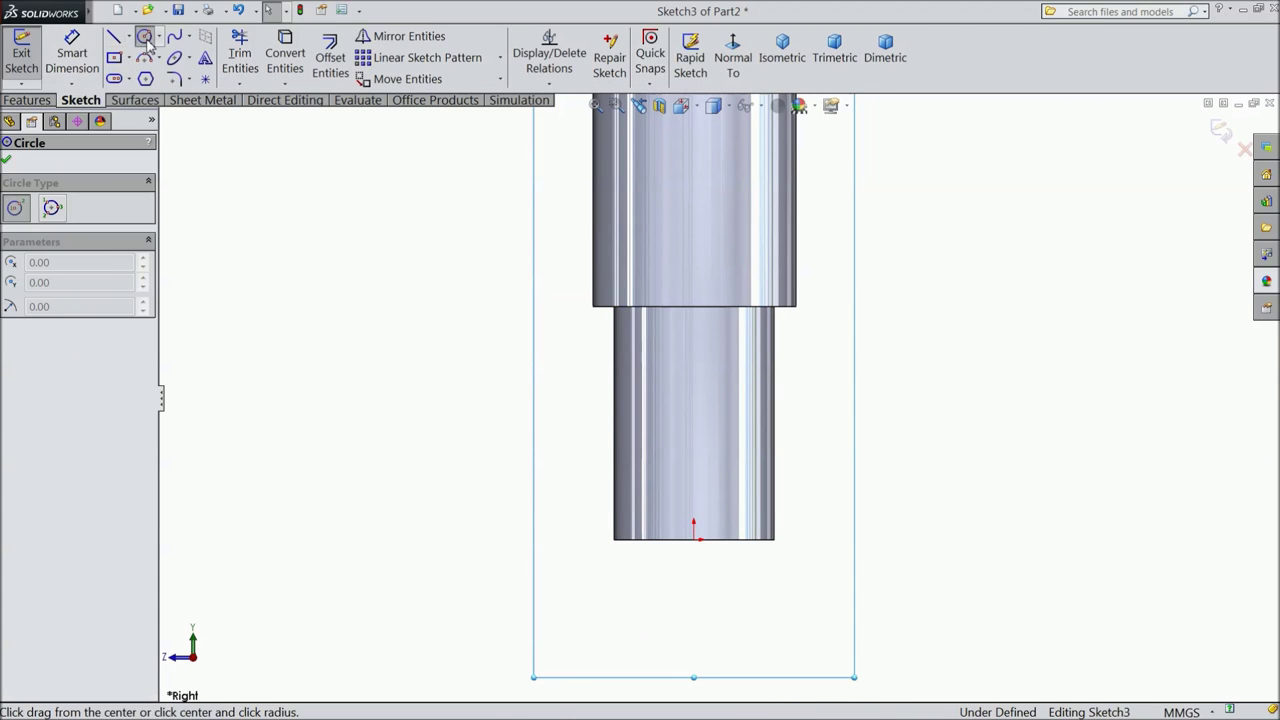
pyautogui.click(694, 426)
pyautogui.click(718, 452)
# Step: Dimension the circle center's height above the origin as 9 mm
pyautogui.click(72, 55)
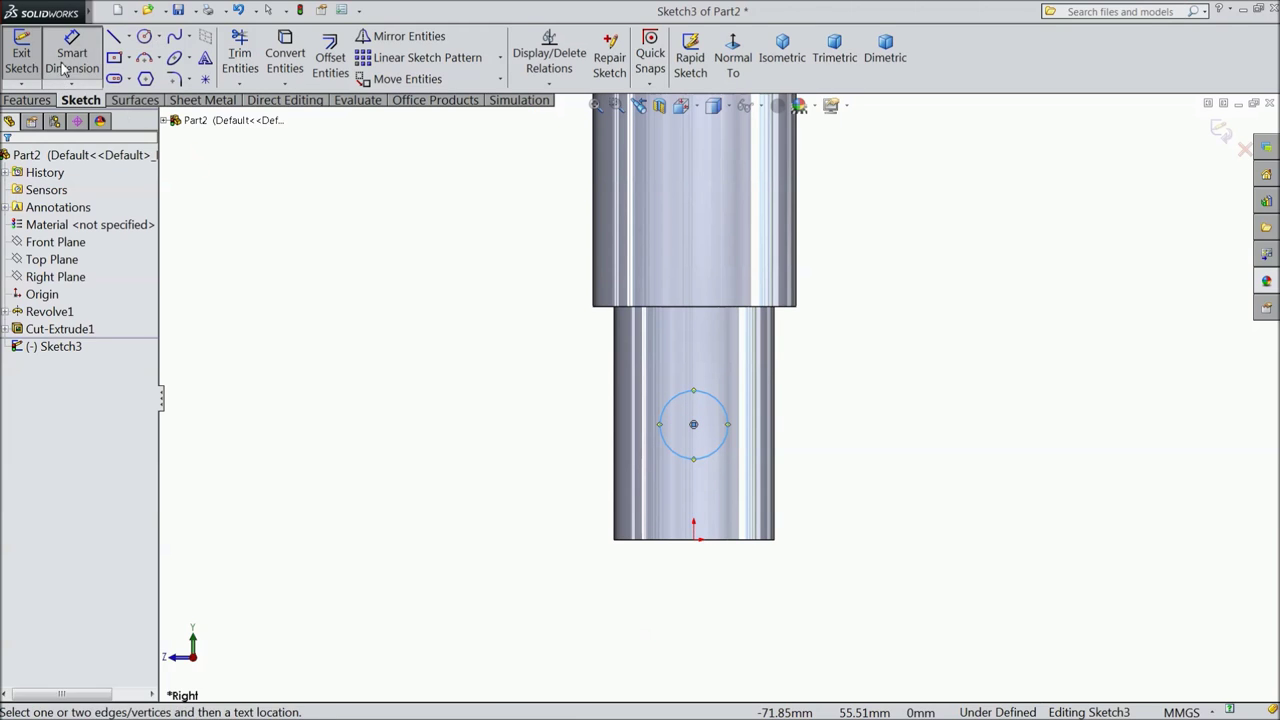
pyautogui.click(693, 424)
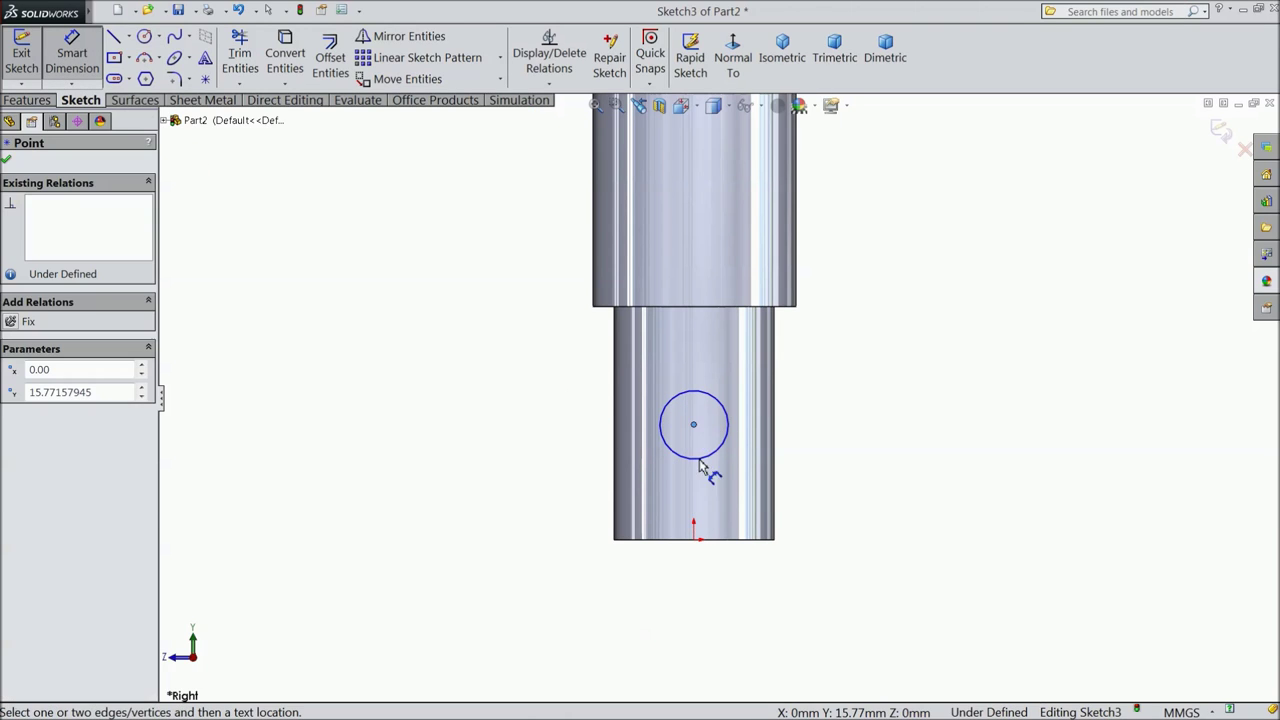
pyautogui.click(693, 540)
pyautogui.click(815, 485)
pyautogui.write('9')
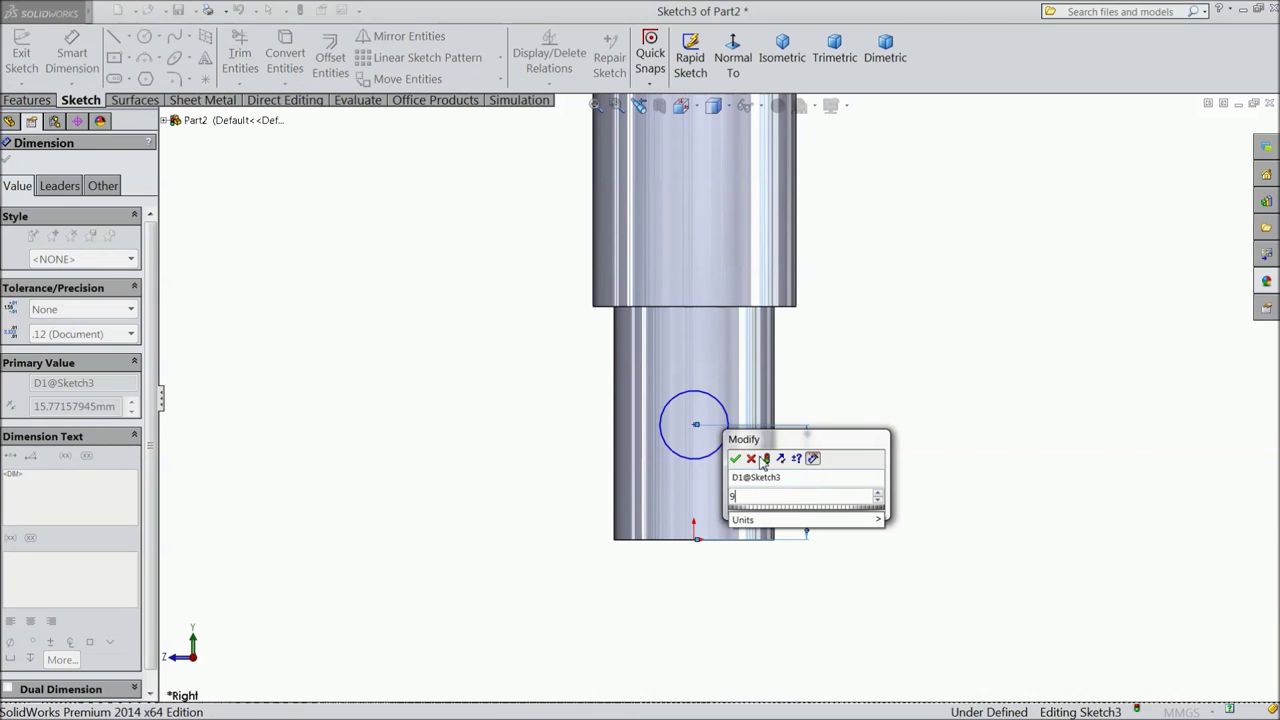
pyautogui.press('Return')
# Step: Dimension the circle's diameter as 4 mm
pyautogui.click(727, 462)
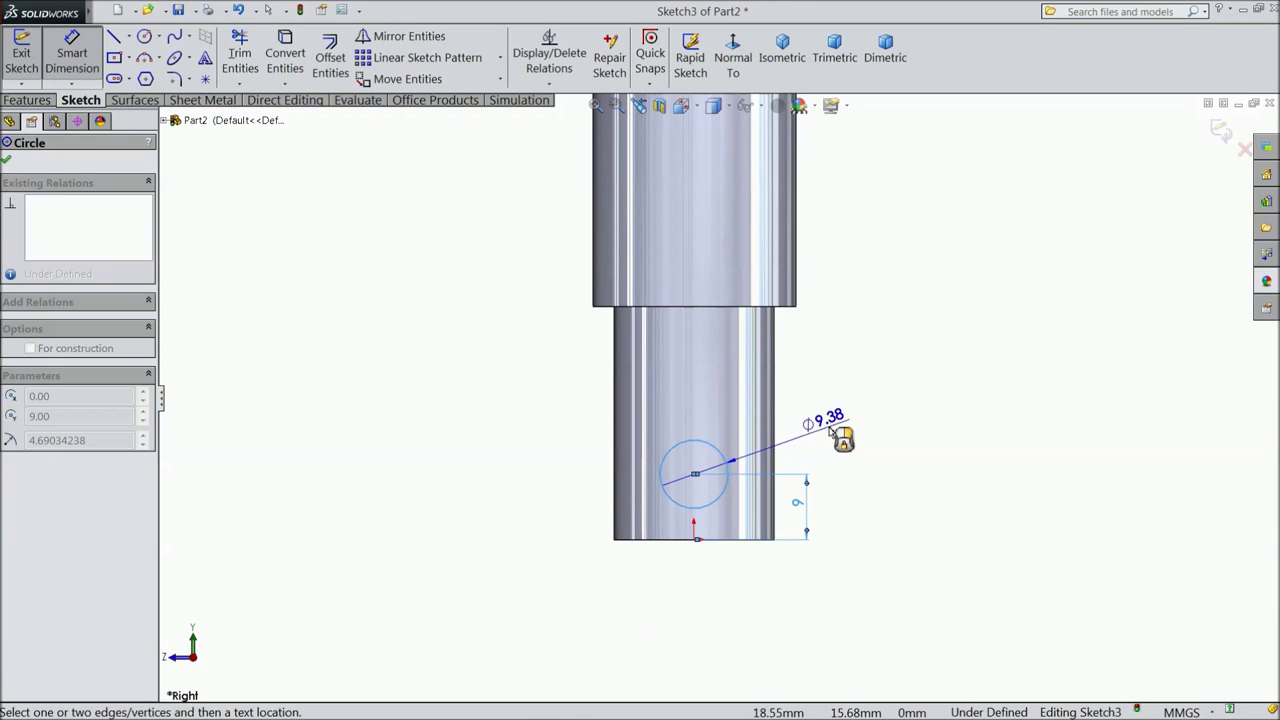
pyautogui.click(830, 428)
pyautogui.write('4')
pyautogui.click(761, 409)
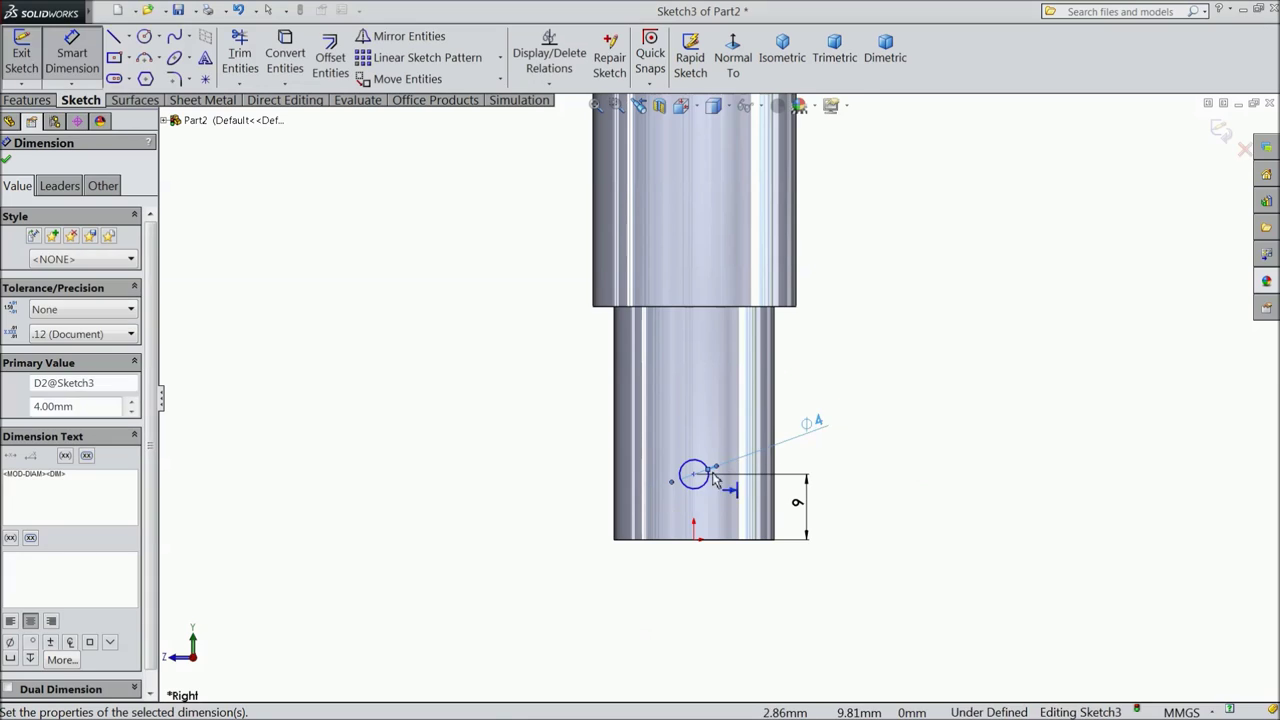
pyautogui.scroll(-3, 705, 495)
pyautogui.click(6, 159)
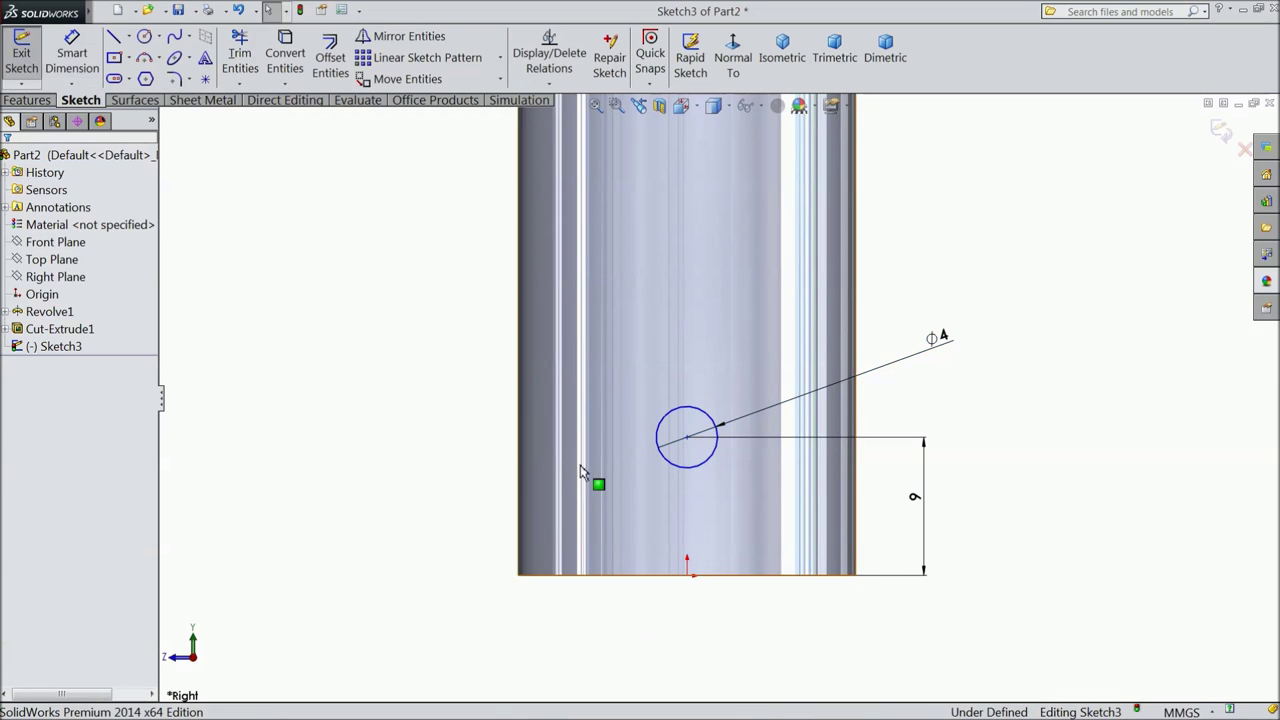
# Step: Add a Vertical relation between the circle's center and the origin
pyautogui.click(687, 438)
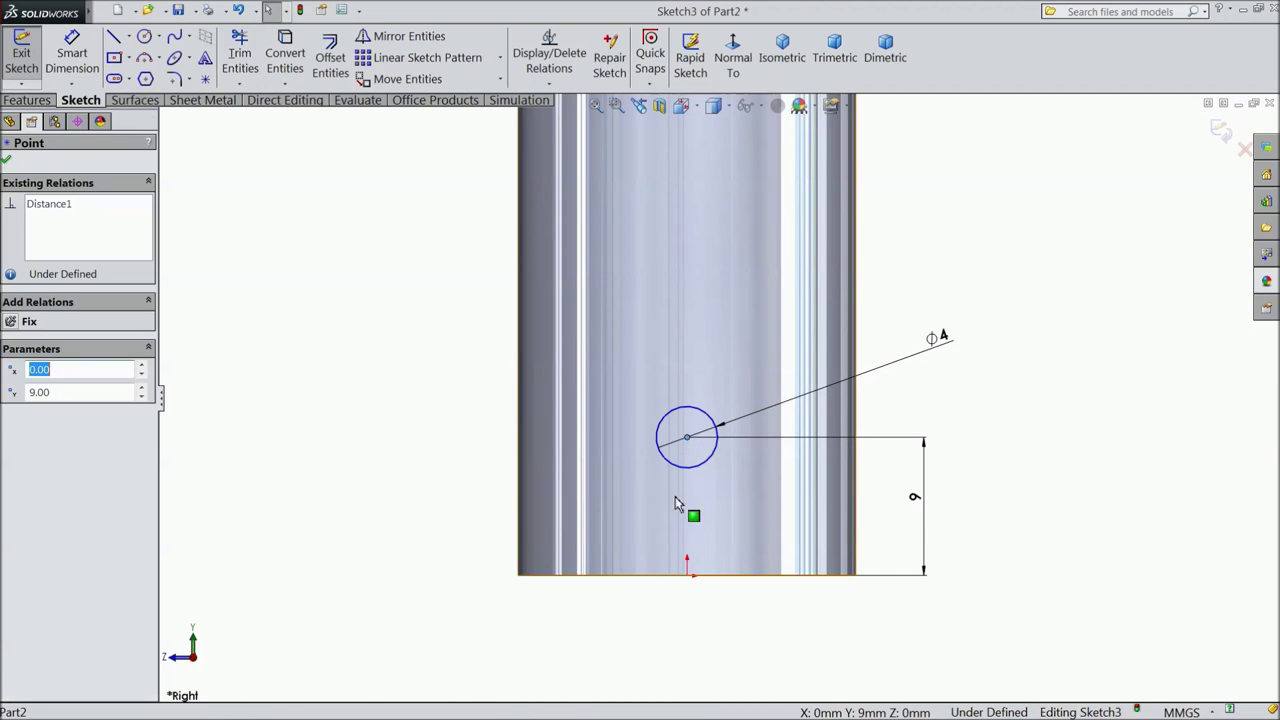
pyautogui.keyDown('ctrl'); pyautogui.click(688, 567); pyautogui.keyUp('ctrl')
pyautogui.click(742, 533)
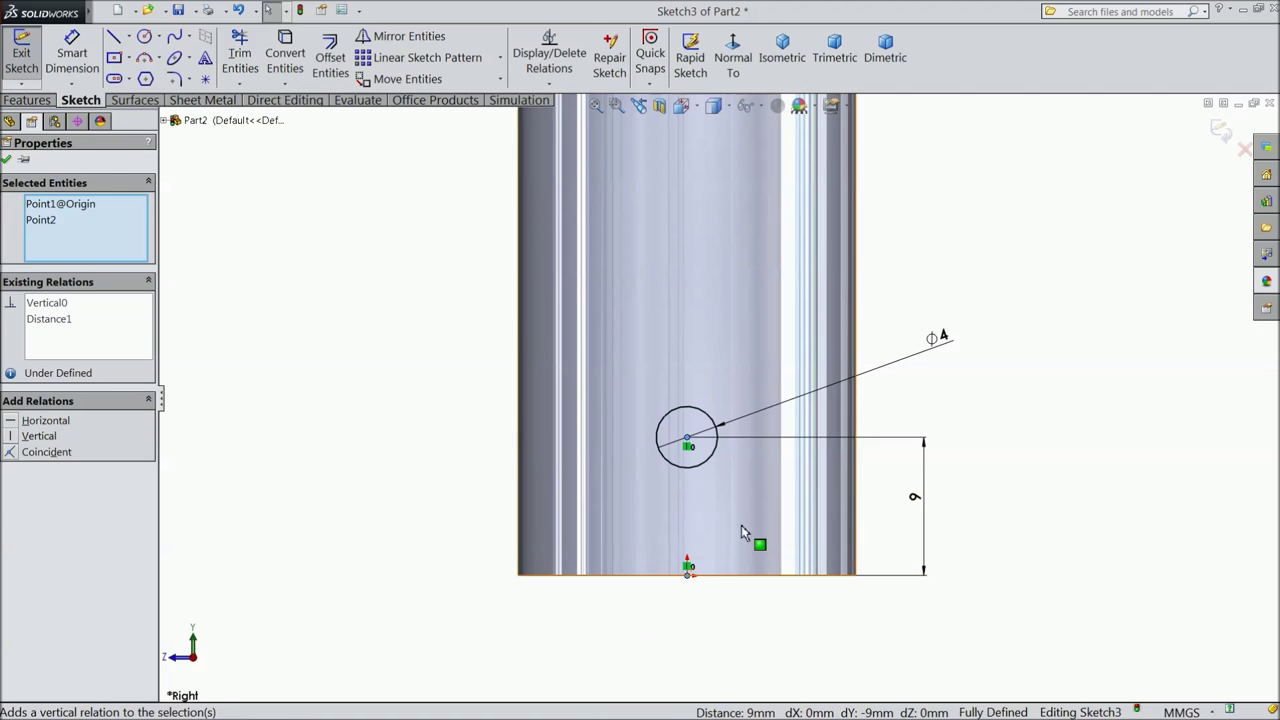
pyautogui.click(7, 160)
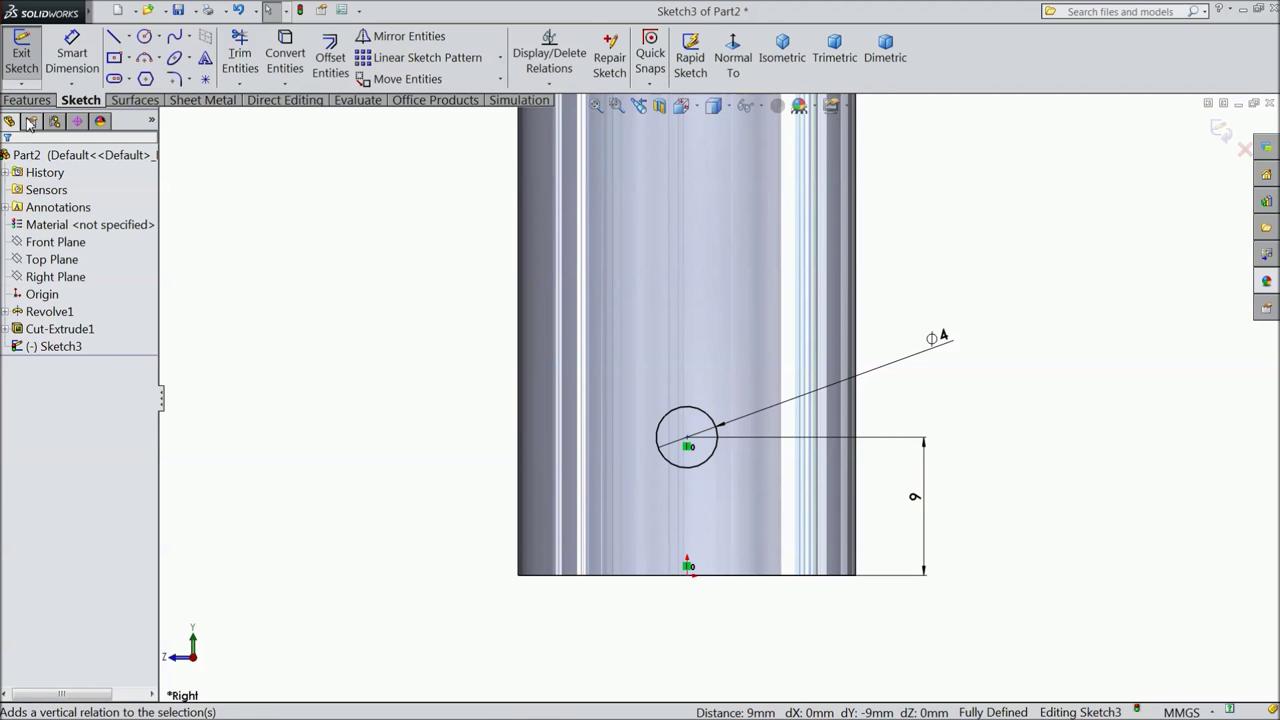
# Step: Cut the circle through both sides of the shaft's lower end with a 40 mm Mid Plane Extruded Cut
pyautogui.click(27, 100)
pyautogui.click(277, 60)
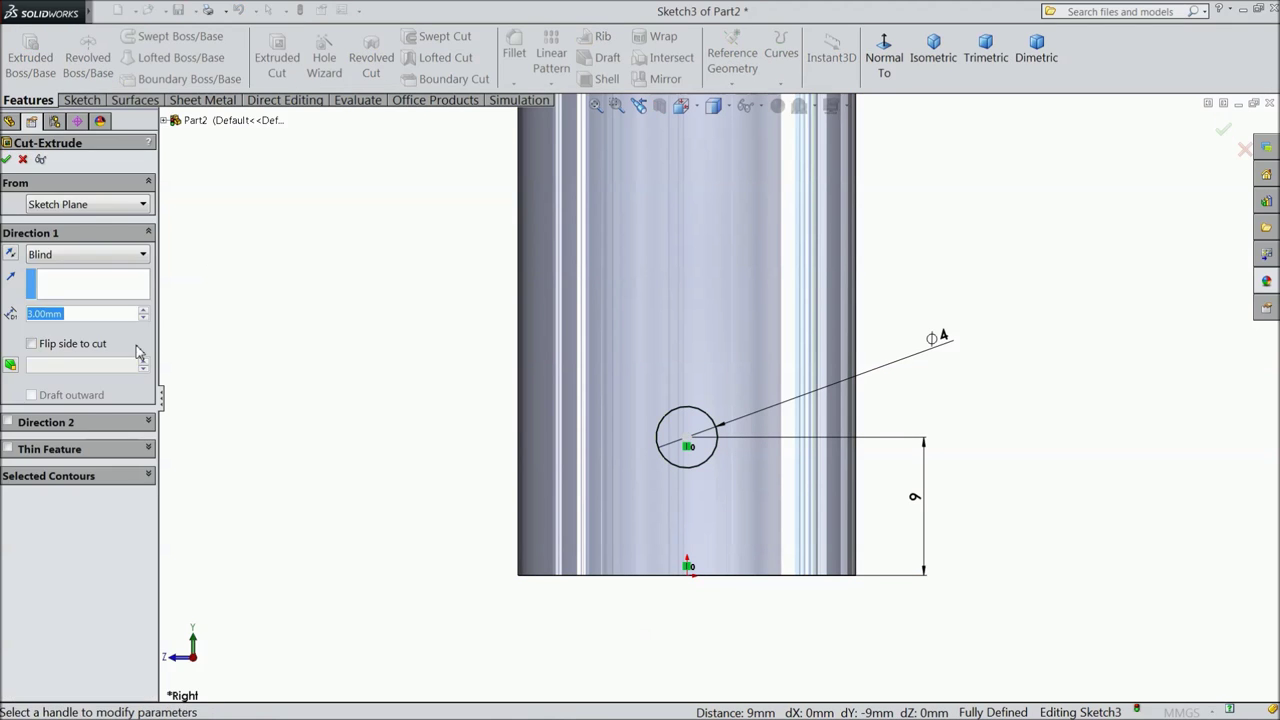
pyautogui.click(70, 256)
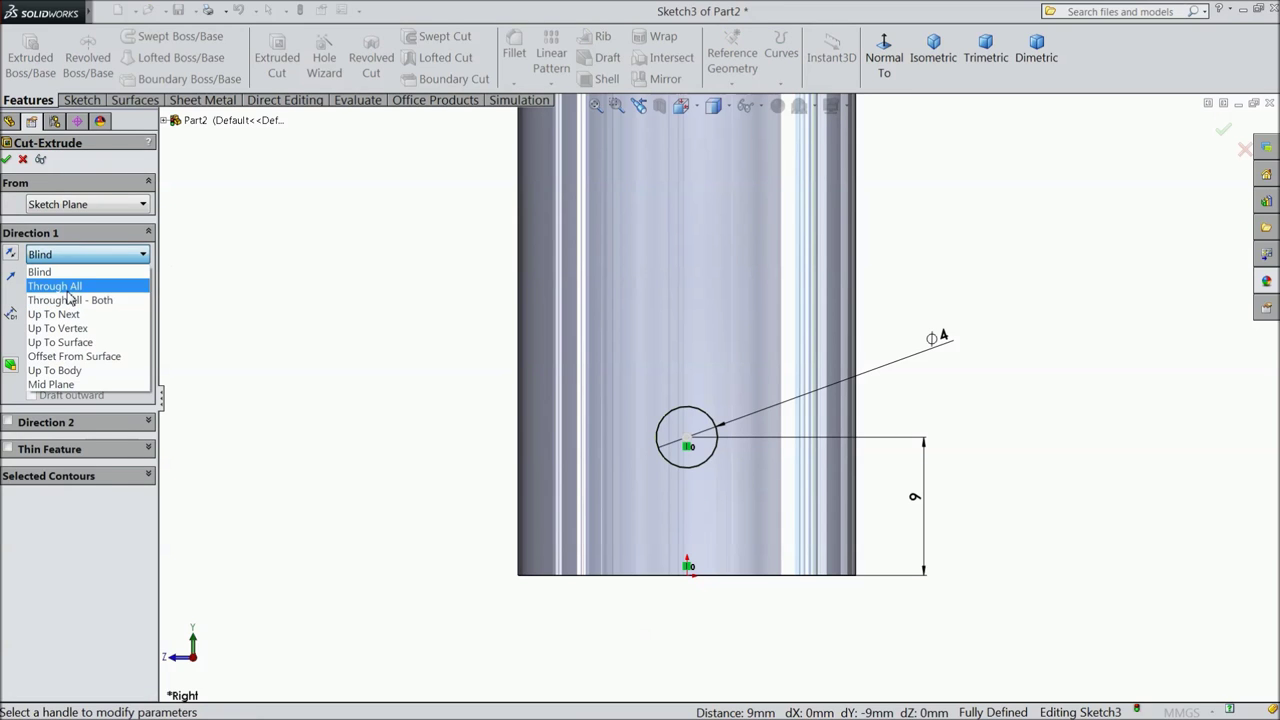
pyautogui.click(58, 286)
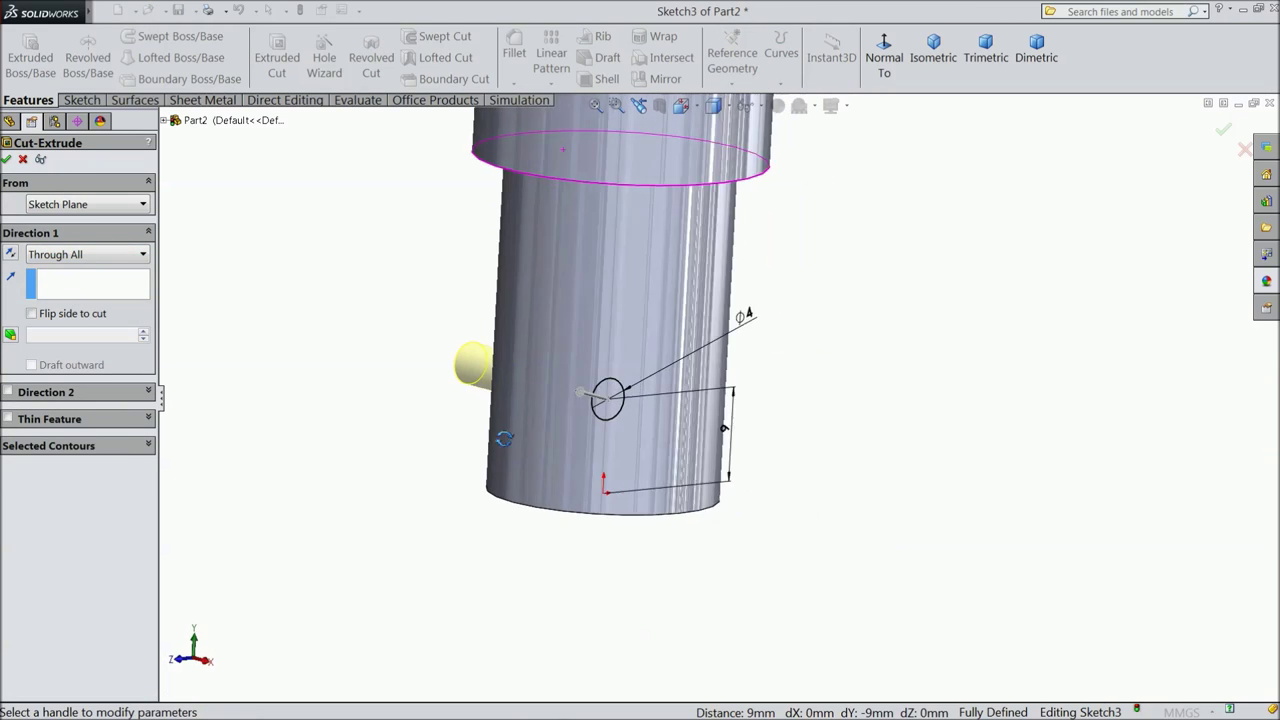
pyautogui.click(40, 256)
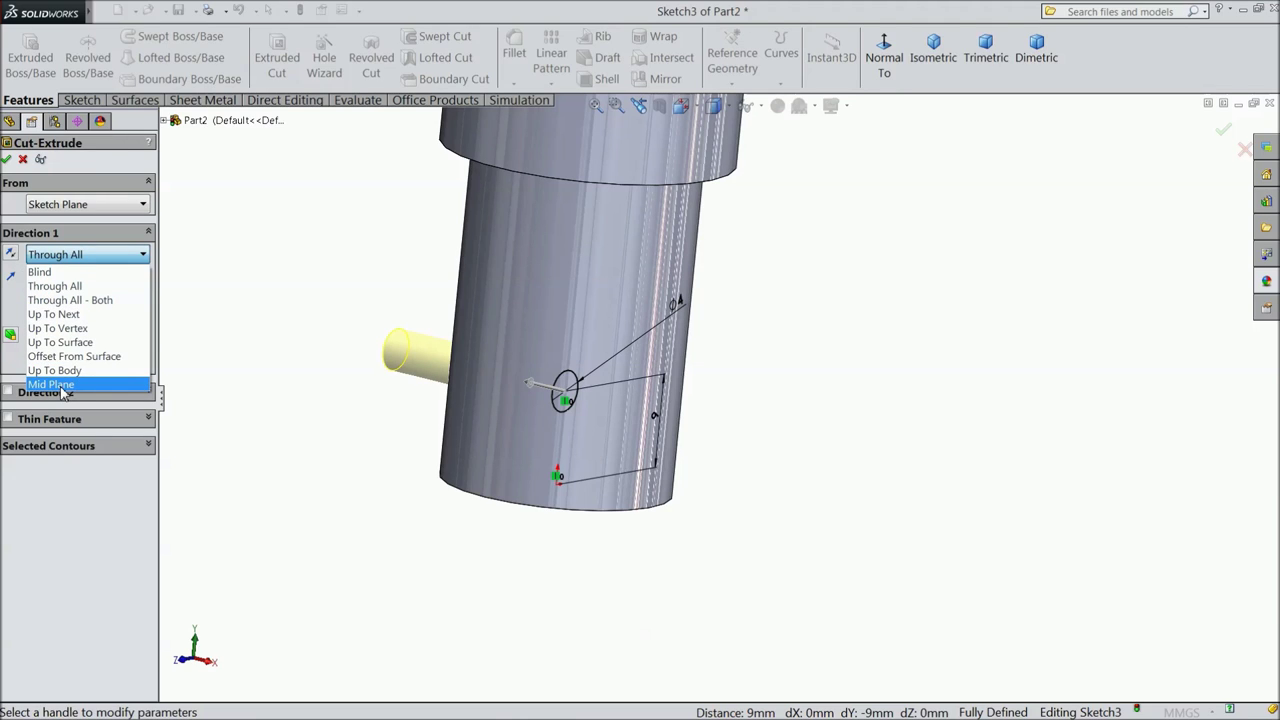
pyautogui.click(50, 384)
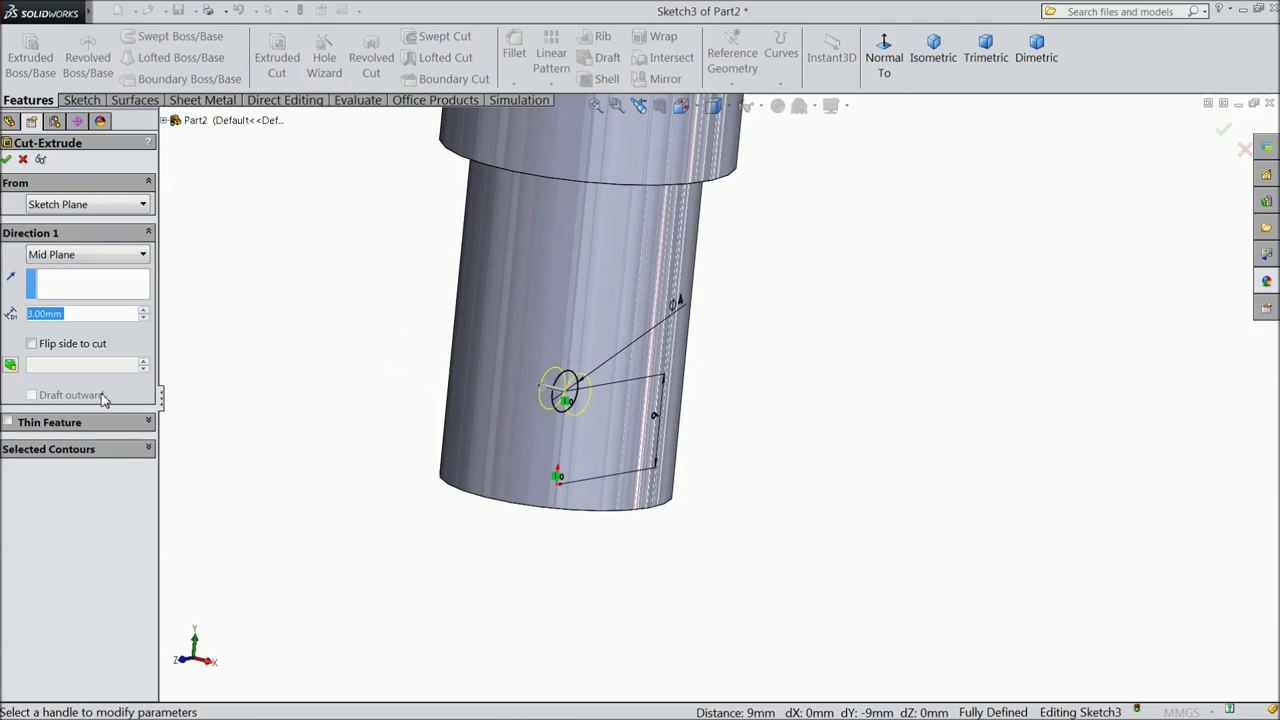
pyautogui.click(549, 389)
pyautogui.click(393, 418)
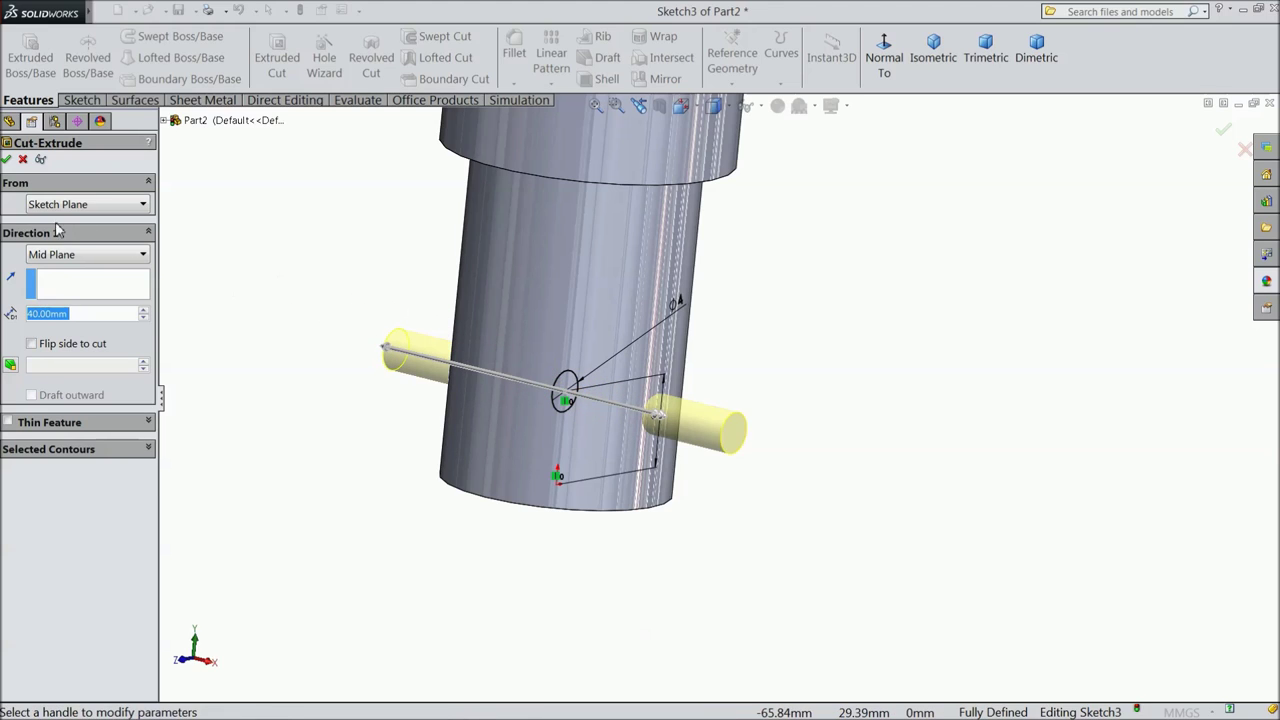
pyautogui.click(8, 160)
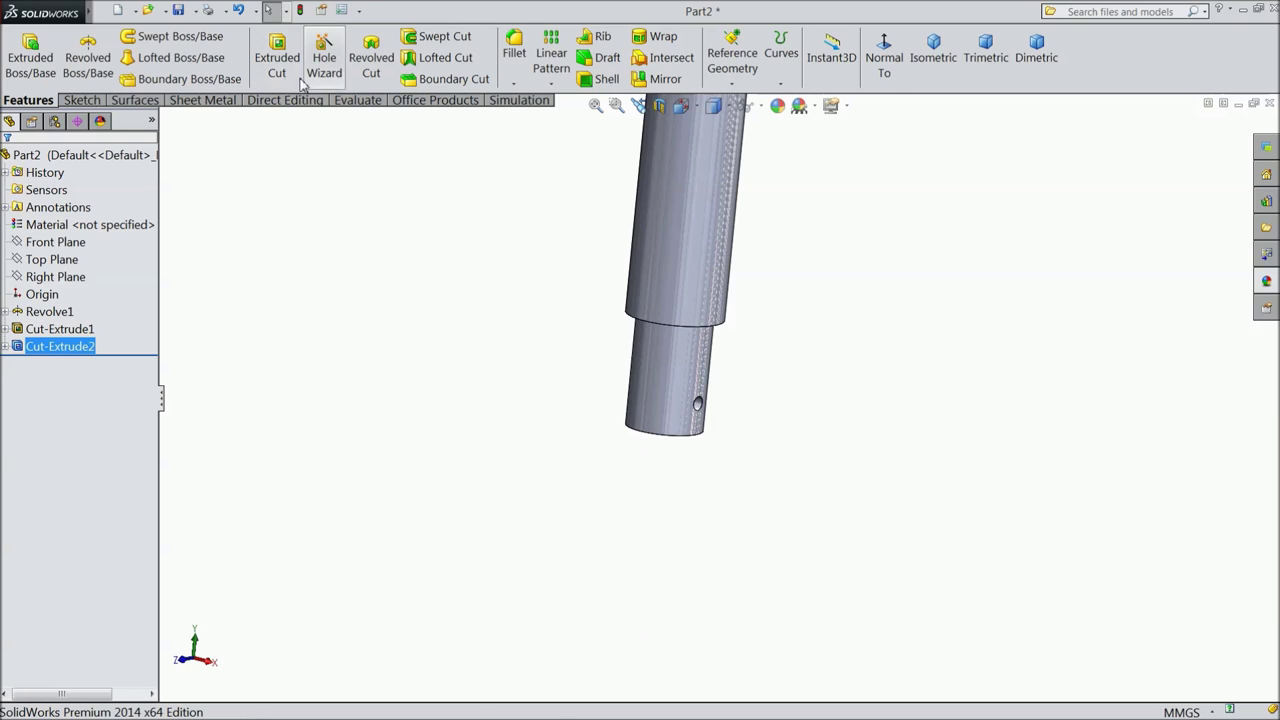
# Step: Chamfer the end face of the shaft's drilled lower tip with a 2 mm distance at 45 degrees
pyautogui.click(513, 83)
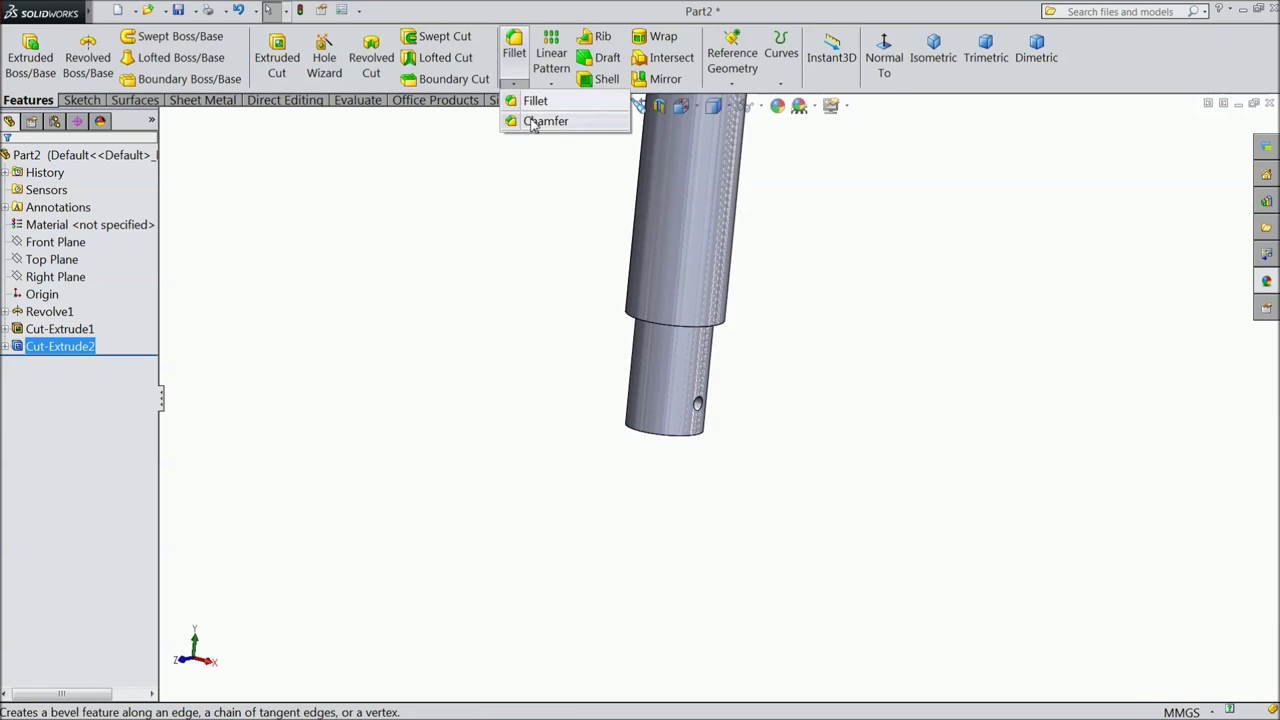
pyautogui.click(545, 121)
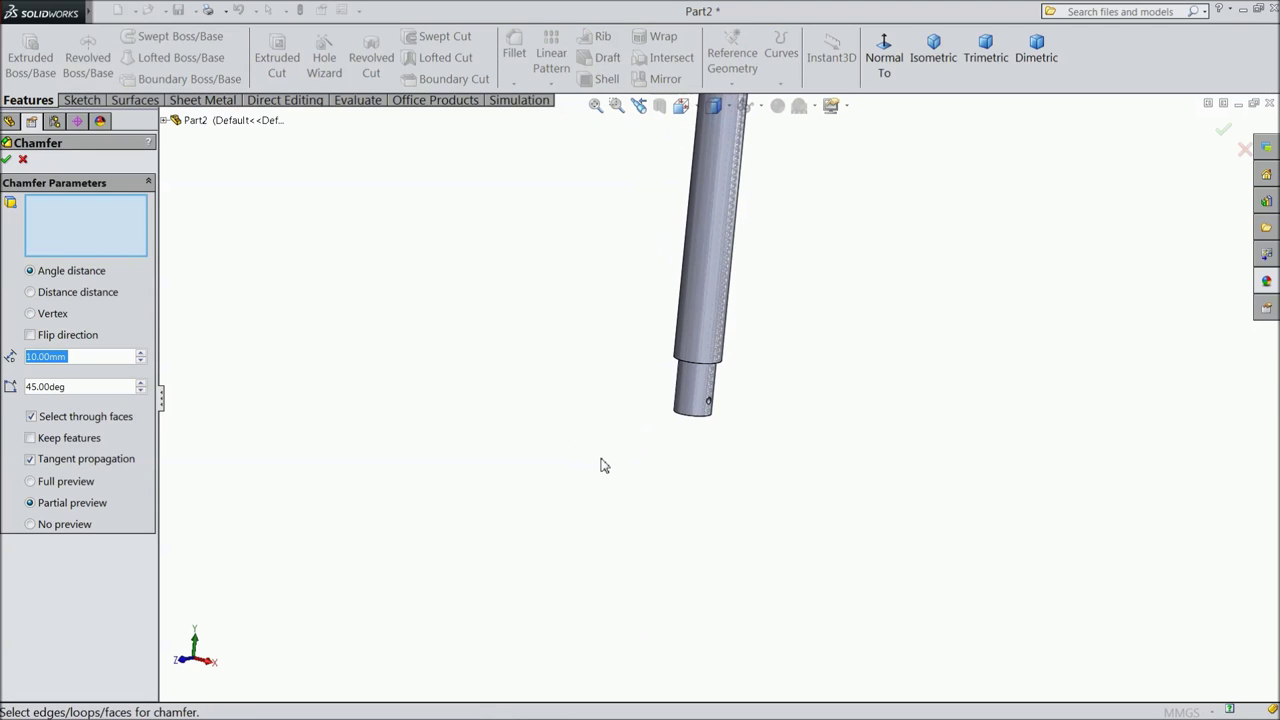
pyautogui.scroll(-3, 708, 303)
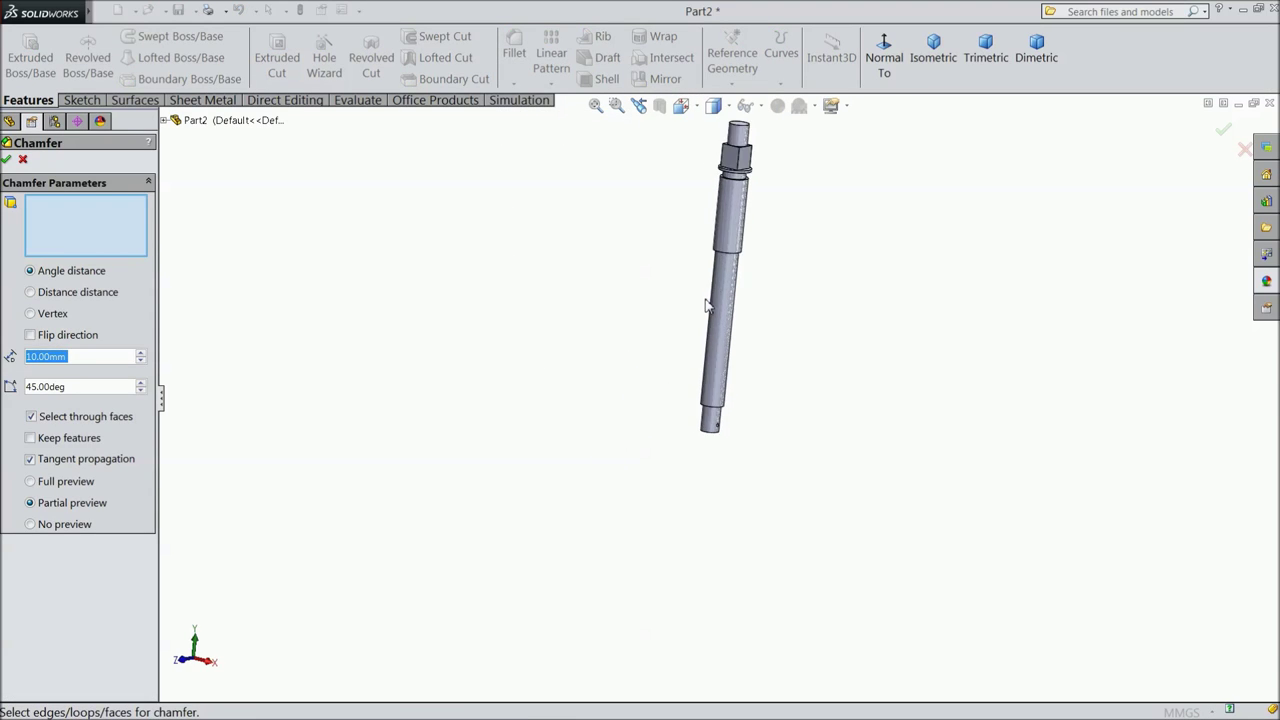
pyautogui.moveTo(676, 524); pyautogui.dragTo(737, 557, button='middle')
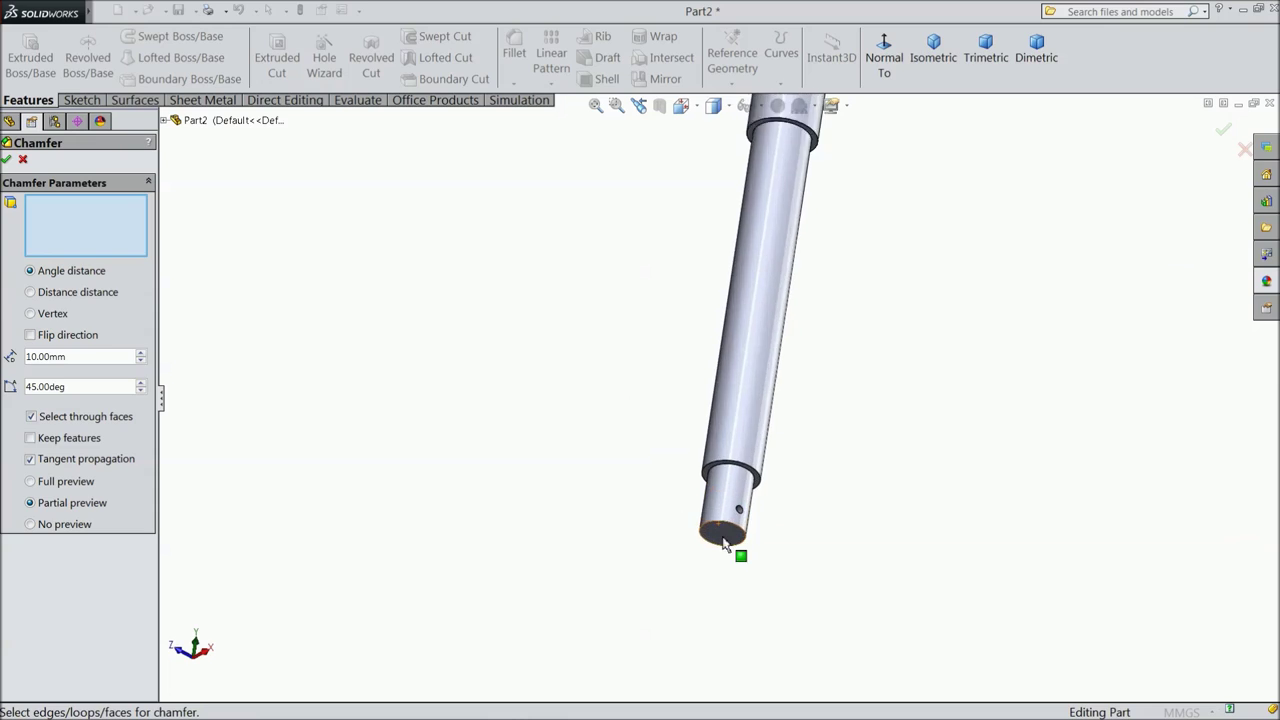
pyautogui.scroll(-3, 727, 554)
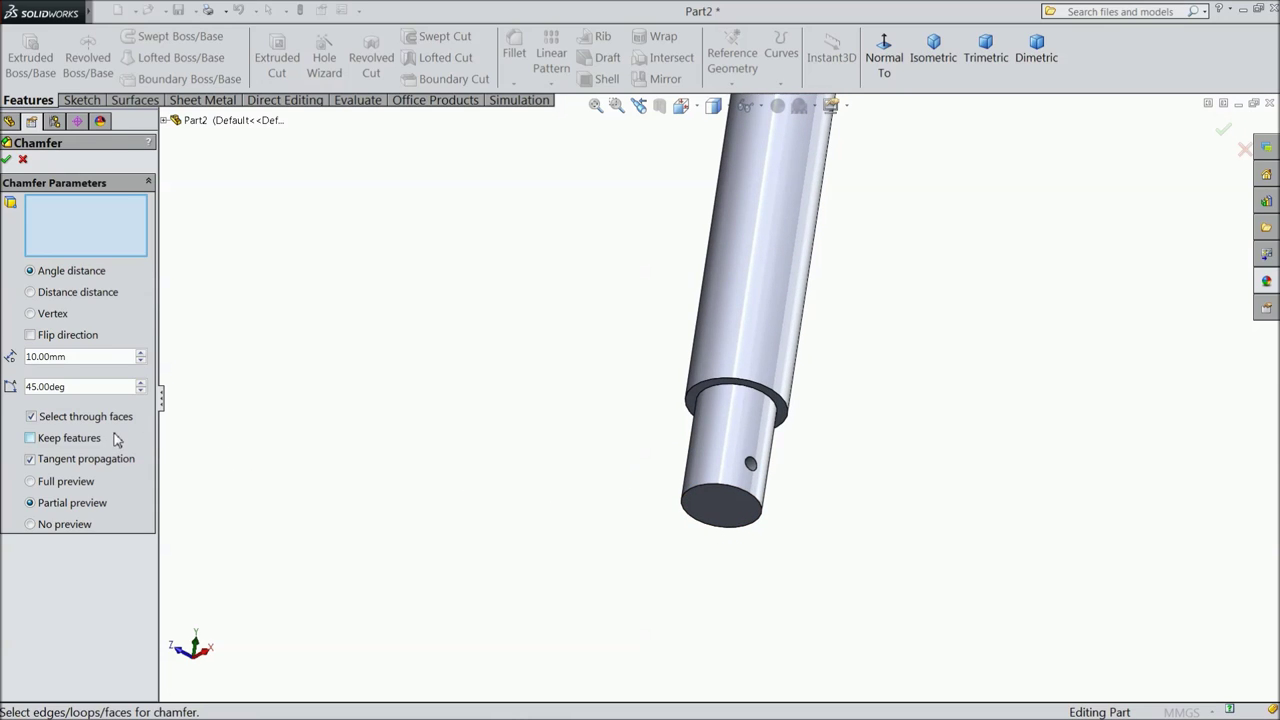
pyautogui.moveTo(47, 356); pyautogui.dragTo(26, 356)
pyautogui.write('2')
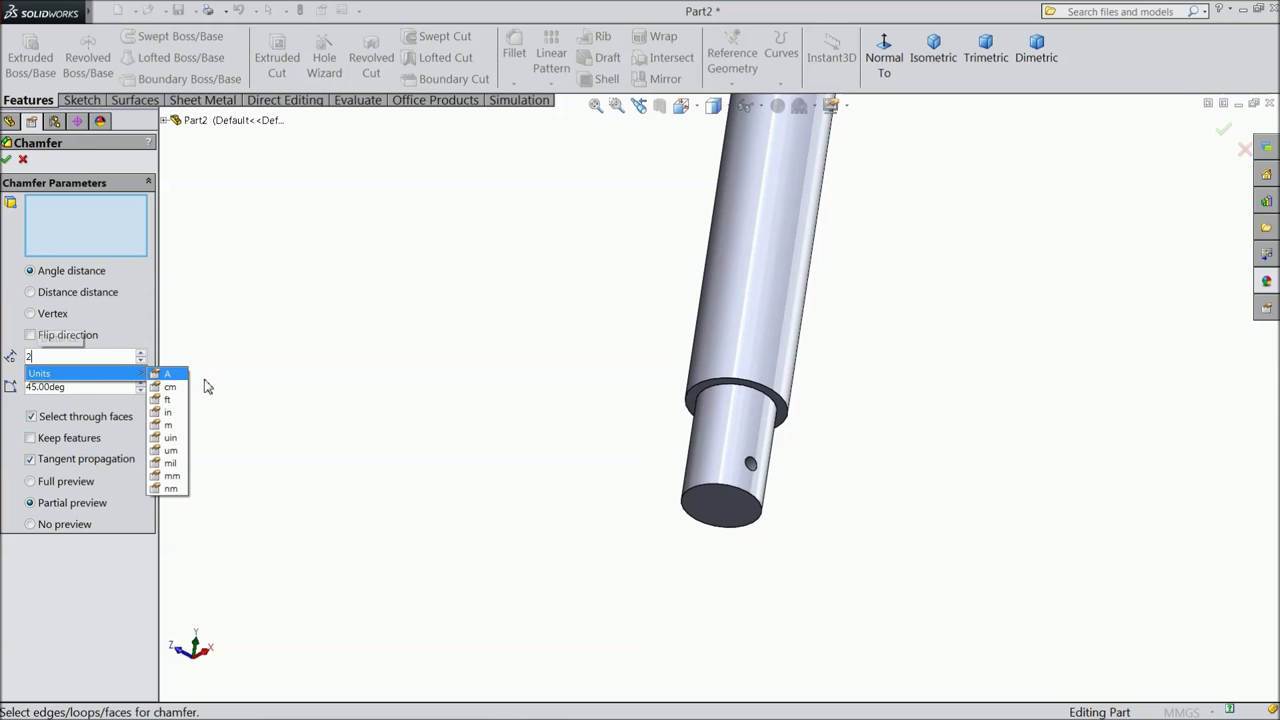
pyautogui.press('Return')
pyautogui.click(714, 522)
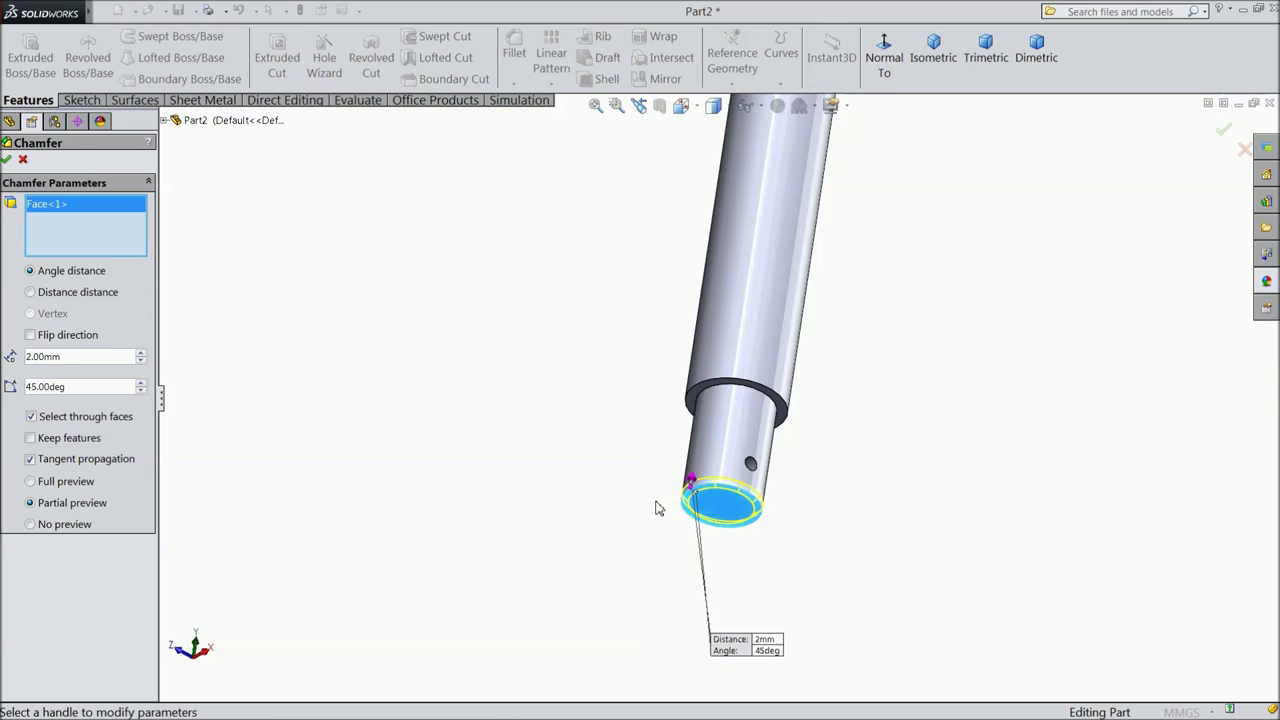
pyautogui.scroll(5, 653, 507)
pyautogui.scroll(-5, 728, 307)
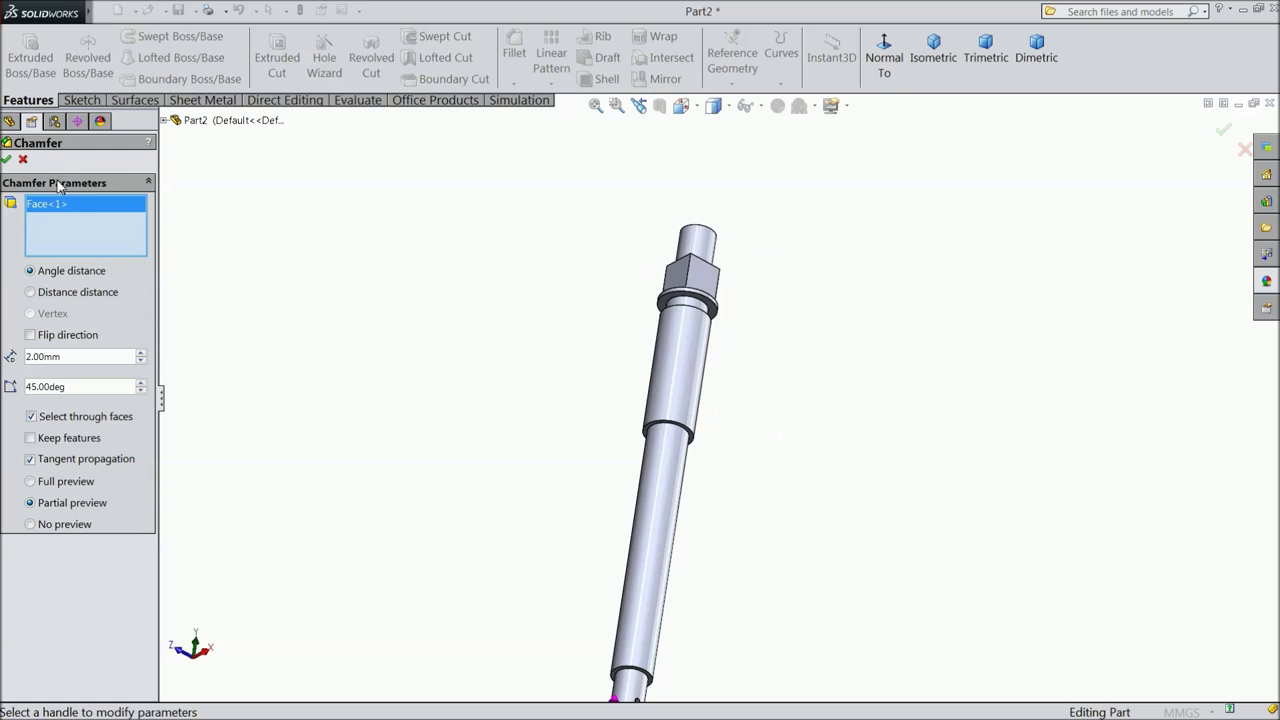
pyautogui.click(7, 161)
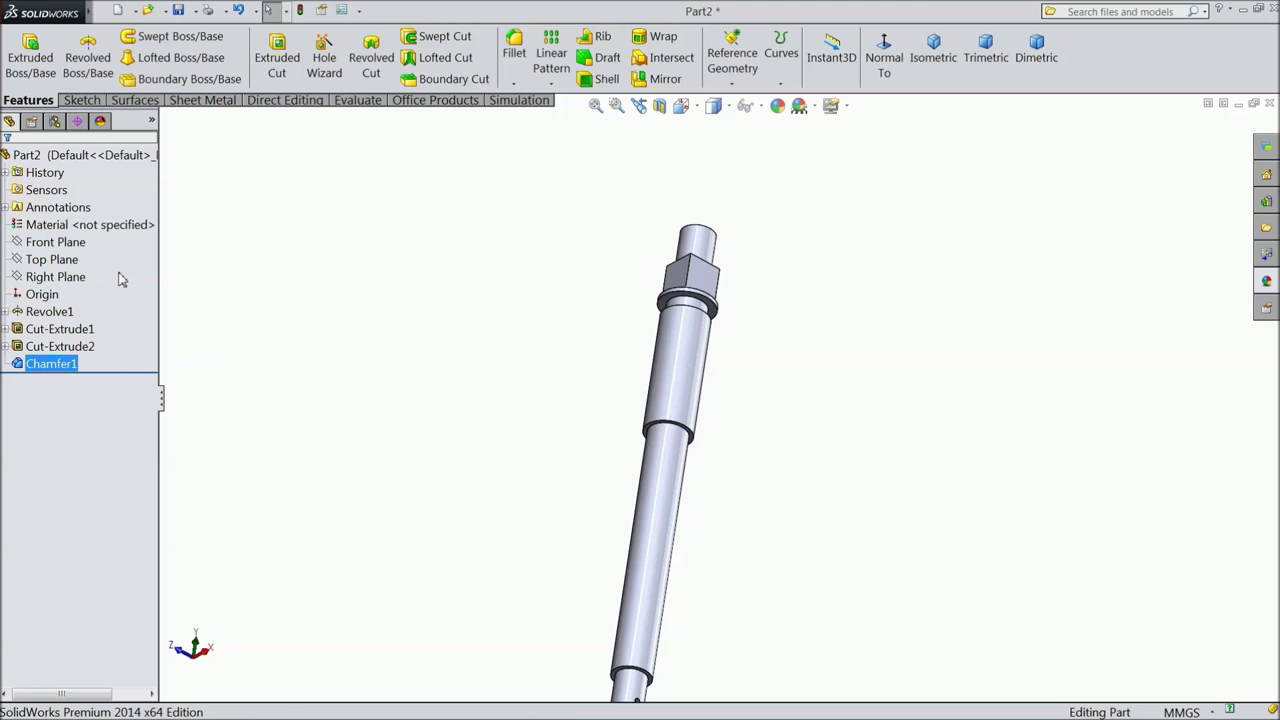
pyautogui.click(166, 12)
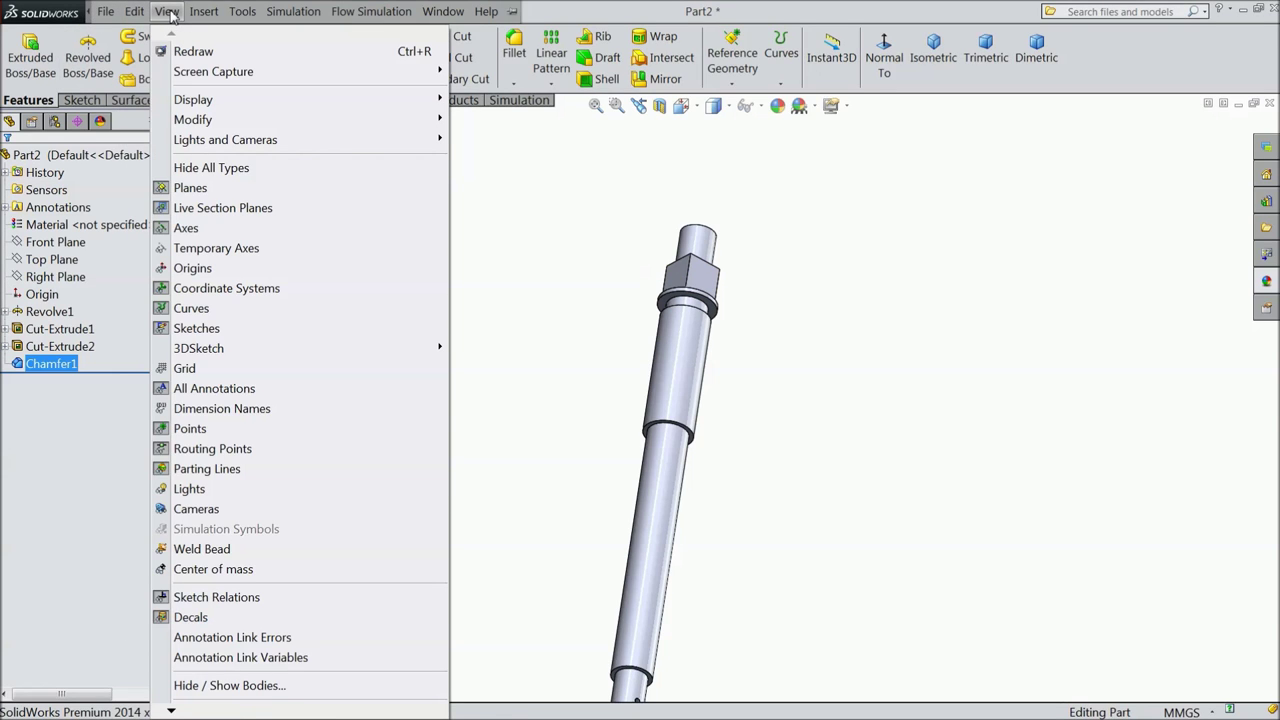
pyautogui.moveTo(203, 11)
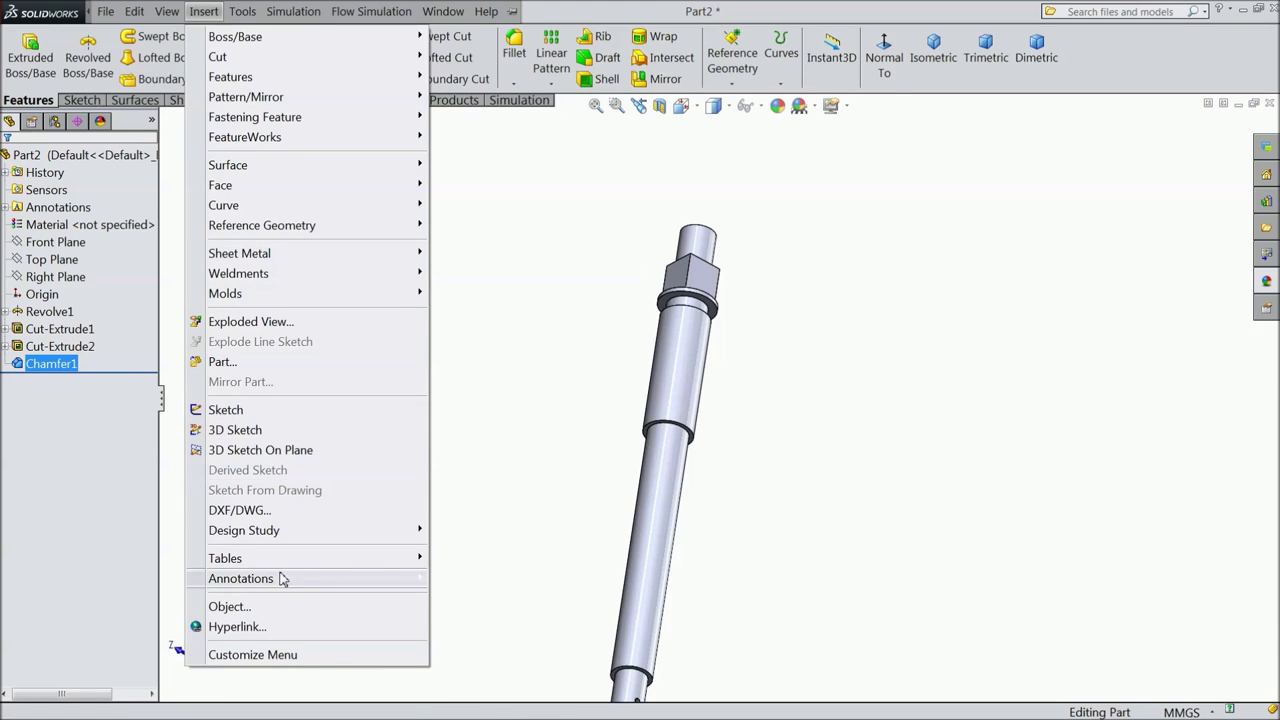
pyautogui.moveTo(288, 588)
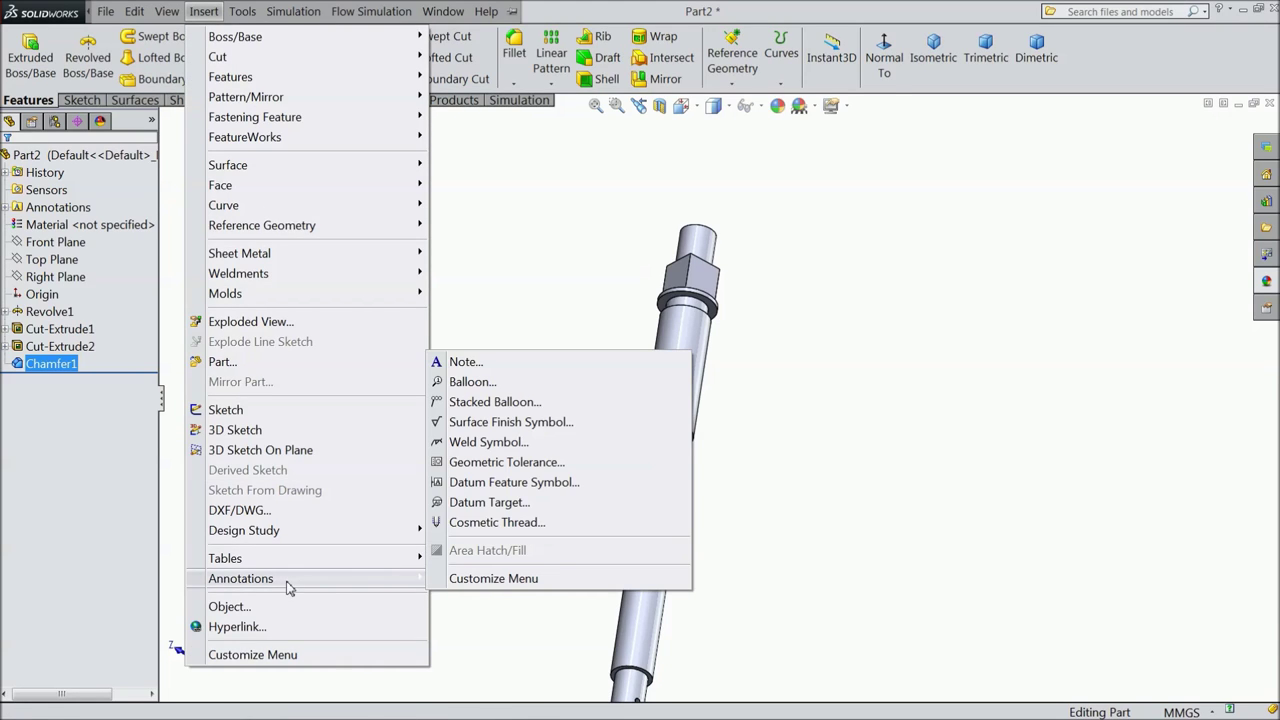
pyautogui.click(483, 523)
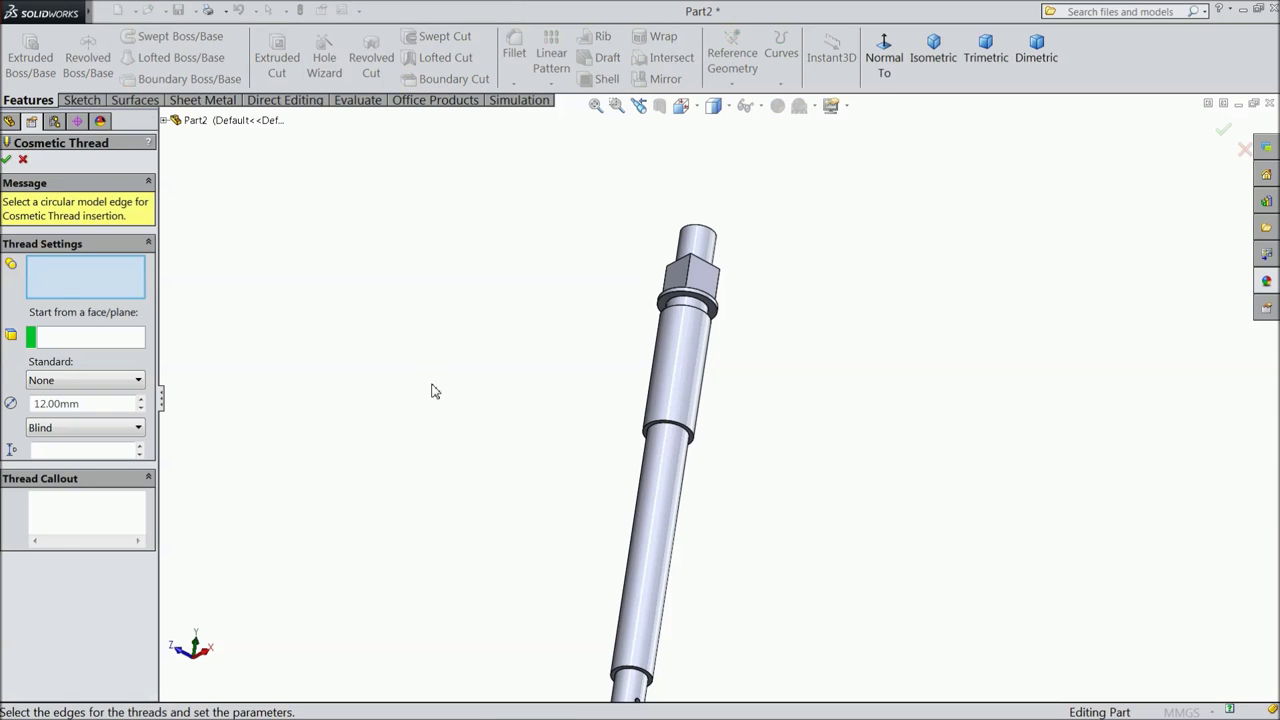
pyautogui.moveTo(434, 391); pyautogui.dragTo(397, 354, button='middle')
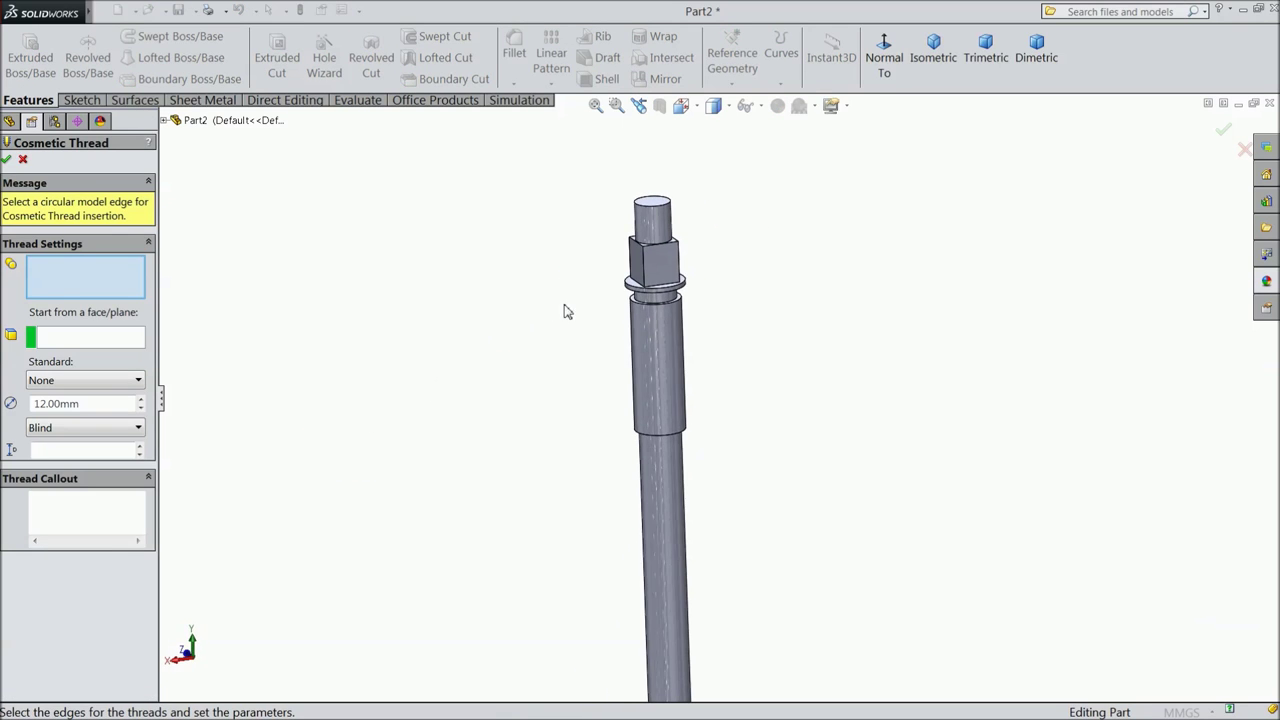
pyautogui.scroll(-5, 703, 189)
pyautogui.moveTo(701, 289); pyautogui.dragTo(667, 309, button='middle')
pyautogui.scroll(-3, 670, 309)
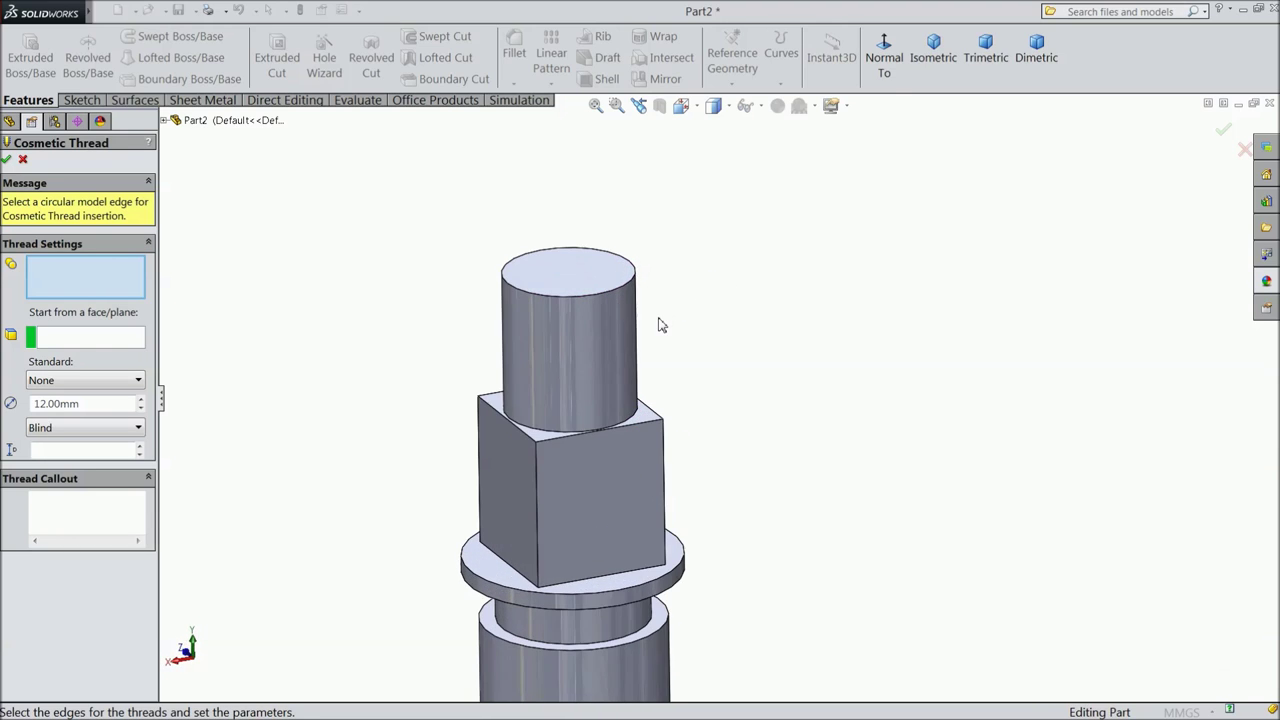
pyautogui.click(23, 160)
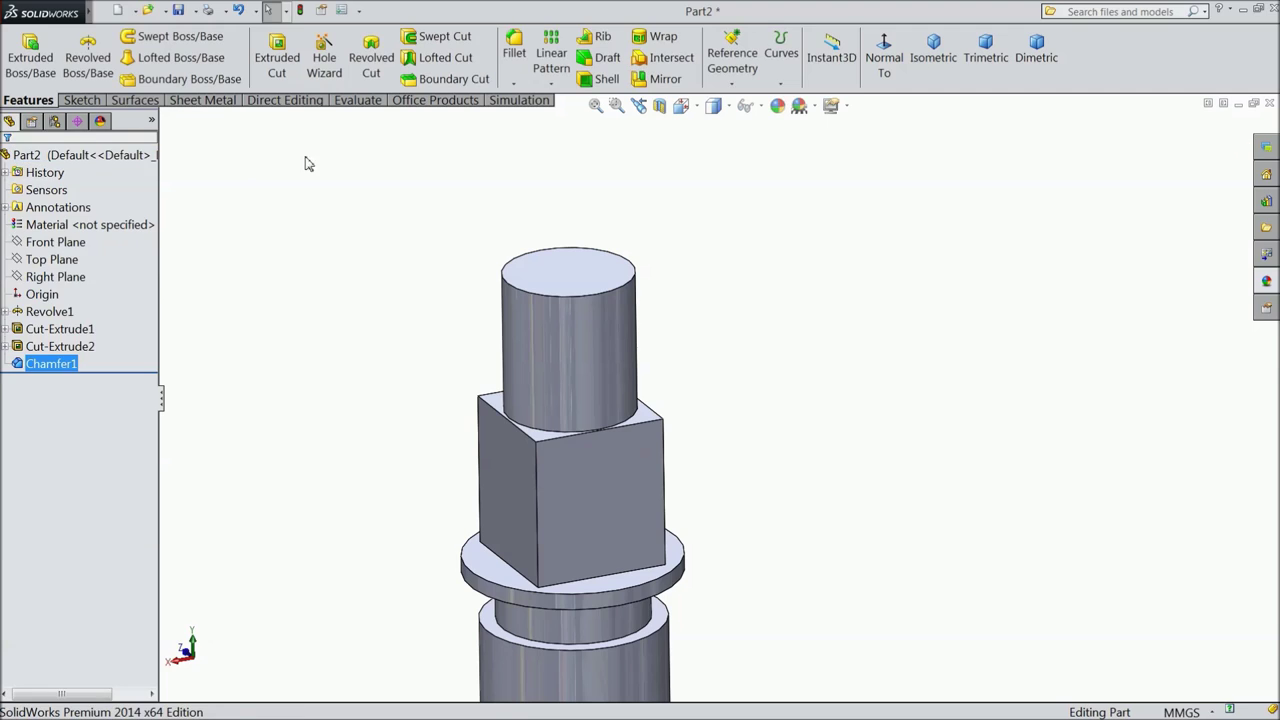
# Step: Chamfer the end edge of the cylindrical stub above the square section with a 2 mm distance at 45 degrees
pyautogui.click(514, 83)
pyautogui.click(540, 120)
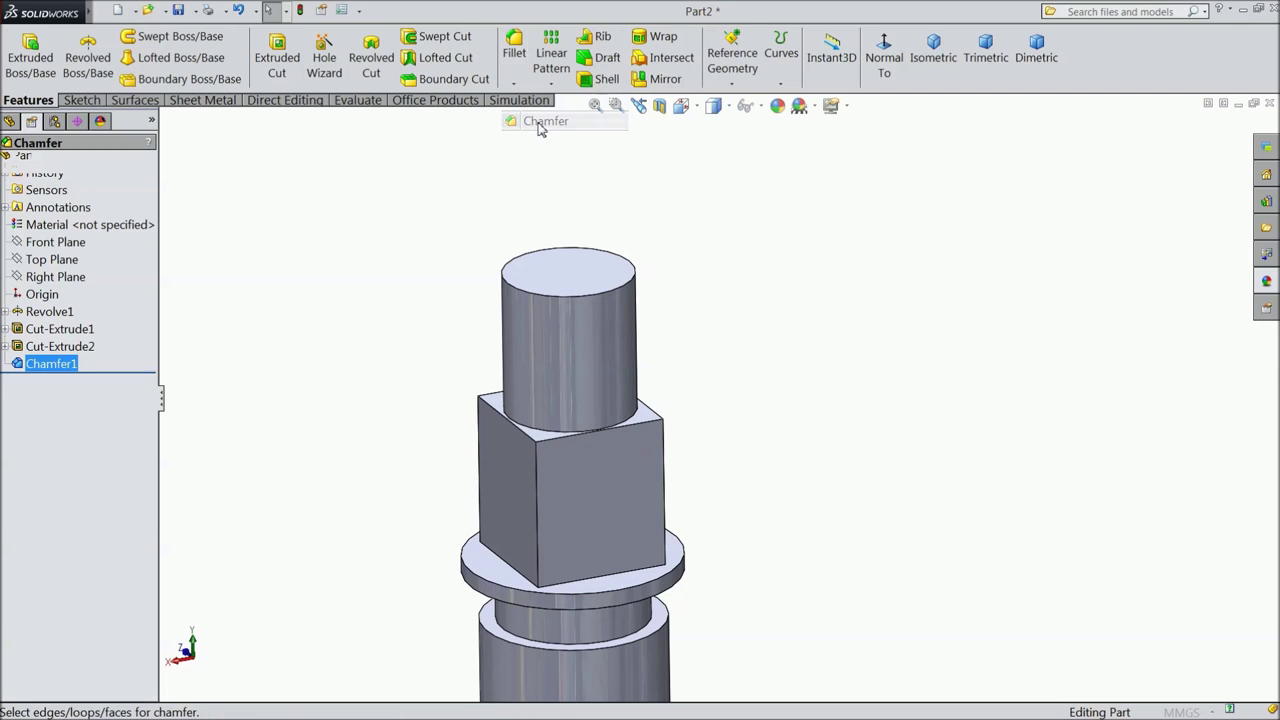
pyautogui.click(594, 294)
pyautogui.click(6, 160)
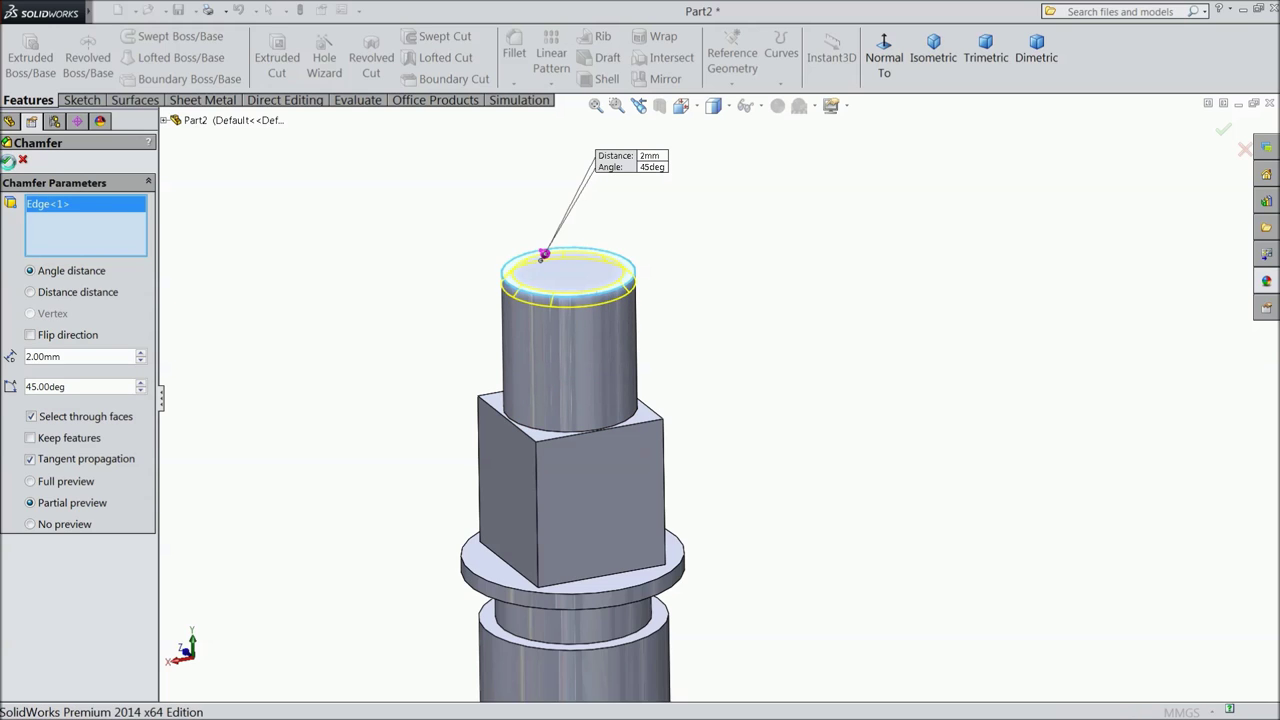
# Step: Add a blind 5 mm ISO Machine Threads M24 cosmetic thread to the stub's lower chamfer edge, starting from its end face
pyautogui.moveTo(88, 14)
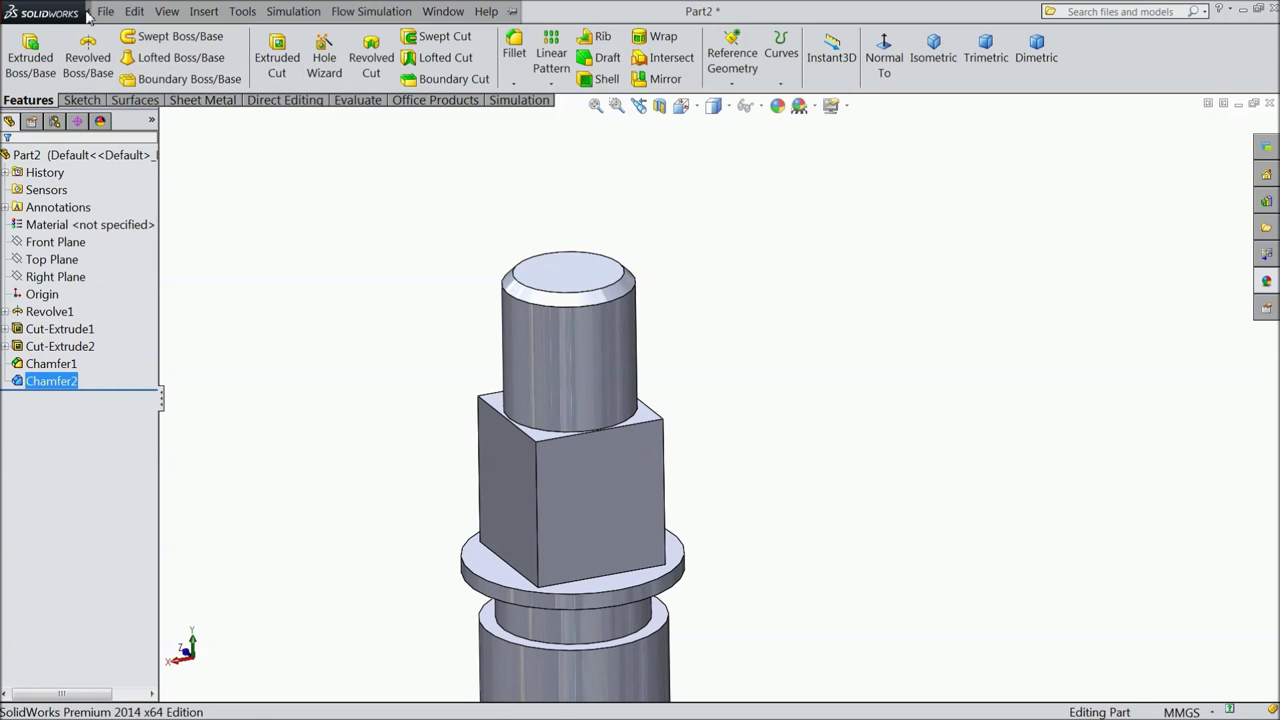
pyautogui.click(203, 11)
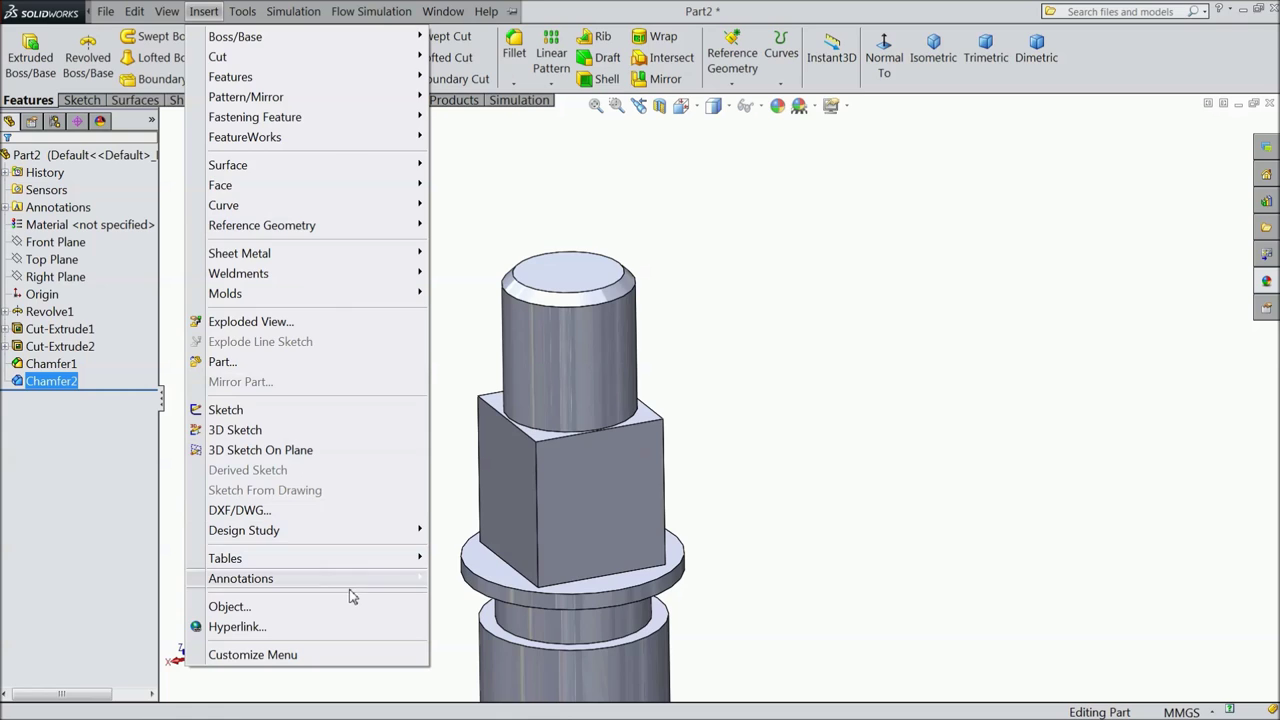
pyautogui.moveTo(352, 582)
pyautogui.click(482, 522)
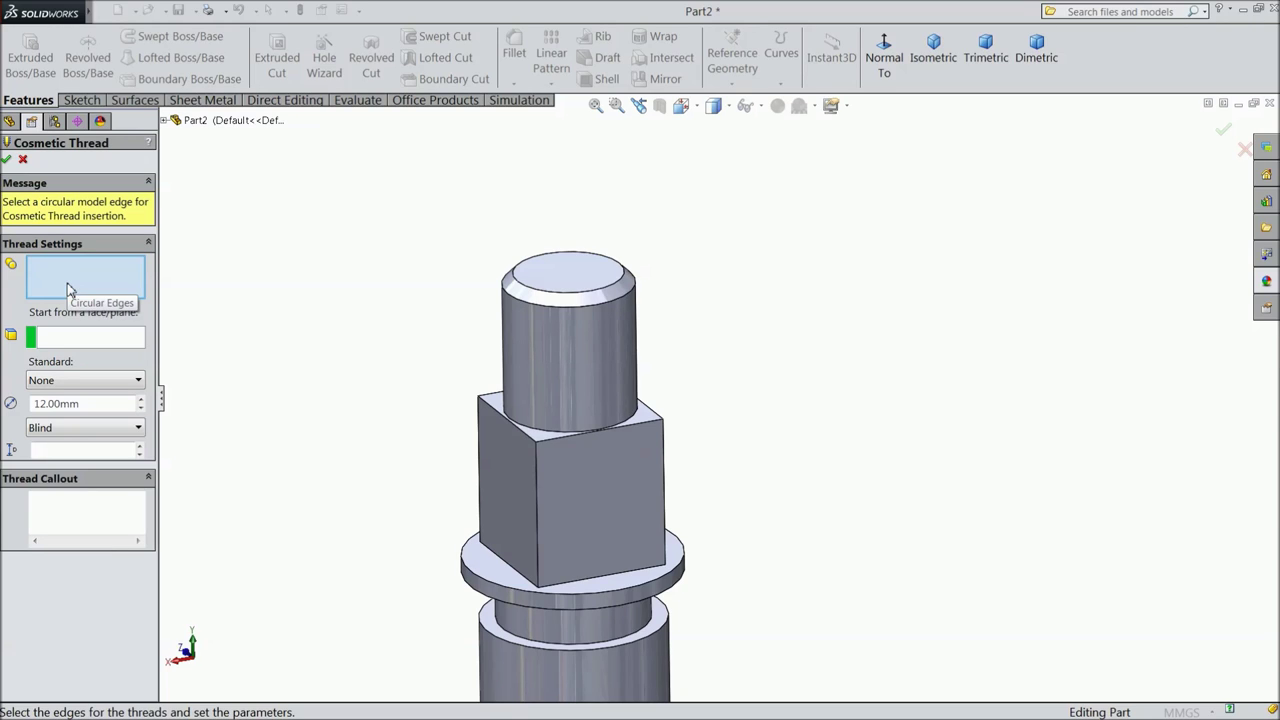
pyautogui.click(545, 305)
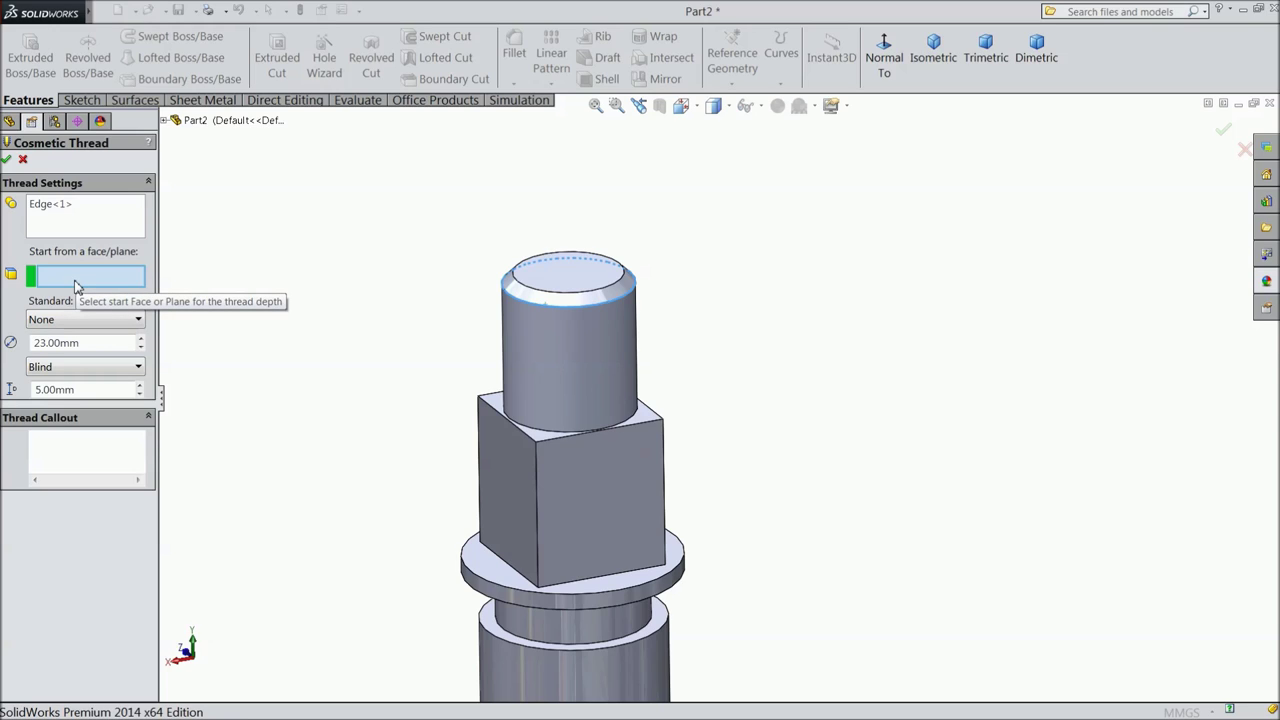
pyautogui.click(591, 286)
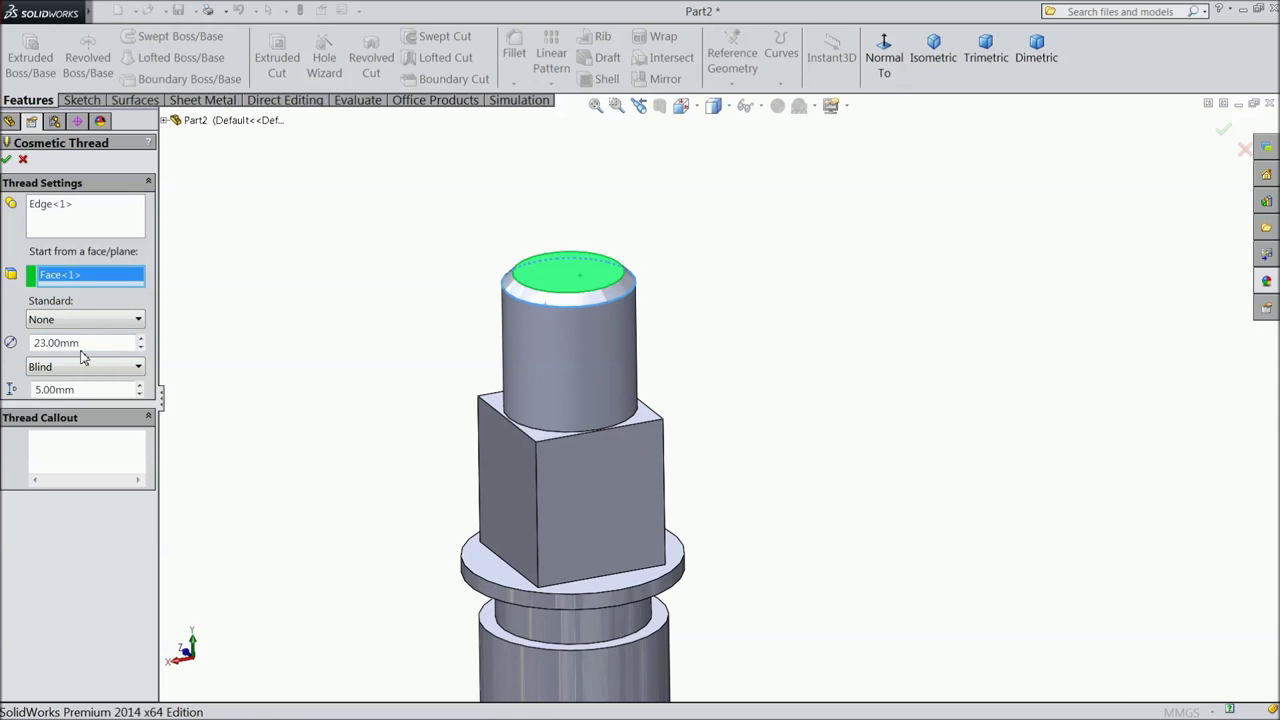
pyautogui.moveTo(87, 344); pyautogui.dragTo(14, 344)
pyautogui.click(84, 321)
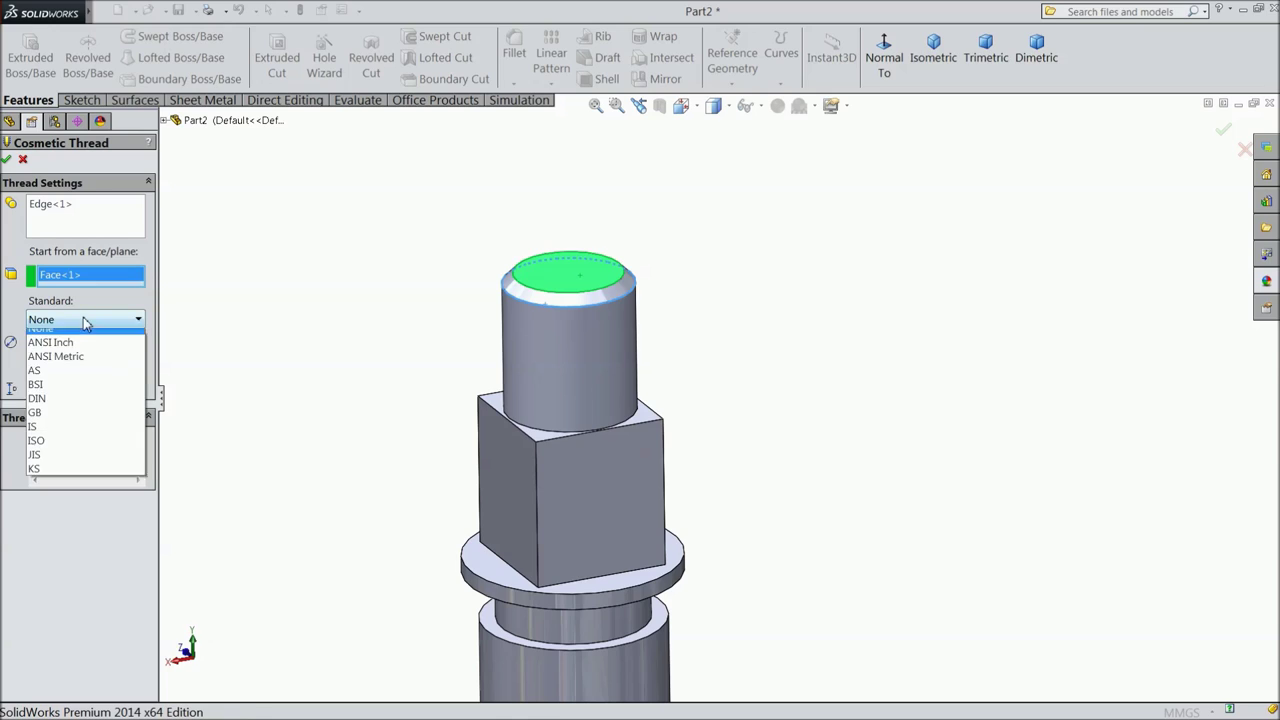
pyautogui.click(44, 450)
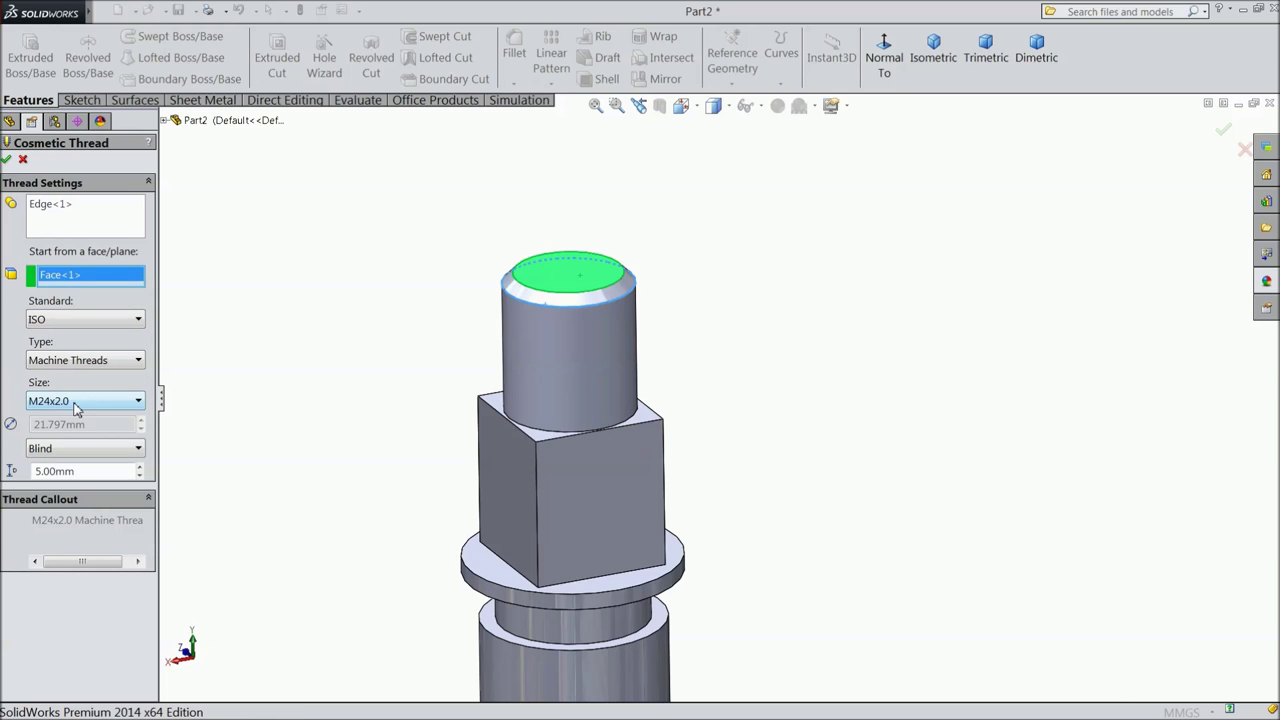
pyautogui.click(75, 405)
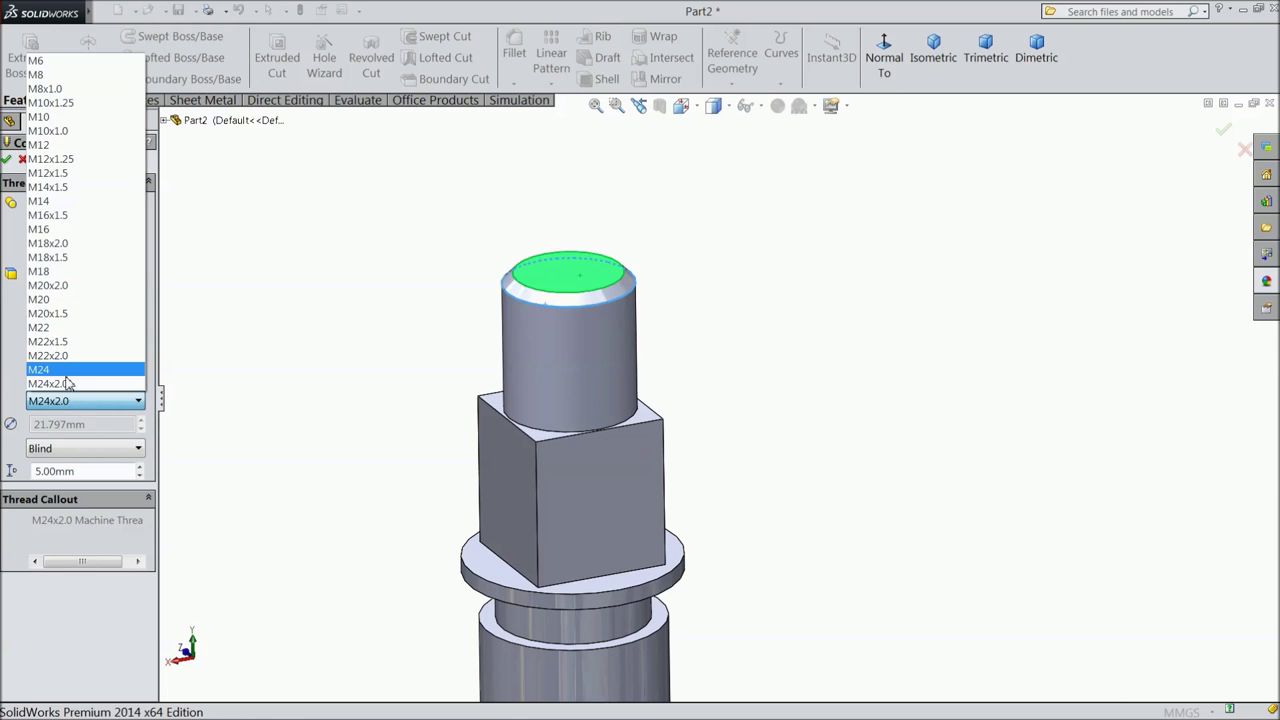
pyautogui.click(45, 370)
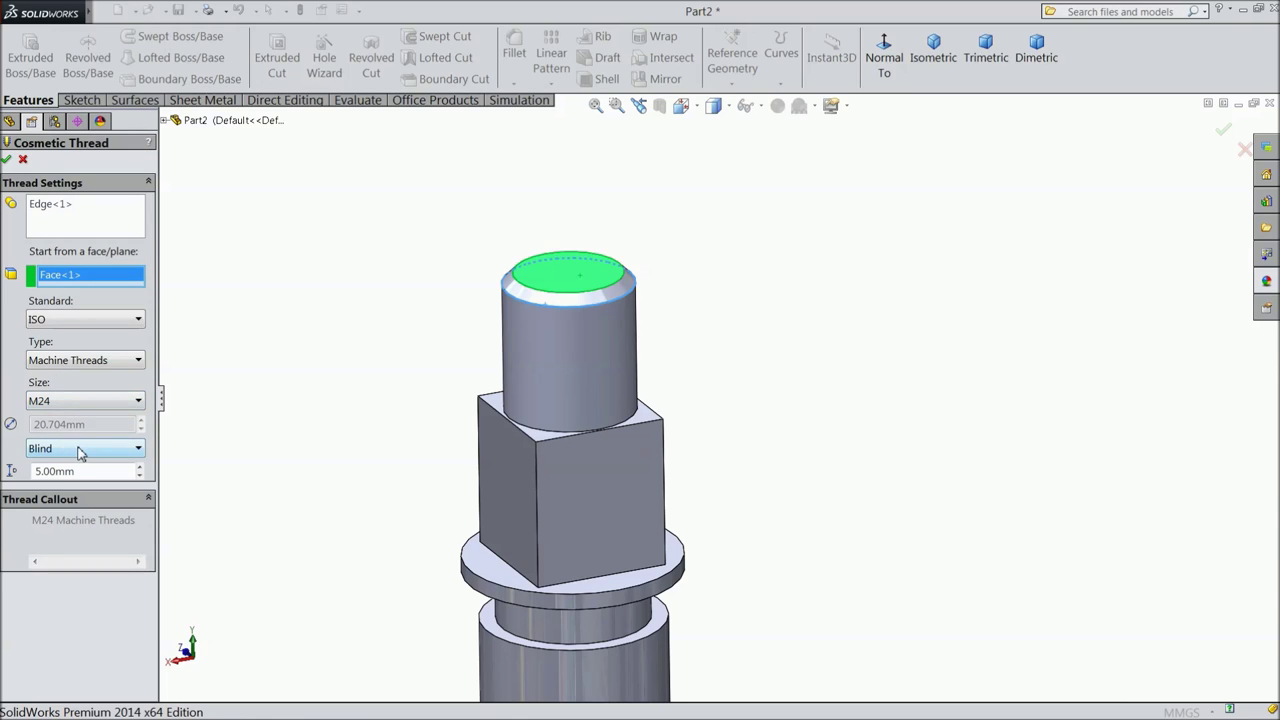
pyautogui.click(6, 162)
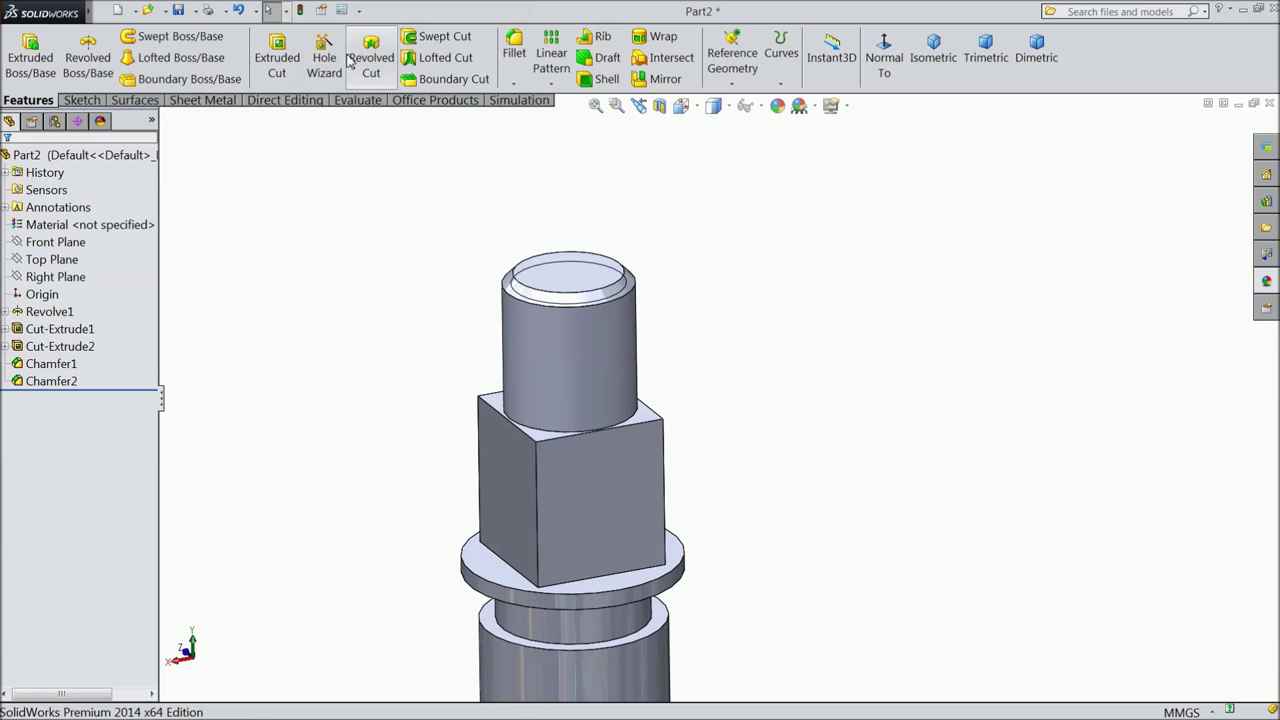
# Step: Enable shaded cosmetic threads in the document's detailing display filter
pyautogui.click(341, 10)
pyautogui.click(212, 92)
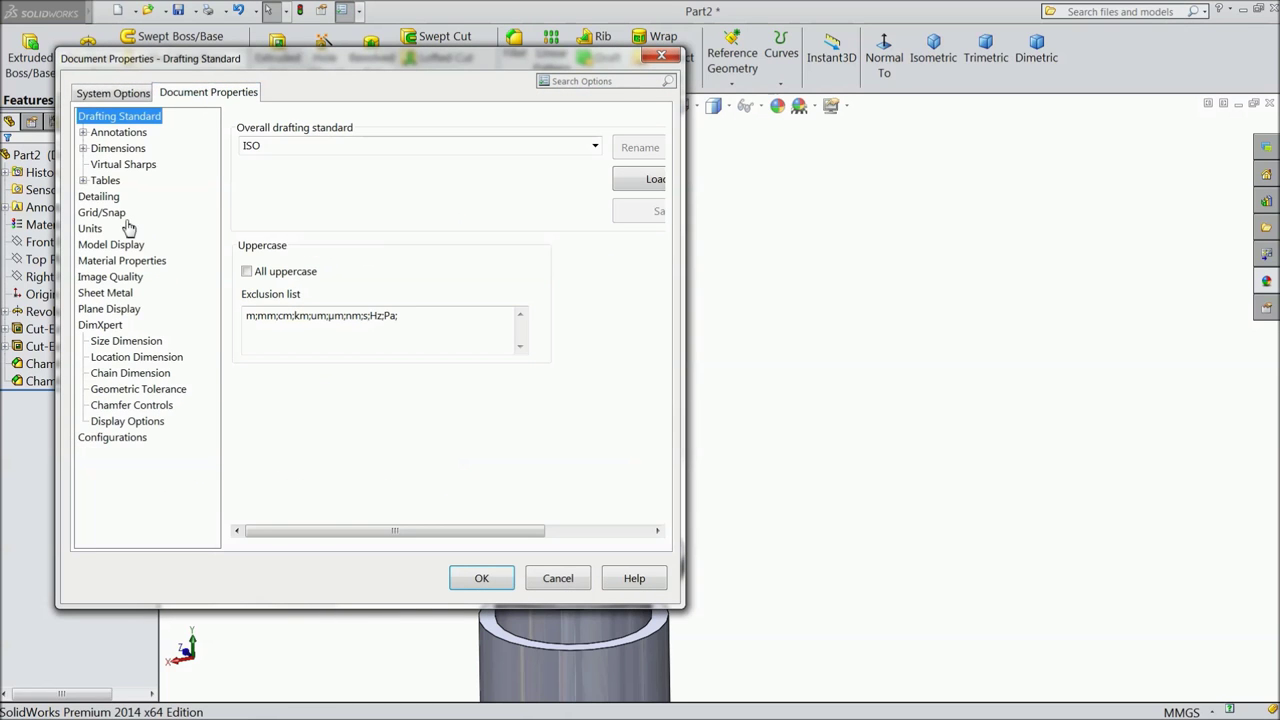
pyautogui.click(106, 198)
pyautogui.click(386, 150)
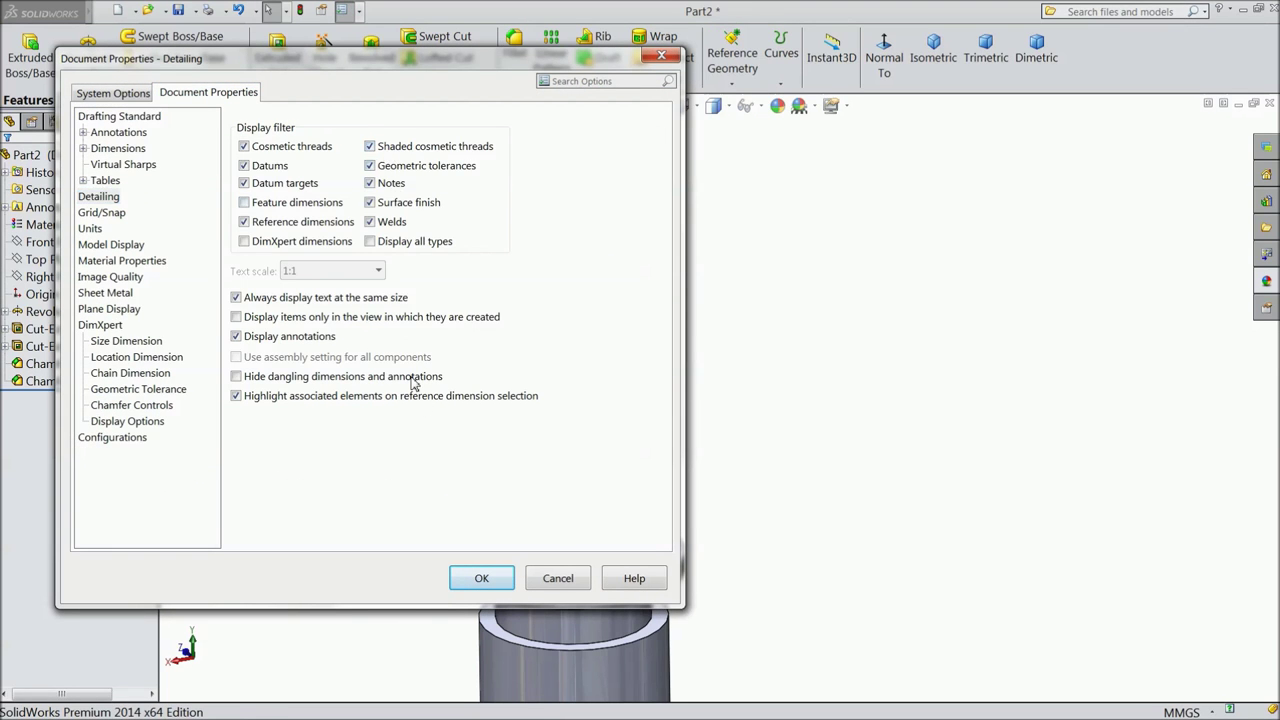
pyautogui.click(481, 578)
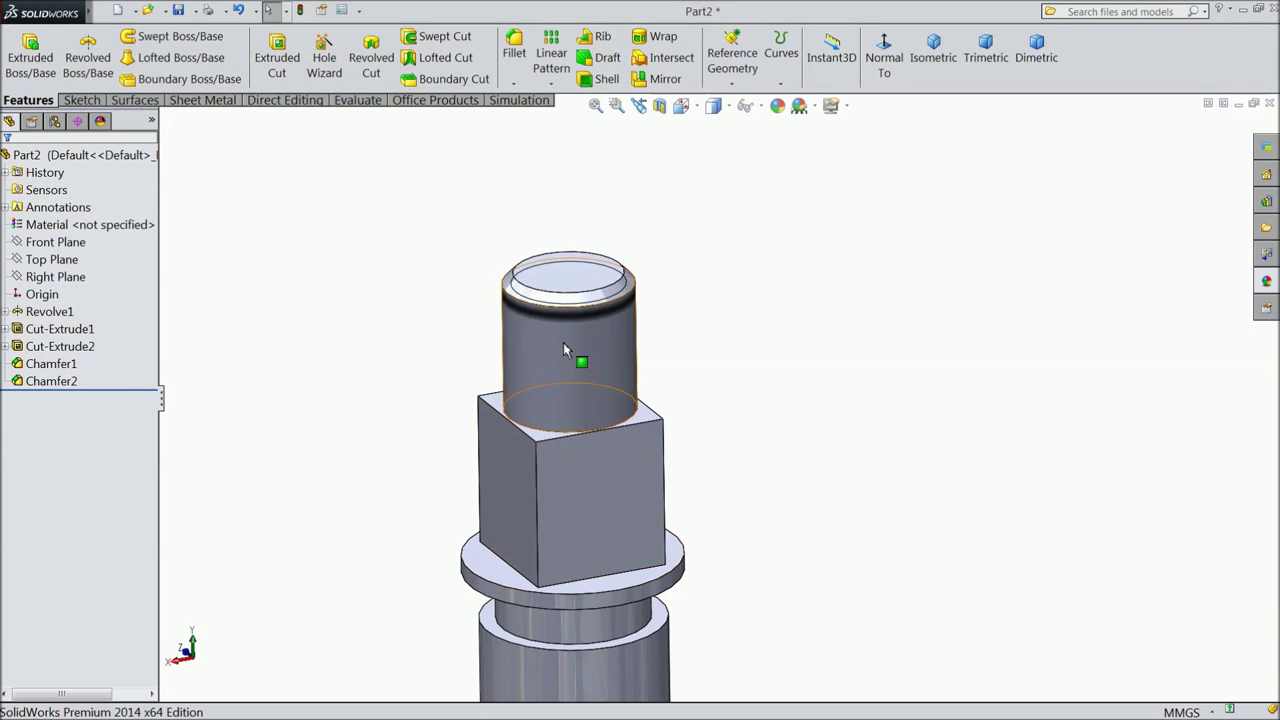
pyautogui.click(30, 383)
pyautogui.click(27, 366)
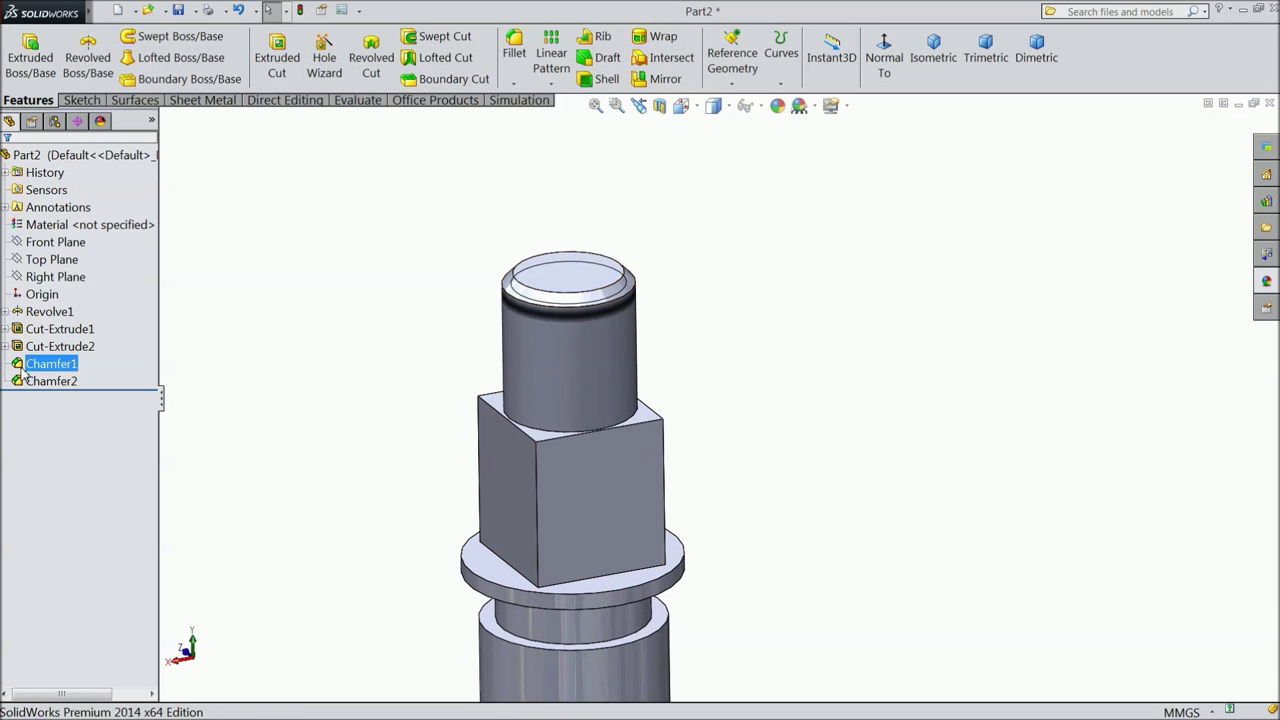
pyautogui.press('Escape')
pyautogui.click(6, 347)
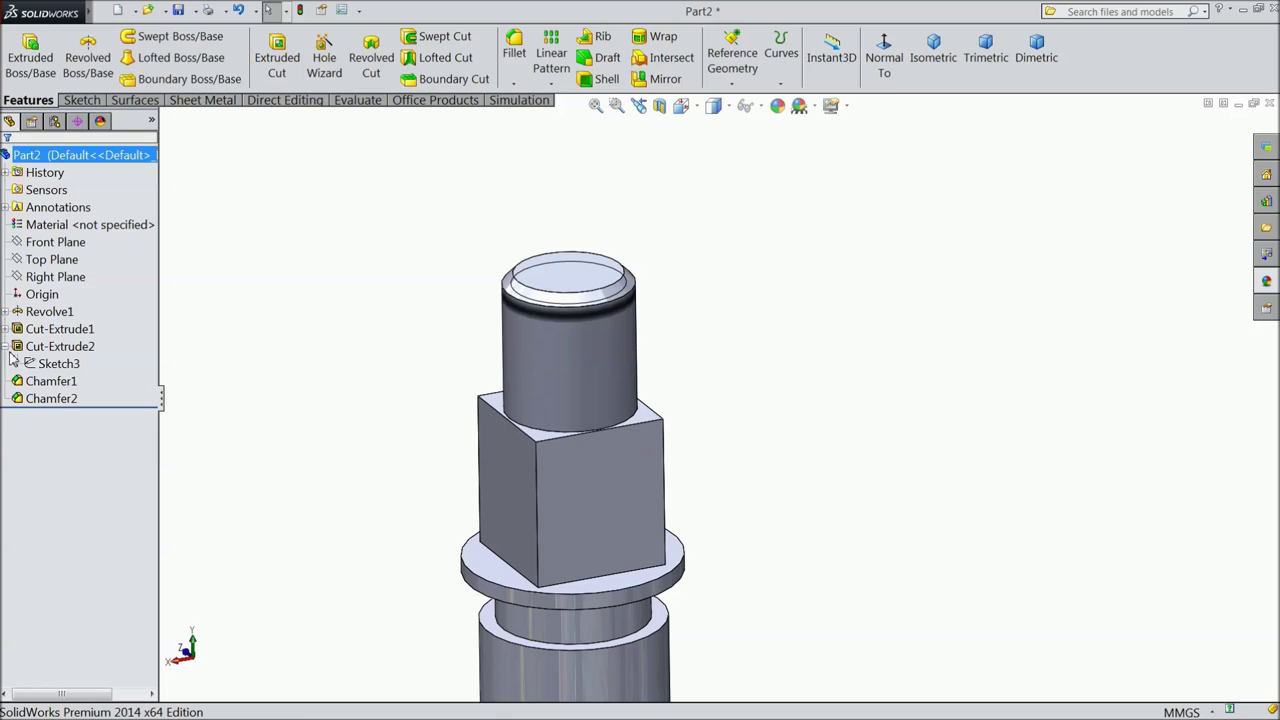
pyautogui.click(40, 366)
pyautogui.click(36, 384)
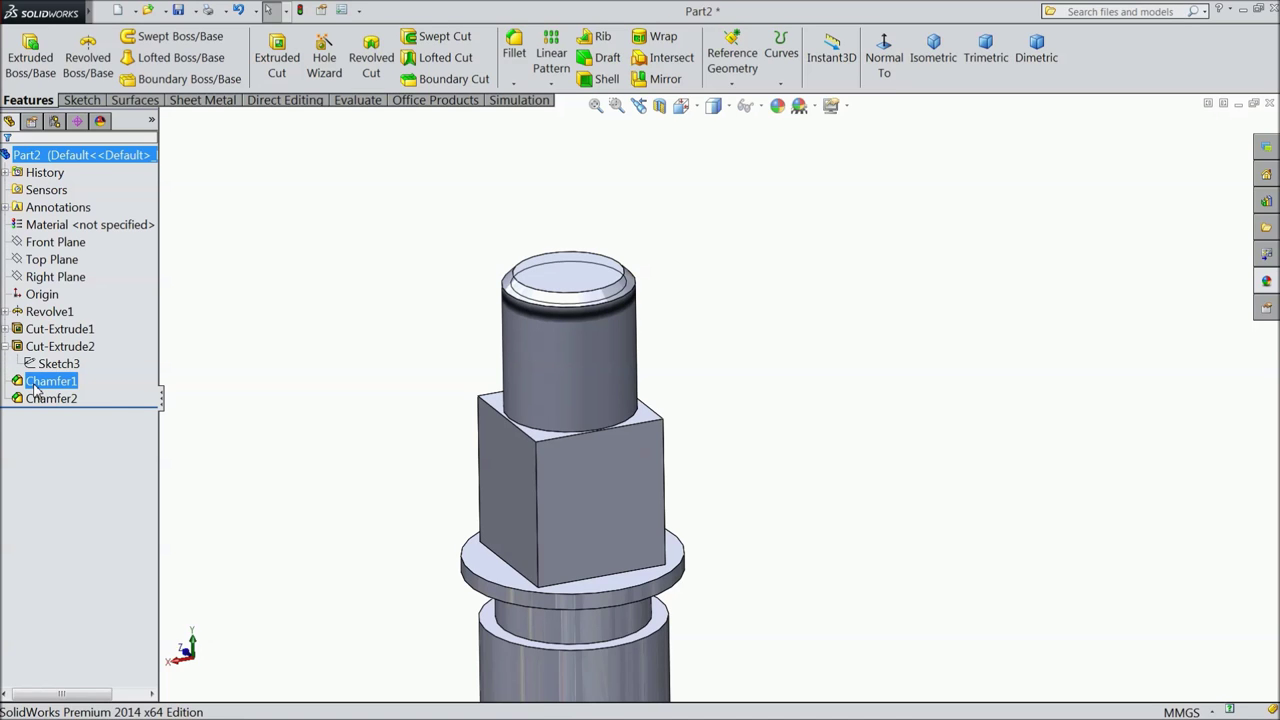
pyautogui.click(112, 410)
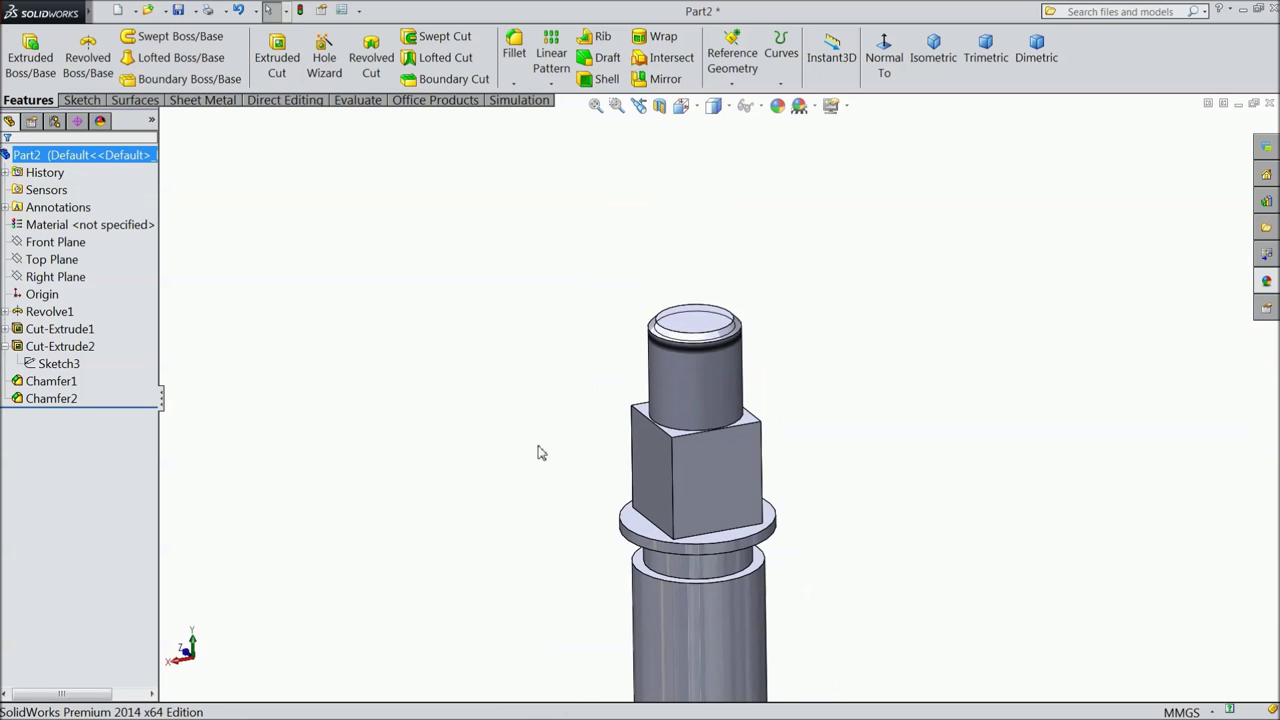
# Step: Set the blind depth of the stub's M24 cosmetic thread to 25 mm
pyautogui.scroll(-2, 771, 486)
pyautogui.click(621, 333)
pyautogui.scroll(-3, 663, 297)
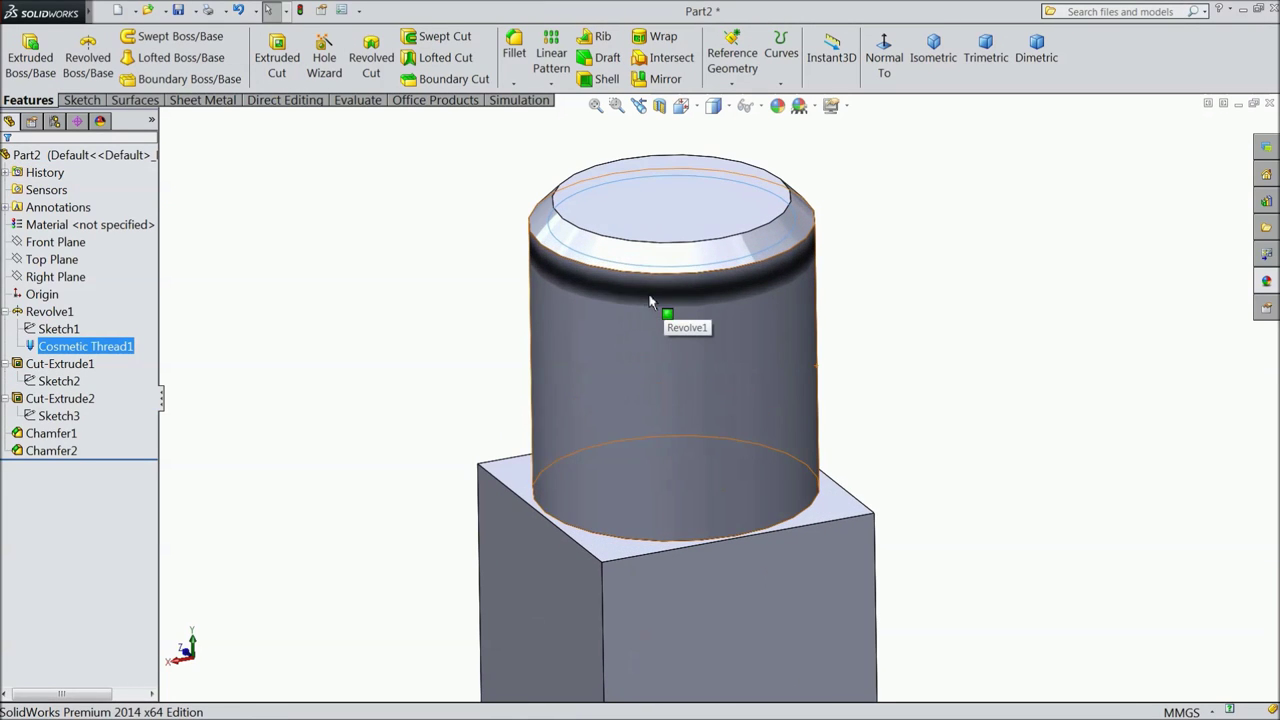
pyautogui.click(36, 348)
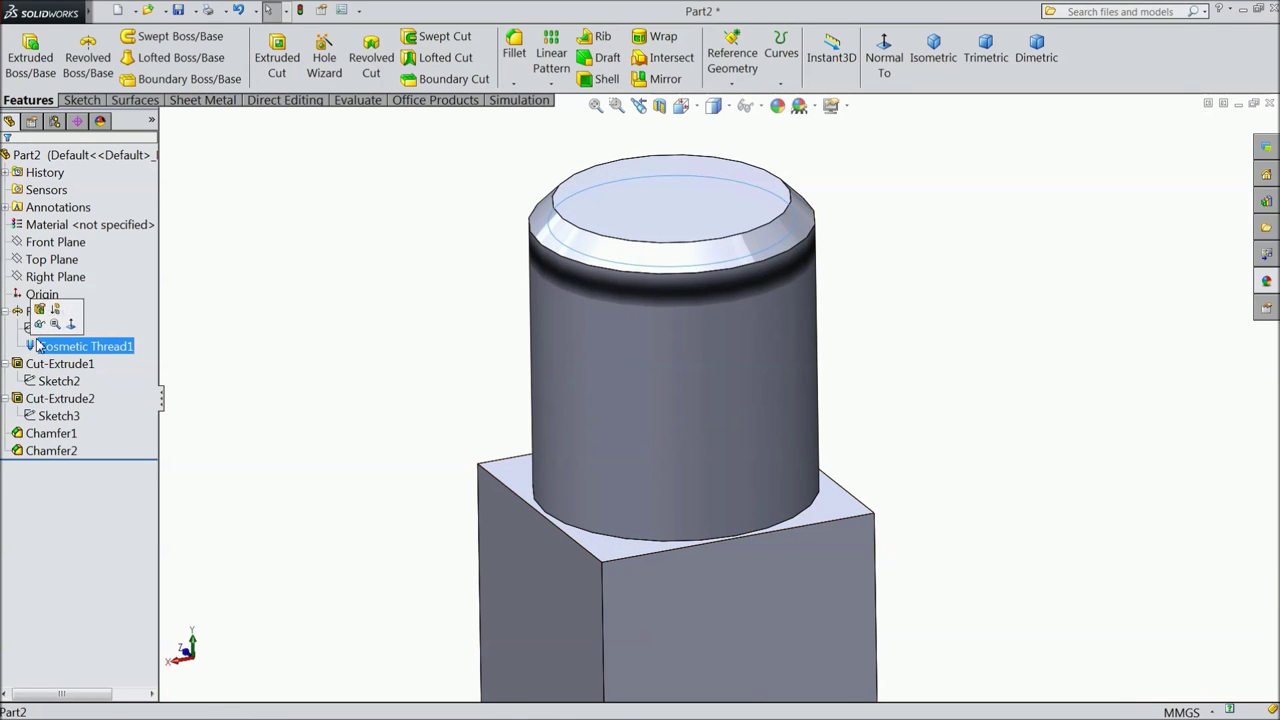
pyautogui.click(40, 318)
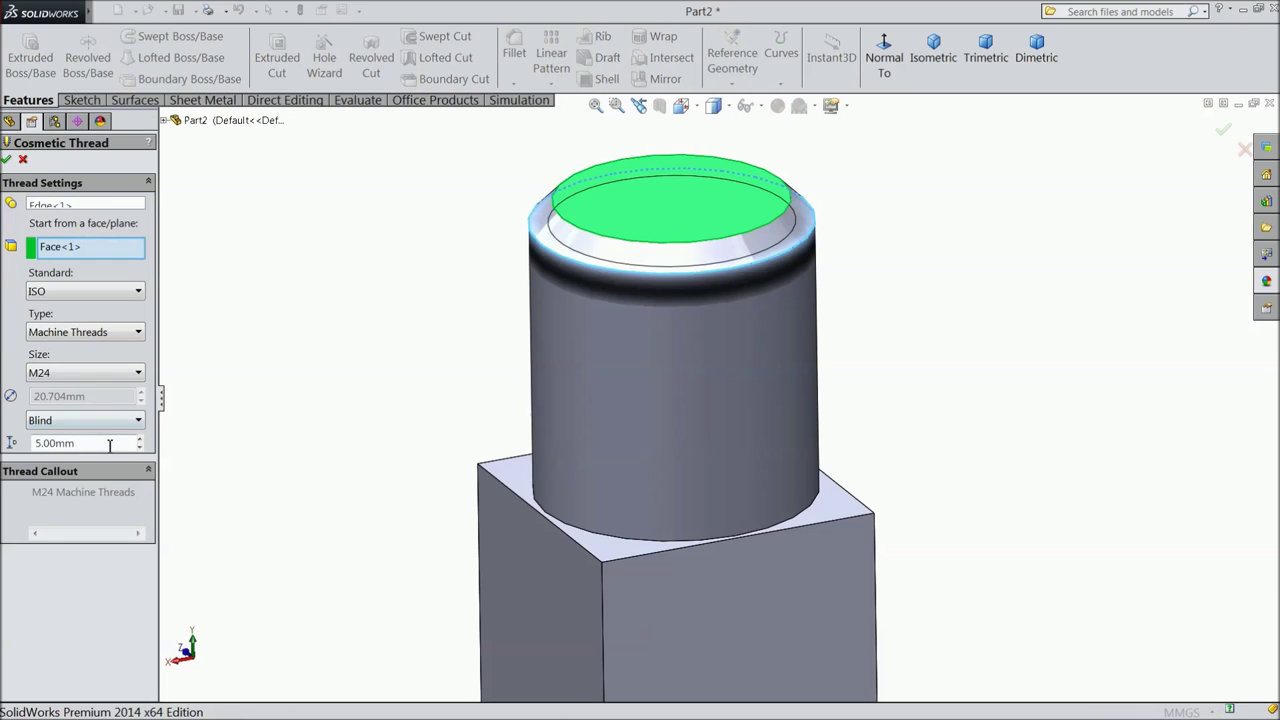
pyautogui.click(140, 439)
pyautogui.click(140, 439)
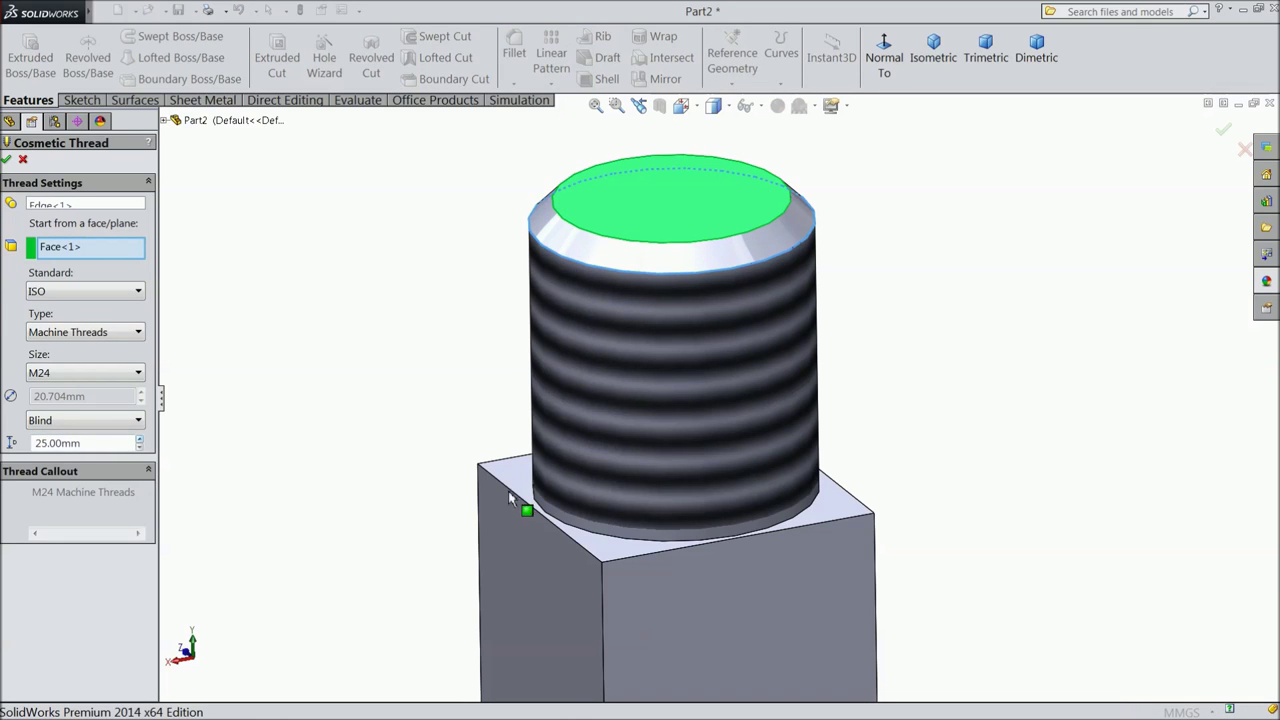
pyautogui.click(7, 160)
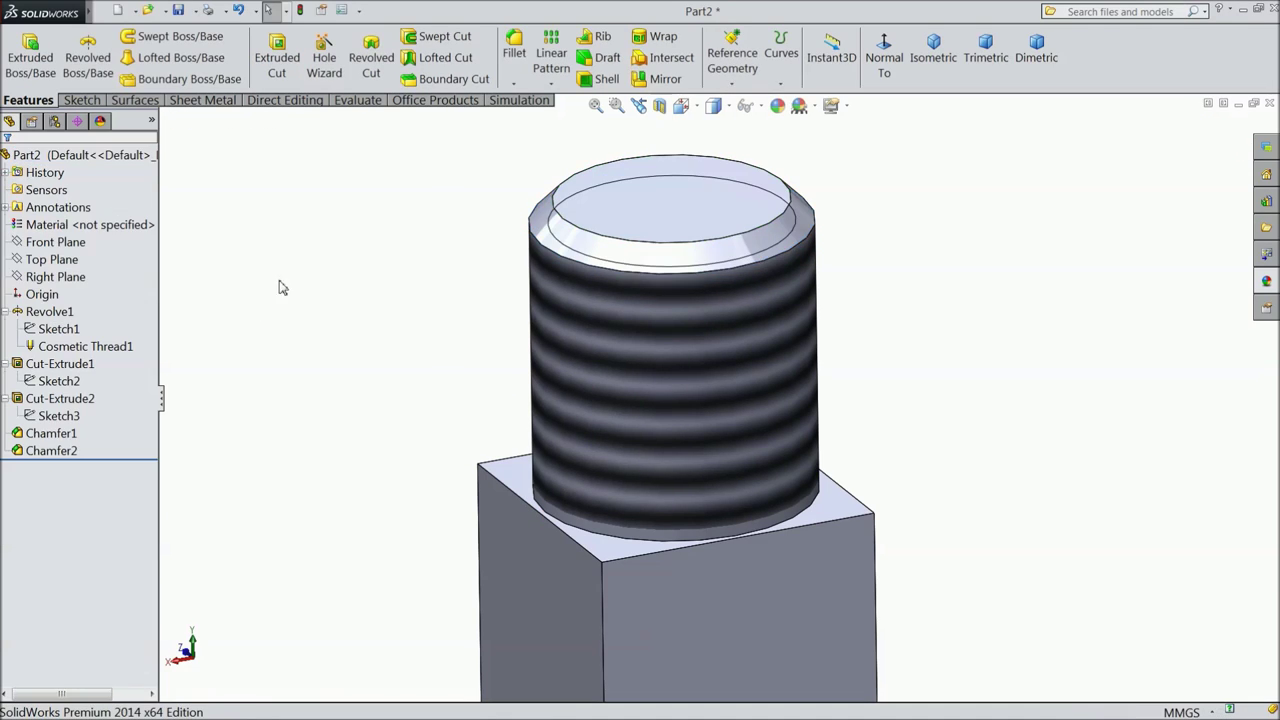
# Step: Start a sketch on the collar's underside and convert the 34 mm shaft section's upper circular edge into it
pyautogui.scroll(5, 676, 388)
pyautogui.moveTo(806, 564); pyautogui.dragTo(777, 394, button='middle')
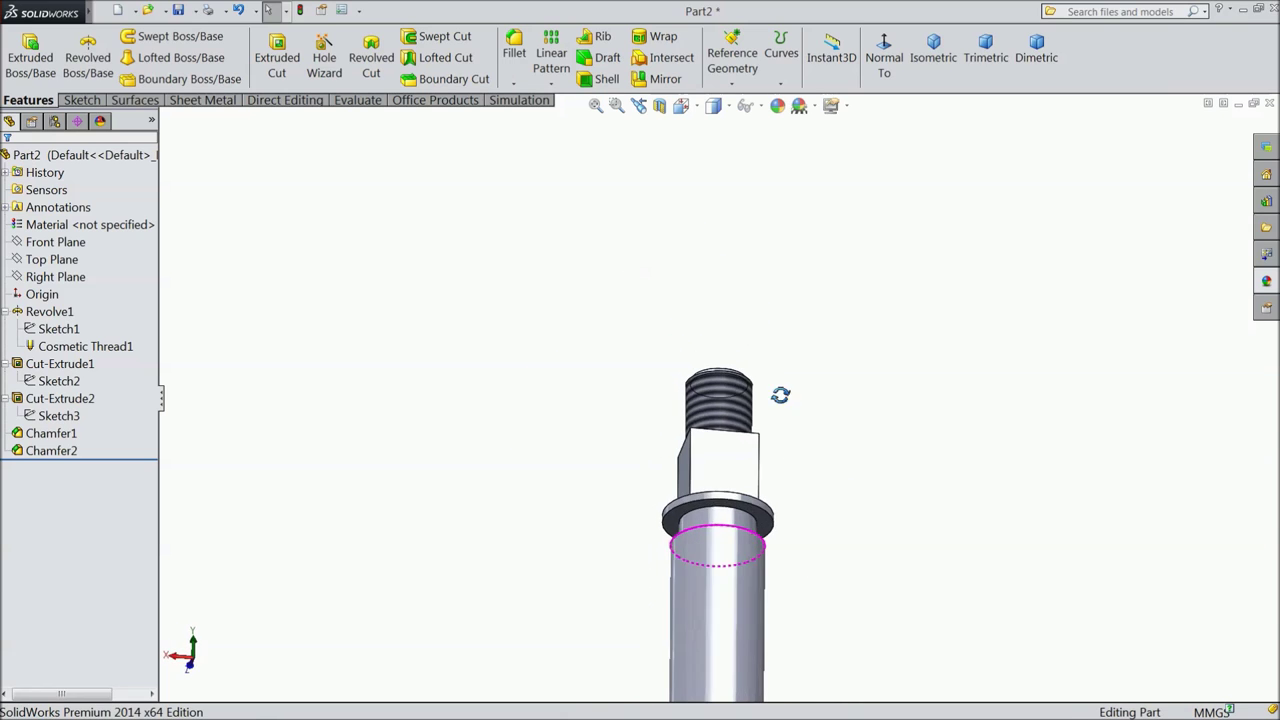
pyautogui.scroll(-5, 766, 480)
pyautogui.click(763, 466)
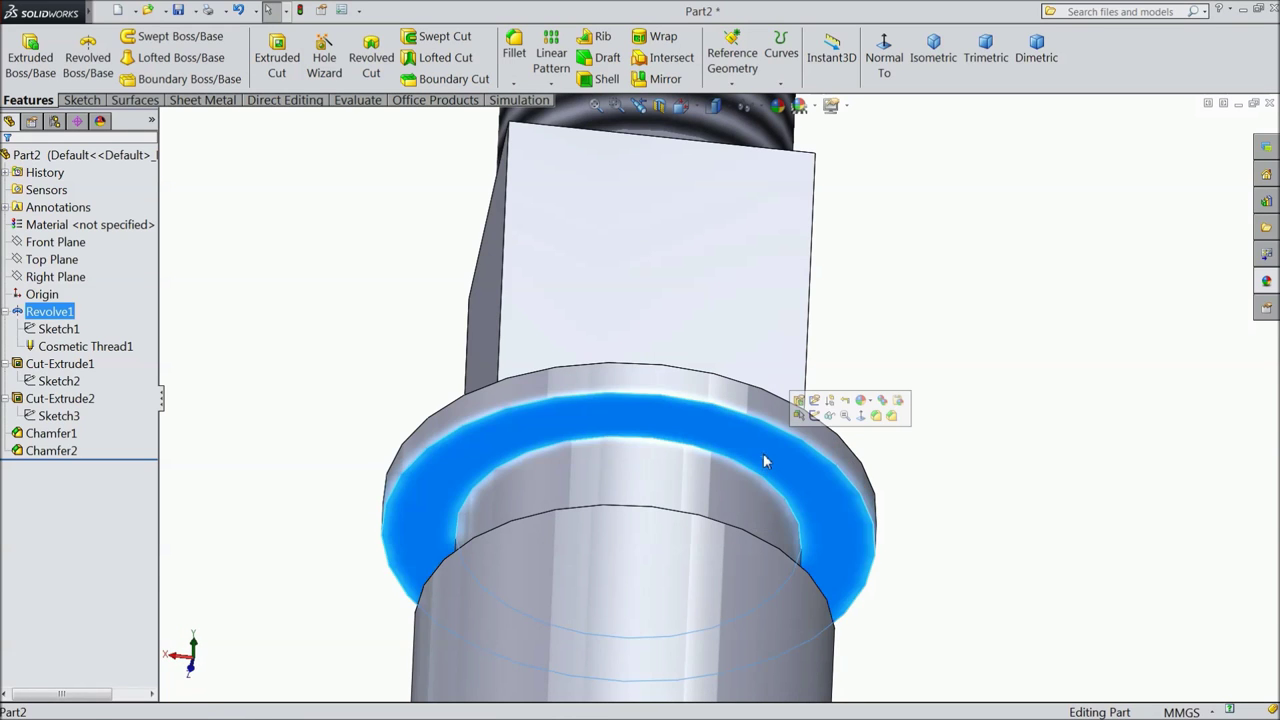
pyautogui.click(816, 417)
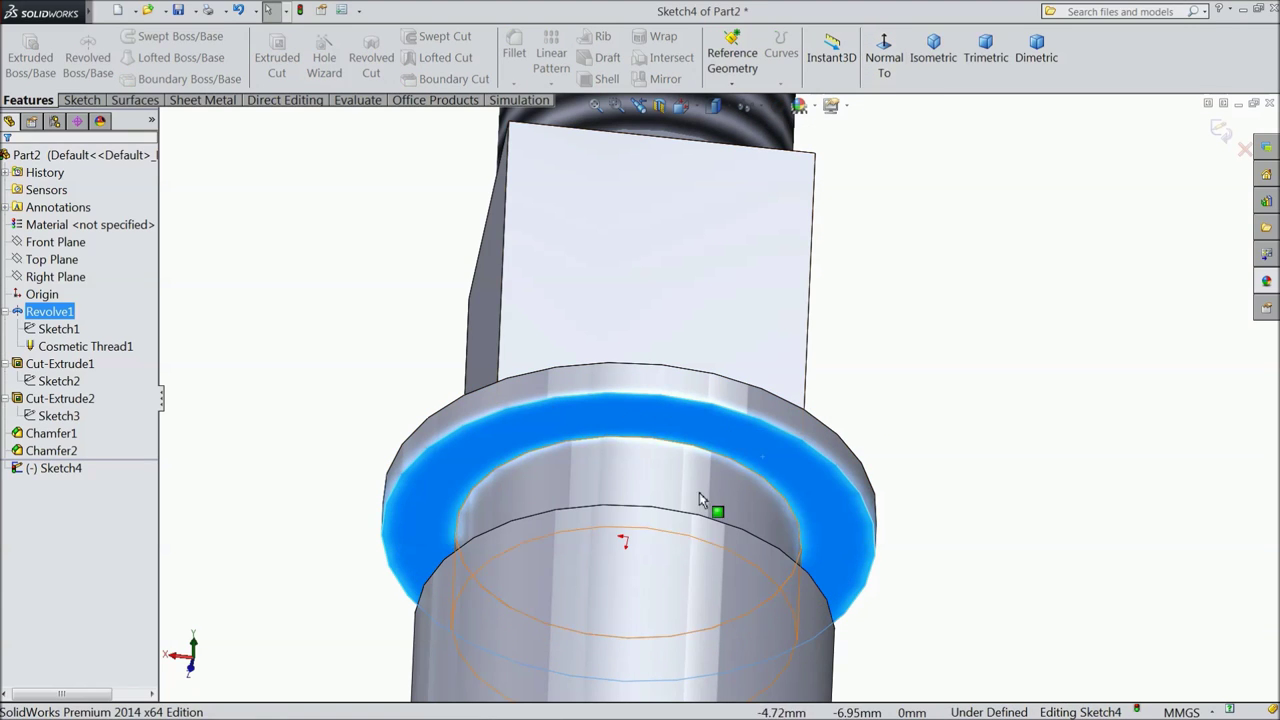
pyautogui.click(678, 518)
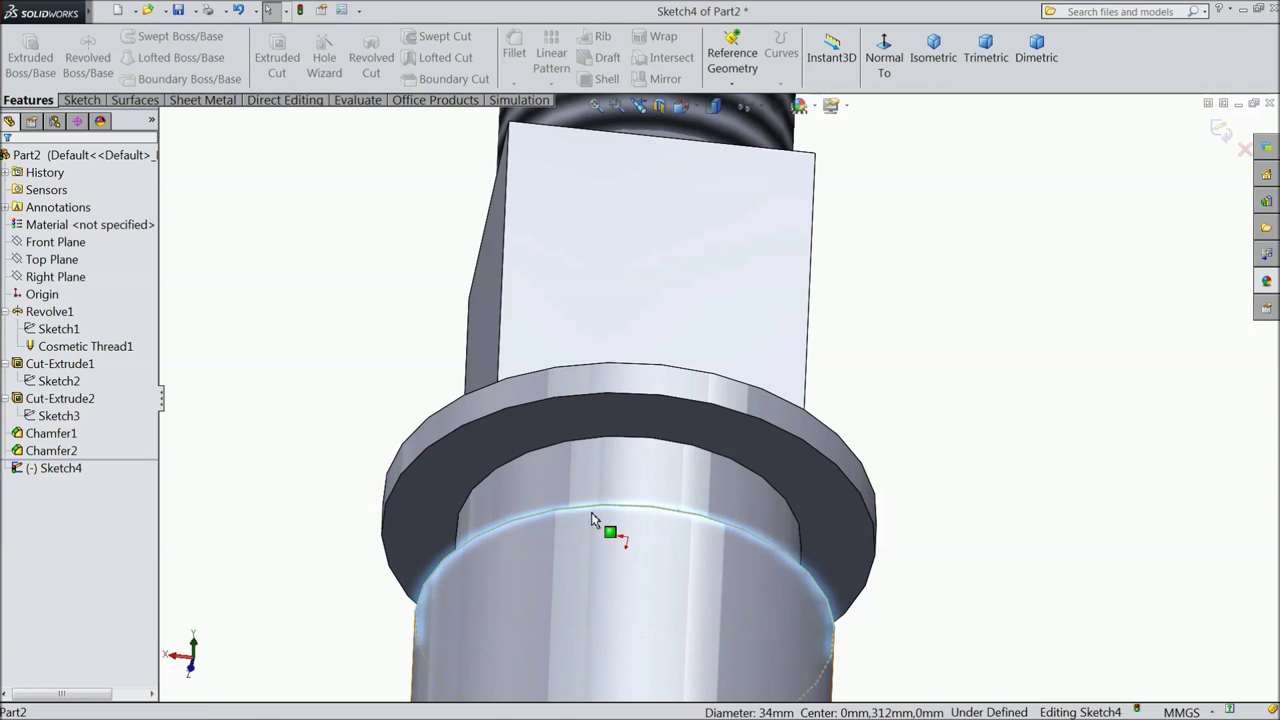
pyautogui.click(84, 100)
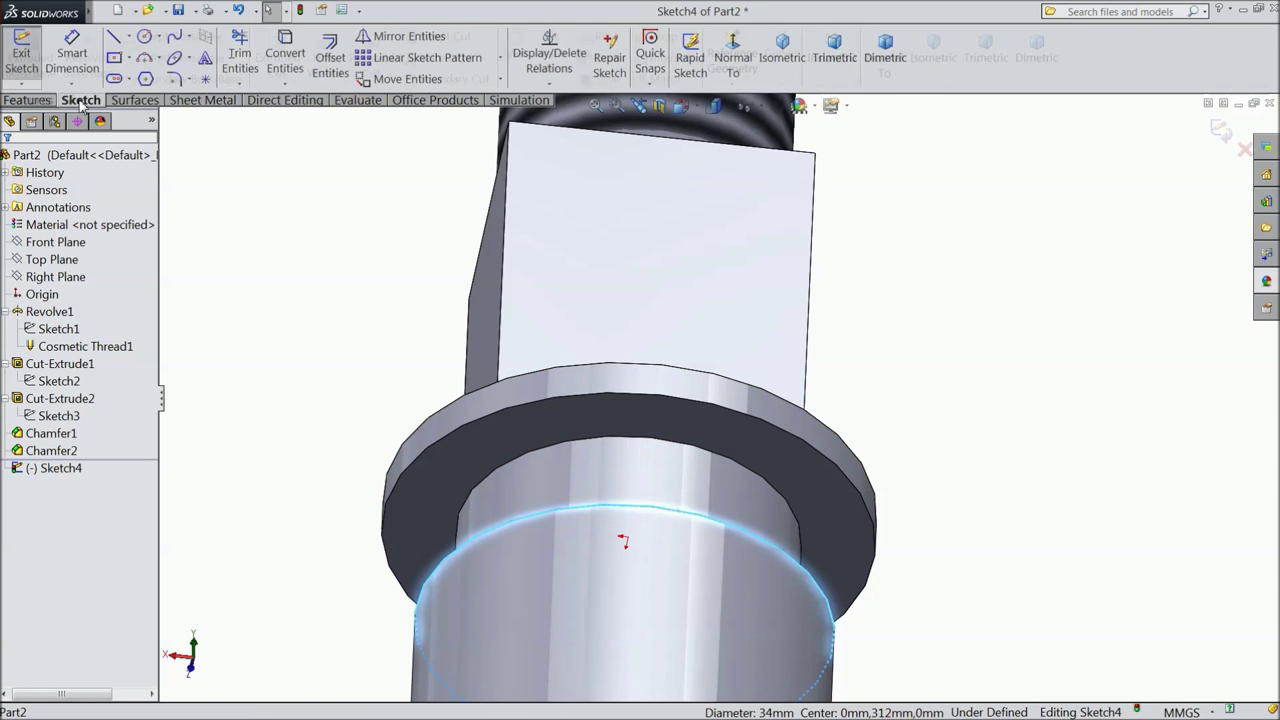
pyautogui.click(287, 60)
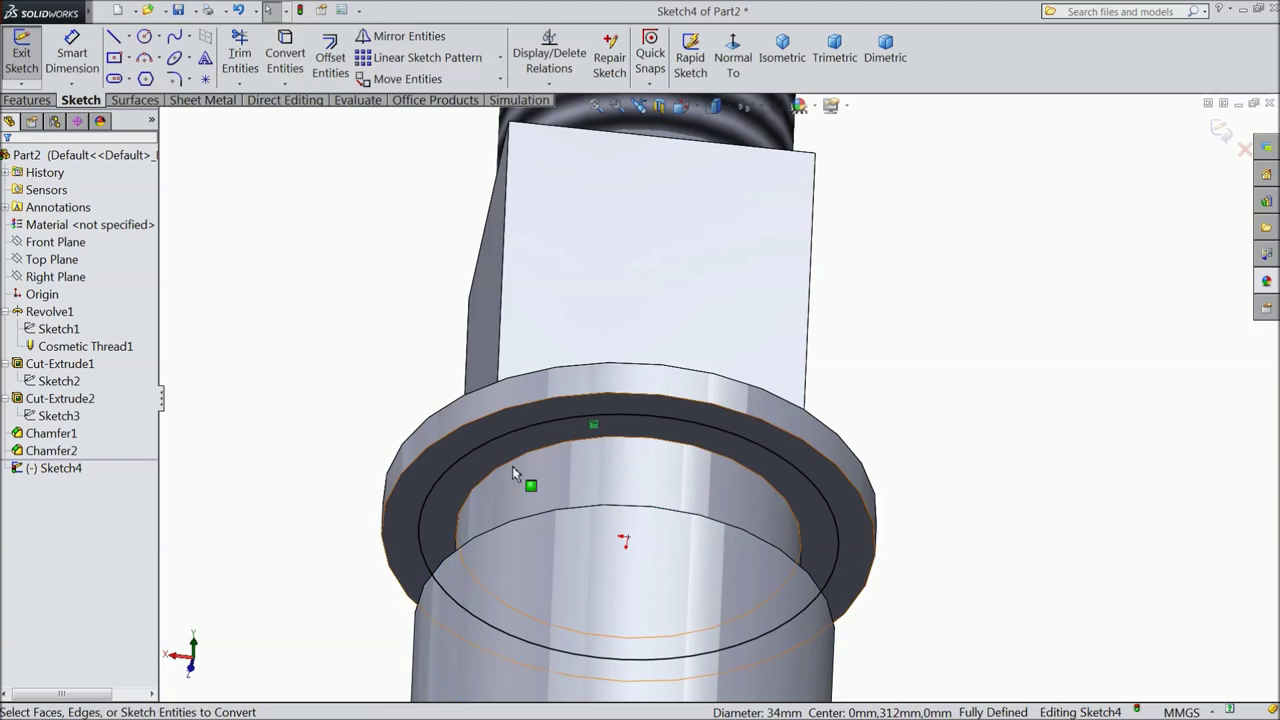
# Step: Create a constant-pitch helix from the converted circle, defined by height and pitch, with 120 mm height and 6 mm pitch
pyautogui.click(27, 100)
pyautogui.click(786, 84)
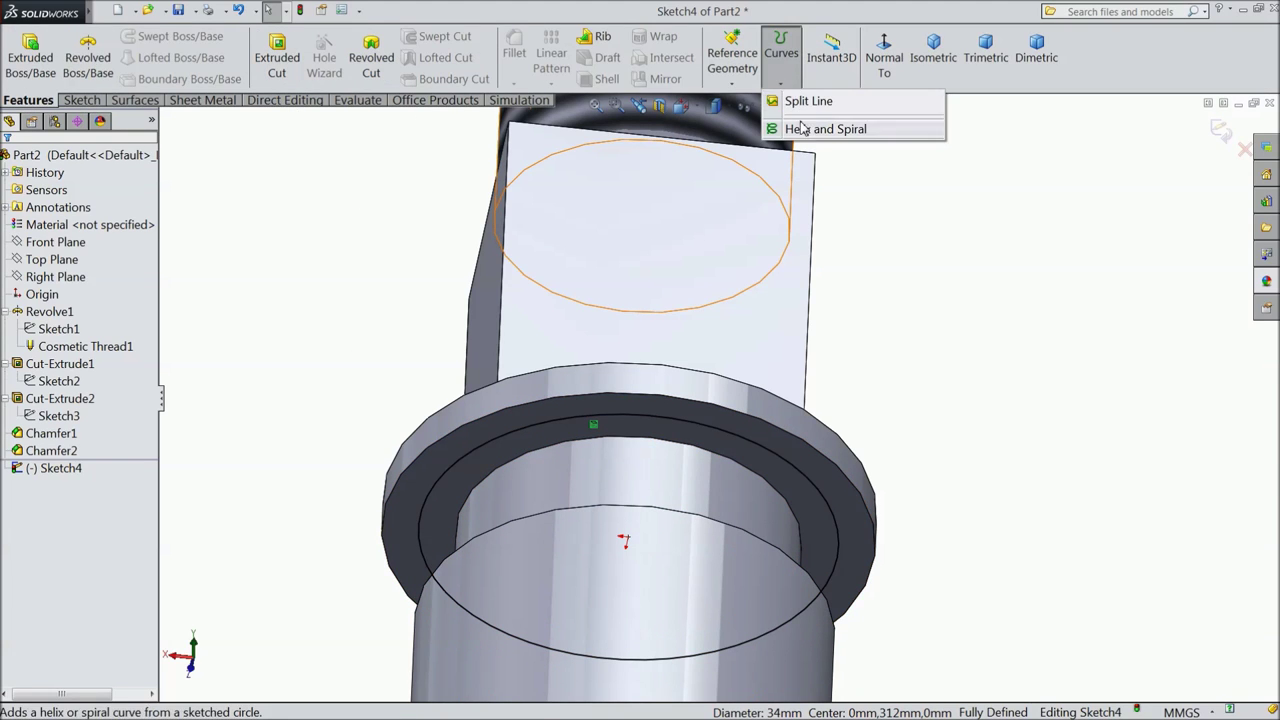
pyautogui.click(815, 128)
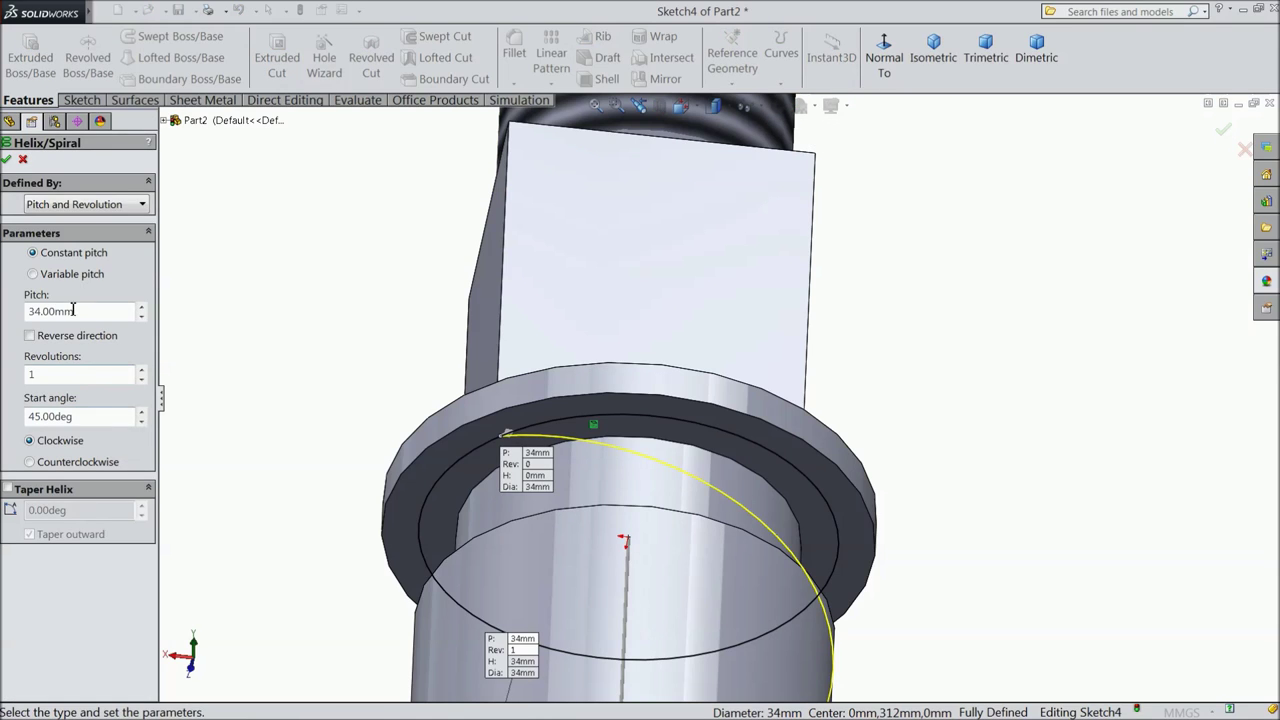
pyautogui.click(88, 205)
pyautogui.click(80, 249)
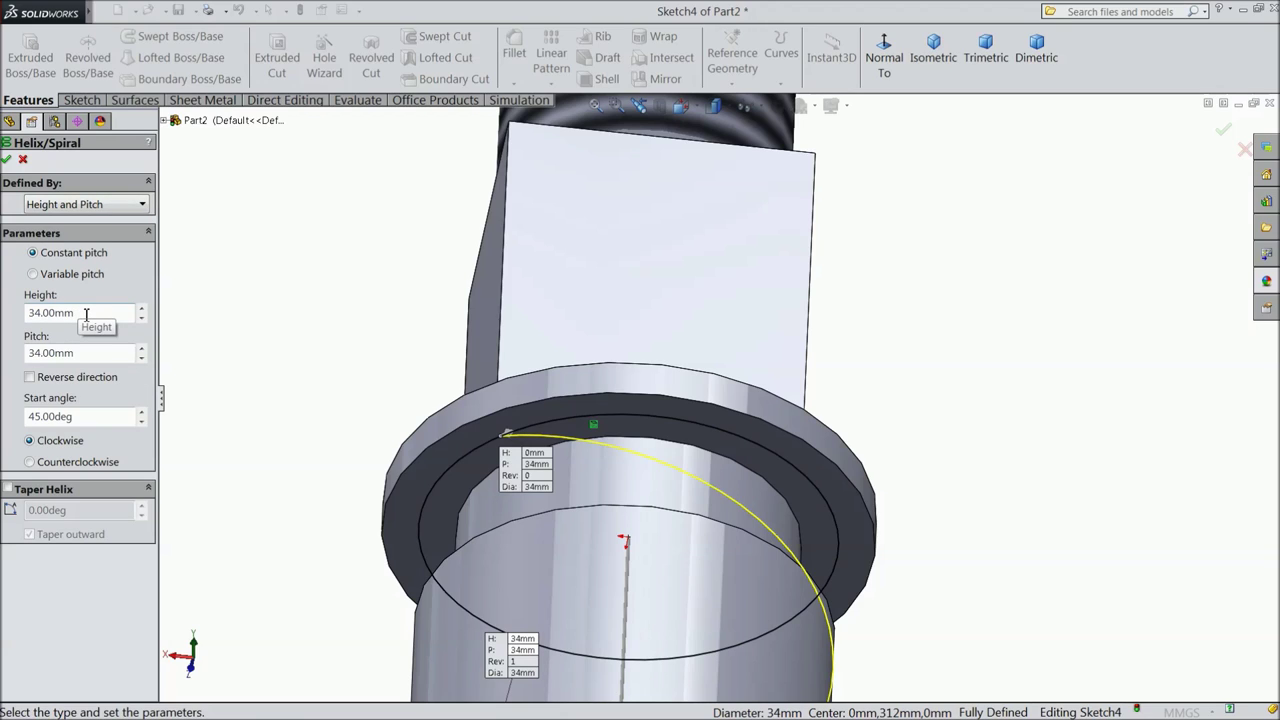
pyautogui.moveTo(86, 314); pyautogui.dragTo(13, 314)
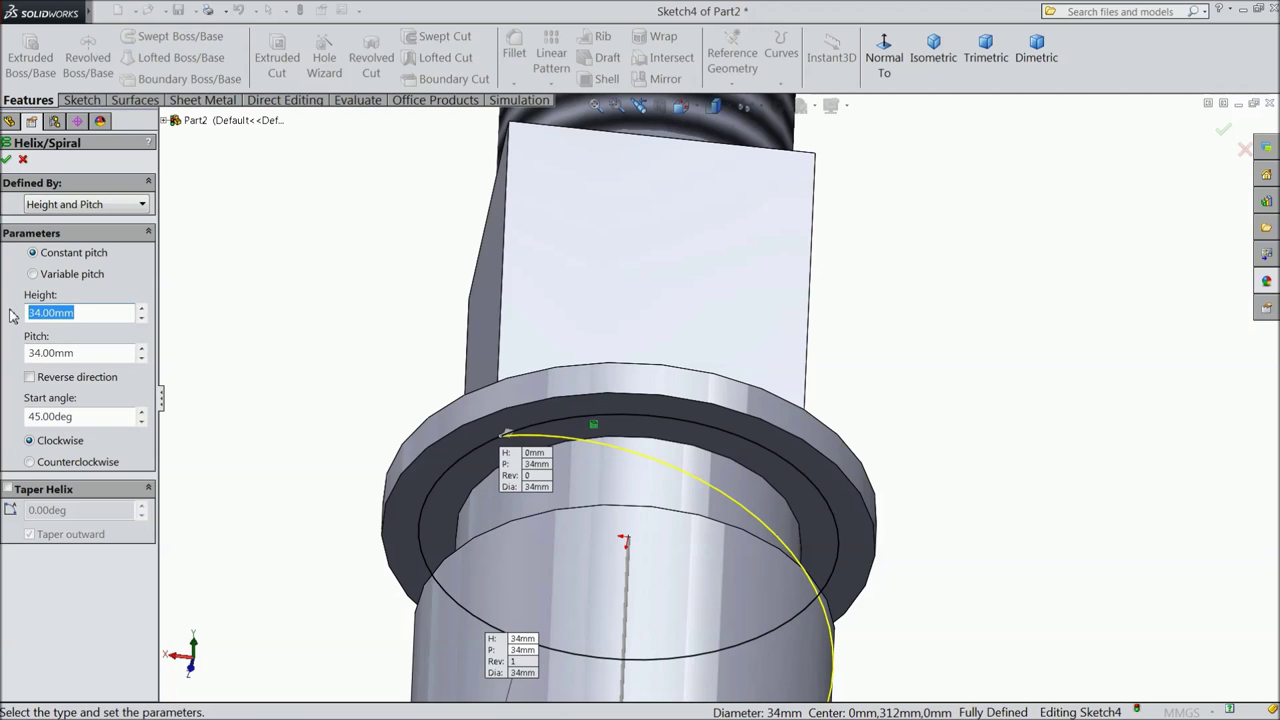
pyautogui.write('120')
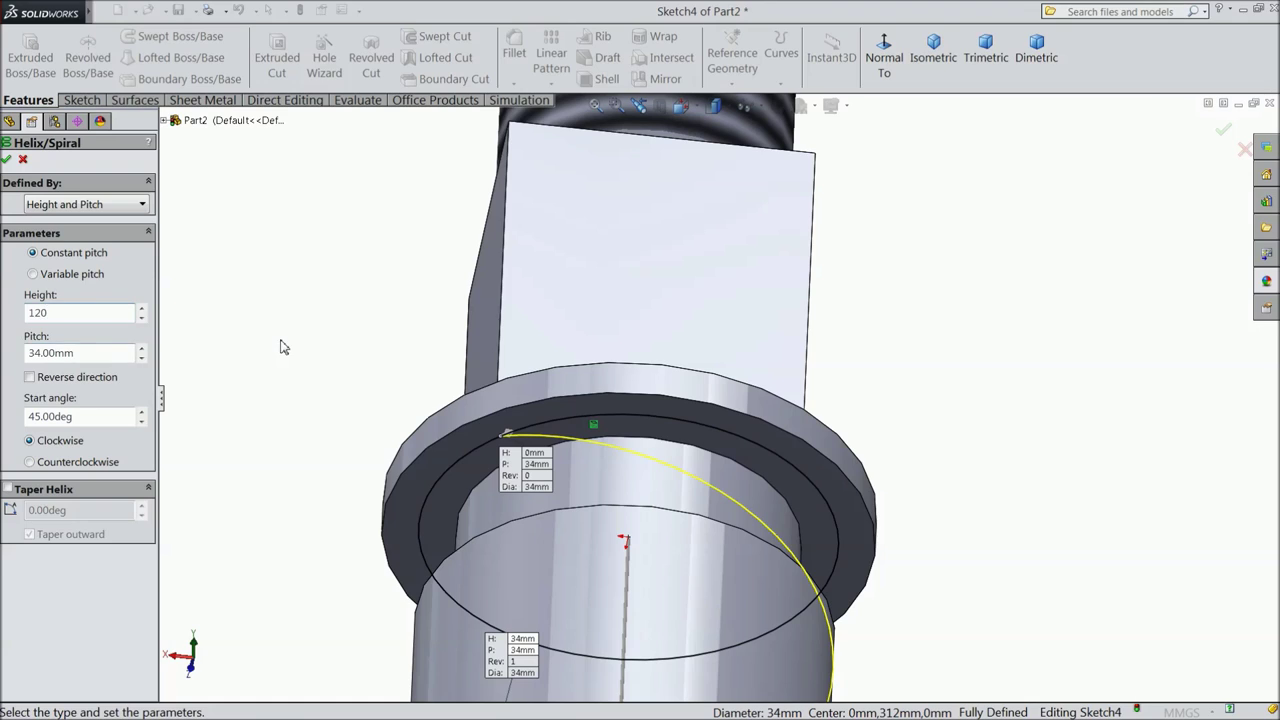
pyautogui.press('Return')
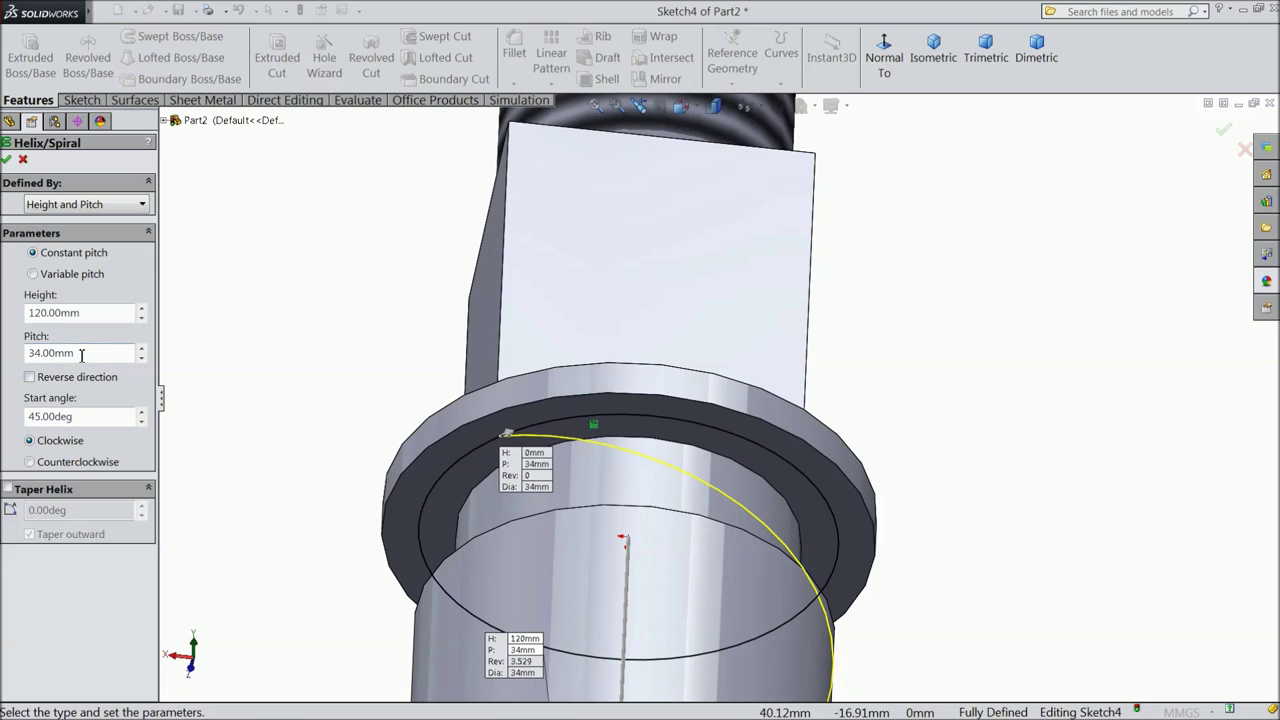
pyautogui.moveTo(81, 355); pyautogui.dragTo(27, 351)
pyautogui.write('6')
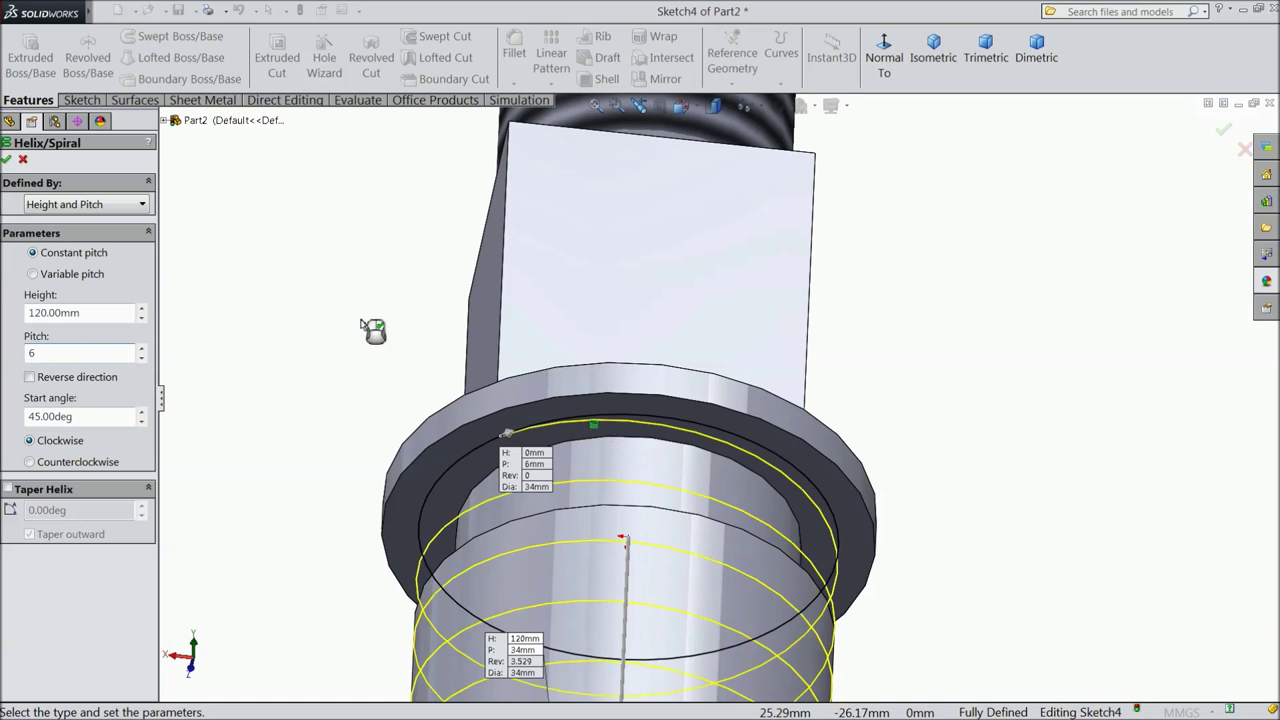
pyautogui.press('Return')
# Step: Set the helix's start angle to 0 degrees and accept the helix
pyautogui.scroll(-6, 363, 434)
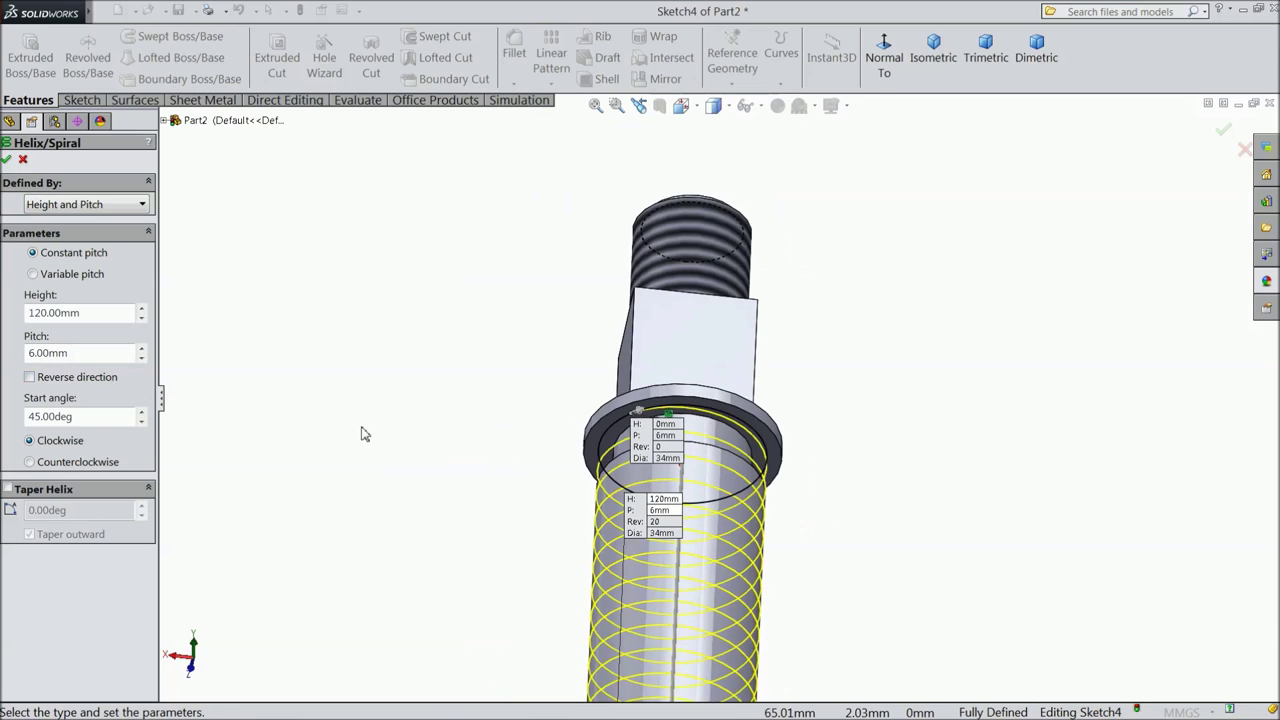
pyautogui.moveTo(589, 431); pyautogui.dragTo(503, 491, button='middle')
pyautogui.scroll(3, 703, 480)
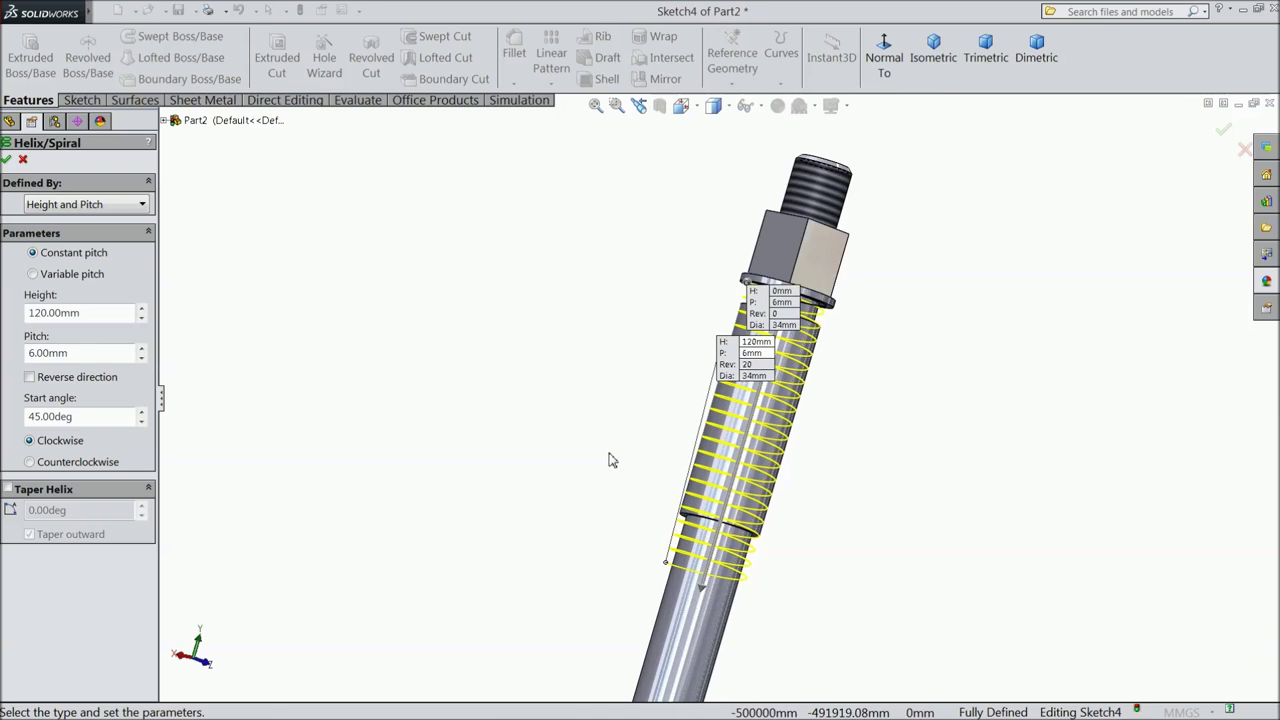
pyautogui.moveTo(75, 421); pyautogui.dragTo(2, 420)
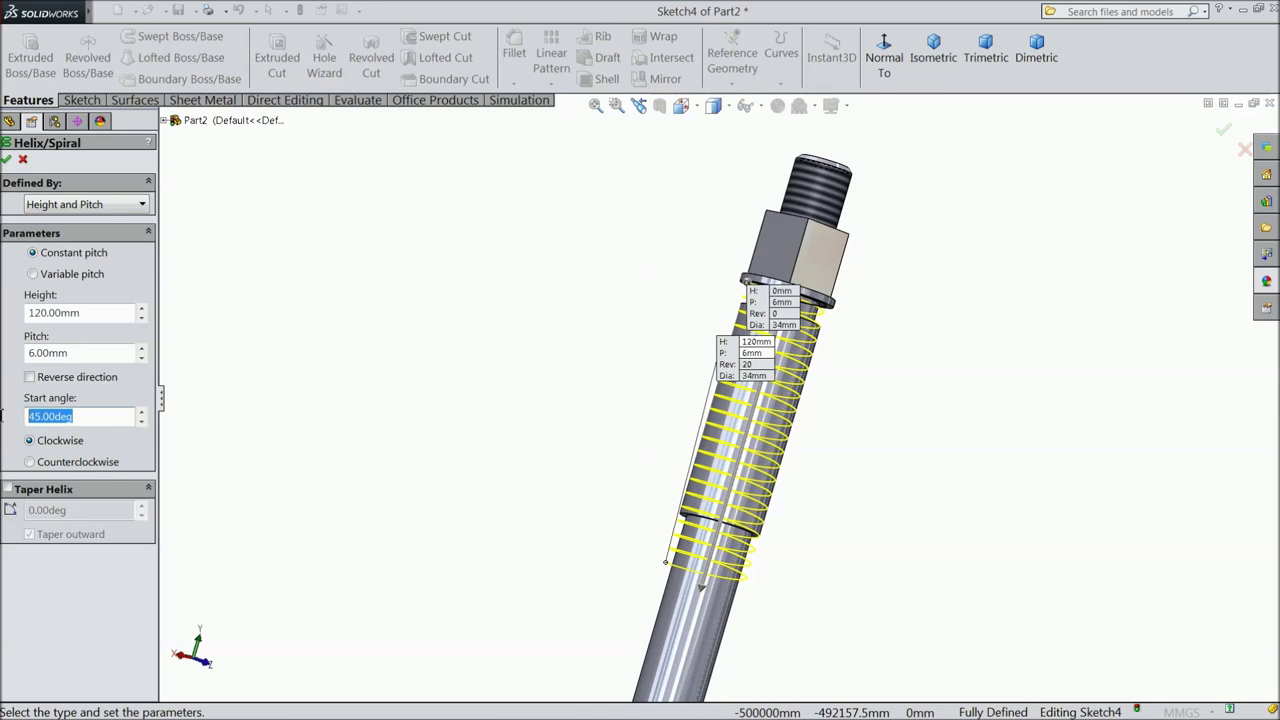
pyautogui.write('0')
pyautogui.press('Return')
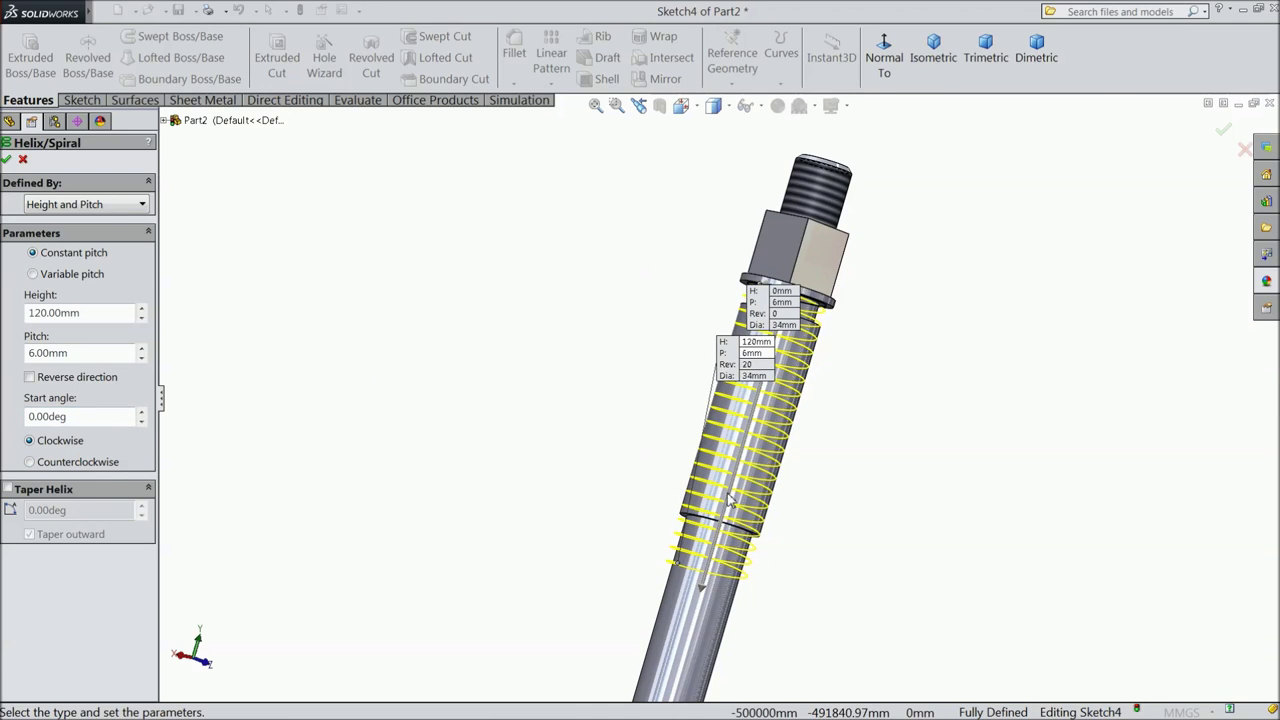
pyautogui.scroll(2, 363, 449)
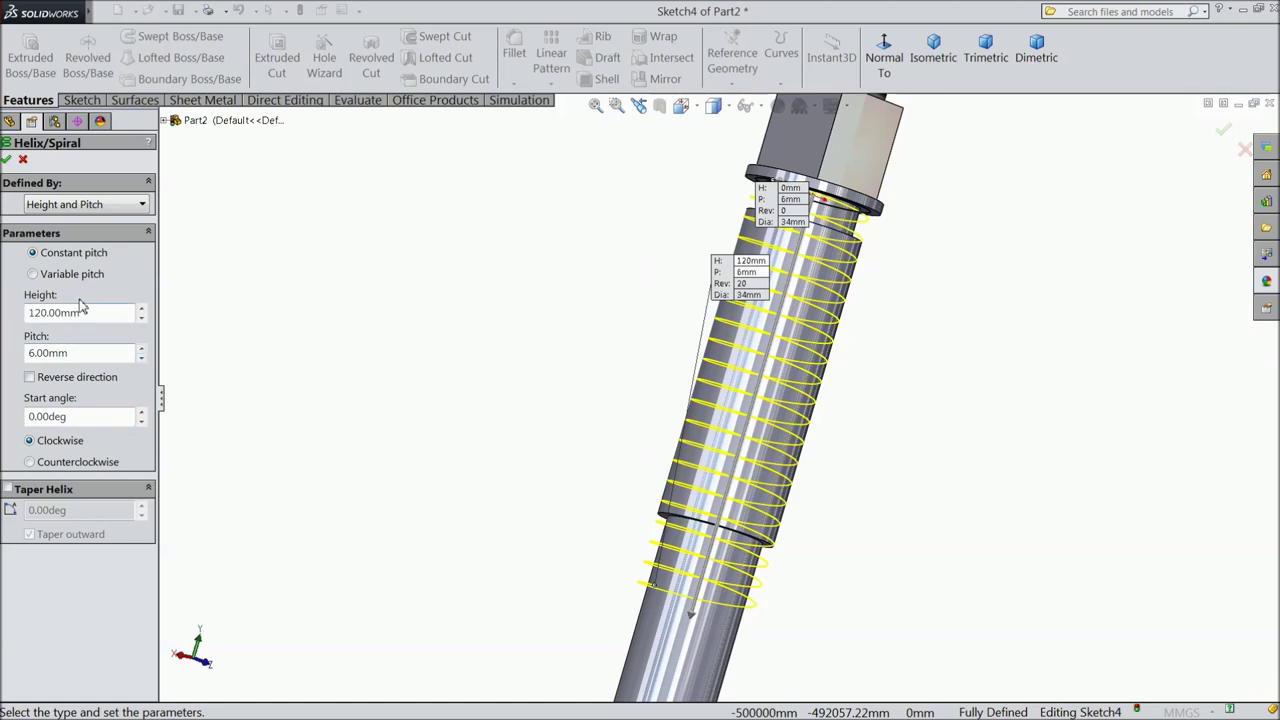
pyautogui.click(6, 160)
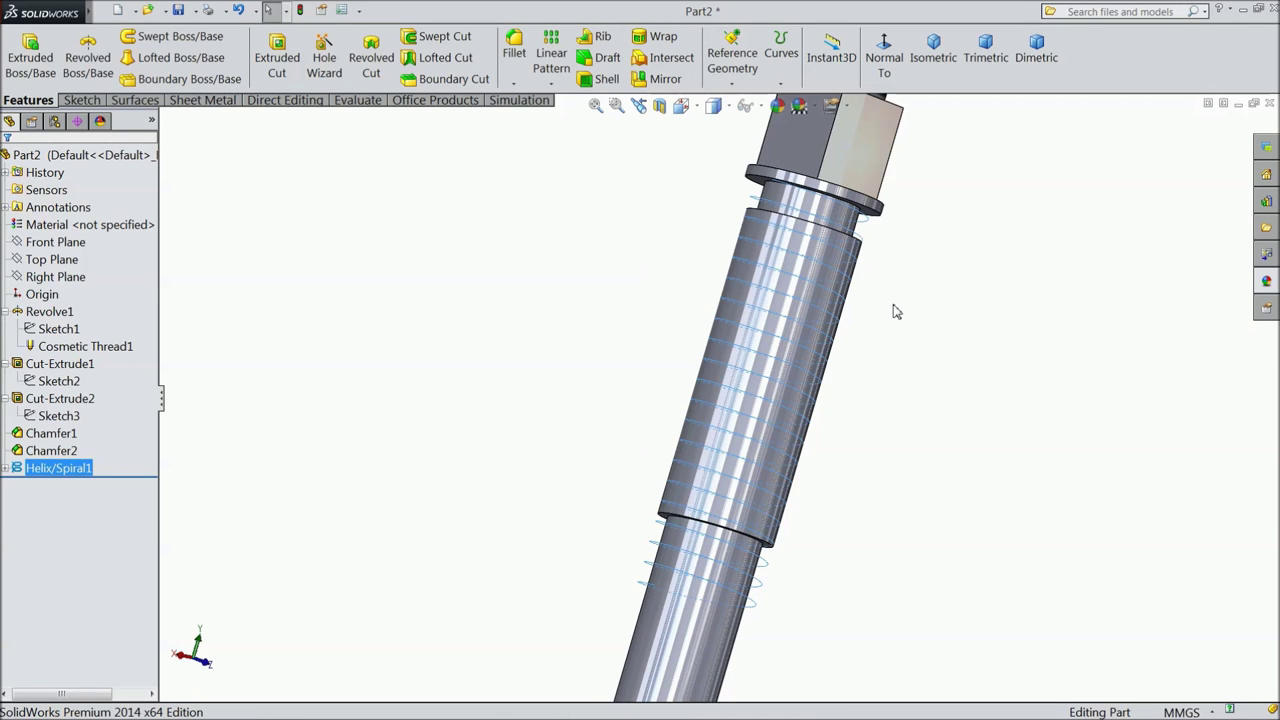
# Step: Start a sketch on the Right Plane, viewed normal to it at the helix's start below the collar
pyautogui.moveTo(896, 312); pyautogui.dragTo(686, 297, button='middle')
pyautogui.scroll(3, 631, 217)
pyautogui.scroll(-5, 617, 248)
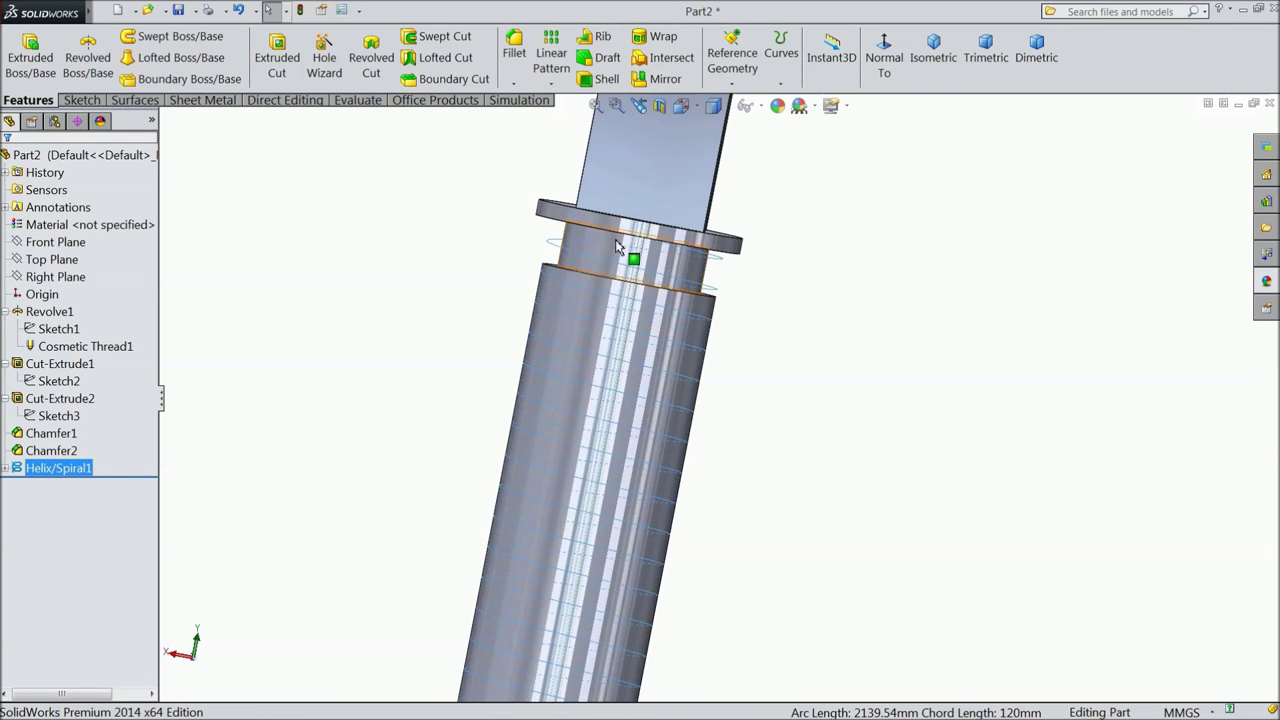
pyautogui.scroll(-3, 617, 248)
pyautogui.click(55, 276)
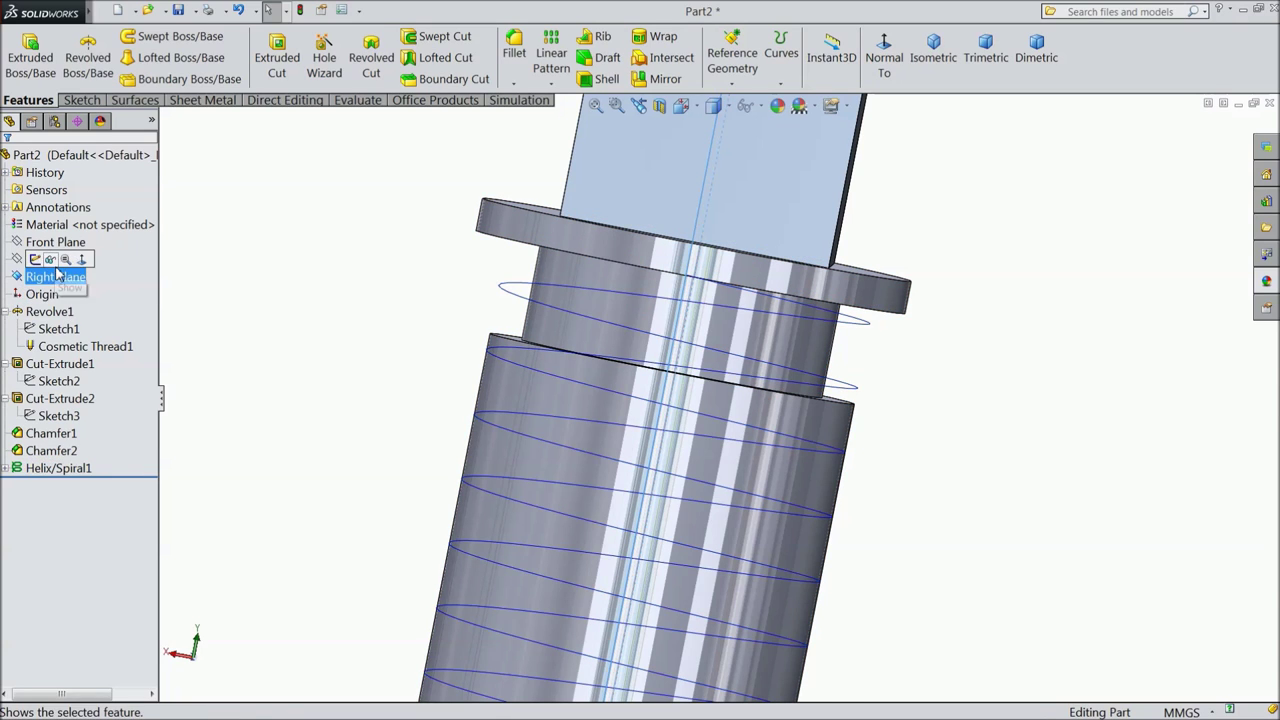
pyautogui.click(35, 259)
pyautogui.click(890, 65)
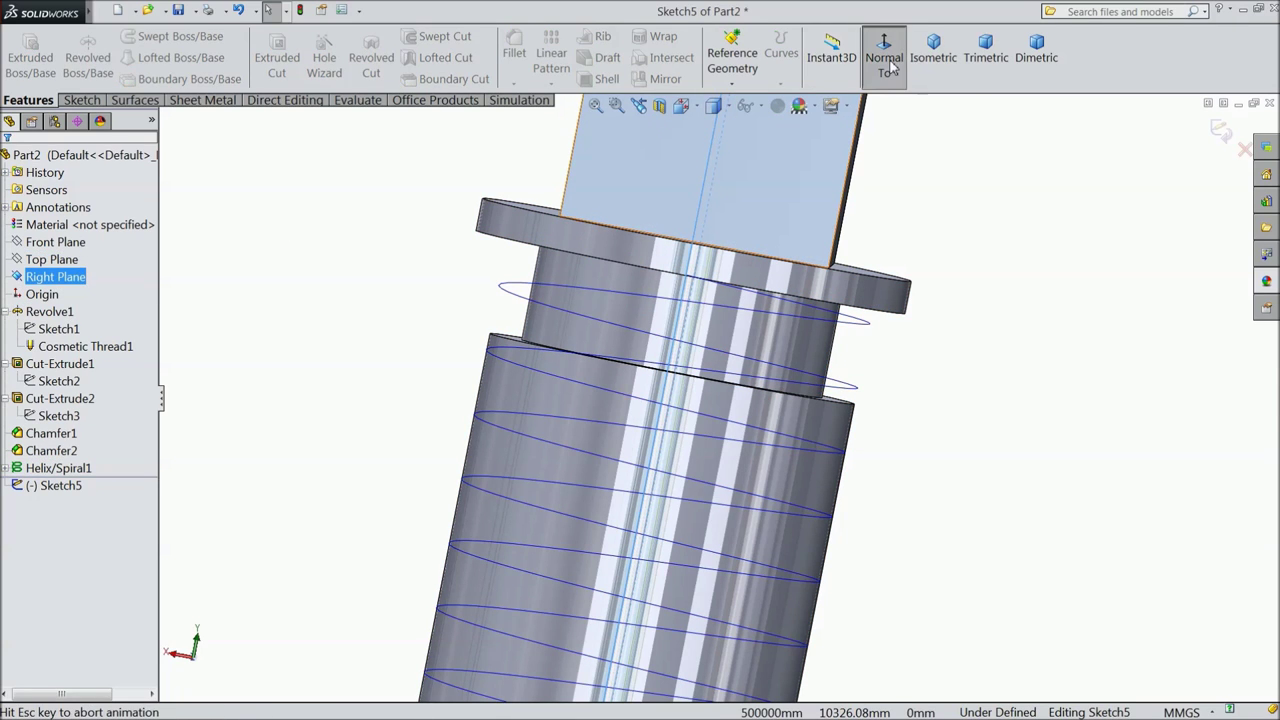
pyautogui.scroll(-5, 760, 255)
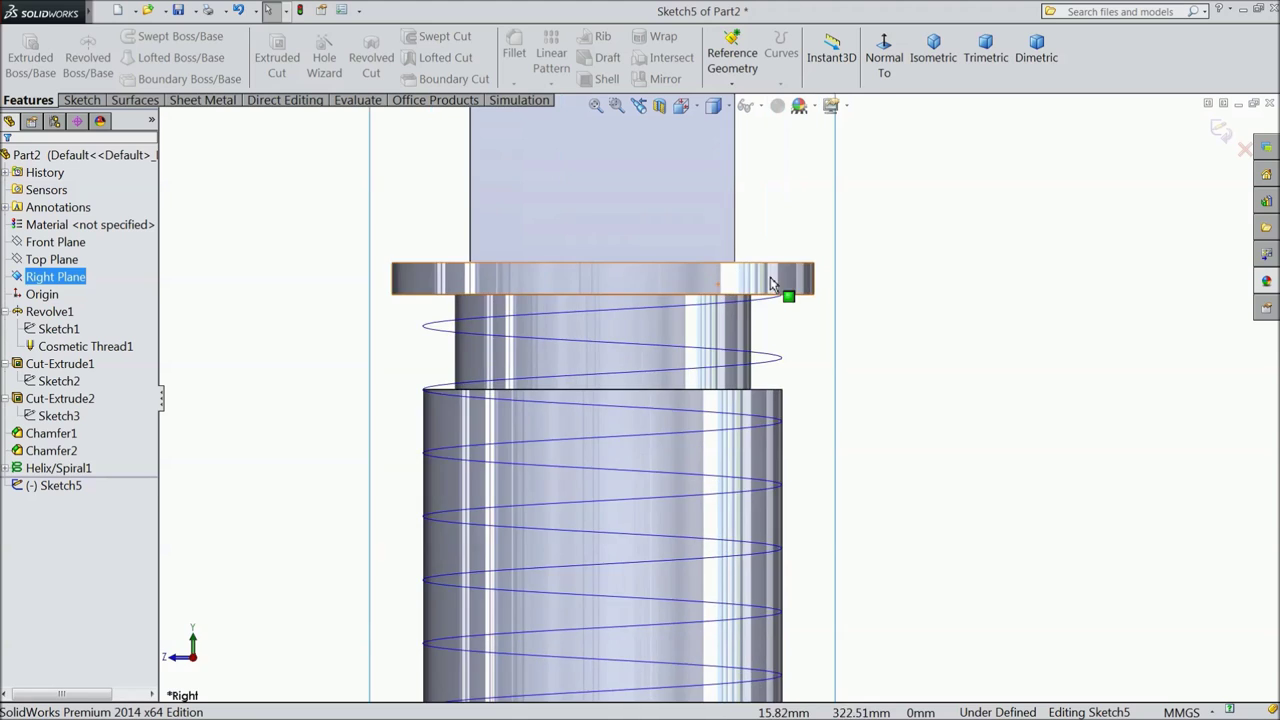
pyautogui.scroll(-3, 772, 283)
# Step: Sketch a corner rectangle about 1.9 mm wide and 2.3 mm high just outside the helix's start, below the collar
pyautogui.click(84, 100)
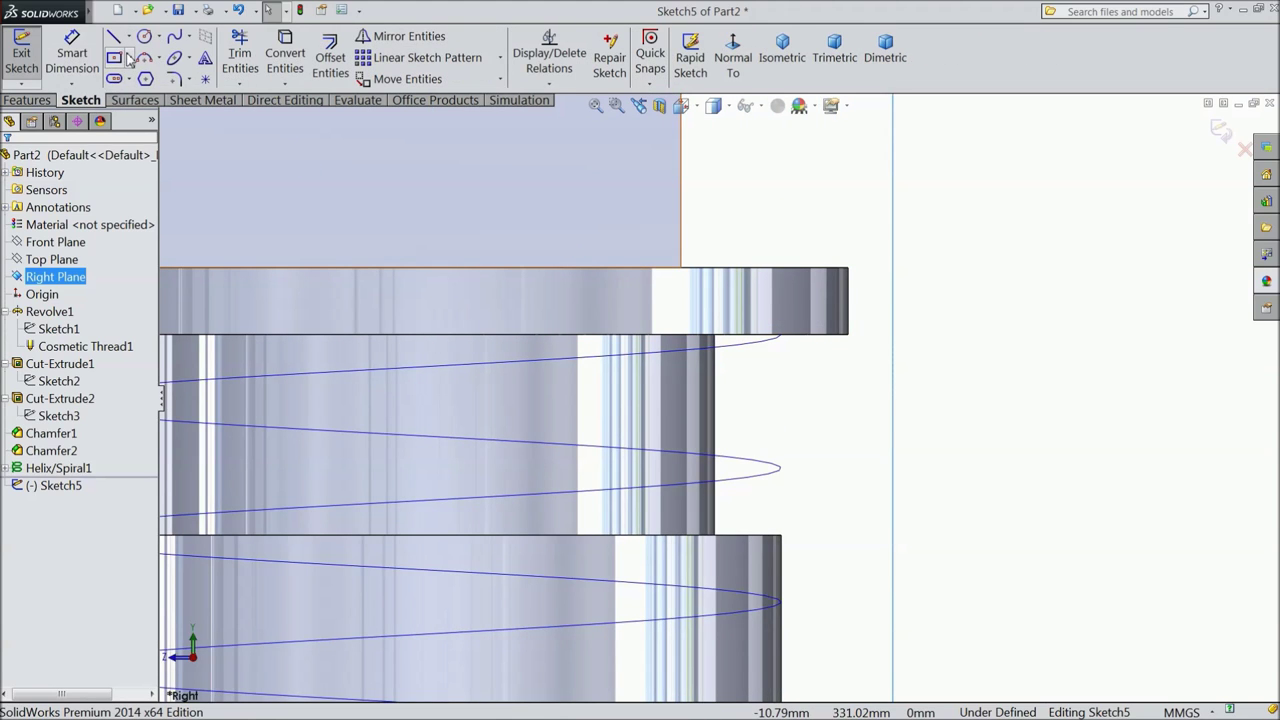
pyautogui.click(129, 57)
pyautogui.click(168, 77)
pyautogui.scroll(-4, 745, 360)
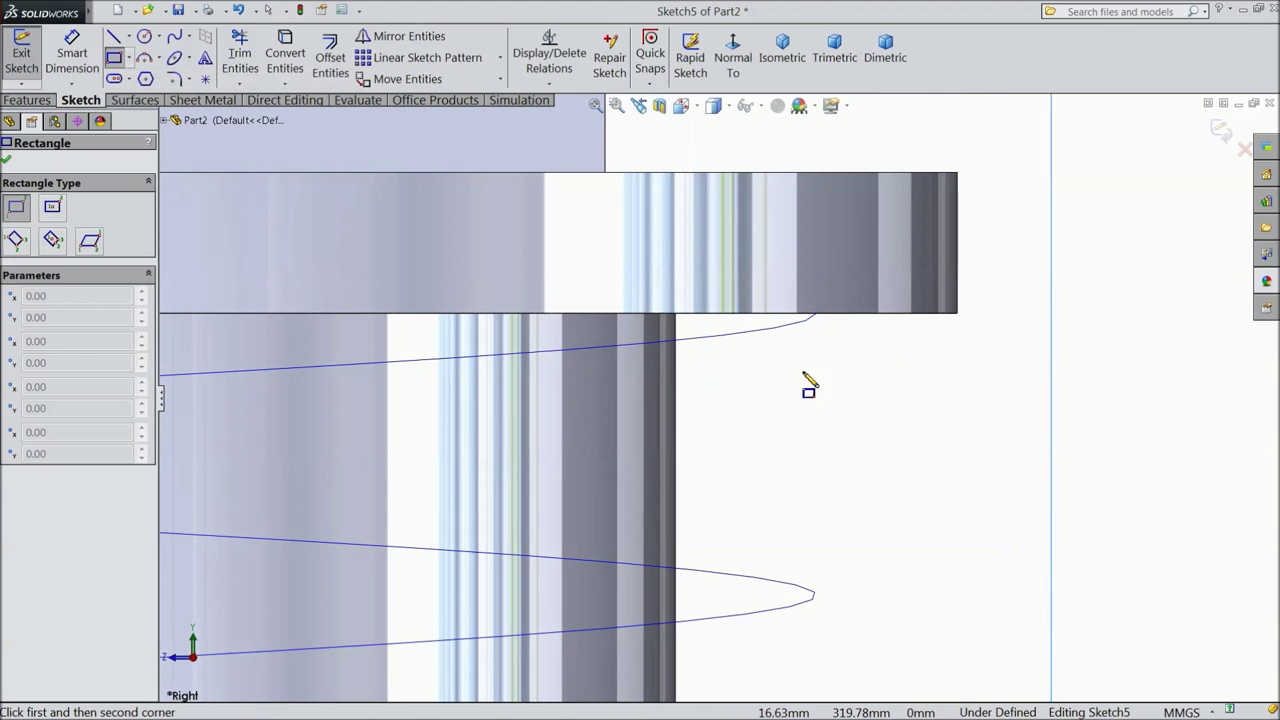
pyautogui.click(848, 369)
pyautogui.click(936, 475)
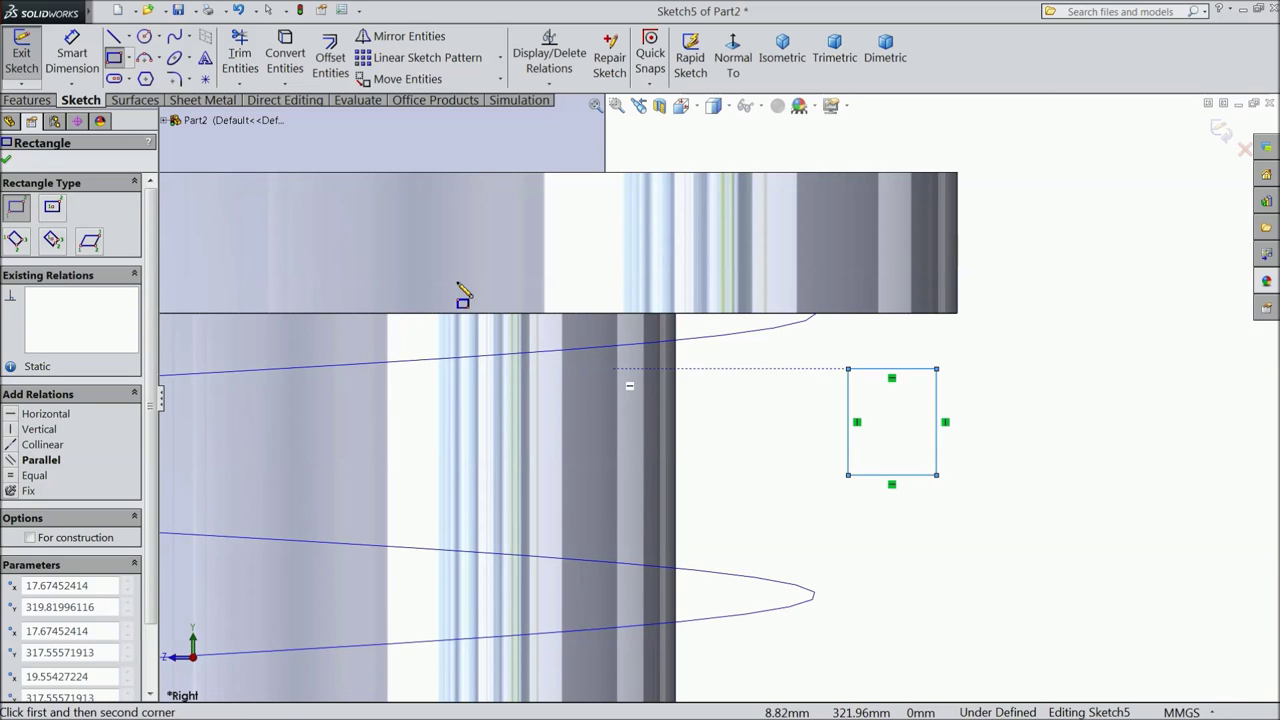
# Step: Dimension the rectangle's upper edge to 3 mm
pyautogui.click(72, 55)
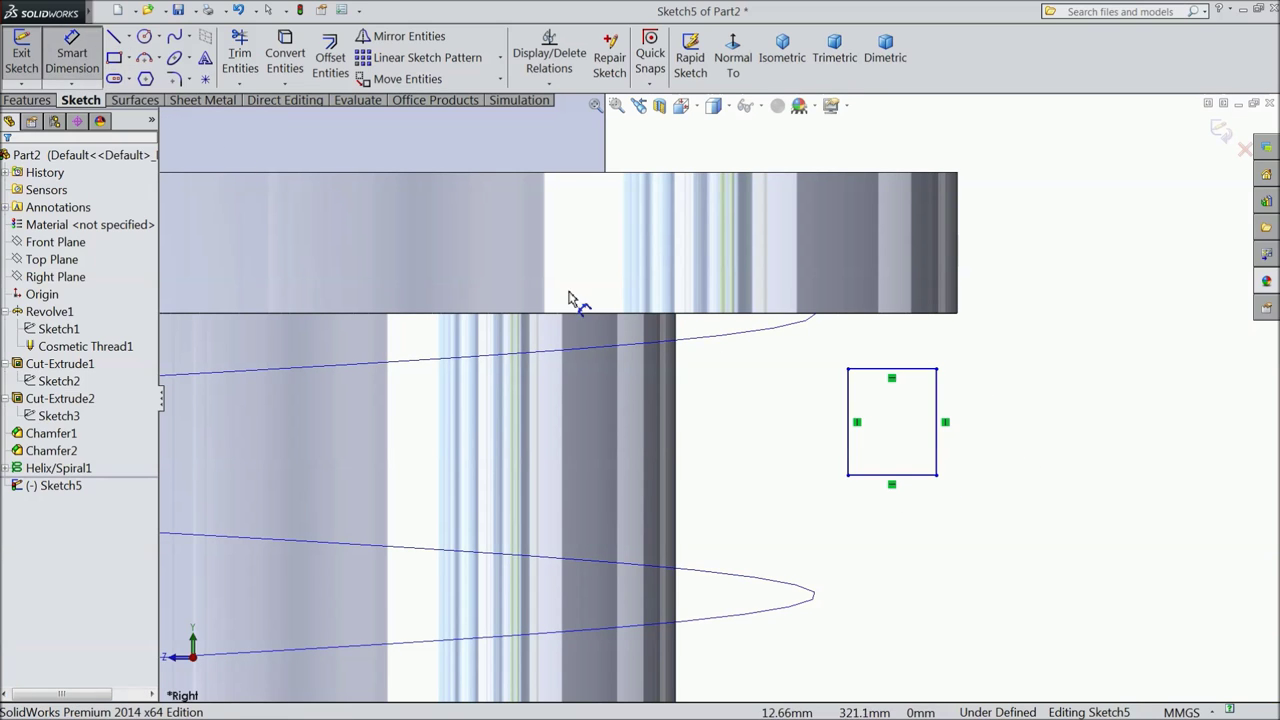
pyautogui.click(897, 377)
pyautogui.click(897, 343)
pyautogui.write('3')
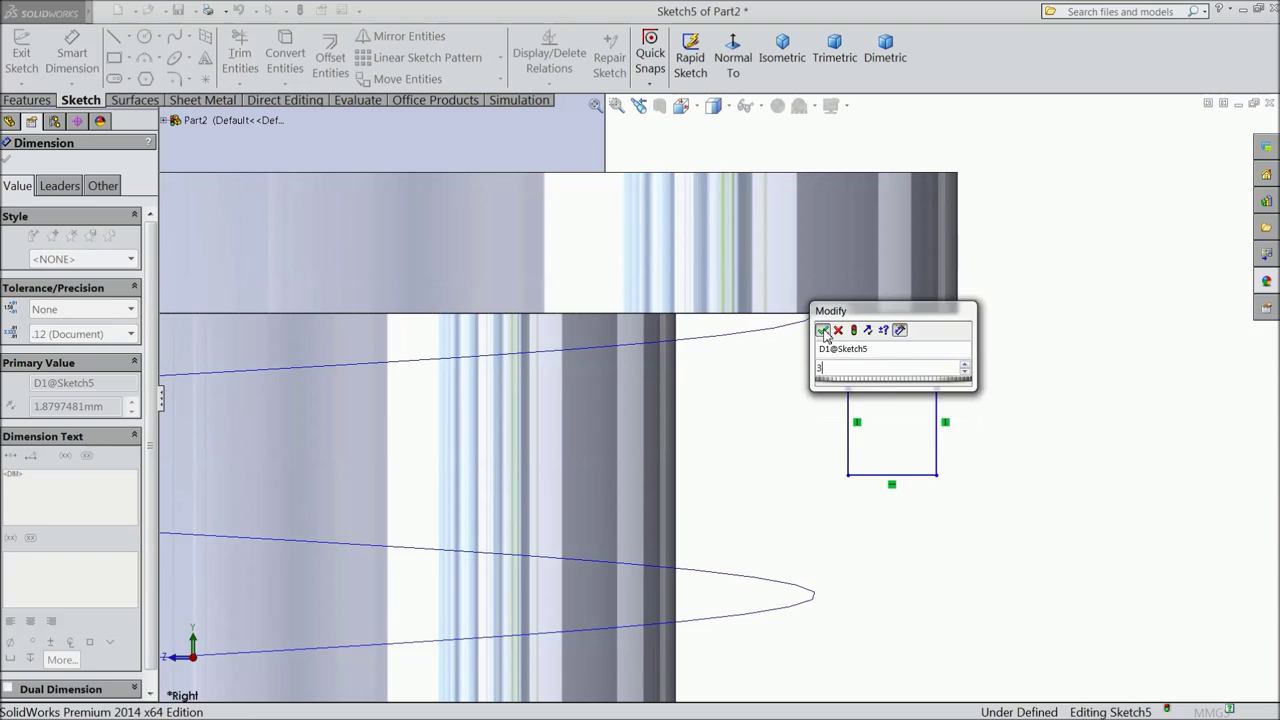
pyautogui.click(822, 330)
pyautogui.press('Escape')
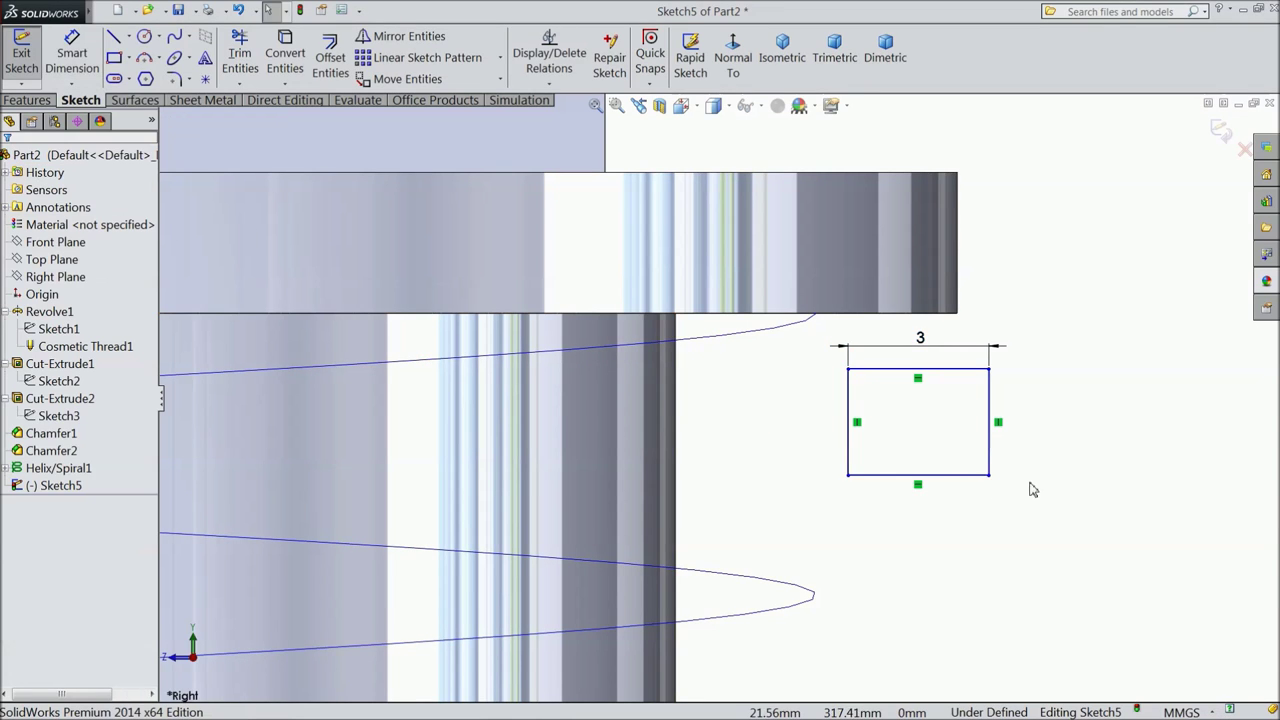
# Step: Make the rectangle's outer vertical side equal in length to its upper edge
pyautogui.click(989, 428)
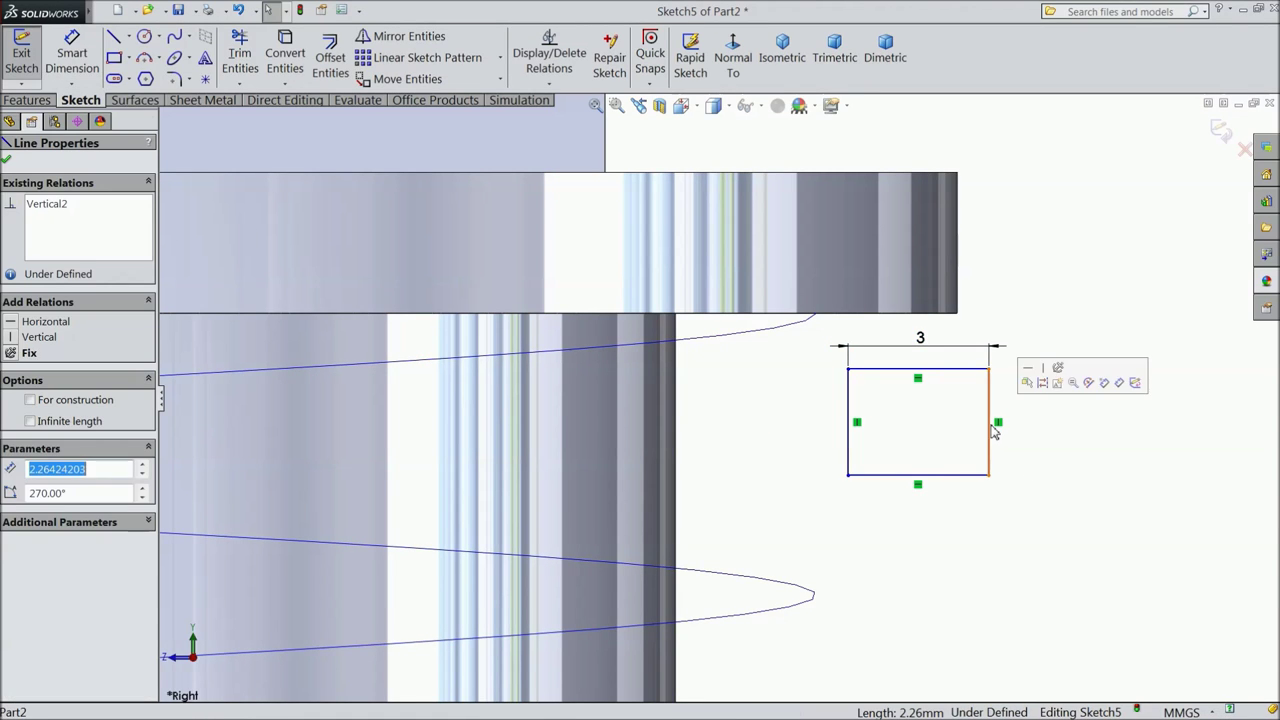
pyautogui.keyDown('ctrl'); pyautogui.click(941, 370); pyautogui.keyUp('ctrl')
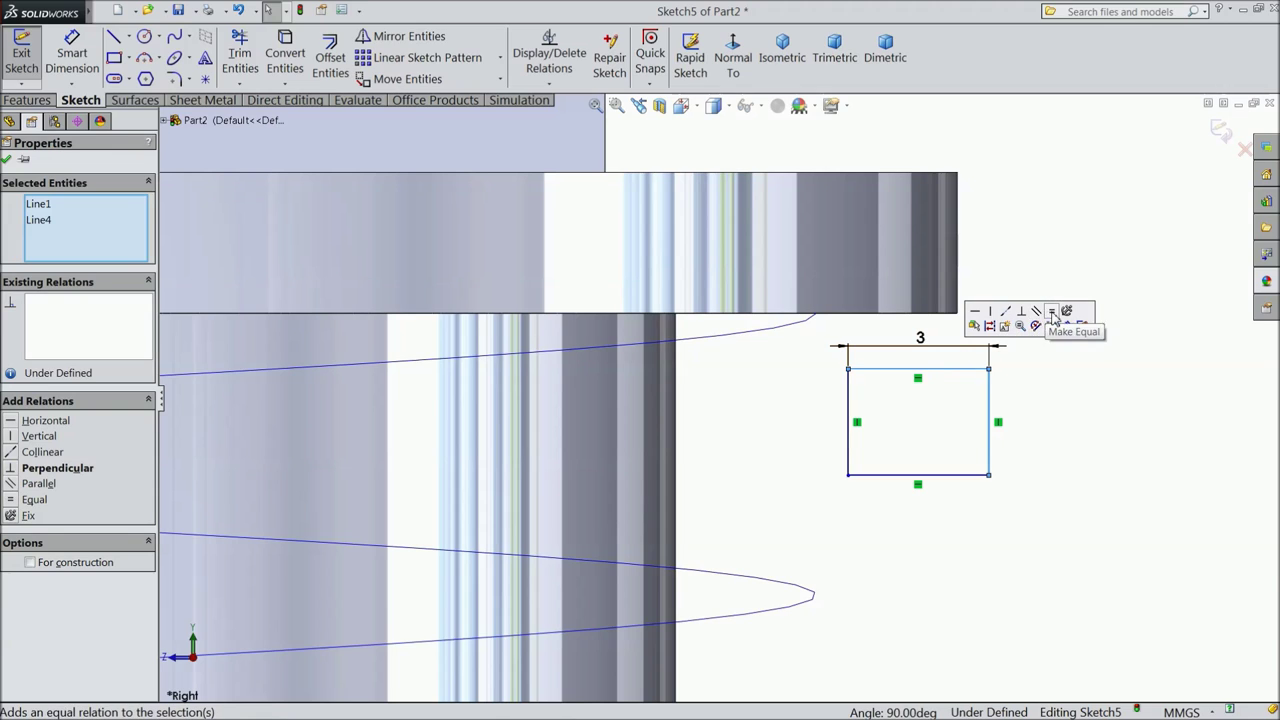
pyautogui.click(1052, 313)
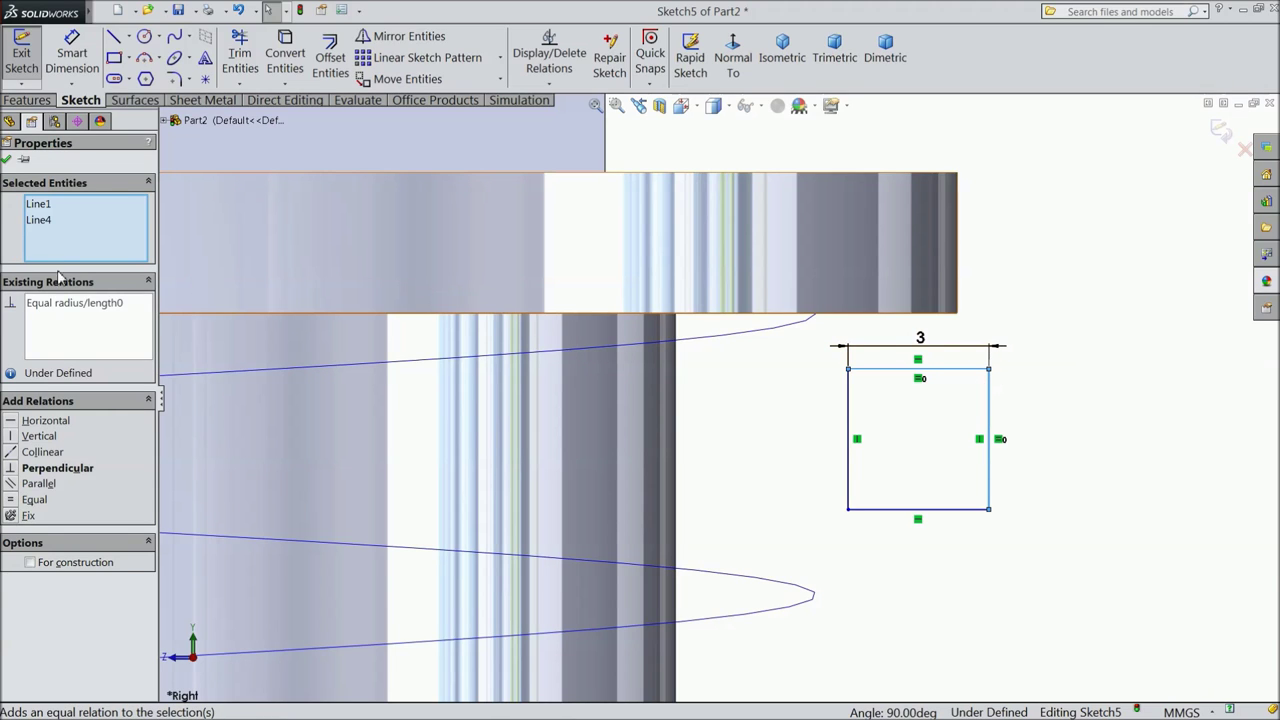
pyautogui.click(6, 159)
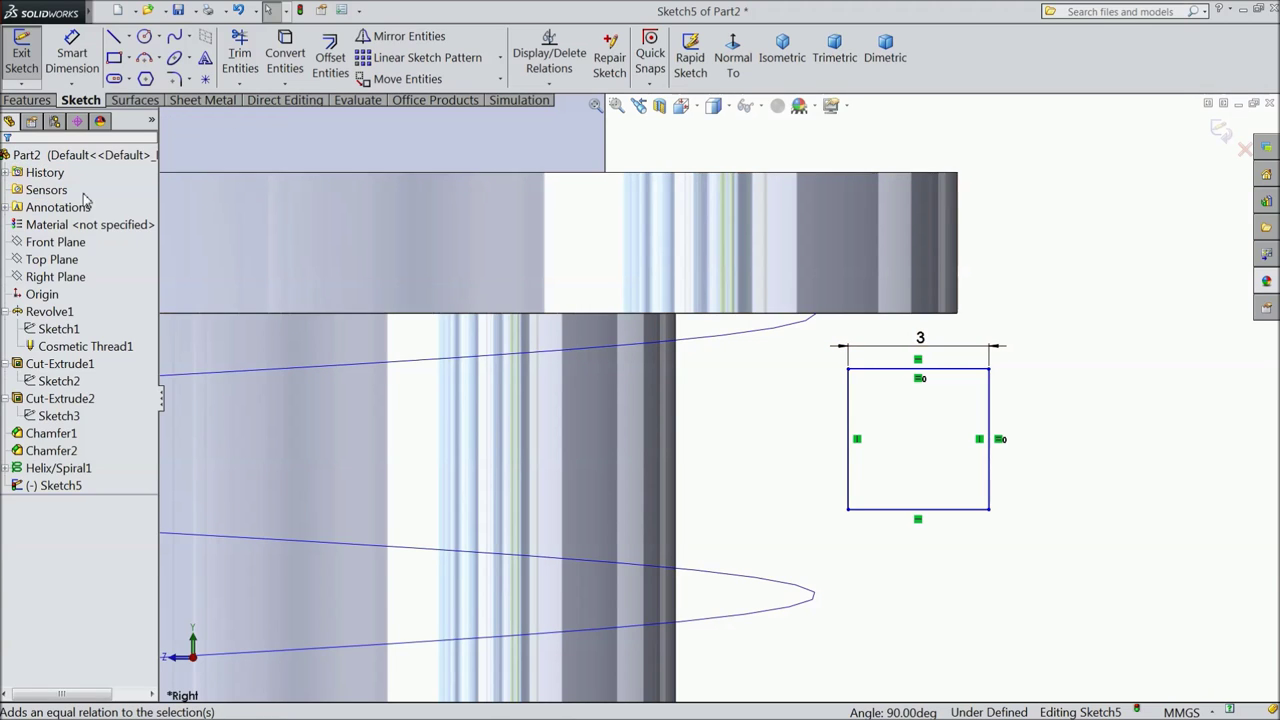
pyautogui.click(989, 370)
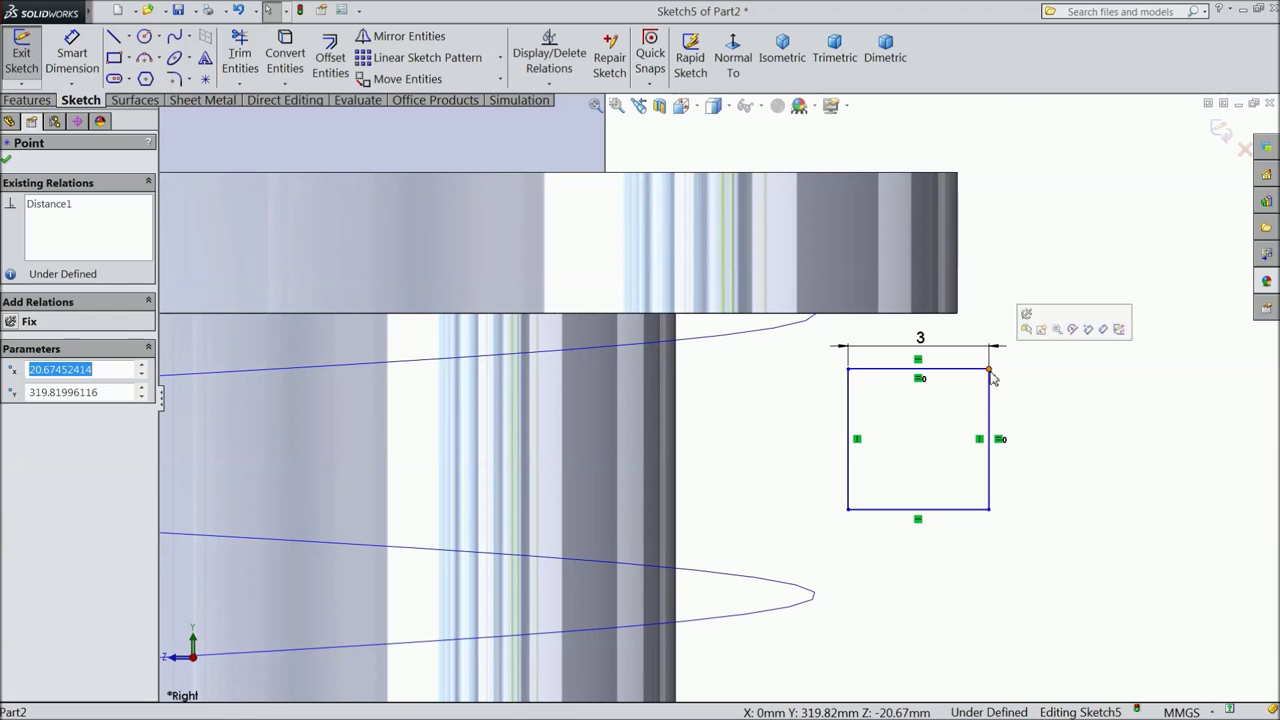
pyautogui.keyDown('ctrl'); pyautogui.click(817, 318); pyautogui.keyUp('ctrl')
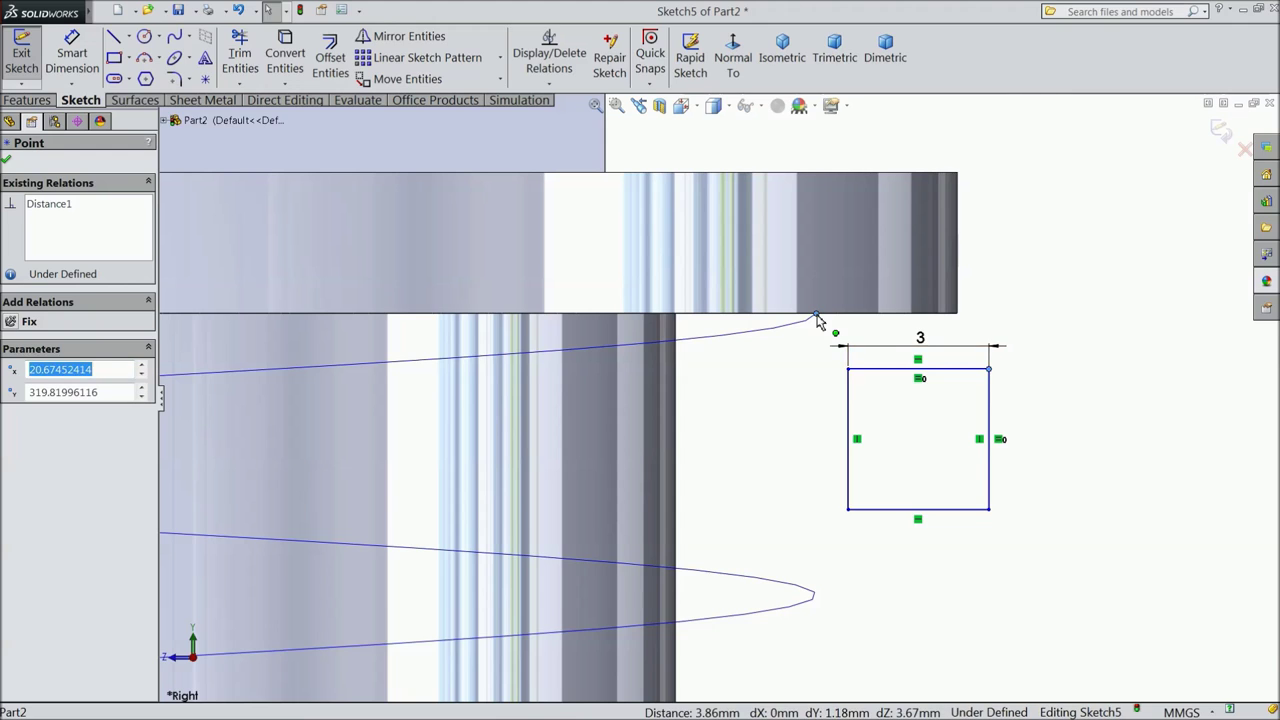
pyautogui.click(812, 362)
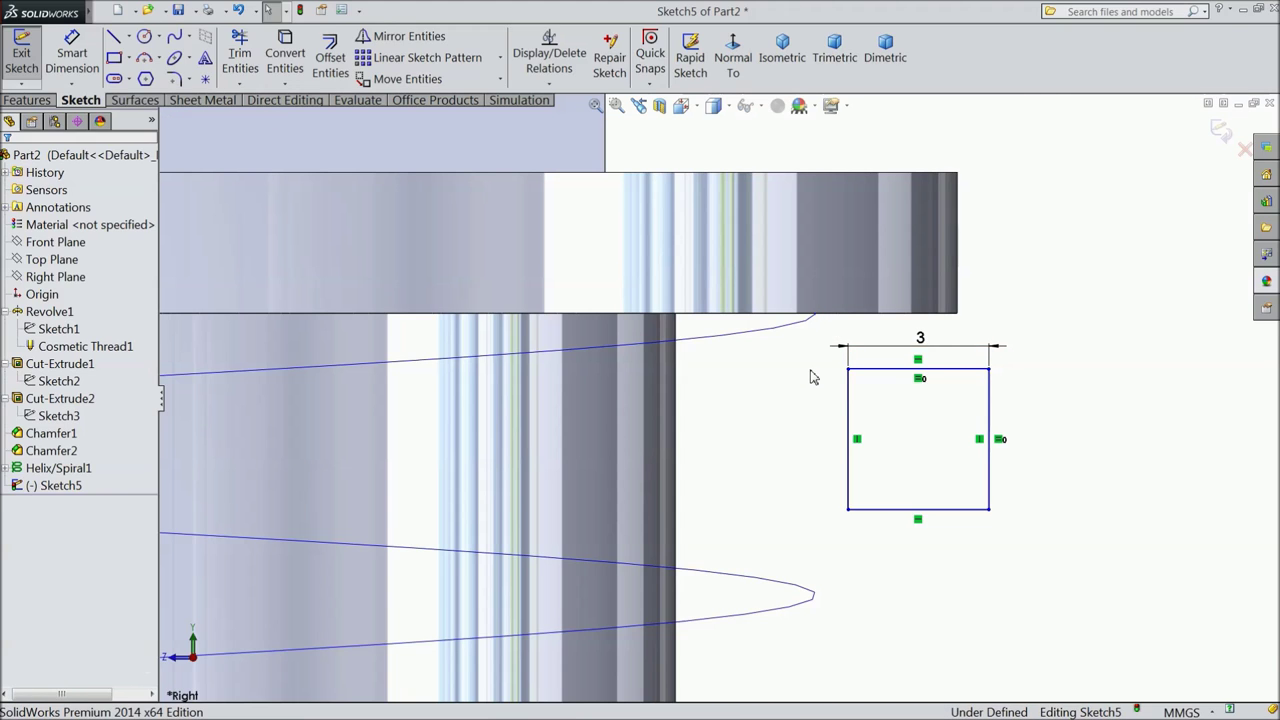
# Step: Add a Pierce relation between the square's upper outer corner and the helix, and finish the sketch
pyautogui.click(991, 374)
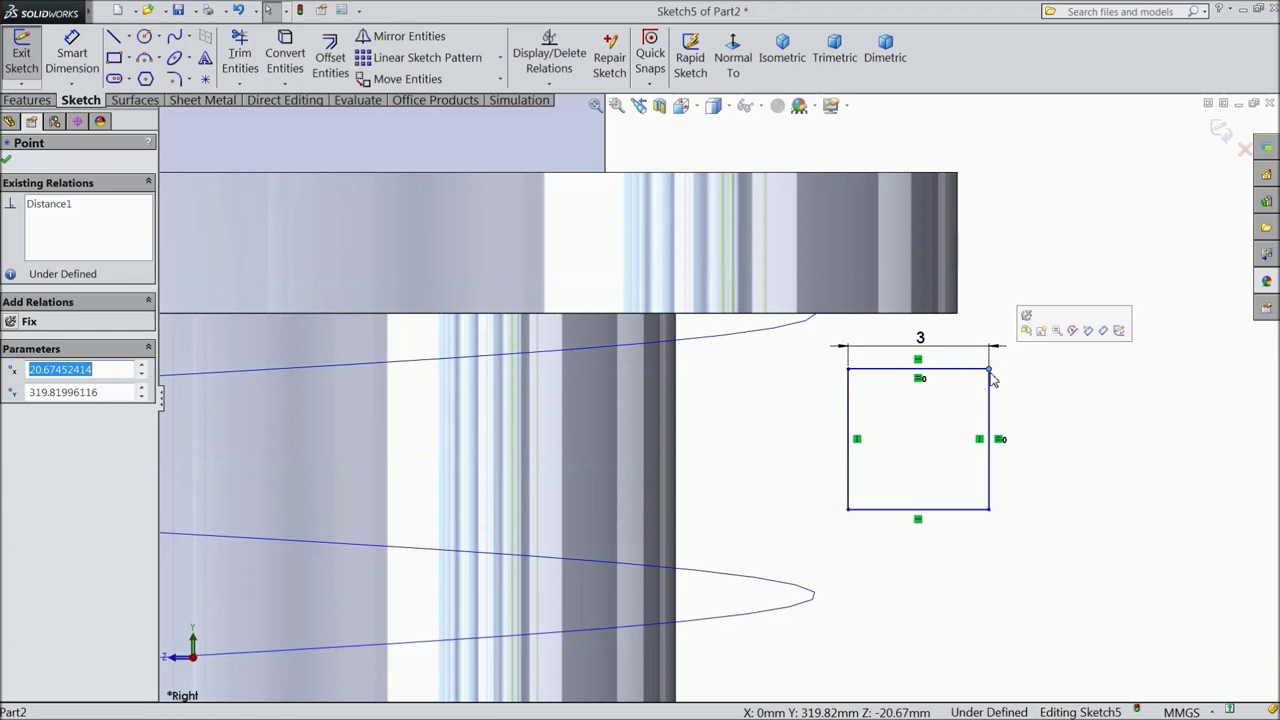
pyautogui.keyDown('ctrl'); pyautogui.click(757, 336); pyautogui.keyUp('ctrl')
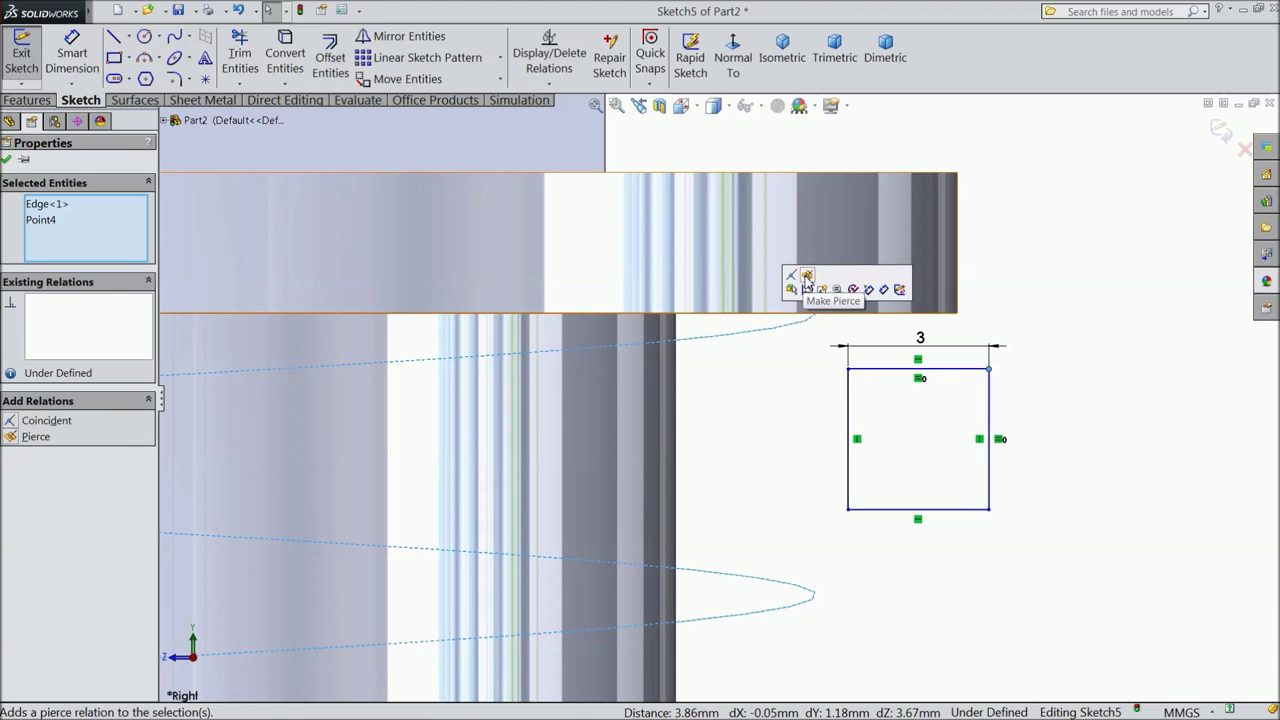
pyautogui.click(807, 276)
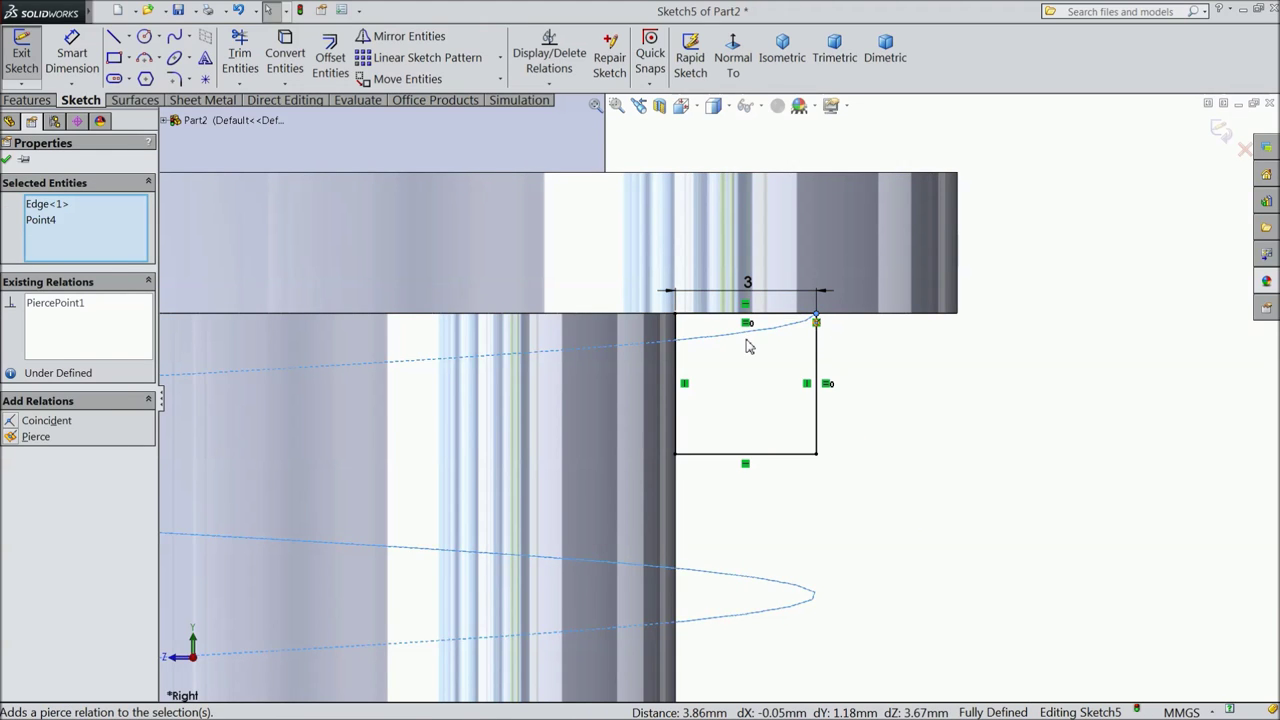
pyautogui.scroll(3, 812, 378)
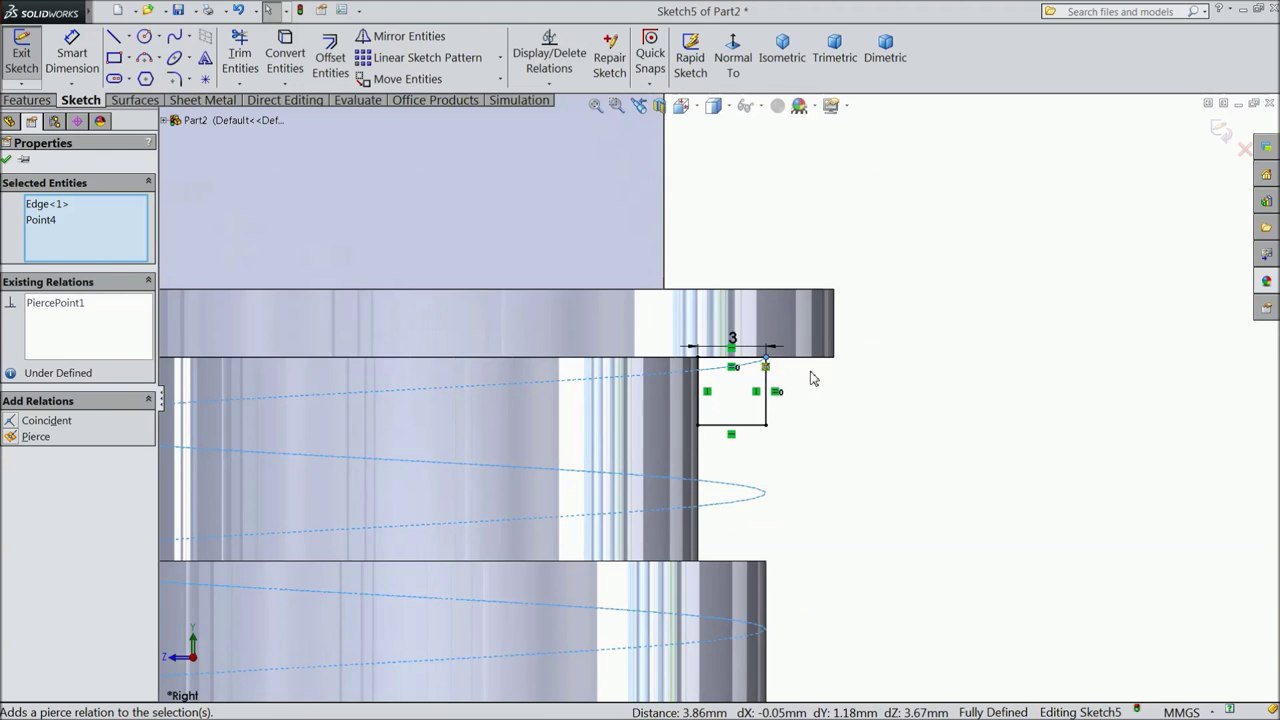
pyautogui.click(1220, 131)
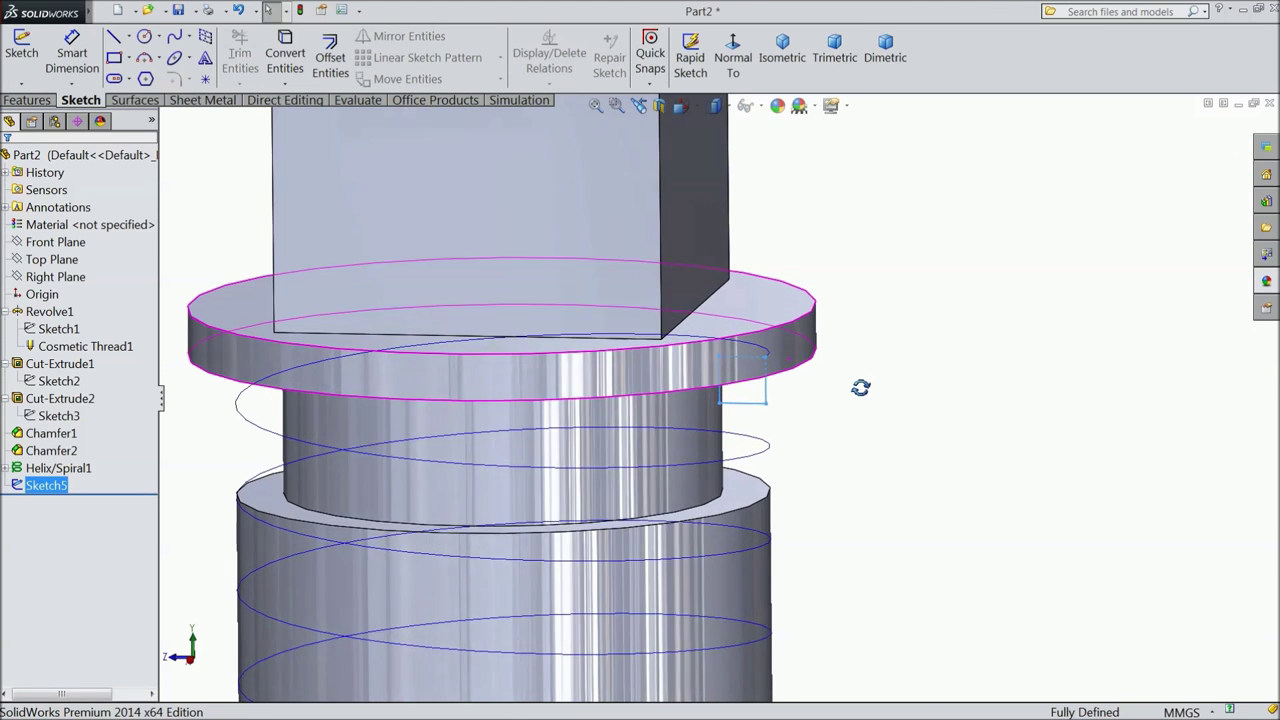
# Step: Create a swept cut using the square sketch as the profile and the helix as the path
pyautogui.click(42, 104)
pyautogui.click(437, 37)
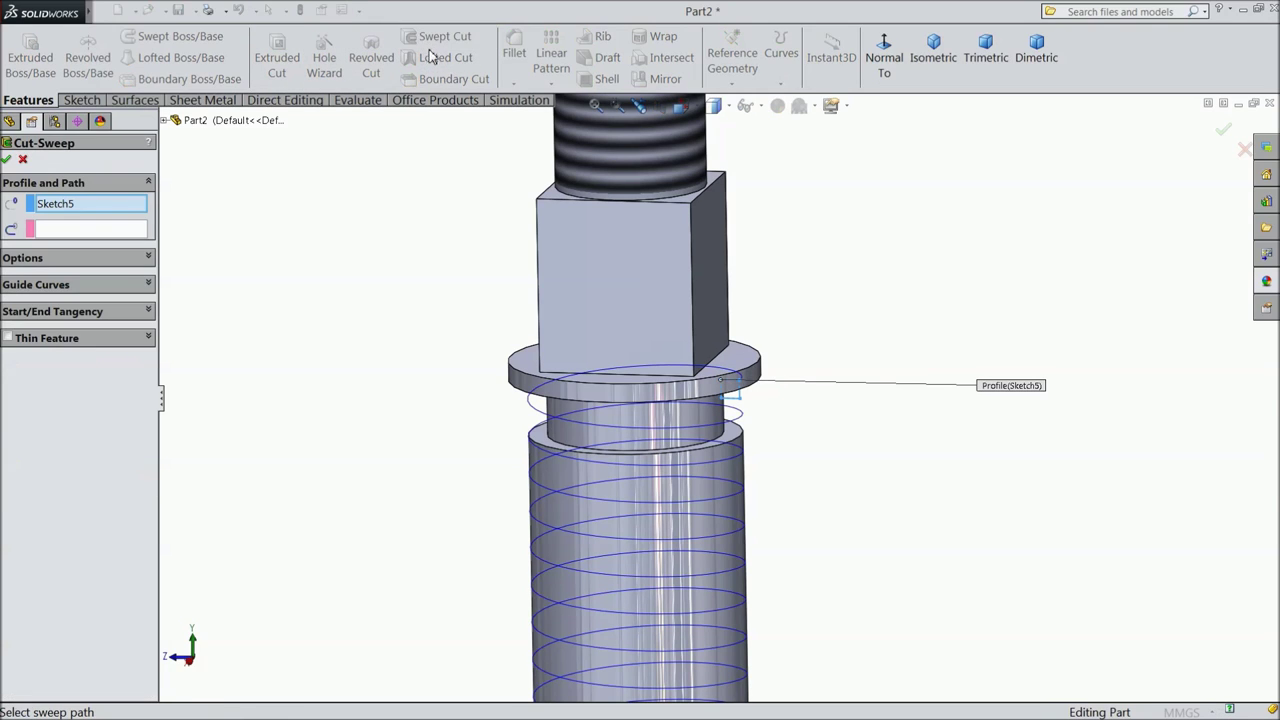
pyautogui.click(100, 232)
pyautogui.scroll(-3, 757, 486)
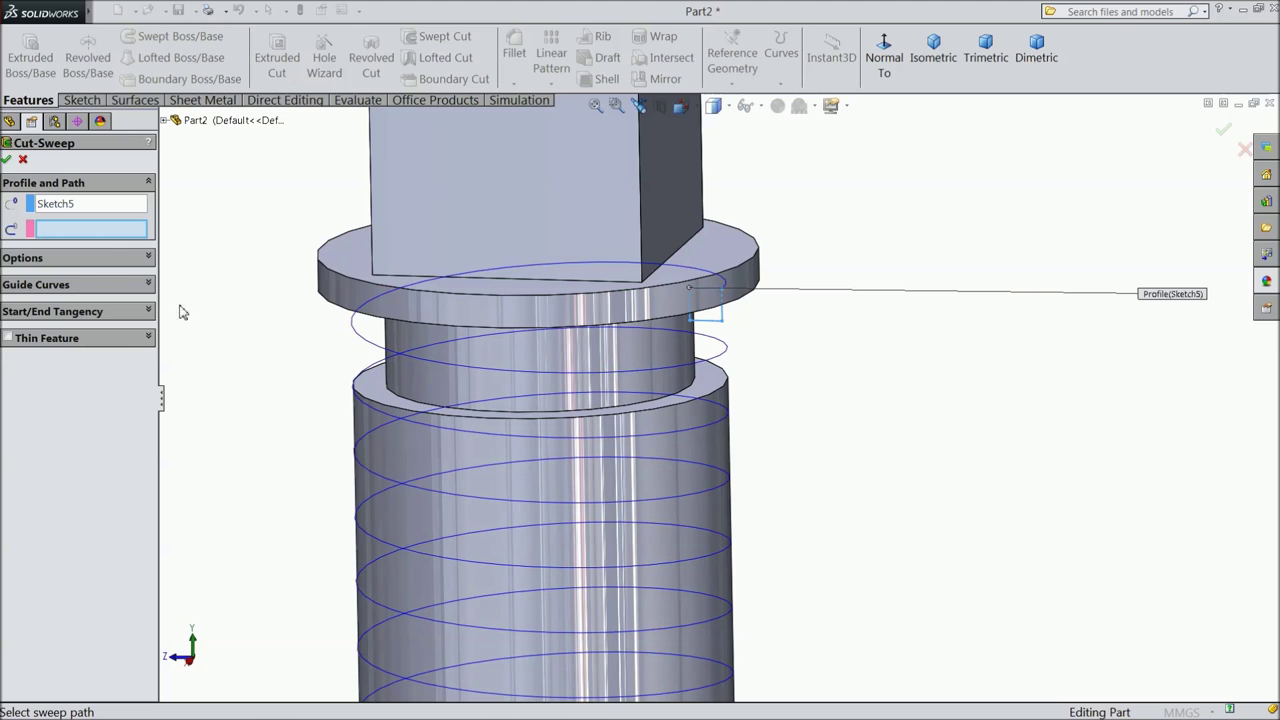
pyautogui.click(369, 349)
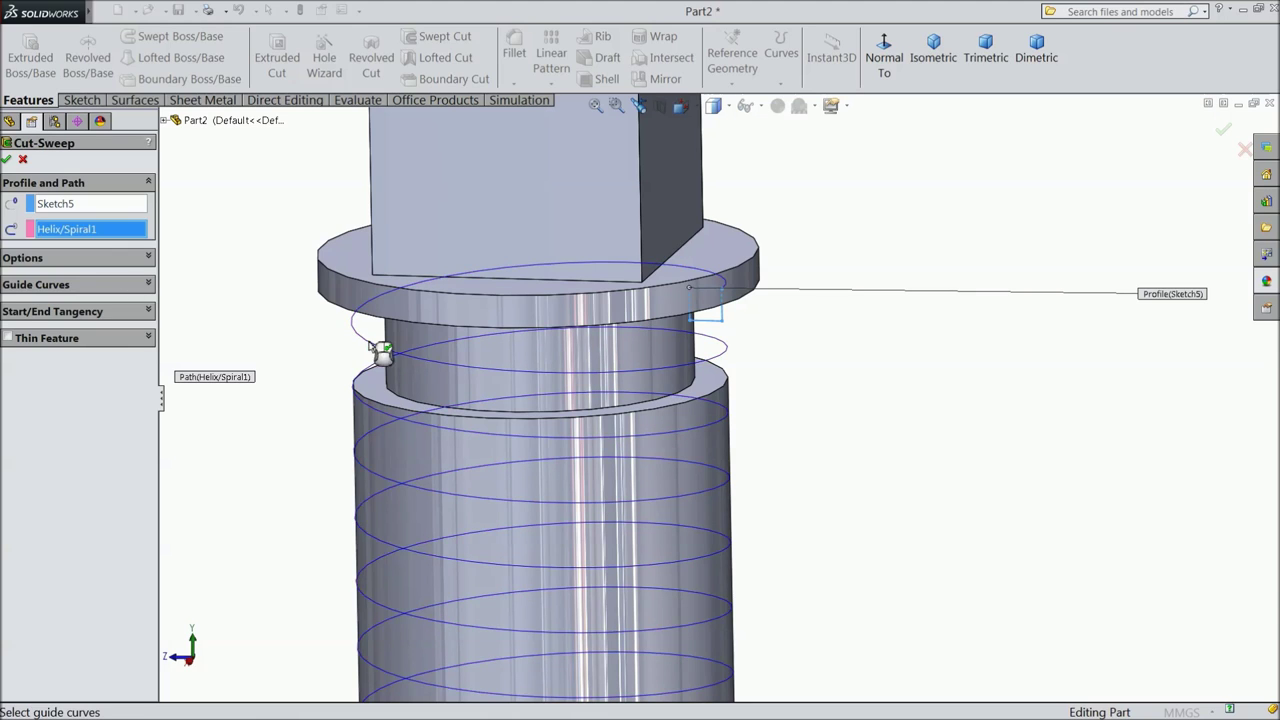
pyautogui.scroll(5, 584, 469)
pyautogui.scroll(2, 700, 495)
pyautogui.scroll(-3, 748, 510)
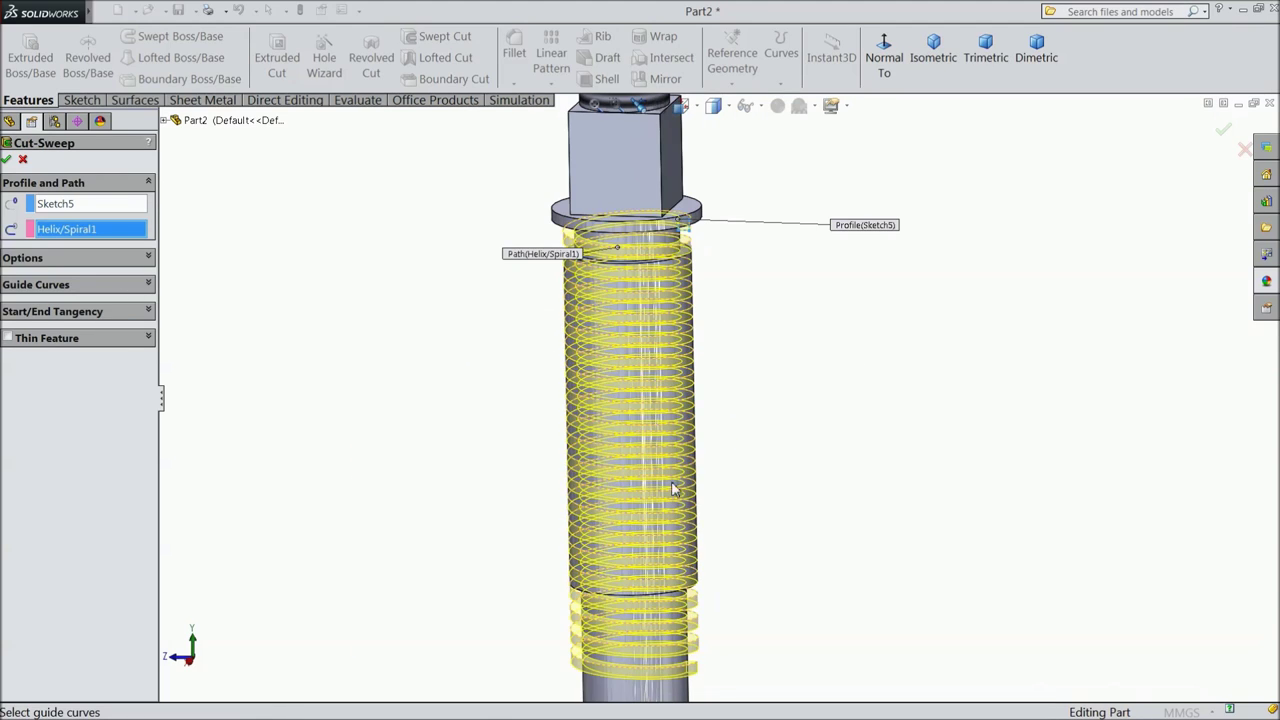
pyautogui.click(9, 161)
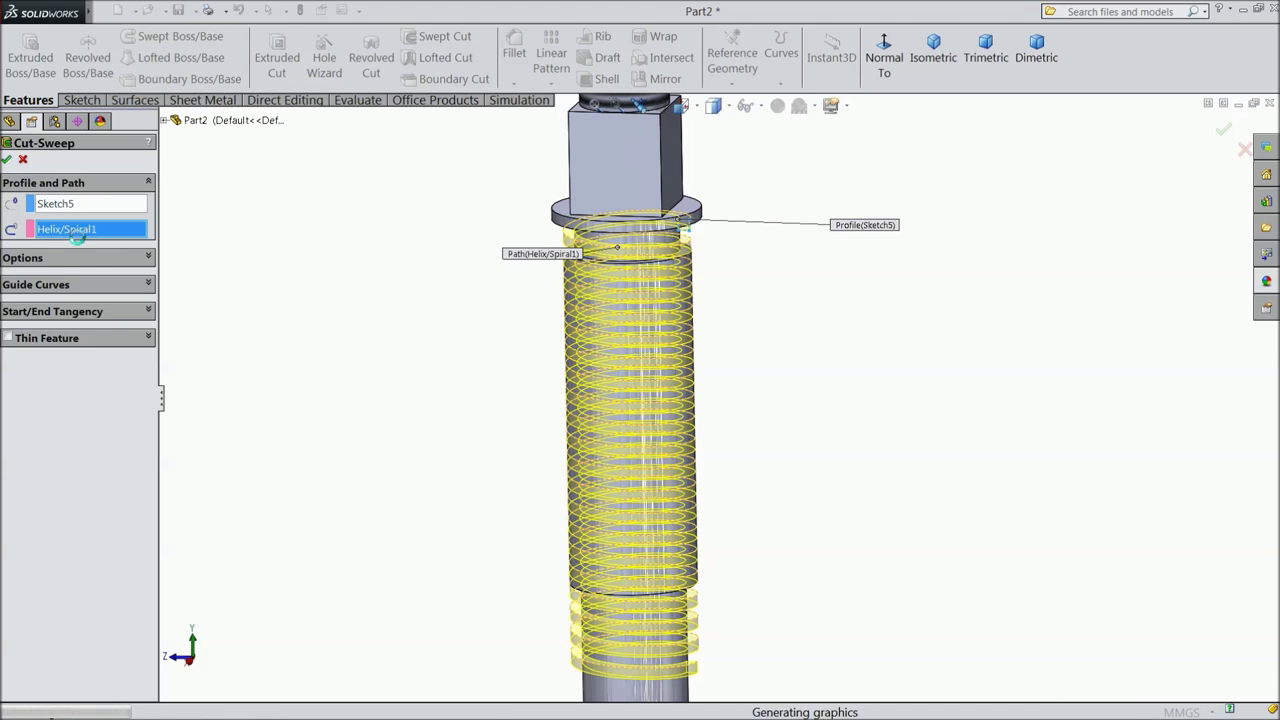
# Step: Edit the helix of the swept cut so that it winds counterclockwise
pyautogui.scroll(2, 417, 463)
pyautogui.moveTo(527, 401); pyautogui.dragTo(485, 425, button='middle')
pyautogui.scroll(-3, 689, 523)
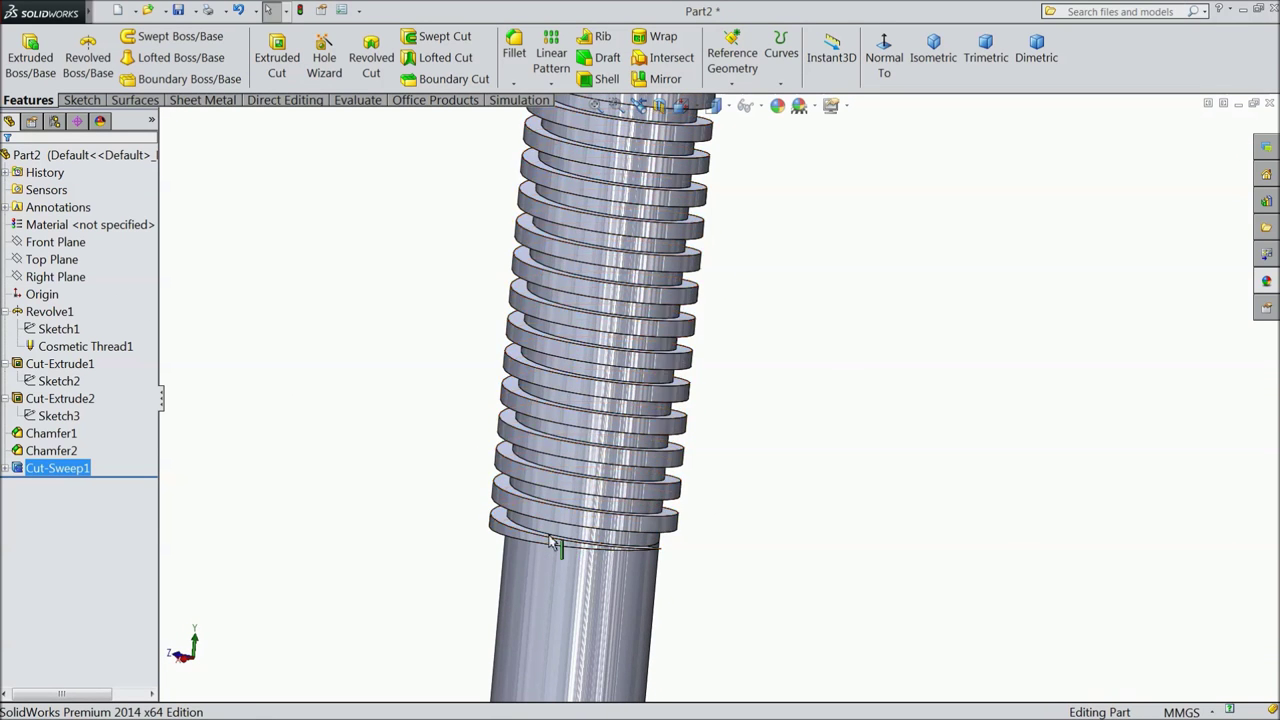
pyautogui.click(6, 469)
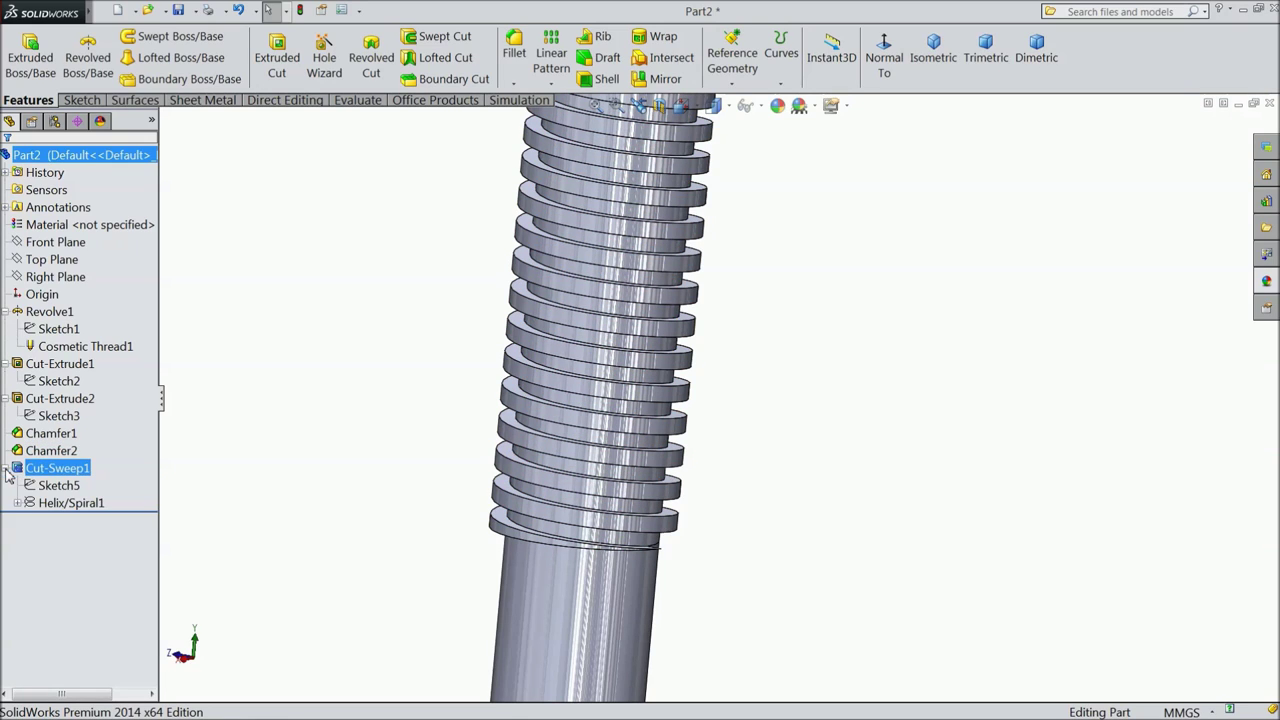
pyautogui.click(17, 503)
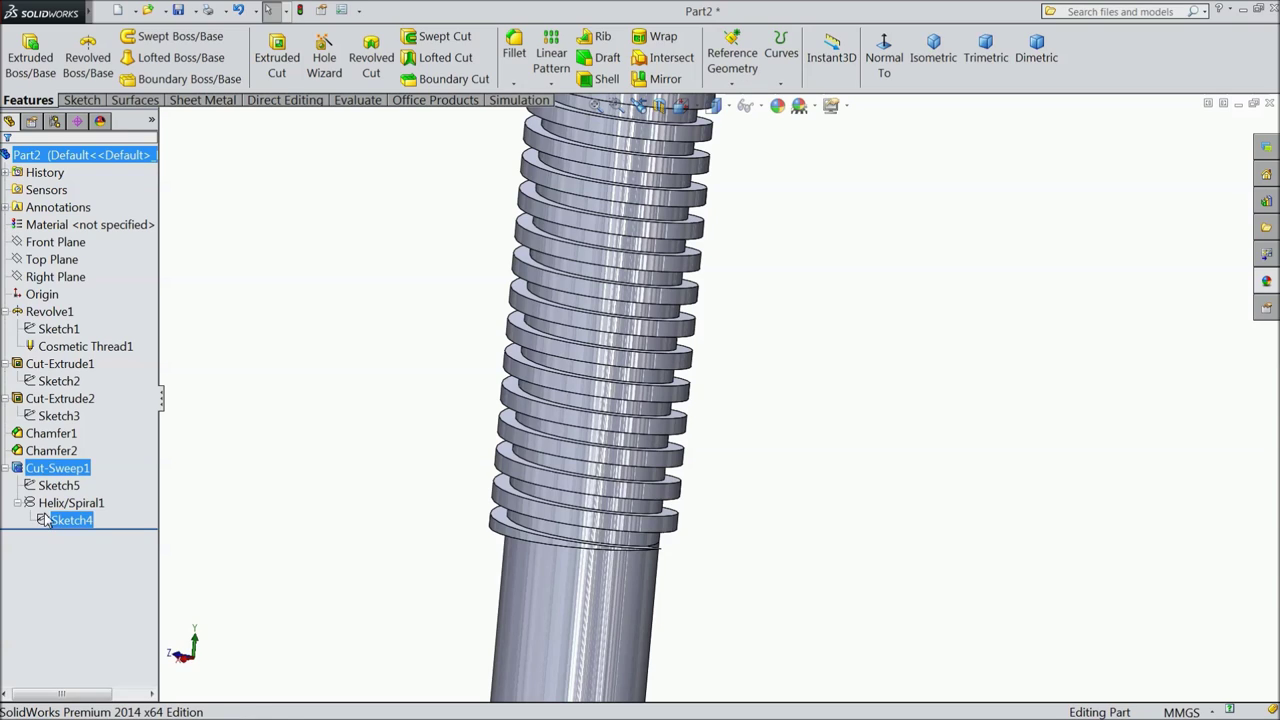
pyautogui.click(45, 503)
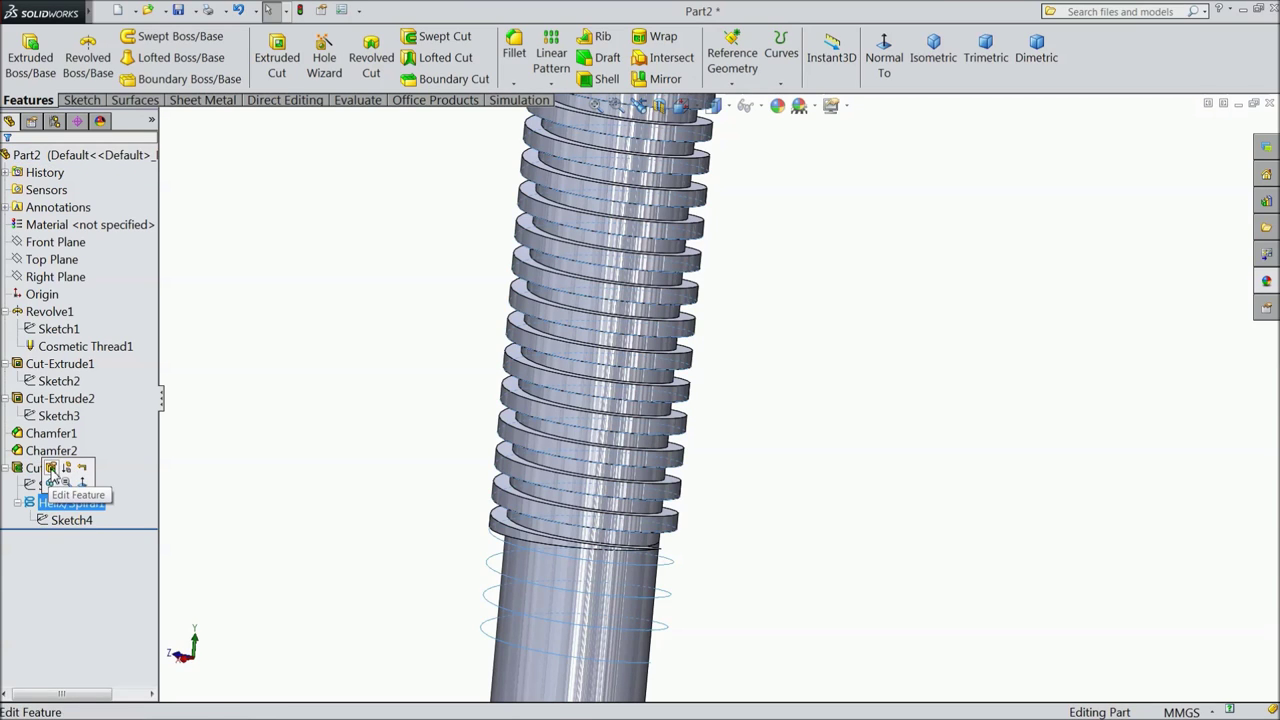
pyautogui.click(50, 484)
pyautogui.click(30, 463)
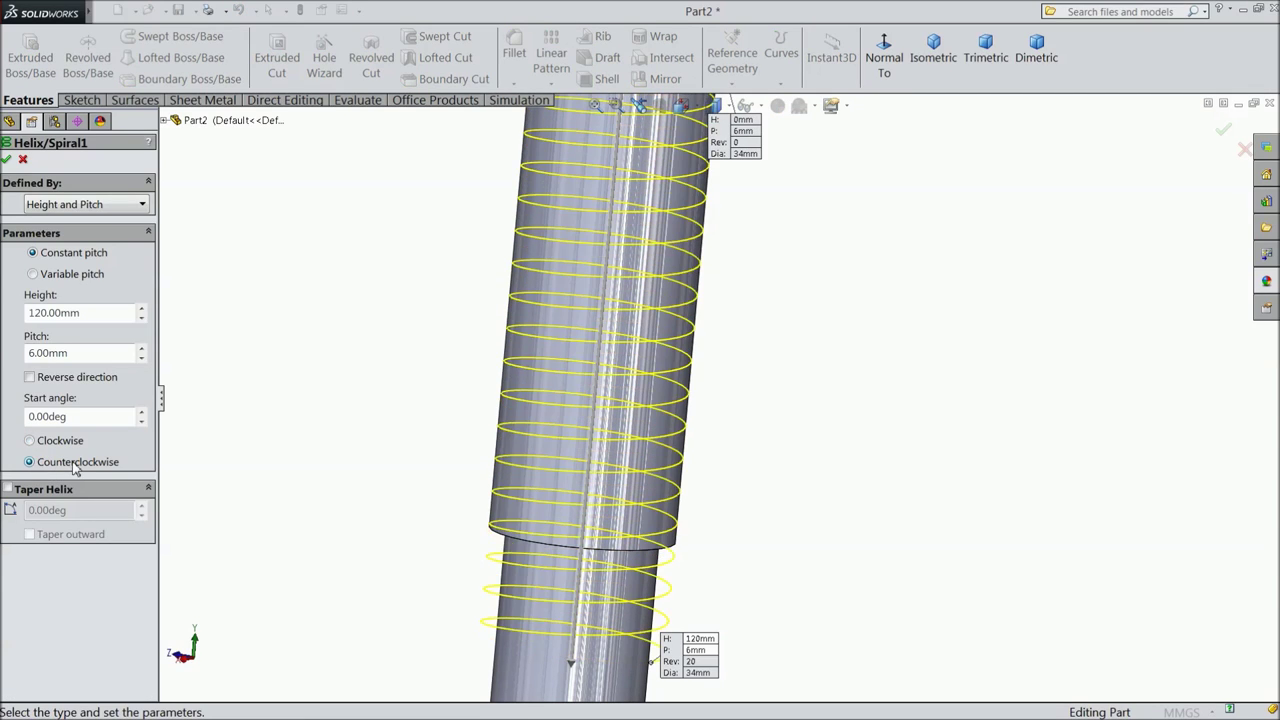
pyautogui.click(8, 158)
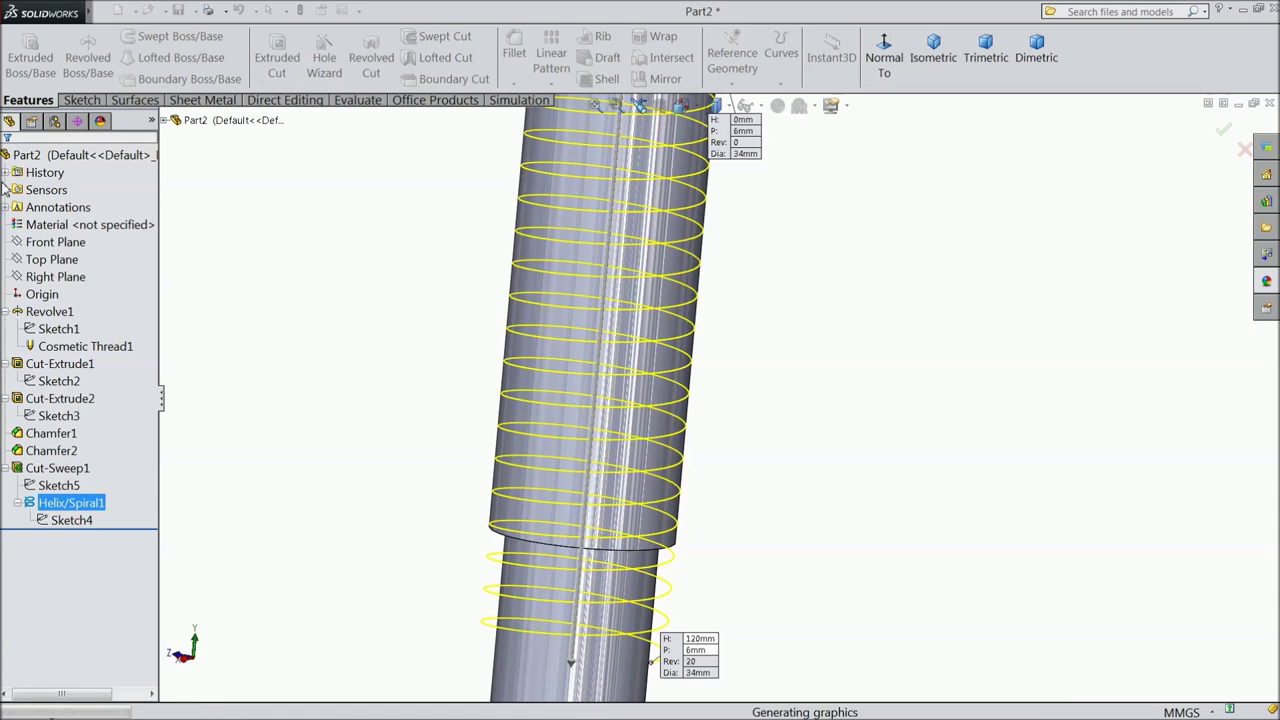
pyautogui.click(376, 419)
# Step: Apply the polished steel metal appearance to the whole part
pyautogui.press('f')
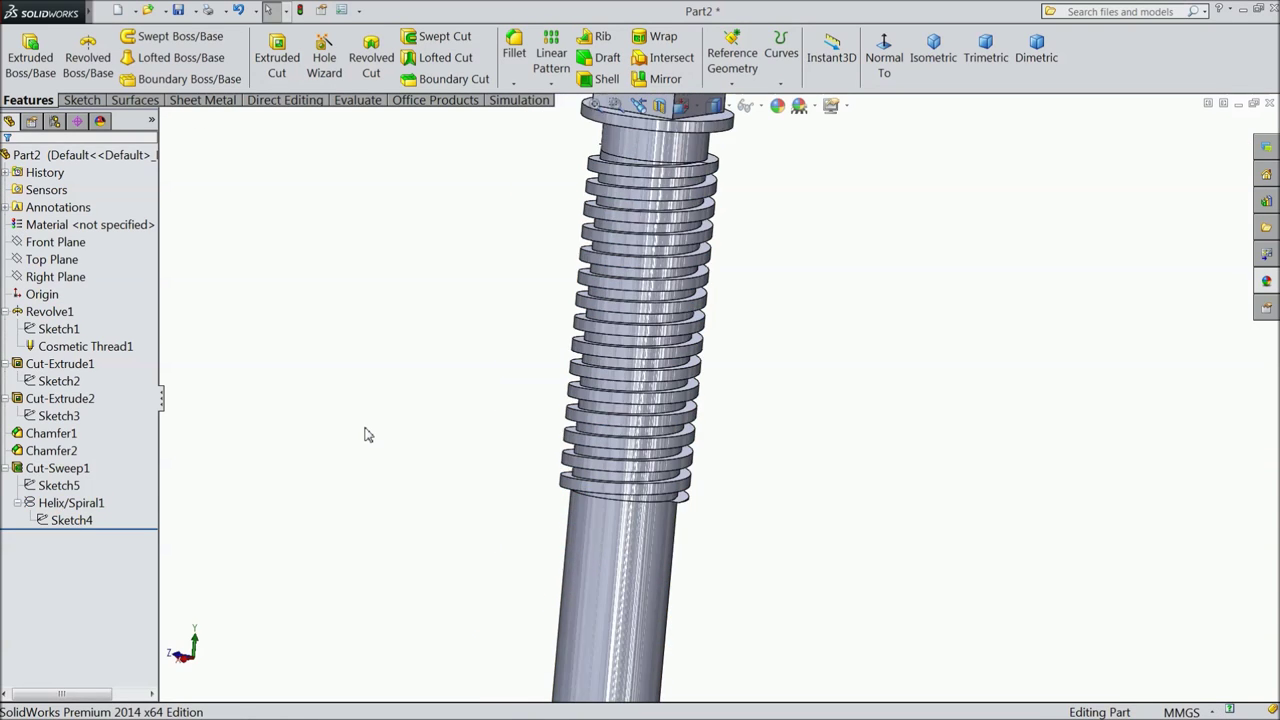
pyautogui.moveTo(507, 363); pyautogui.dragTo(490, 396, button='middle')
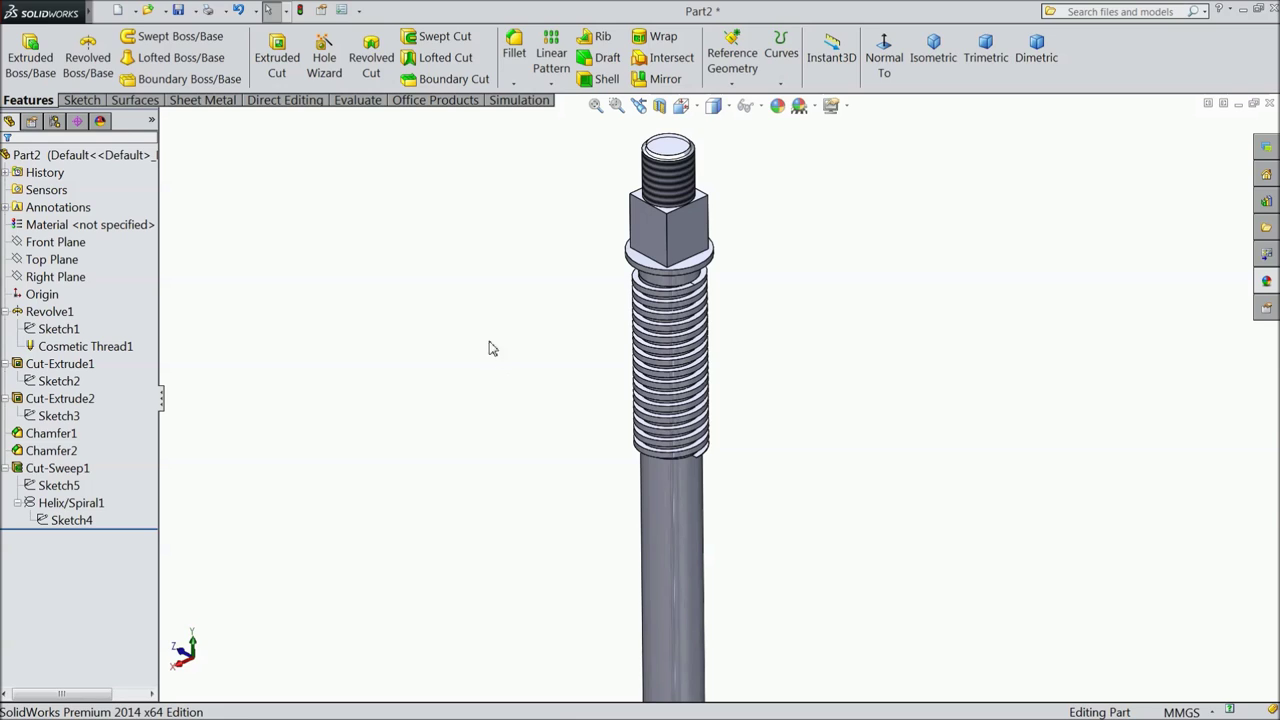
pyautogui.click(30, 155)
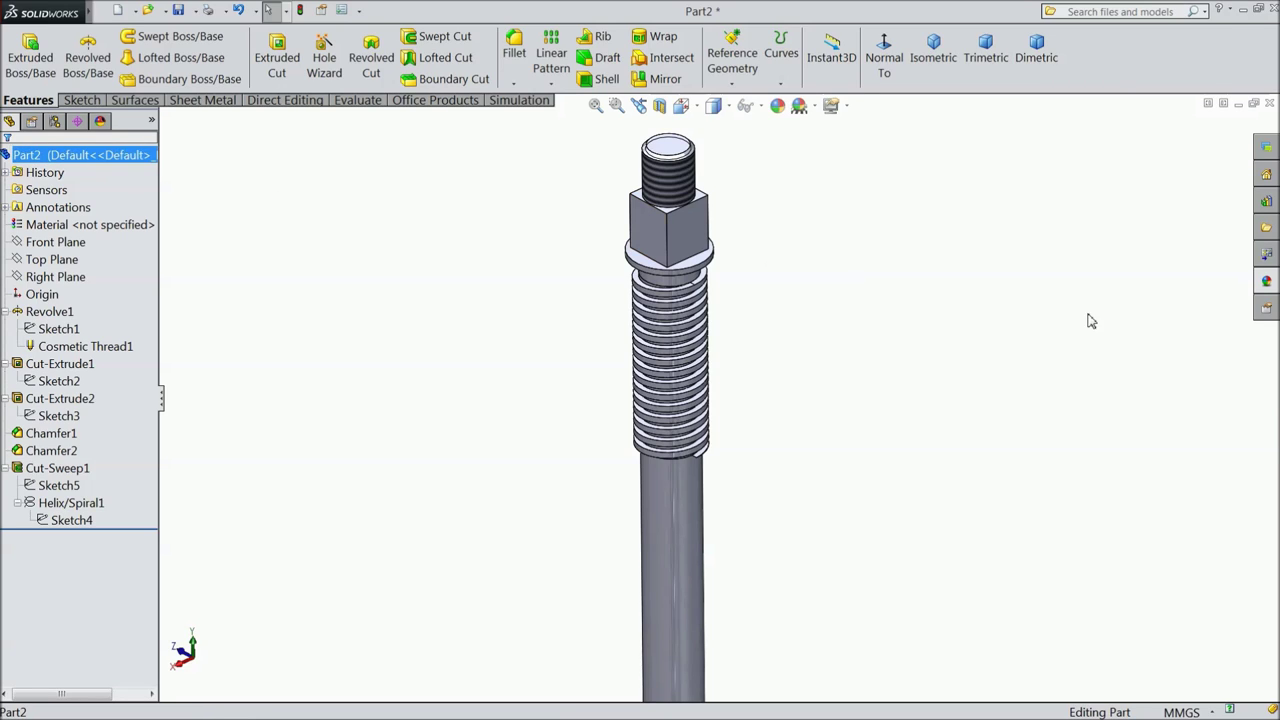
pyautogui.click(1267, 283)
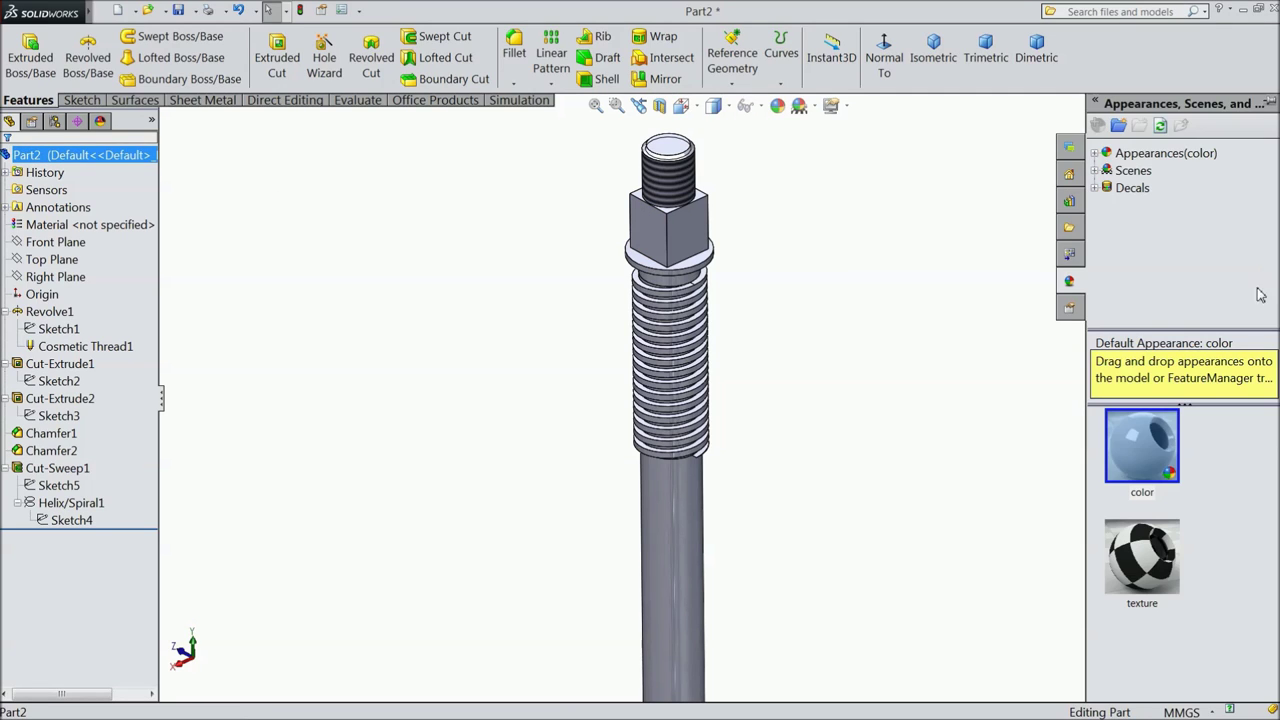
pyautogui.click(1095, 153)
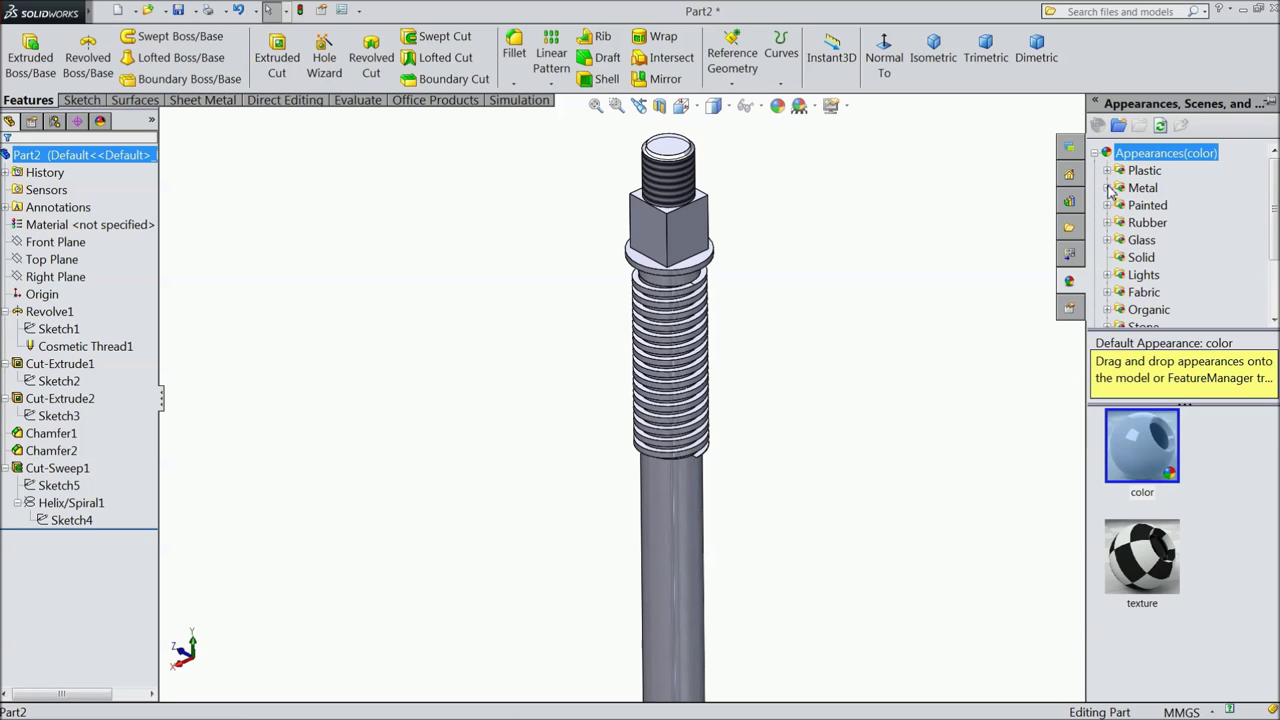
pyautogui.click(1138, 188)
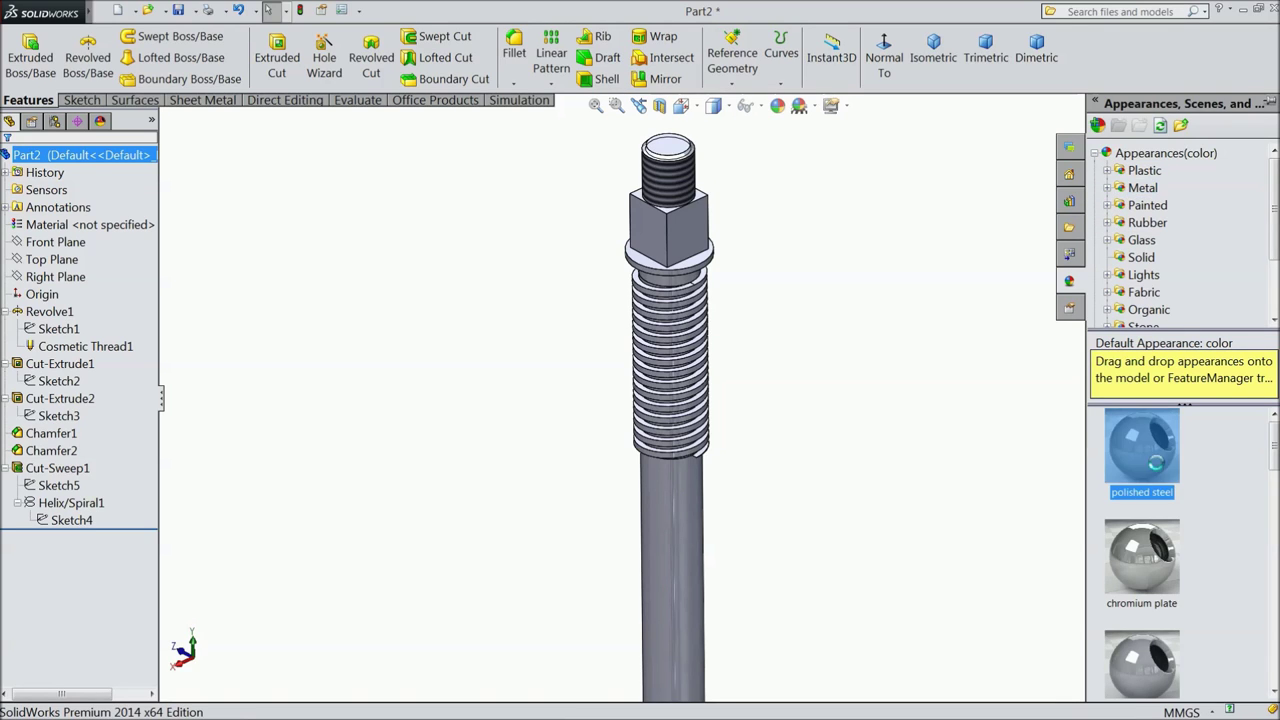
# Step: Save the part as Spindle in the Stop Valve folder
pyautogui.moveTo(831, 486); pyautogui.dragTo(831, 460, button='middle')
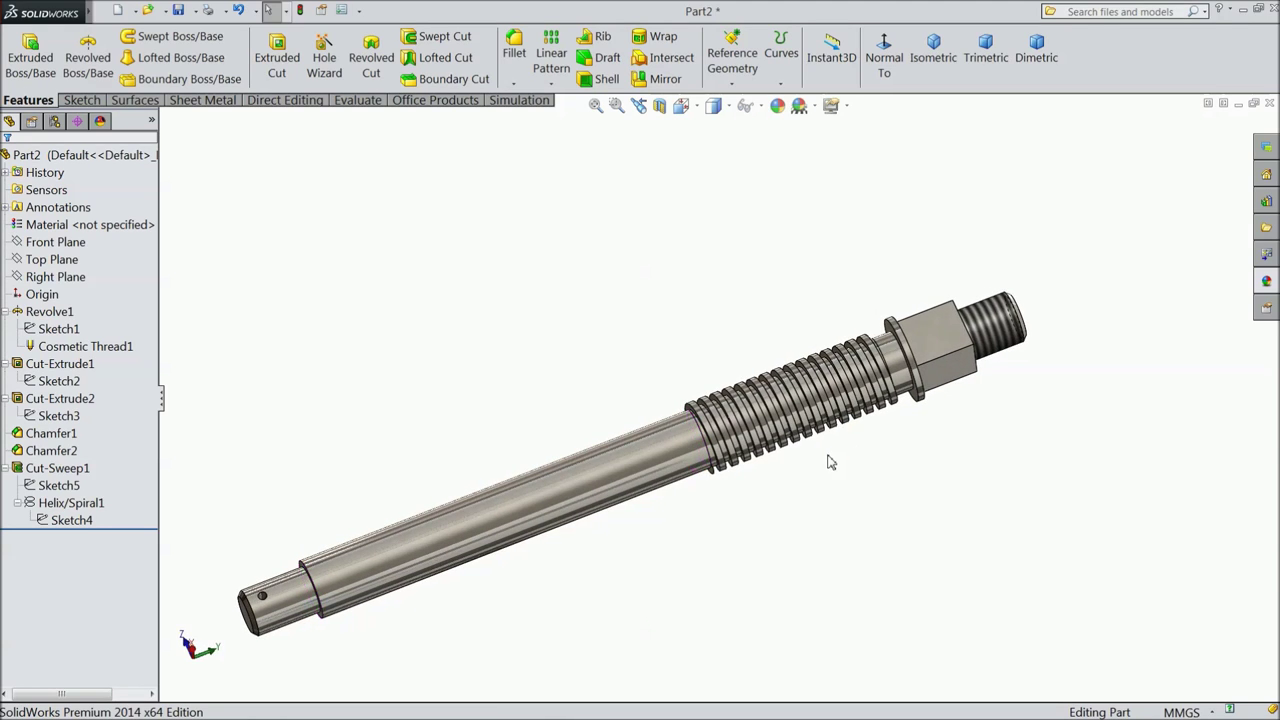
pyautogui.scroll(-5, 557, 495)
pyautogui.scroll(3, 630, 494)
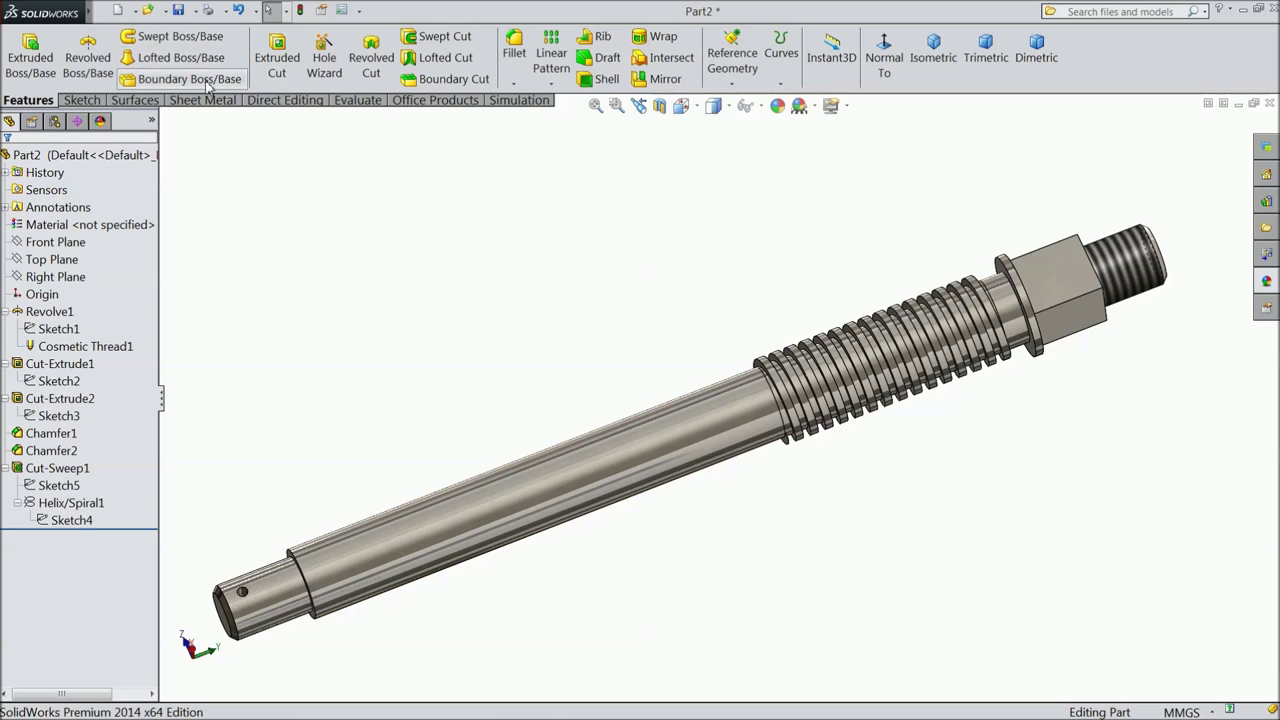
pyautogui.click(178, 10)
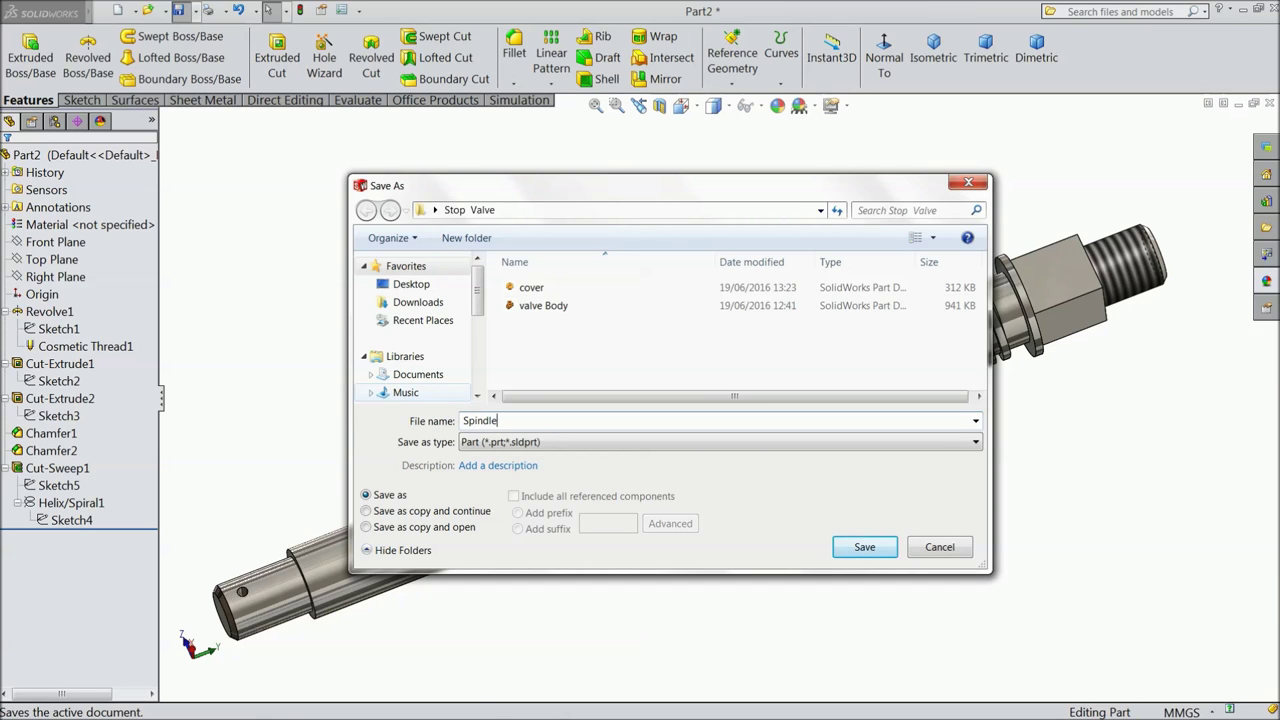
# Step: Save the finished part as Spindle in the Stop Valve folder
pyautogui.click(854, 546)
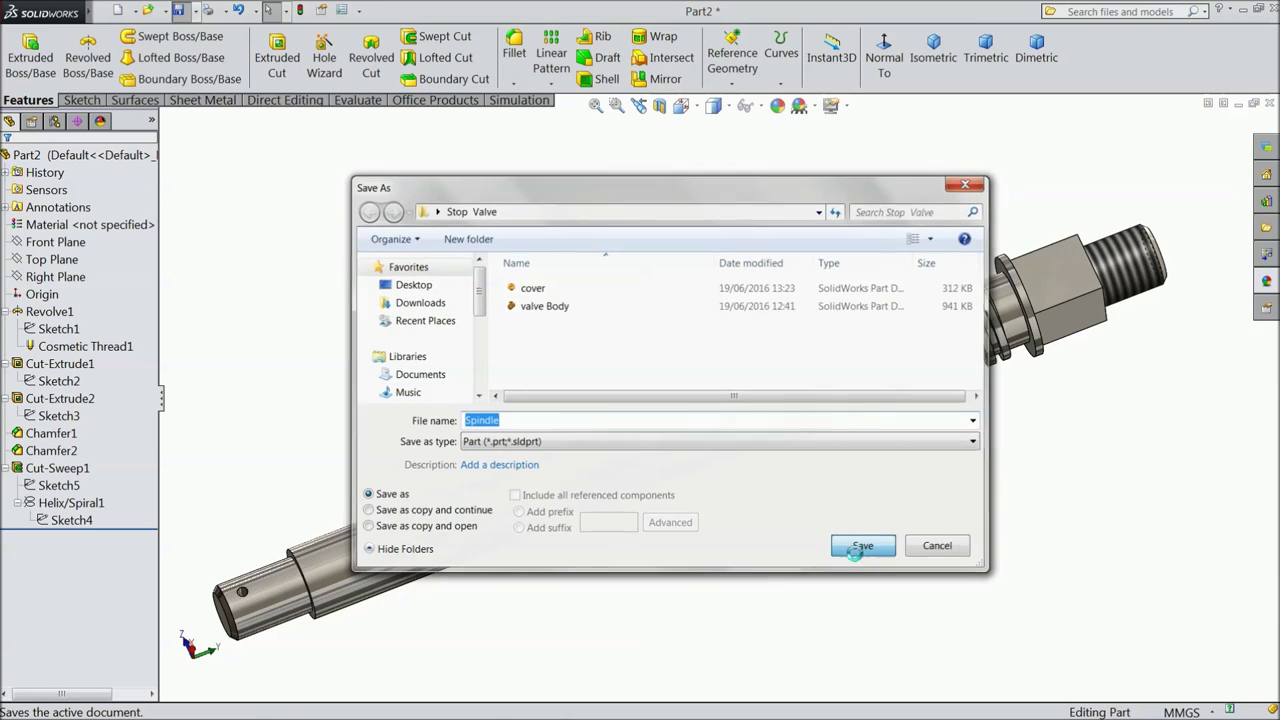
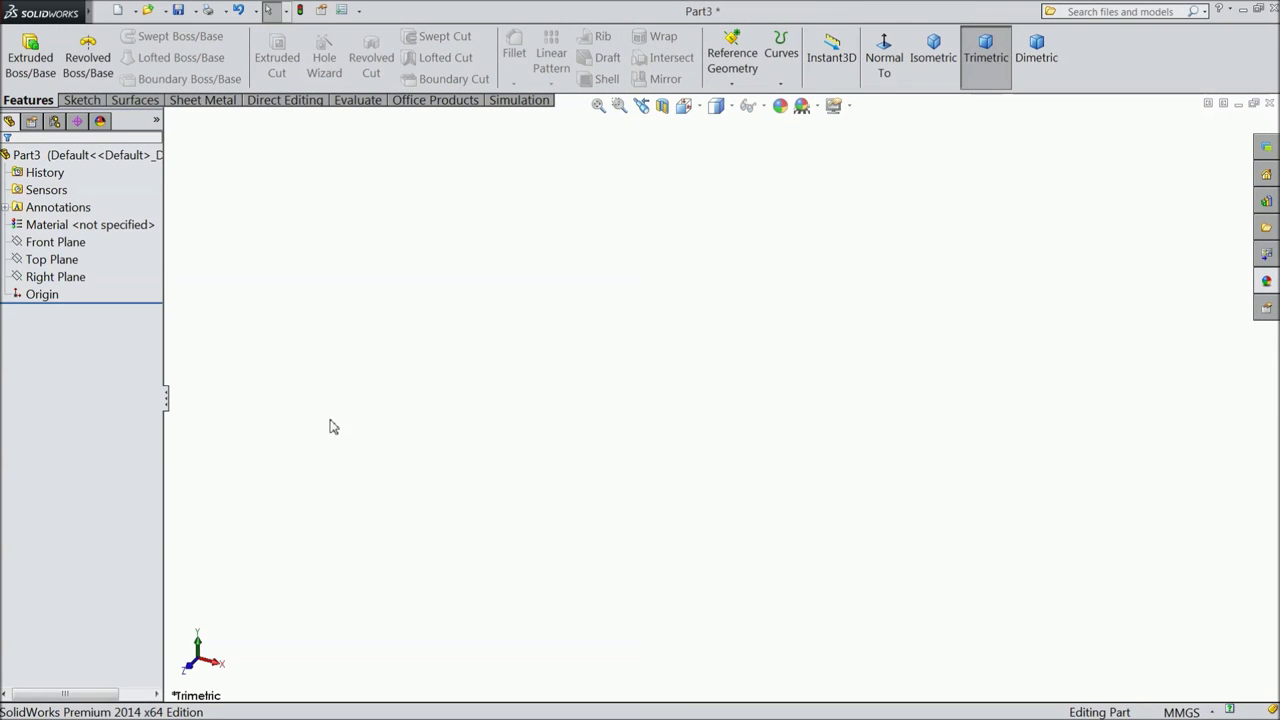
# Step: Start a sketch on the Right Plane of the new part and draw a vertical centerline through the origin
pyautogui.click(76, 277)
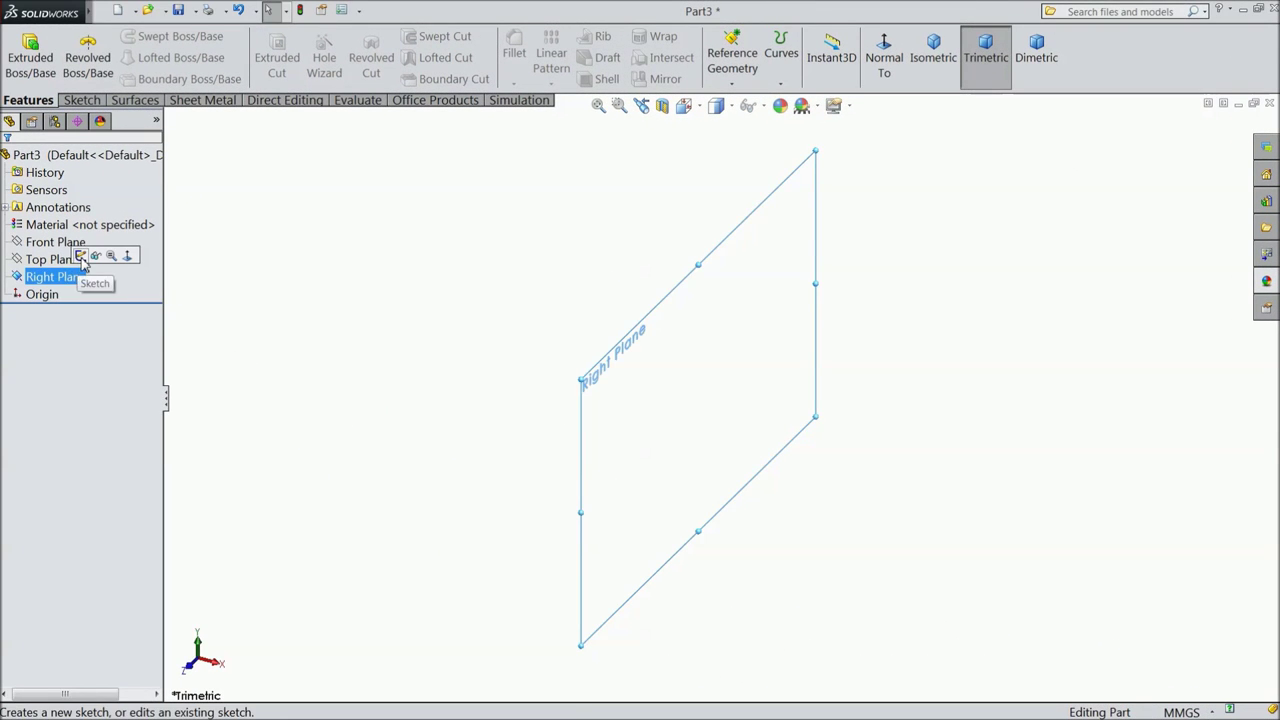
pyautogui.click(88, 262)
pyautogui.click(91, 102)
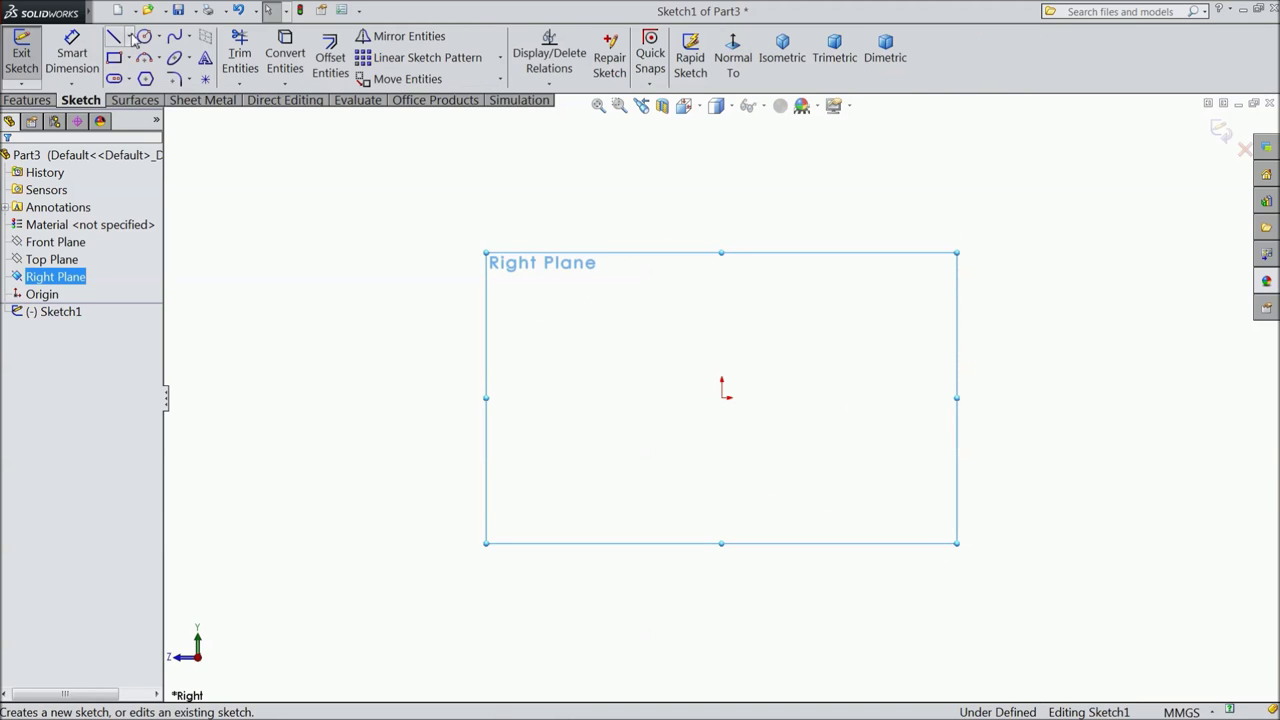
pyautogui.click(129, 36)
pyautogui.click(140, 76)
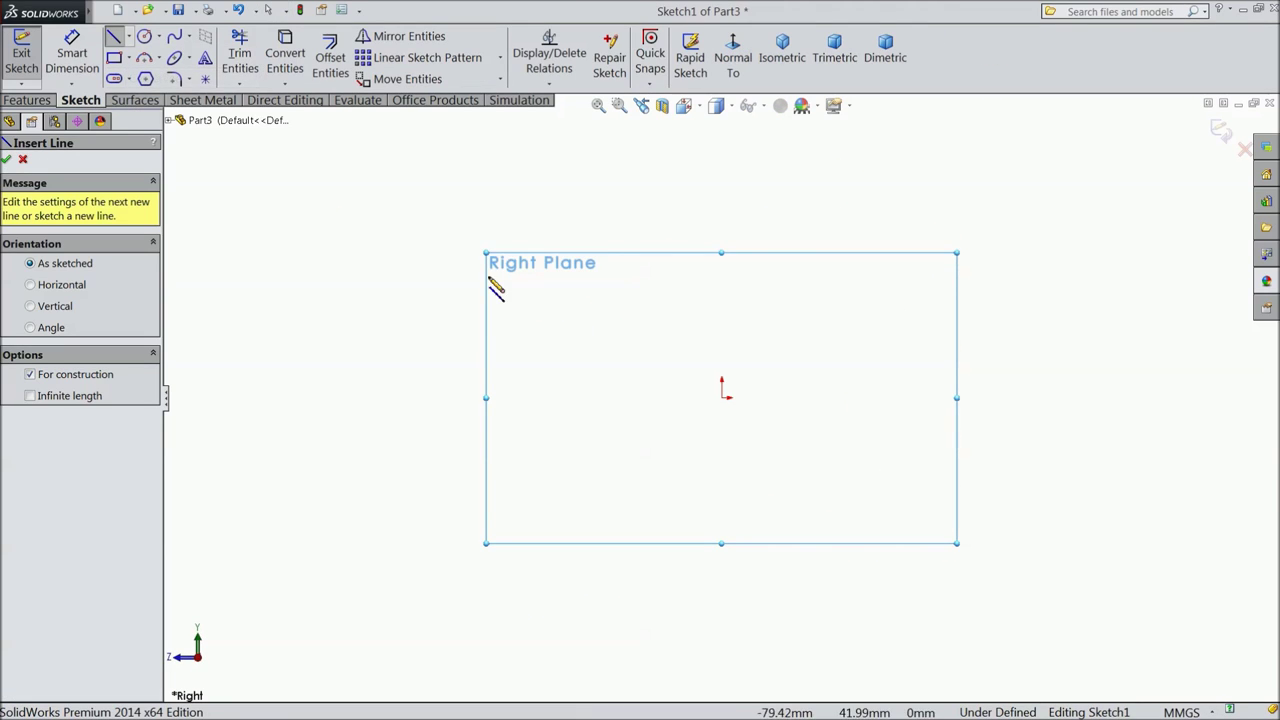
pyautogui.click(721, 262)
pyautogui.click(721, 518)
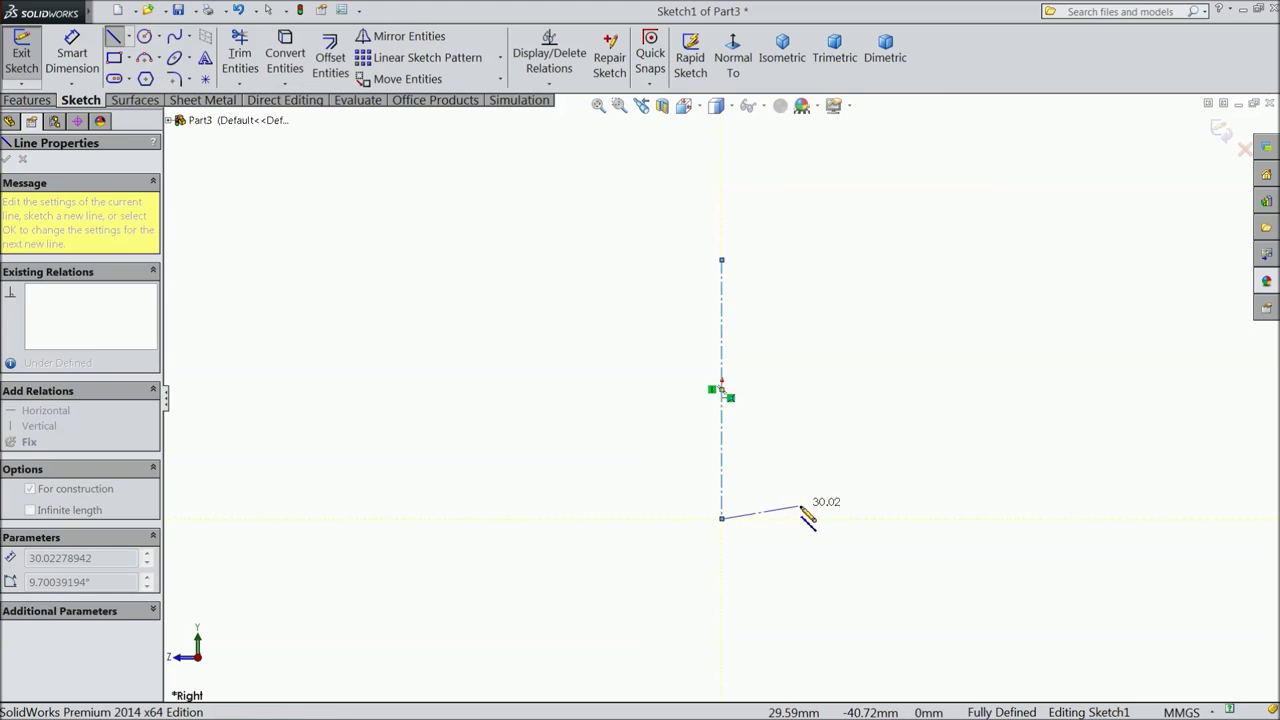
pyautogui.rightClick(760, 508)
pyautogui.click(805, 132)
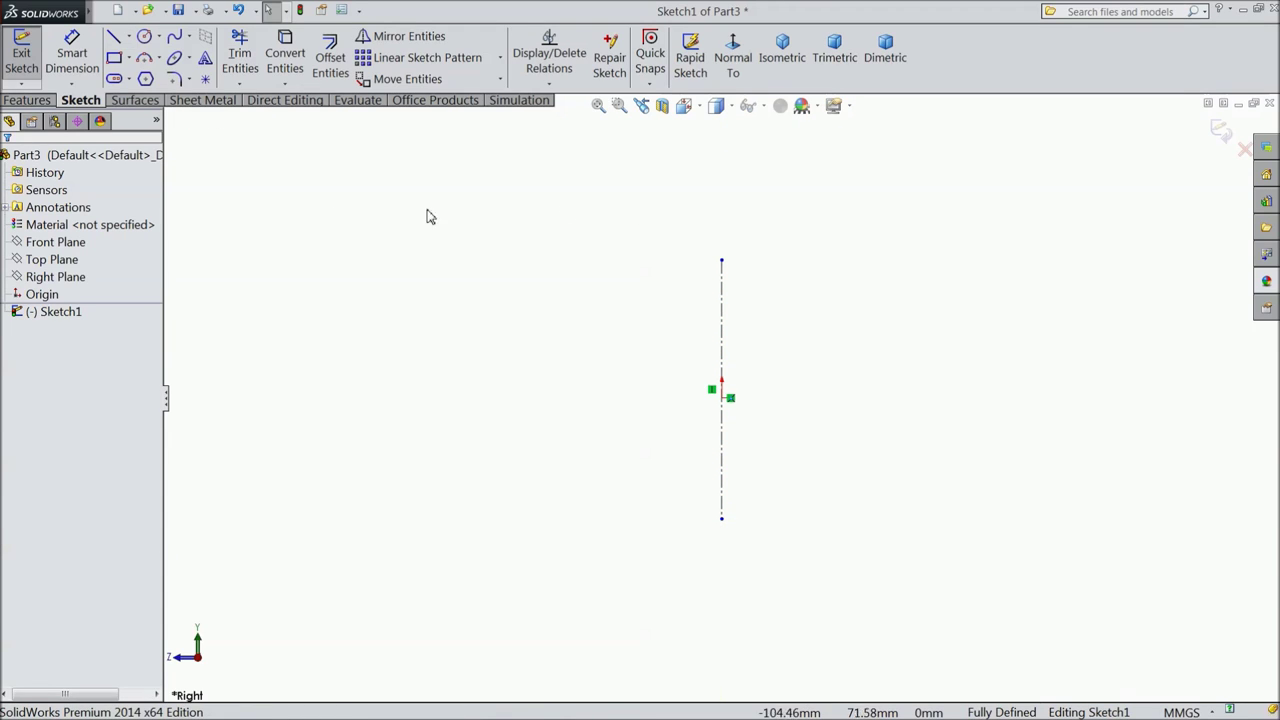
# Step: Draw a horizontal line about 164 mm long through the origin and convert it to construction geometry
pyautogui.click(114, 37)
pyautogui.click(536, 398)
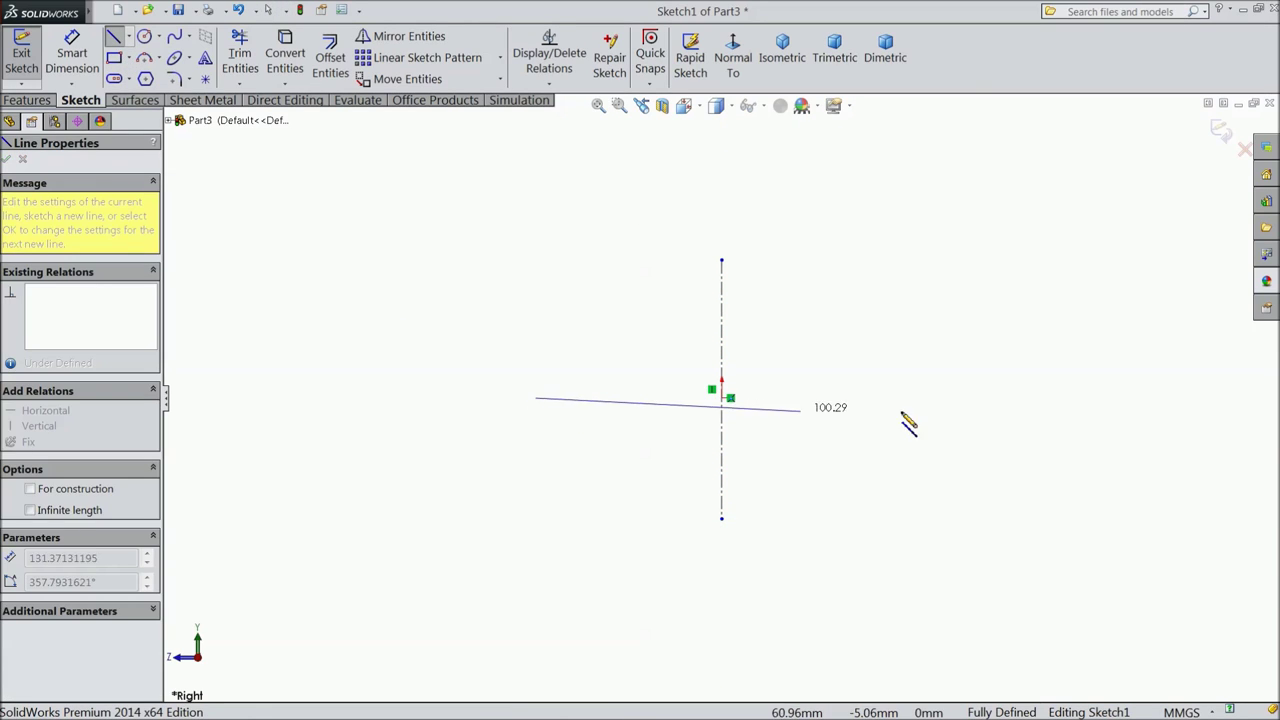
pyautogui.click(968, 398)
pyautogui.rightClick(969, 400)
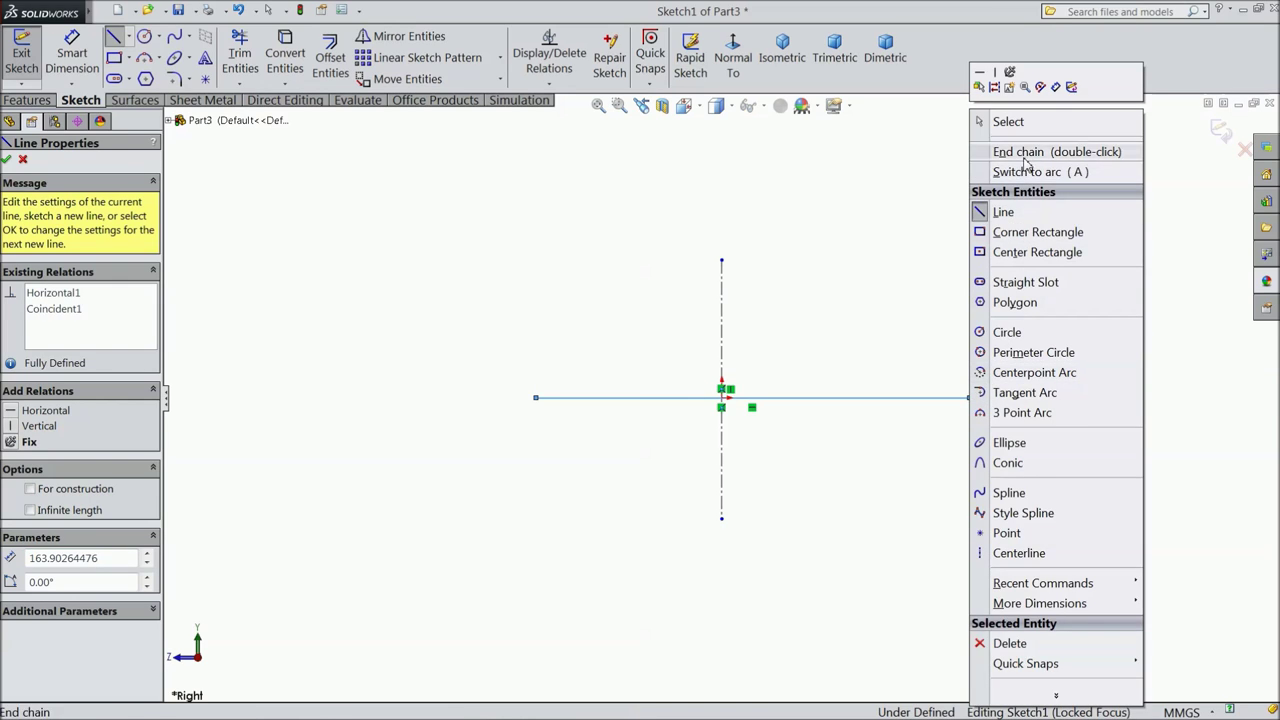
pyautogui.click(1007, 121)
pyautogui.click(772, 403)
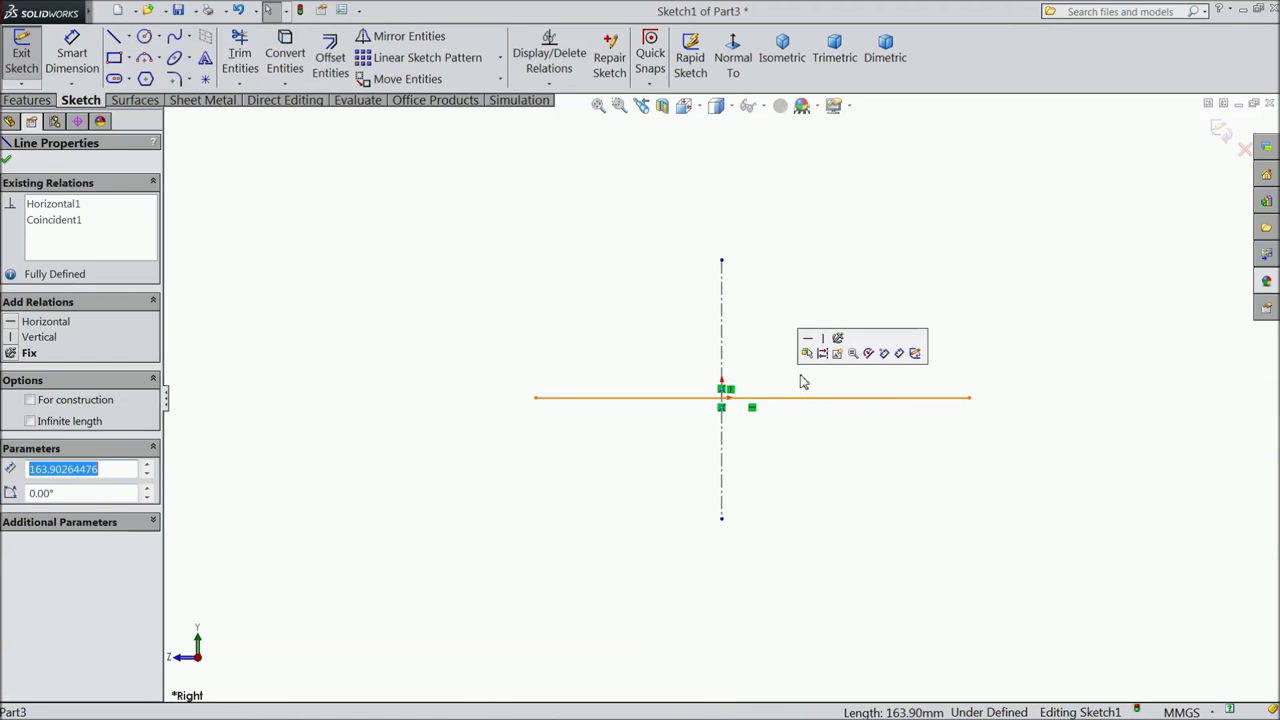
pyautogui.click(822, 351)
pyautogui.scroll(-4, 816, 352)
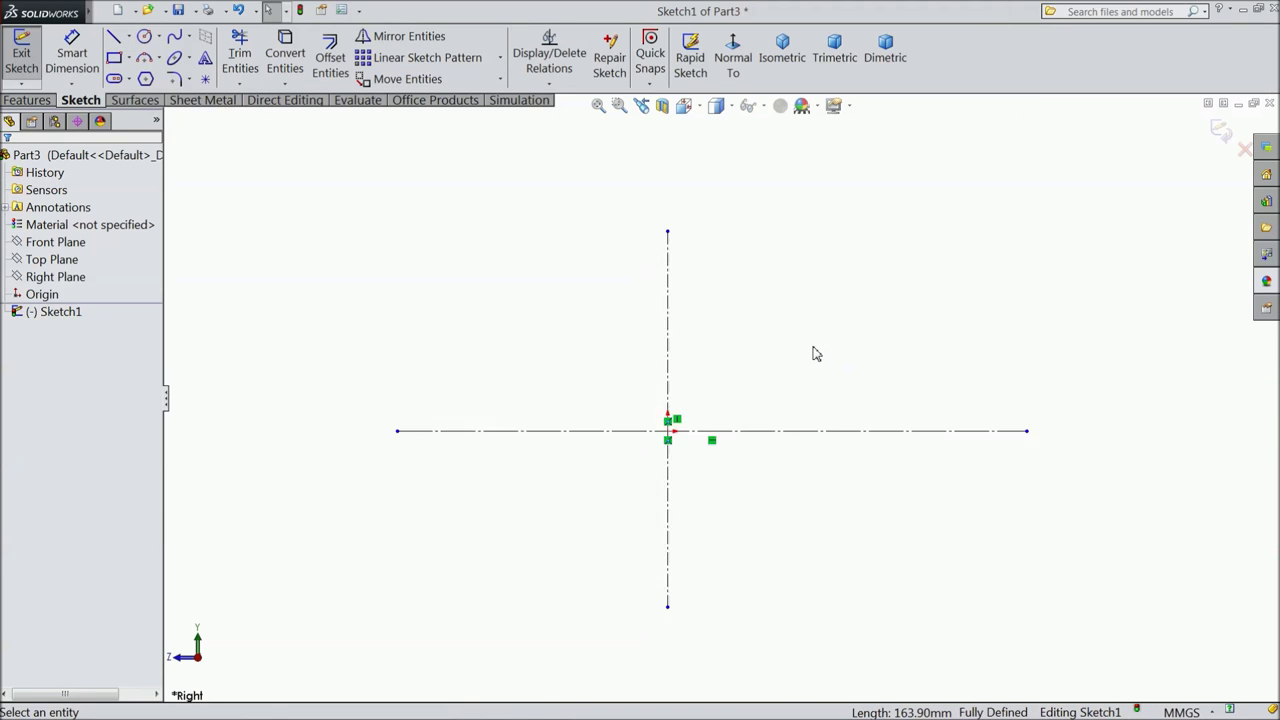
# Step: Sketch a closed stepped profile on the horizontal centerline, about 36 mm long and 27 mm high, with a tangent arc of about 7 mm radius at the step
pyautogui.click(114, 38)
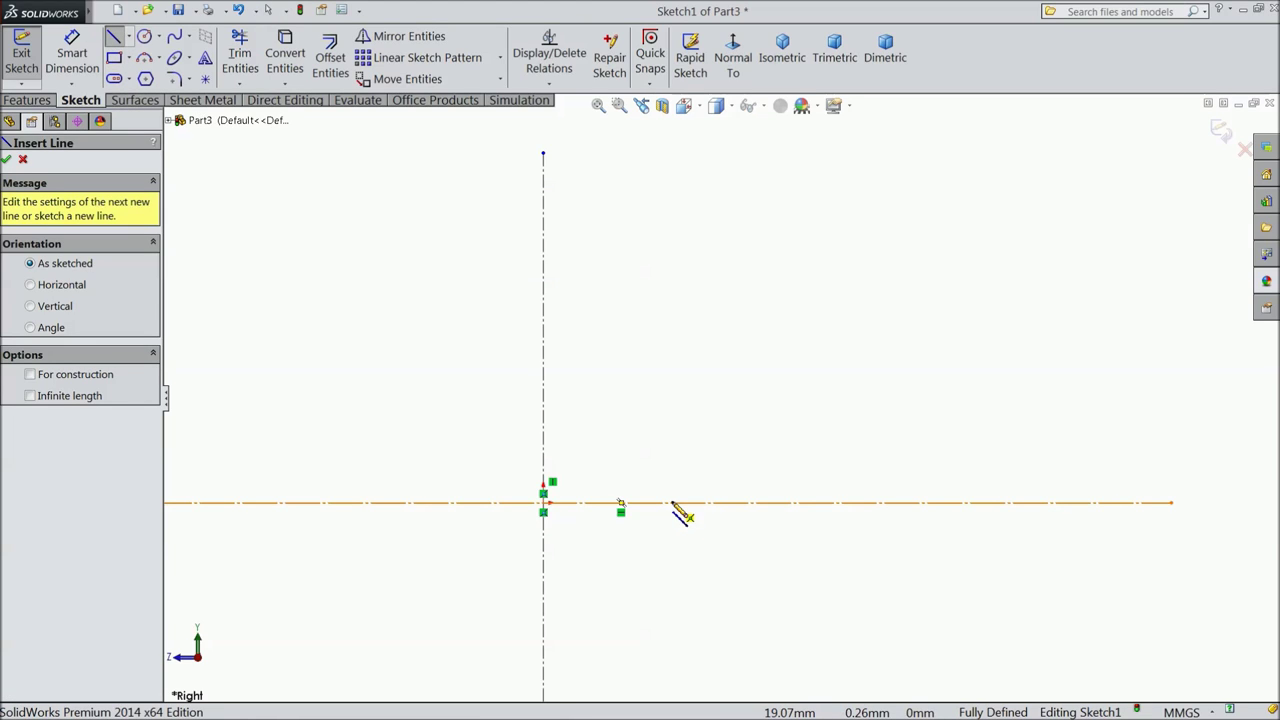
pyautogui.moveTo(672, 503); pyautogui.dragTo(910, 503)
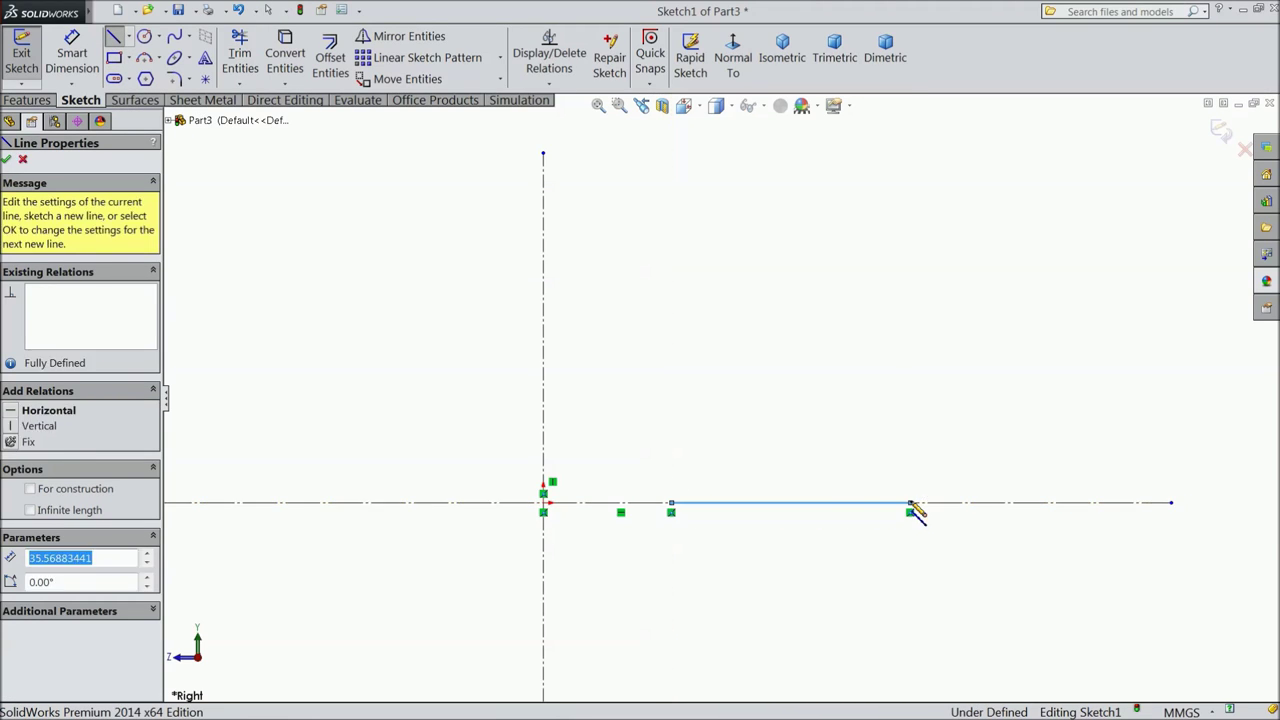
pyautogui.click(910, 376)
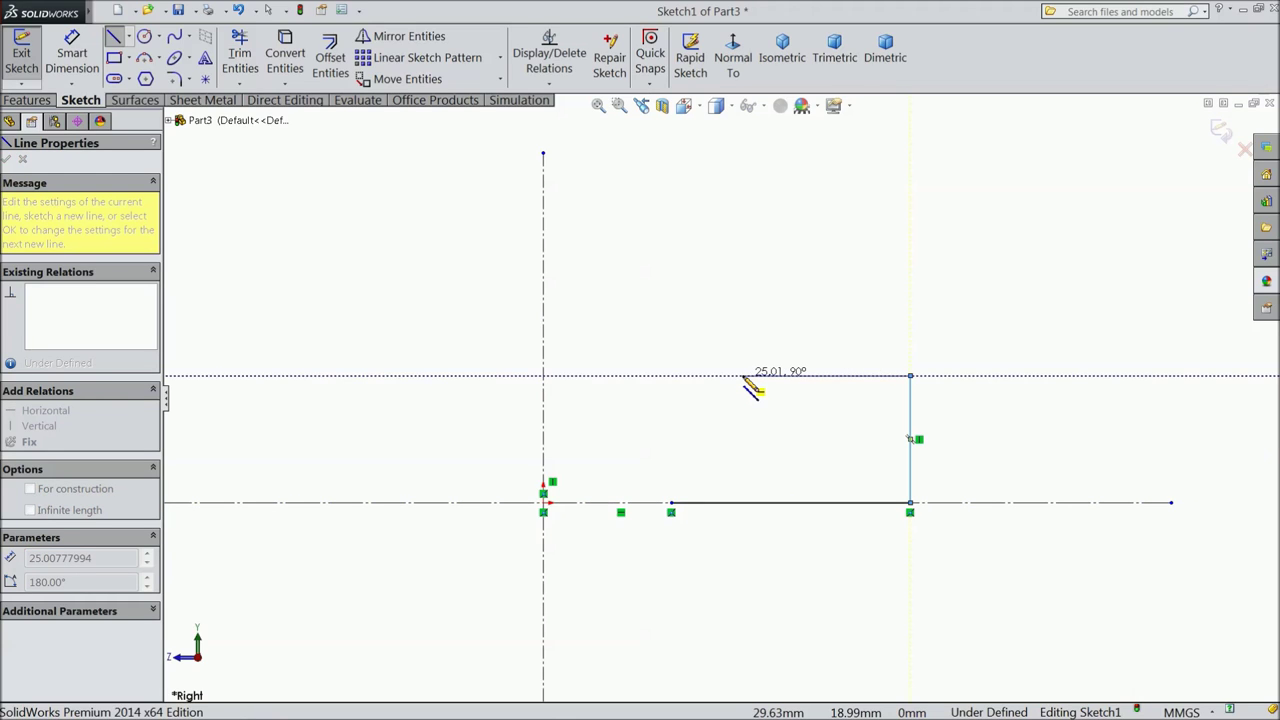
pyautogui.click(742, 376)
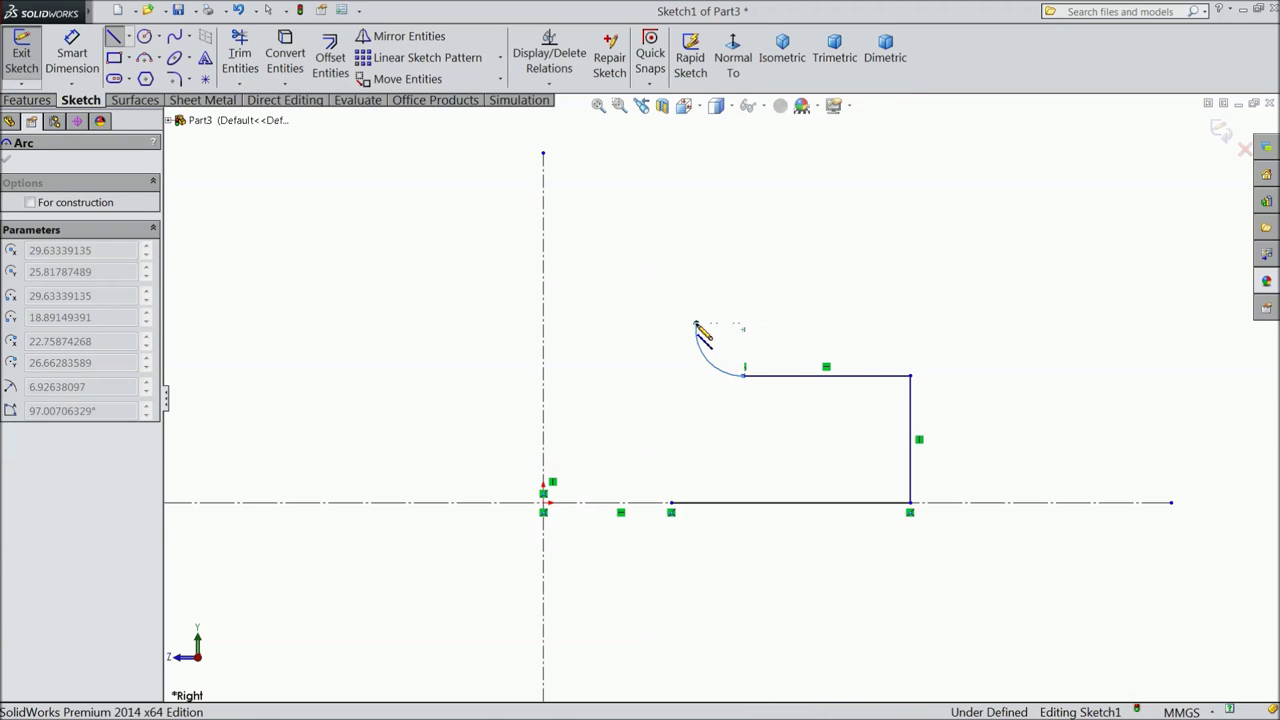
pyautogui.click(697, 328)
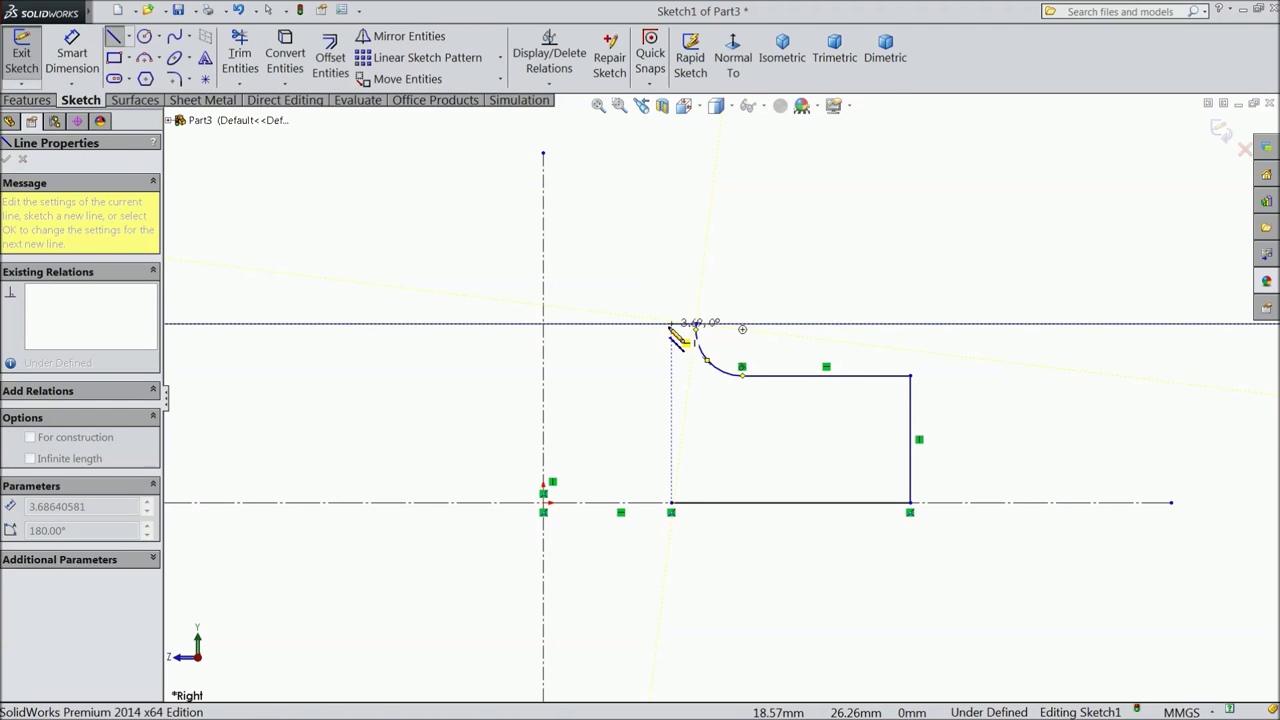
pyautogui.click(671, 503)
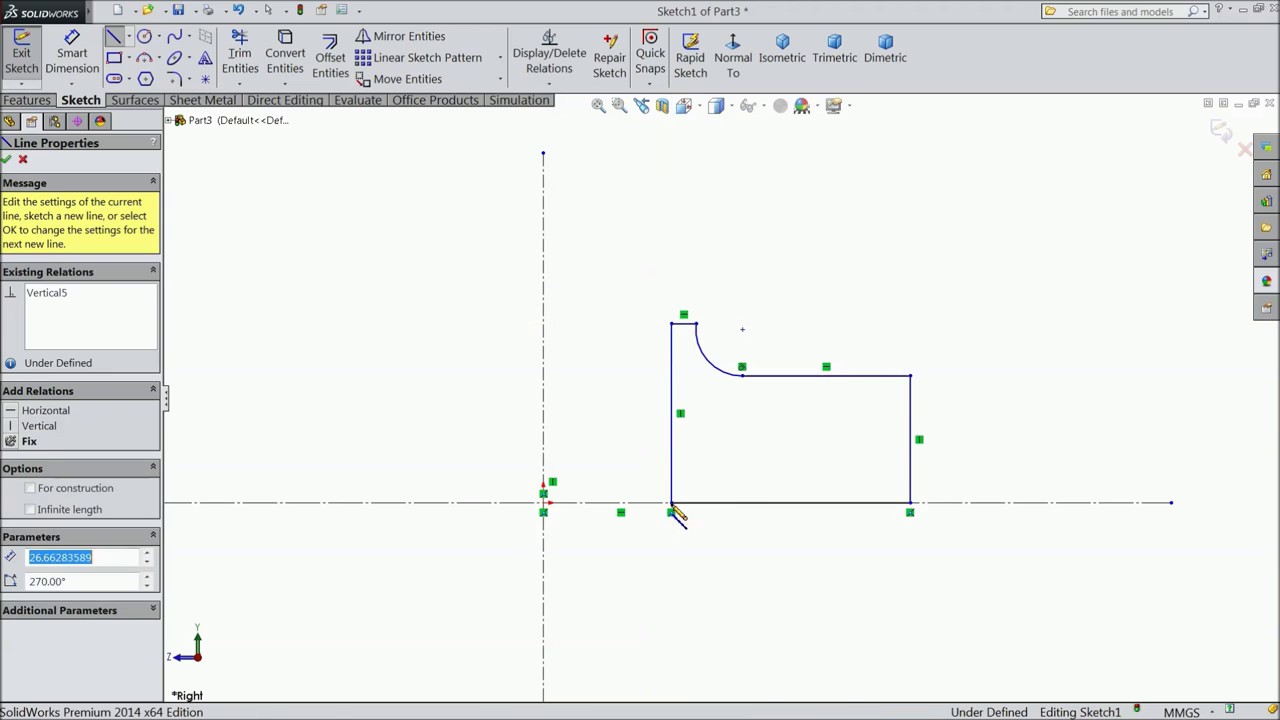
pyautogui.rightClick(710, 541)
pyautogui.click(738, 191)
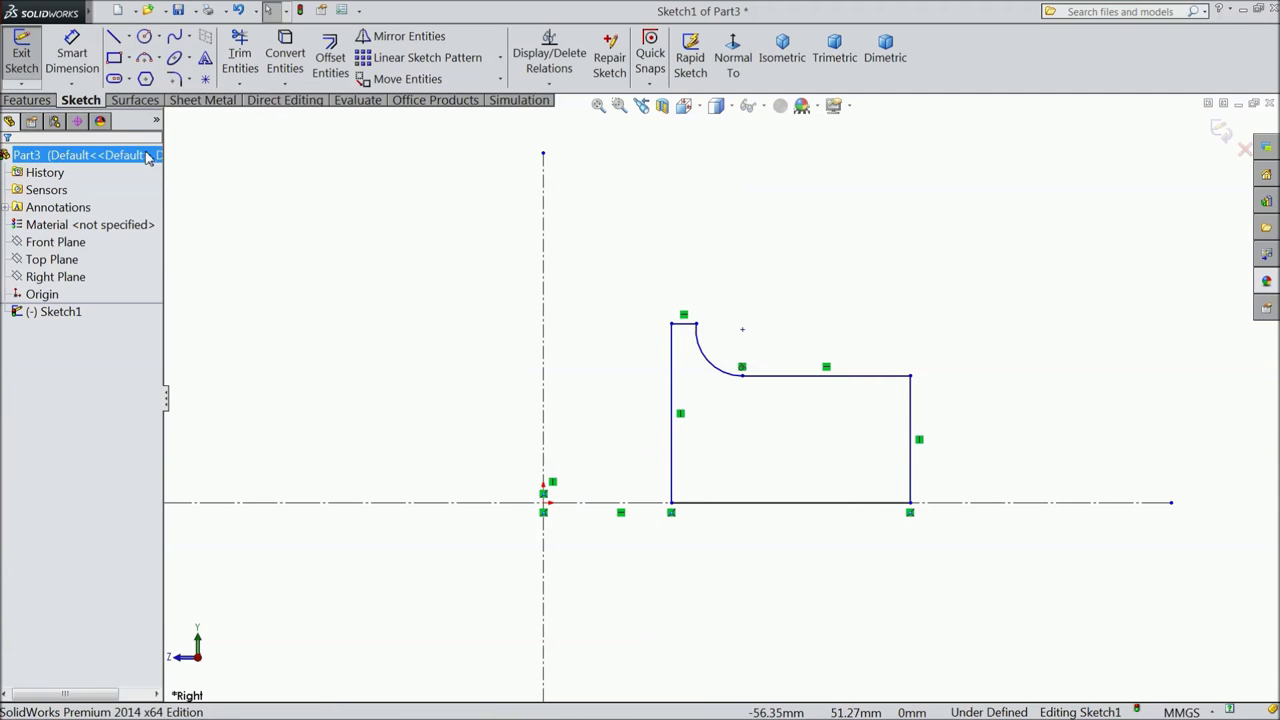
# Step: Dimension the distance from the vertical centerline to the profile's nearest vertical edge as 14 mm
pyautogui.click(55, 67)
pyautogui.click(671, 476)
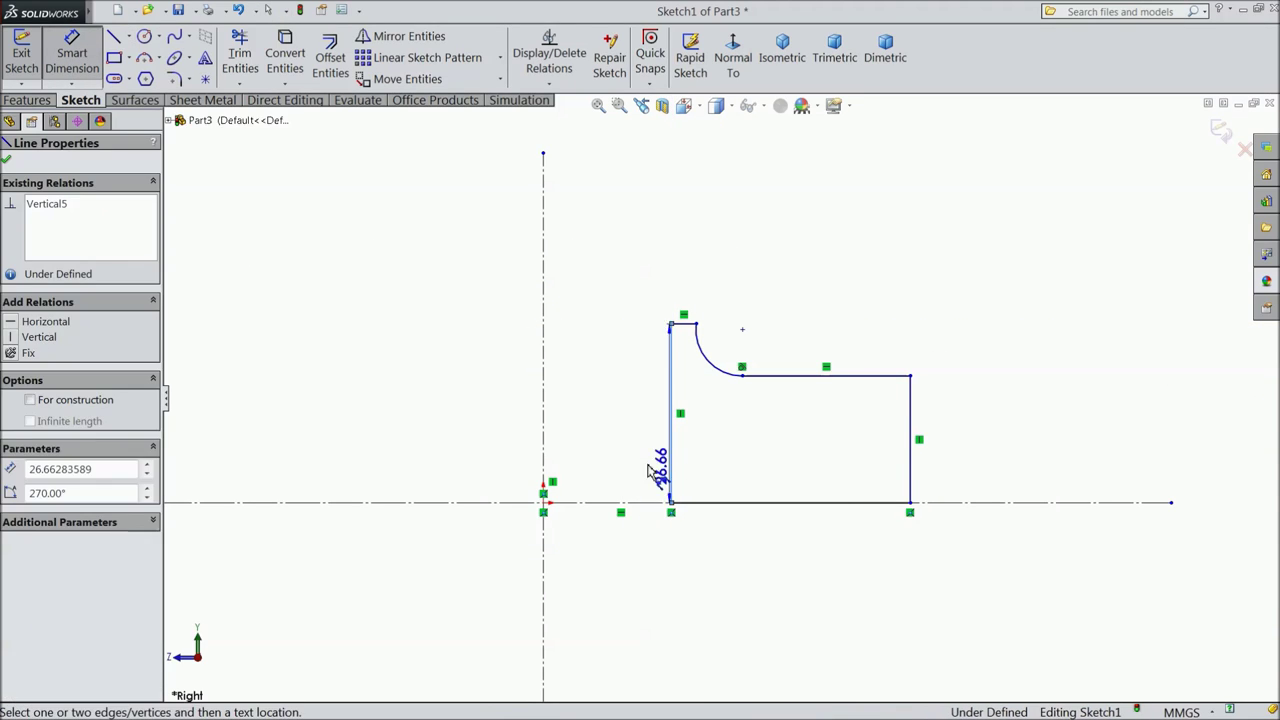
pyautogui.click(544, 460)
pyautogui.click(616, 480)
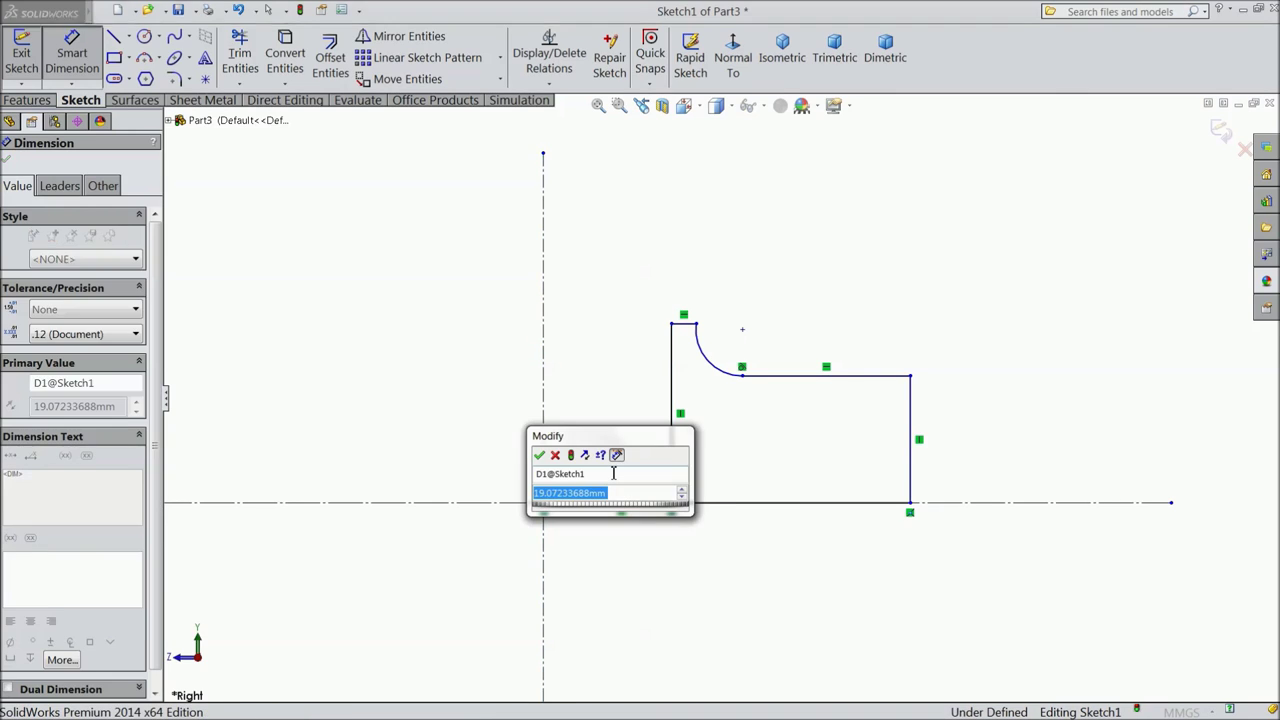
pyautogui.write('14')
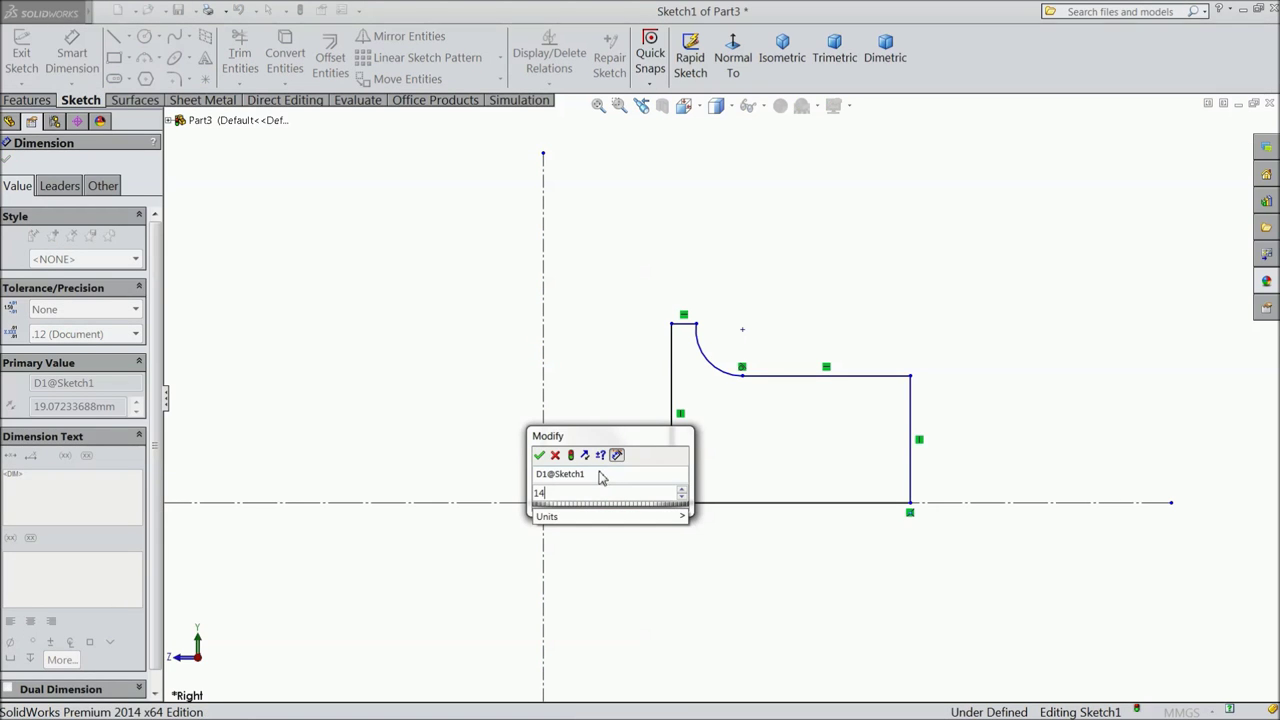
pyautogui.click(539, 456)
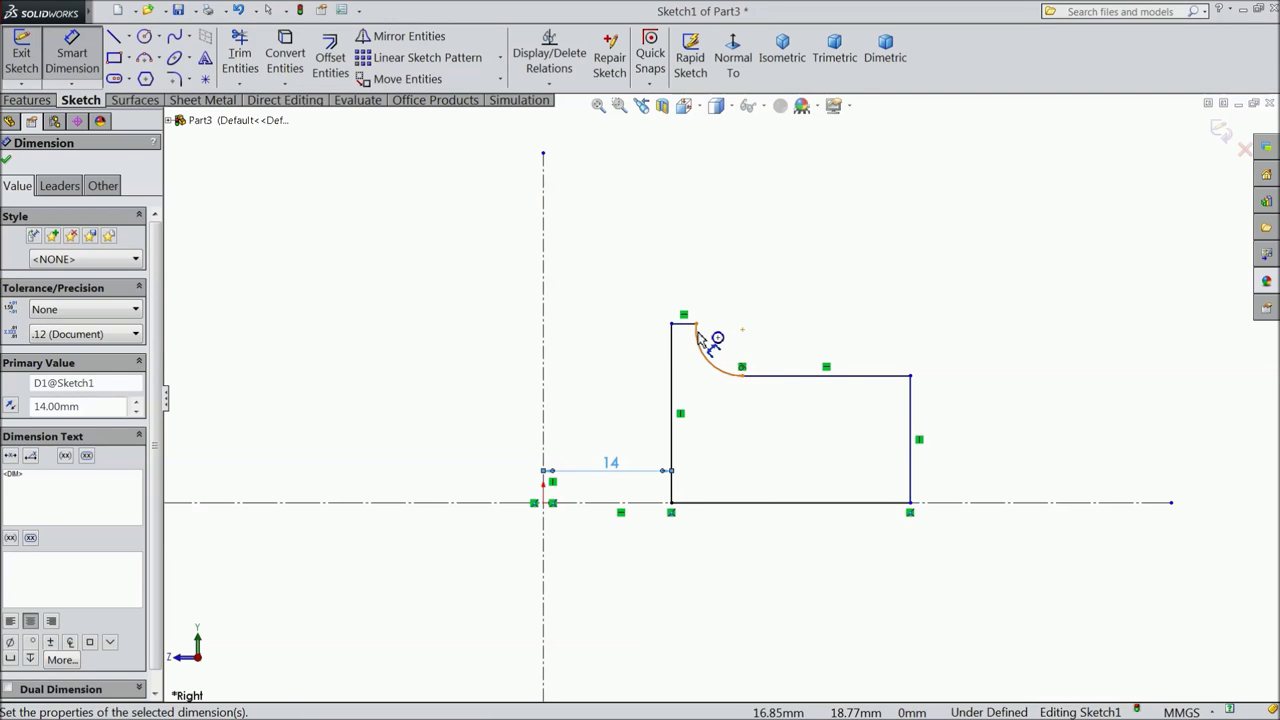
# Step: Dimension the horizontal distance from the vertical centerline to the arc's upper endpoint as 26 mm
pyautogui.click(697, 325)
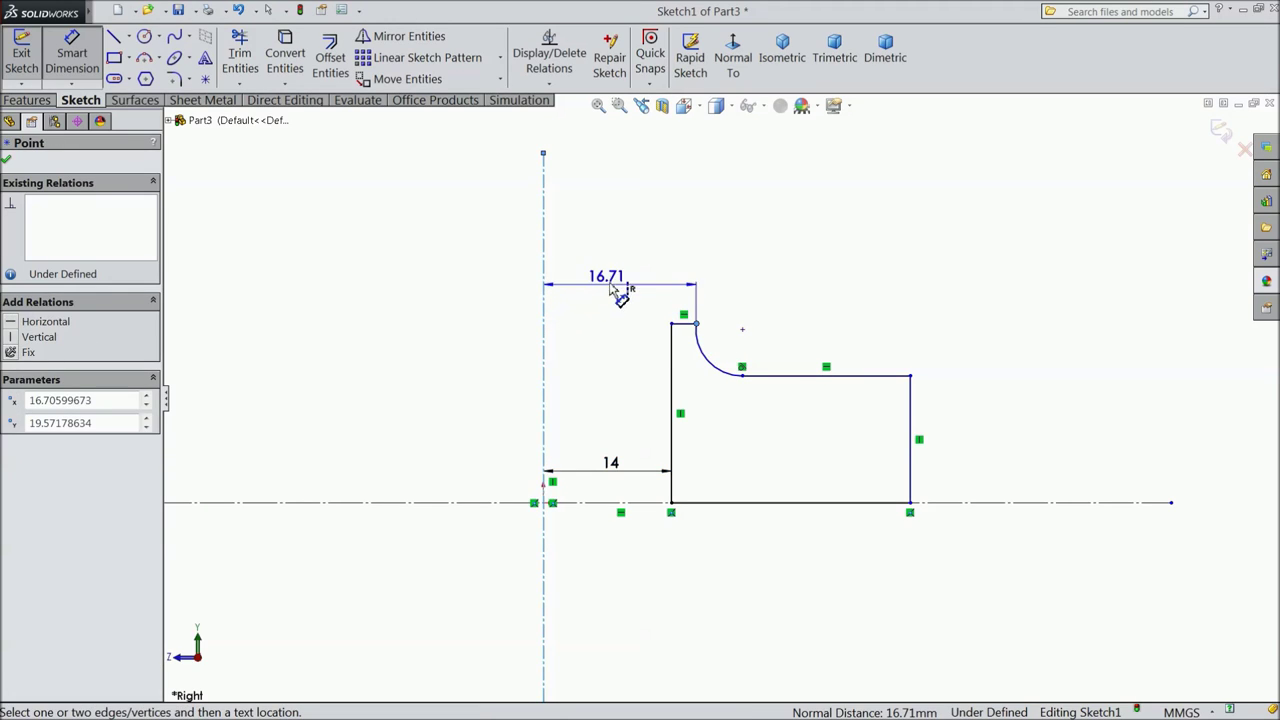
pyautogui.click(613, 300)
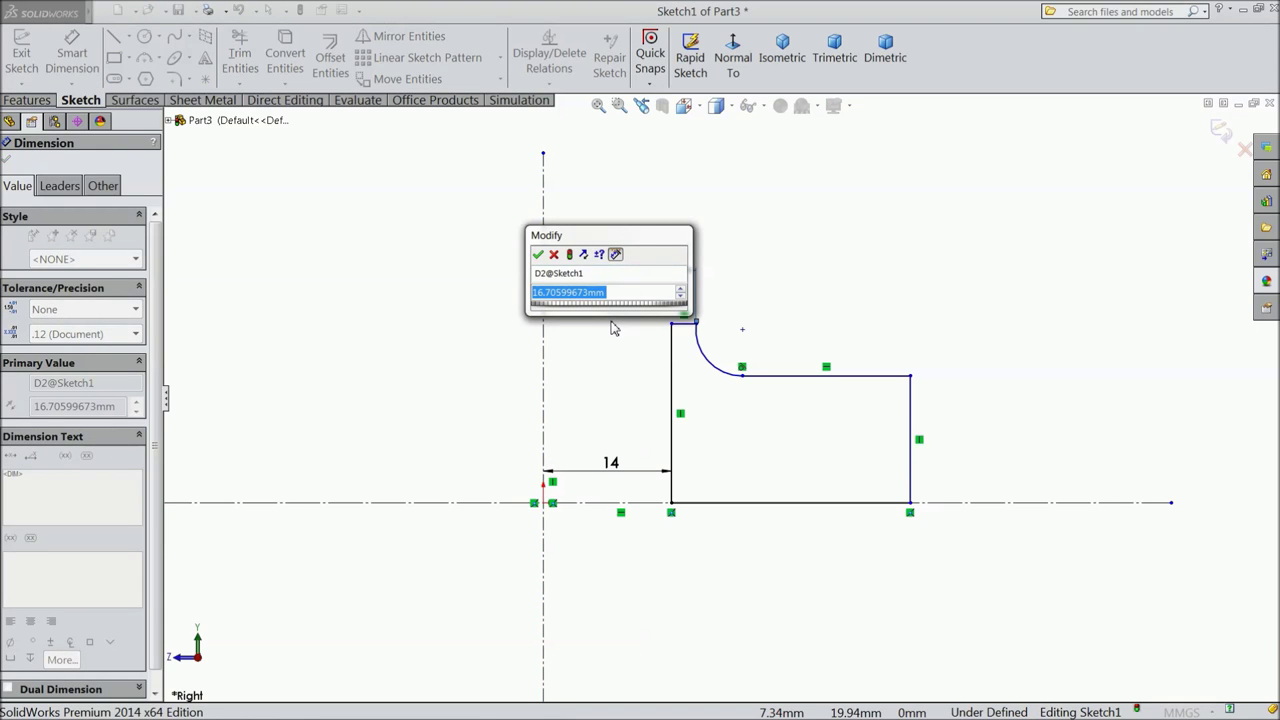
pyautogui.write('26')
pyautogui.moveTo(589, 323)
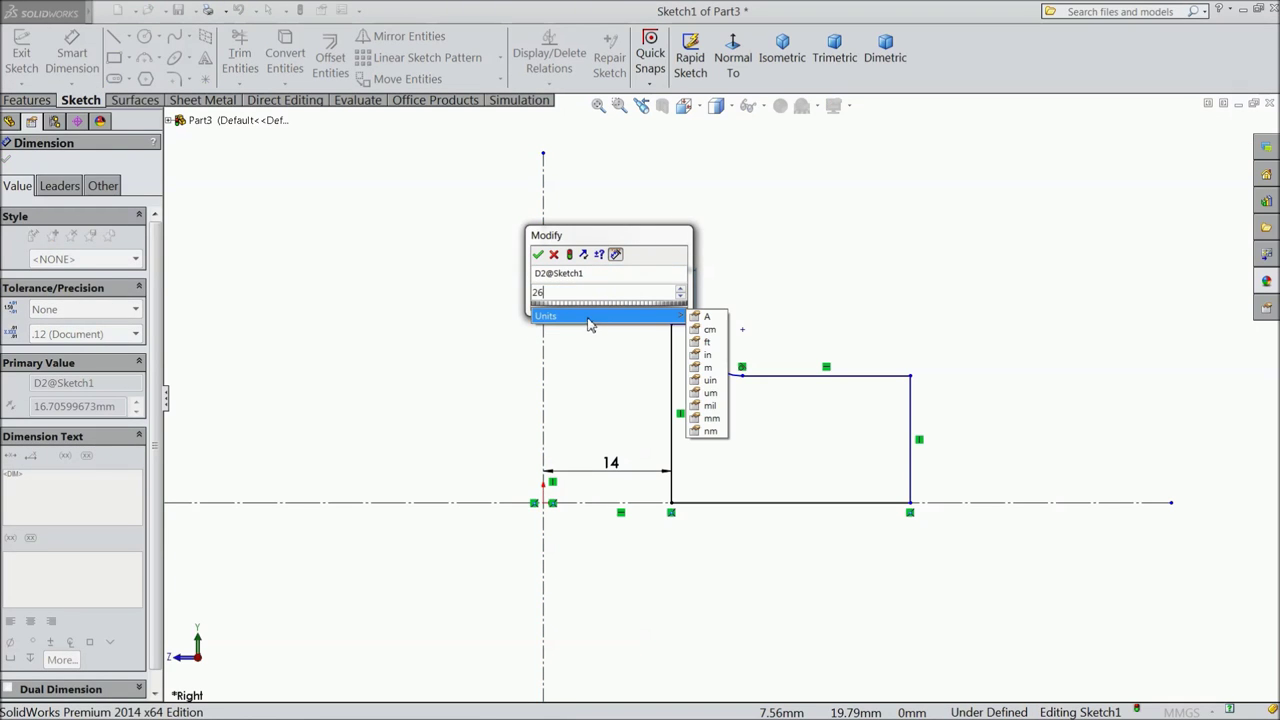
pyautogui.click(540, 256)
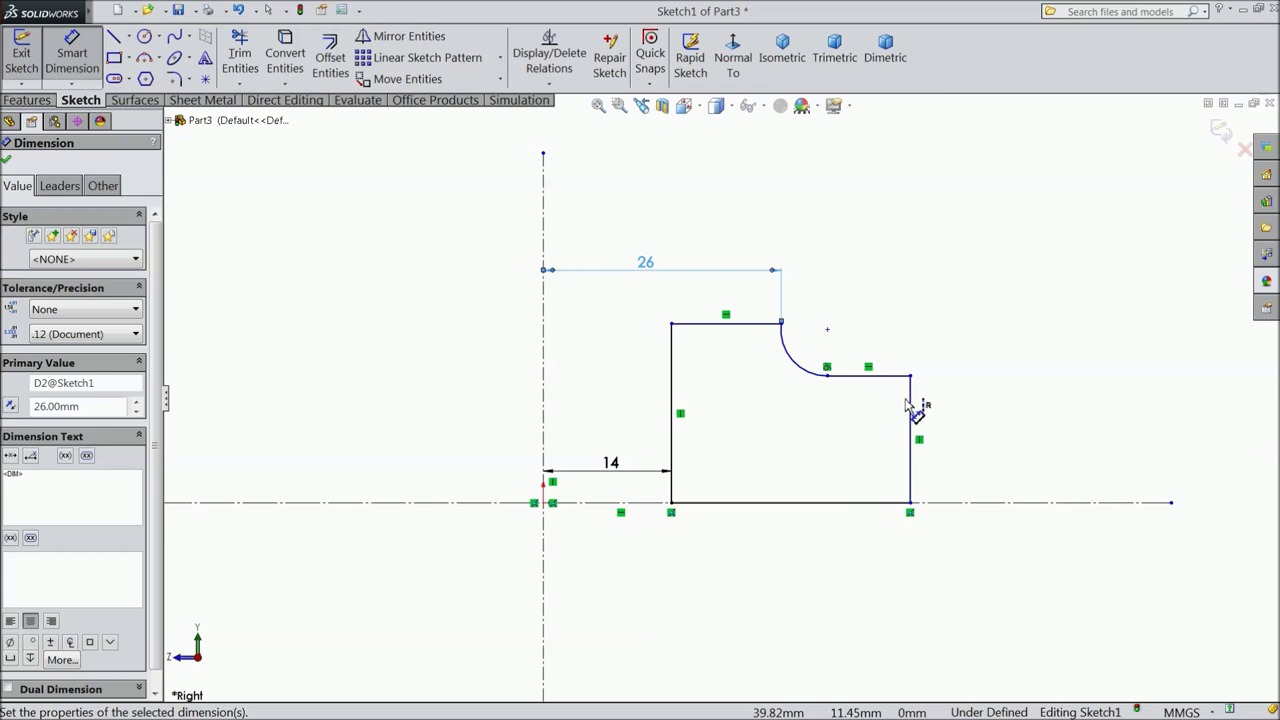
# Step: Dimension the distance from the vertical centerline to the profile's far vertical edge as 90 mm
pyautogui.click(909, 405)
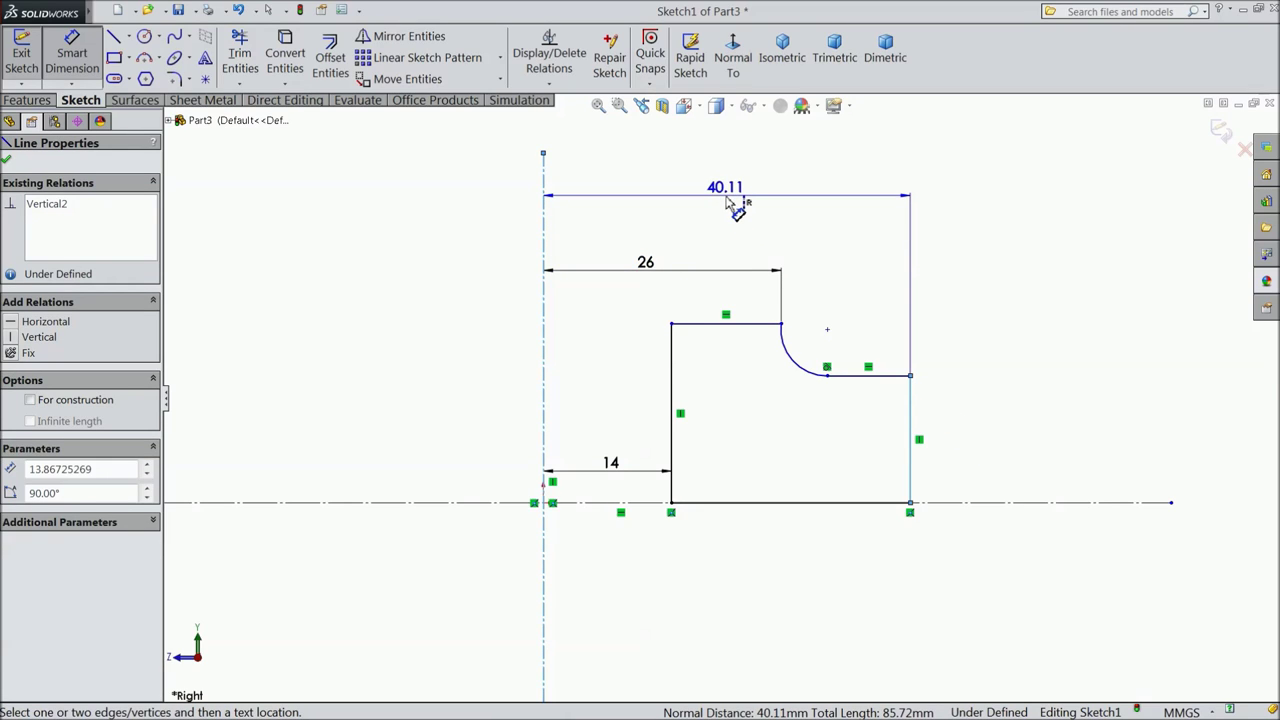
pyautogui.click(736, 207)
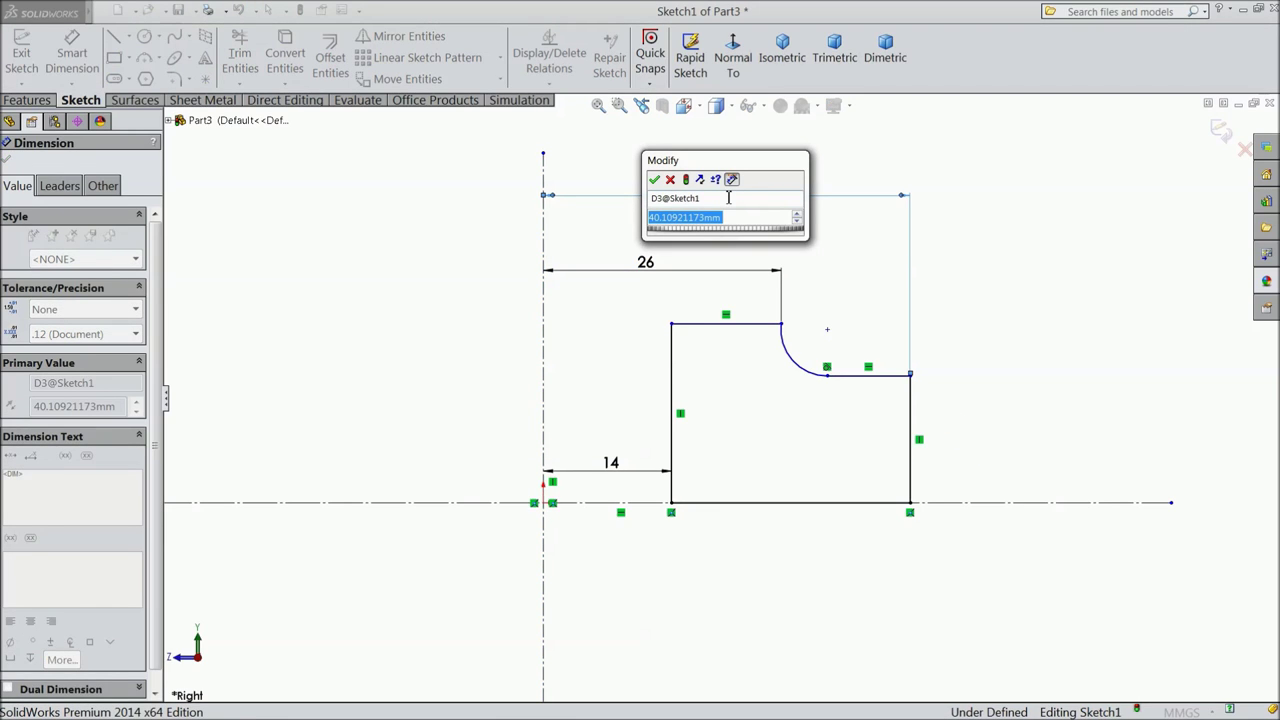
pyautogui.write('90')
pyautogui.click(654, 179)
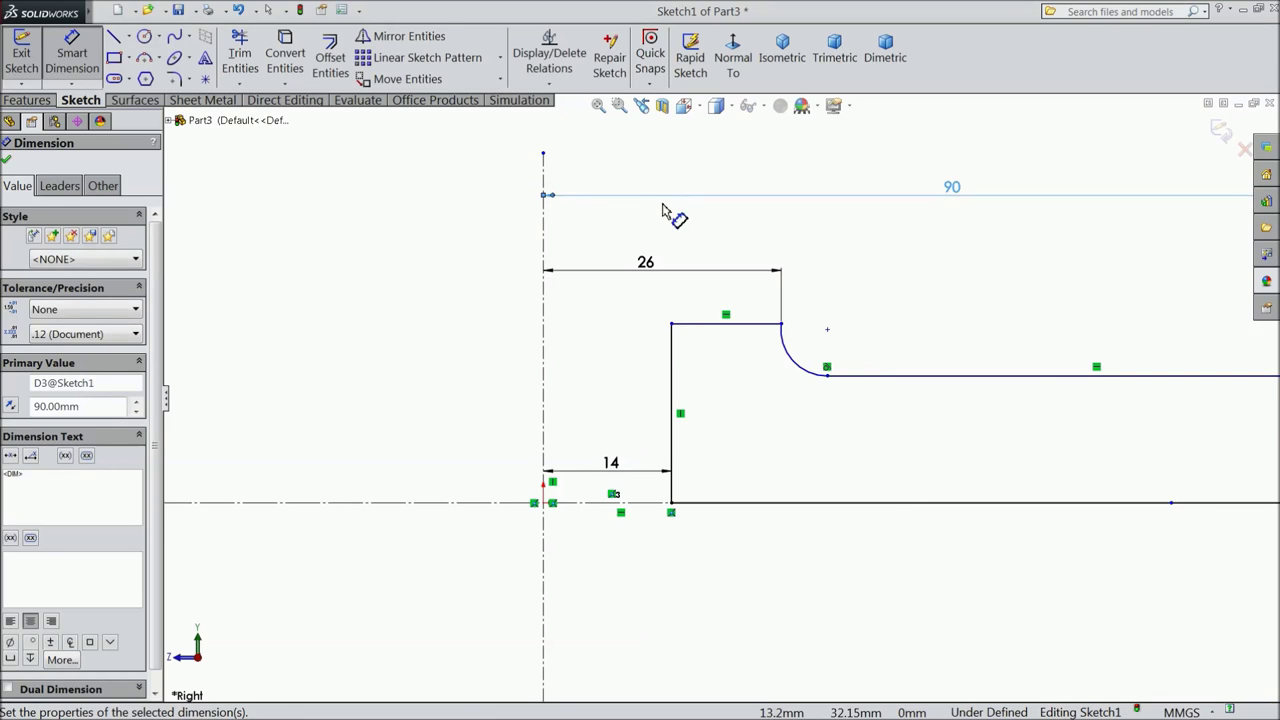
# Step: Dimension the height of the profile's far vertical edge
pyautogui.press('f')
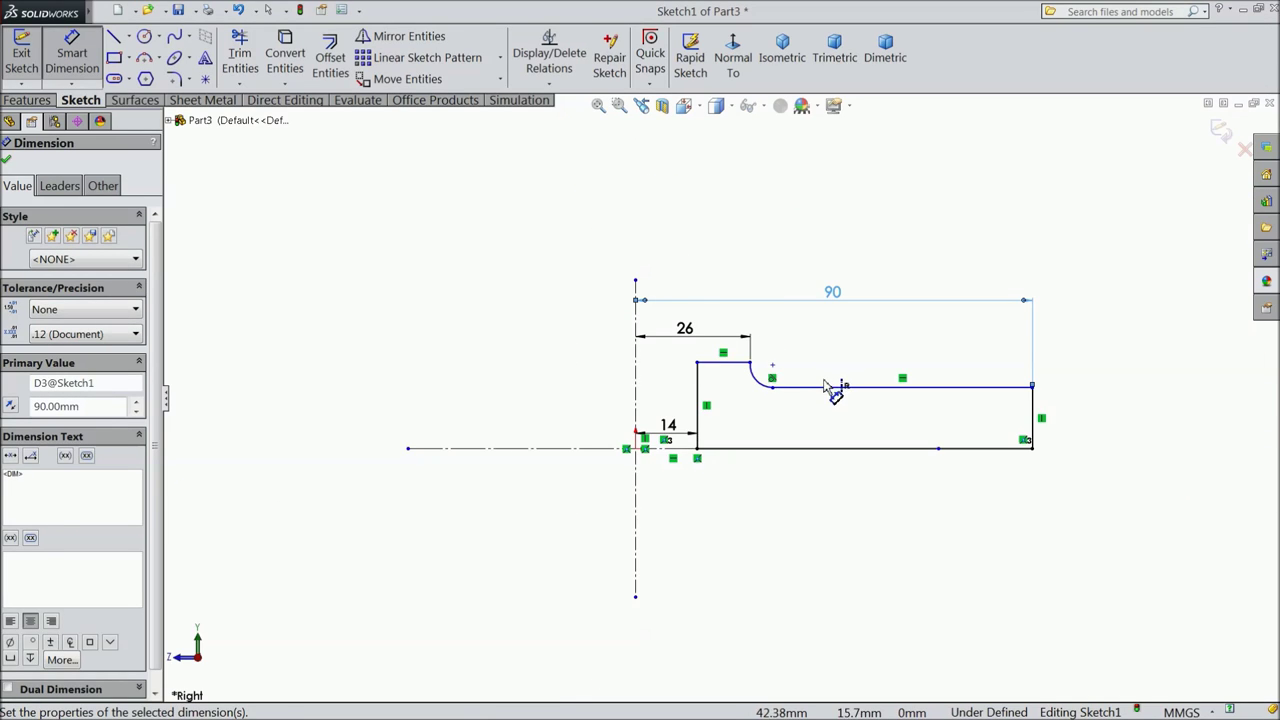
pyautogui.scroll(-1, 826, 384)
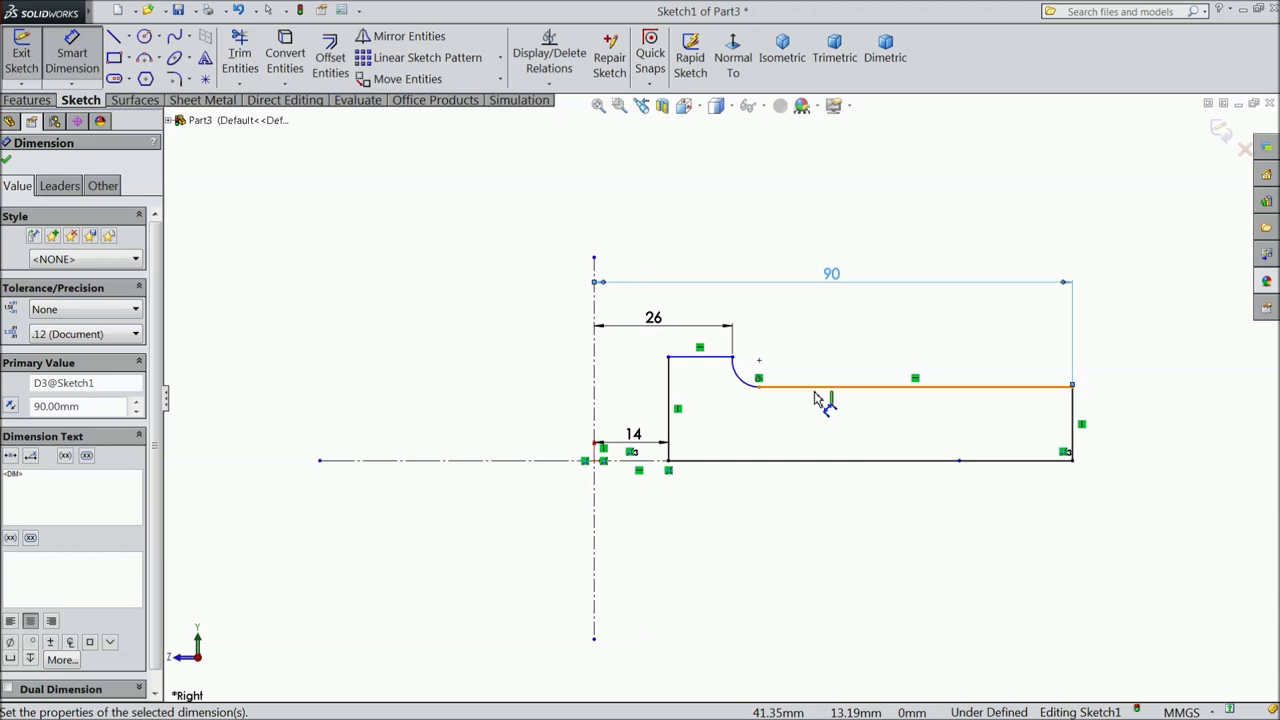
pyautogui.click(1077, 423)
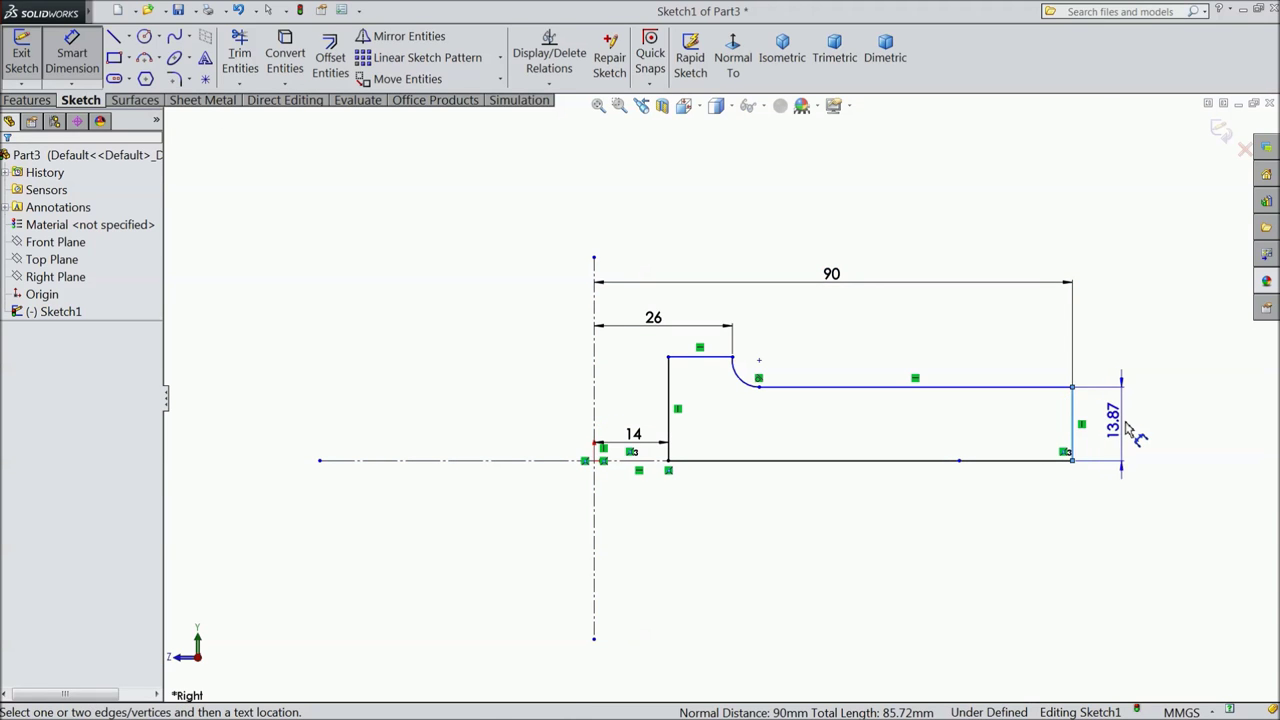
pyautogui.click(1131, 428)
pyautogui.write('28')
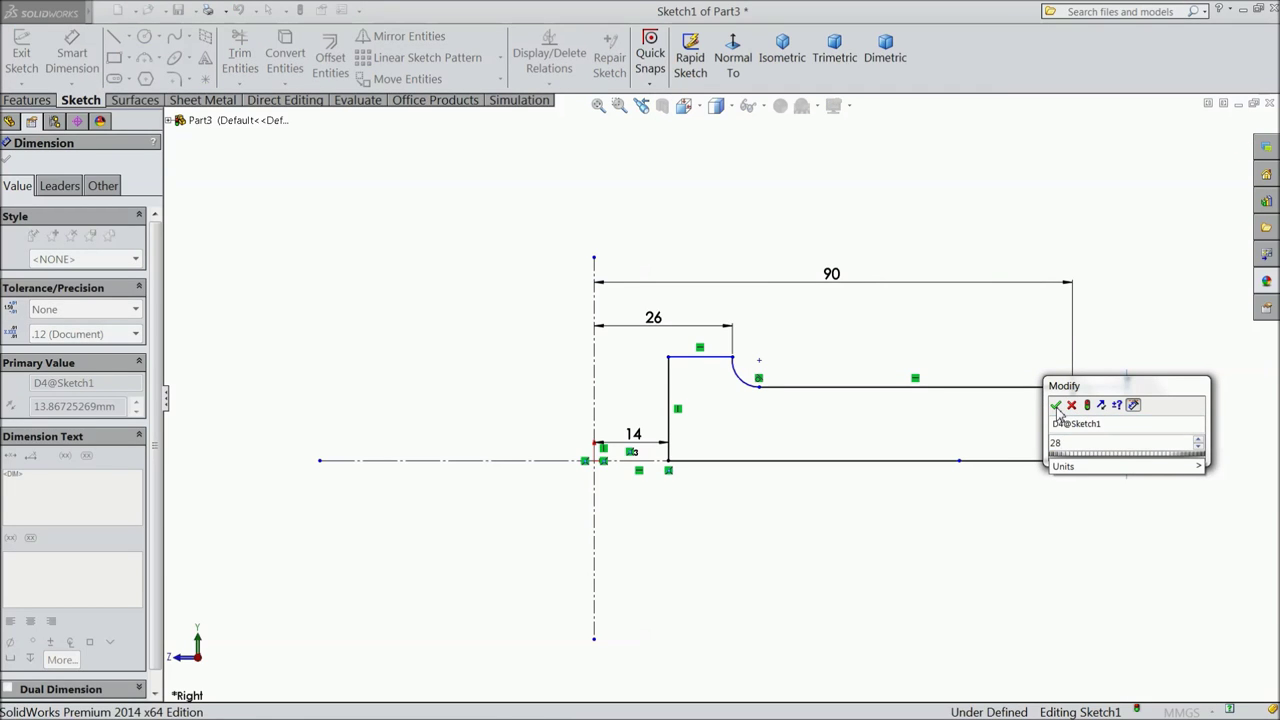
pyautogui.click(1071, 405)
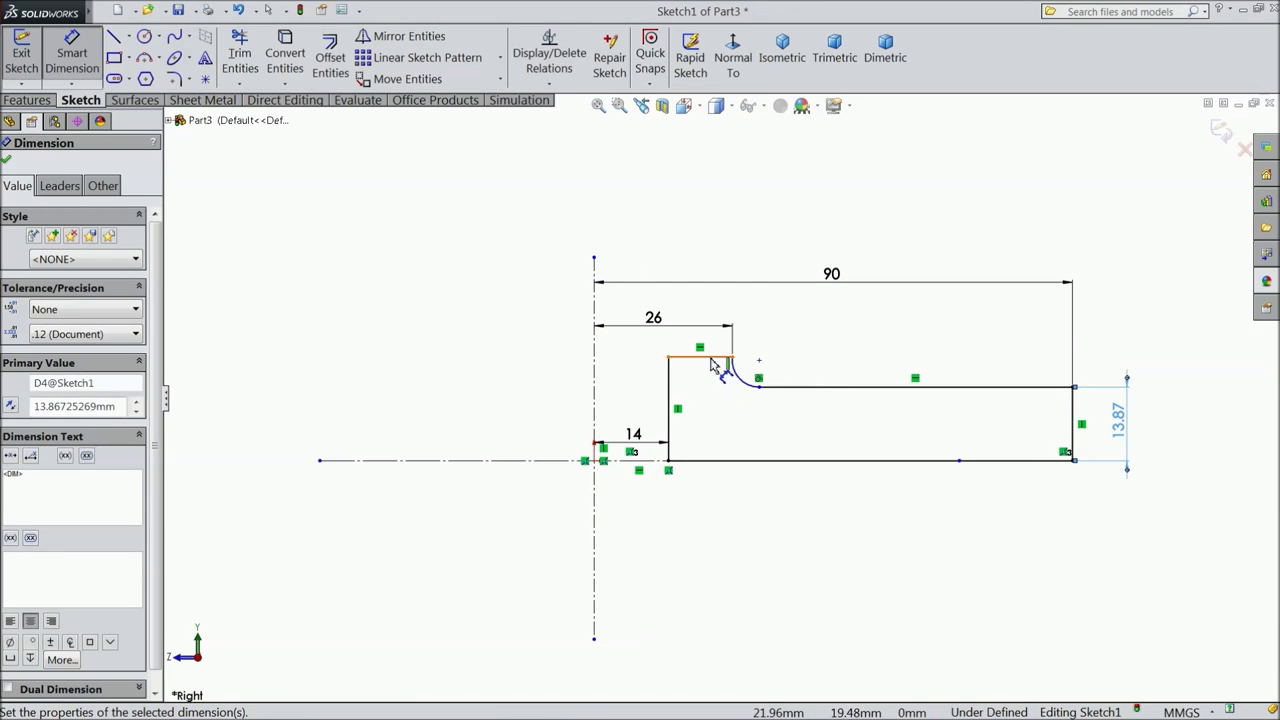
# Step: Dimension the vertical offset between the profile's short upper edge and its long stepped edge as 10 mm
pyautogui.click(712, 362)
pyautogui.click(830, 381)
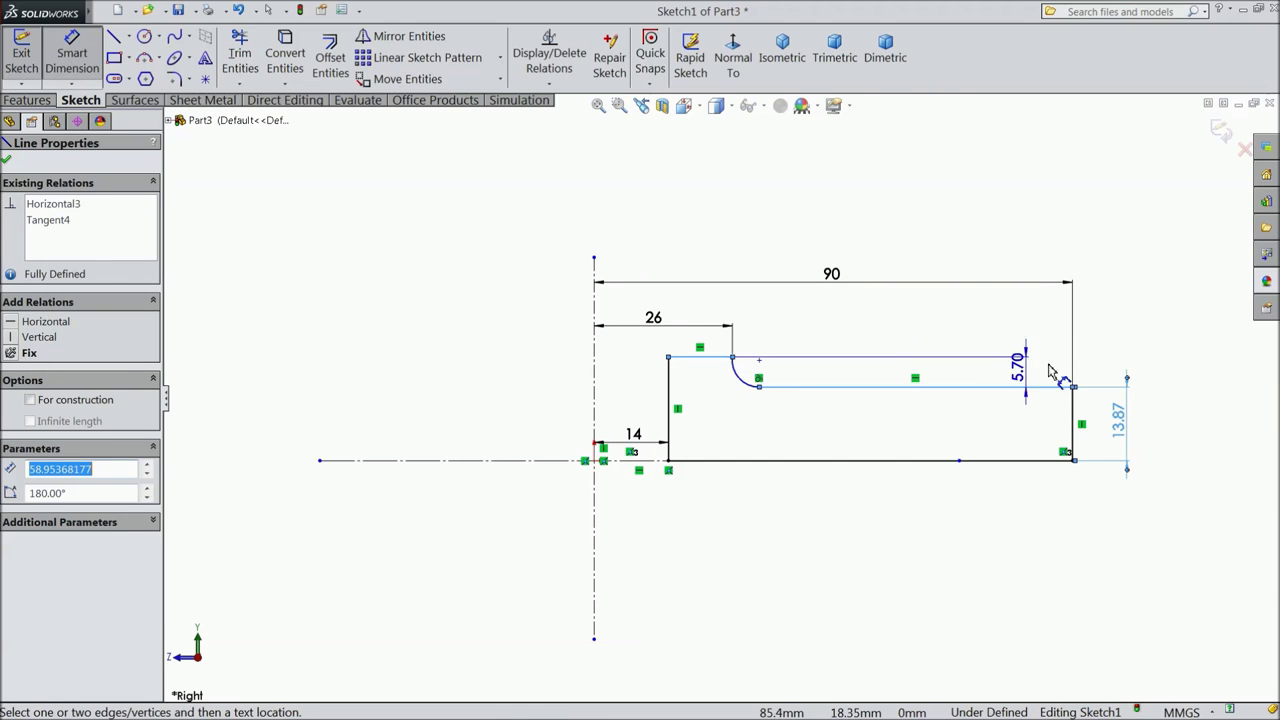
pyautogui.click(1115, 362)
pyautogui.write('10')
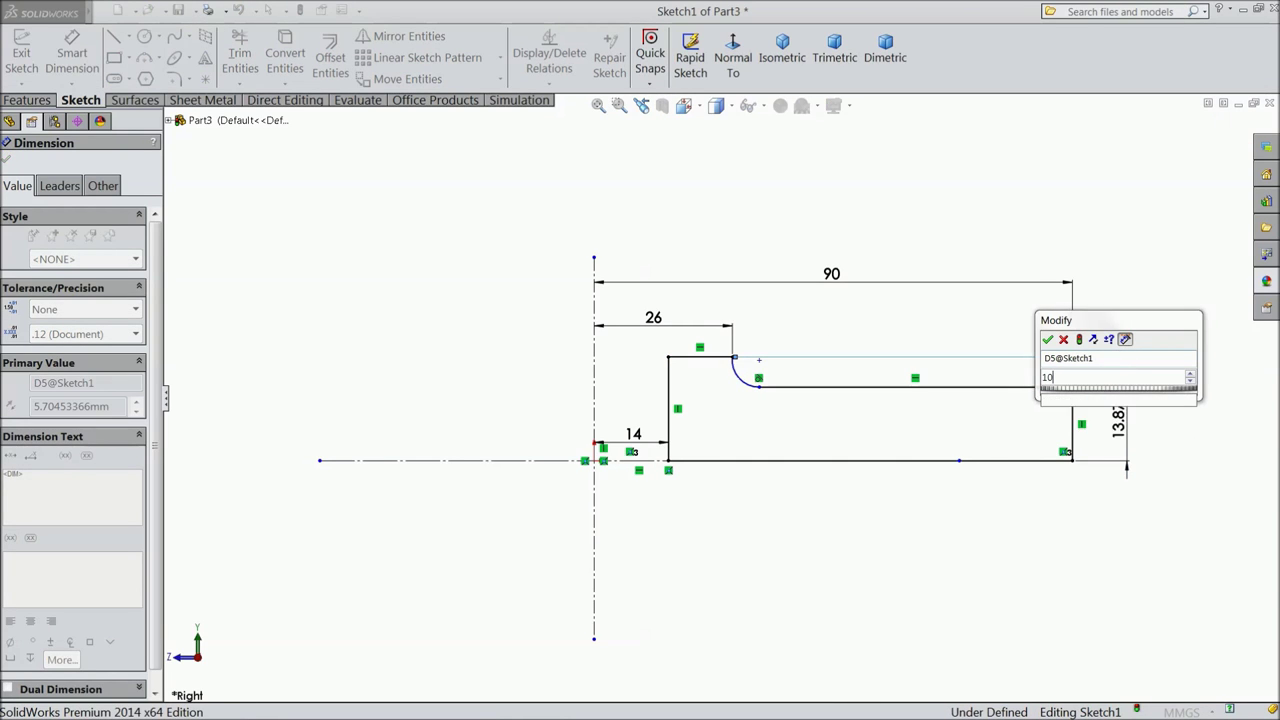
pyautogui.click(1047, 339)
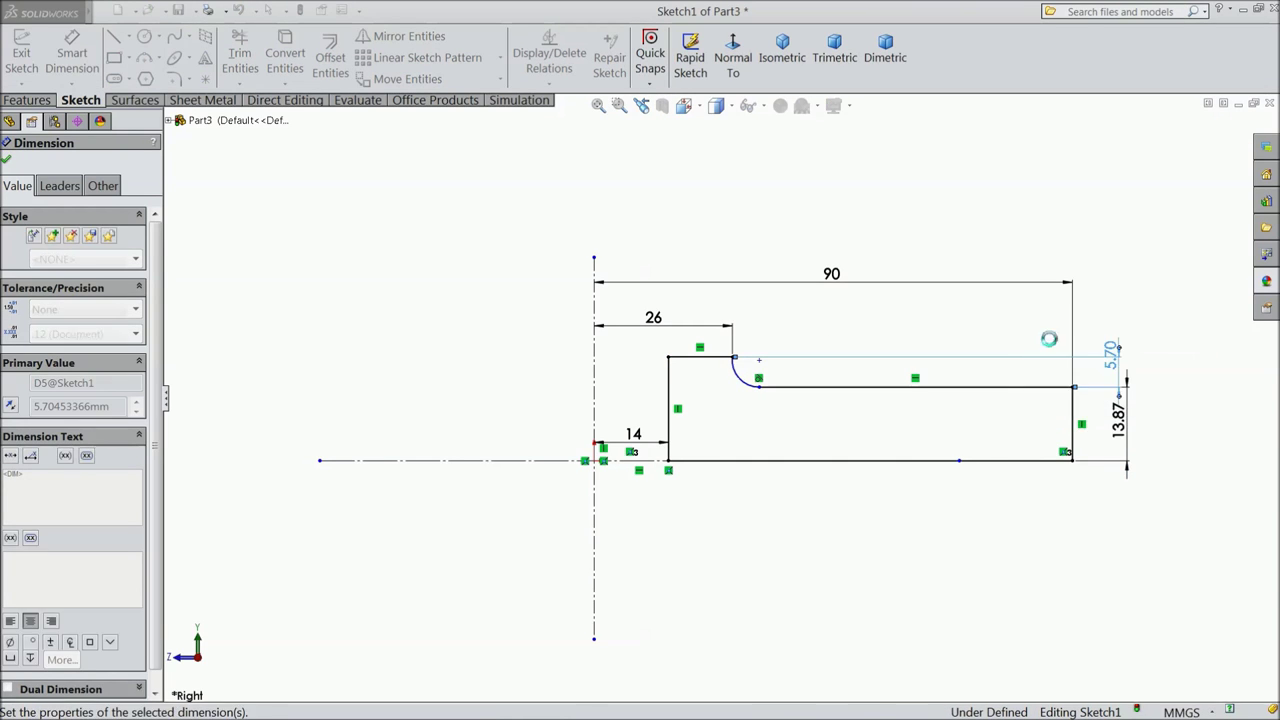
# Step: Set the height of the profile's far vertical edge to 28 mm
pyautogui.click(1117, 425)
pyautogui.write('28')
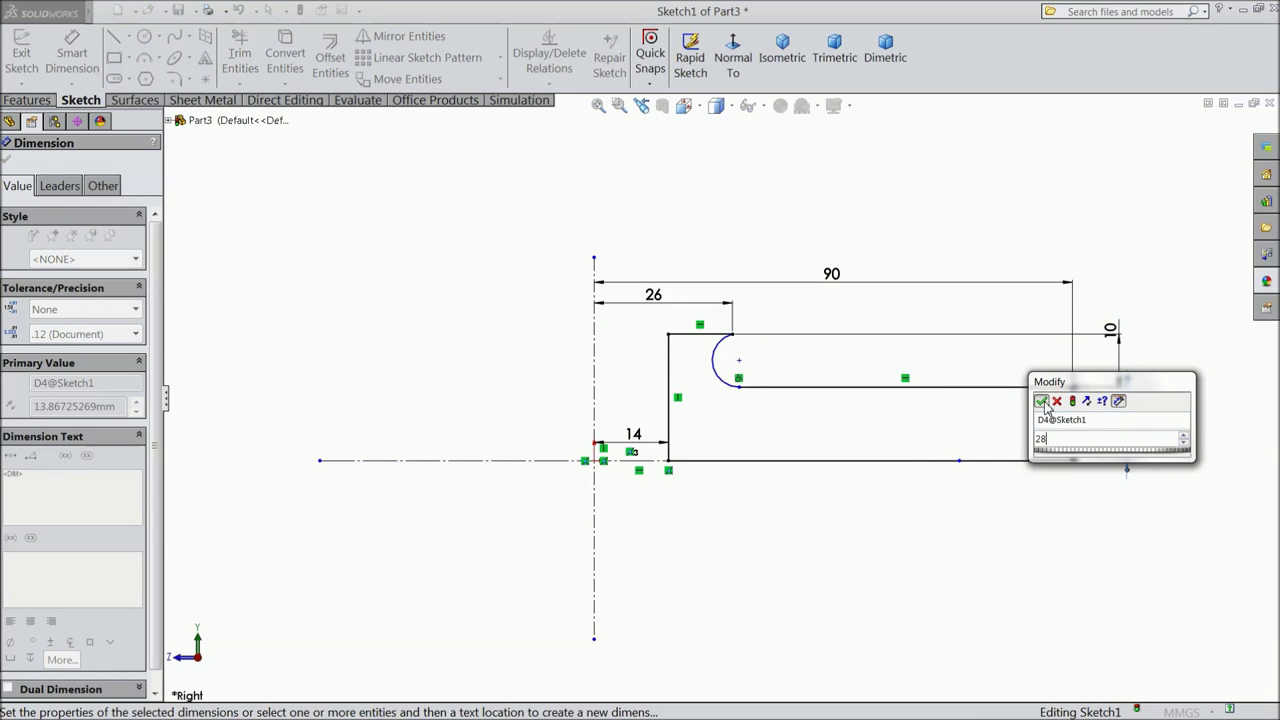
pyautogui.click(1040, 400)
pyautogui.click(6, 162)
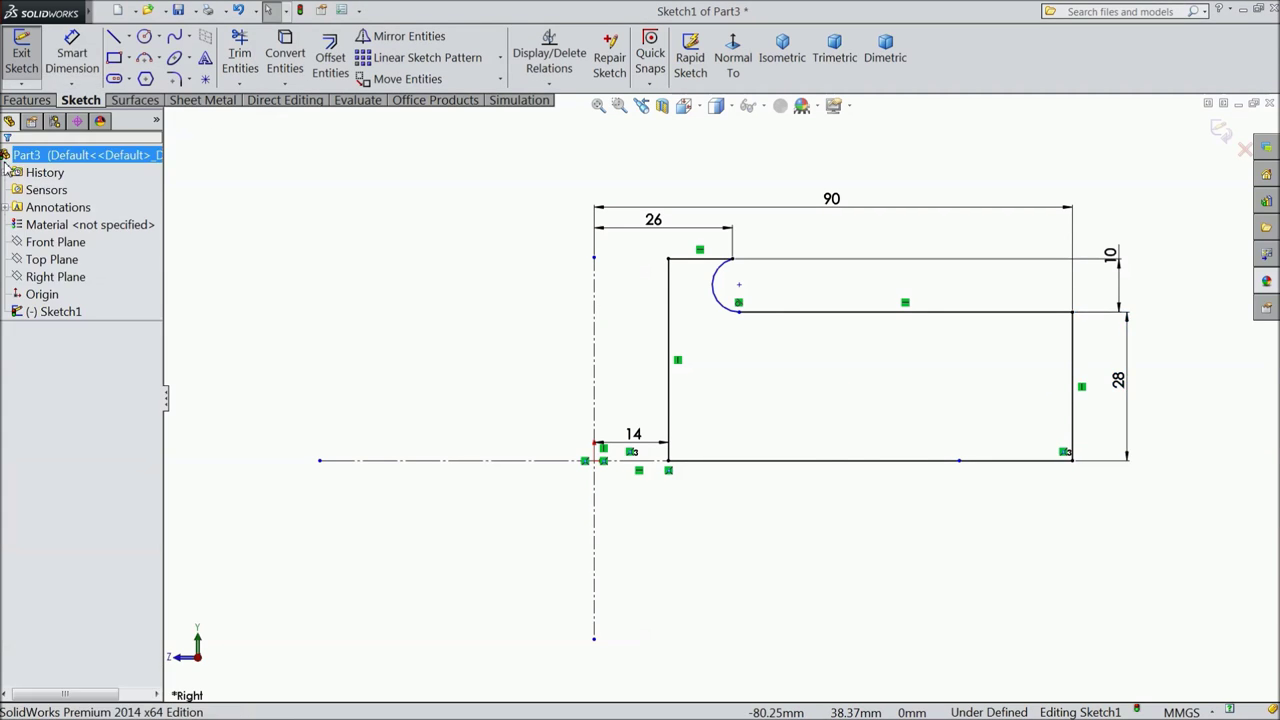
# Step: Reshape the arc to bulge less toward the vertical centerline and add a Horizontal relation between its center and upper endpoint
pyautogui.scroll(-2, 725, 298)
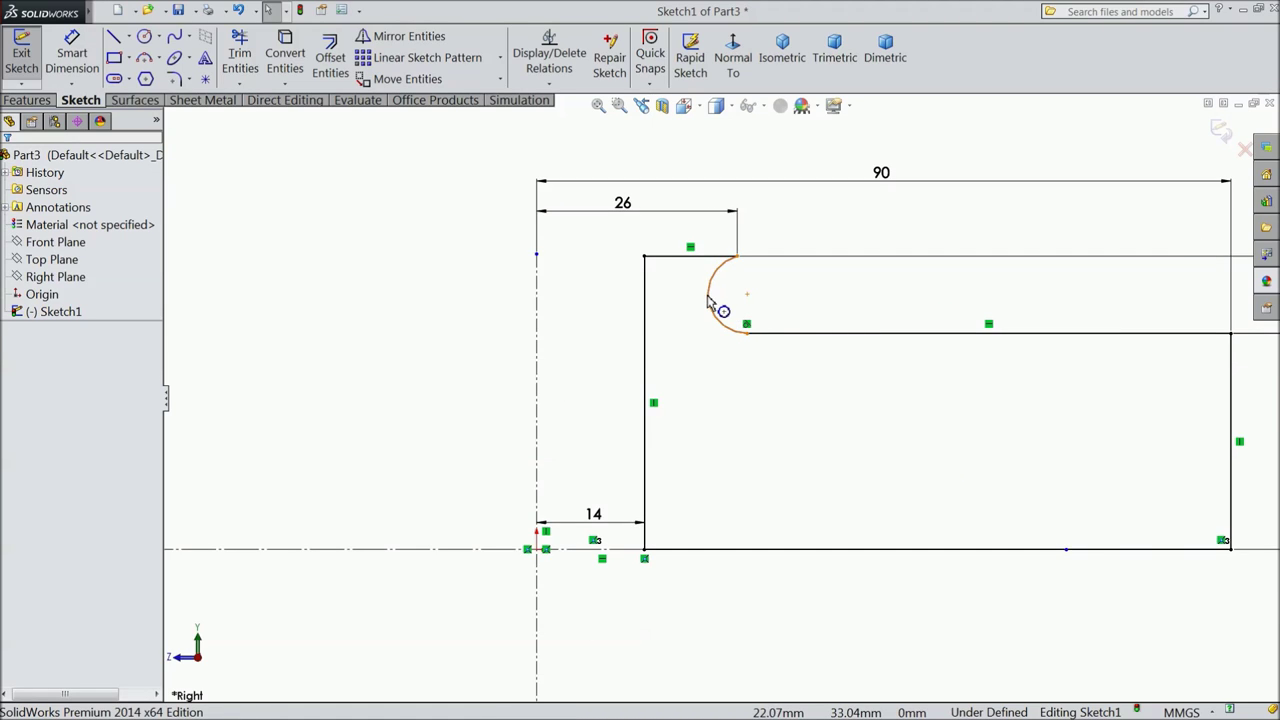
pyautogui.moveTo(710, 303)
pyautogui.mouseDown()
pyautogui.moveTo(749, 300)
pyautogui.moveTo(731, 308)
pyautogui.mouseUp()
pyautogui.click(772, 234)
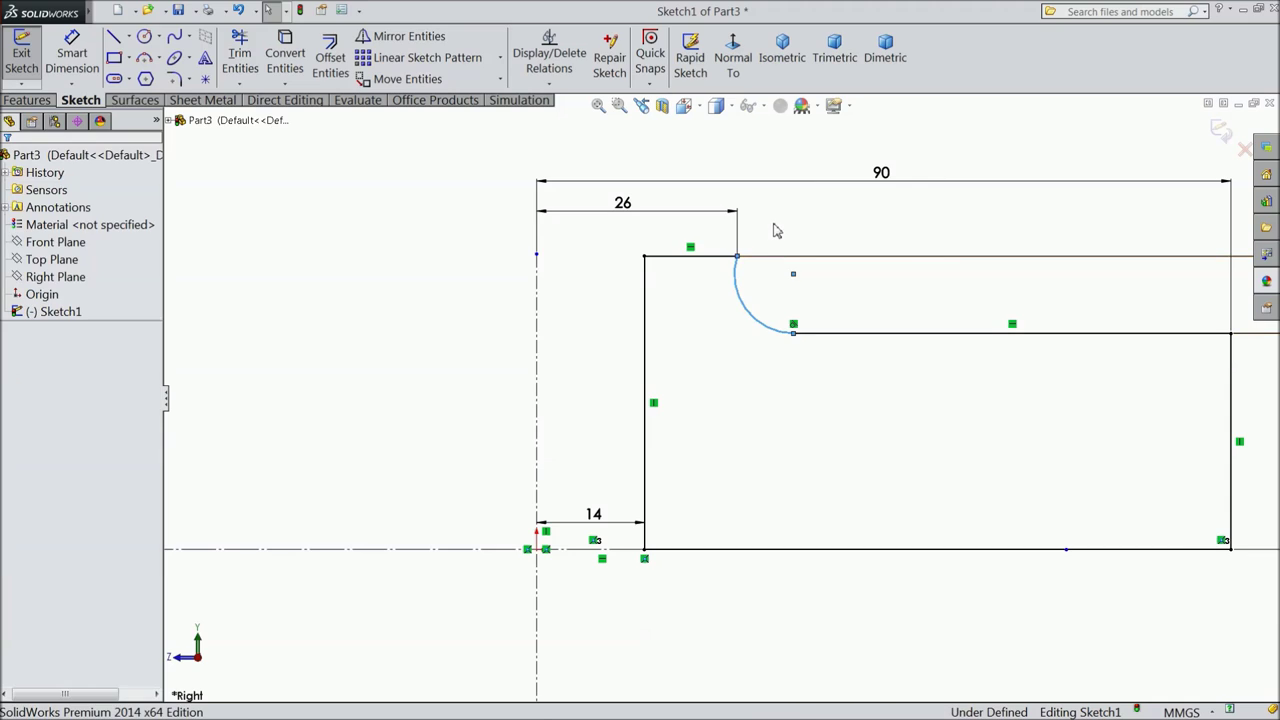
pyautogui.click(794, 277)
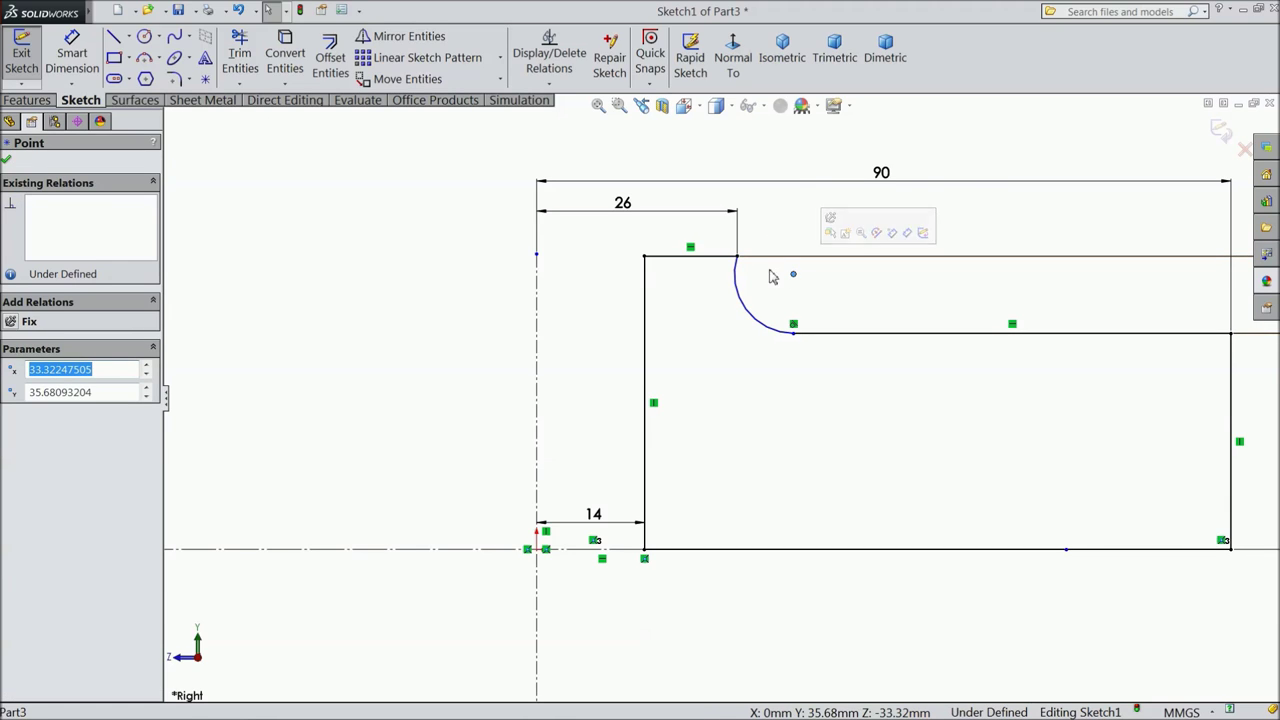
pyautogui.keyDown('ctrl'); pyautogui.click(738, 258); pyautogui.keyUp('ctrl')
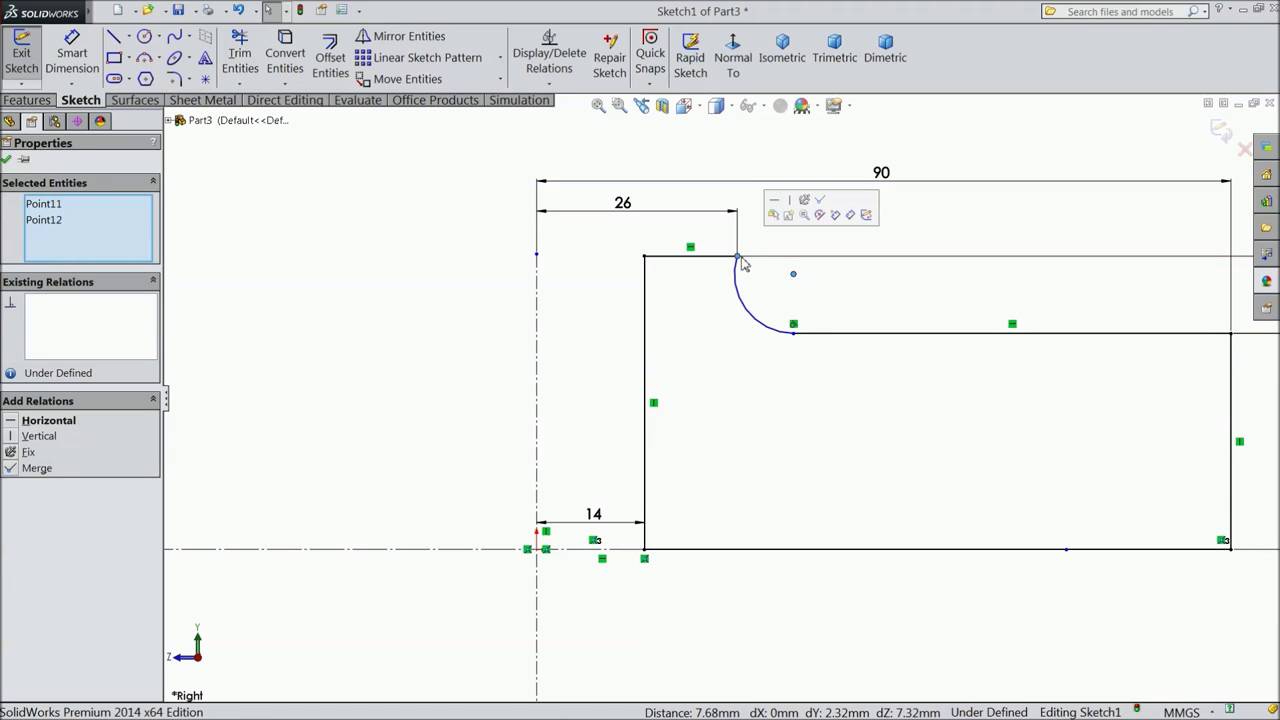
pyautogui.click(780, 208)
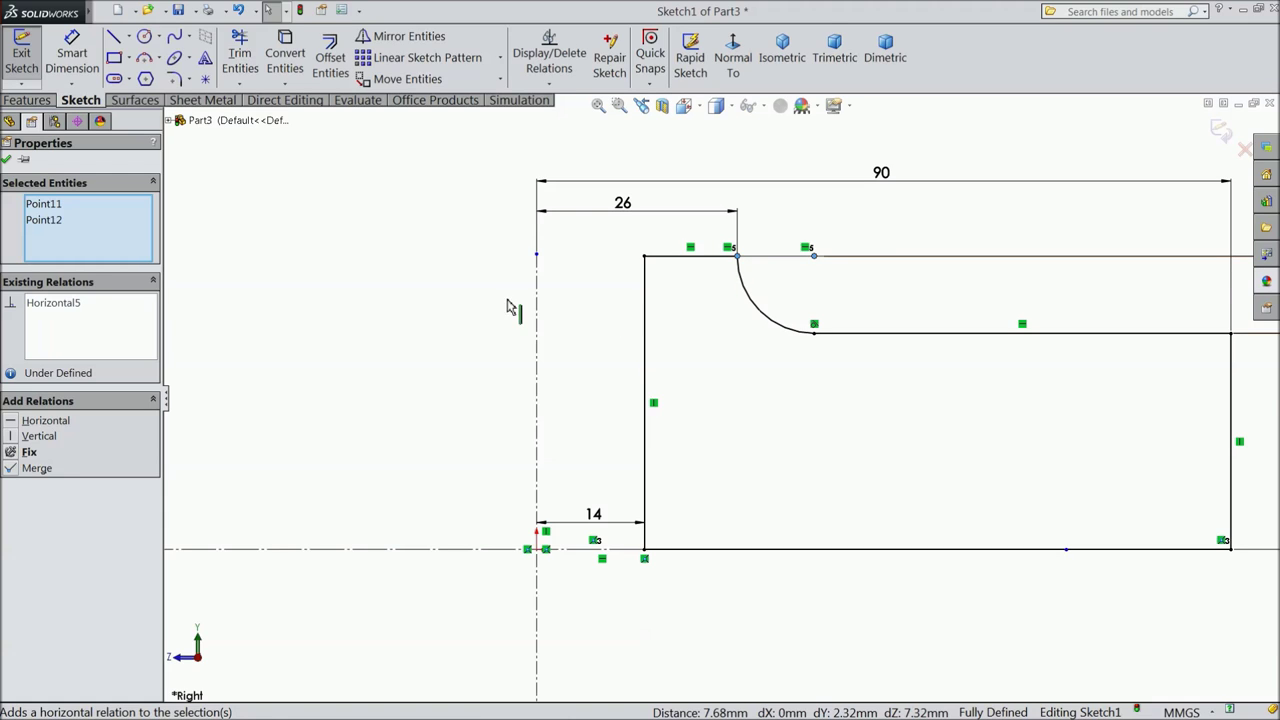
pyautogui.click(404, 307)
pyautogui.press('f')
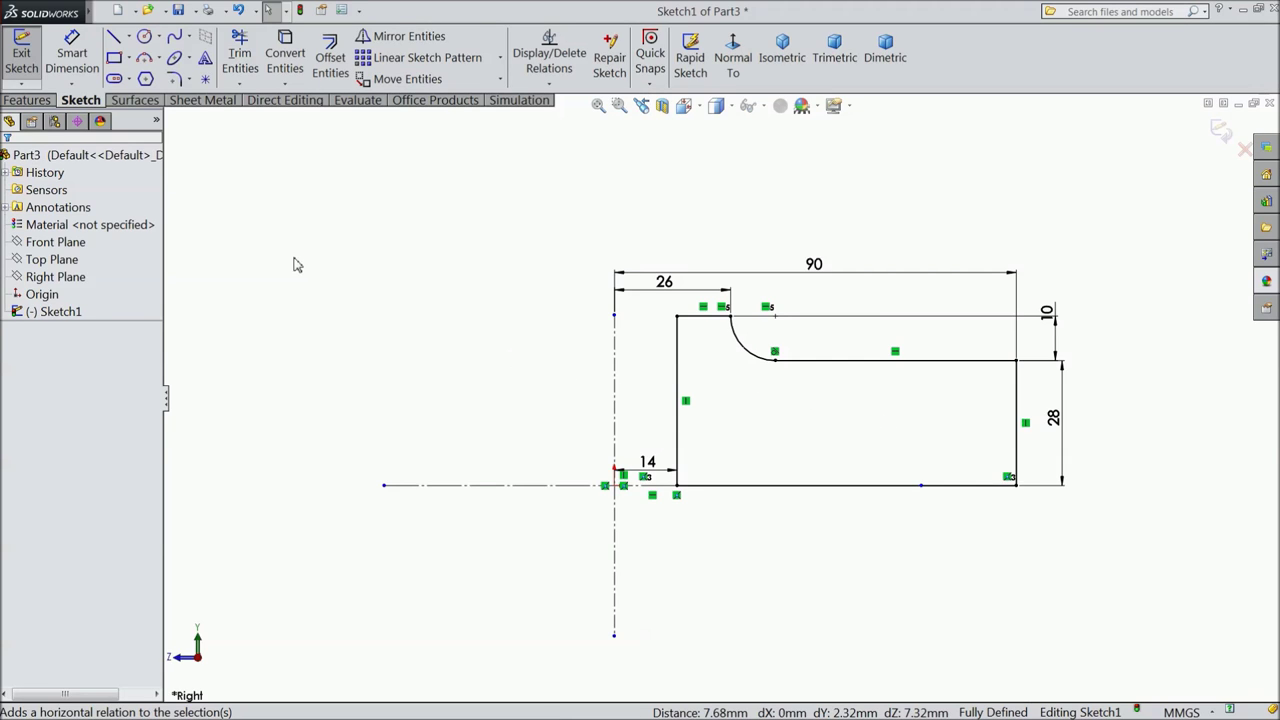
# Step: Revolve the profile 360° about the vertical centerline as a Revolved Boss/Base
pyautogui.click(47, 104)
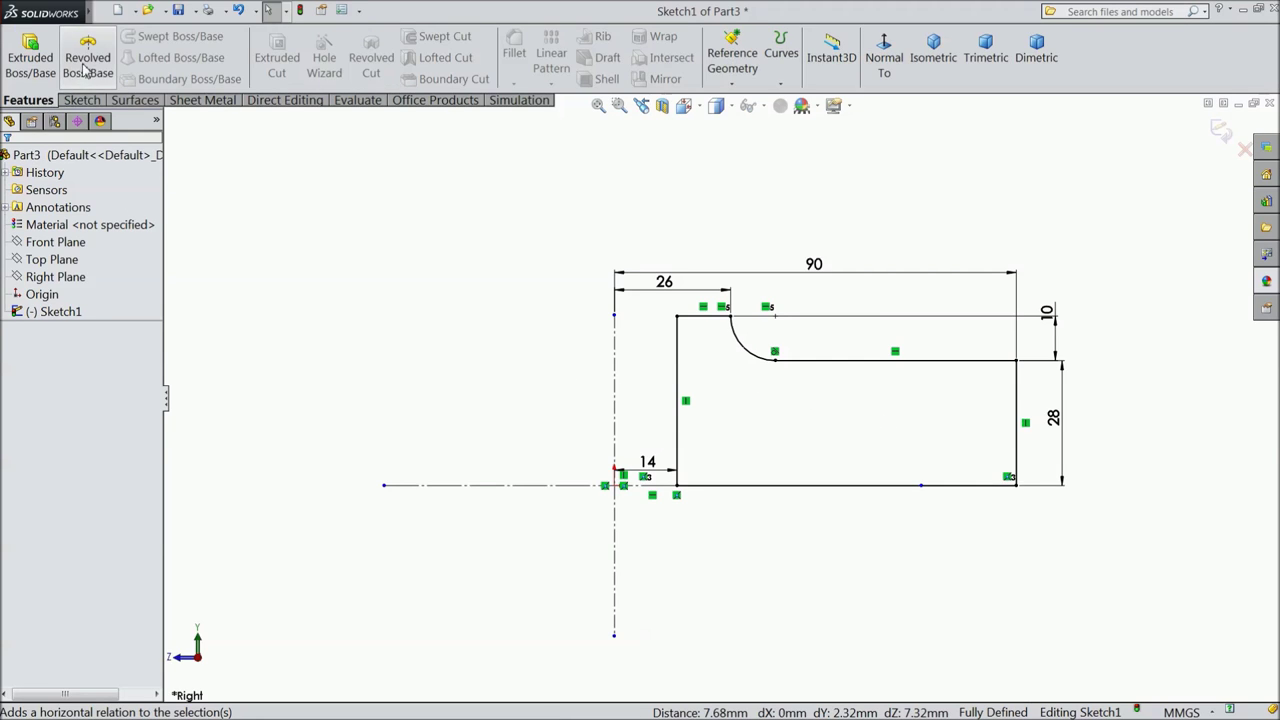
pyautogui.click(87, 60)
pyautogui.click(684, 390)
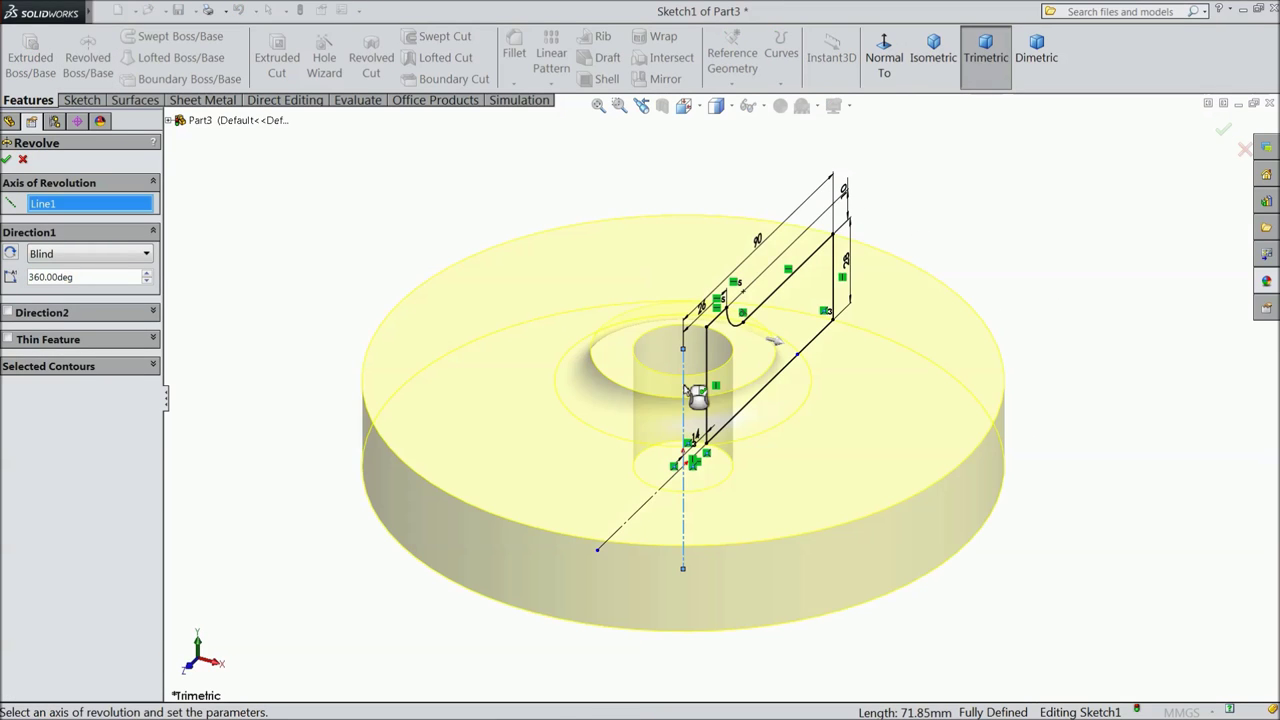
pyautogui.click(7, 161)
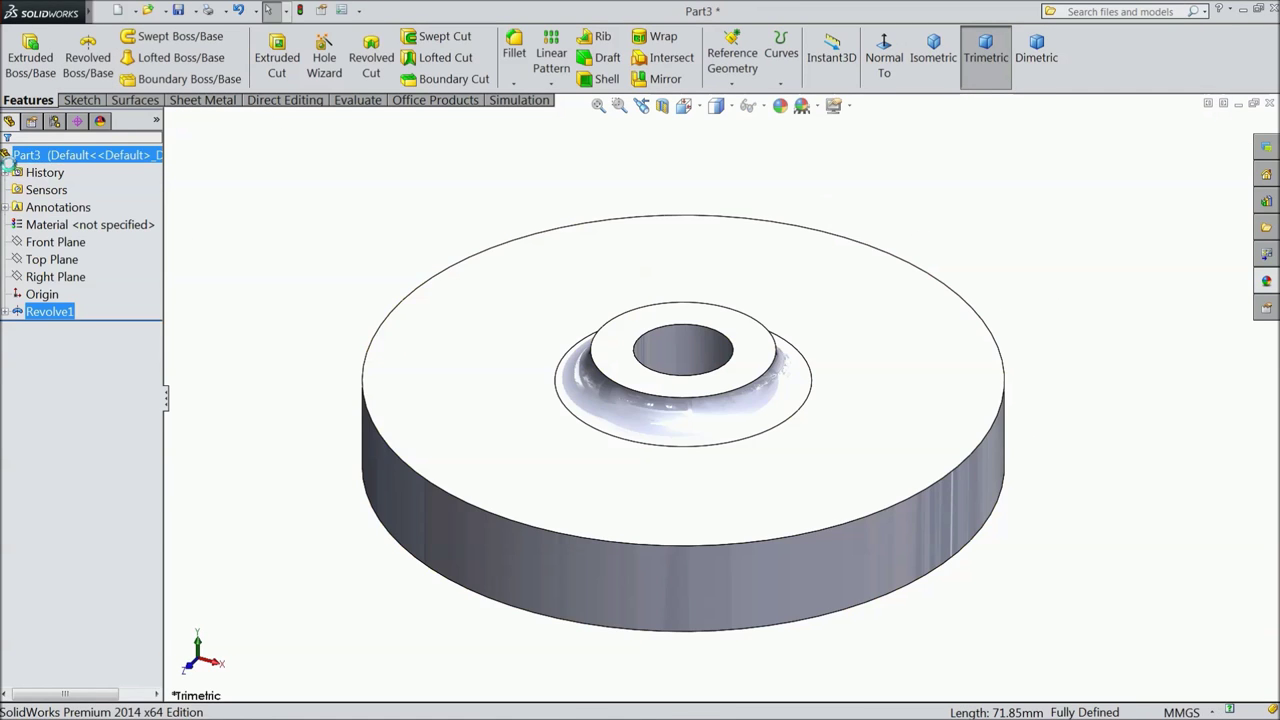
# Step: Start a sketch on the disc's wide upper annular face and view it face-on
pyautogui.click(506, 392)
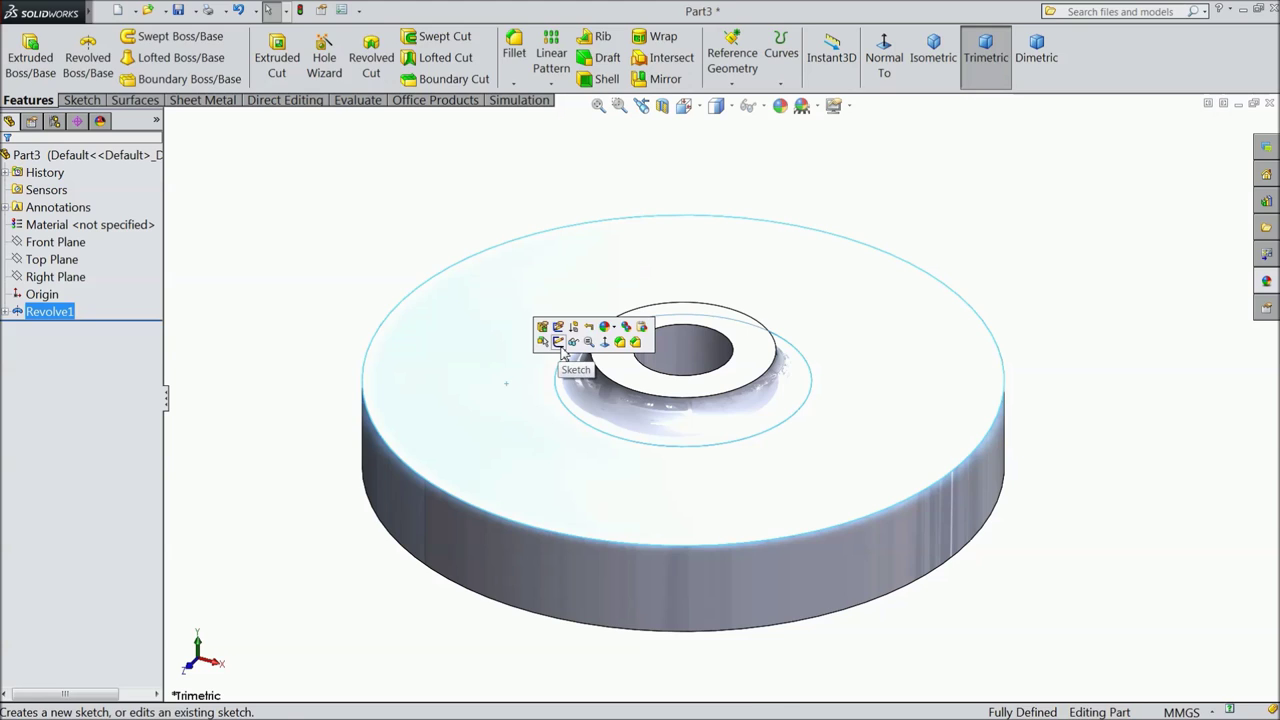
pyautogui.click(563, 344)
pyautogui.click(883, 77)
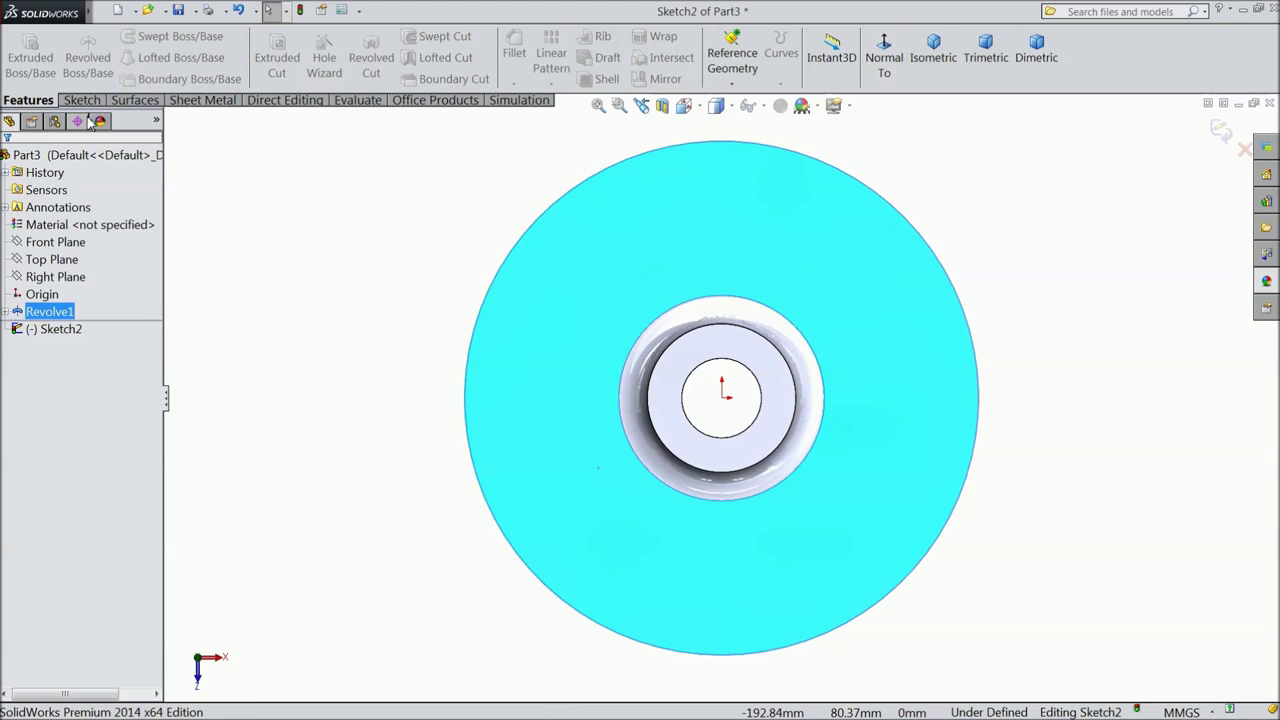
# Step: Draw a vertical centerline through the origin, running from near the disc's upper rim to below the central boss
pyautogui.click(78, 100)
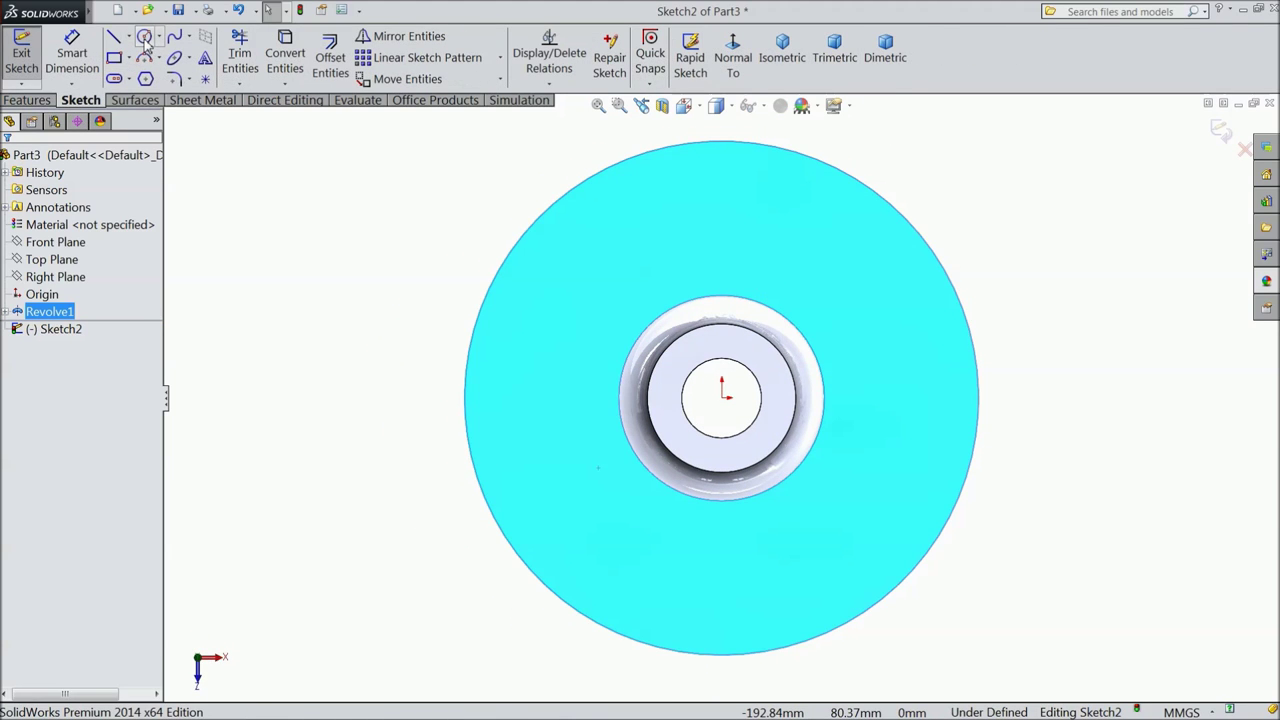
pyautogui.click(129, 36)
pyautogui.click(148, 76)
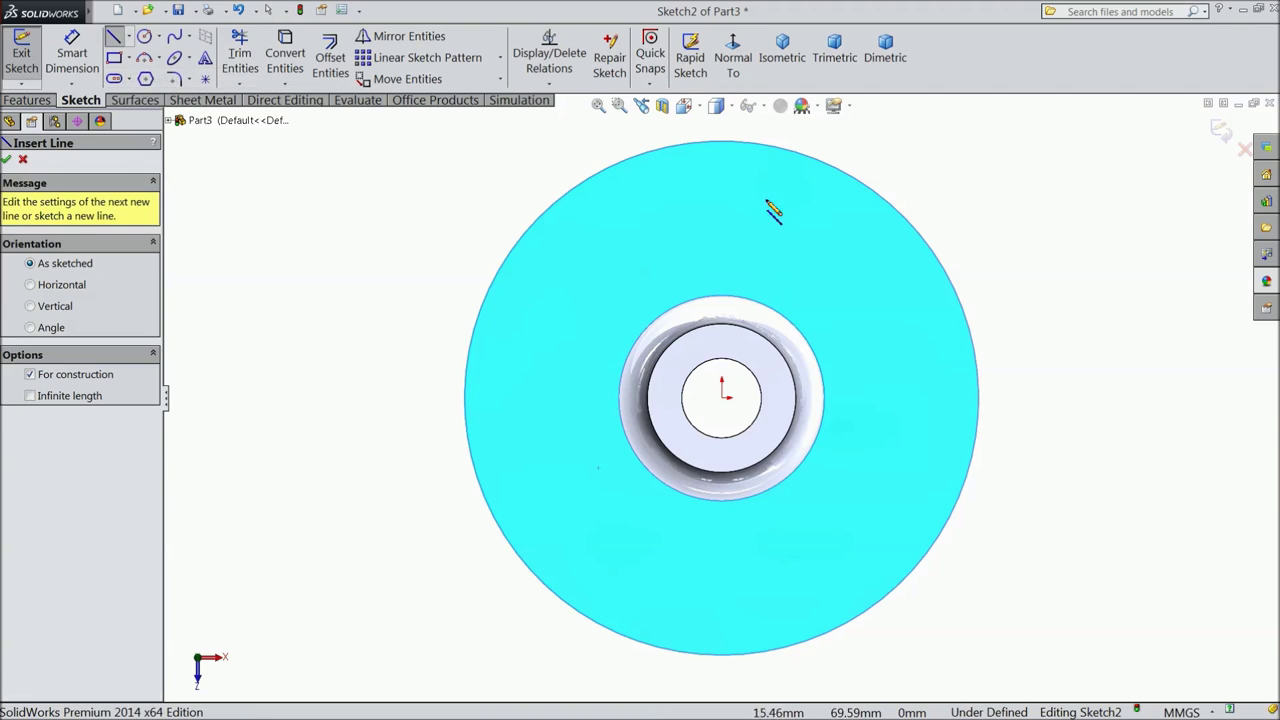
pyautogui.click(722, 170)
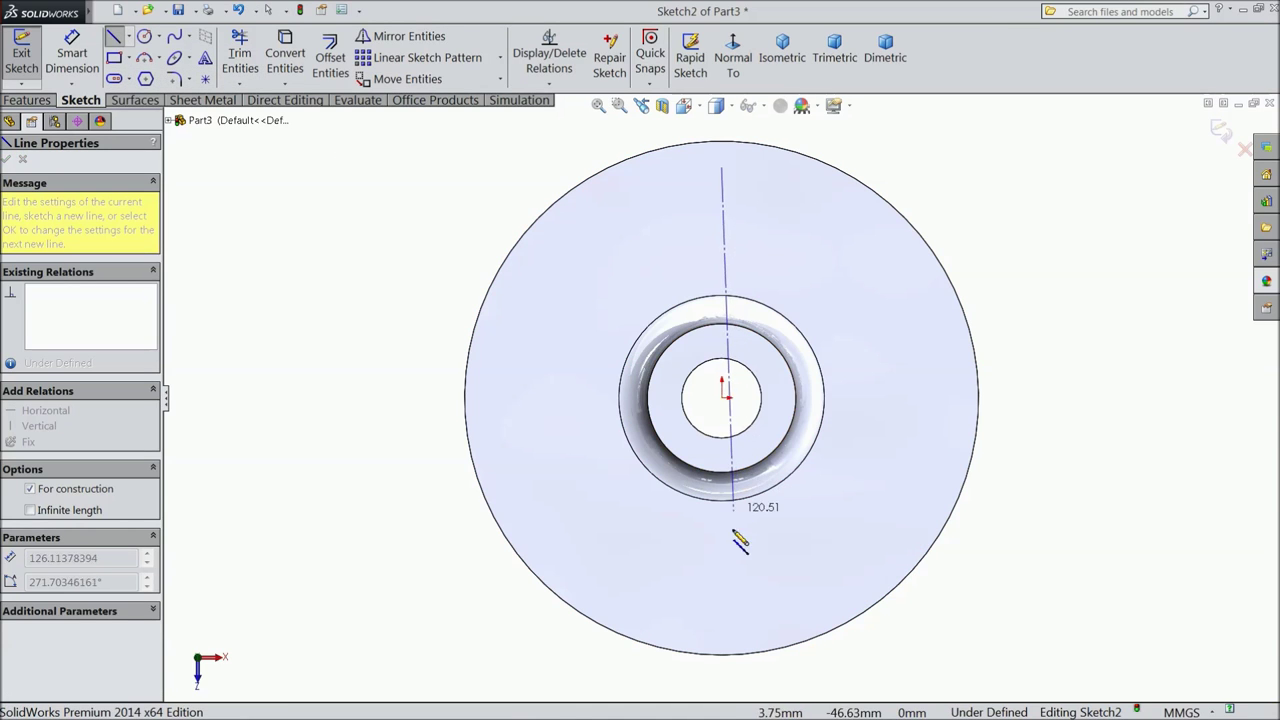
pyautogui.click(810, 565)
pyautogui.rightClick(808, 562)
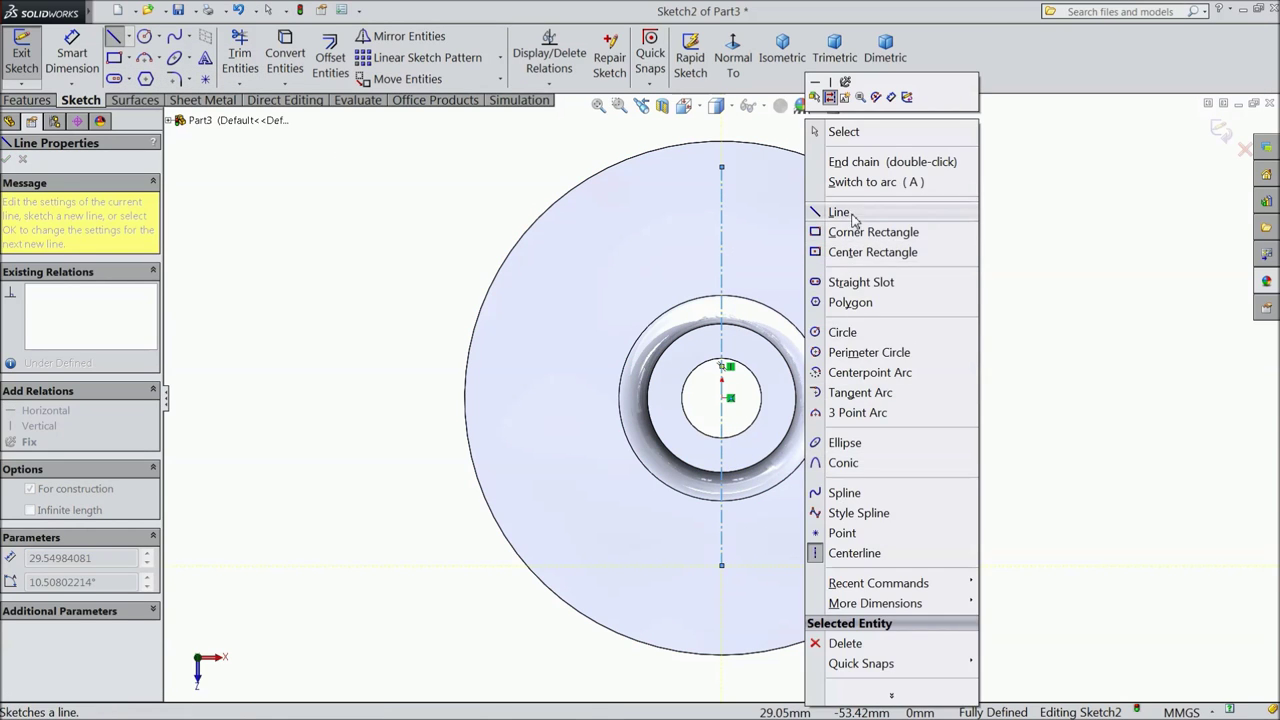
pyautogui.click(843, 134)
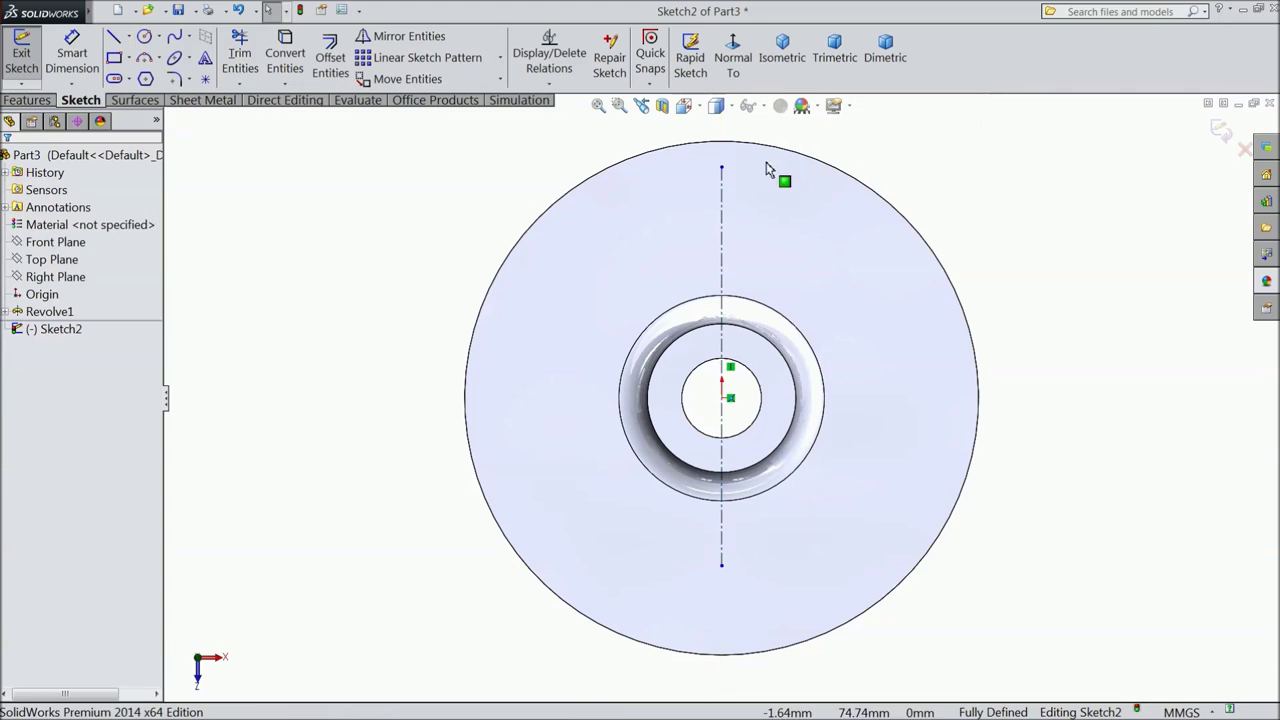
# Step: Draw a horizontal line about 147 mm long through the origin and convert it to construction geometry
pyautogui.click(117, 38)
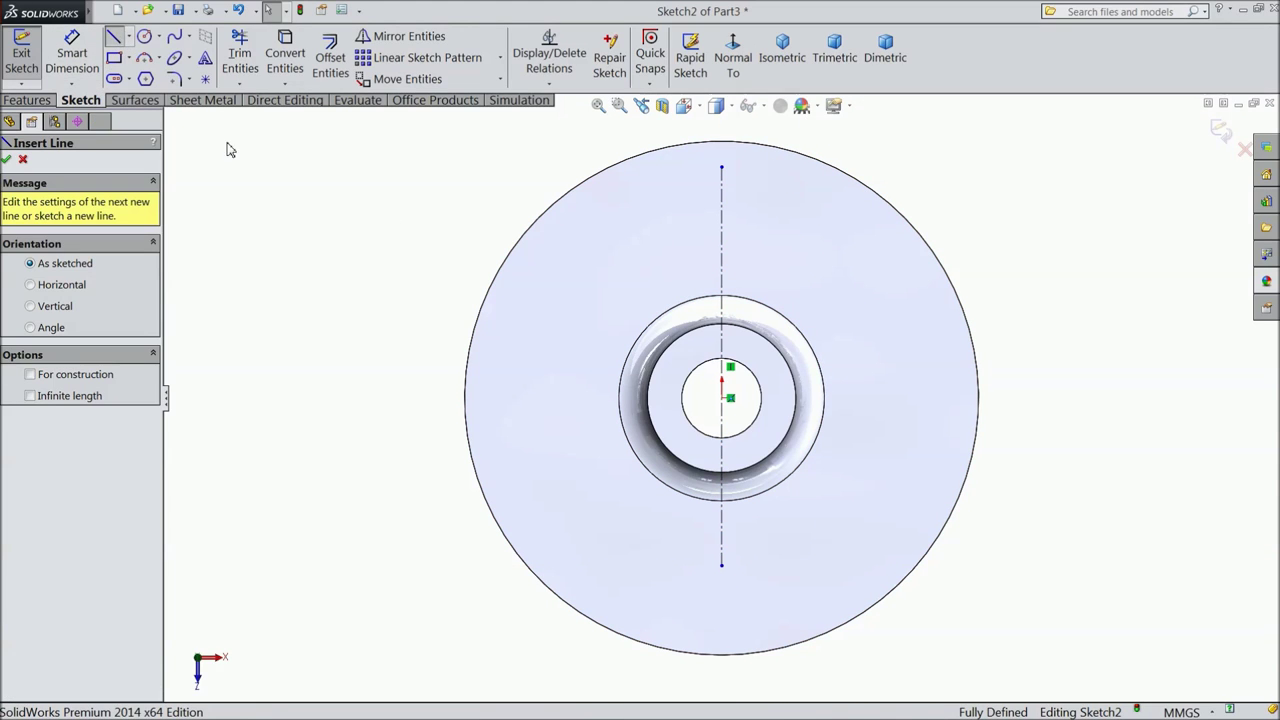
pyautogui.click(506, 397)
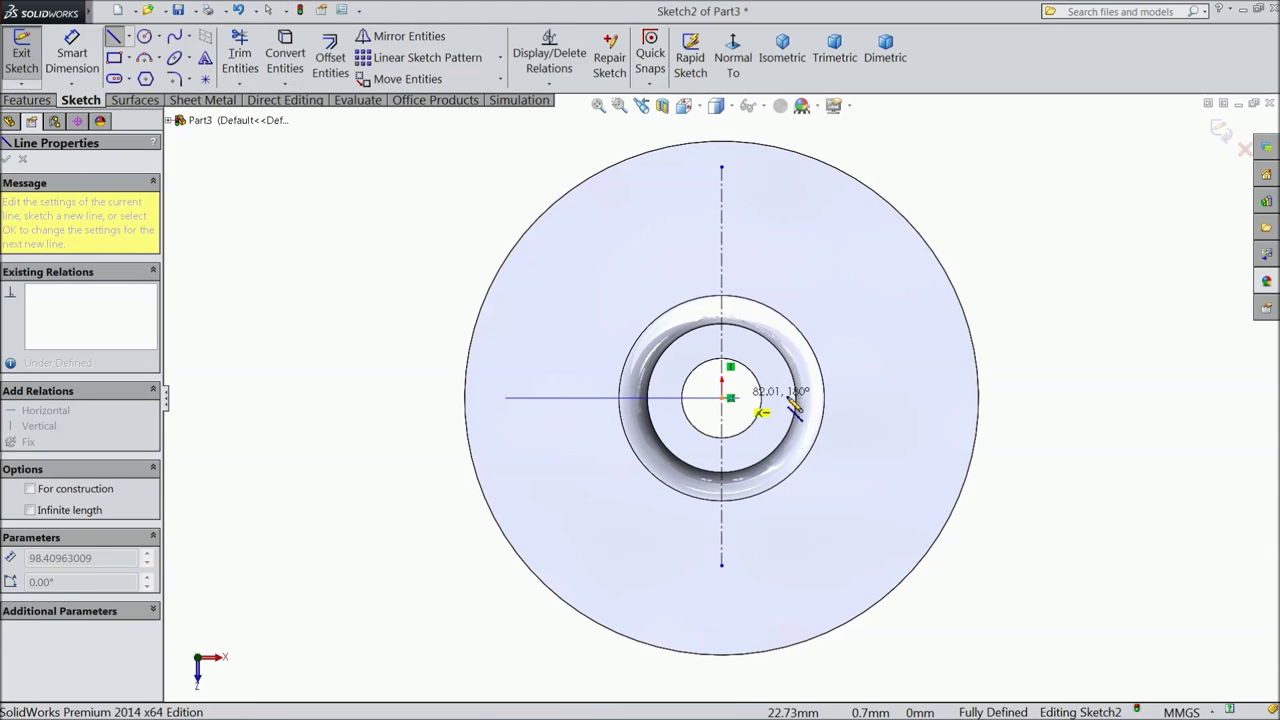
pyautogui.click(925, 397)
pyautogui.rightClick(930, 398)
pyautogui.click(963, 120)
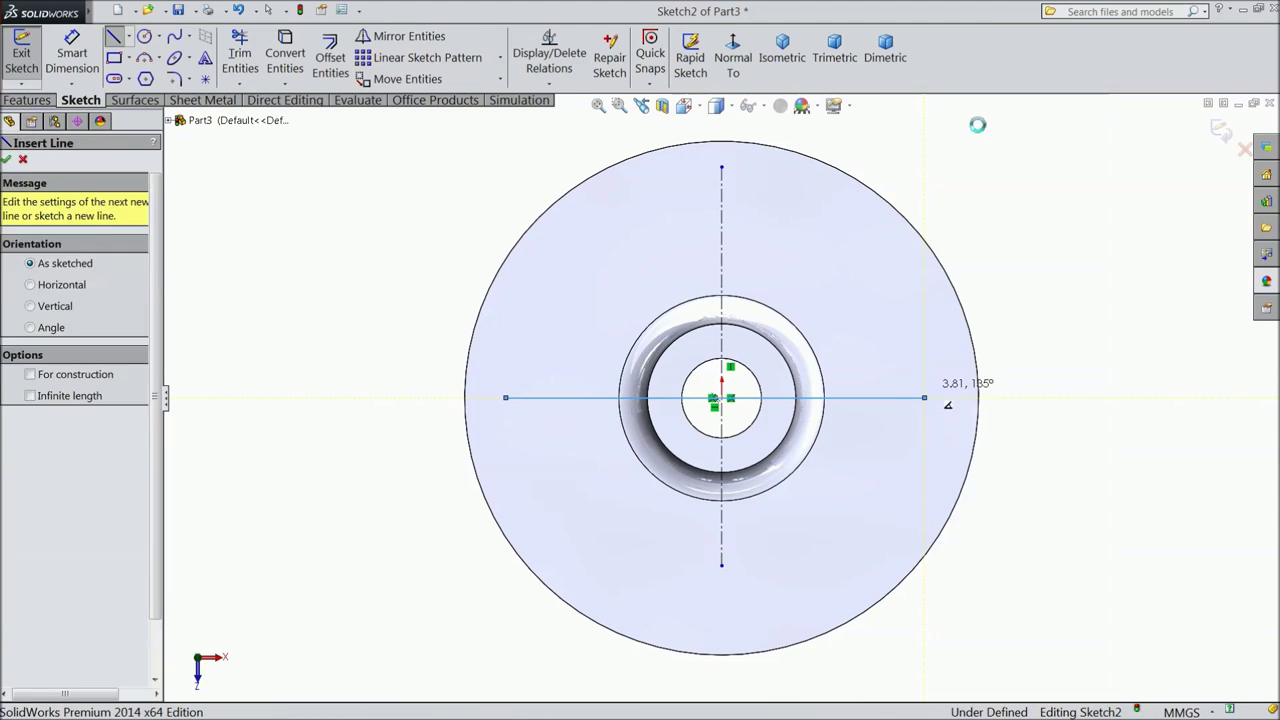
pyautogui.click(851, 399)
pyautogui.click(896, 365)
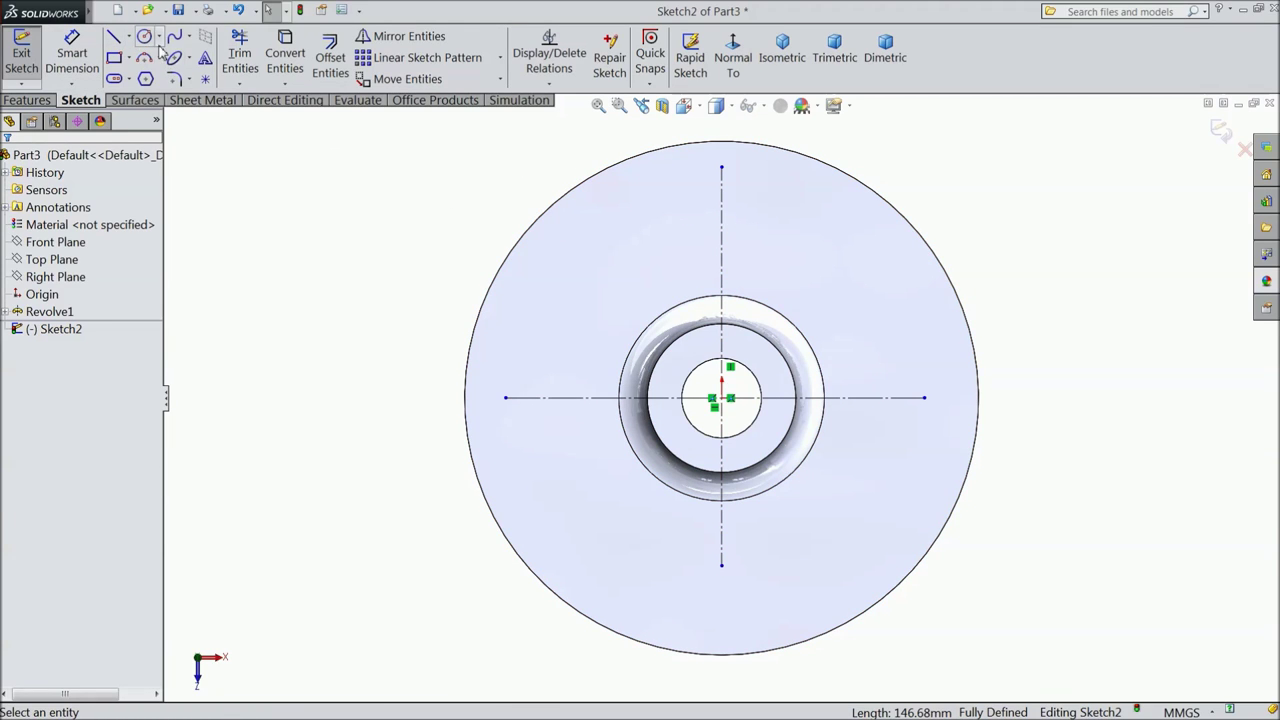
# Step: Sketch two concentric circles, about 21 mm and 39 mm in diameter, on the vertical centerline about 65 mm above the origin
pyautogui.click(722, 213)
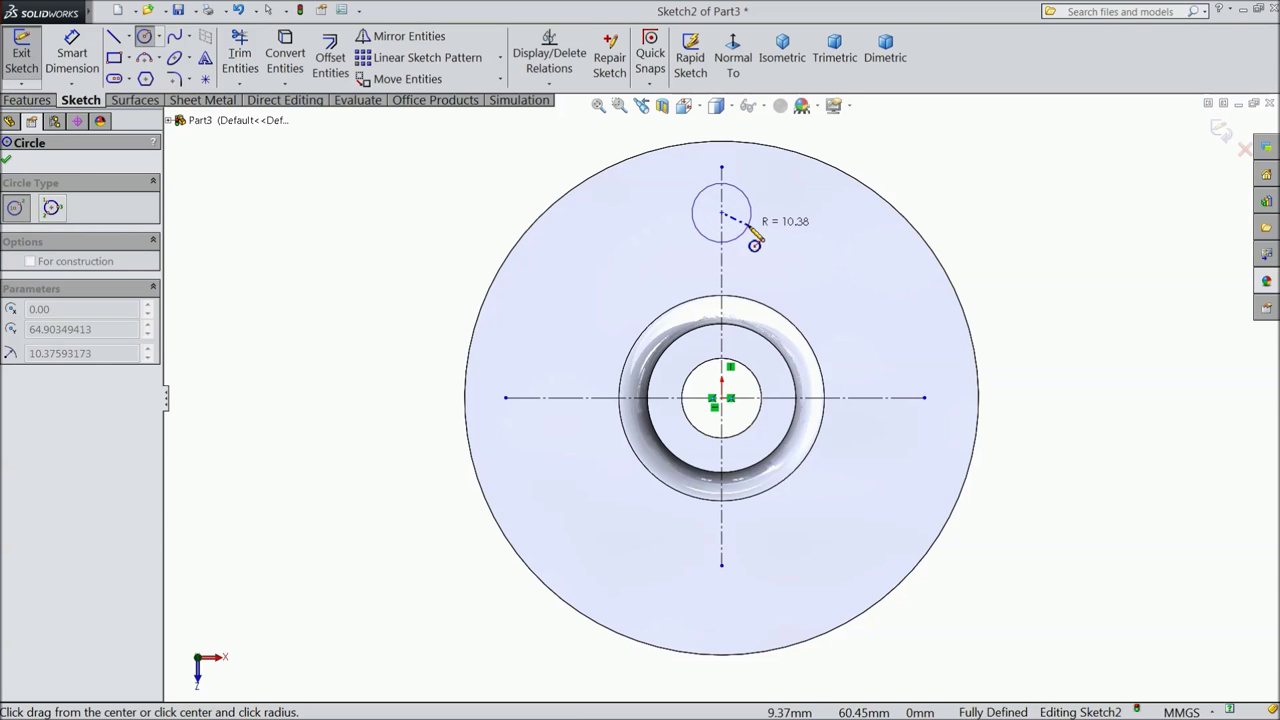
pyautogui.click(745, 230)
pyautogui.click(722, 212)
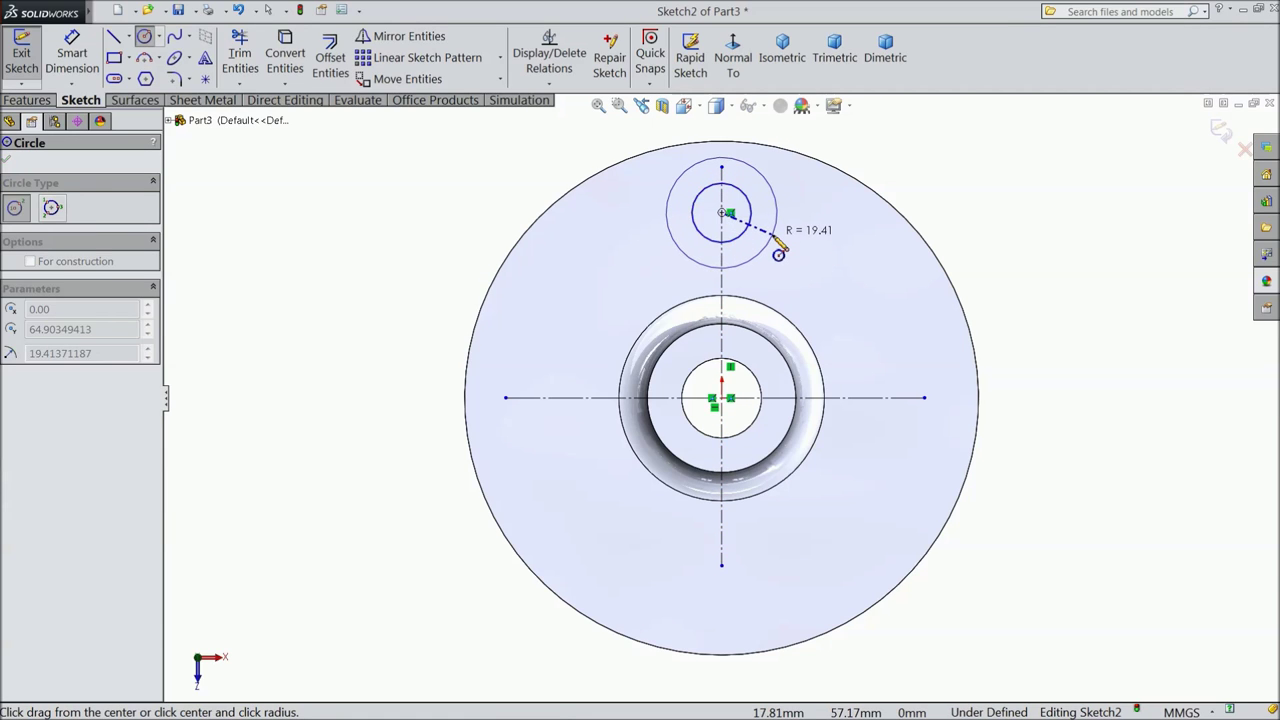
pyautogui.click(779, 254)
# Step: Dimension the outer concentric circle's diameter as 60 mm
pyautogui.click(72, 55)
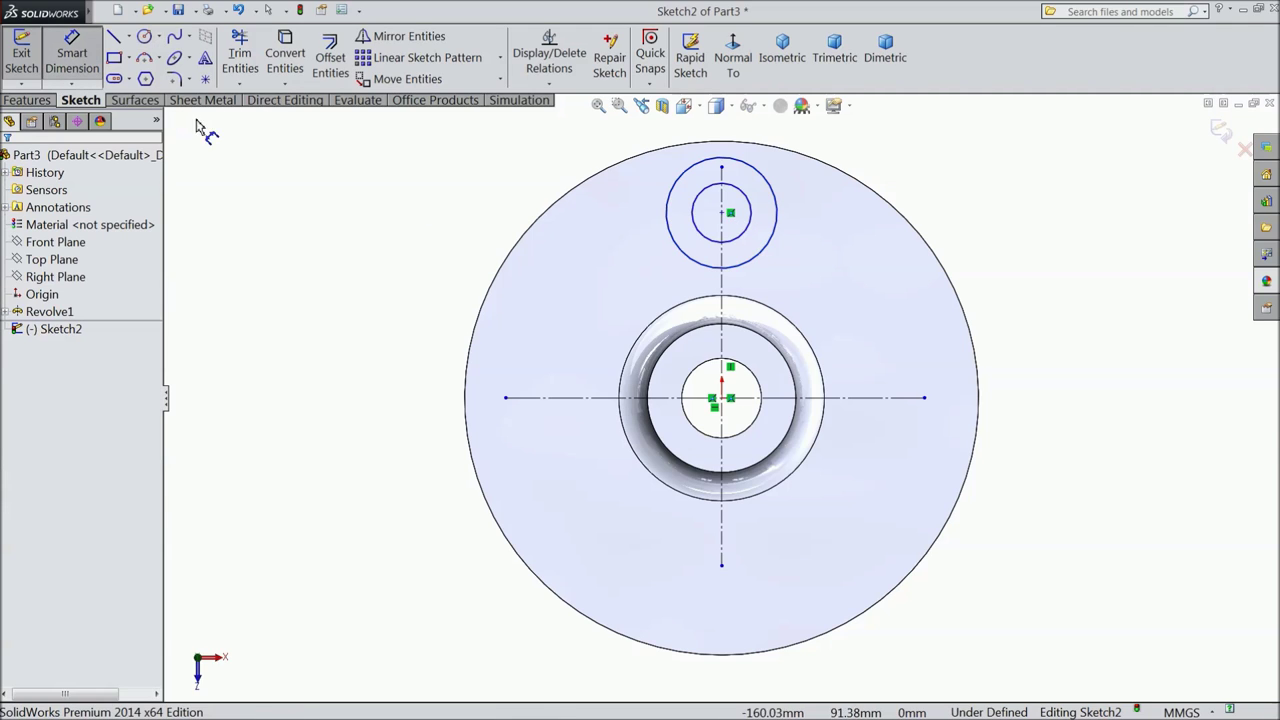
pyautogui.click(780, 220)
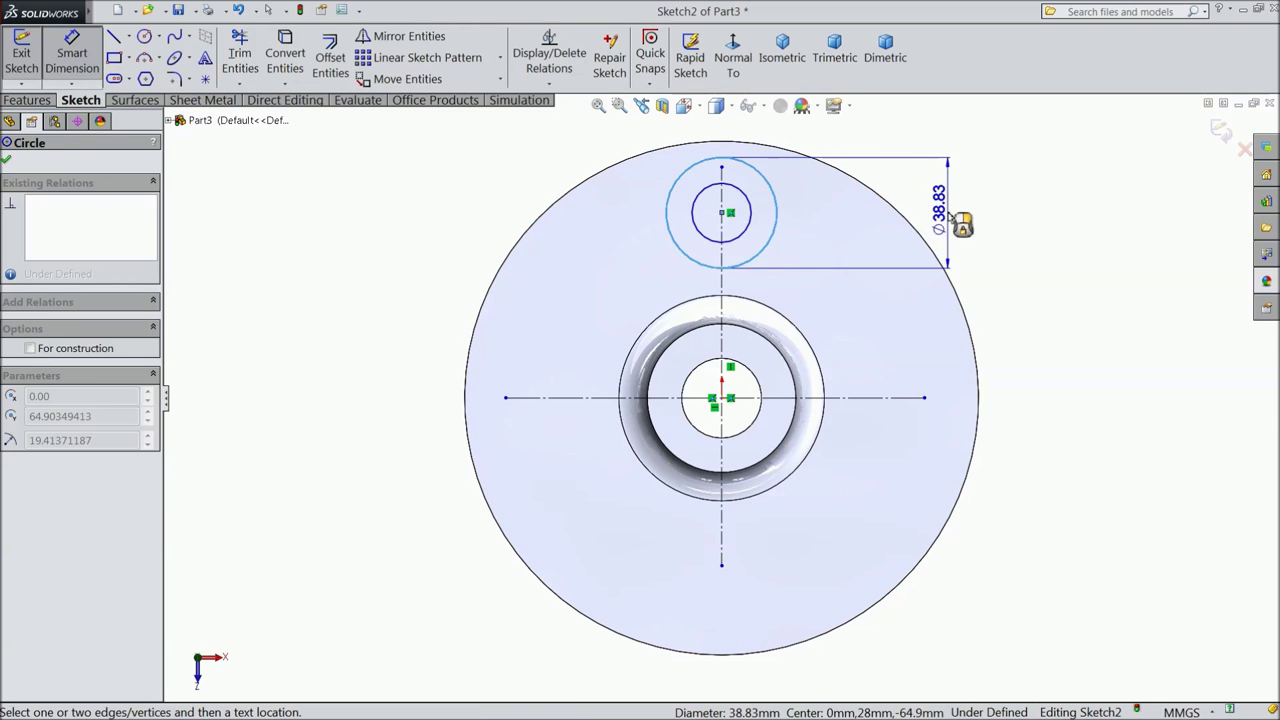
pyautogui.click(962, 225)
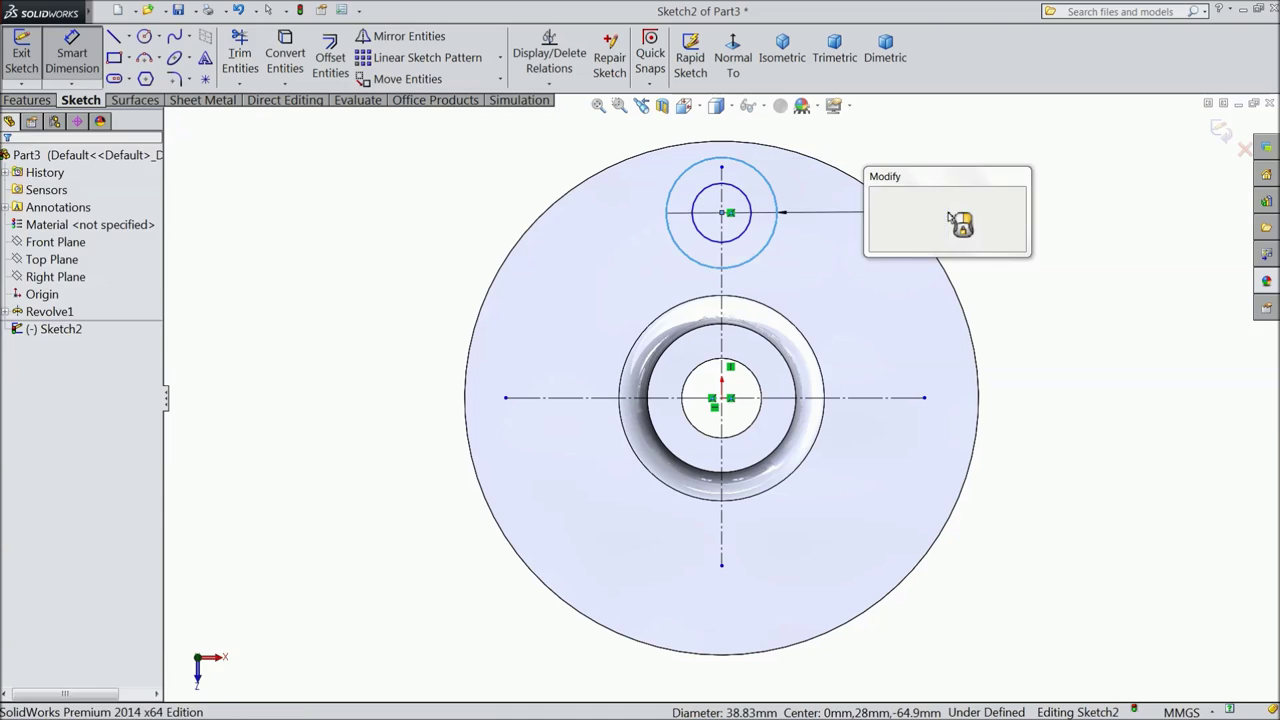
pyautogui.write('60')
pyautogui.press('Return')
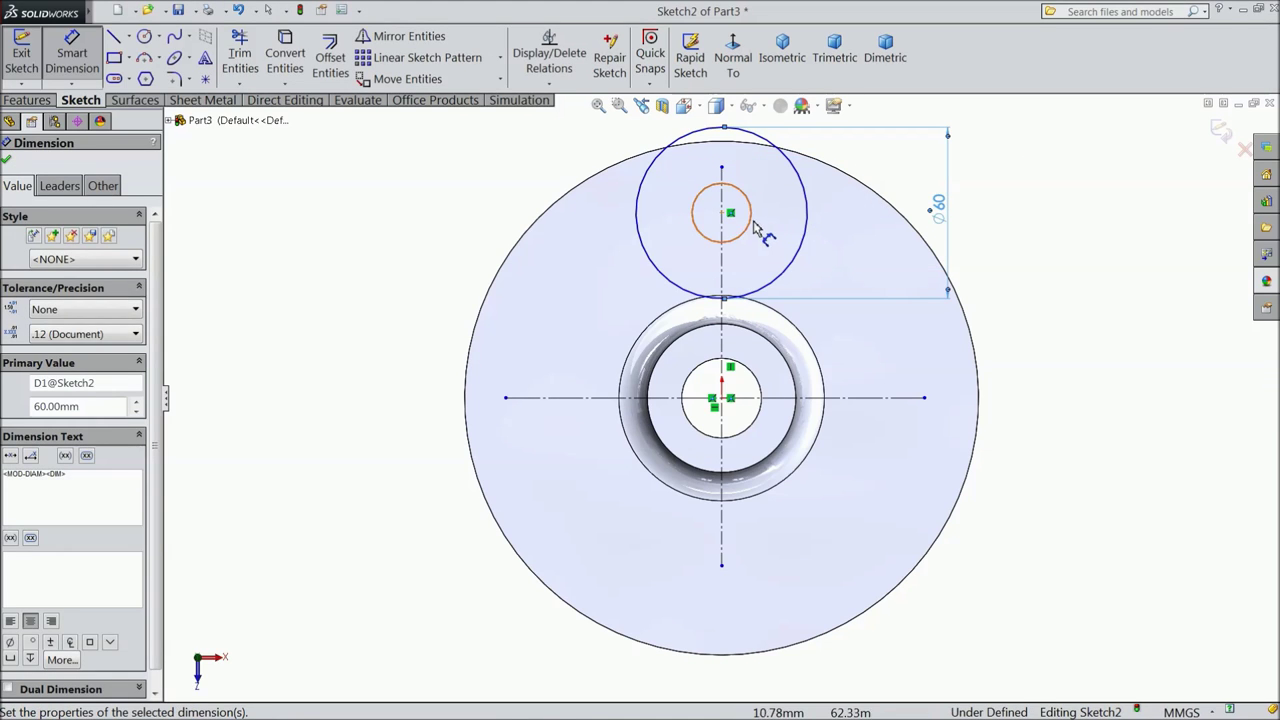
# Step: Dimension the inner concentric circle's diameter as 24 mm
pyautogui.click(752, 229)
pyautogui.click(852, 222)
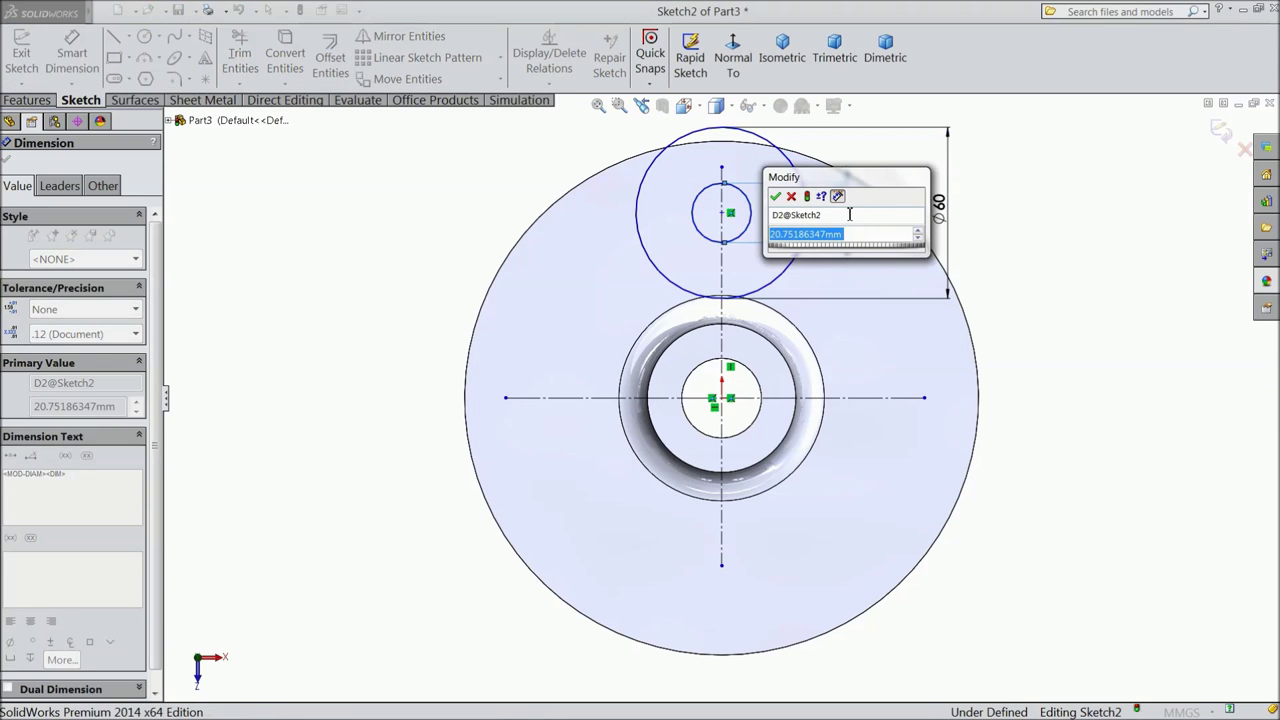
pyautogui.write('24')
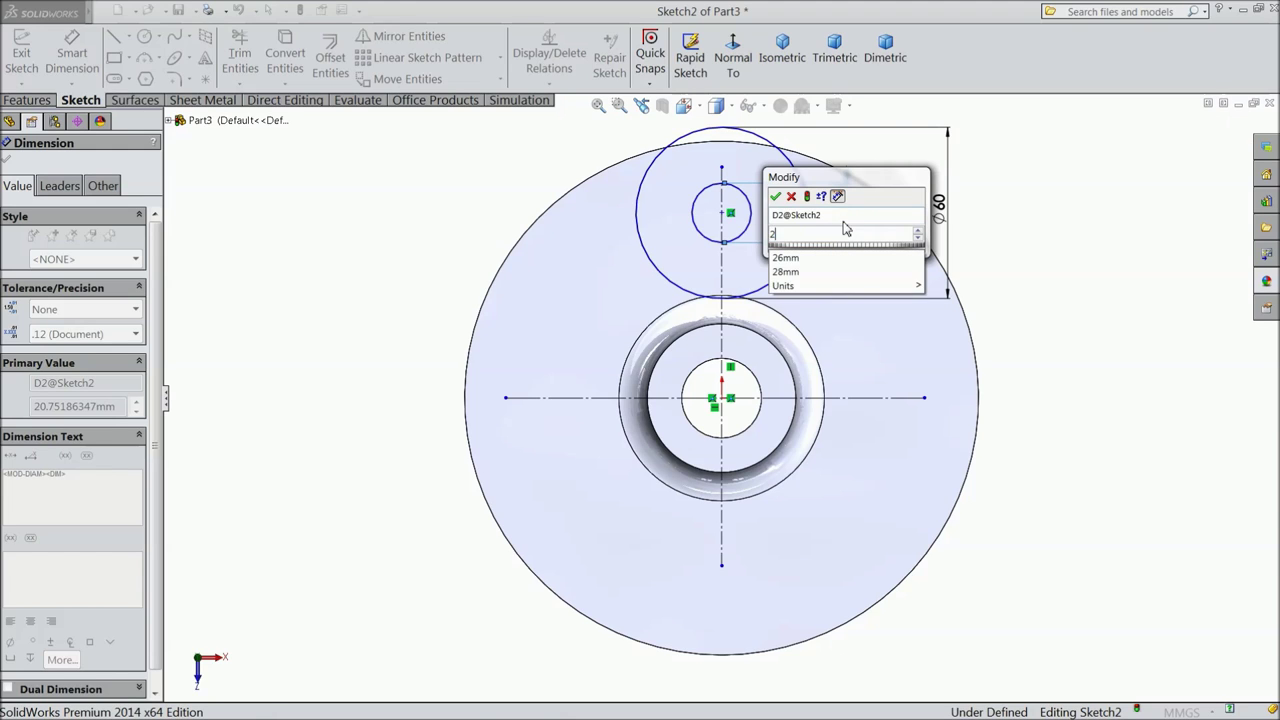
pyautogui.click(776, 197)
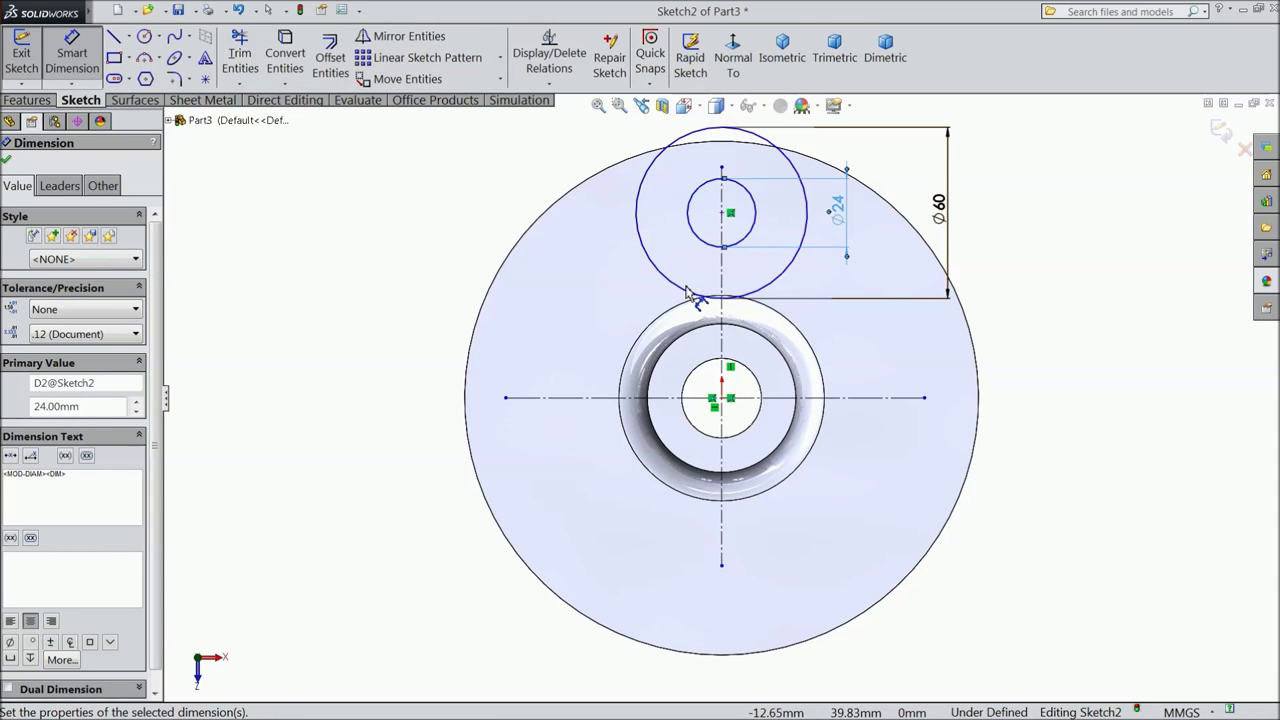
# Step: Draw a slanted line about 78 mm long, tangent to the 60 mm circle's left side and ending on the horizontal centerline
pyautogui.click(113, 37)
pyautogui.click(636, 212)
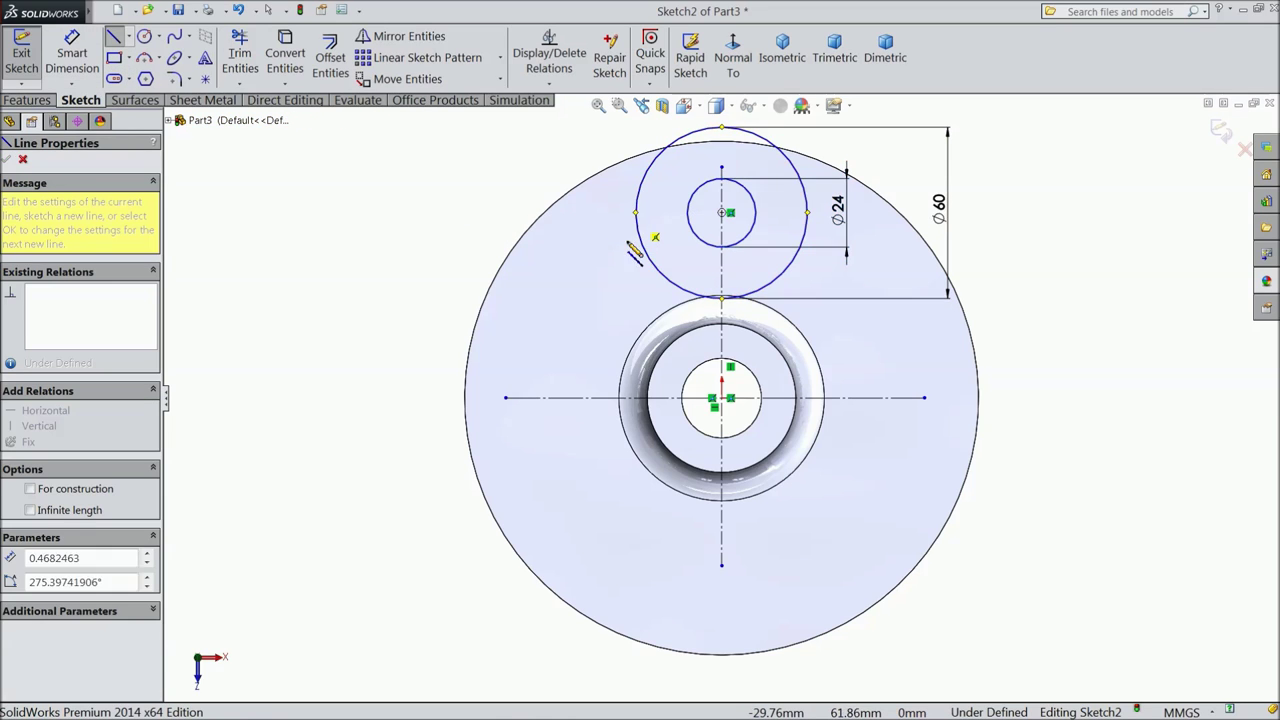
pyautogui.click(572, 398)
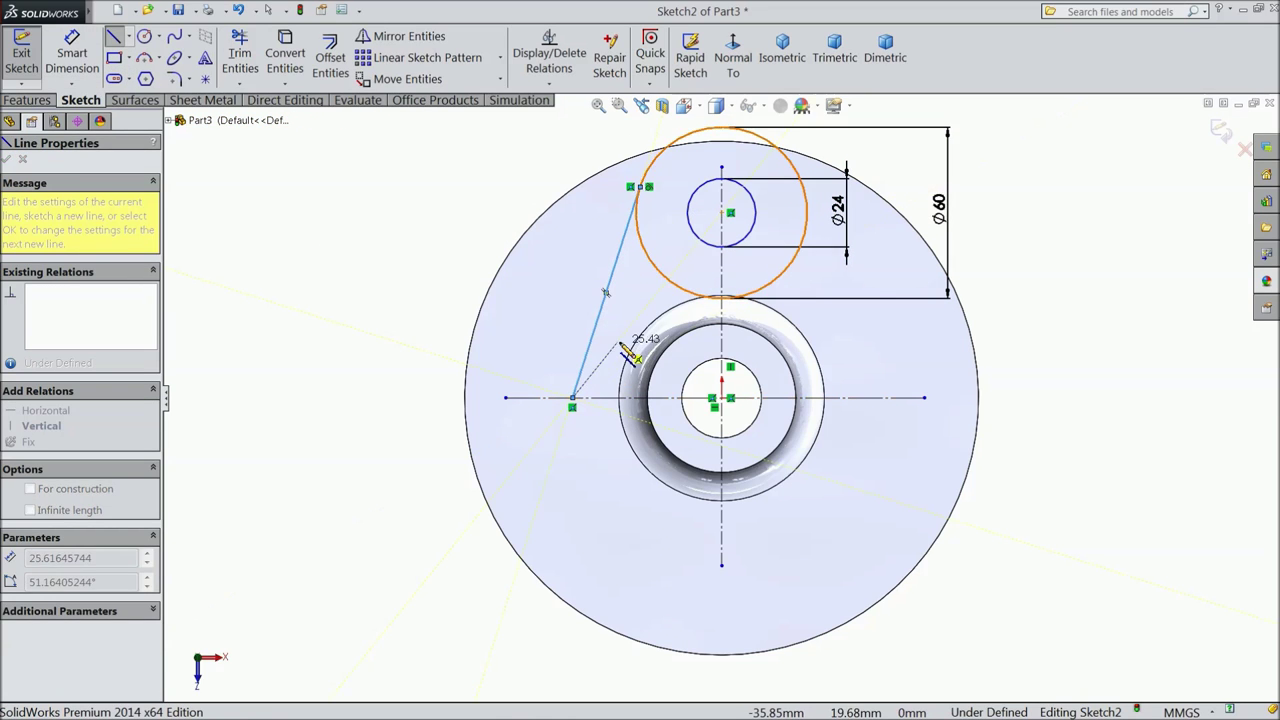
pyautogui.rightClick(621, 260)
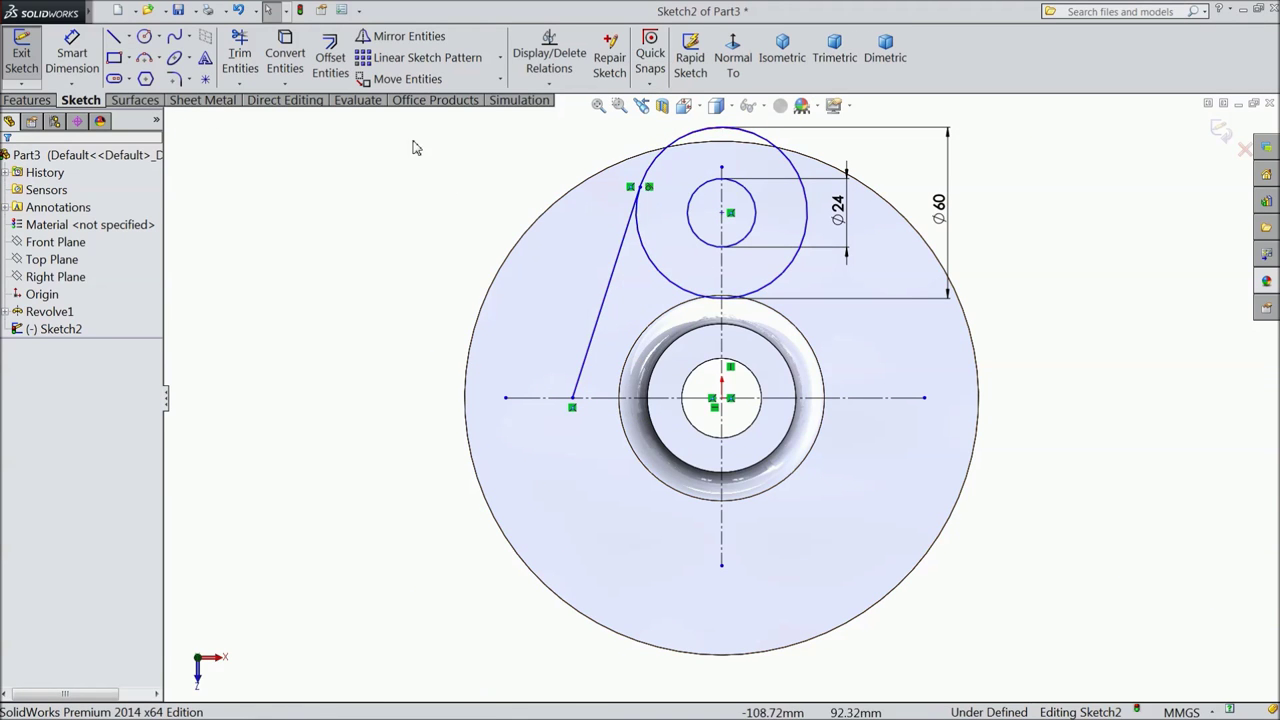
# Step: Mirror the slanted tangent line about the vertical centerline
pyautogui.click(449, 44)
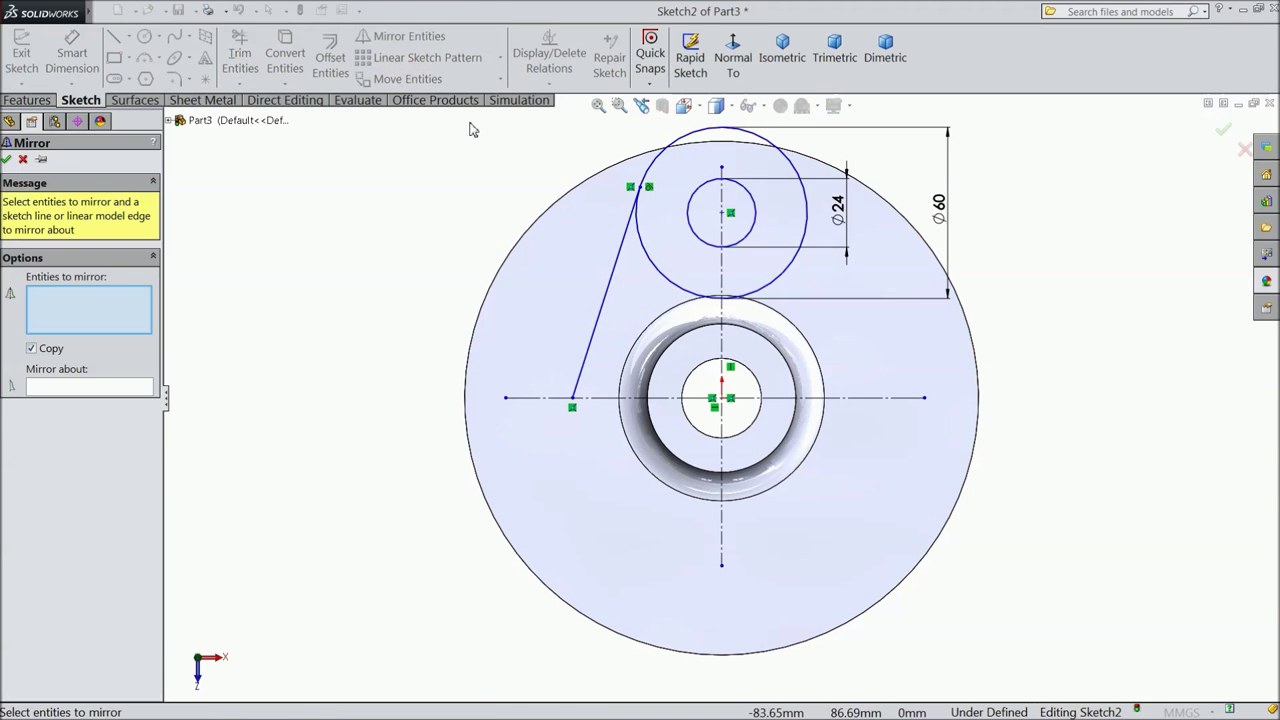
pyautogui.click(606, 308)
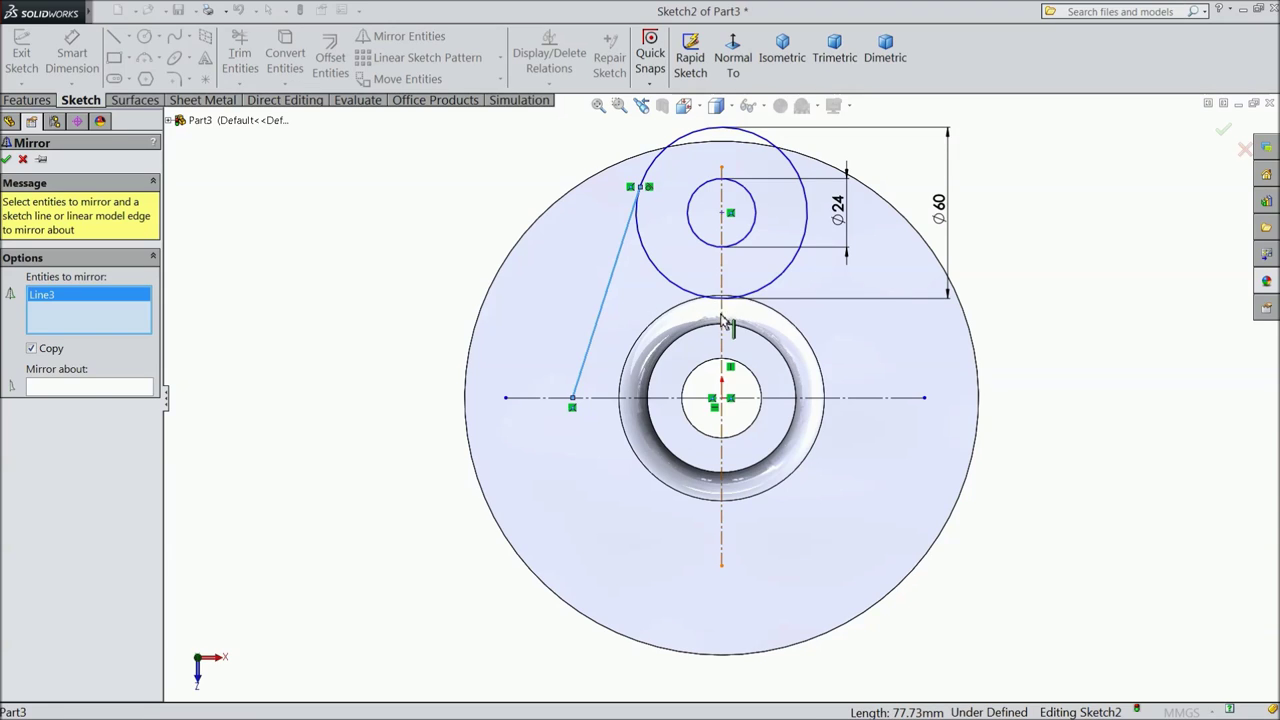
pyautogui.click(95, 388)
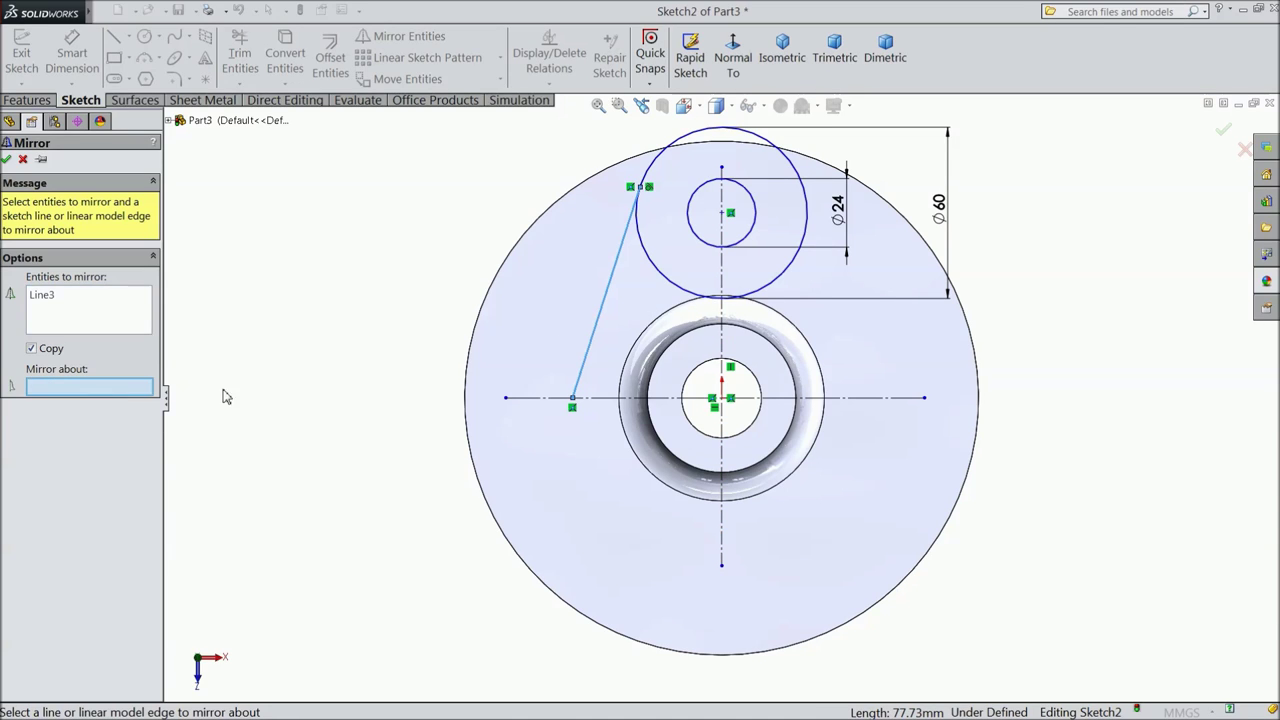
pyautogui.click(721, 350)
pyautogui.click(8, 160)
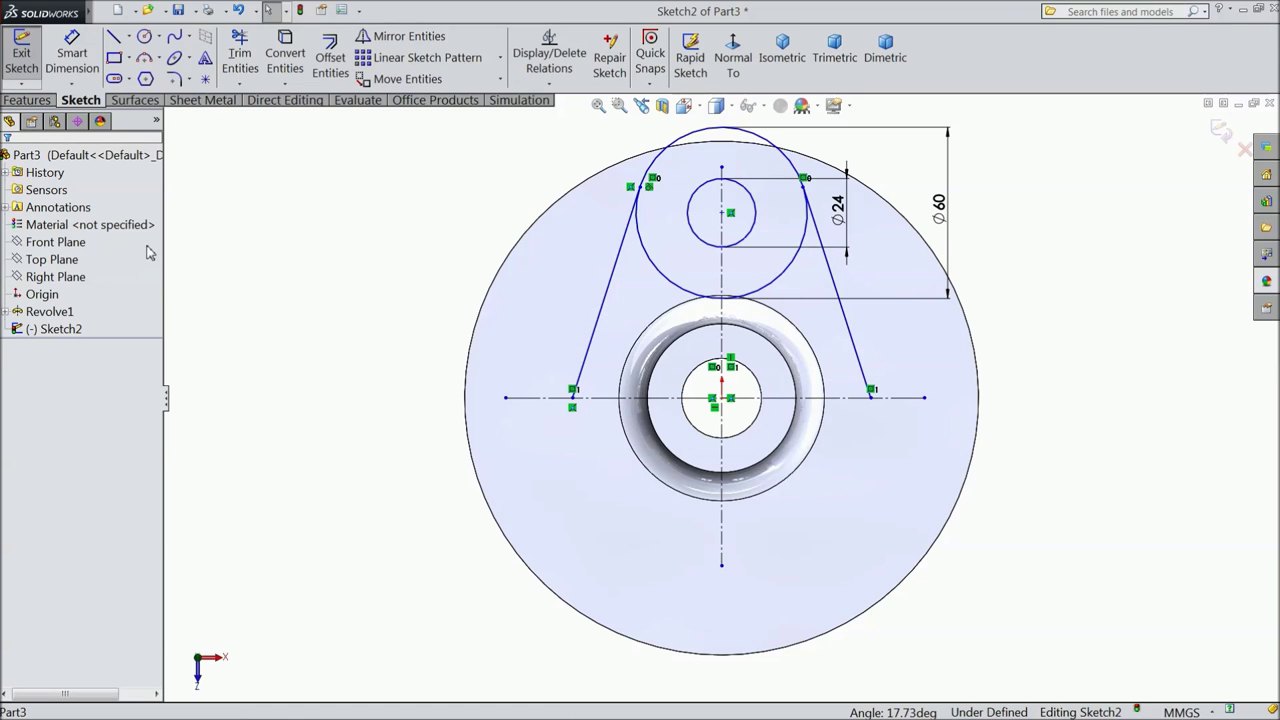
# Step: Mirror both concentric circles and the two slanted lines about the horizontal centerline
pyautogui.click(405, 36)
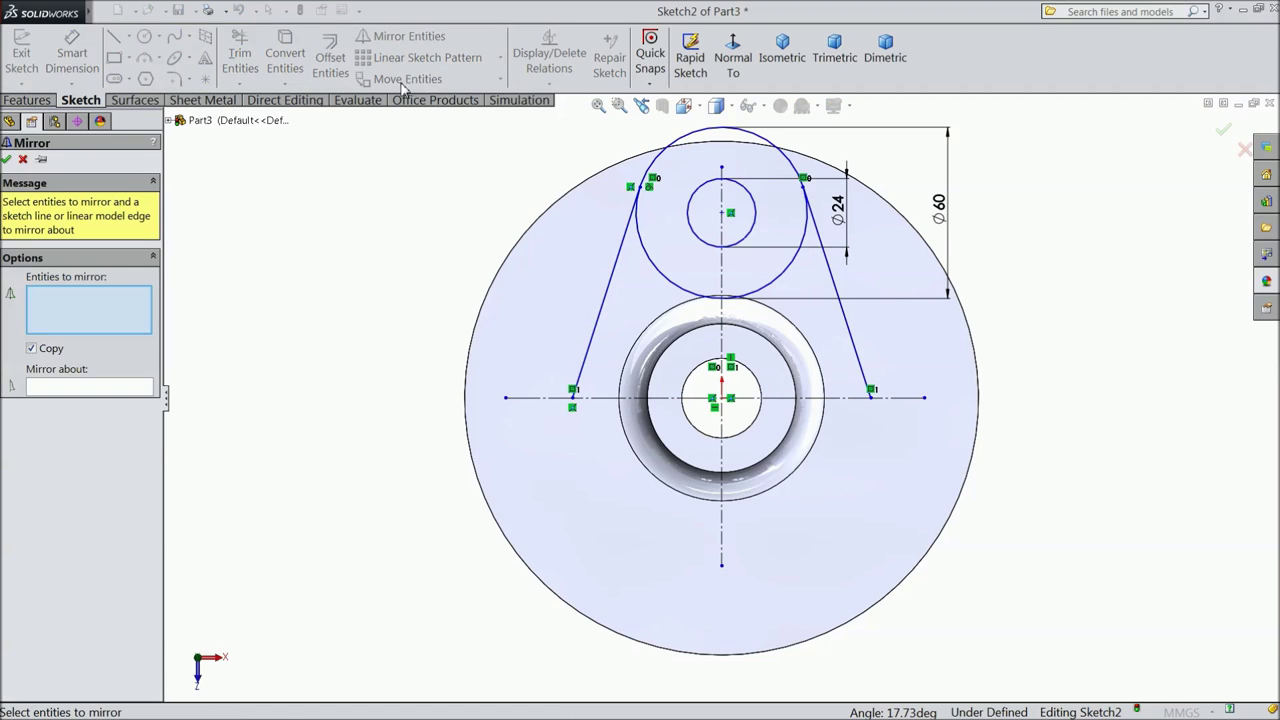
pyautogui.click(749, 241)
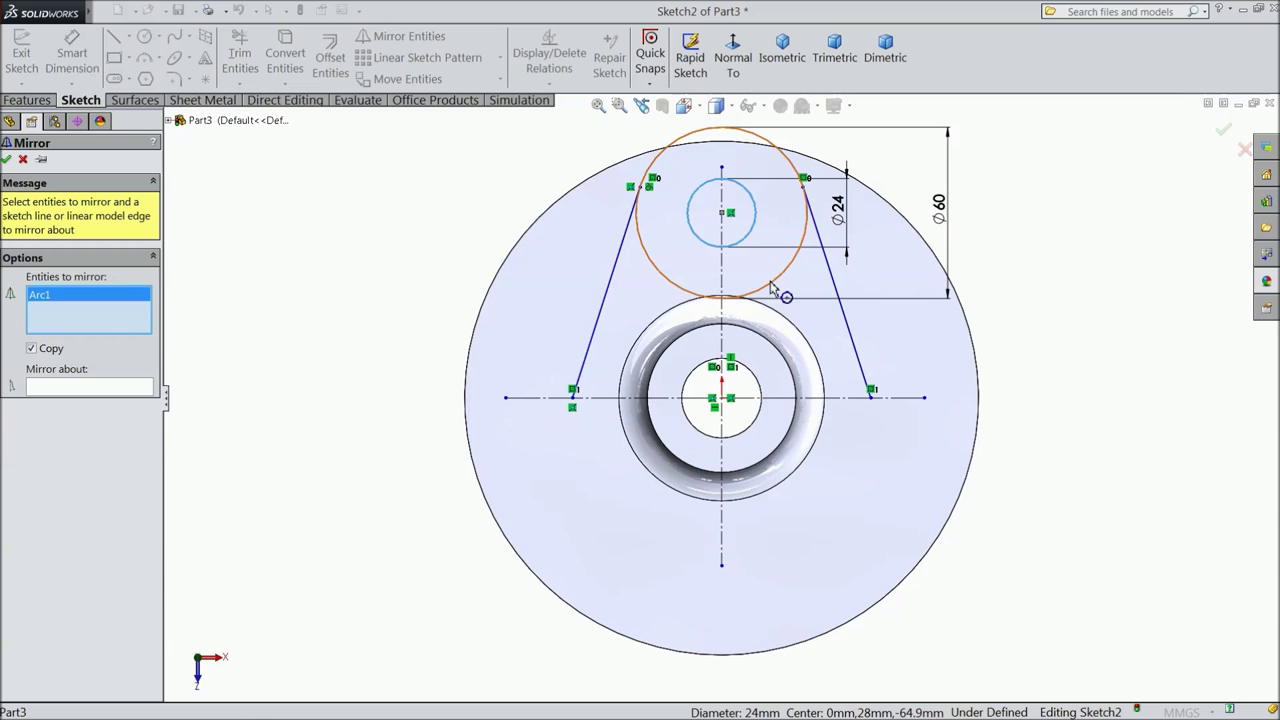
pyautogui.click(781, 281)
pyautogui.click(838, 292)
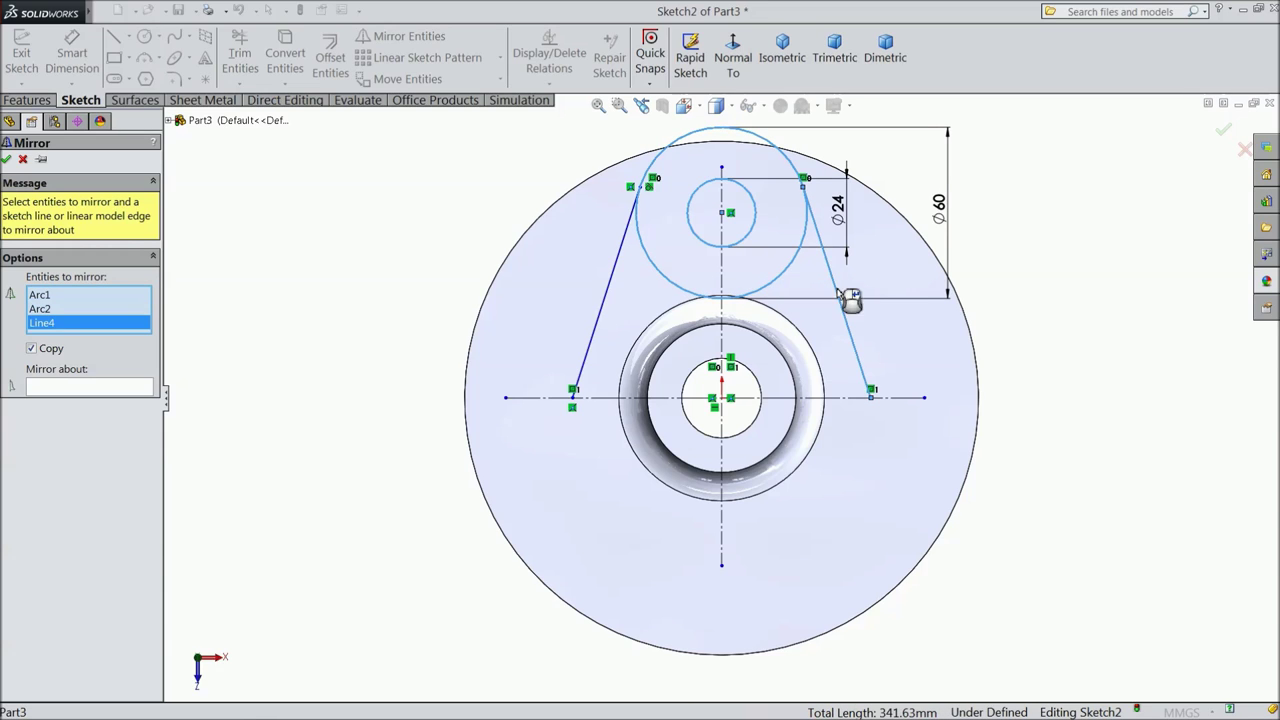
pyautogui.click(608, 312)
pyautogui.click(97, 395)
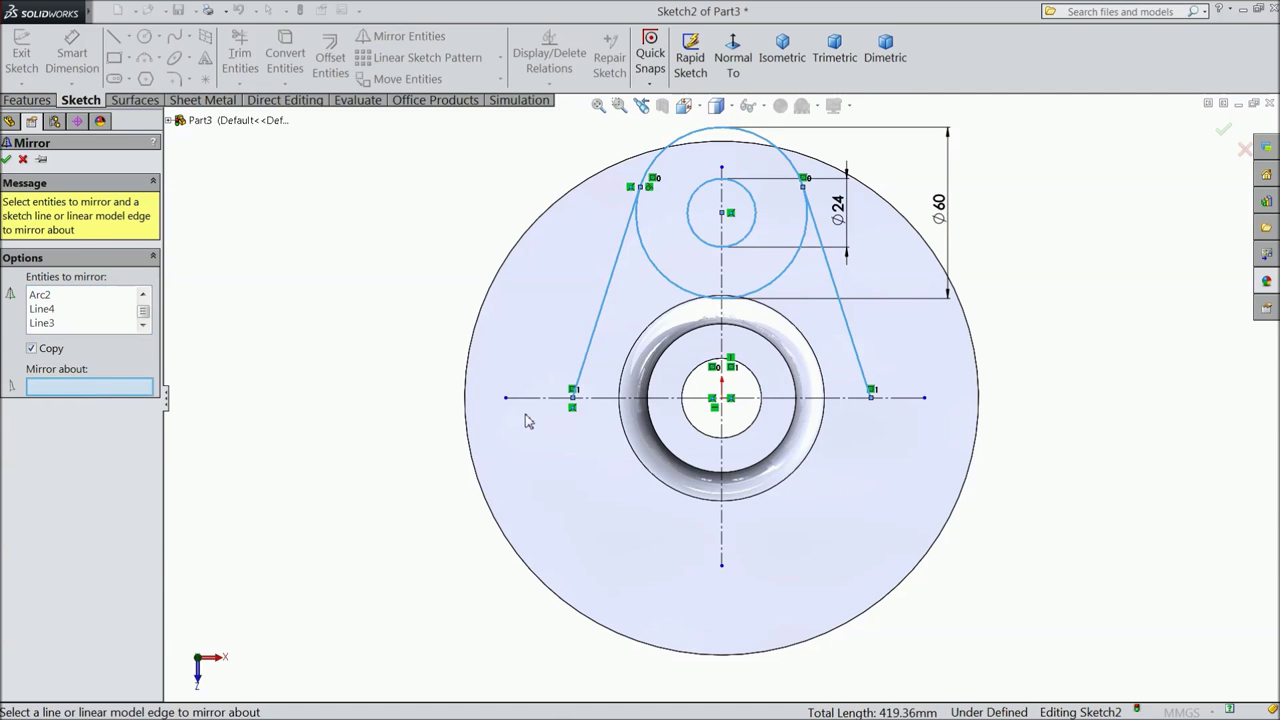
pyautogui.click(608, 398)
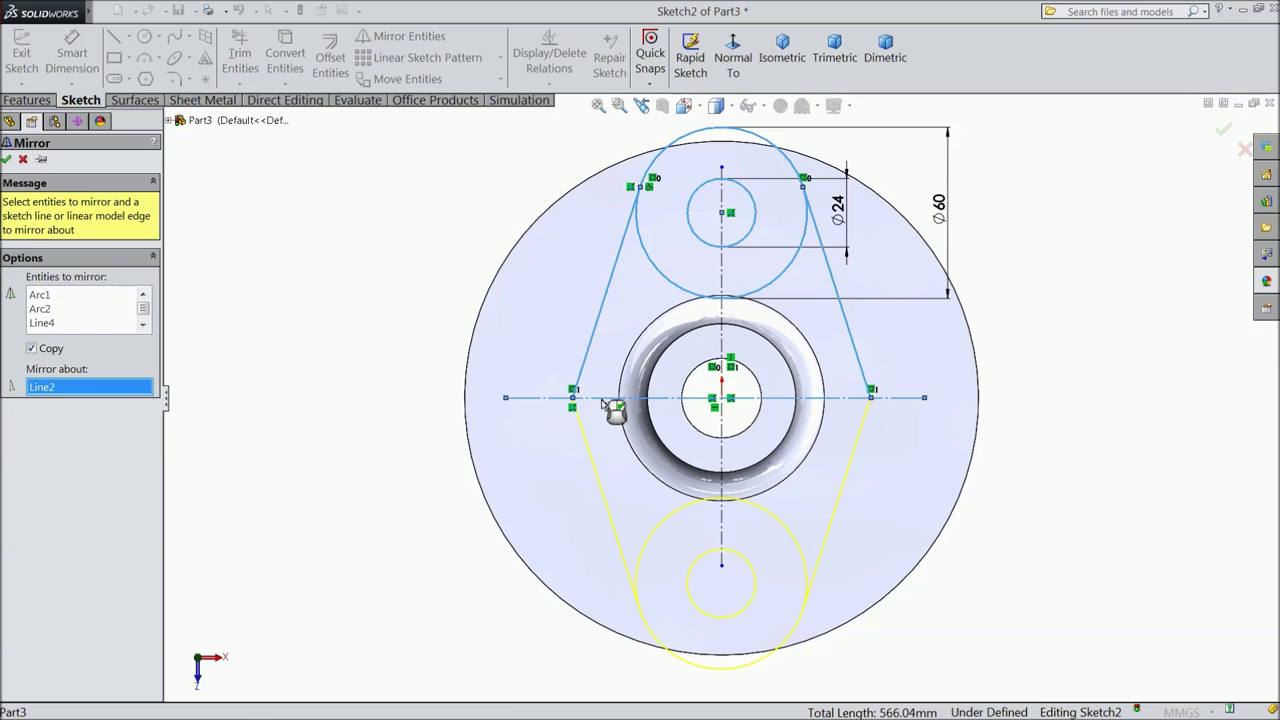
pyautogui.click(7, 159)
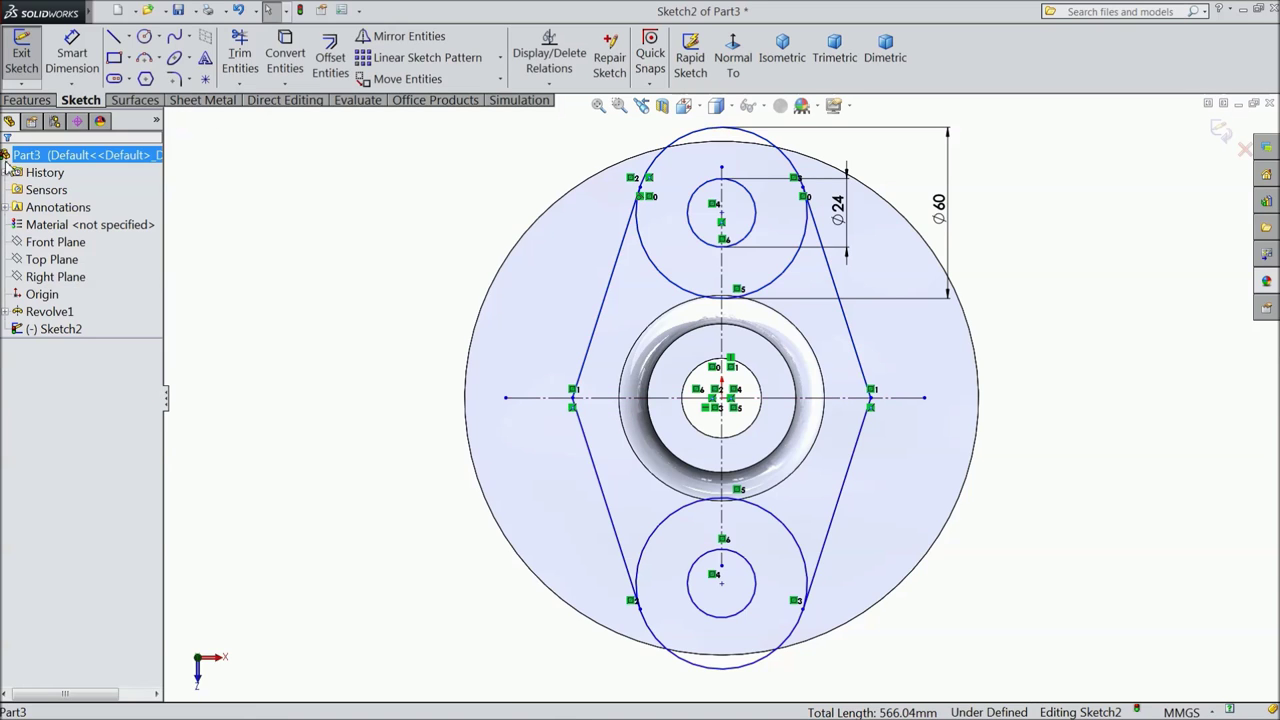
# Step: Dimension the vertical distance between the centers of the two circle pairs as 120 mm
pyautogui.click(722, 213)
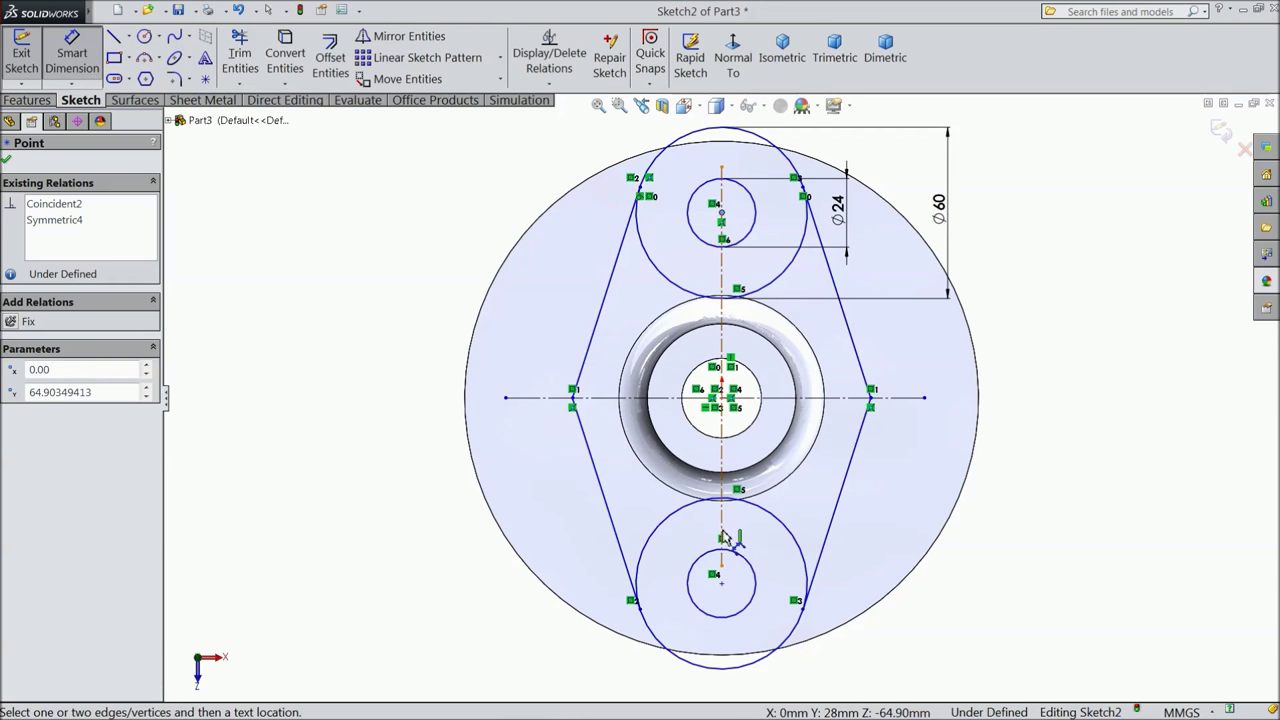
pyautogui.click(722, 584)
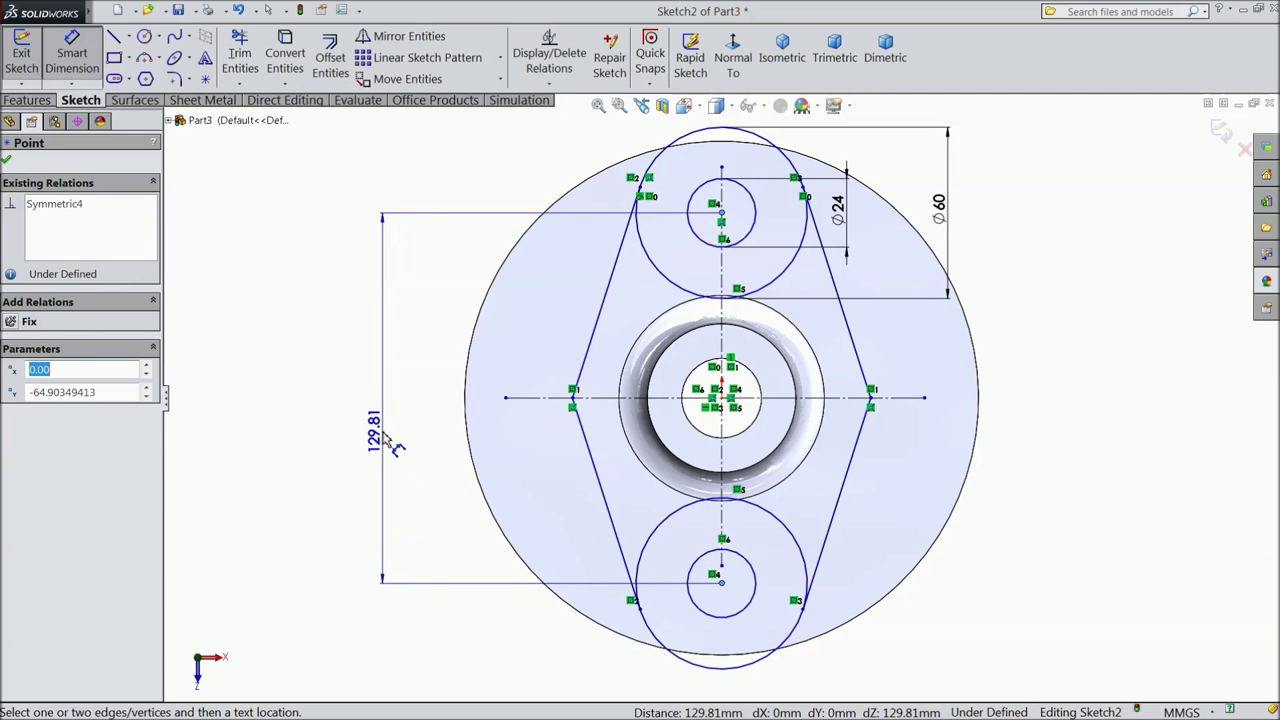
pyautogui.click(383, 437)
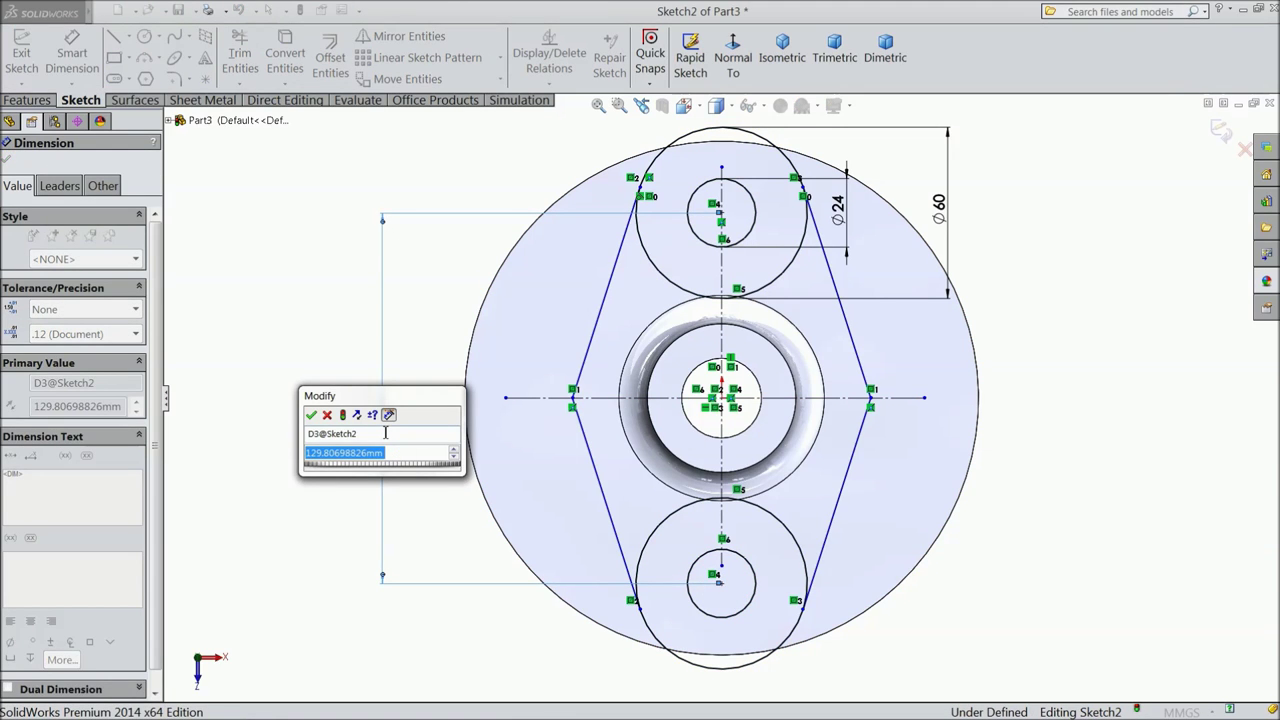
pyautogui.write('120')
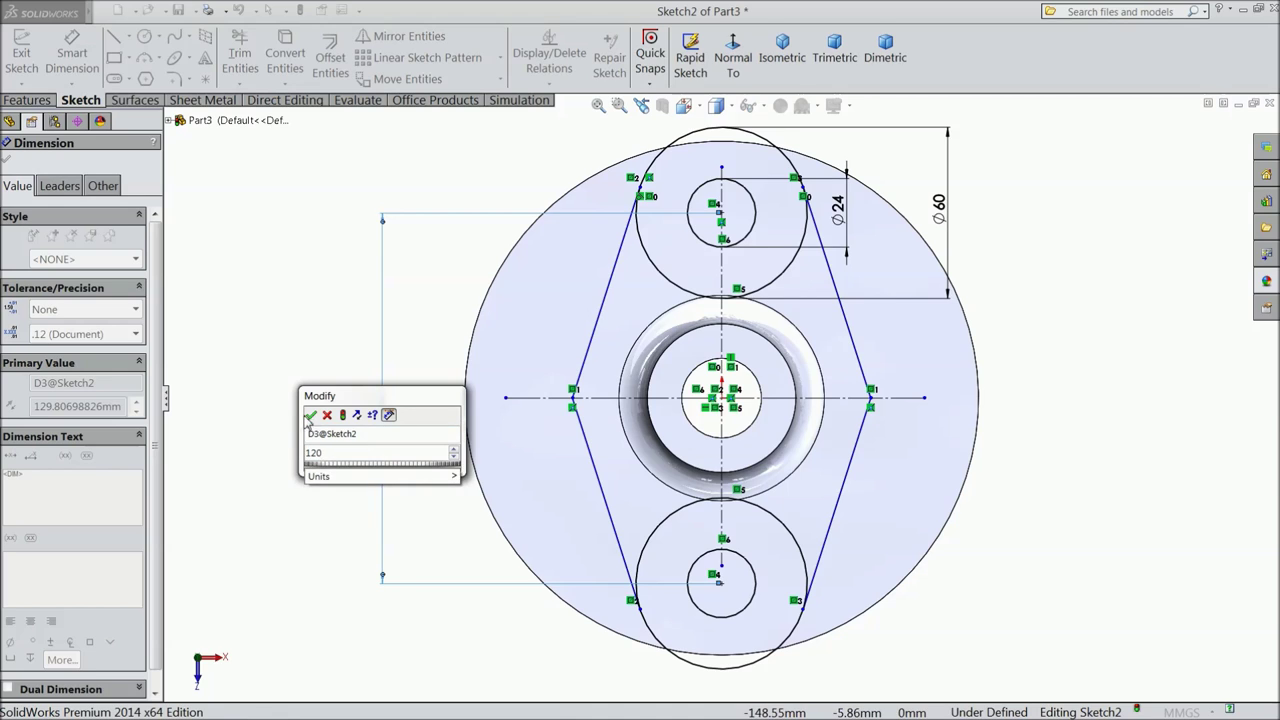
pyautogui.click(310, 415)
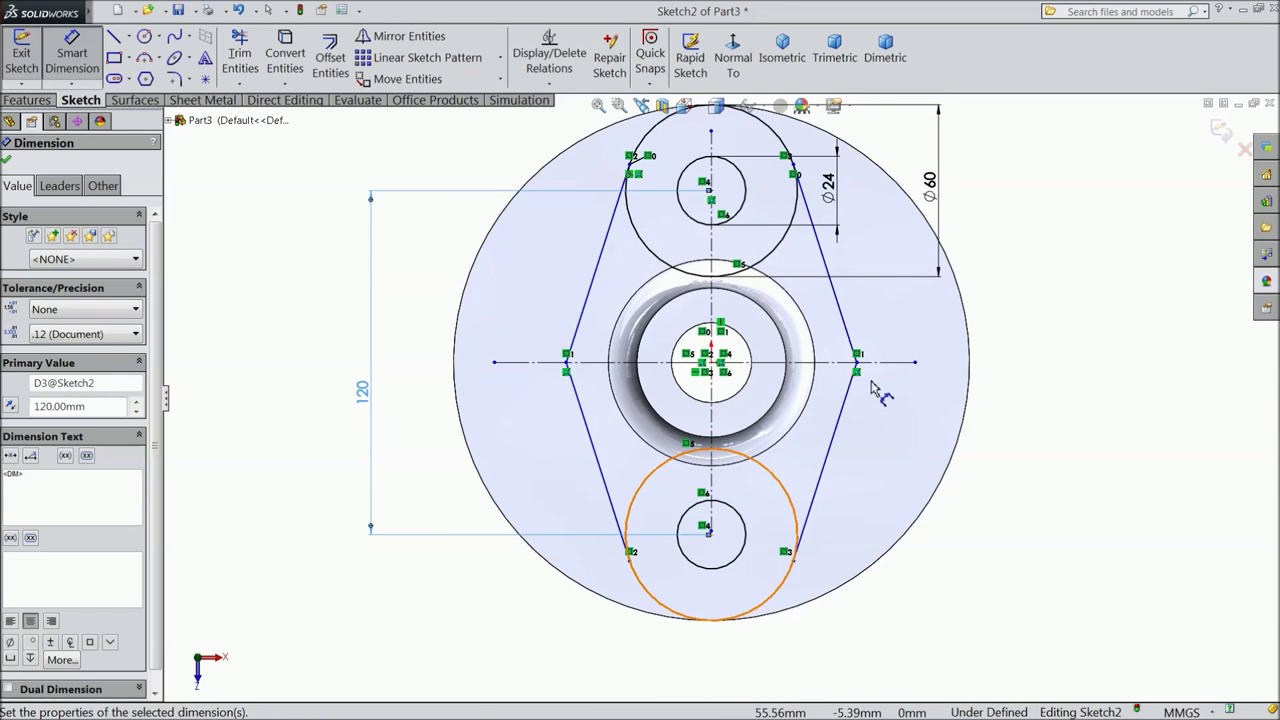
# Step: Dimension the horizontal distance between the two side corners of the outline as 76 mm
pyautogui.click(858, 363)
pyautogui.click(567, 362)
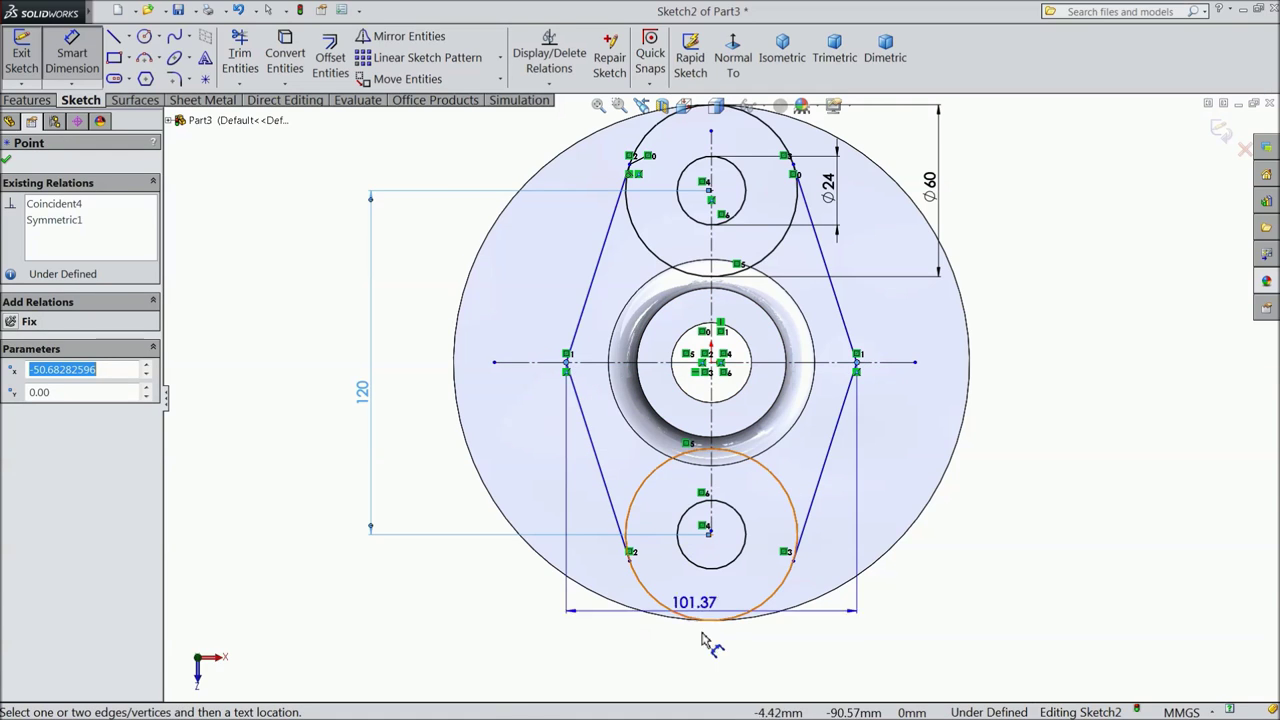
pyautogui.click(713, 662)
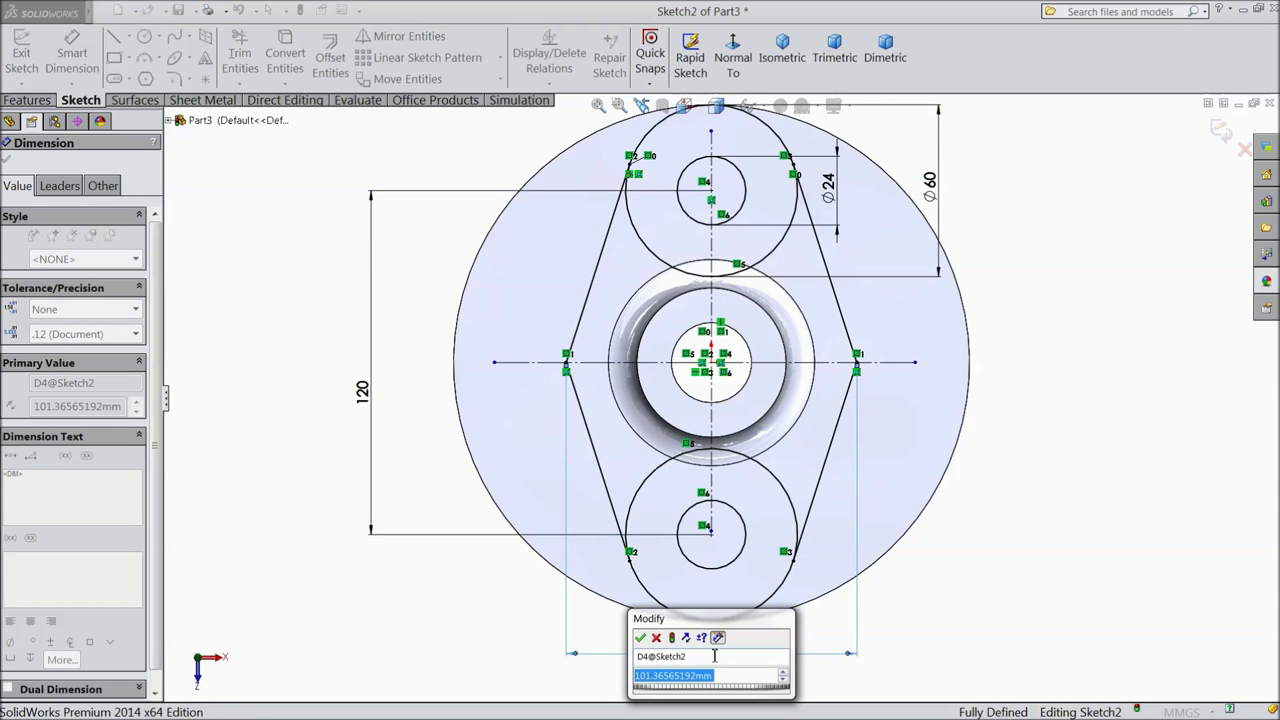
pyautogui.write('76')
pyautogui.click(641, 638)
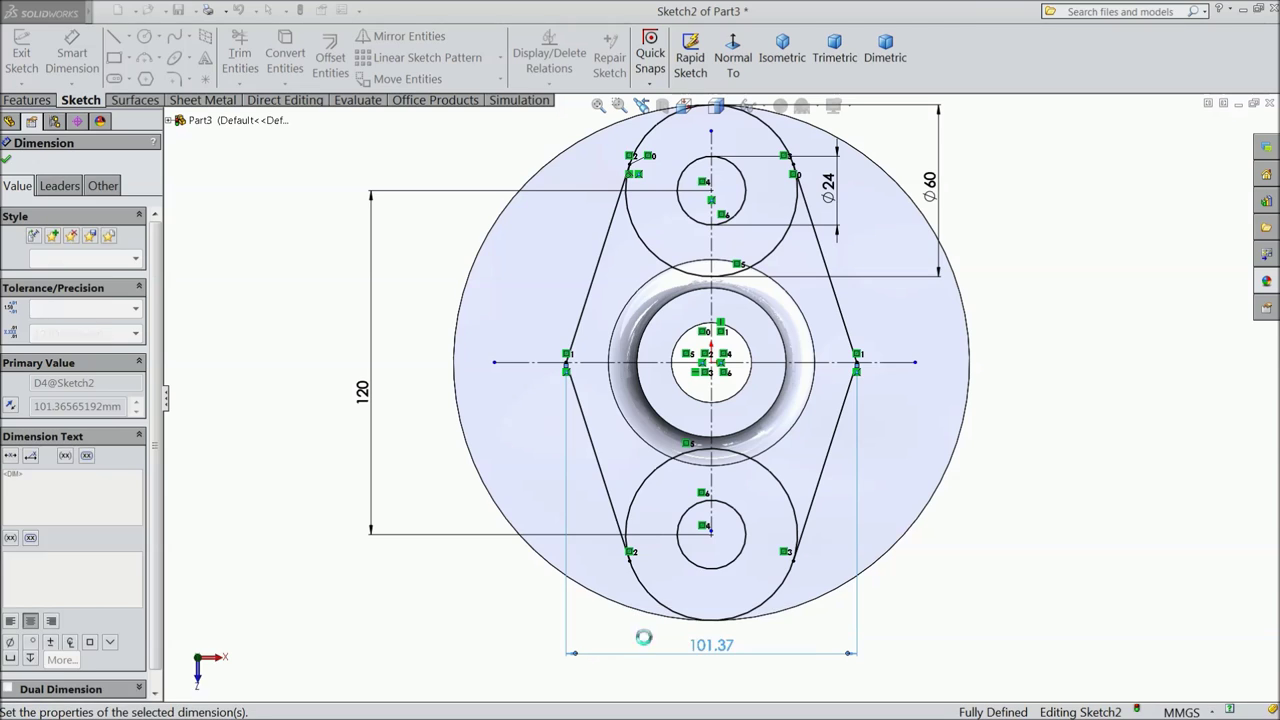
pyautogui.scroll(-2, 722, 333)
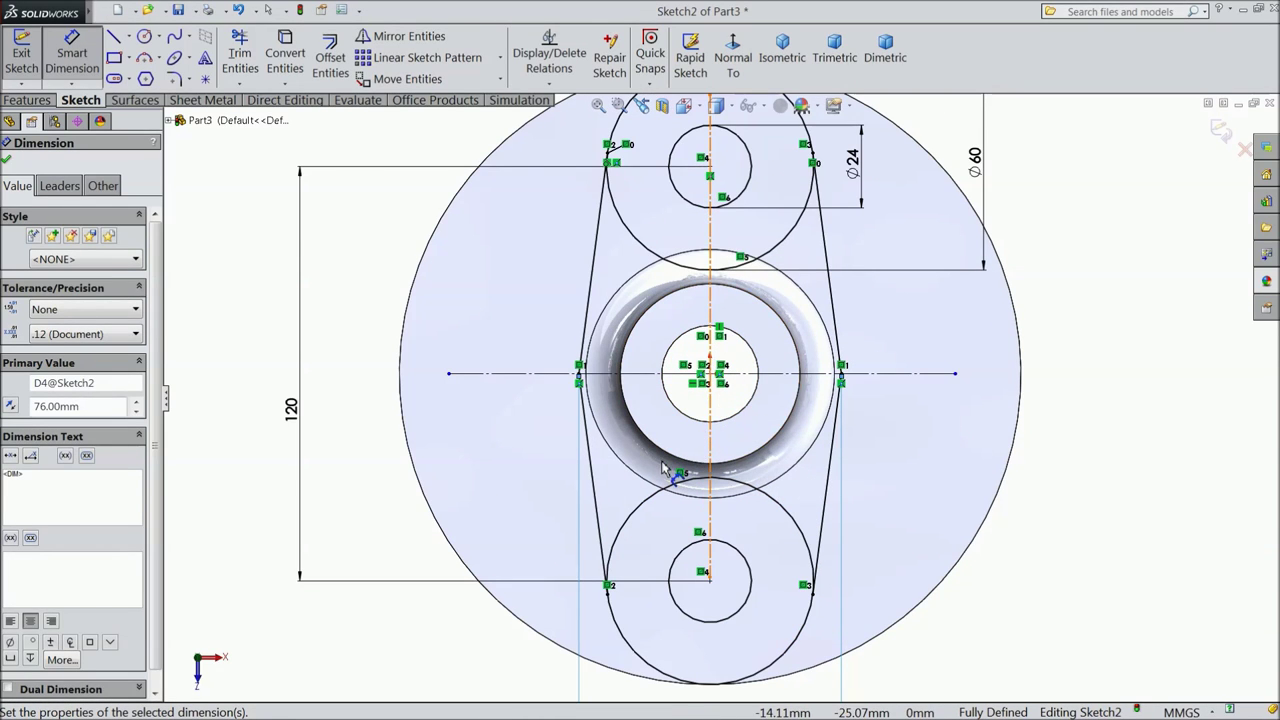
pyautogui.click(7, 163)
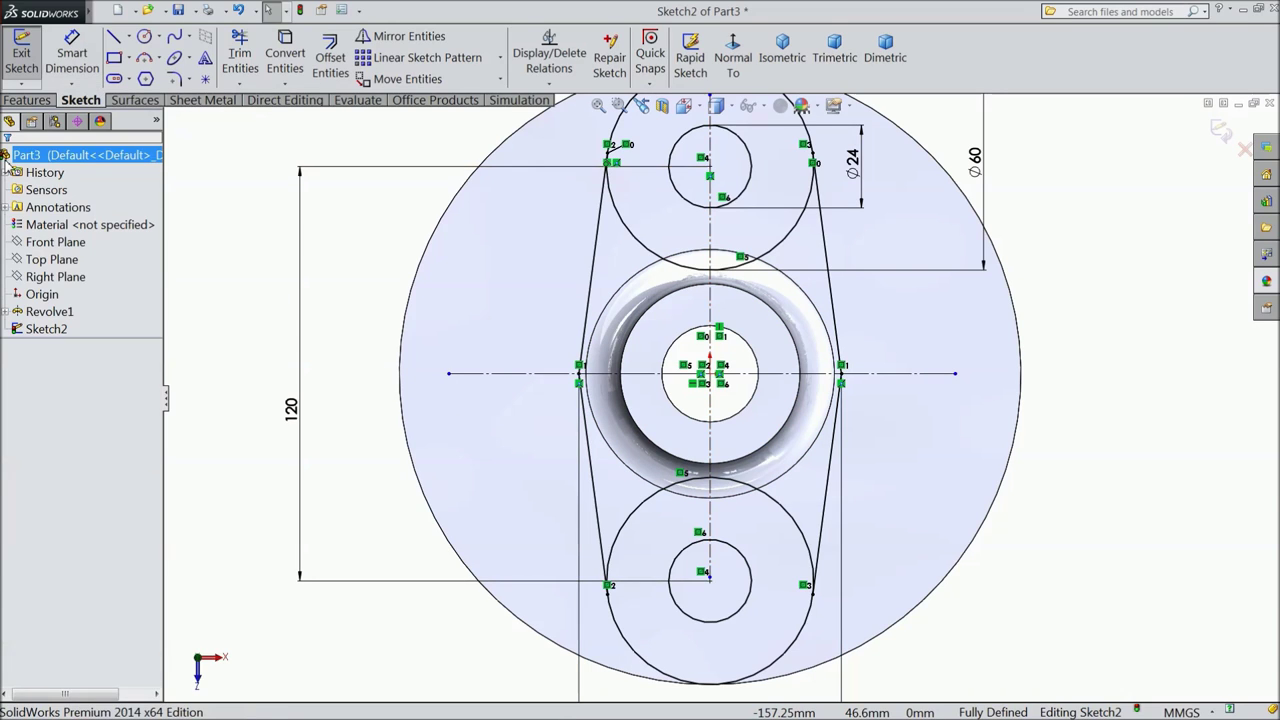
# Step: Extrude-cut the two disc regions outside the lug outline and the two 24 mm circles with the Through All end condition
pyautogui.click(30, 100)
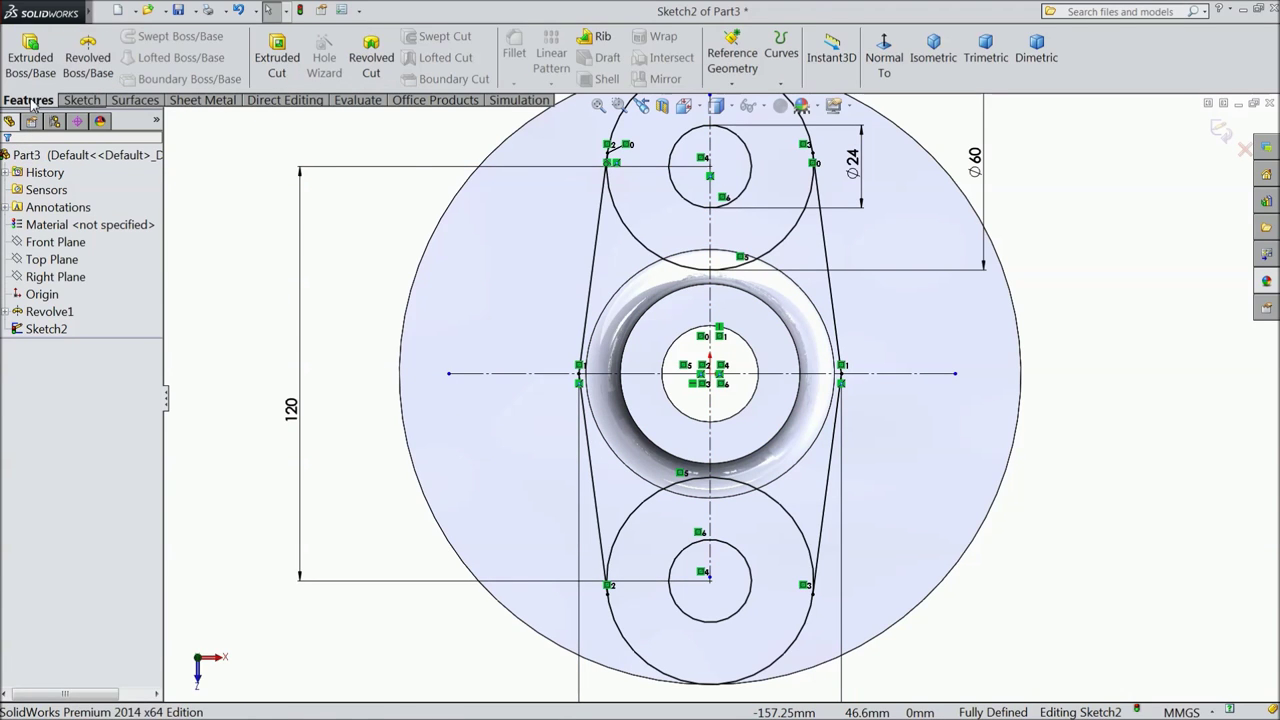
pyautogui.click(277, 60)
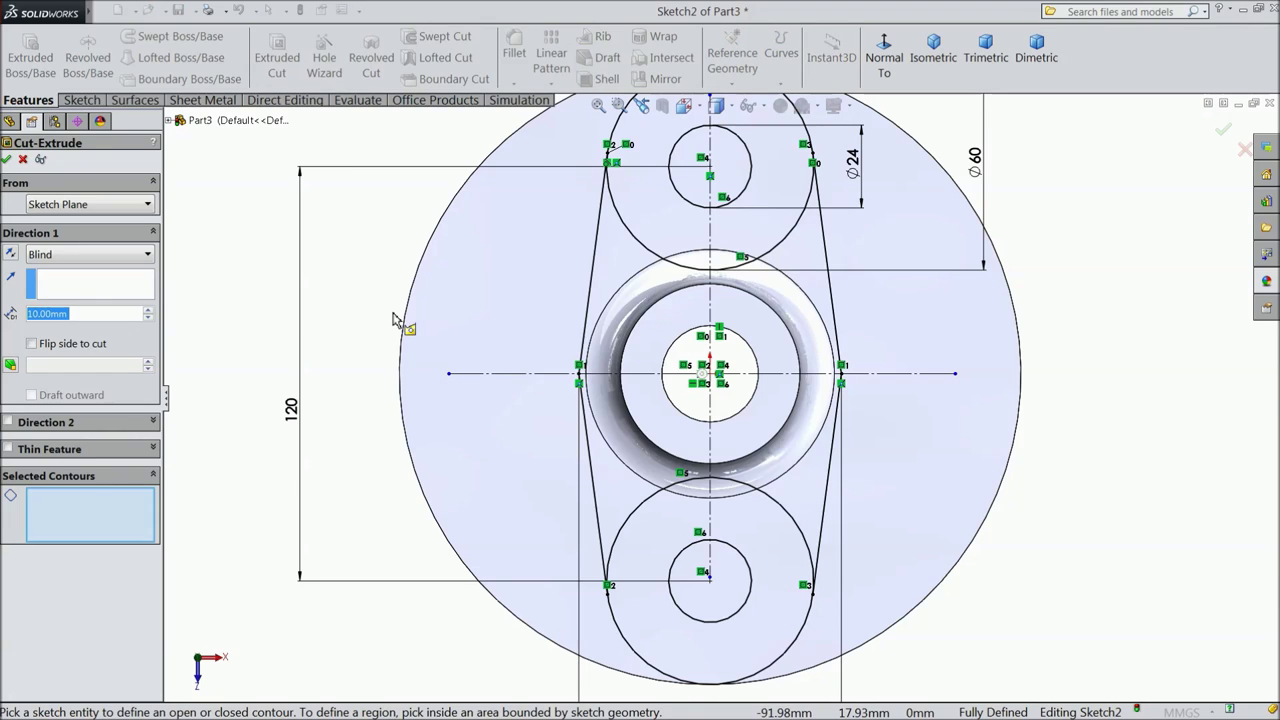
pyautogui.moveTo(403, 331)
pyautogui.mouseDown(button='middle')
pyautogui.moveTo(428, 366)
pyautogui.moveTo(327, 366)
pyautogui.moveTo(391, 409)
pyautogui.mouseUp(button='middle')
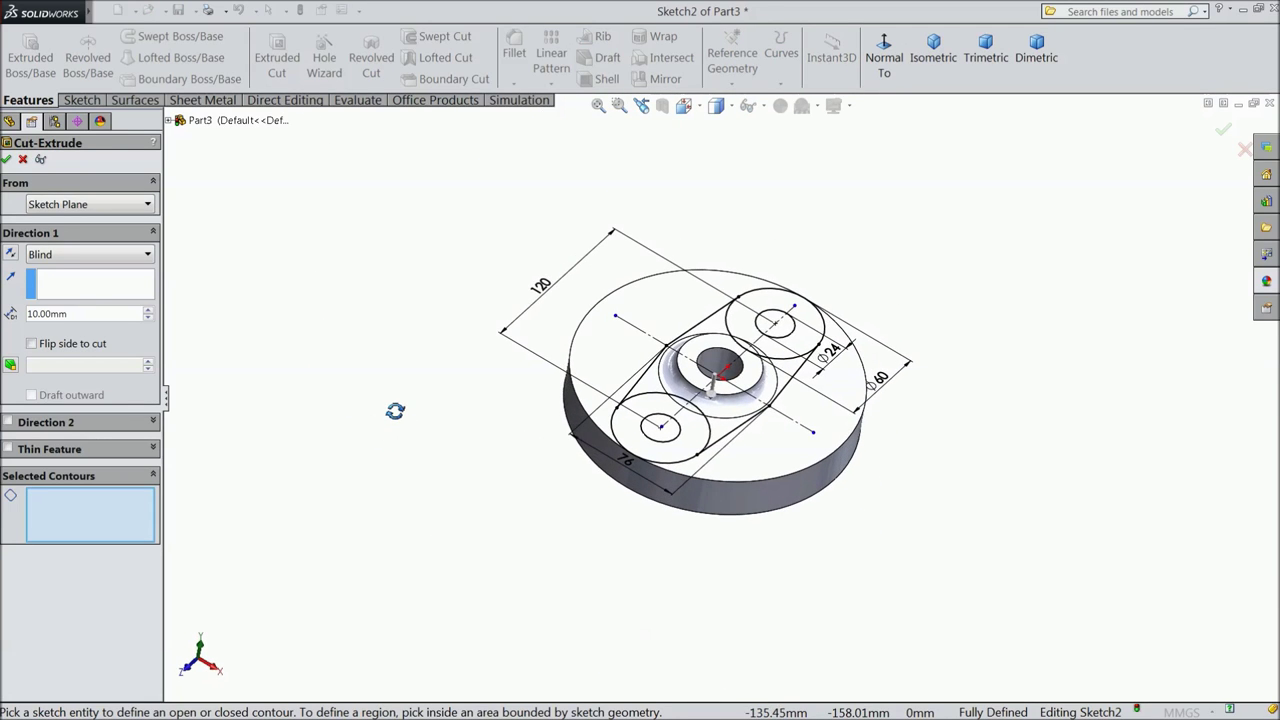
pyautogui.scroll(-3, 823, 366)
pyautogui.click(787, 453)
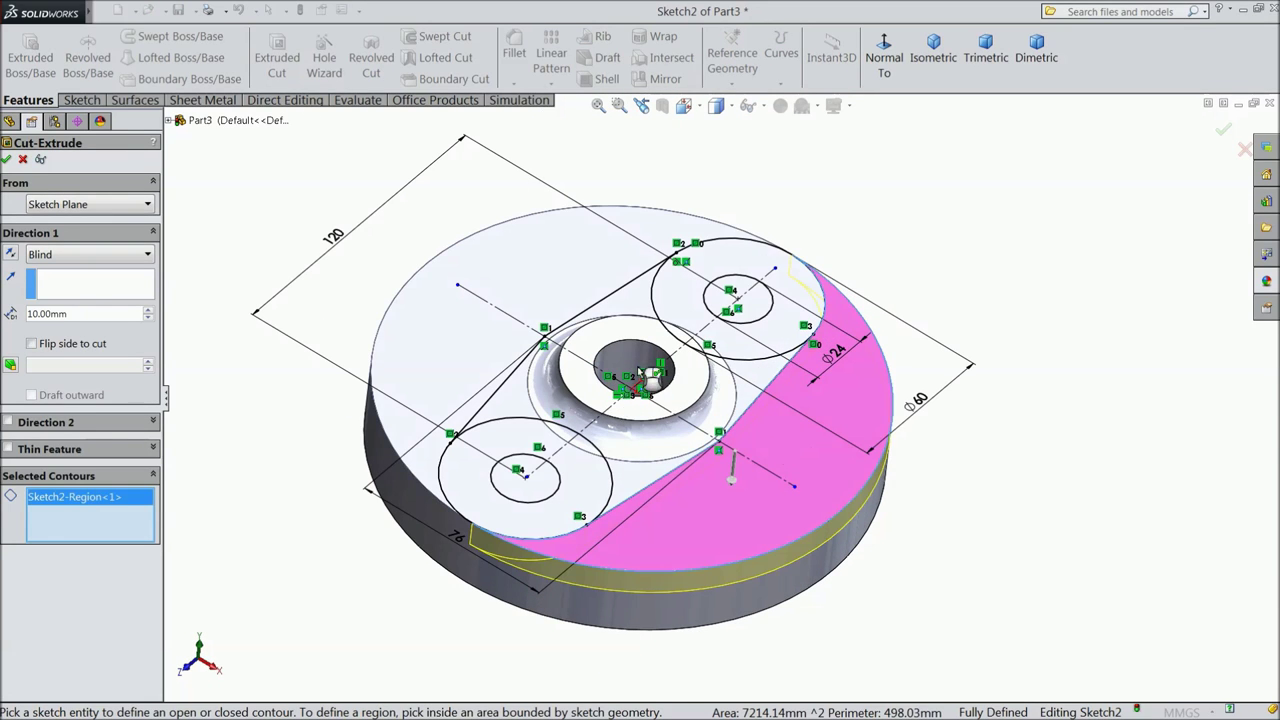
pyautogui.click(567, 300)
pyautogui.click(758, 302)
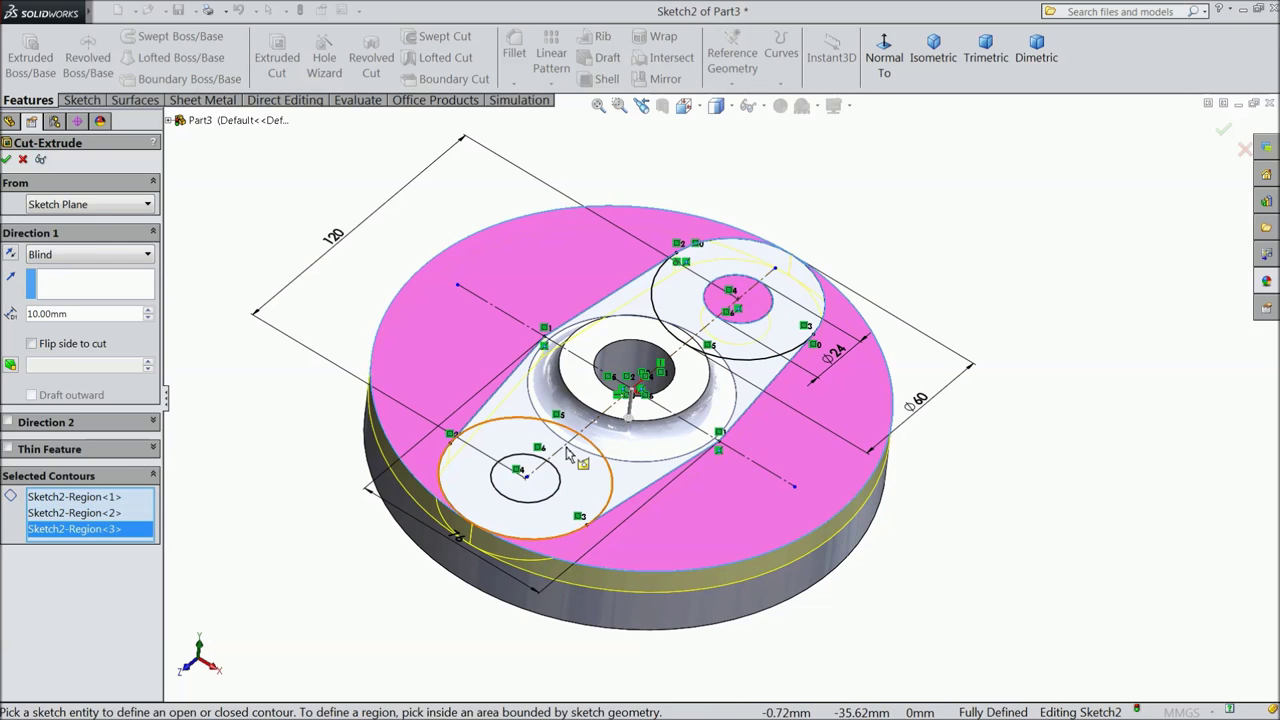
pyautogui.click(524, 478)
pyautogui.scroll(-2, 625, 375)
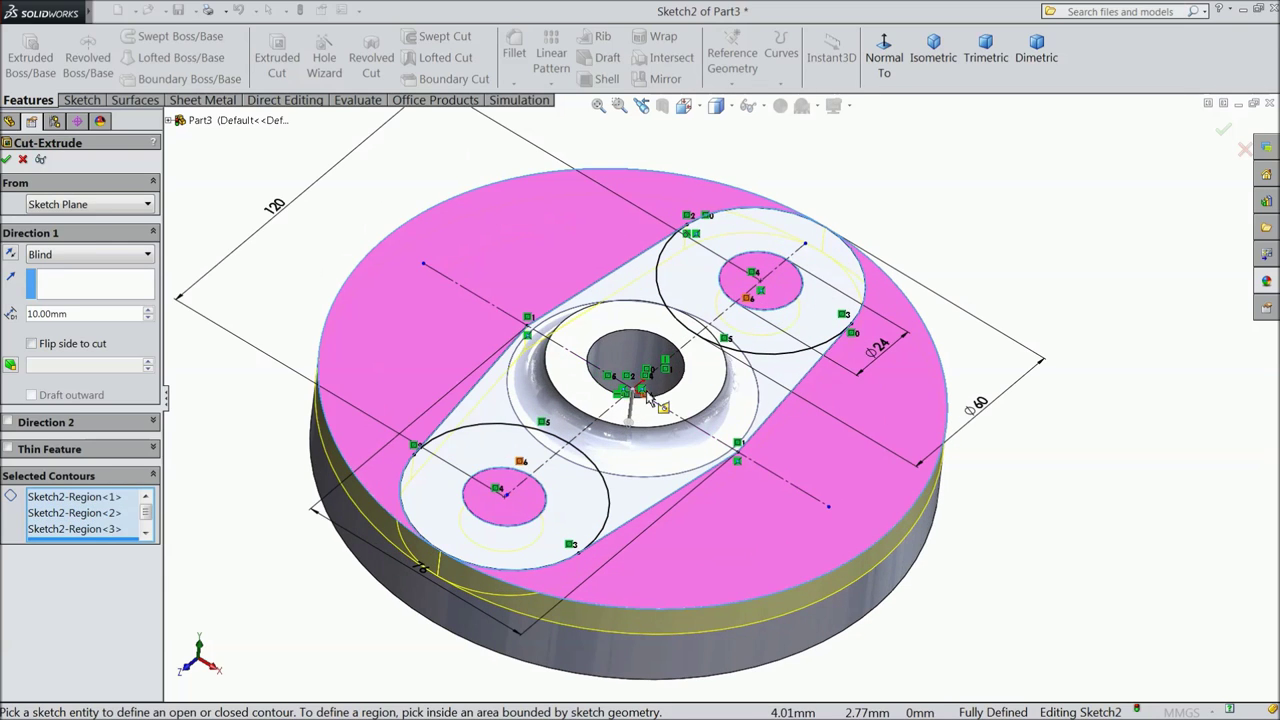
pyautogui.click(57, 258)
pyautogui.click(62, 290)
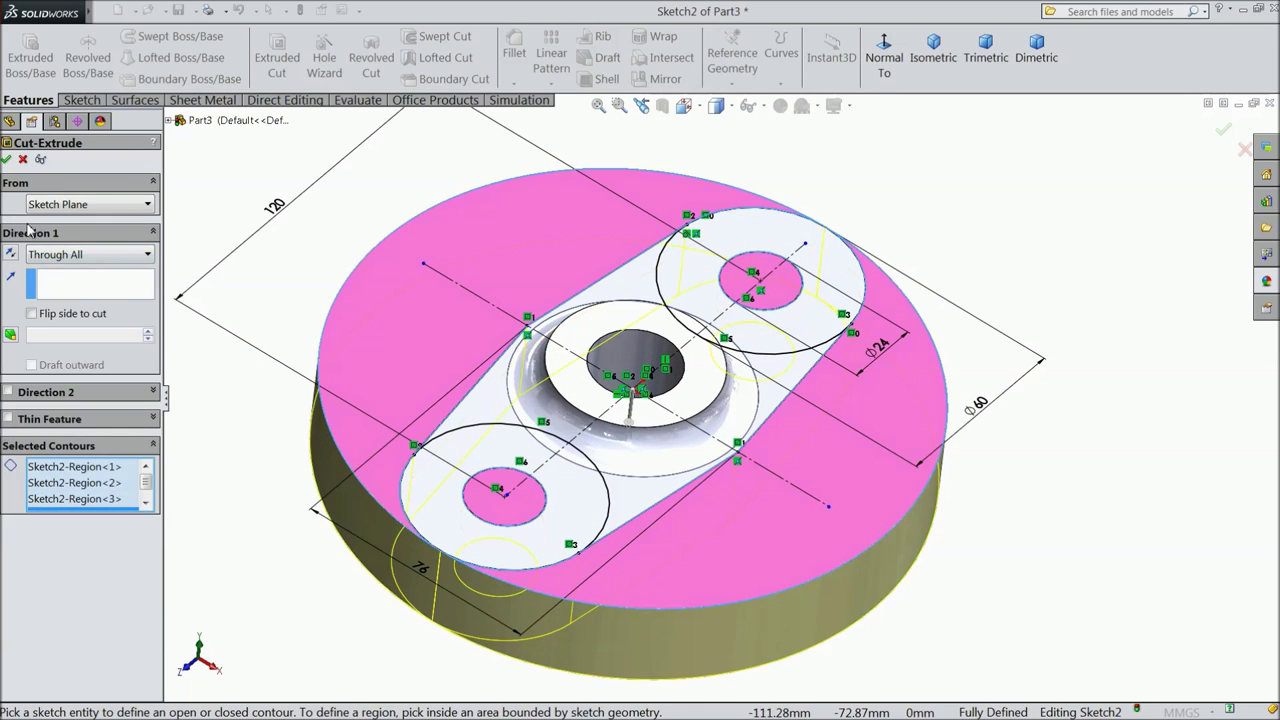
pyautogui.click(7, 160)
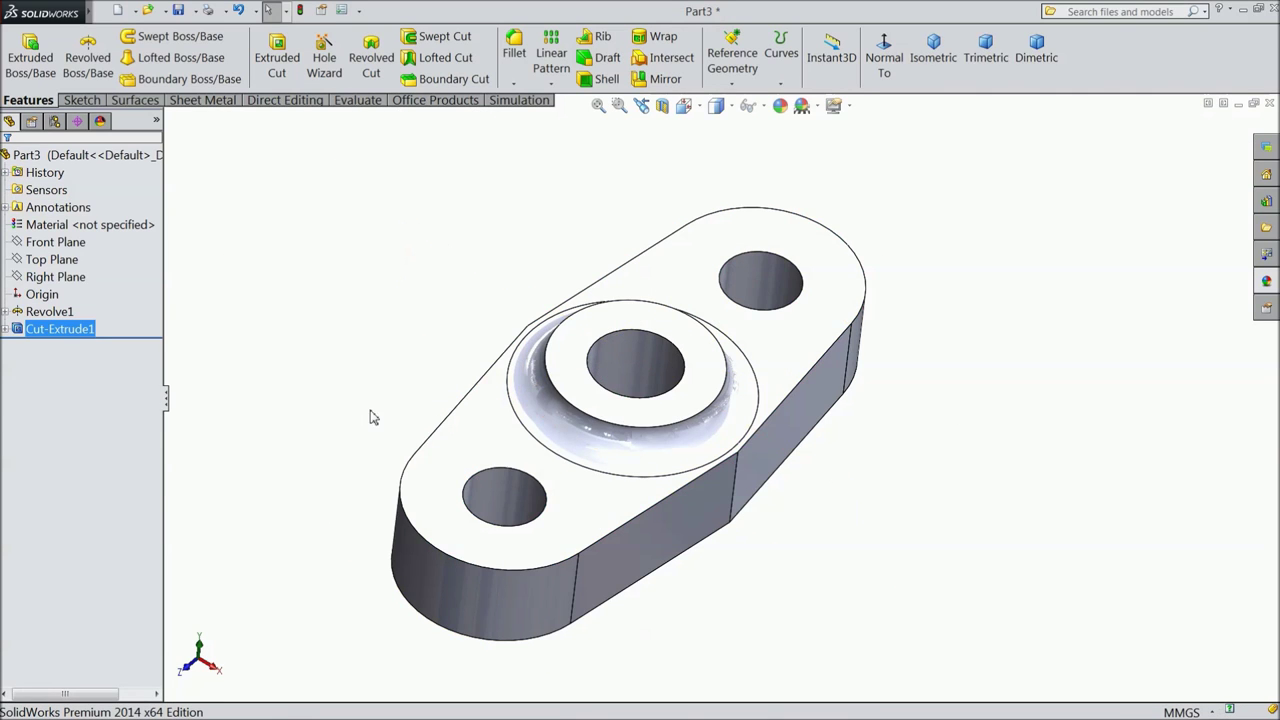
# Step: Fillet the two vertical edges at the lug's side corners with a constant 50 mm radius
pyautogui.moveTo(370, 417); pyautogui.dragTo(358, 326, button='middle')
pyautogui.click(513, 50)
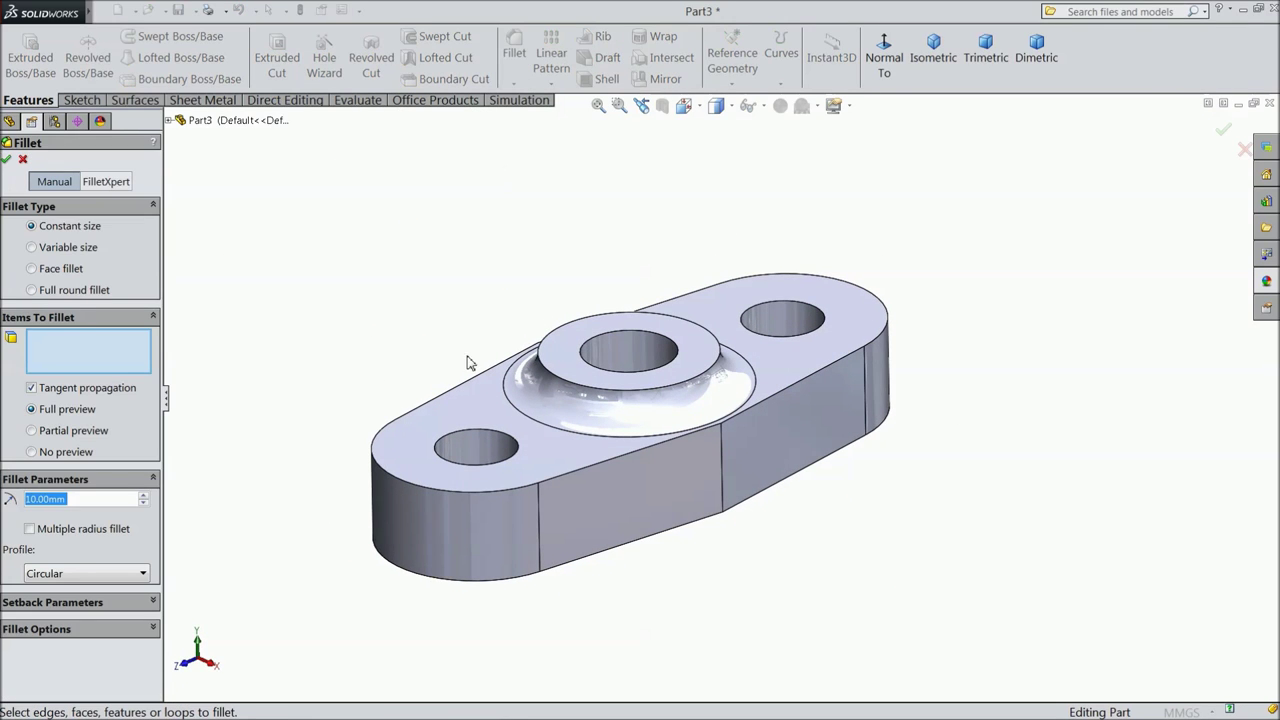
pyautogui.write('50')
pyautogui.press('Return')
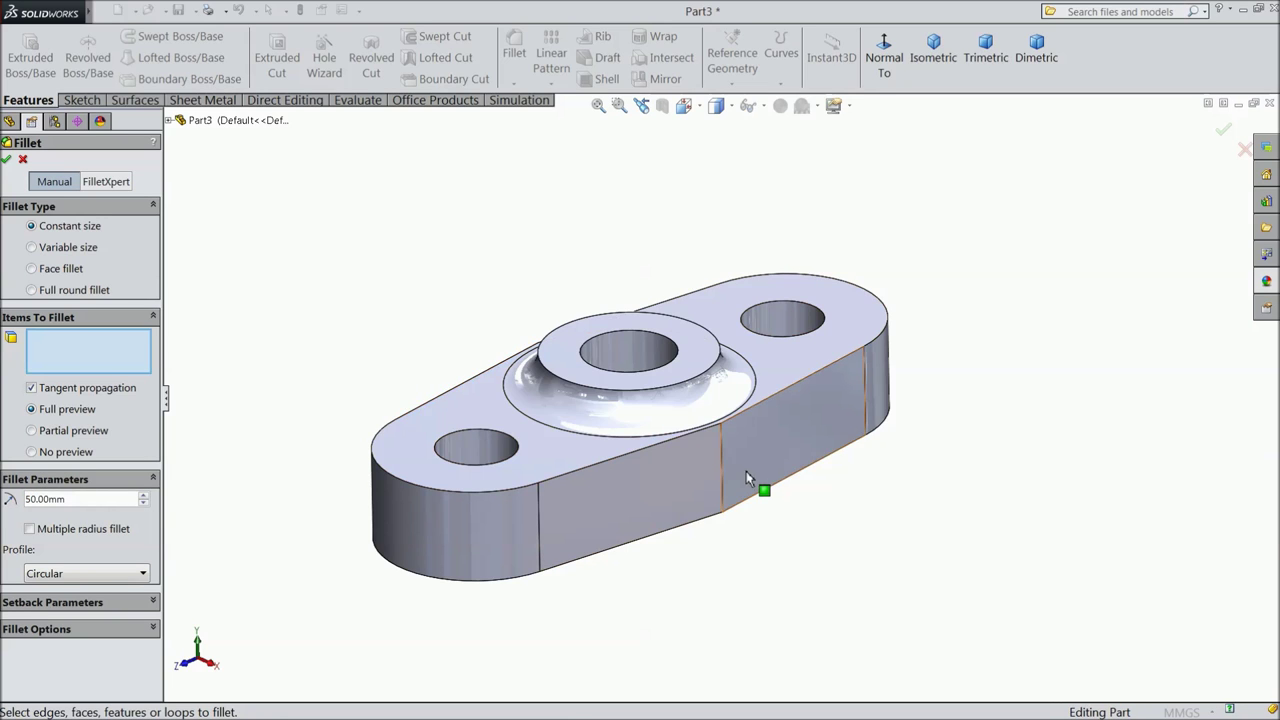
pyautogui.scroll(-3, 746, 471)
pyautogui.click(698, 472)
pyautogui.scroll(4, 629, 420)
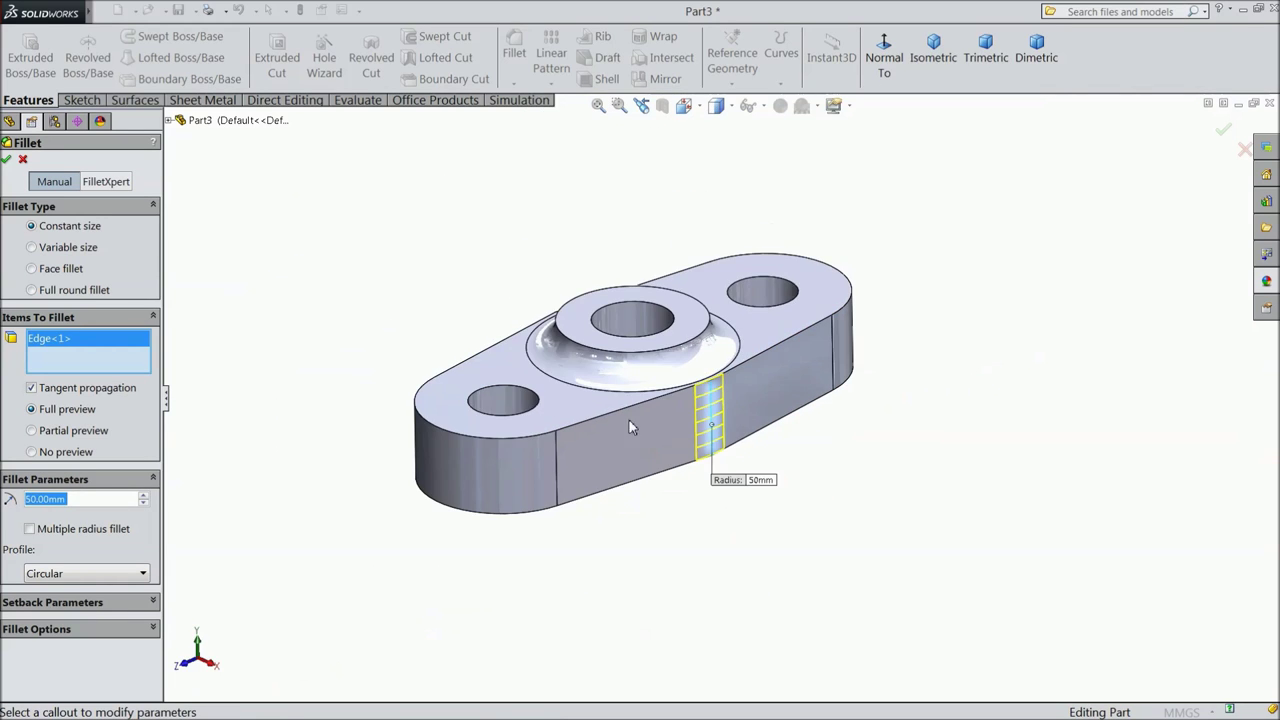
pyautogui.moveTo(629, 420); pyautogui.dragTo(592, 352, button='middle')
pyautogui.scroll(-3, 591, 351)
pyautogui.click(567, 353)
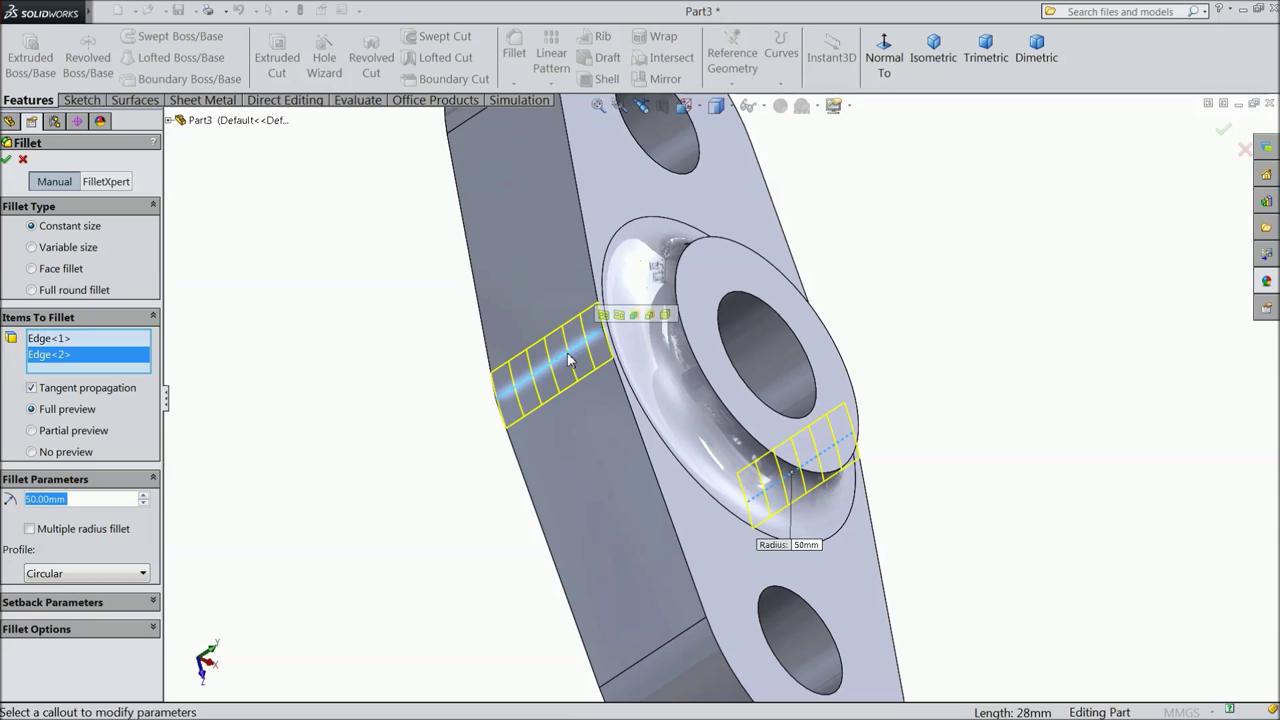
pyautogui.click(7, 160)
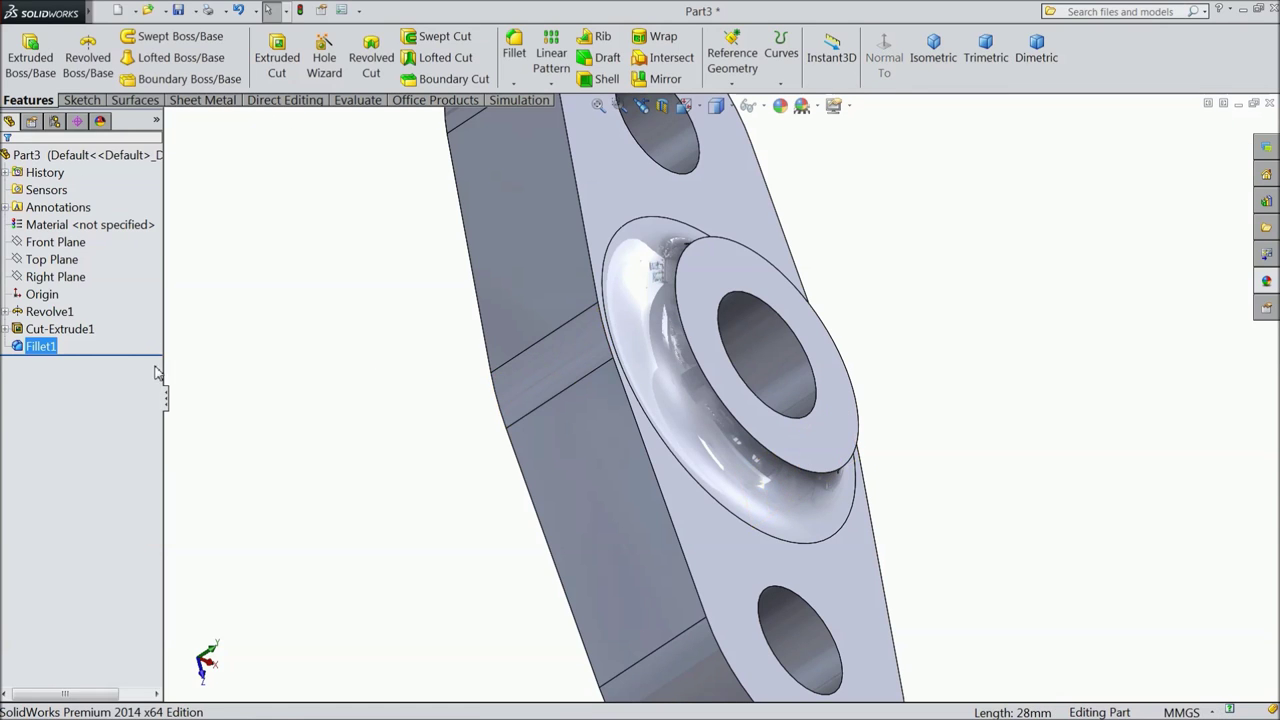
# Step: Start a sketch on the raised boss's top face and draw a circle about 40 mm in diameter centered on the origin
pyautogui.moveTo(395, 523); pyautogui.dragTo(318, 412, button='middle')
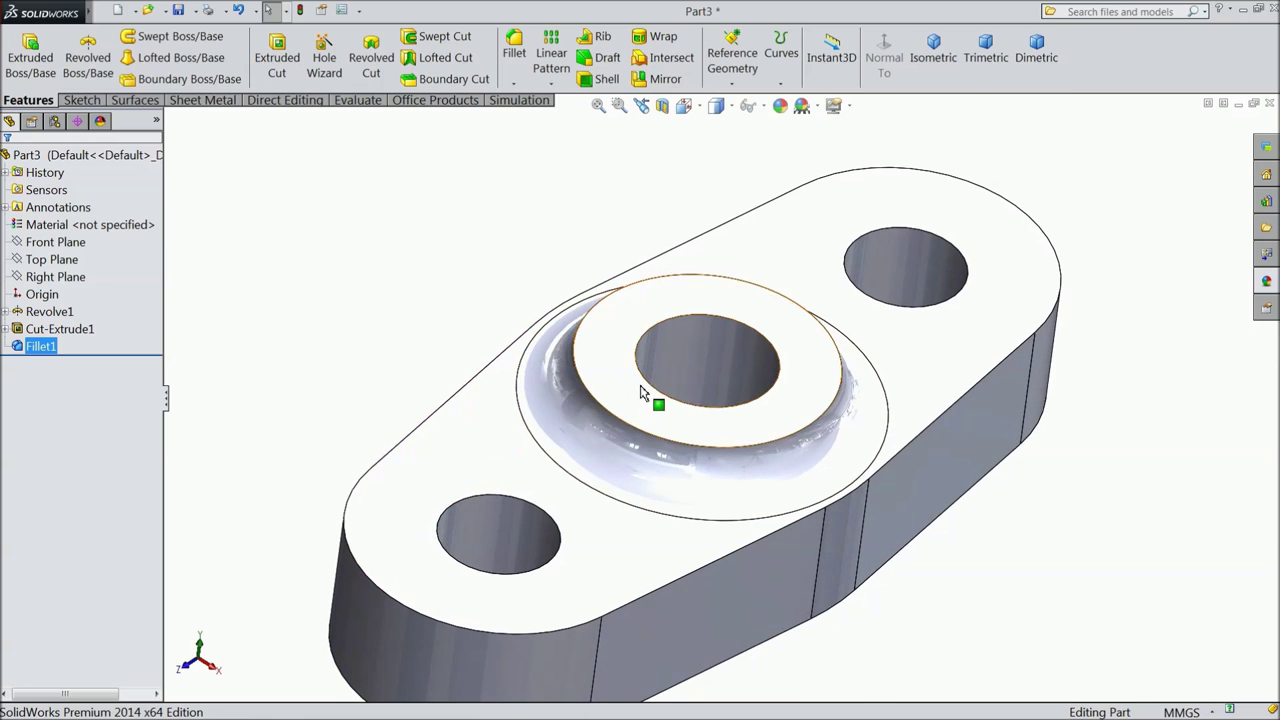
pyautogui.click(634, 409)
pyautogui.click(673, 354)
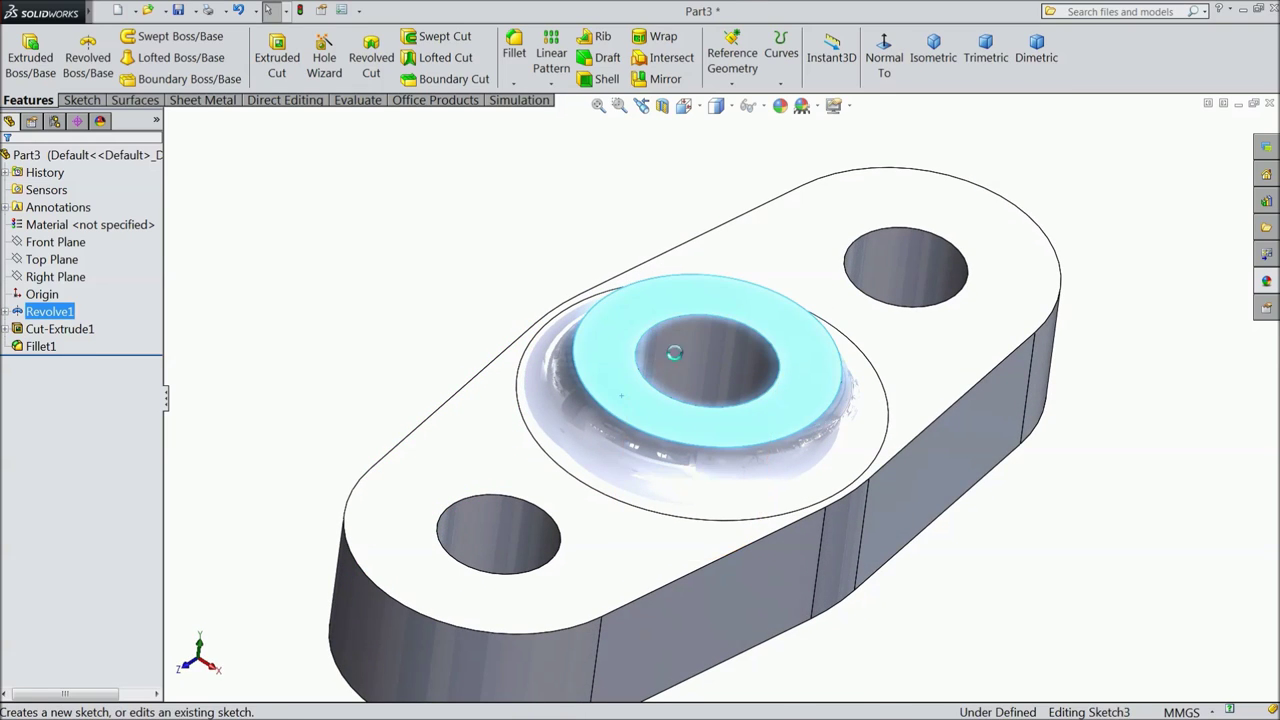
pyautogui.click(90, 103)
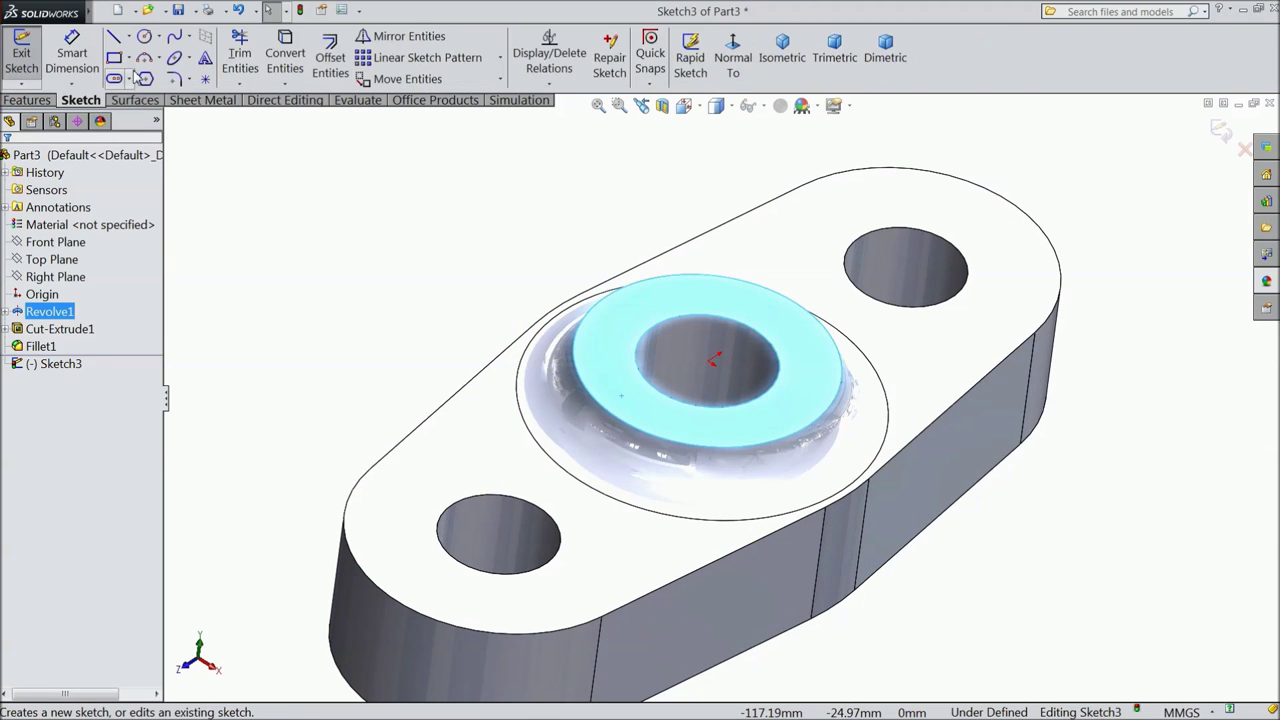
pyautogui.click(144, 40)
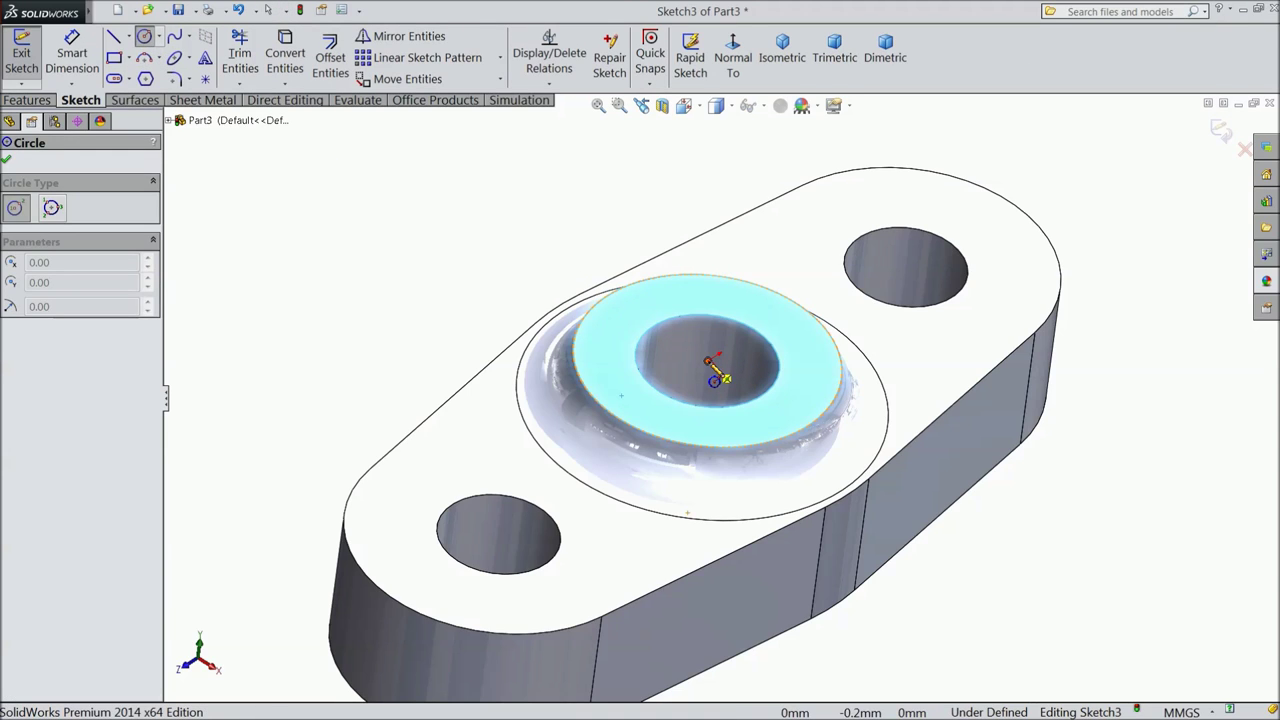
pyautogui.click(712, 361)
pyautogui.click(620, 305)
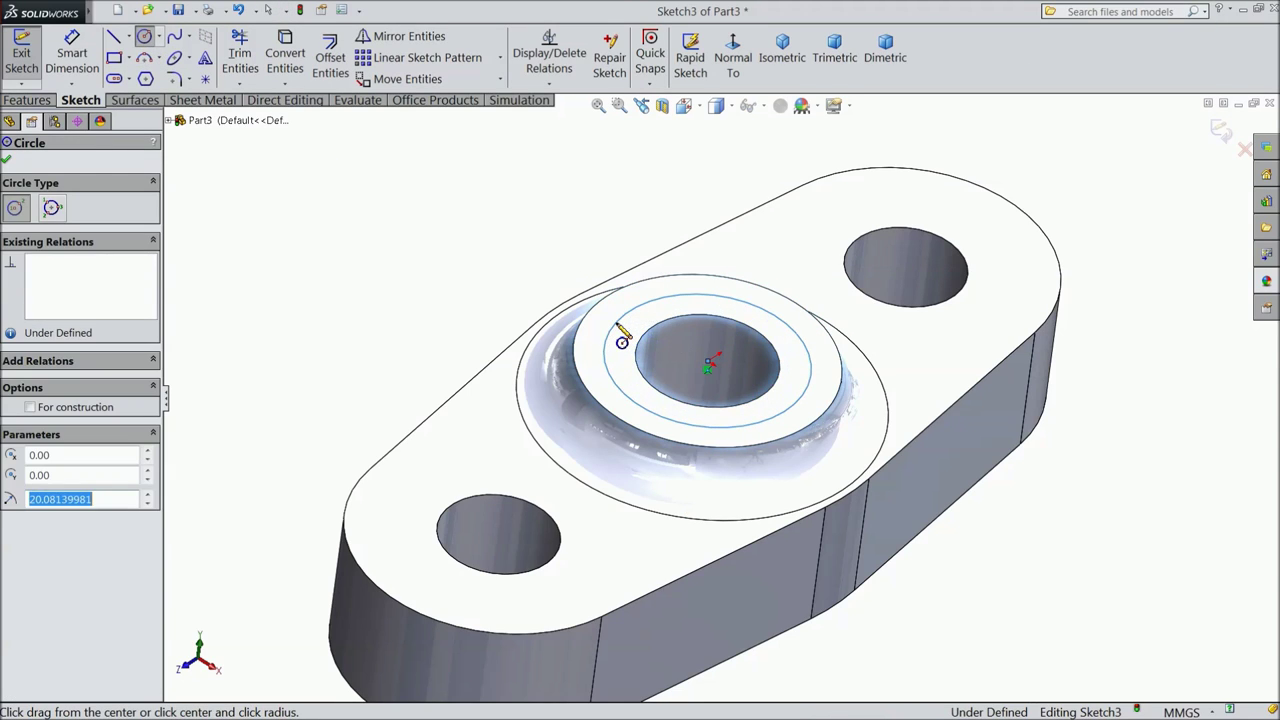
# Step: Dimension the circle's diameter as 34 mm
pyautogui.click(72, 58)
pyautogui.click(630, 318)
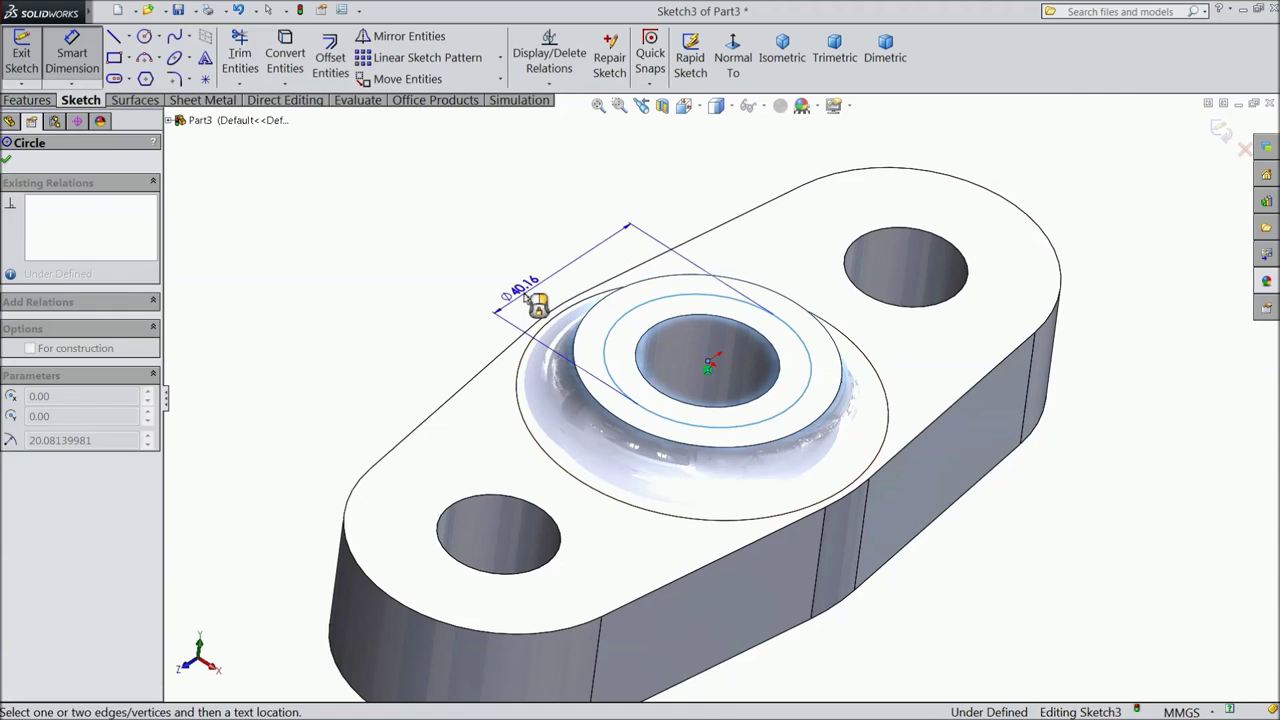
pyautogui.click(520, 295)
pyautogui.write('34')
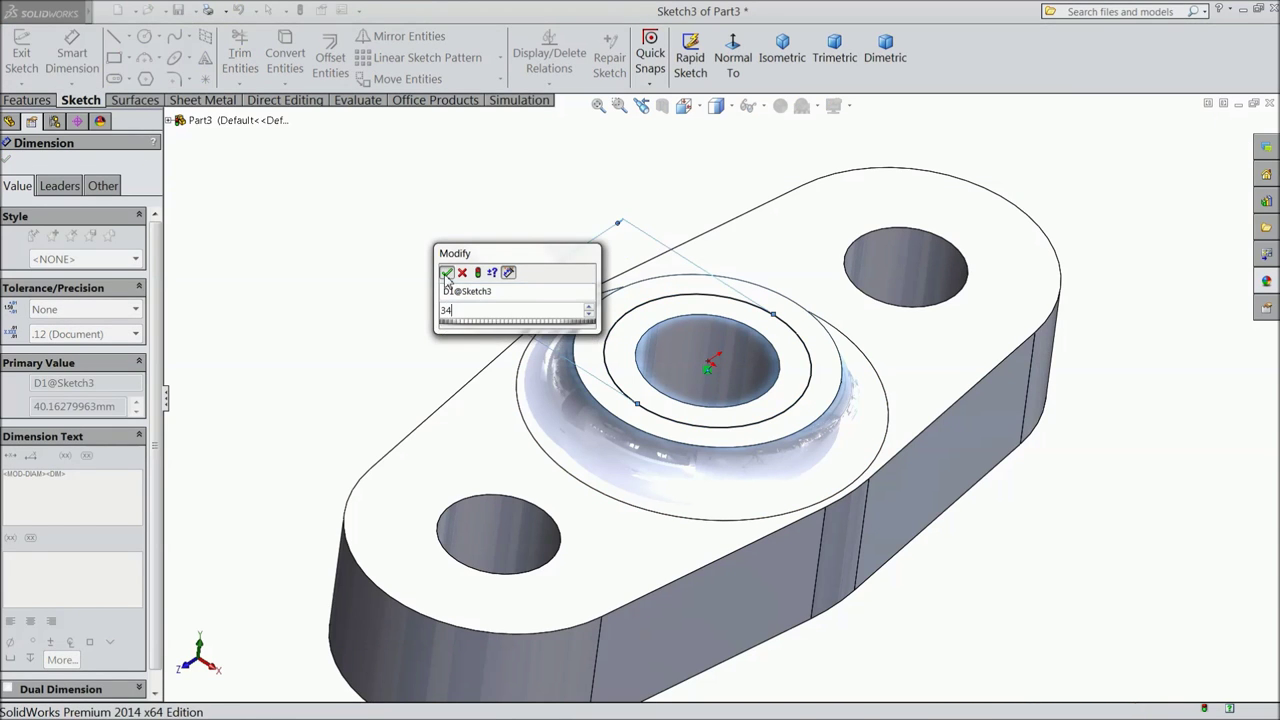
pyautogui.press('Return')
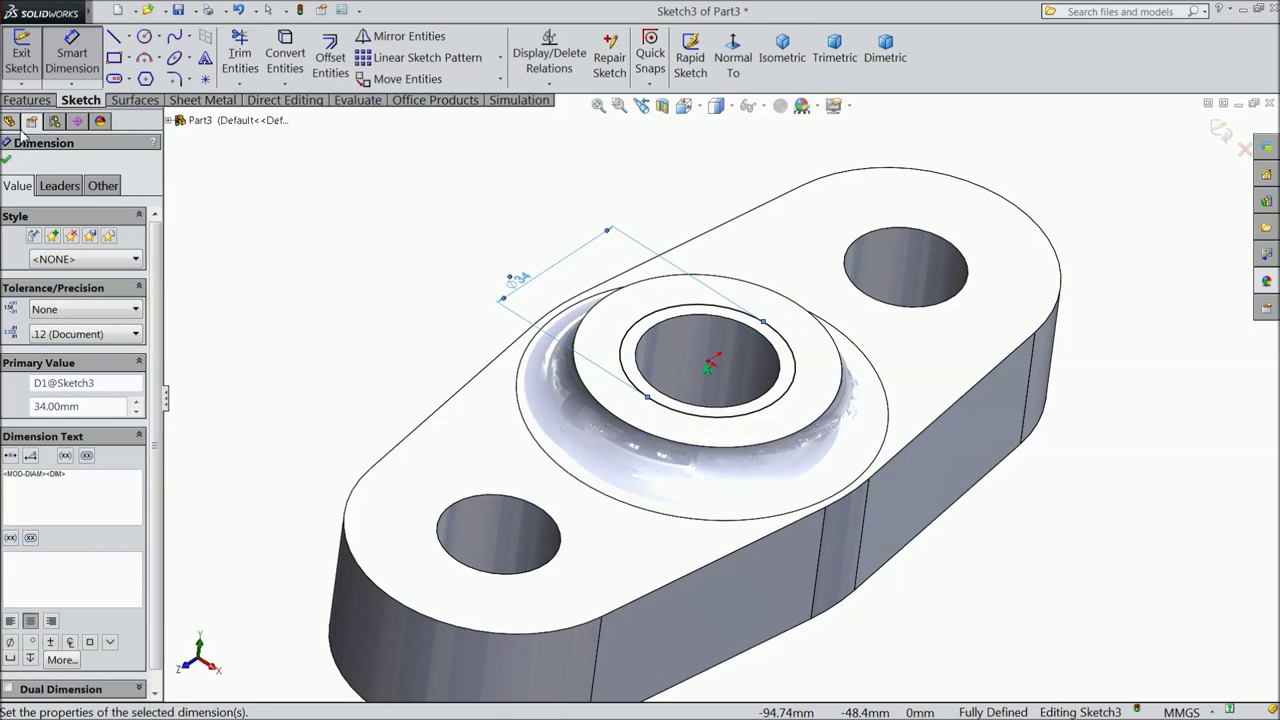
pyautogui.click(12, 121)
# Step: Create a clockwise helix from the 34 mm circle with 50 mm height and 6 mm constant pitch, reversed down into the bore
pyautogui.click(27, 100)
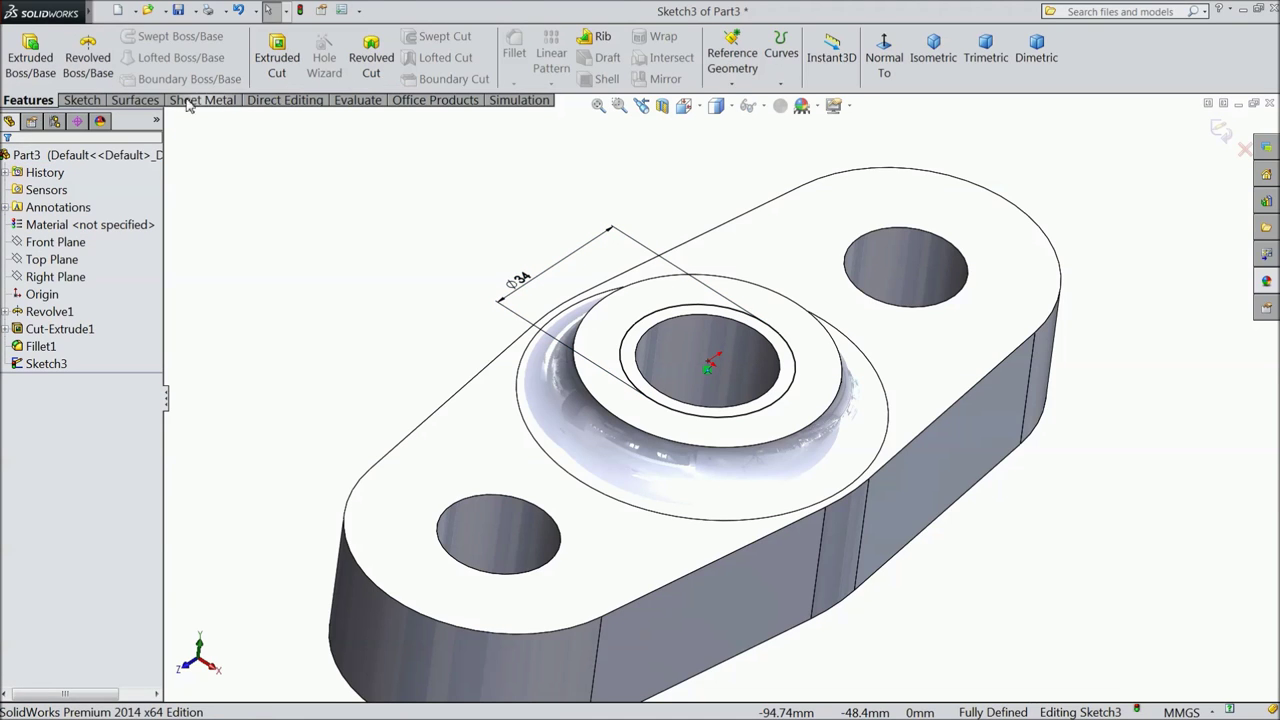
pyautogui.click(781, 55)
pyautogui.click(802, 130)
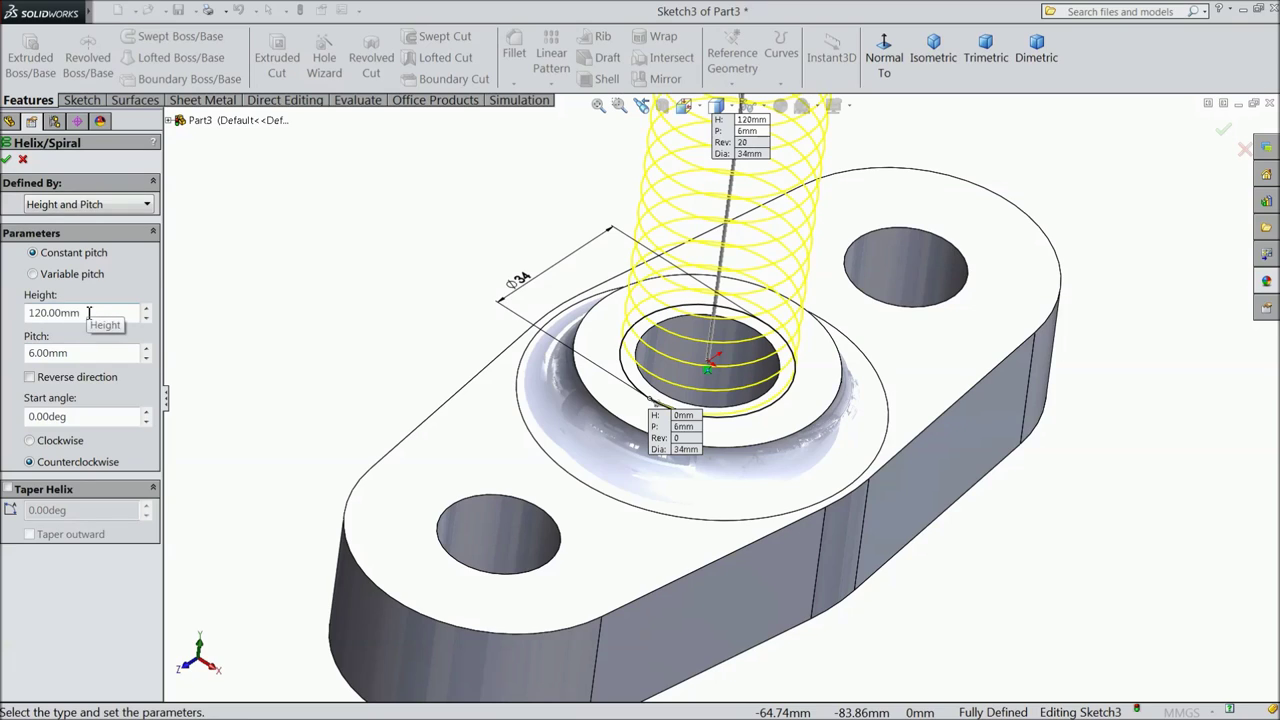
pyautogui.moveTo(89, 313); pyautogui.dragTo(26, 311)
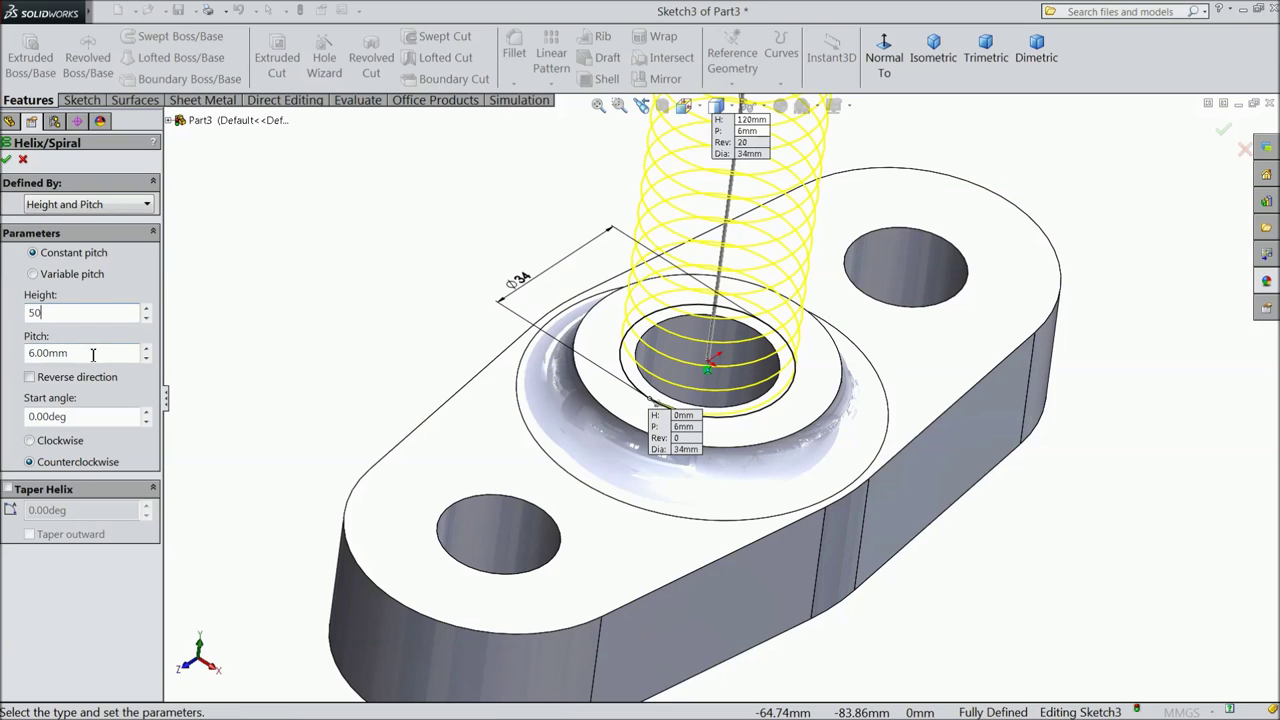
pyautogui.write('50')
pyautogui.press('Return')
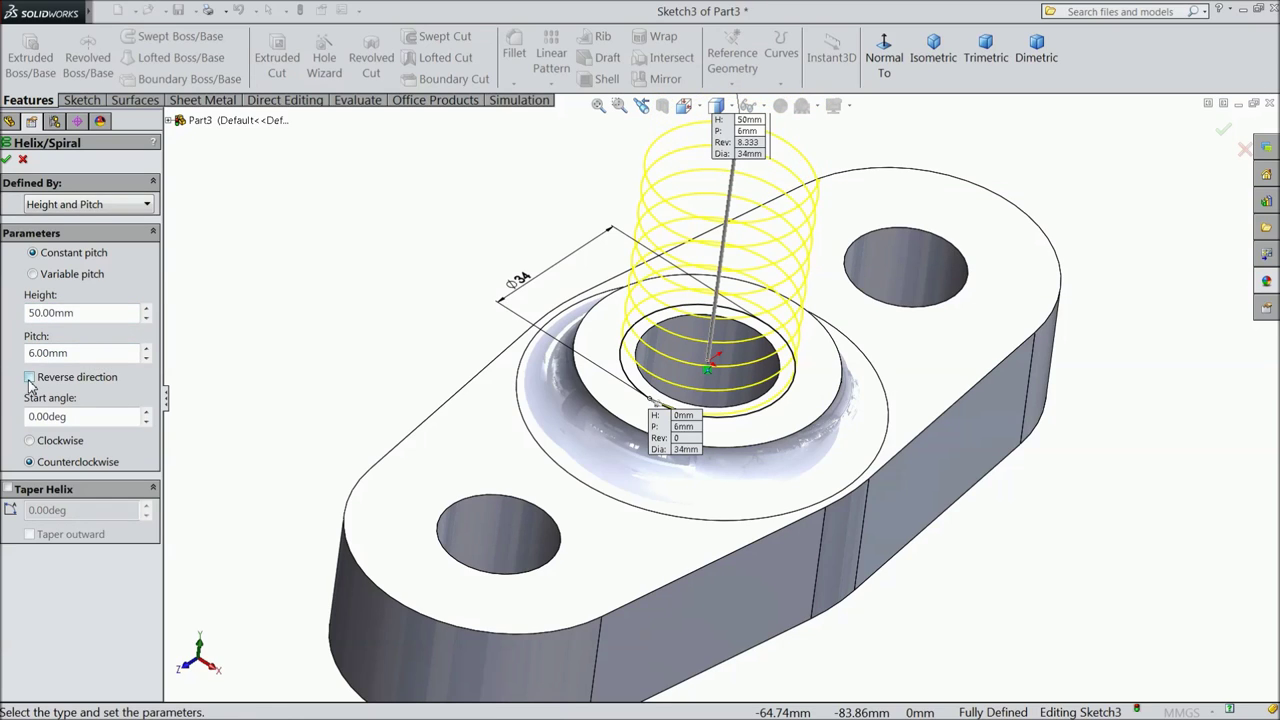
pyautogui.click(29, 377)
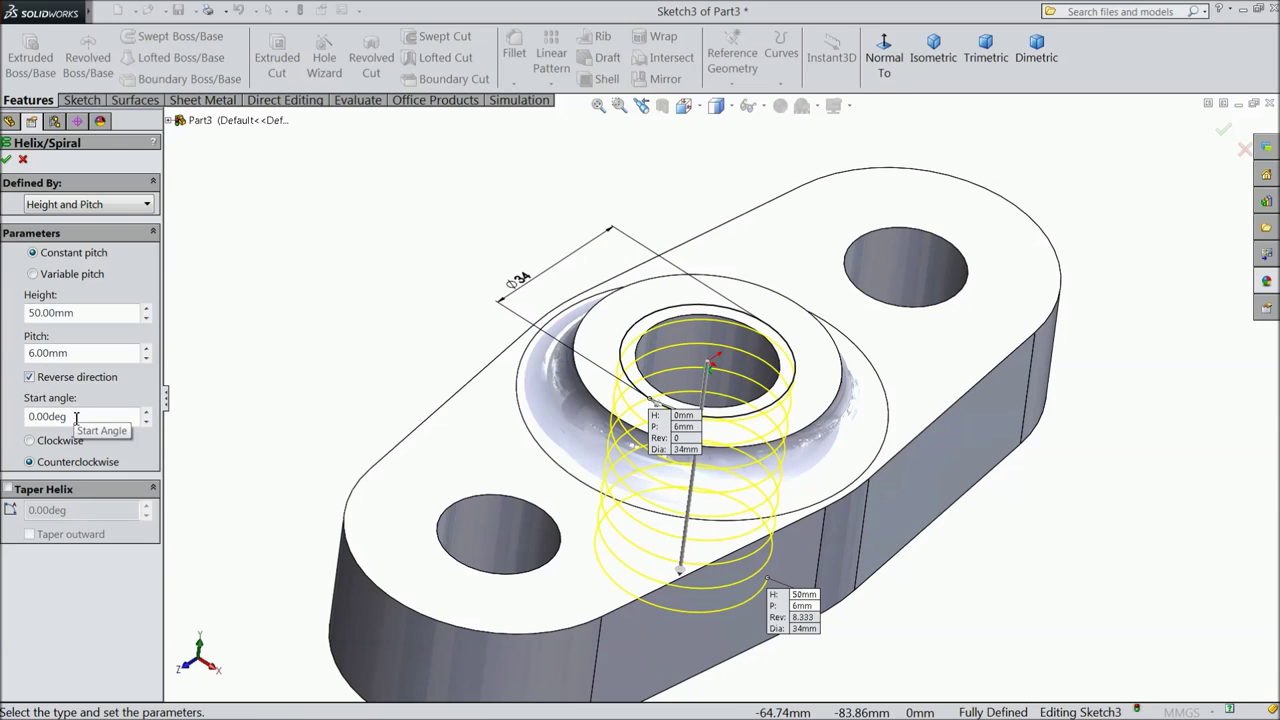
pyautogui.click(30, 441)
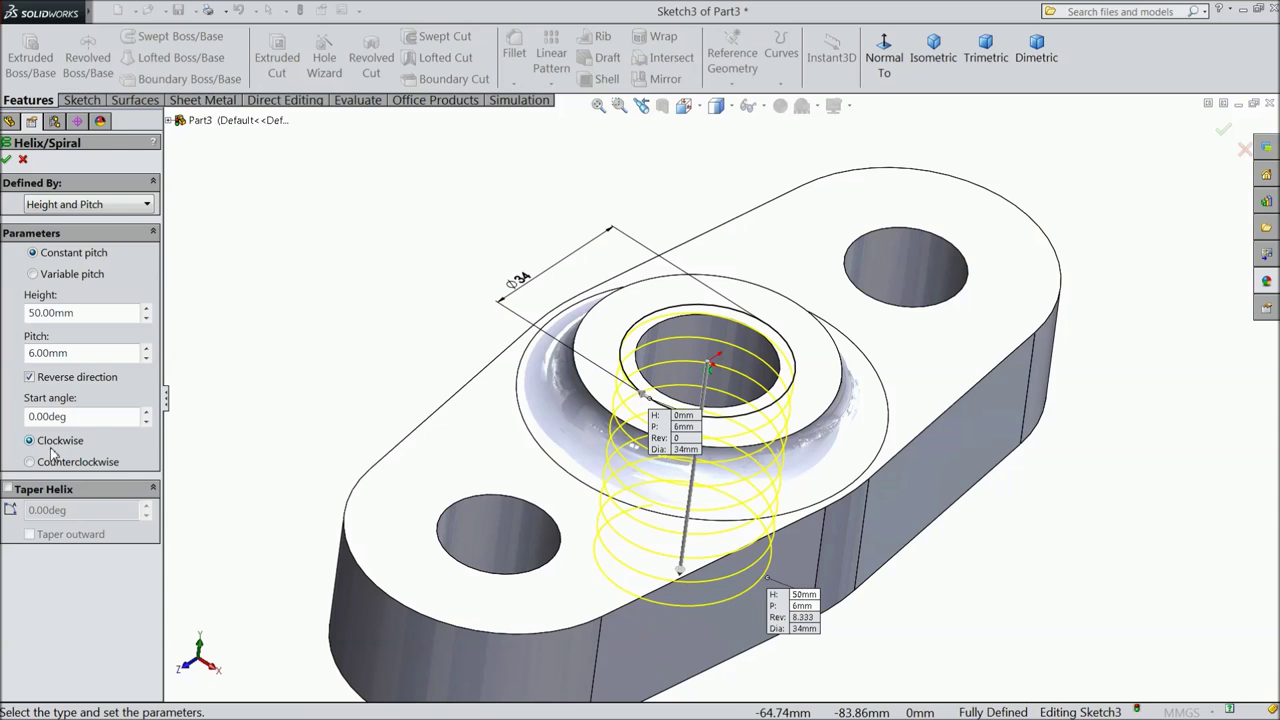
pyautogui.click(7, 161)
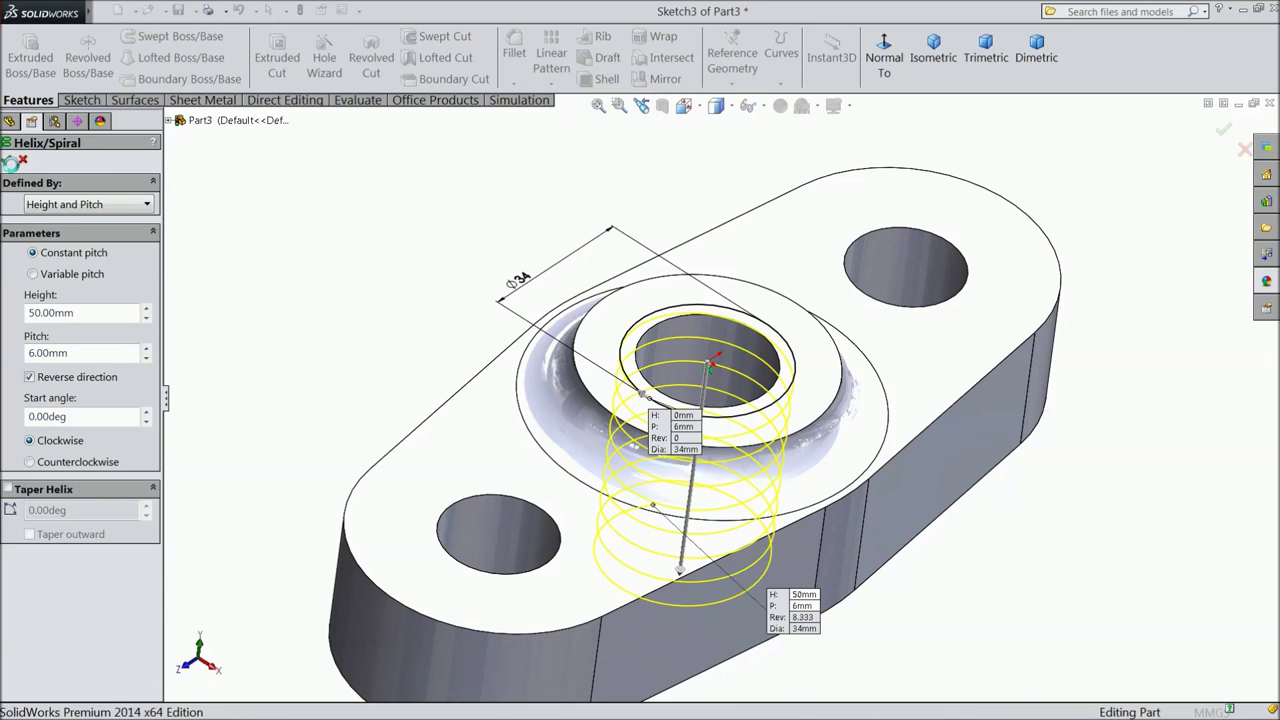
# Step: Start a sketch on the Right Plane and draw a corner rectangle about 2.3 by 1.8 mm just above the boss's top edge
pyautogui.press('f')
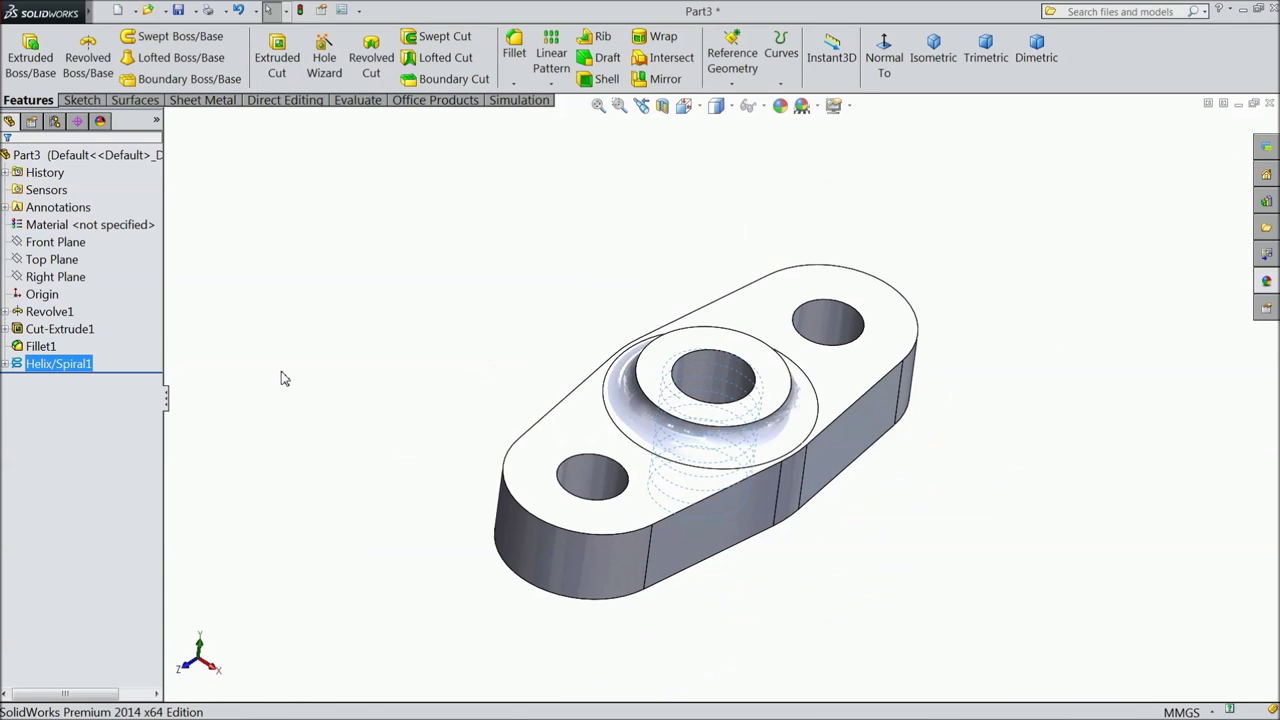
pyautogui.click(56, 277)
pyautogui.click(62, 259)
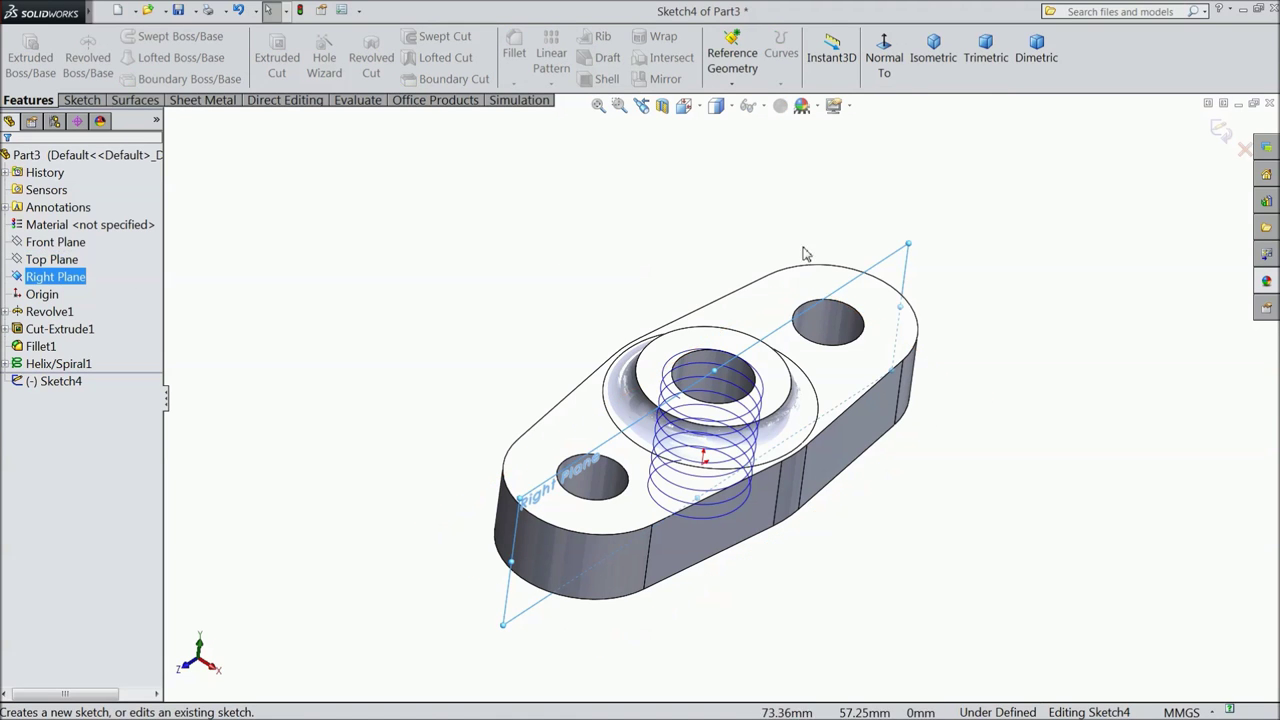
pyautogui.click(885, 58)
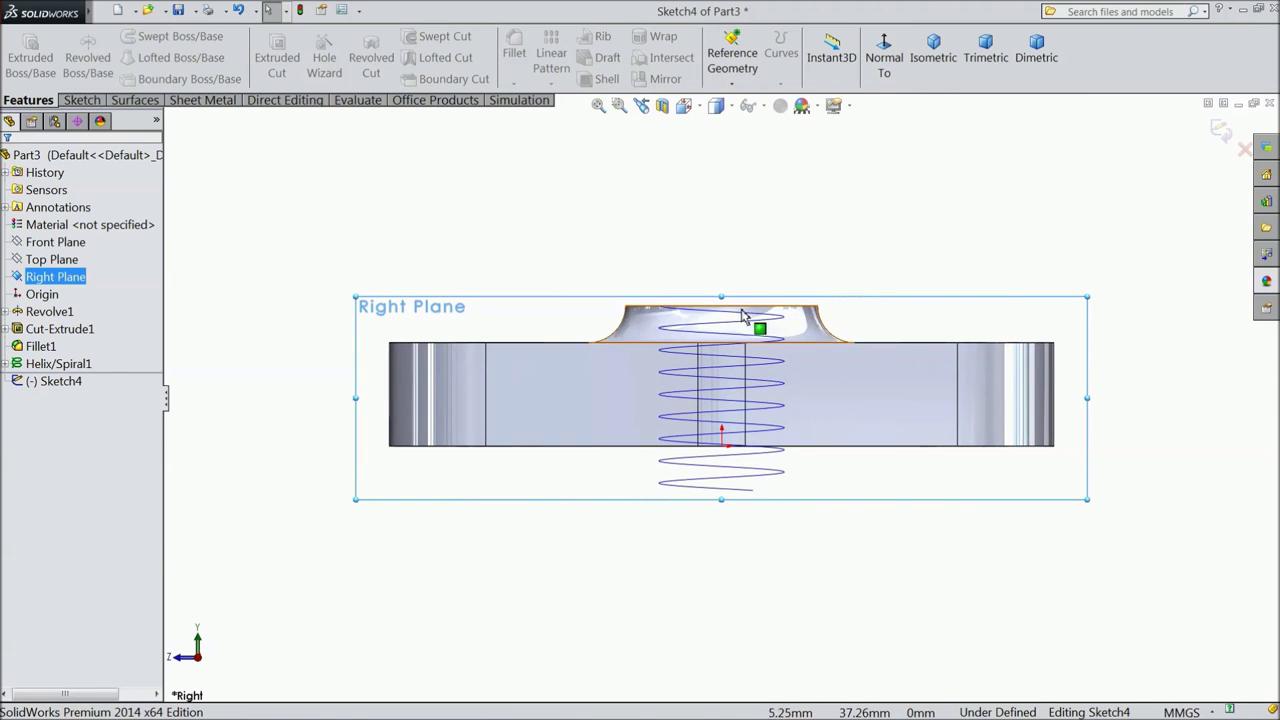
pyautogui.scroll(-5, 740, 325)
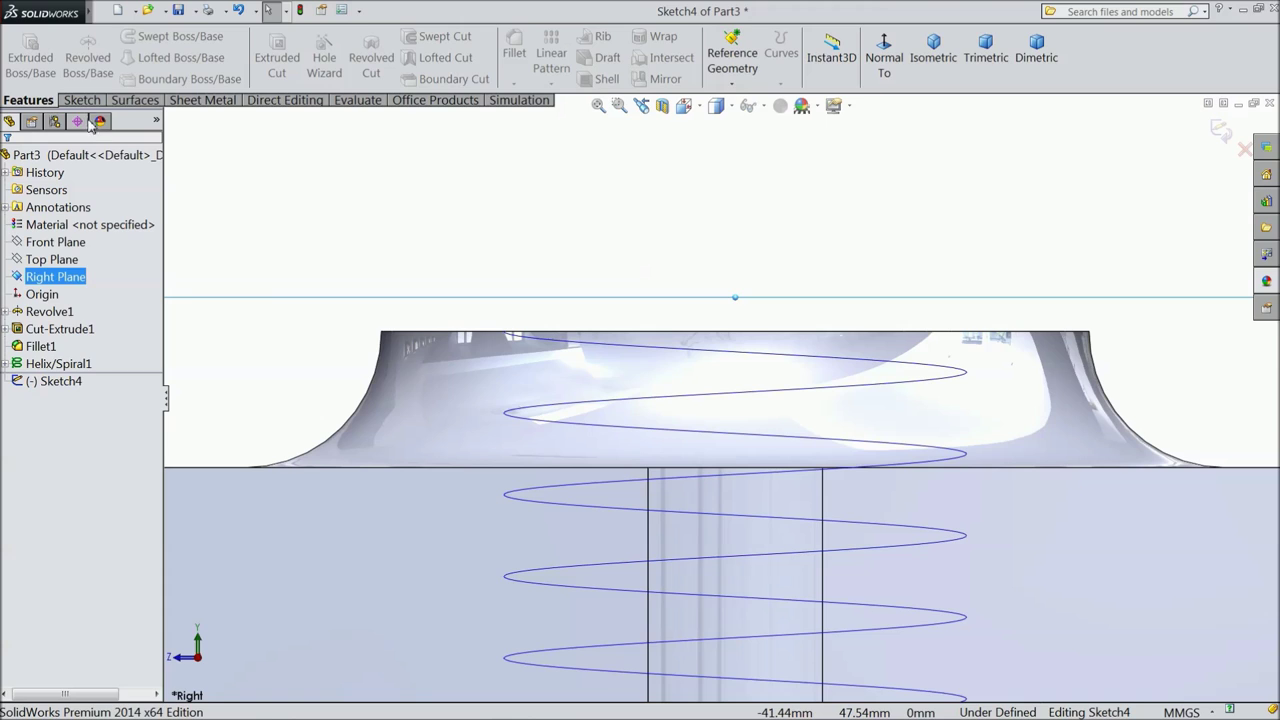
pyautogui.click(82, 100)
pyautogui.click(115, 58)
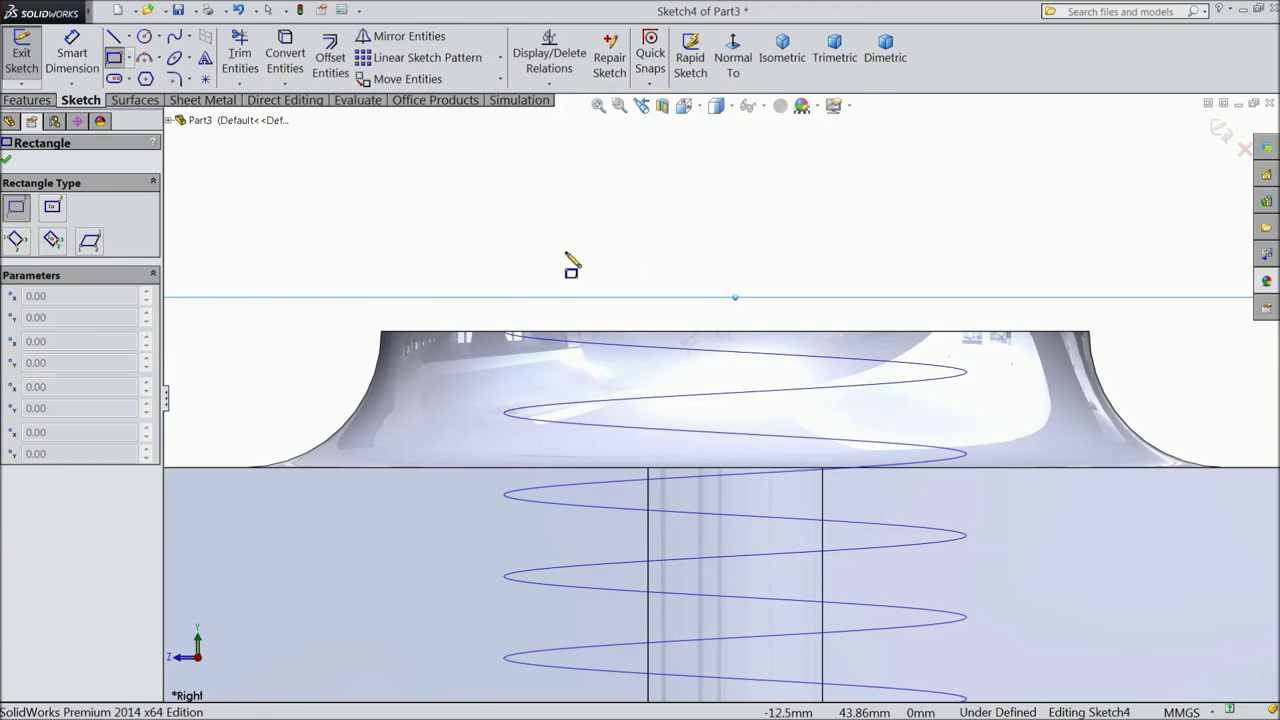
pyautogui.click(521, 266)
pyautogui.click(553, 290)
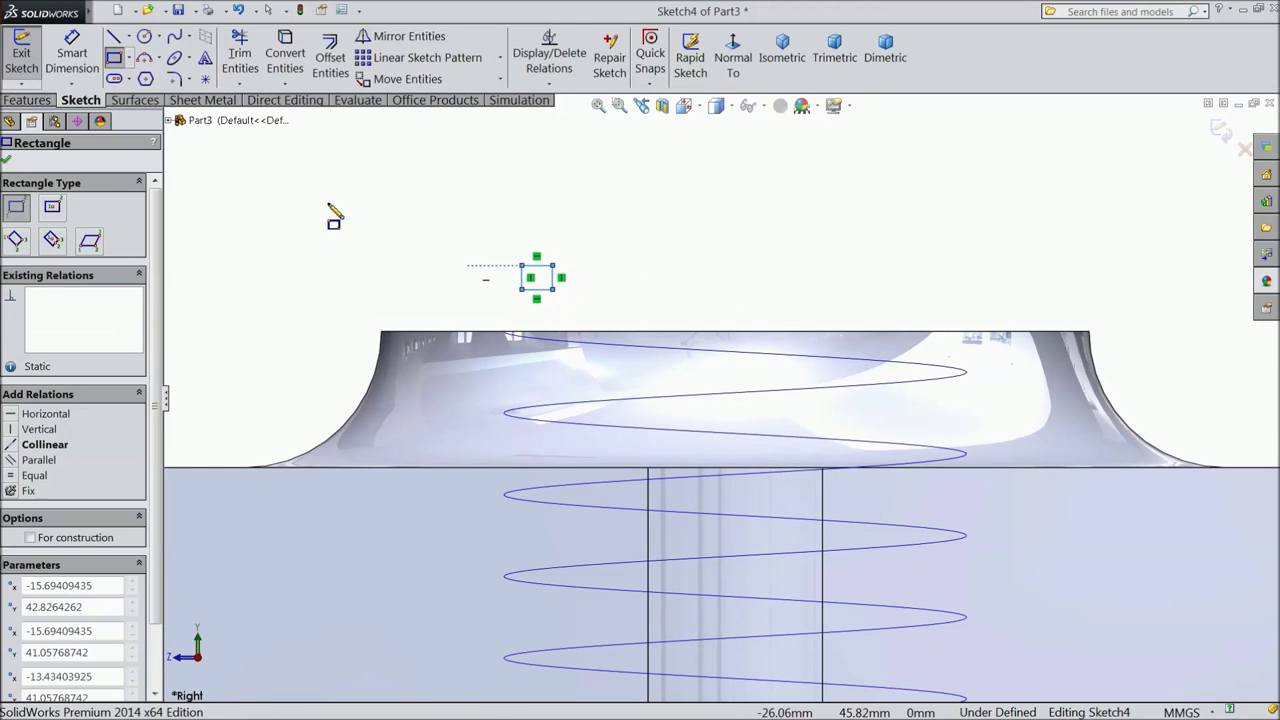
# Step: Dimension the small rectangle's width and height as 3 mm each
pyautogui.click(72, 55)
pyautogui.scroll(-3, 410, 249)
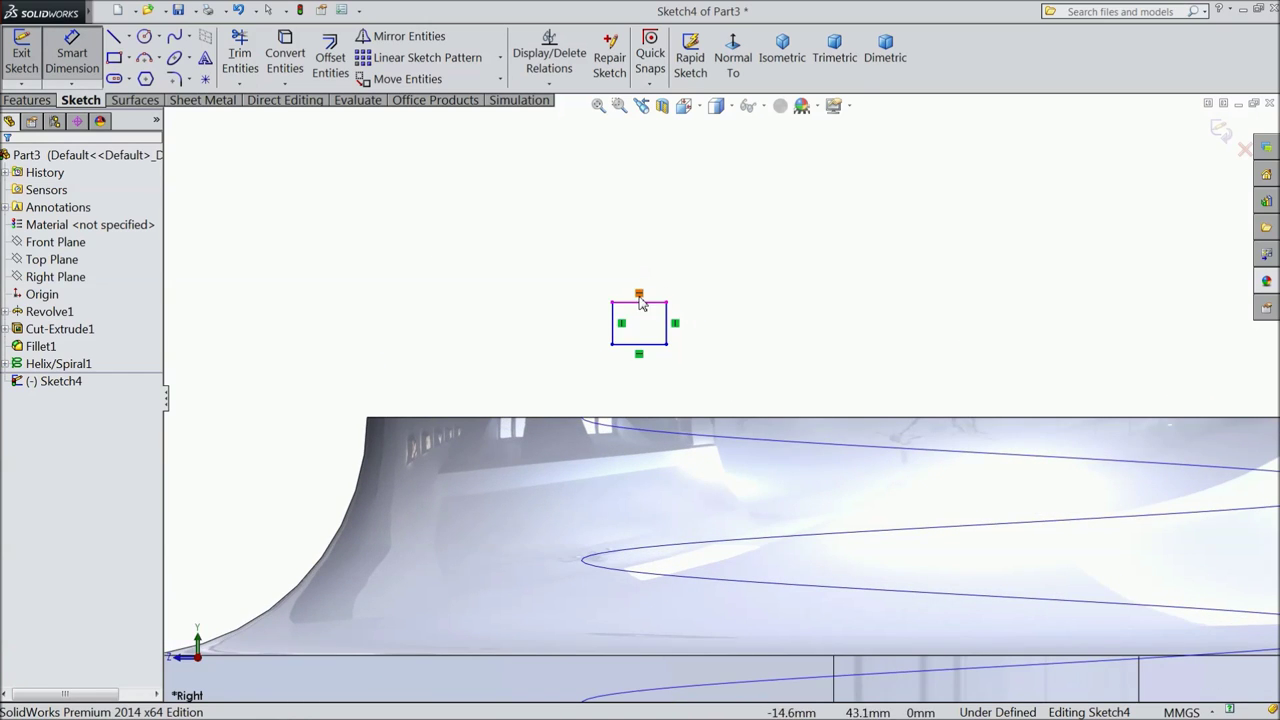
pyautogui.click(640, 309)
pyautogui.click(633, 254)
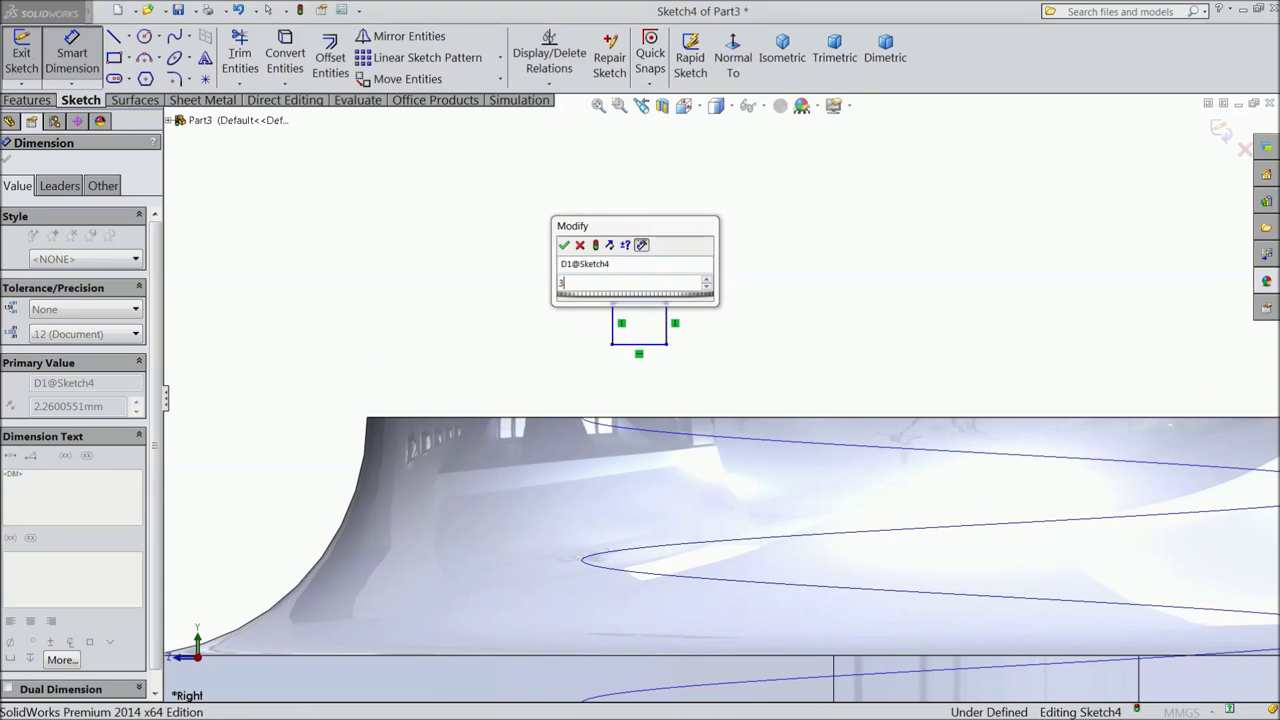
pyautogui.click(565, 247)
pyautogui.click(694, 332)
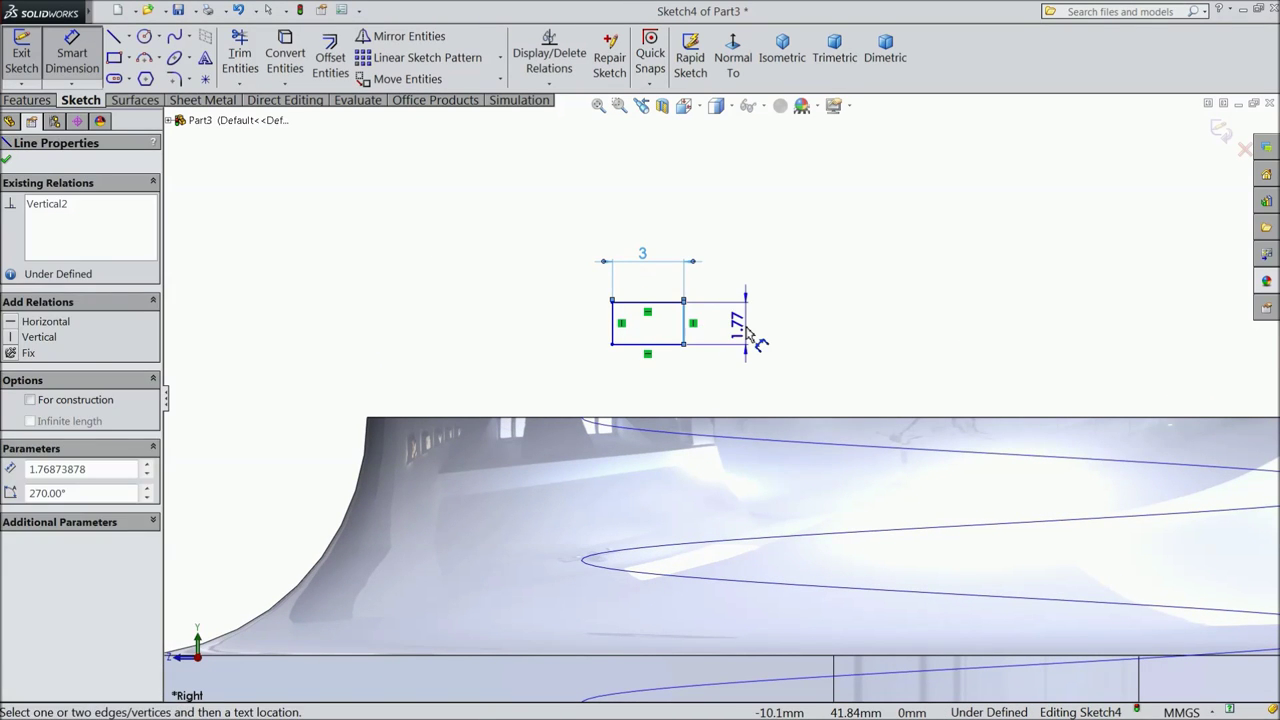
pyautogui.click(746, 334)
pyautogui.write('3')
pyautogui.press('Return')
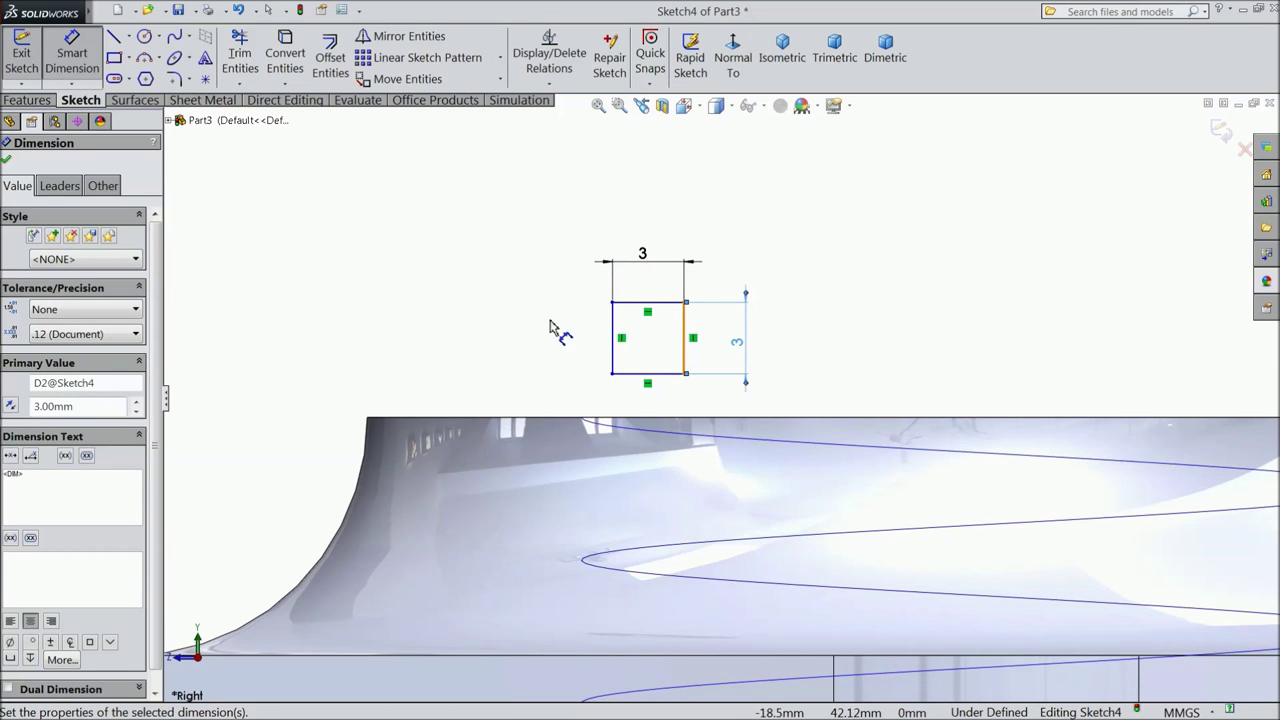
pyautogui.click(6, 162)
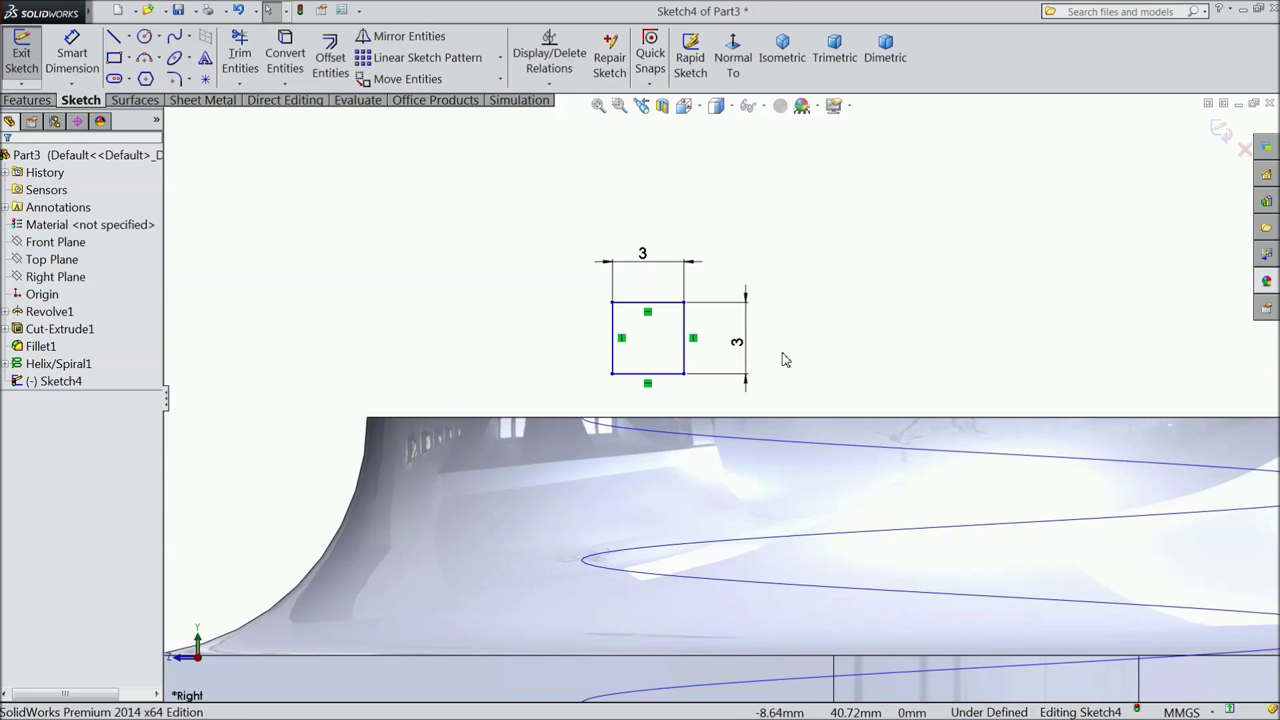
# Step: Add a pierce relation between the square's lower-left corner and the helix
pyautogui.click(613, 375)
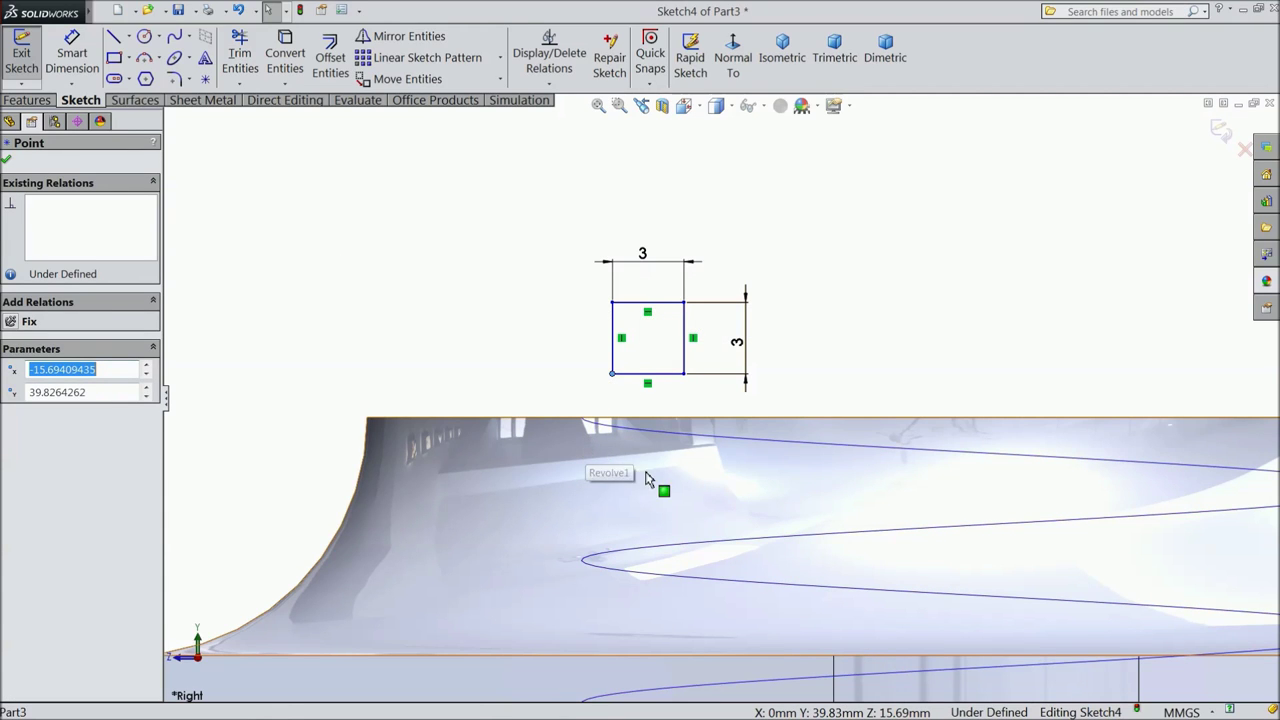
pyautogui.keyDown('ctrl'); pyautogui.click(655, 433); pyautogui.keyUp('ctrl')
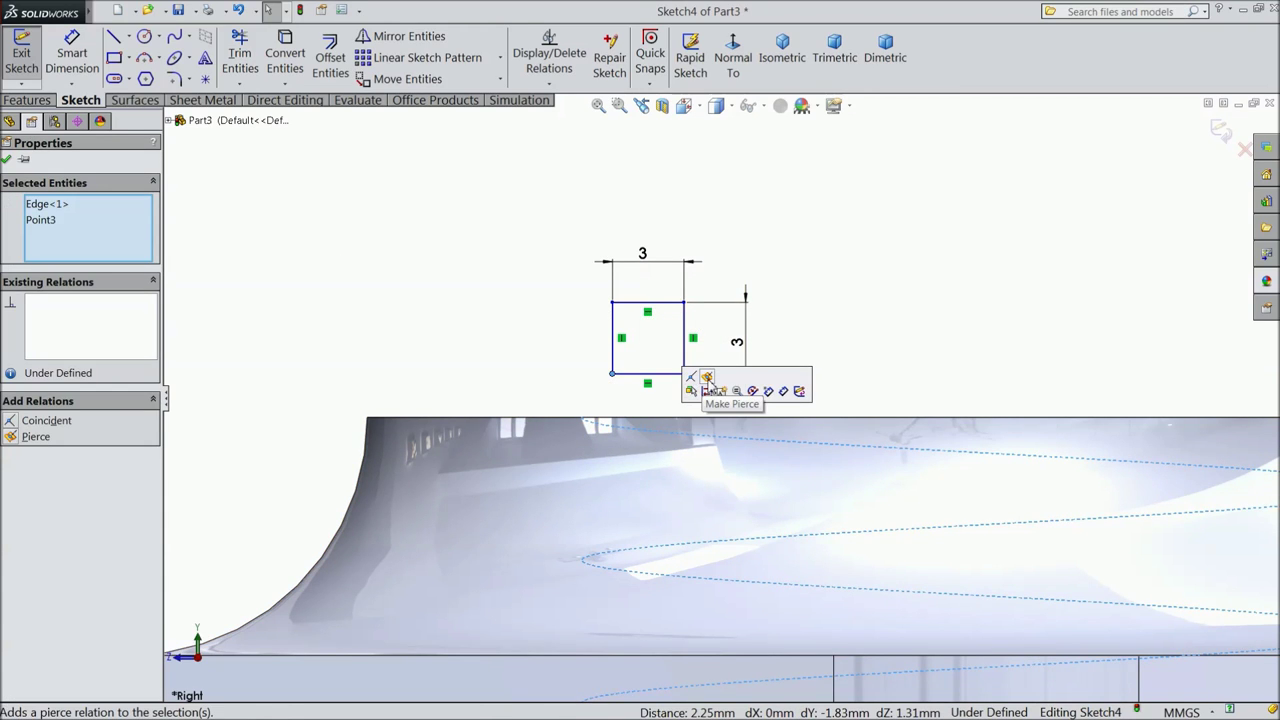
pyautogui.click(707, 377)
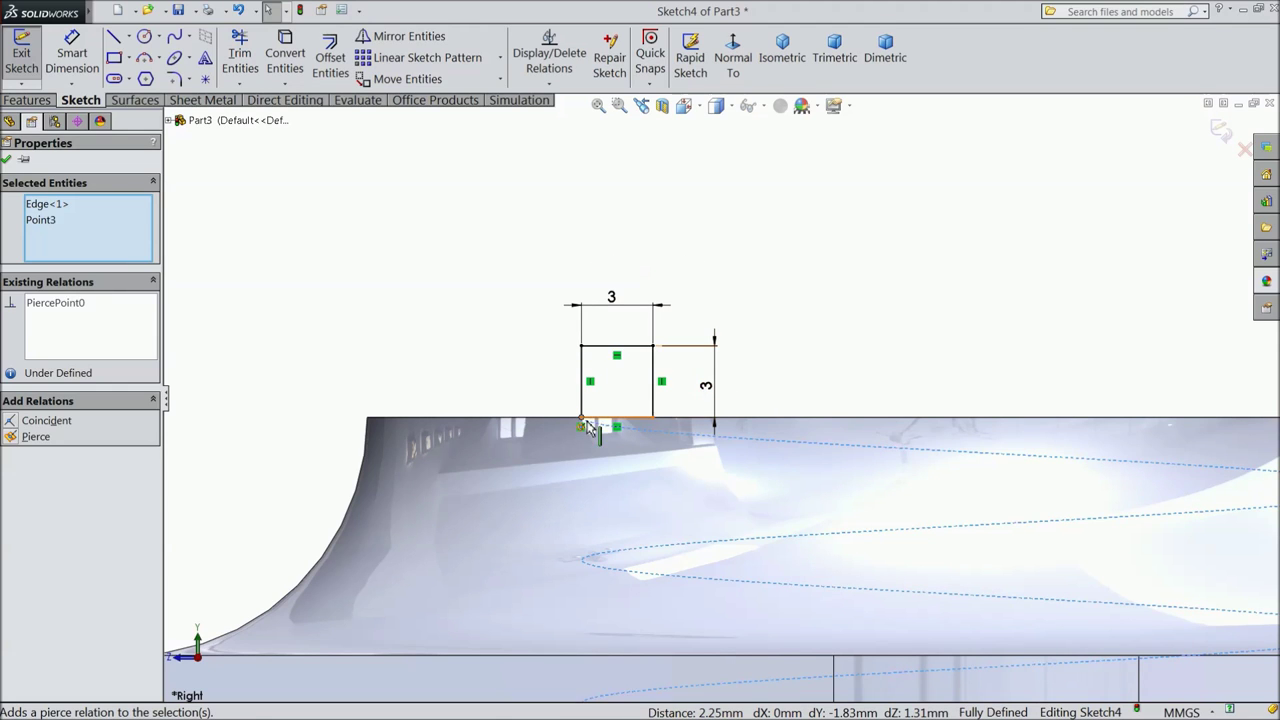
pyautogui.click(7, 160)
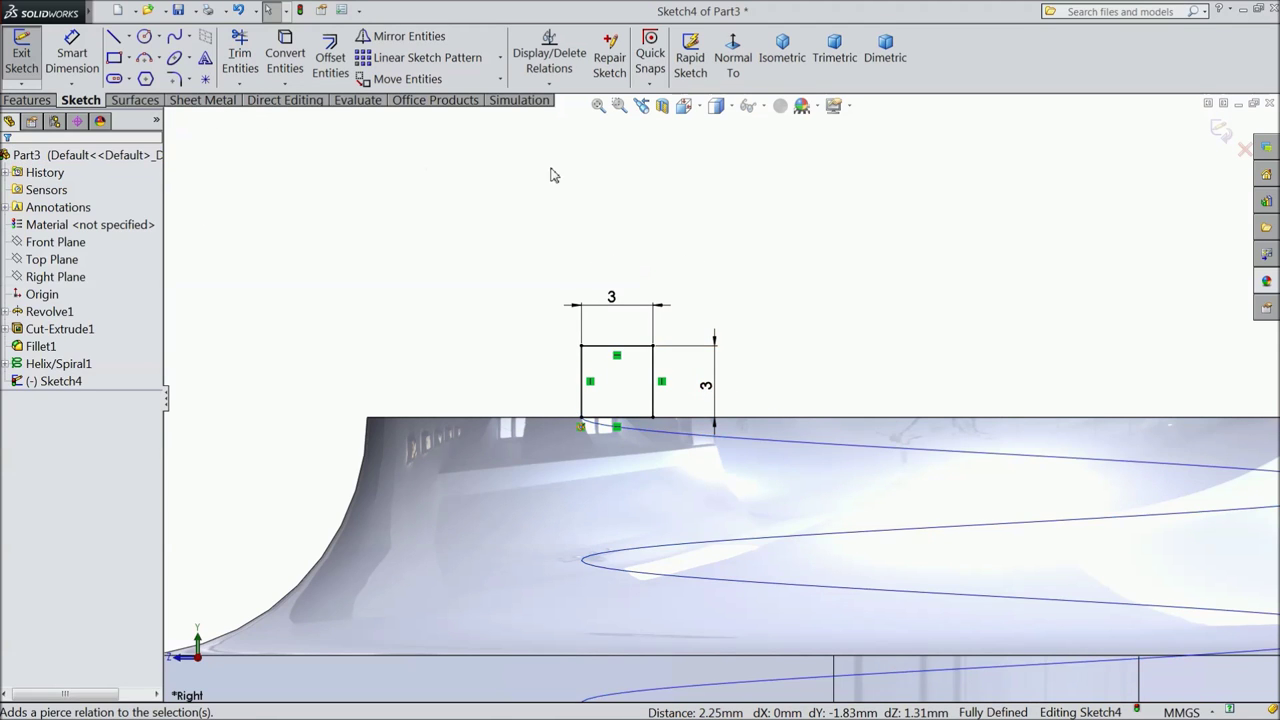
# Step: Finish the square profile sketch and create a swept cut of it along the helix to form the bore thread
pyautogui.click(1220, 130)
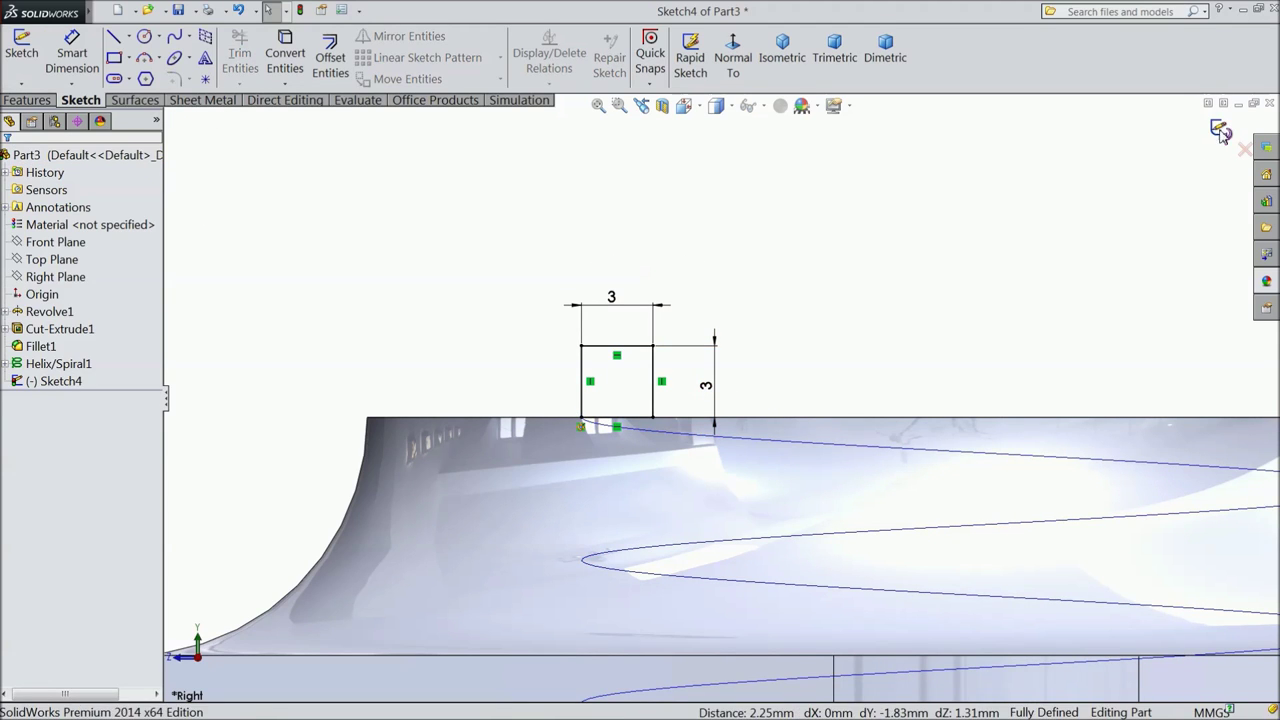
pyautogui.click(20, 104)
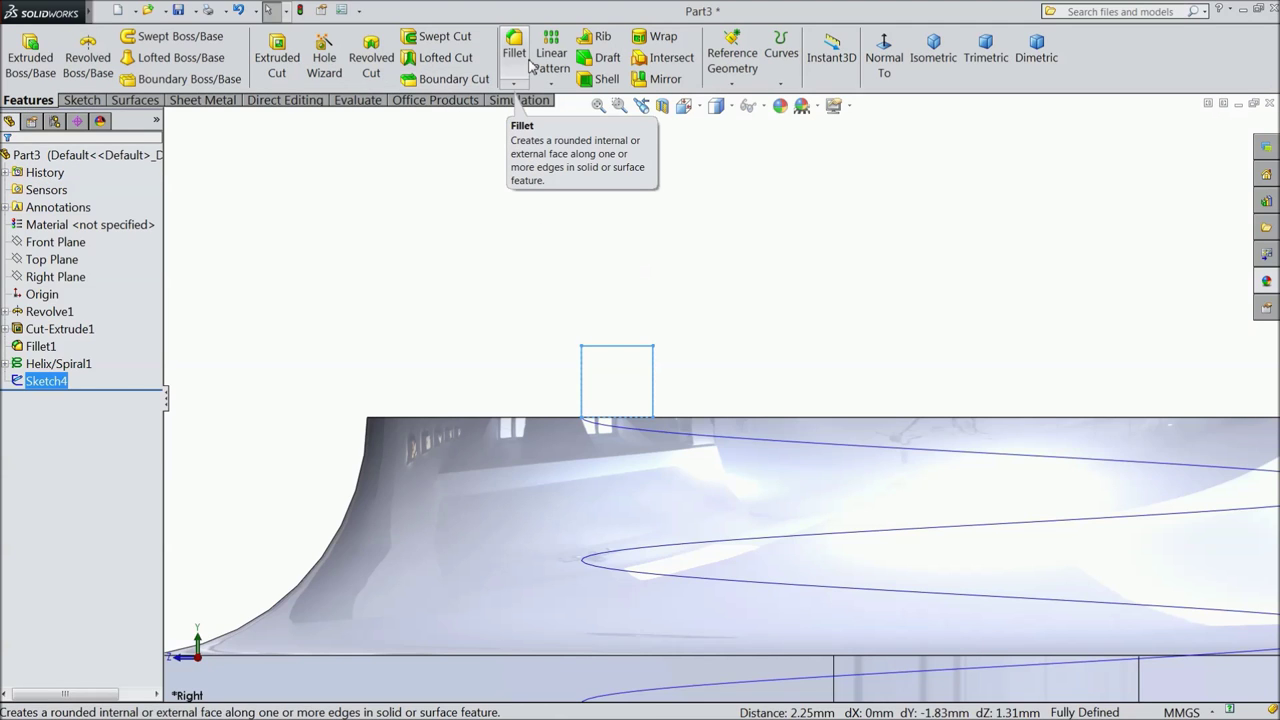
pyautogui.click(458, 43)
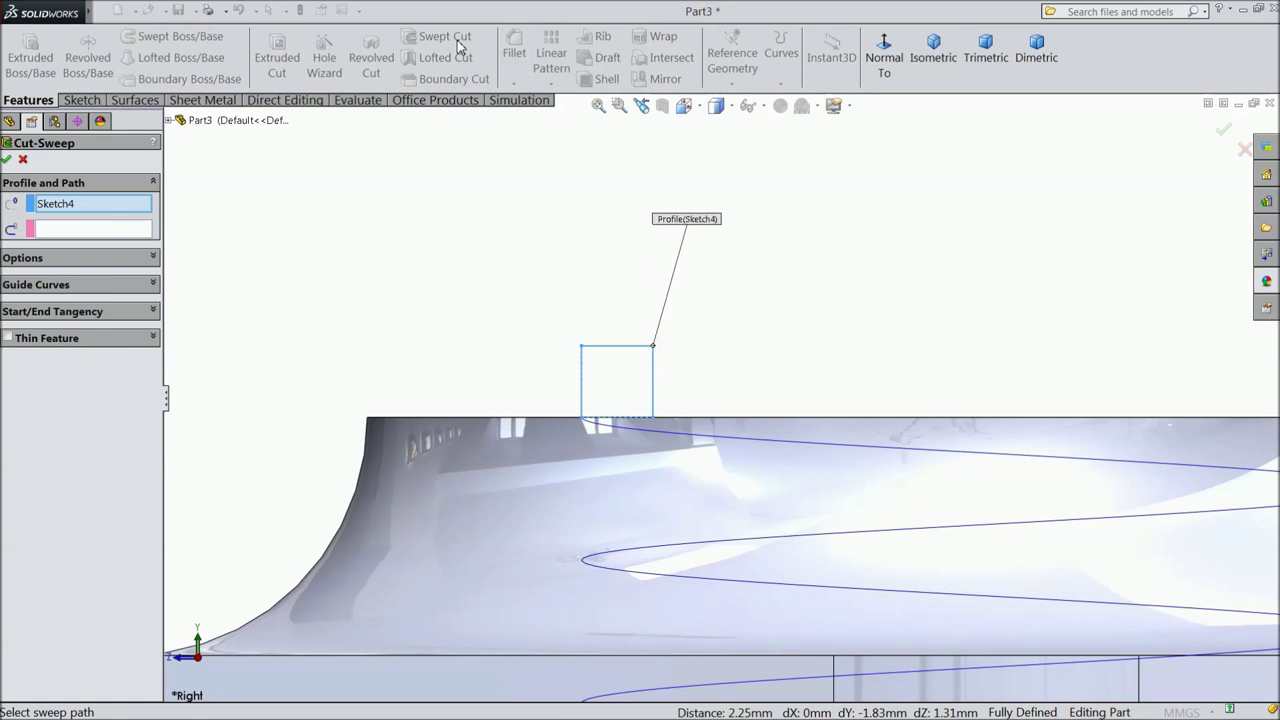
pyautogui.click(99, 234)
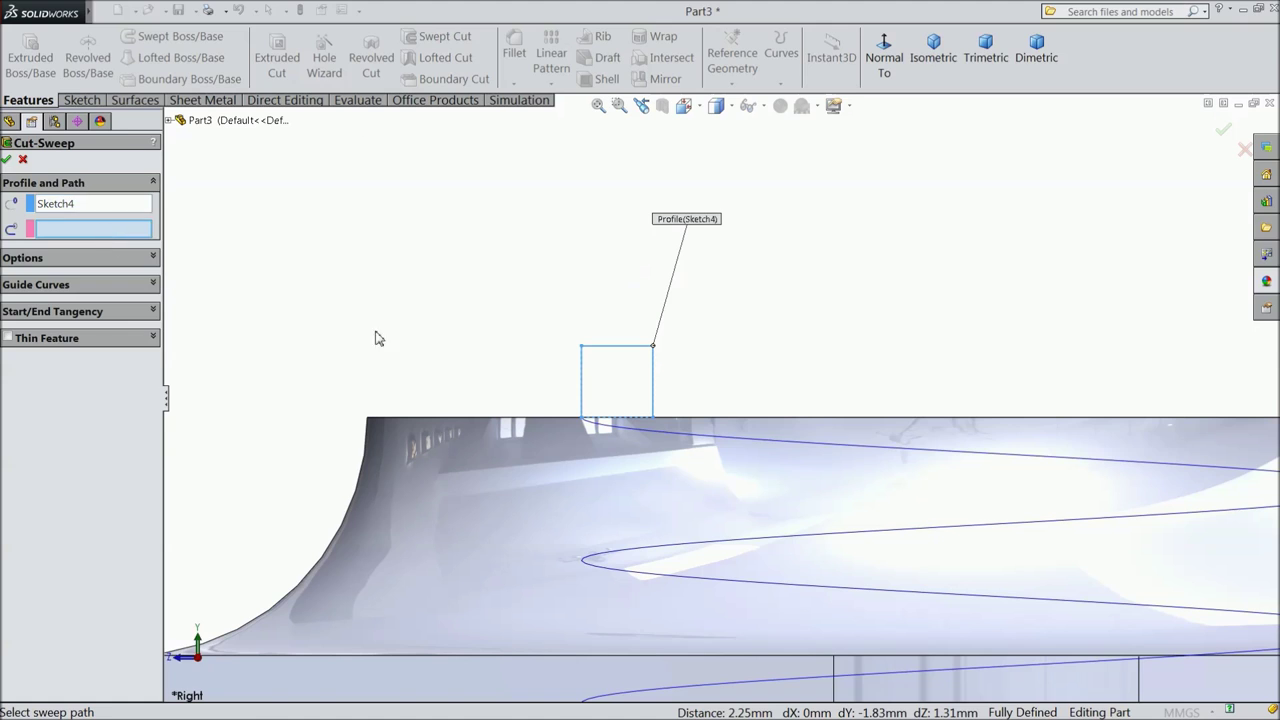
pyautogui.click(745, 445)
pyautogui.scroll(8, 510, 410)
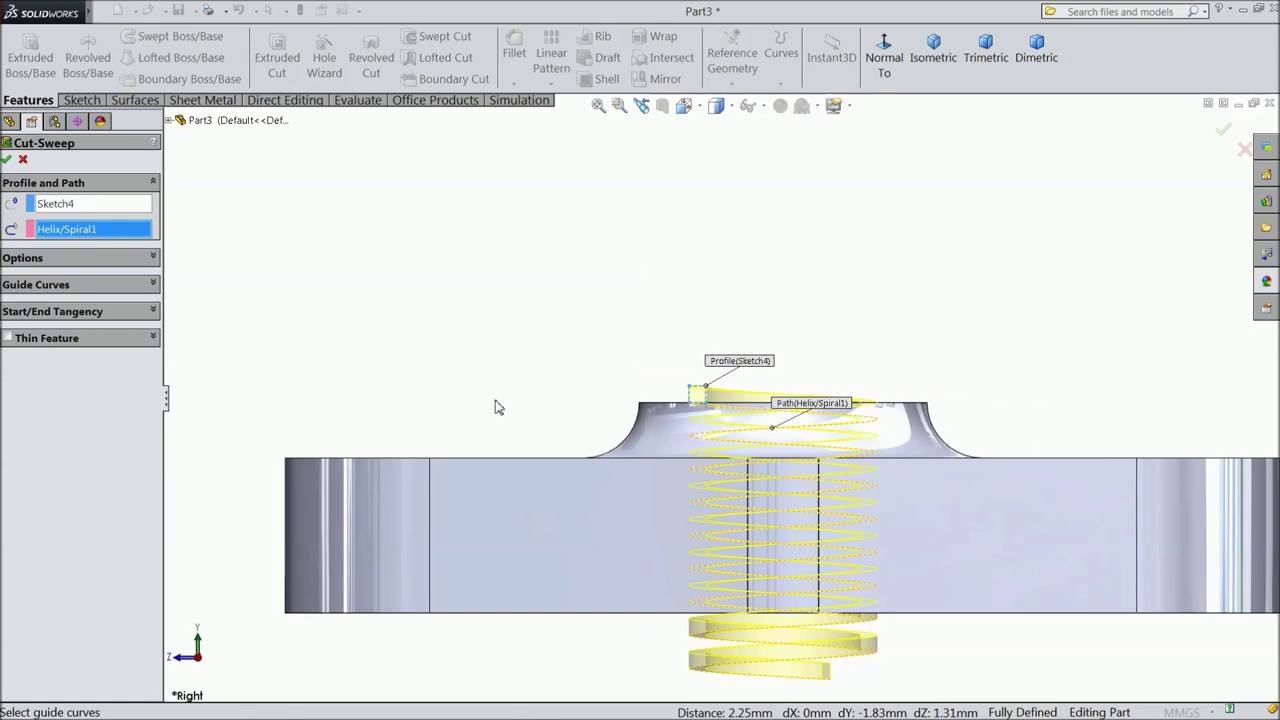
pyautogui.click(7, 160)
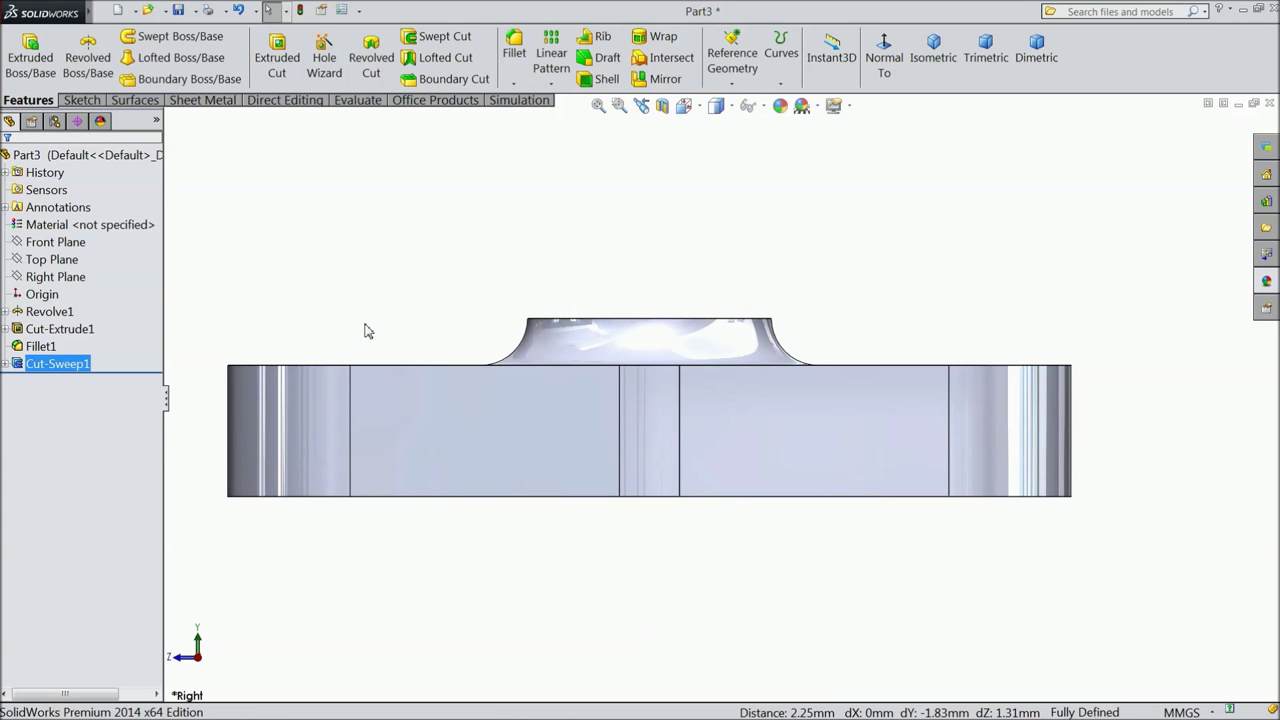
pyautogui.moveTo(370, 314); pyautogui.dragTo(690, 450, button='middle')
pyautogui.scroll(-8, 700, 440)
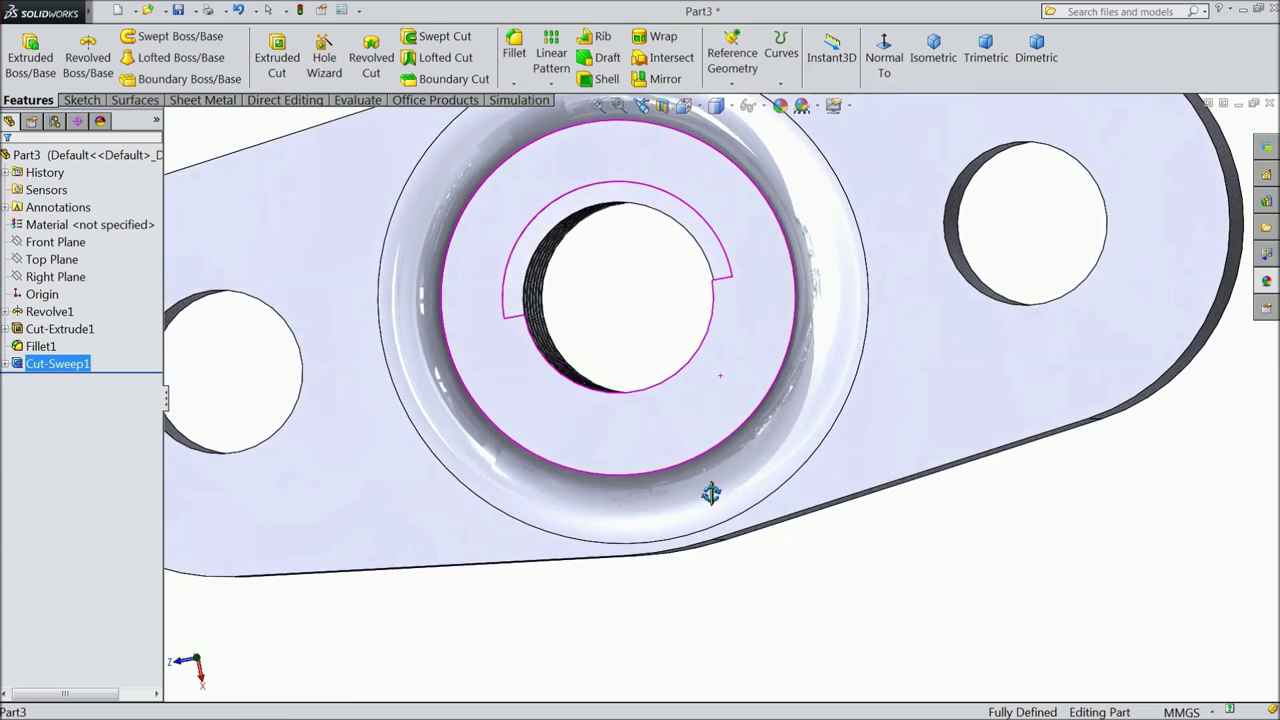
pyautogui.scroll(8, 721, 378)
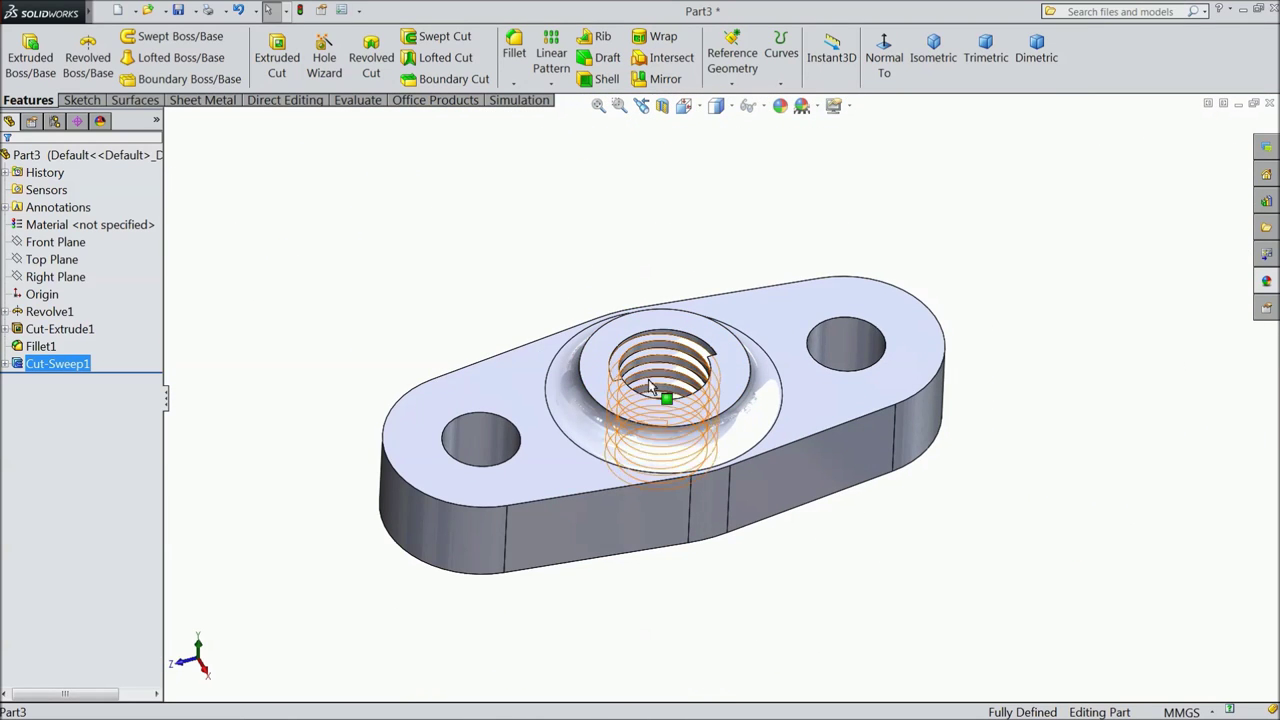
# Step: Apply the polished steel appearance to the whole part
pyautogui.click(45, 155)
pyautogui.scroll(-3, 1205, 350)
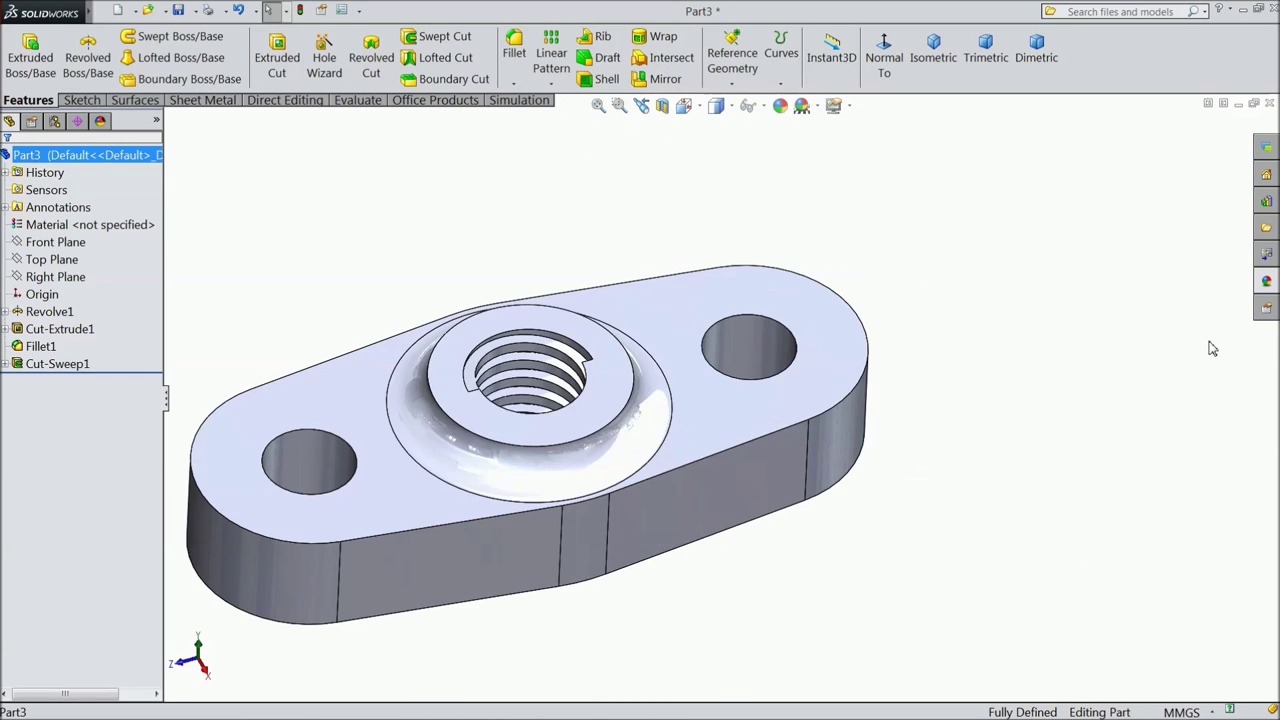
pyautogui.scroll(3, 982, 410)
pyautogui.scroll(-3, 366, 523)
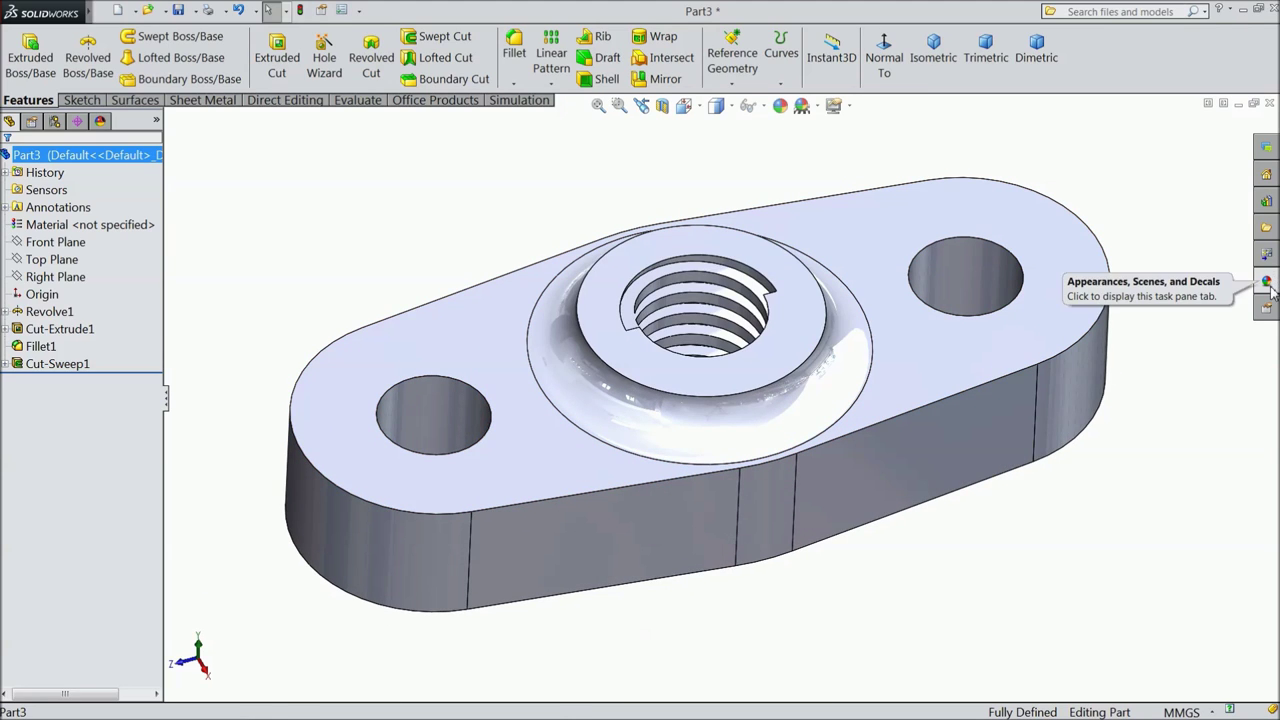
pyautogui.click(1266, 281)
pyautogui.click(1137, 458)
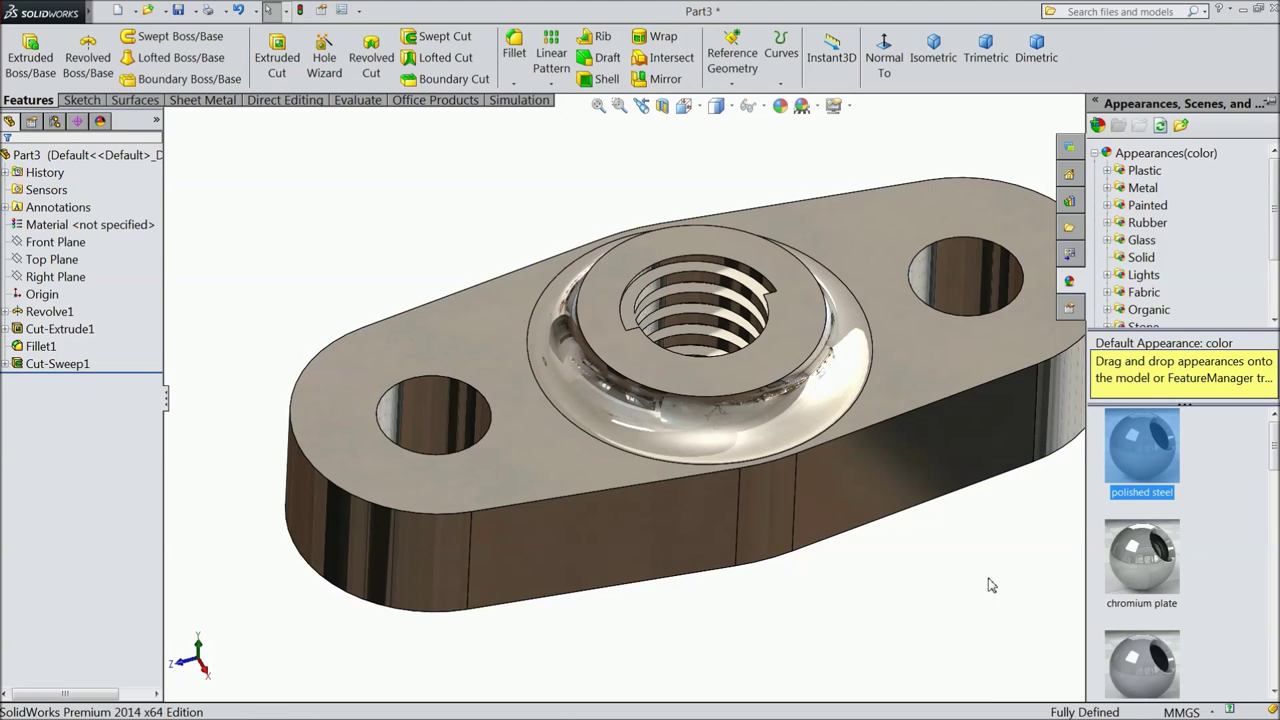
pyautogui.moveTo(949, 569); pyautogui.dragTo(1017, 562, button='middle')
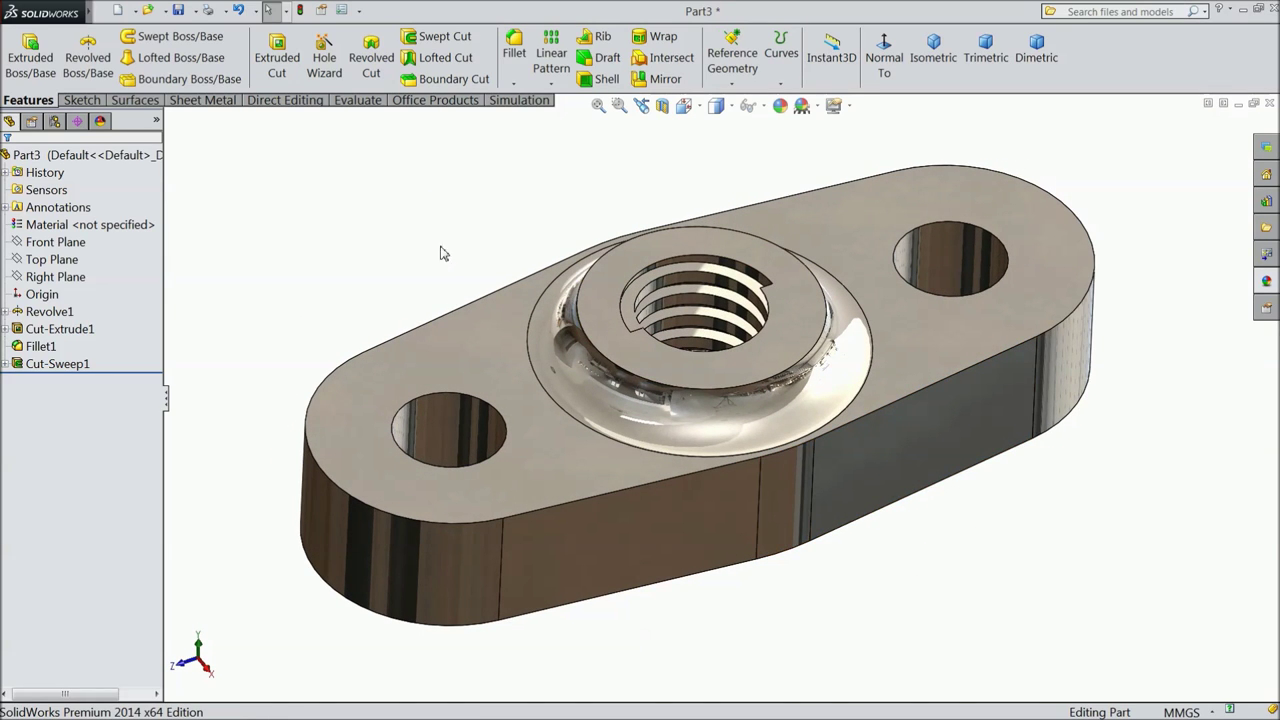
pyautogui.moveTo(444, 254)
pyautogui.mouseDown(button='middle')
pyautogui.moveTo(386, 251)
pyautogui.moveTo(371, 300)
pyautogui.moveTo(444, 237)
pyautogui.moveTo(491, 249)
pyautogui.moveTo(423, 260)
pyautogui.mouseUp(button='middle')
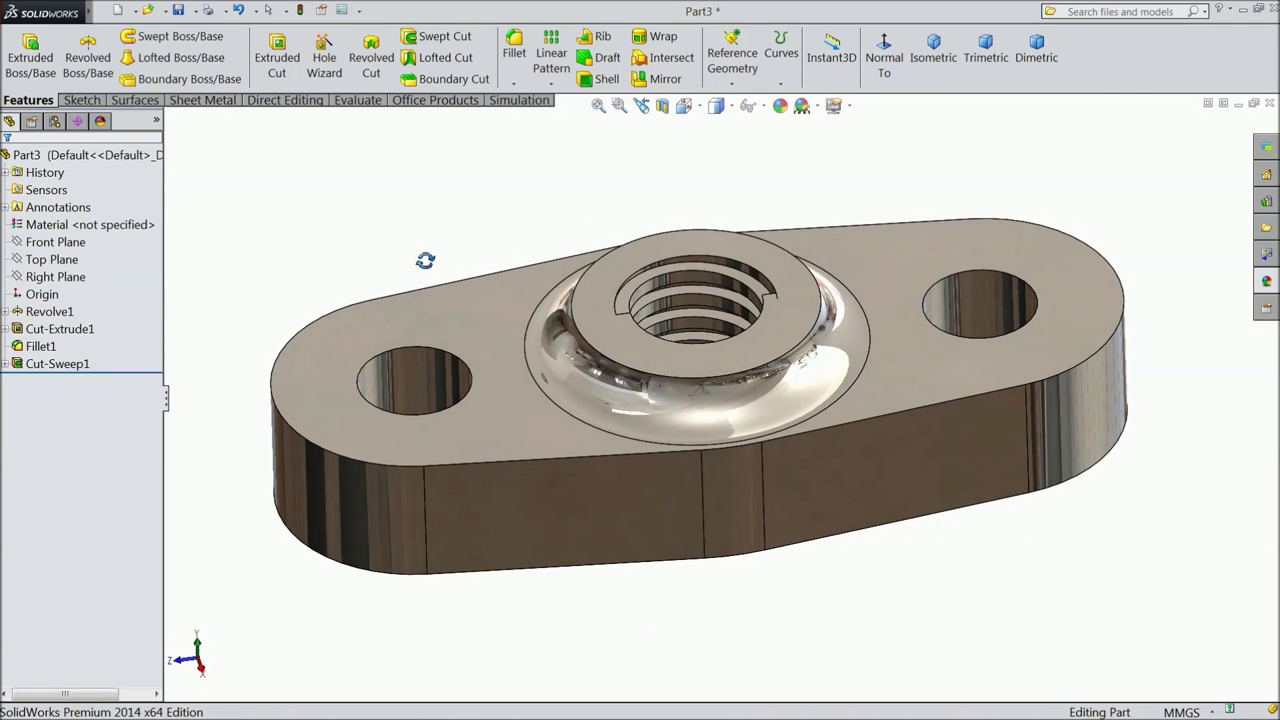
# Step: Save the part as brigde in the Stop Valve folder
pyautogui.click(178, 10)
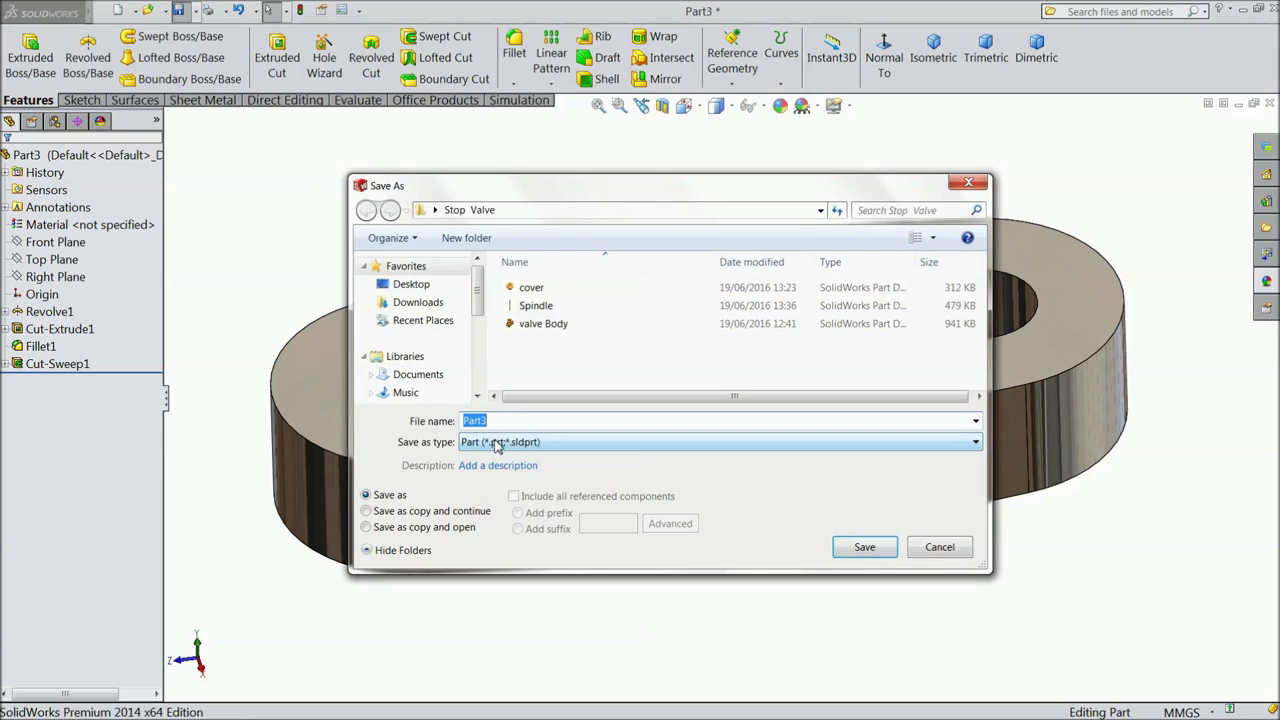
pyautogui.write('brigde')
pyautogui.hotkey('shift', 'Tab')
pyautogui.click(862, 548)
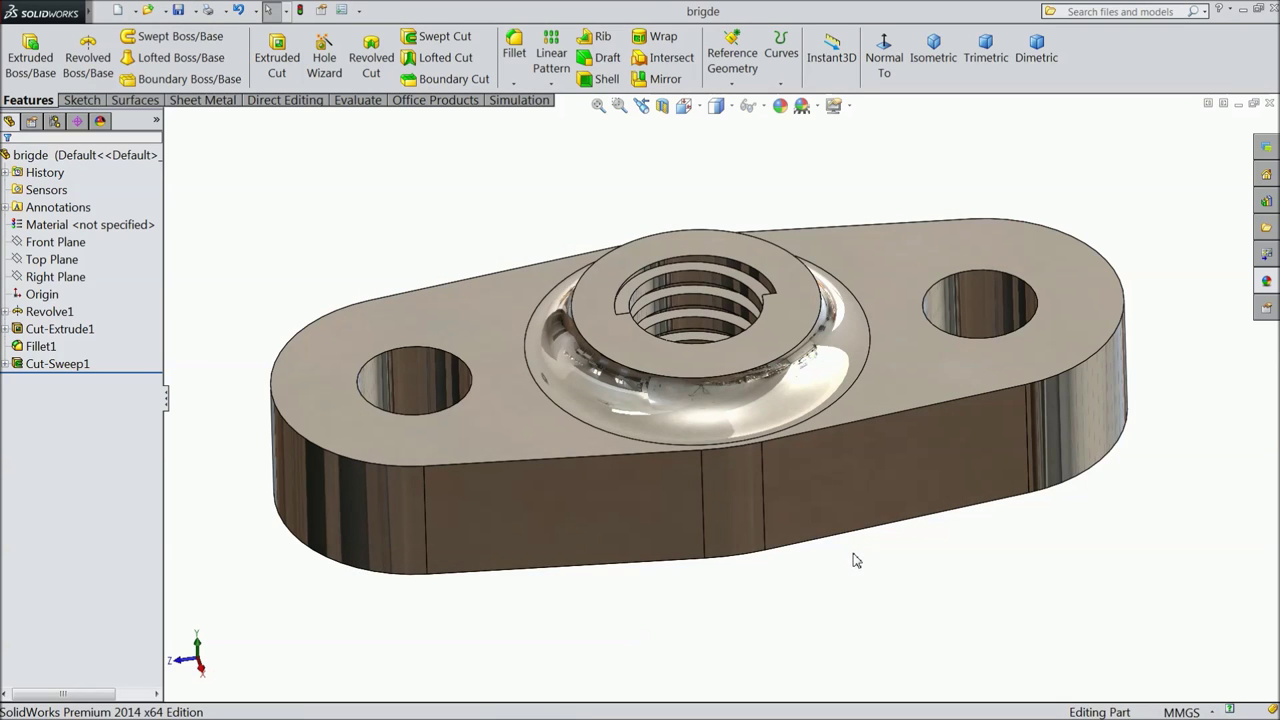
pyautogui.moveTo(851, 557); pyautogui.dragTo(910, 532, button='middle')
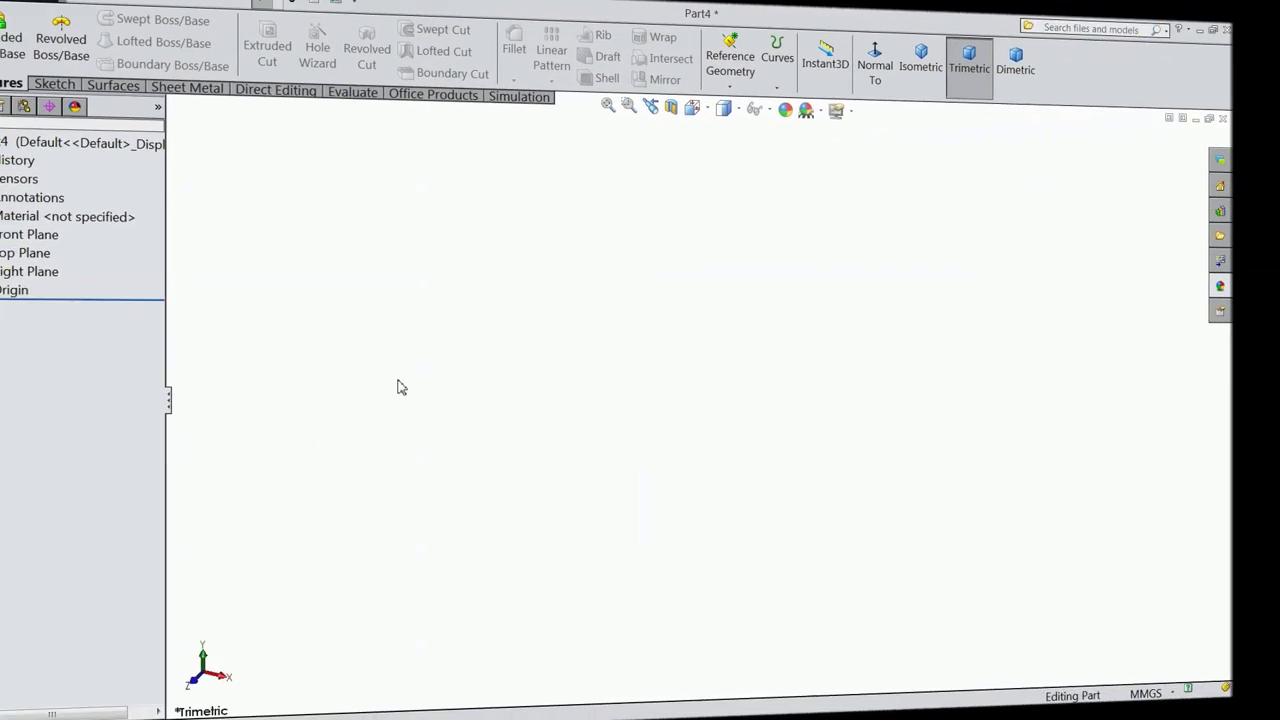
# Step: Start a sketch on the Right Plane of the new part and draw a horizontal centerline through the origin
pyautogui.click(30, 272)
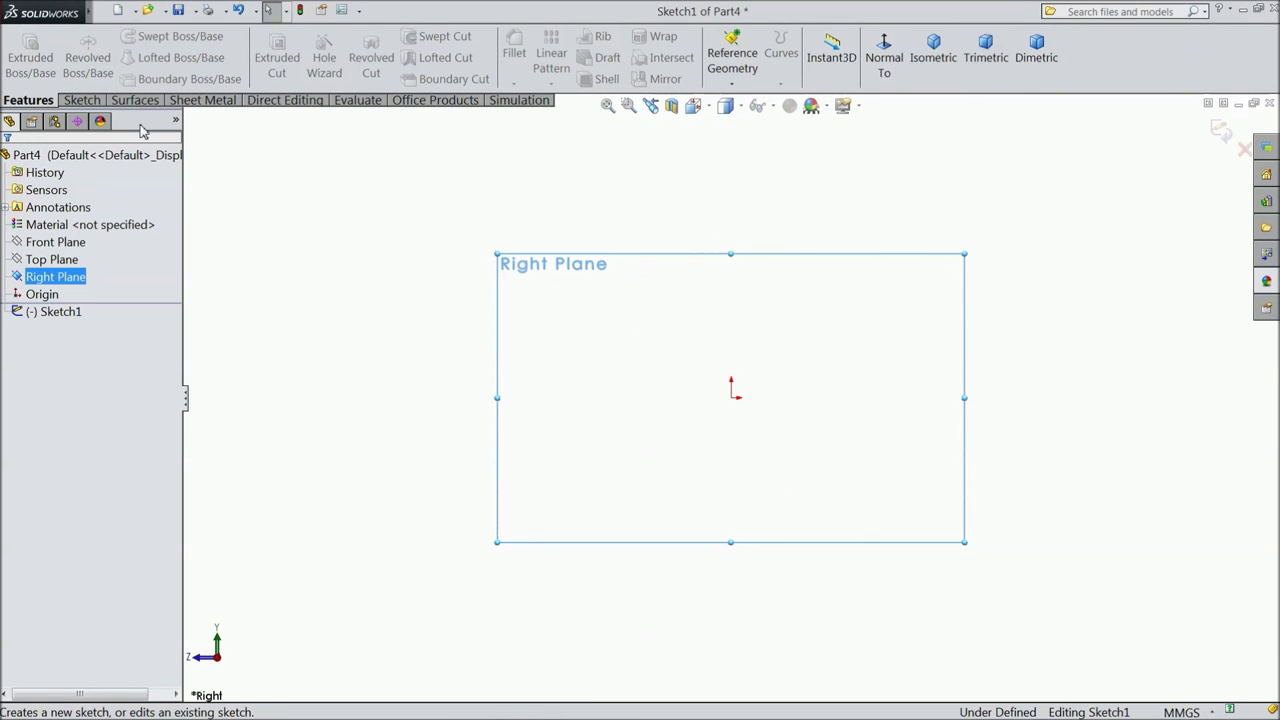
pyautogui.click(88, 103)
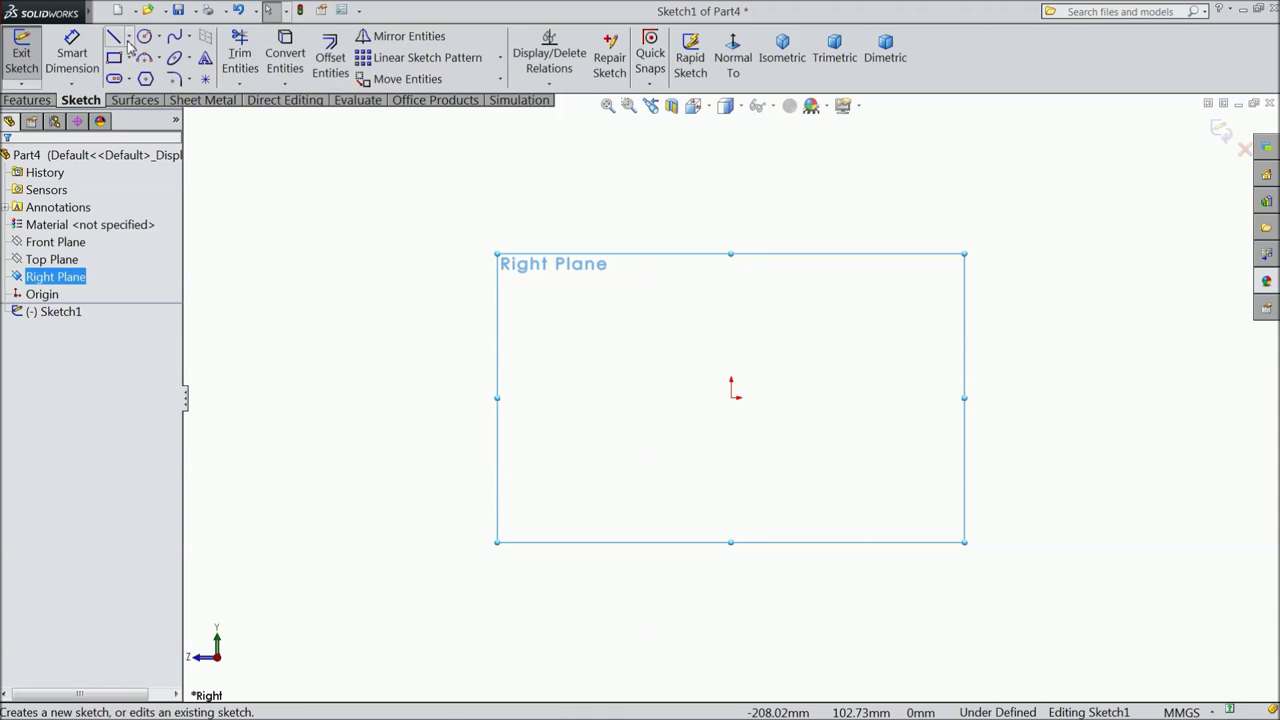
pyautogui.click(128, 38)
pyautogui.click(128, 77)
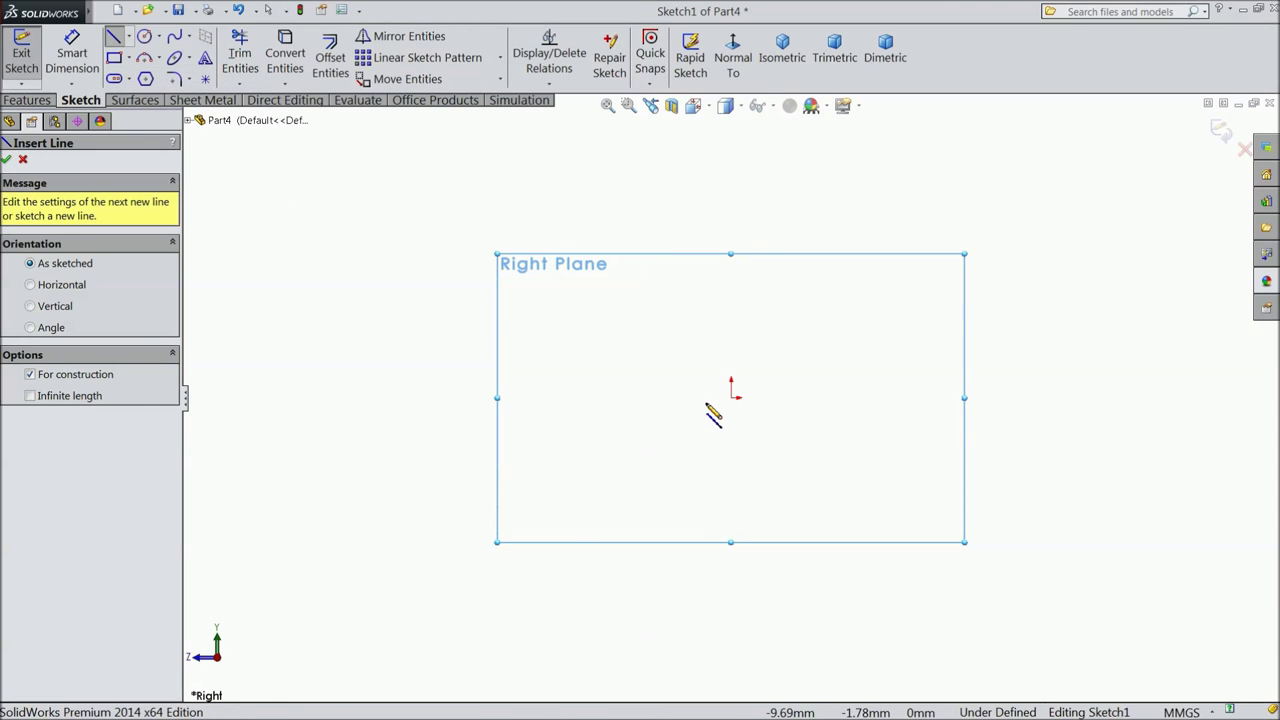
pyautogui.click(731, 397)
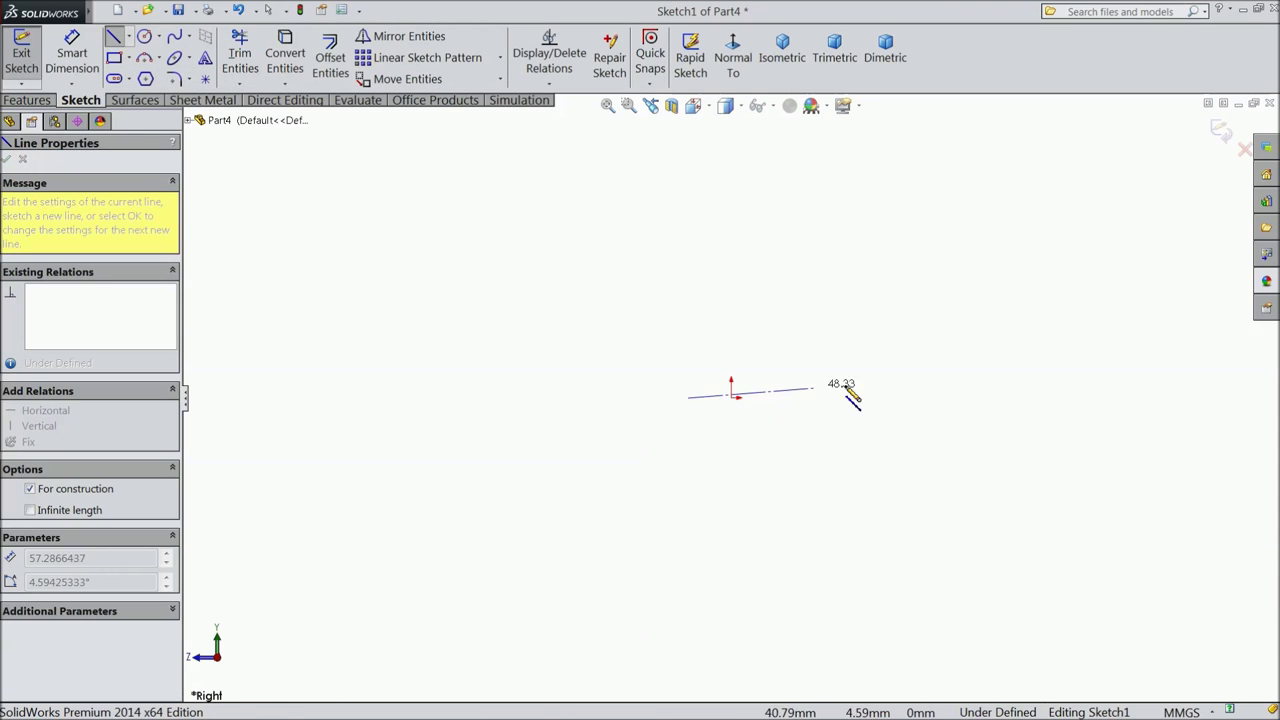
pyautogui.click(912, 398)
pyautogui.rightClick(920, 400)
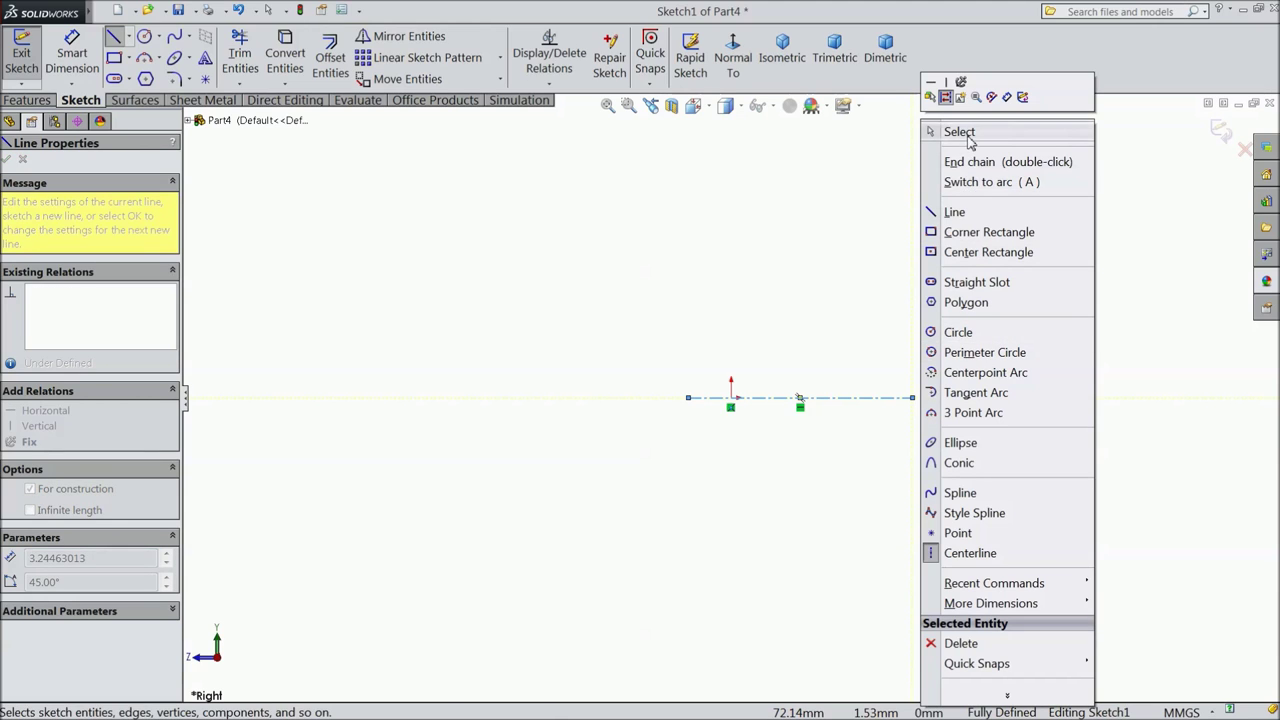
pyautogui.click(940, 131)
# Step: Draw a vertical line about 160 mm long upward from the origin and convert it to construction geometry
pyautogui.click(113, 38)
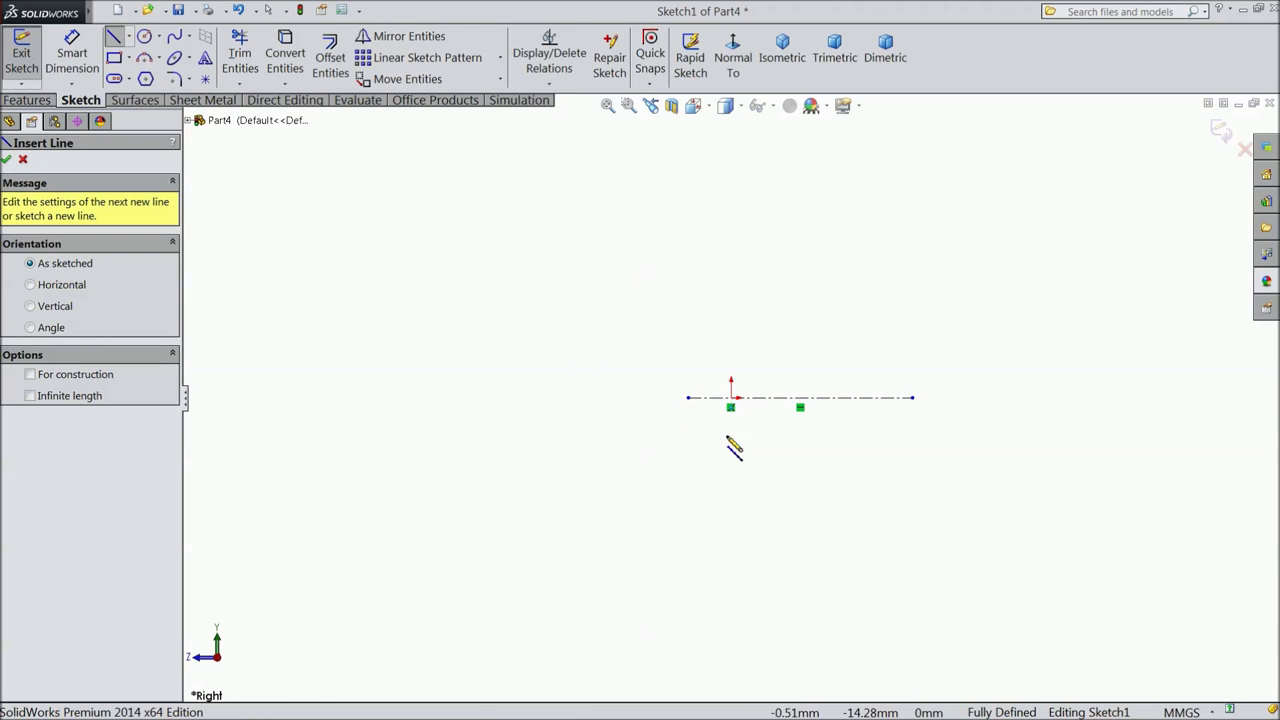
pyautogui.click(731, 398)
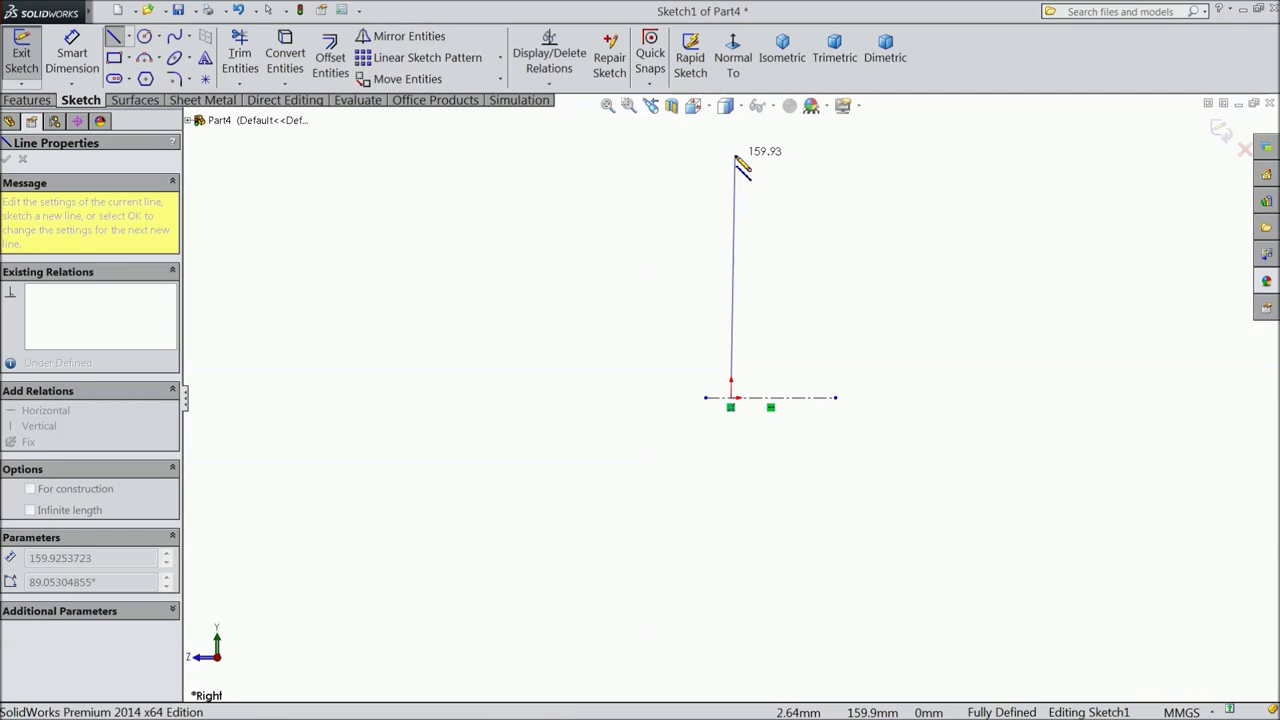
pyautogui.click(731, 155)
pyautogui.rightClick(783, 82)
pyautogui.click(823, 134)
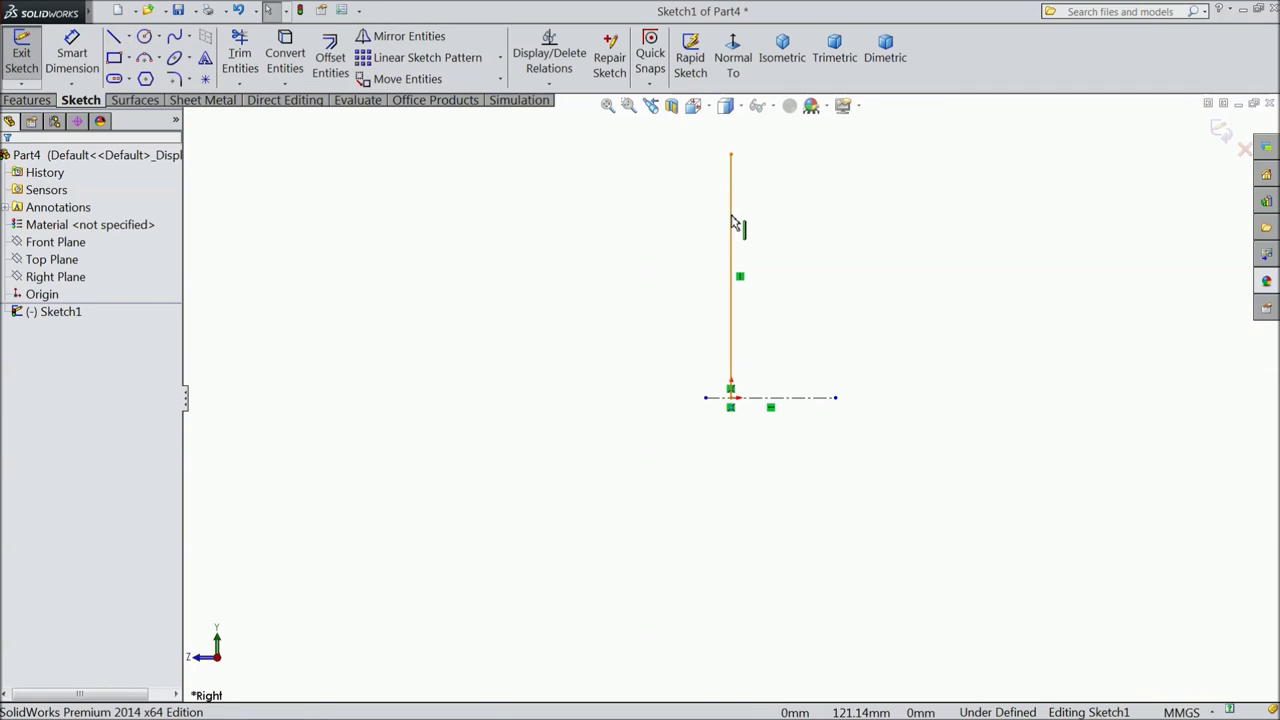
pyautogui.click(732, 225)
pyautogui.click(771, 162)
pyautogui.scroll(-4, 810, 230)
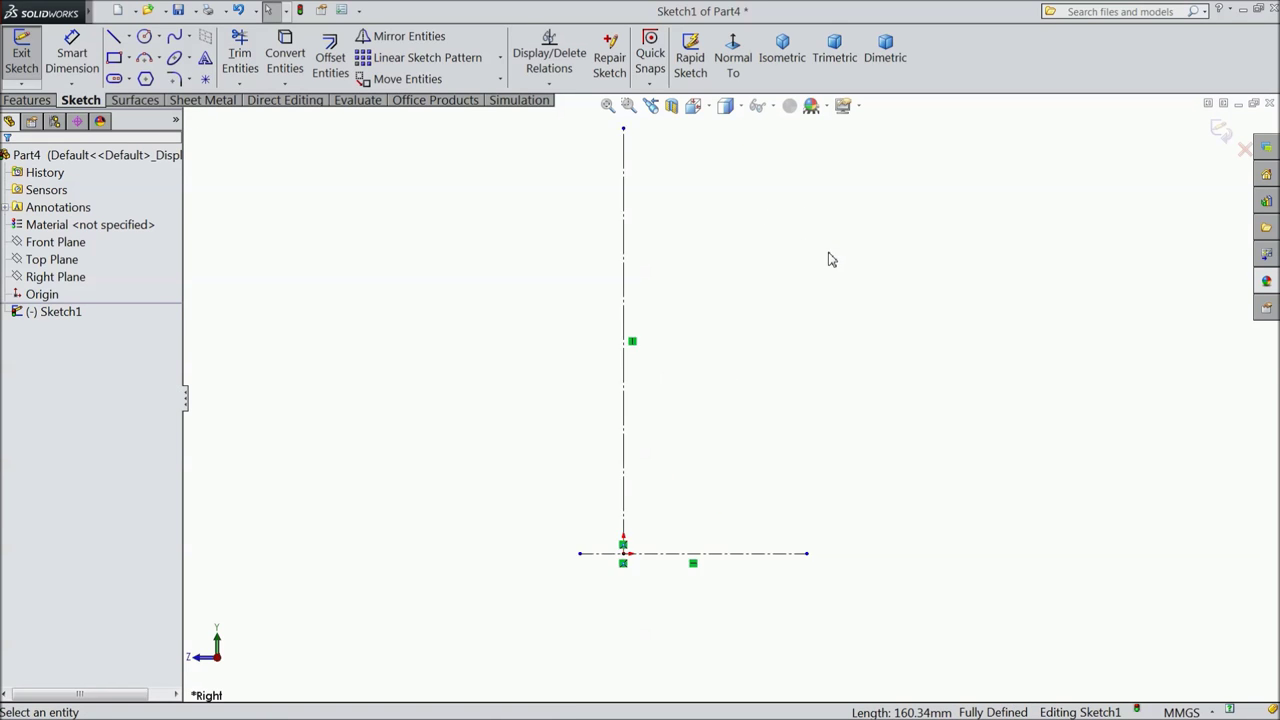
# Step: Sketch the lower profile from the origin: a base line about 23 mm, a vertical about 43 mm and an outward collar about 6.7 mm high
pyautogui.click(114, 36)
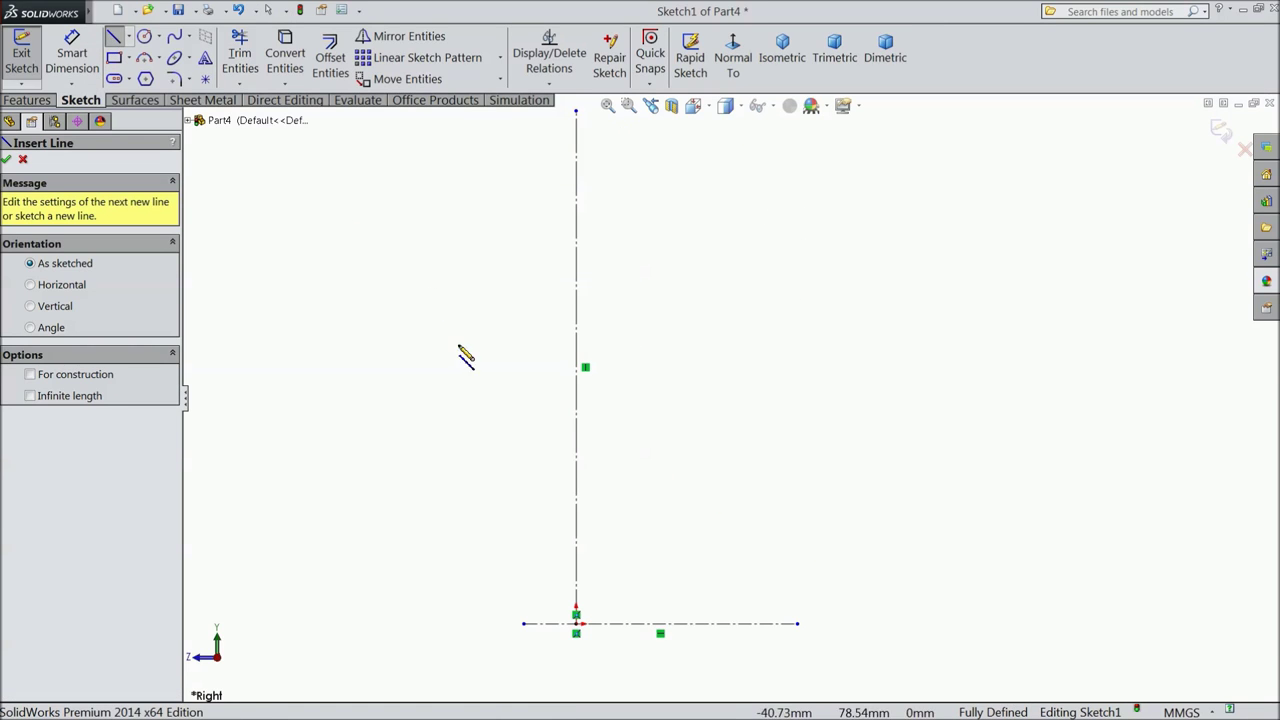
pyautogui.click(576, 624)
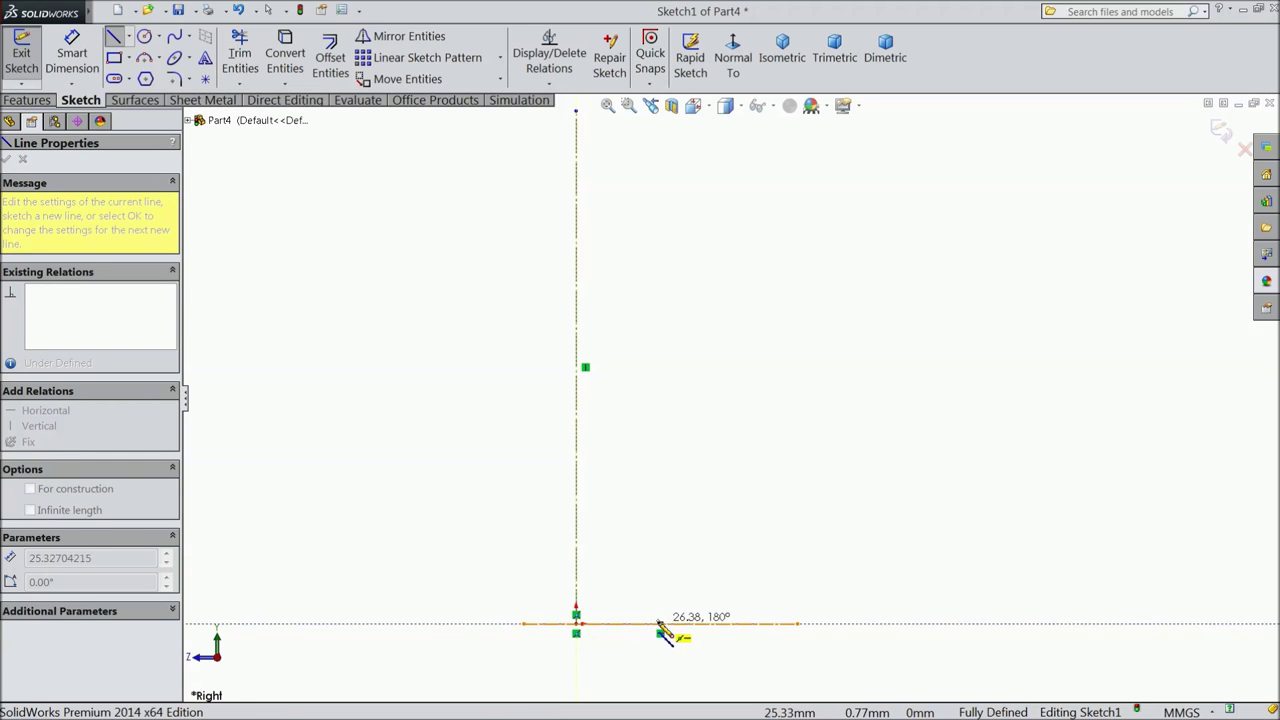
pyautogui.click(649, 624)
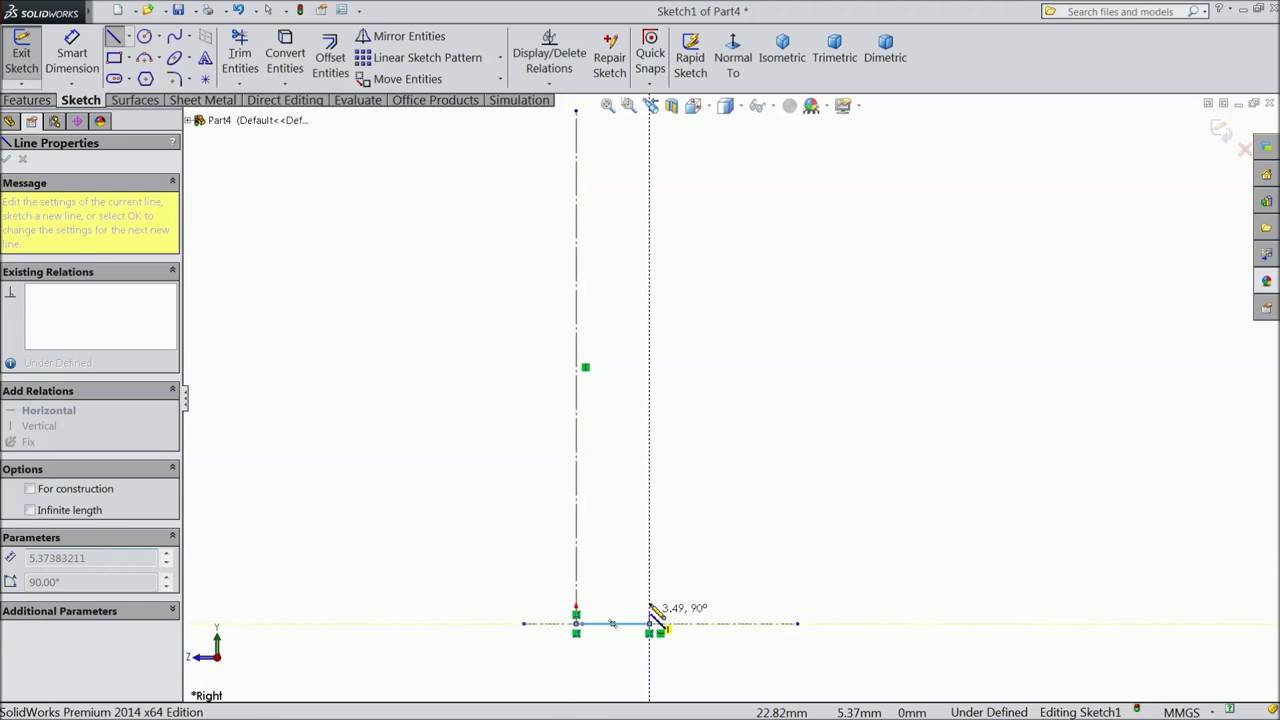
pyautogui.click(649, 487)
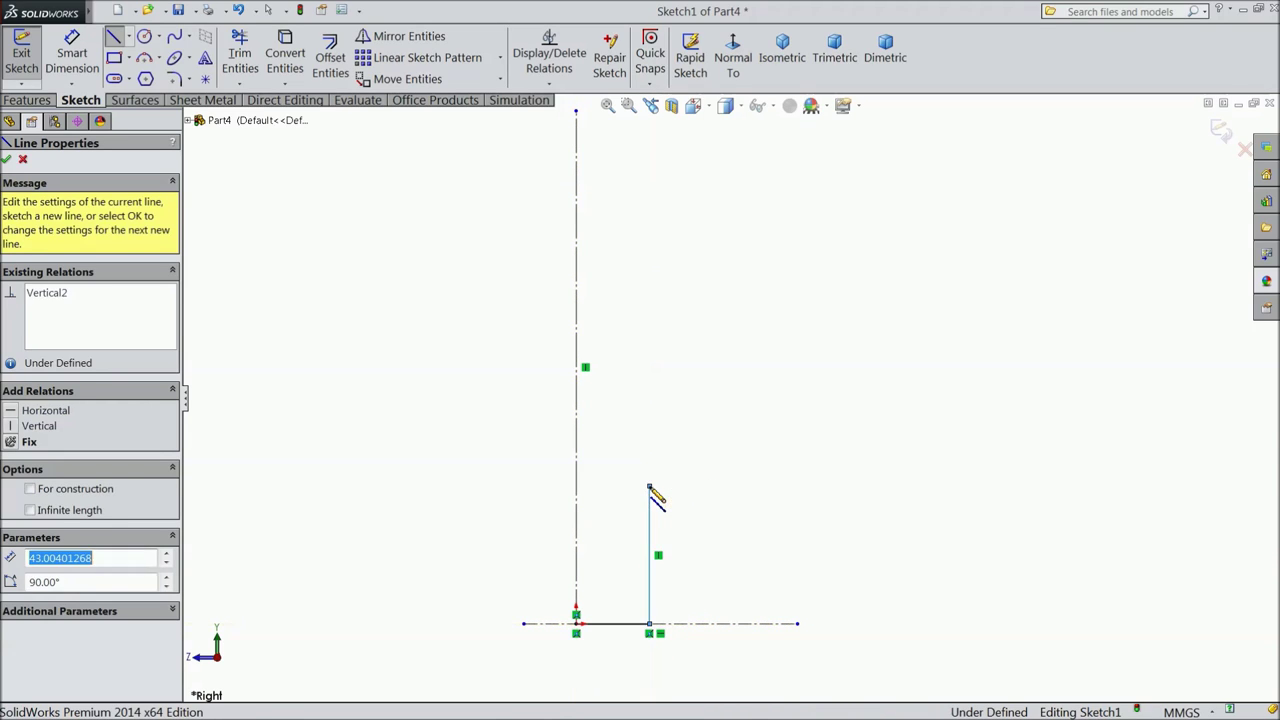
pyautogui.click(706, 485)
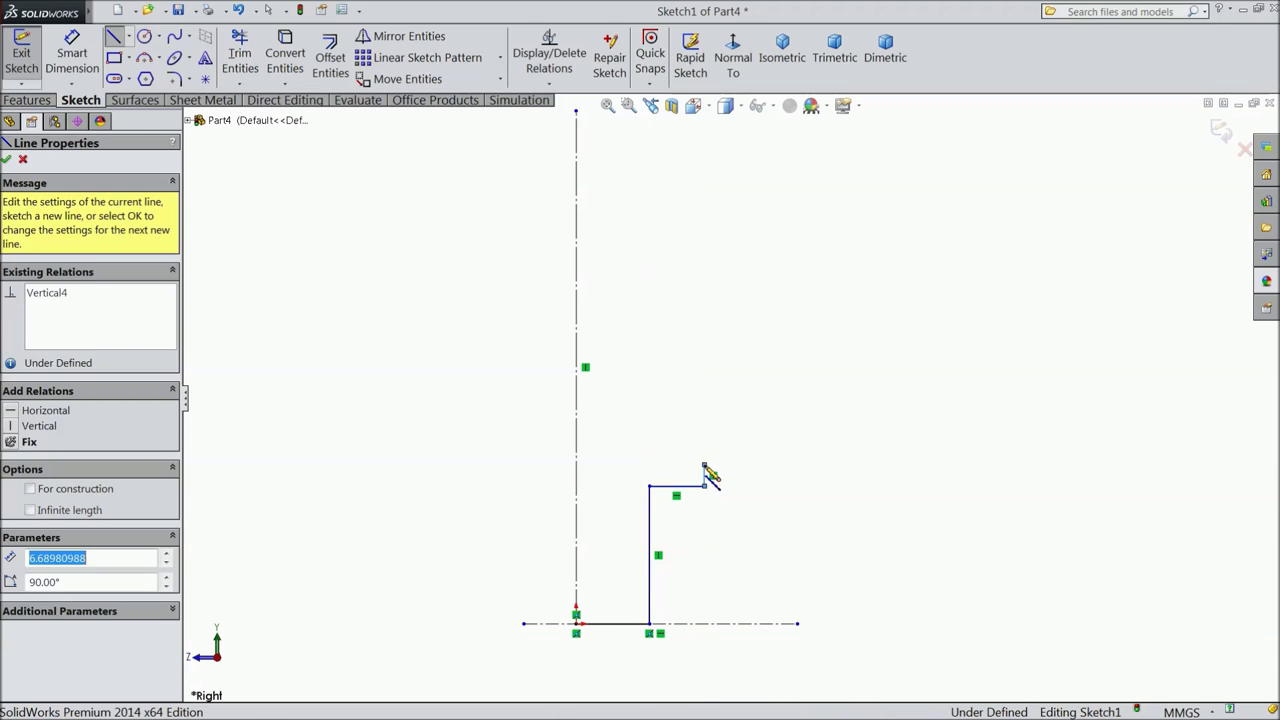
pyautogui.click(649, 465)
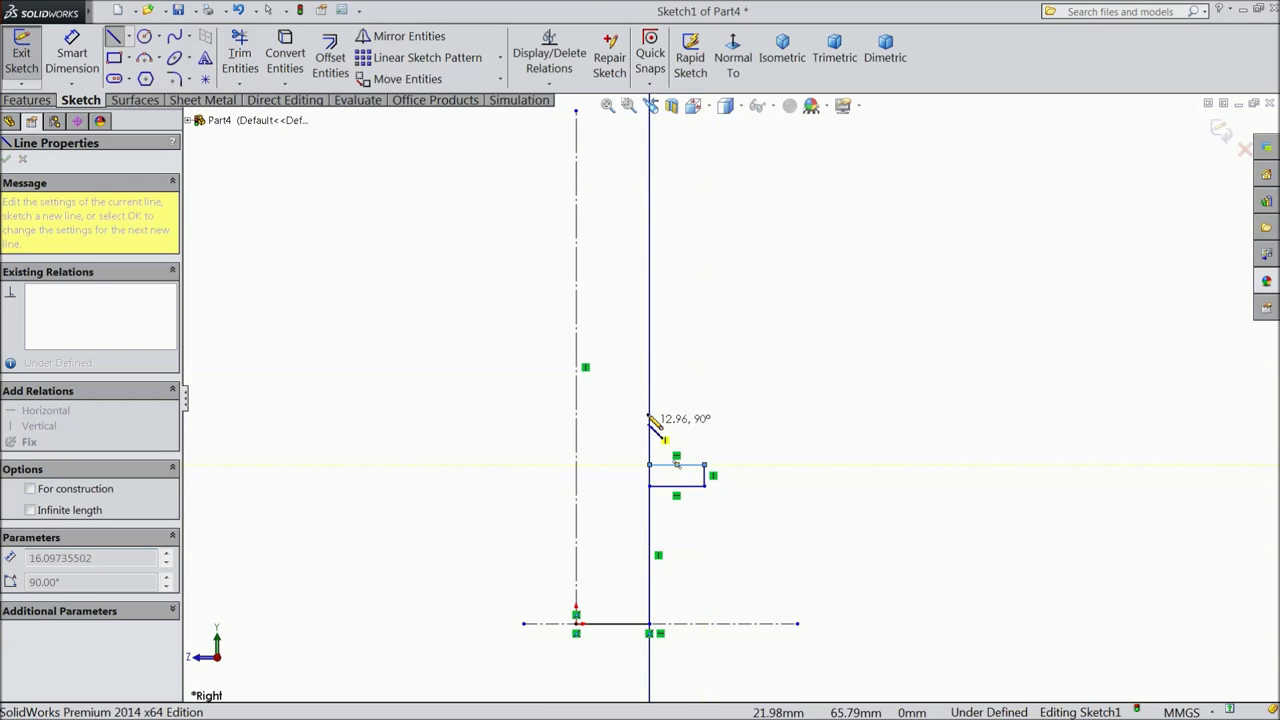
# Step: Continue the profile with a vertical line about 84 mm long above the lower collar and a matching outward collar about 6.7 mm high
pyautogui.click(650, 196)
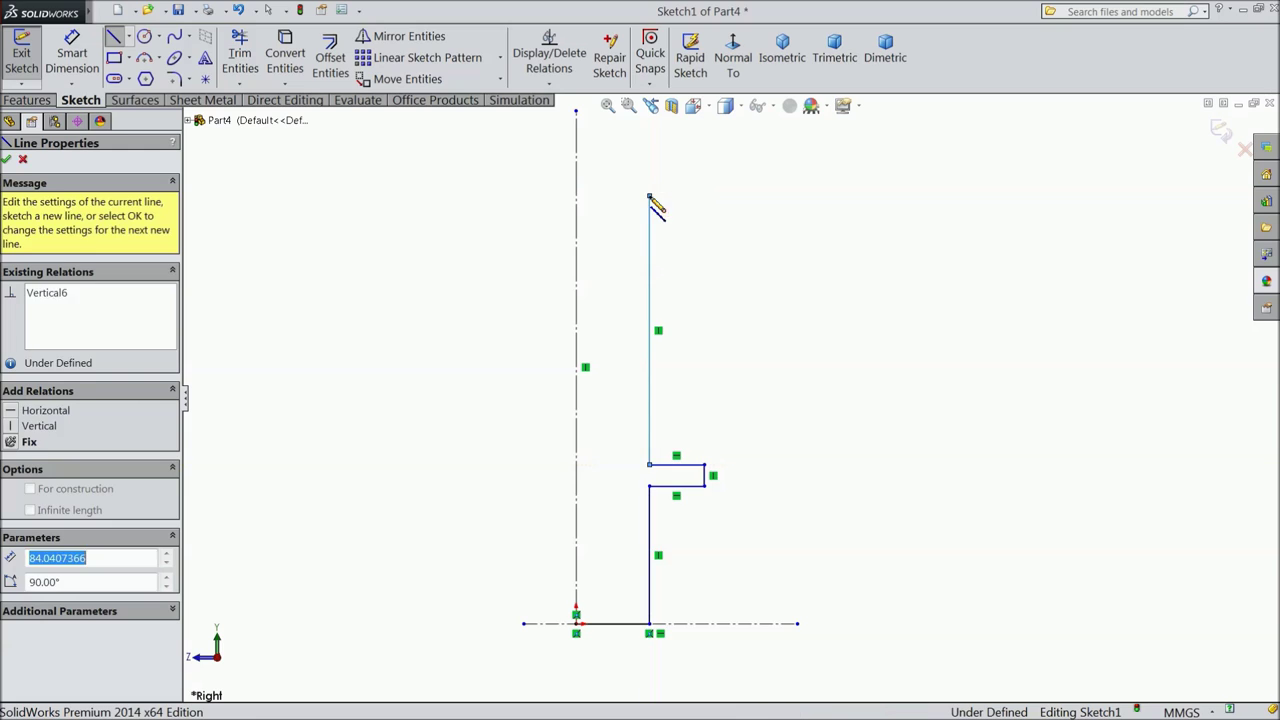
pyautogui.click(705, 196)
pyautogui.click(705, 175)
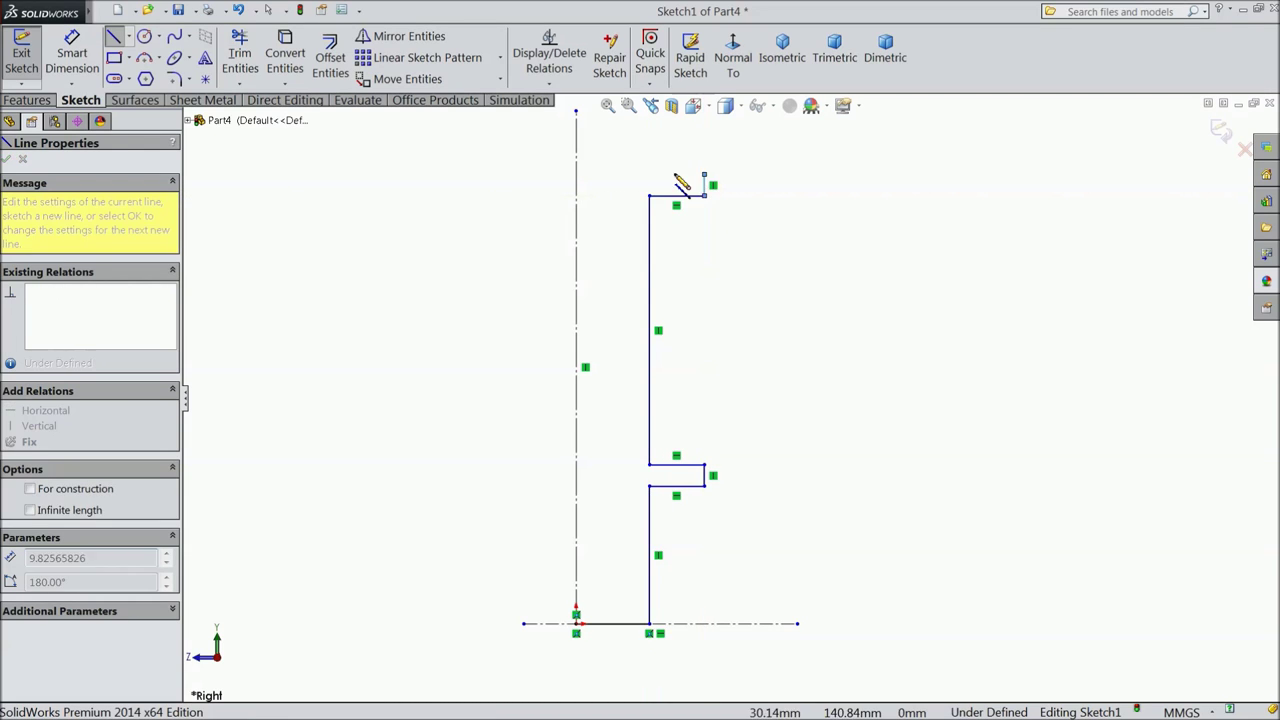
pyautogui.click(649, 175)
# Step: Close the profile with a vertical about 54 mm above the upper collar, a top line about 23 mm and a vertical line down to the origin
pyautogui.scroll(3, 651, 180)
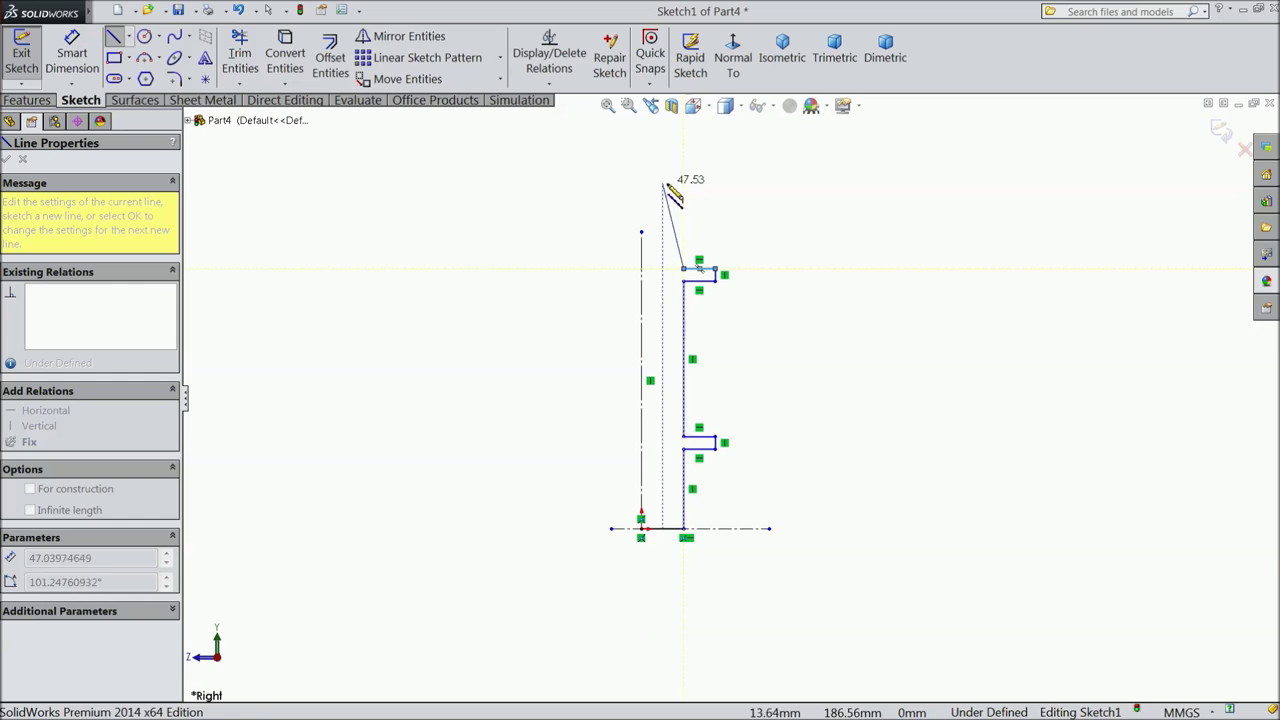
pyautogui.click(685, 168)
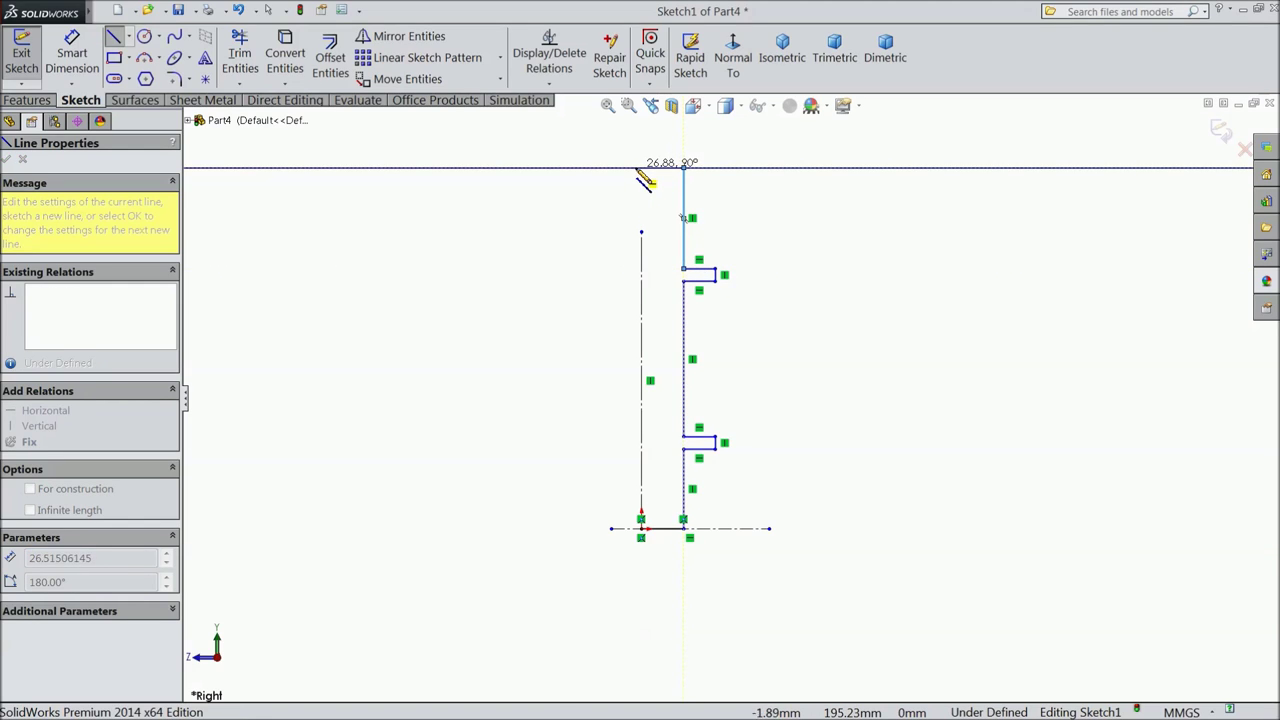
pyautogui.click(641, 167)
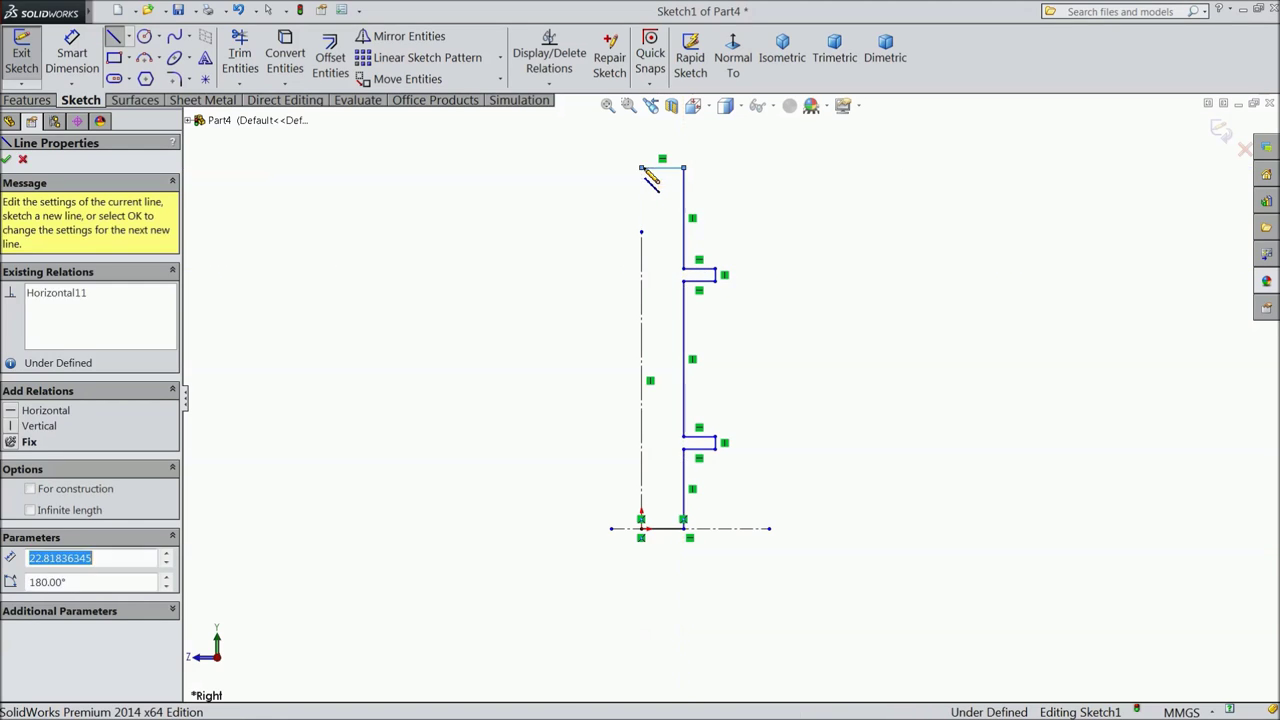
pyautogui.click(641, 530)
pyautogui.rightClick(802, 420)
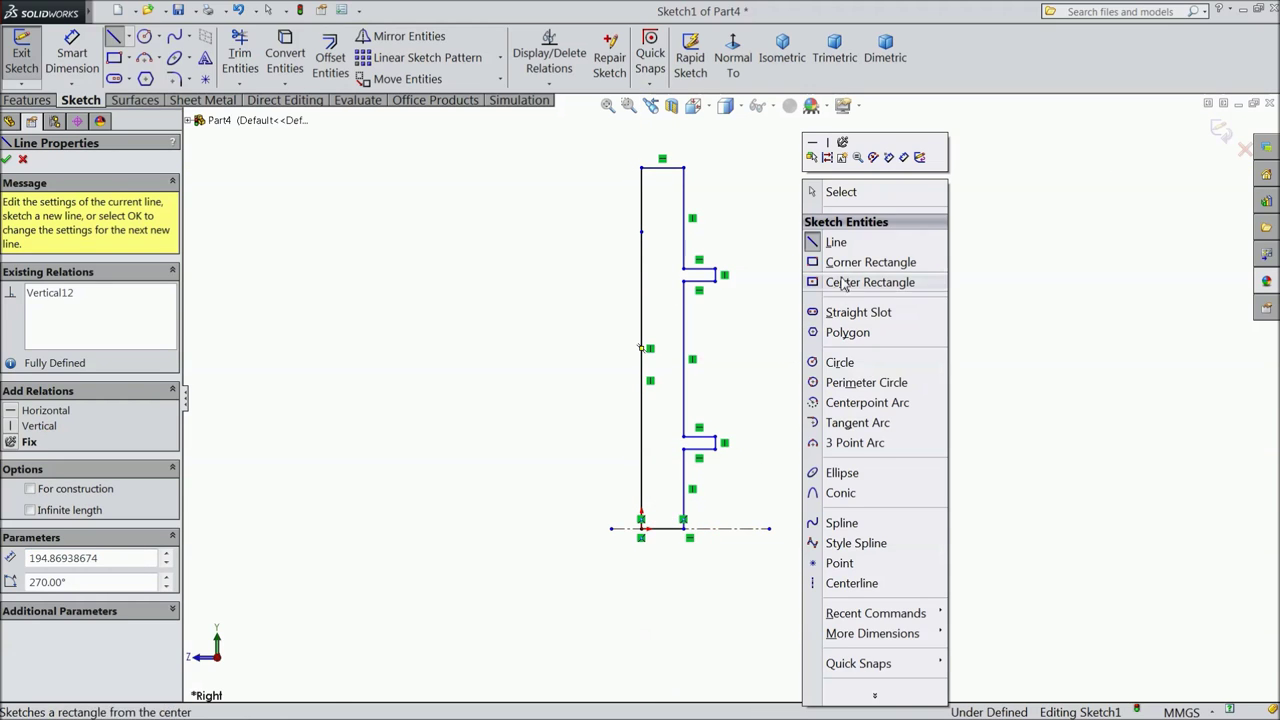
pyautogui.click(849, 192)
# Step: Make the three outer vertical lines below, between and above the collars collinear
pyautogui.scroll(-2, 766, 318)
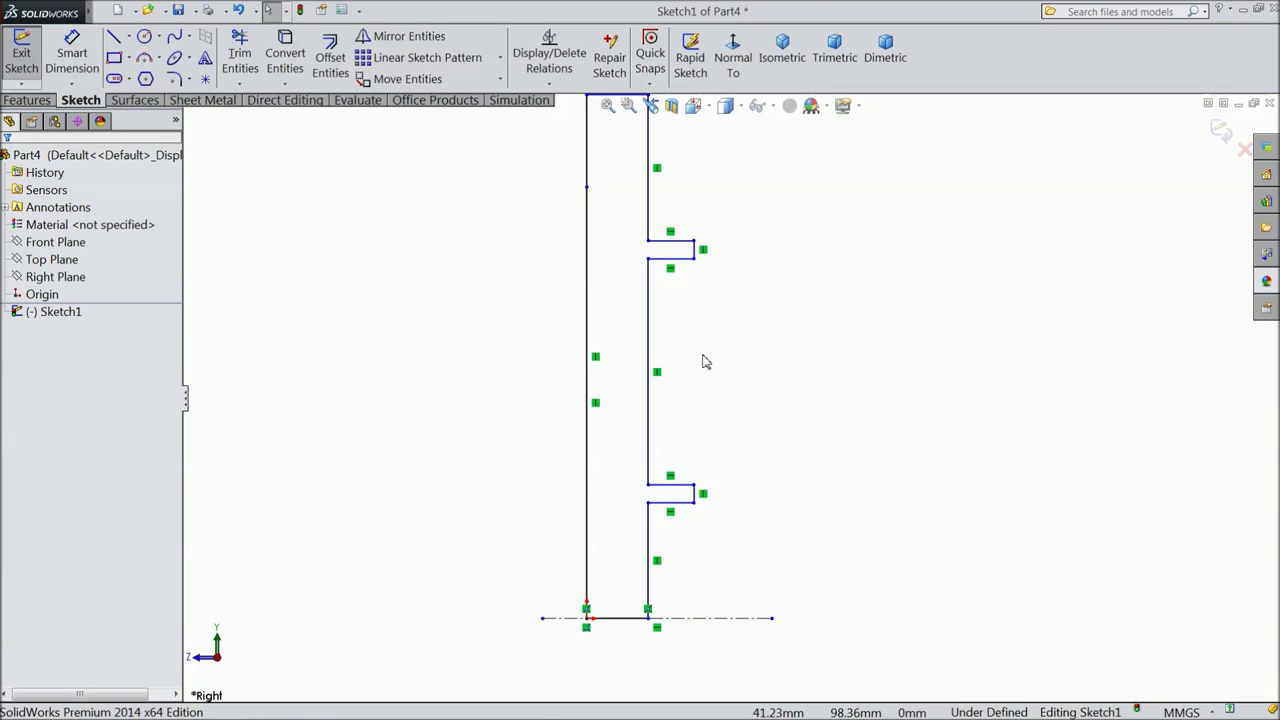
pyautogui.click(650, 232)
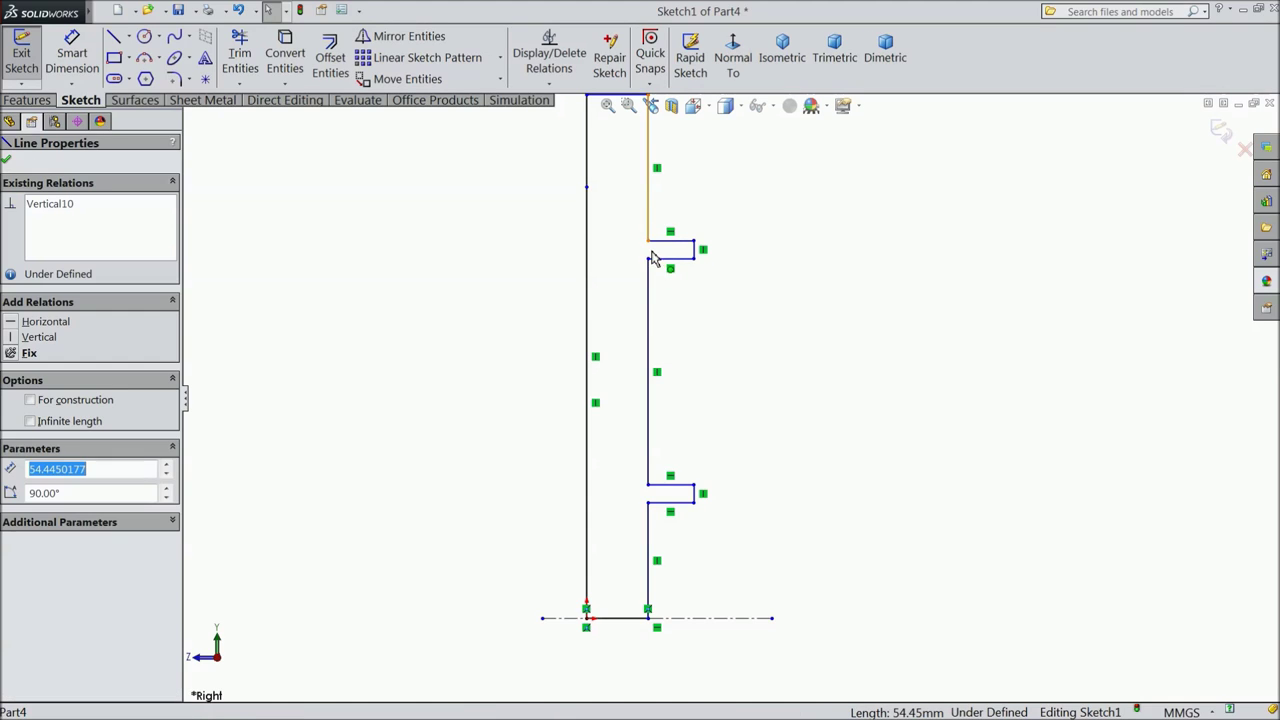
pyautogui.keyDown('ctrl'); pyautogui.click(648, 294); pyautogui.keyUp('ctrl')
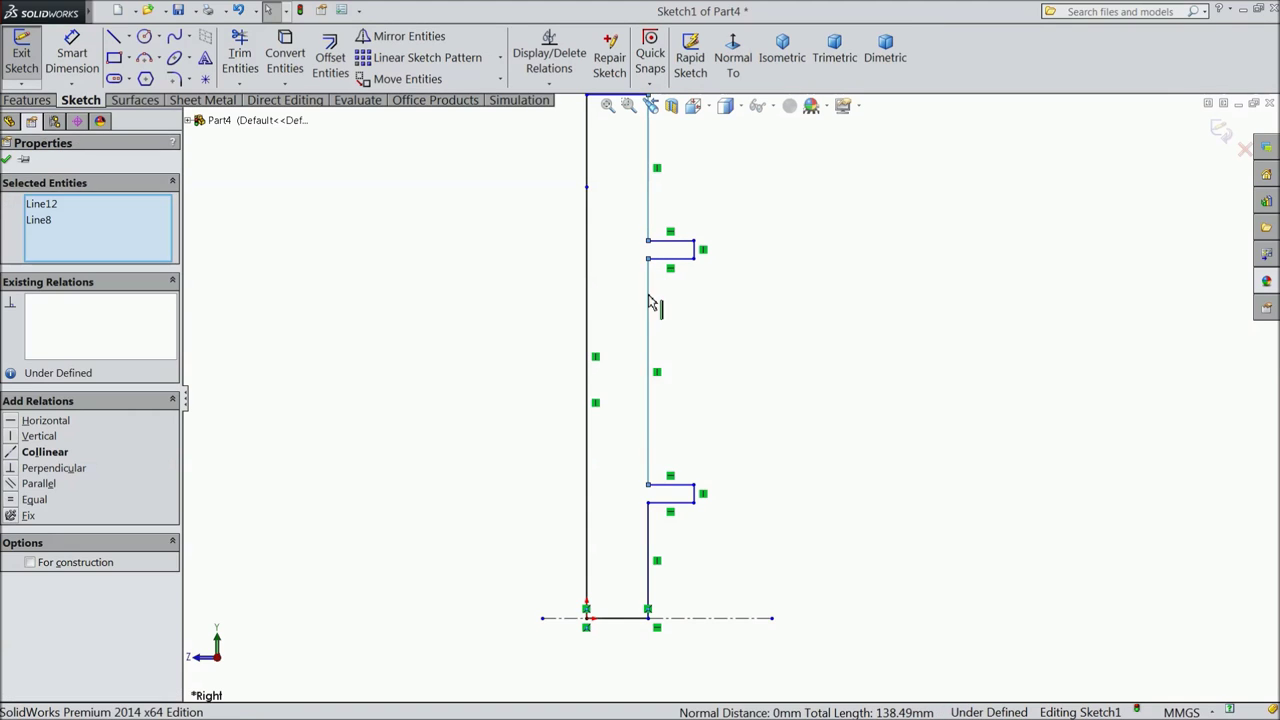
pyautogui.keyDown('ctrl'); pyautogui.click(648, 543); pyautogui.keyUp('ctrl')
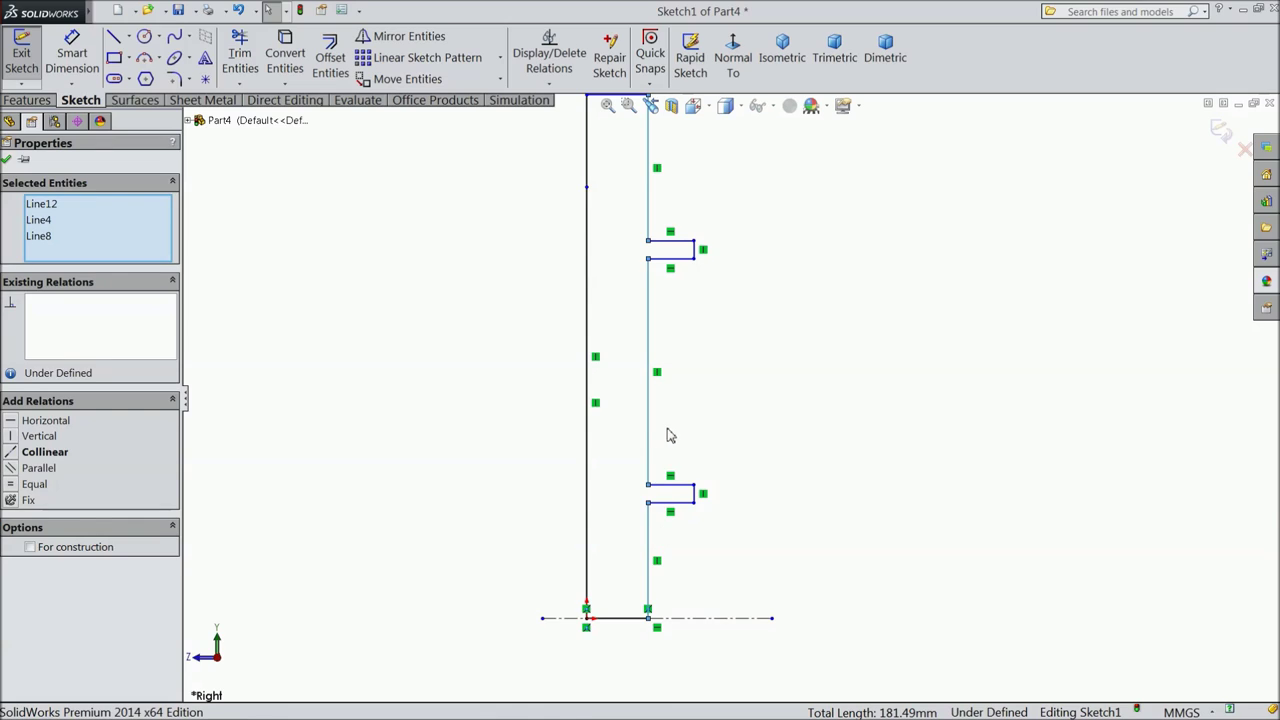
pyautogui.click(27, 458)
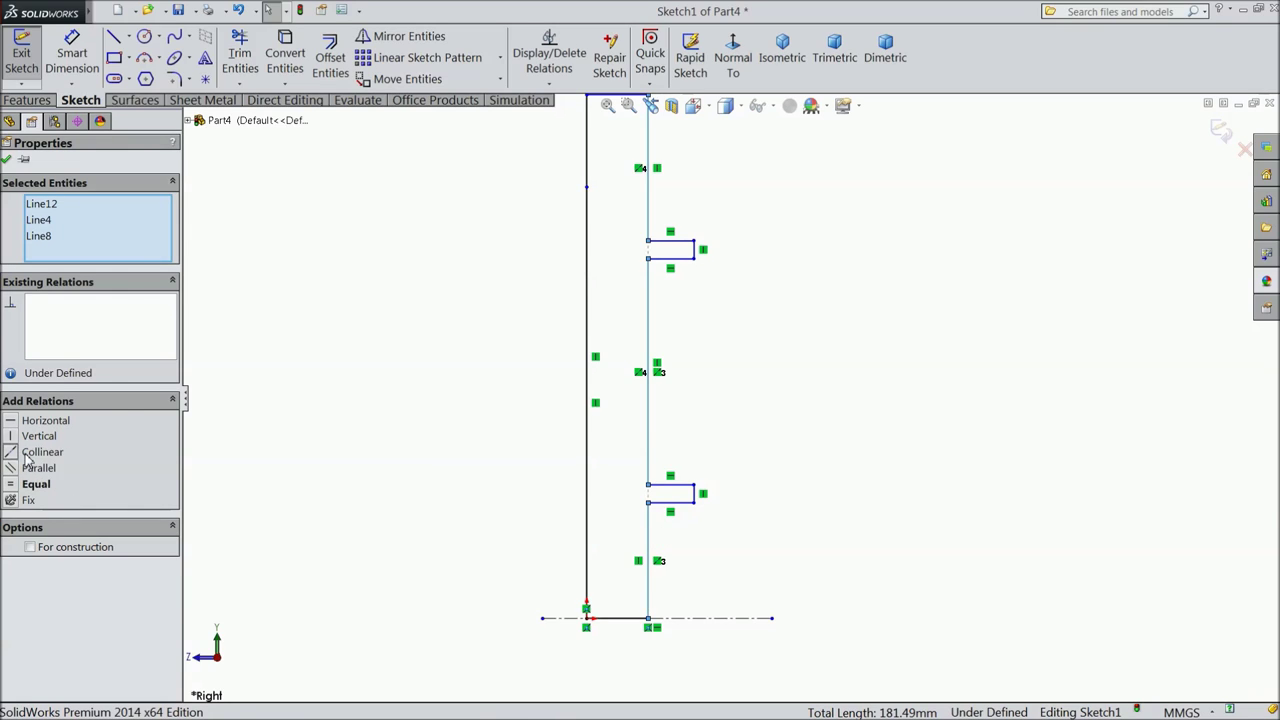
# Step: Make the vertical end lines of the two collars collinear and equal in length
pyautogui.click(697, 255)
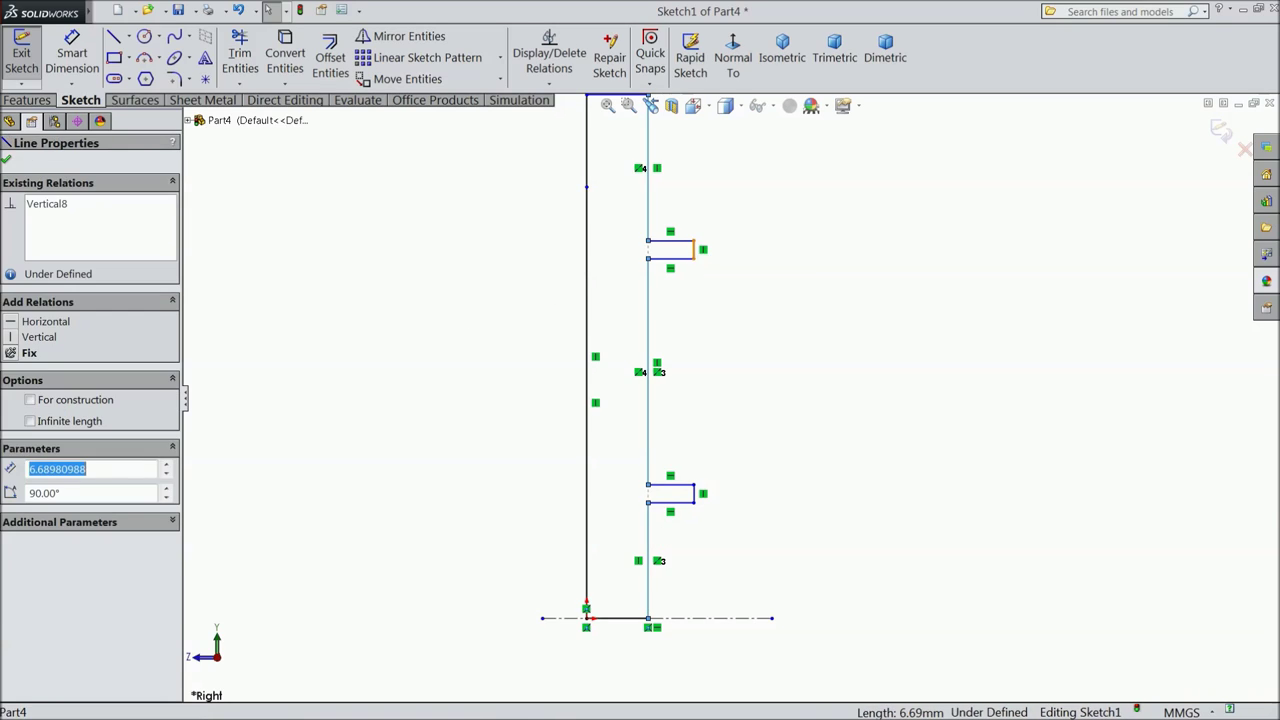
pyautogui.keyDown('ctrl'); pyautogui.click(695, 495); pyautogui.keyUp('ctrl')
pyautogui.click(770, 445)
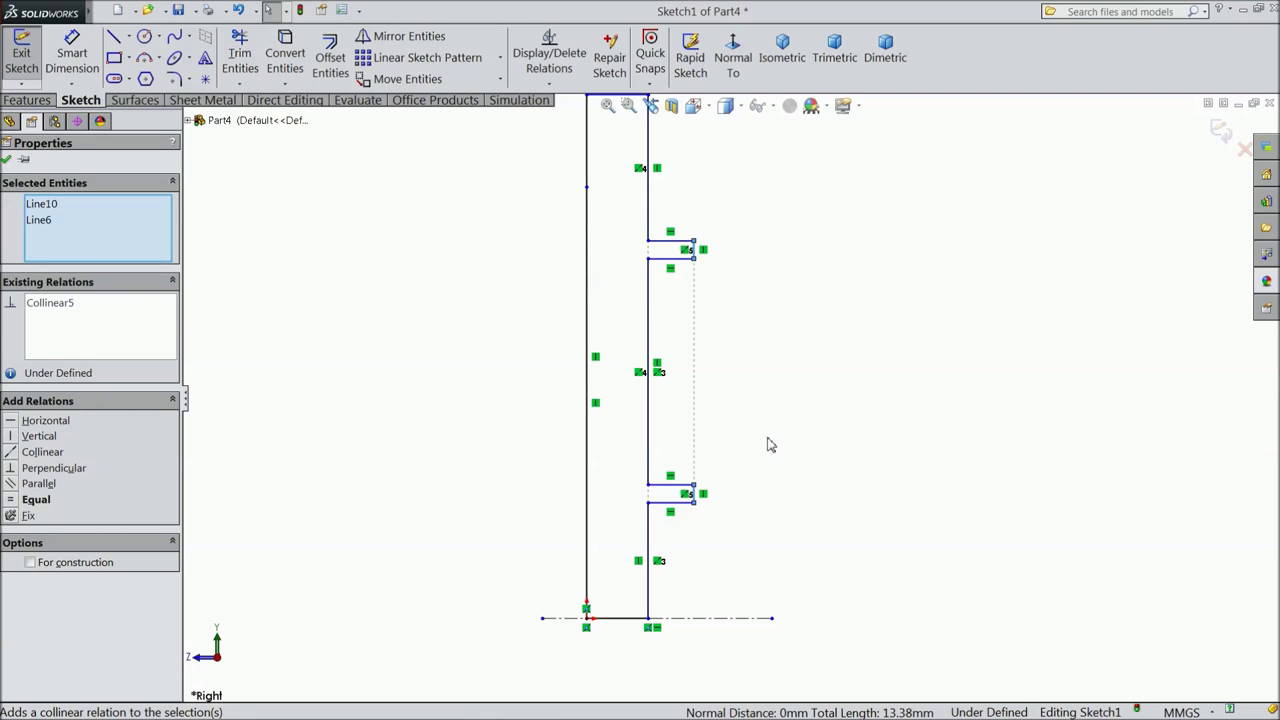
pyautogui.click(13, 505)
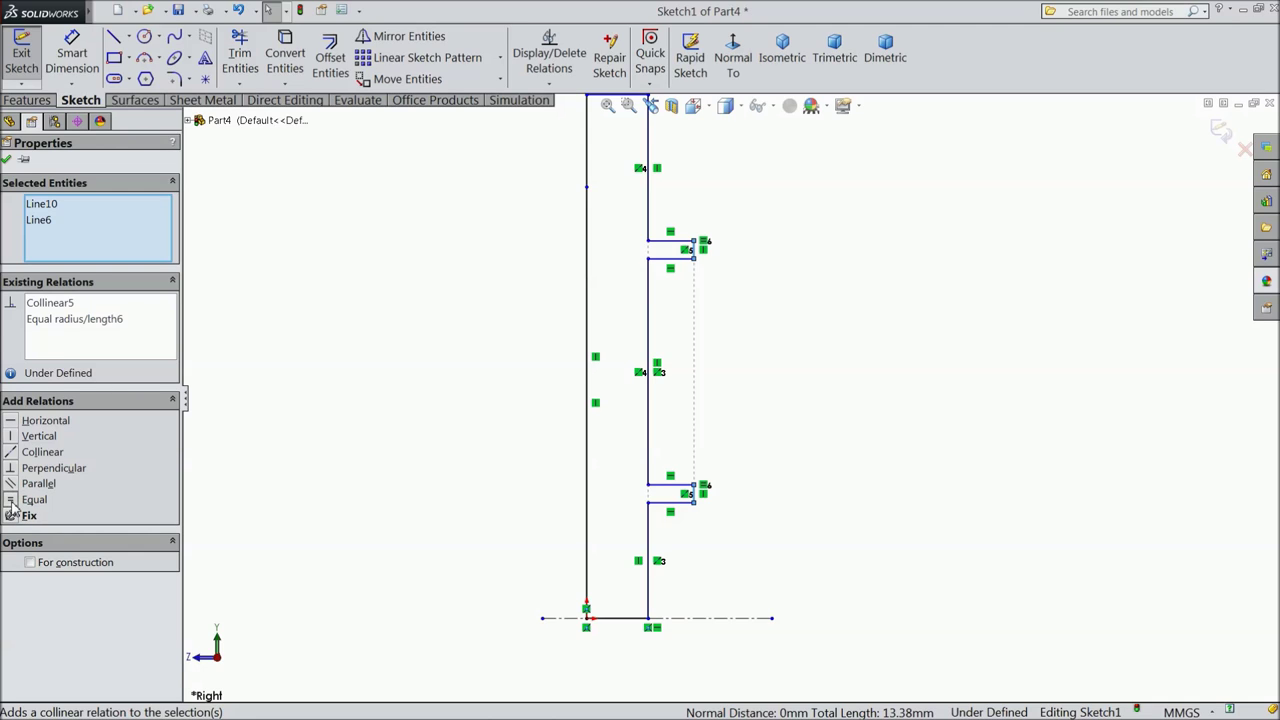
pyautogui.click(7, 160)
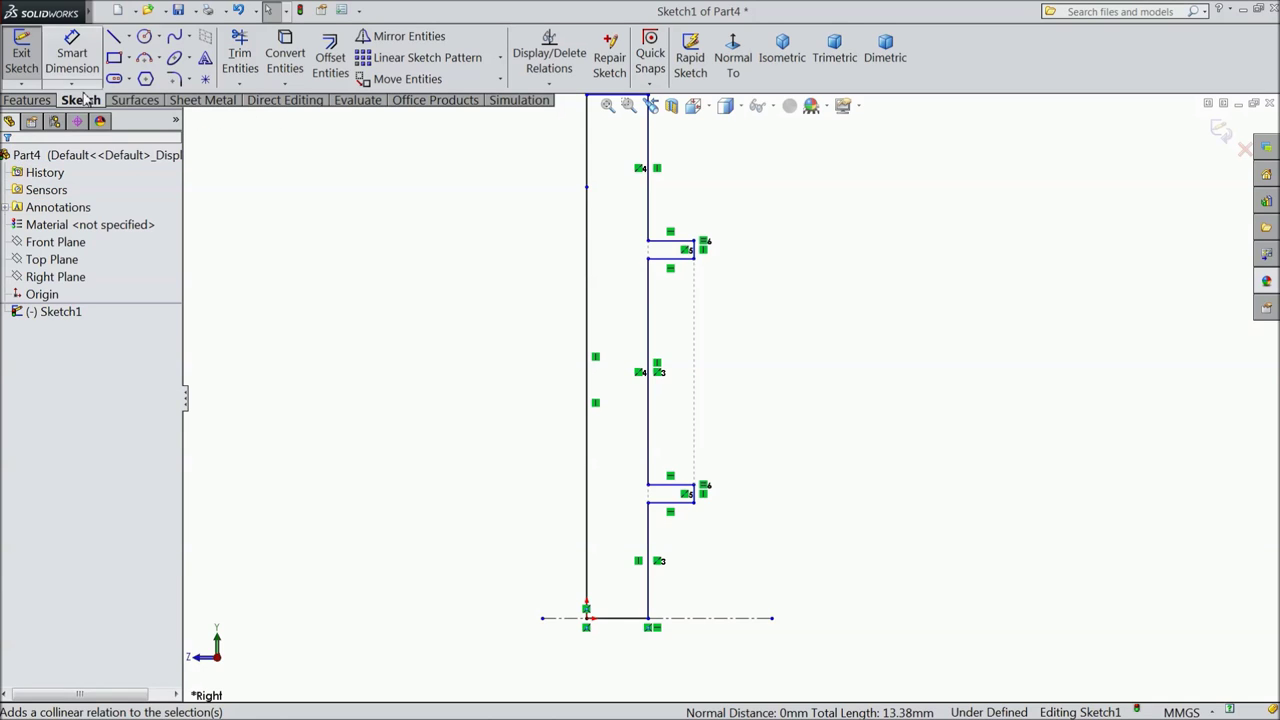
# Step: Dimension the profile's base line to 12 mm and the vertical line below the lower collar to 26 mm
pyautogui.click(72, 55)
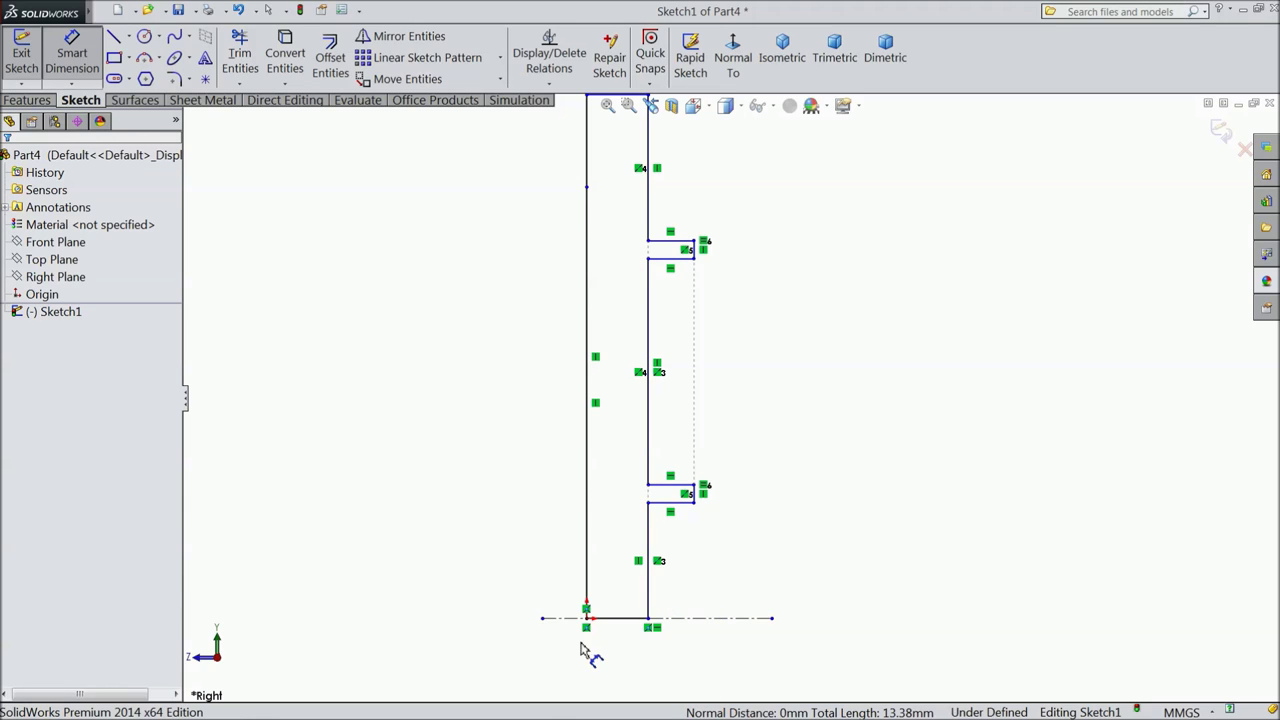
pyautogui.click(612, 622)
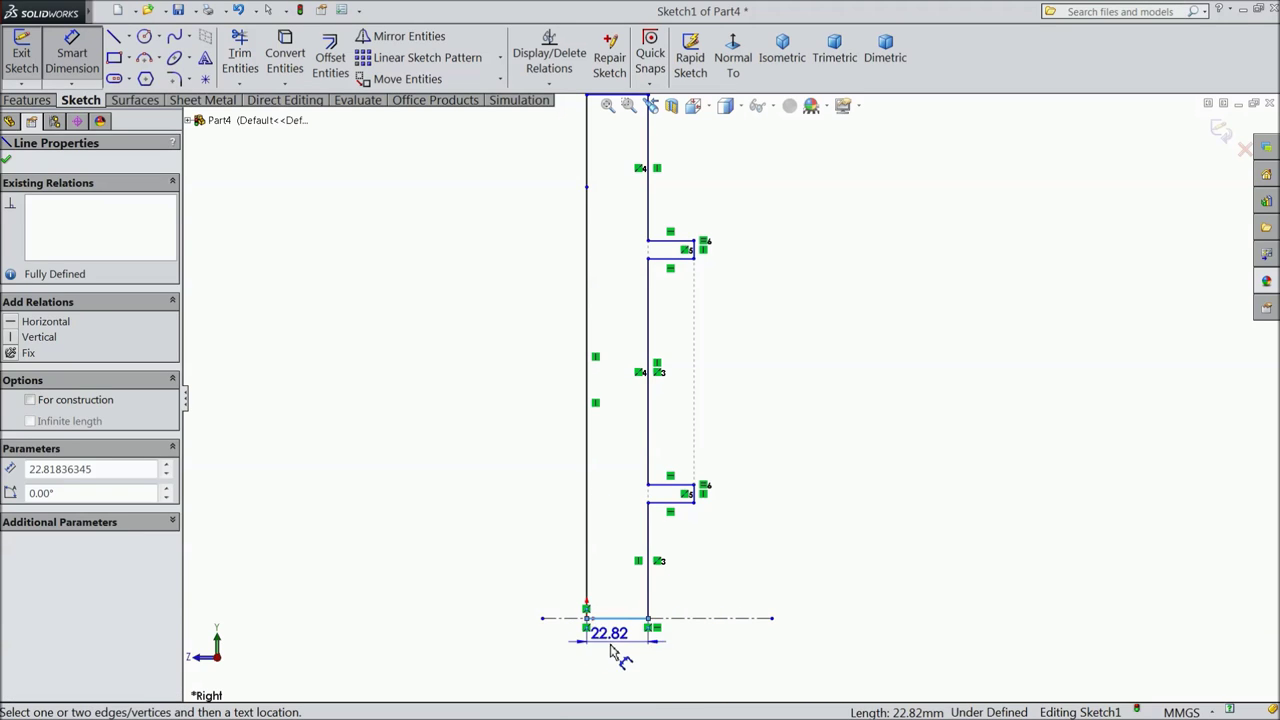
pyautogui.click(614, 660)
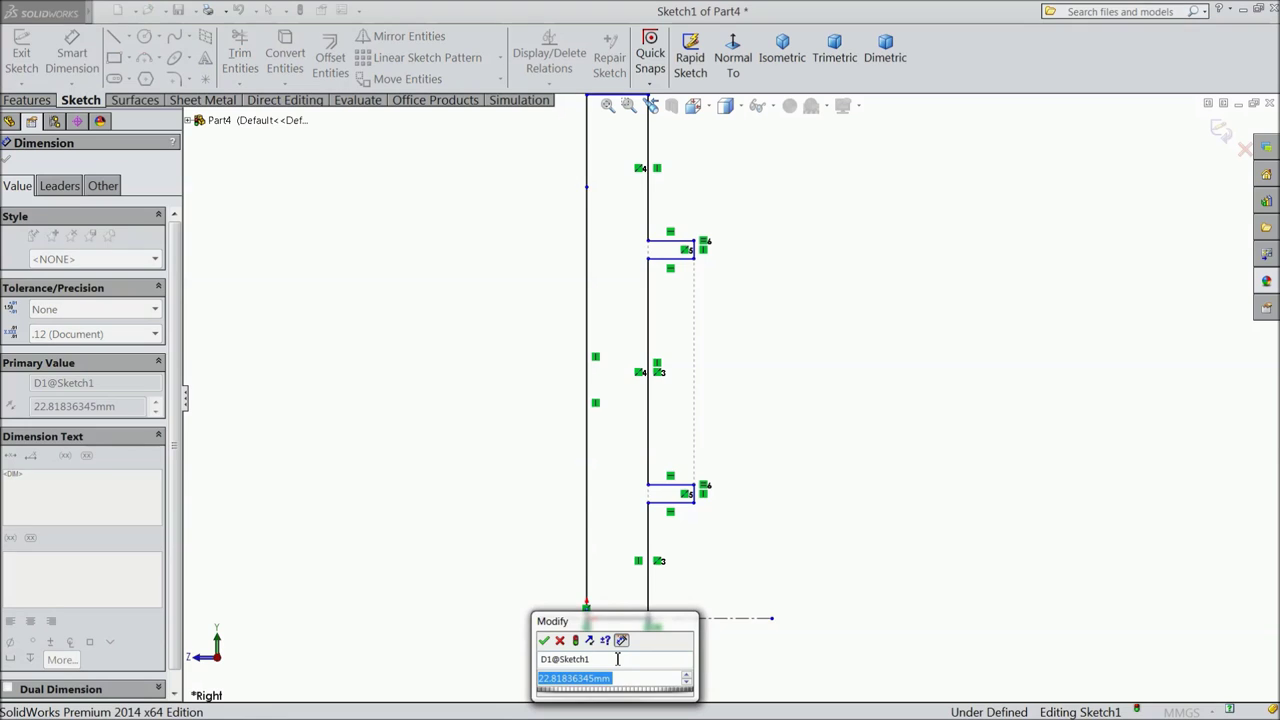
pyautogui.write('12')
pyautogui.press('Return')
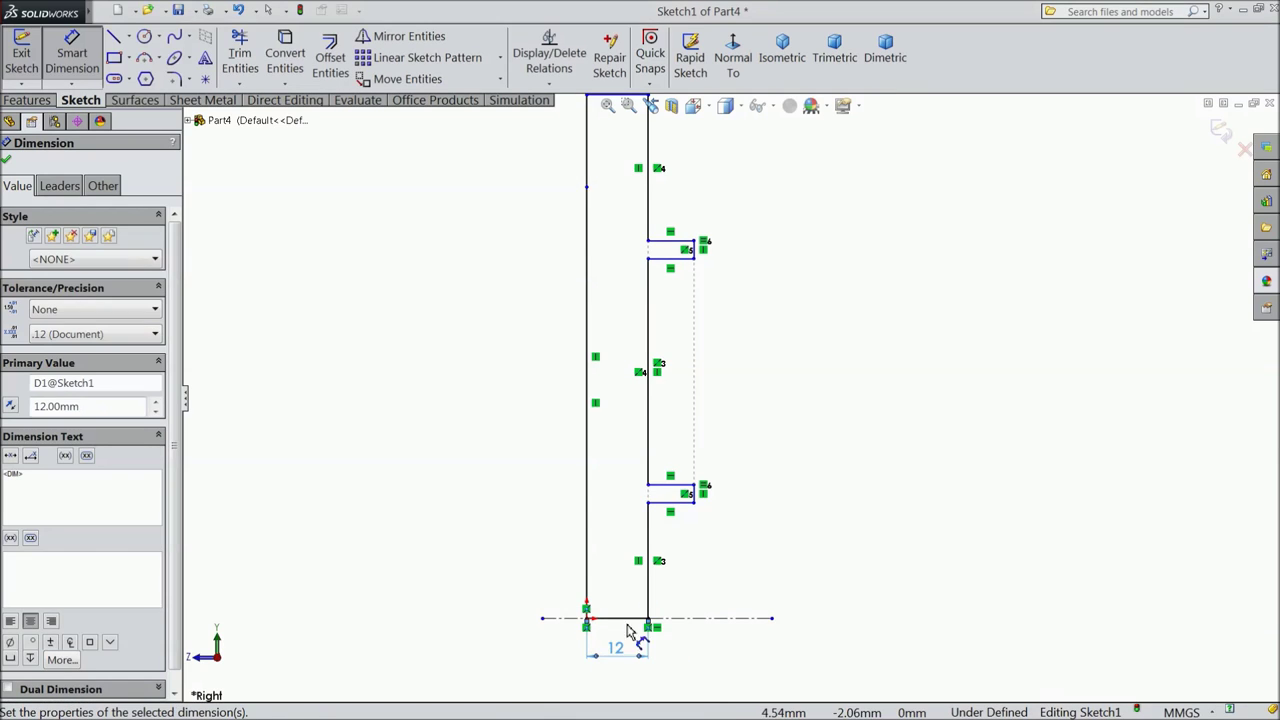
pyautogui.click(652, 566)
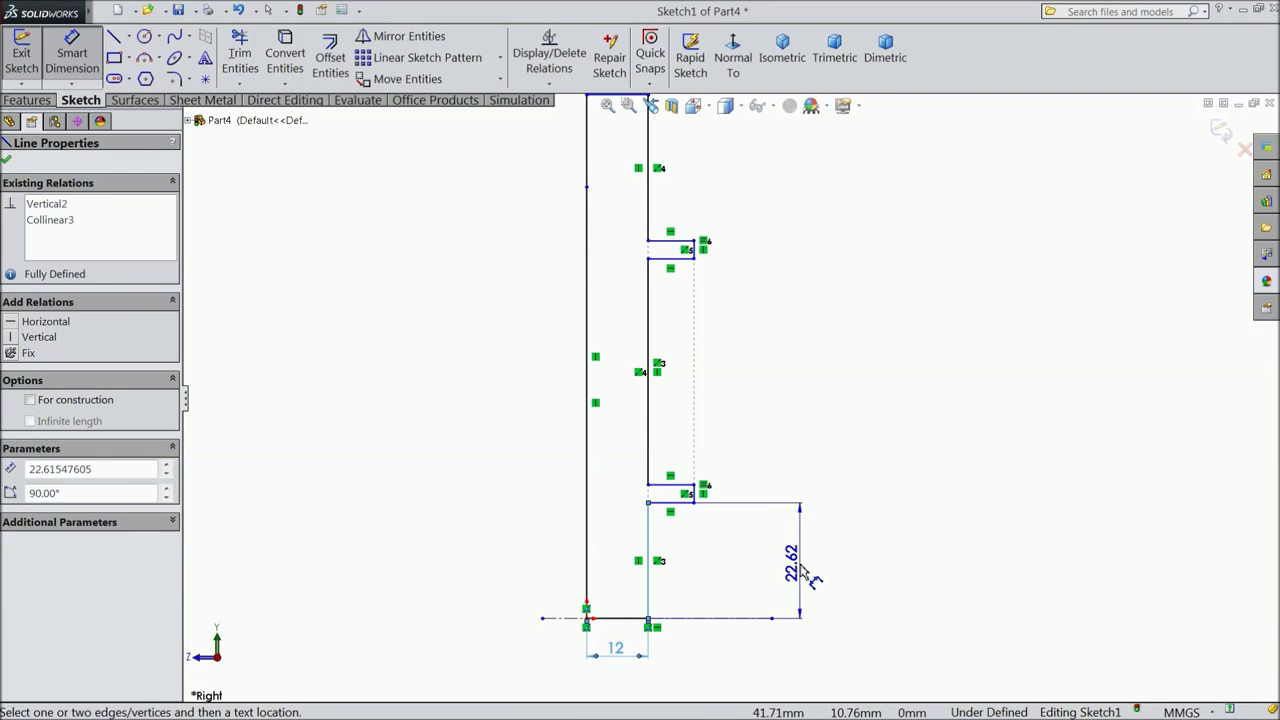
pyautogui.click(805, 571)
pyautogui.write('26')
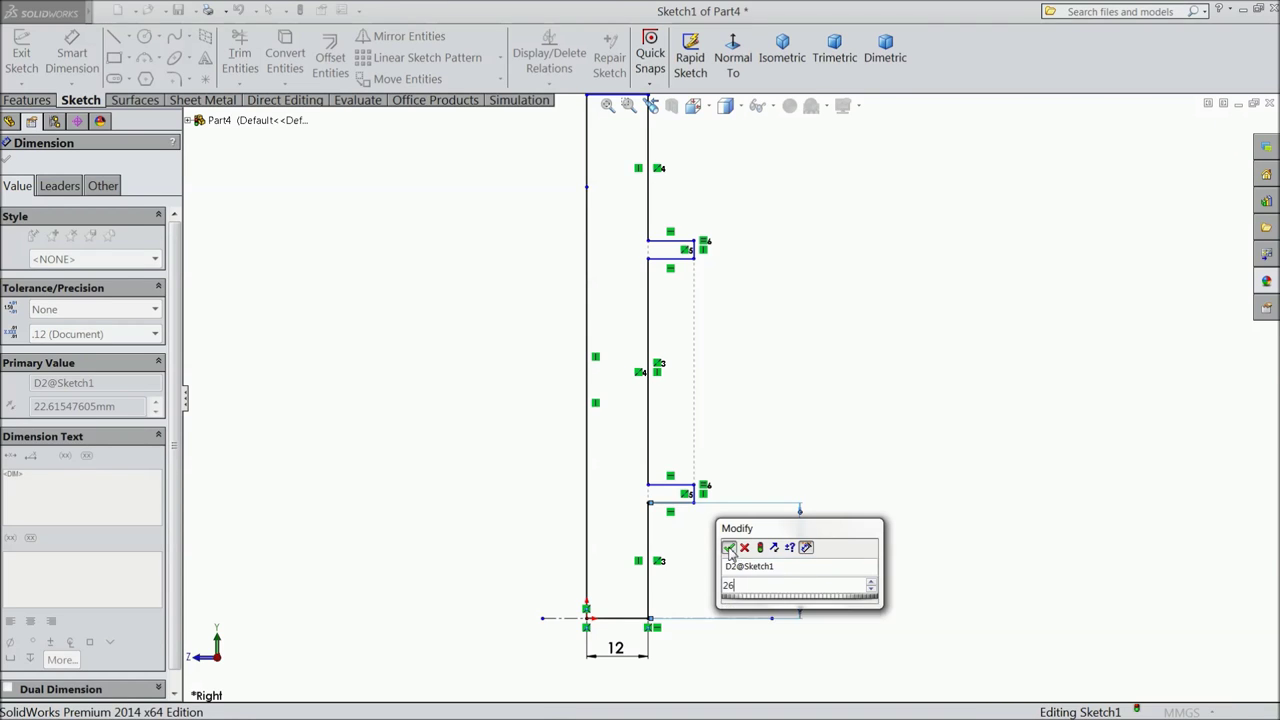
pyautogui.press('Return')
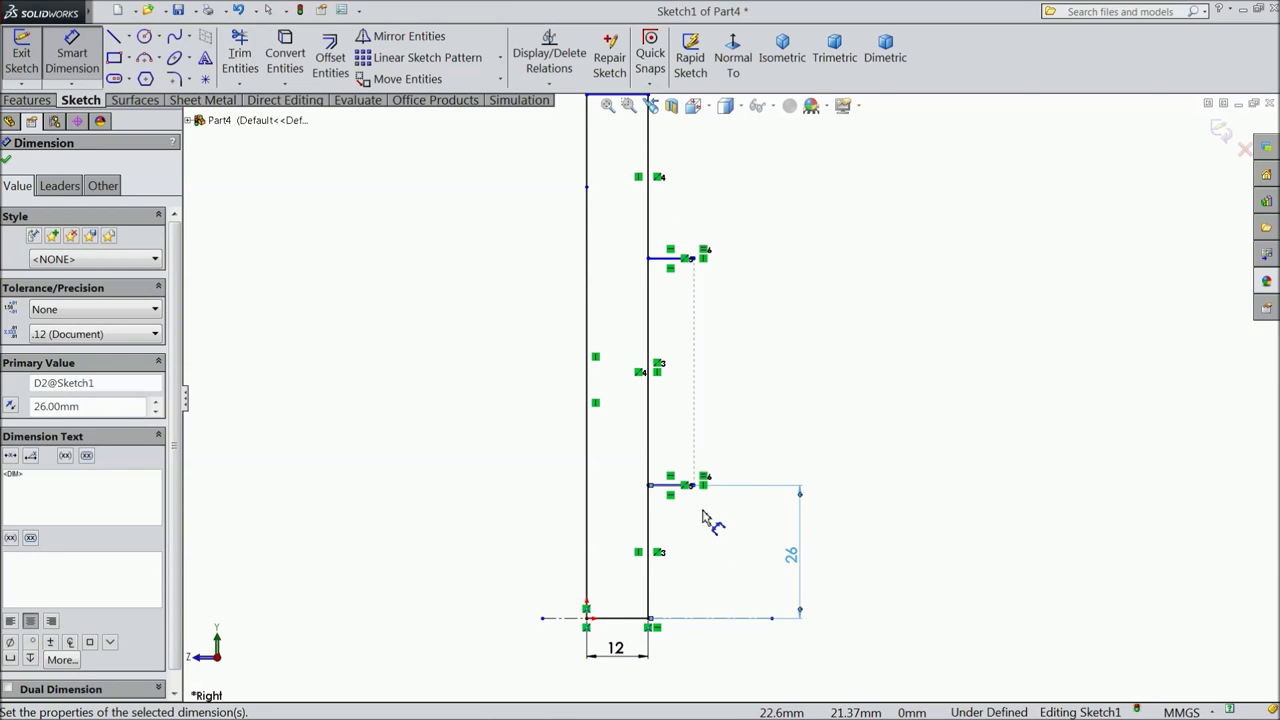
# Step: Dimension the height of the lower collar's end line to 3 mm
pyautogui.scroll(-6, 703, 518)
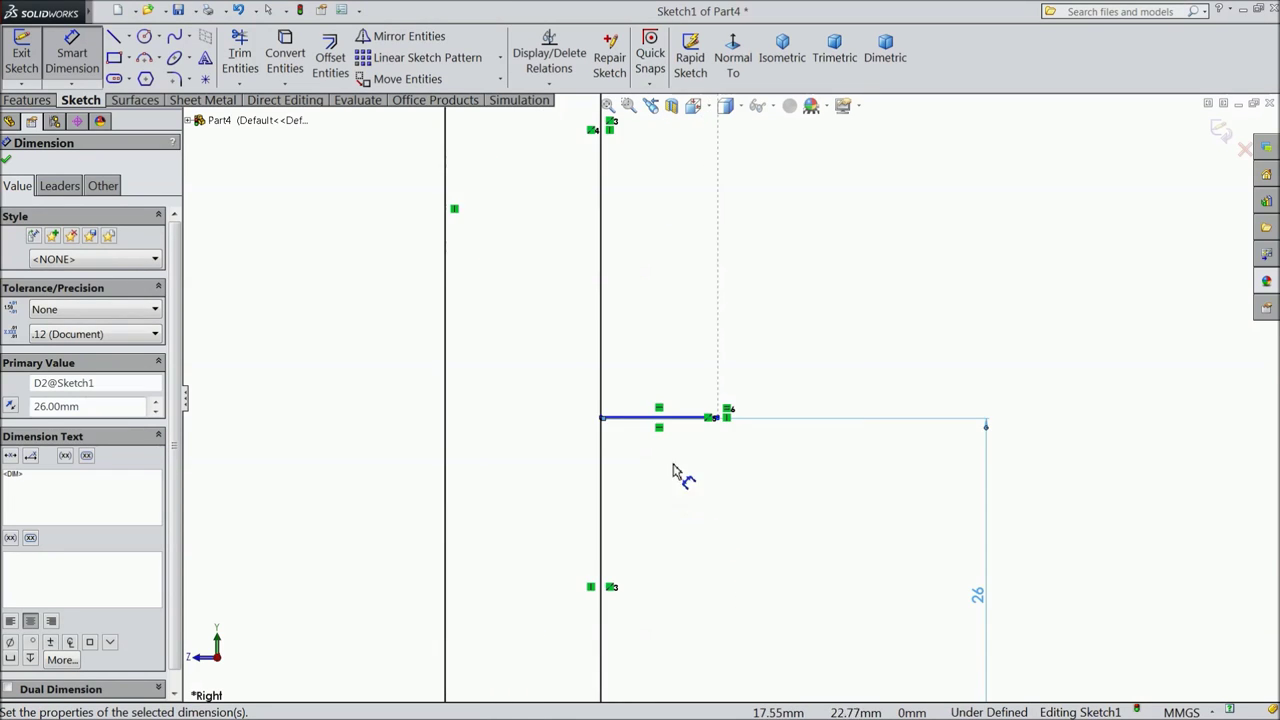
pyautogui.scroll(-3, 617, 428)
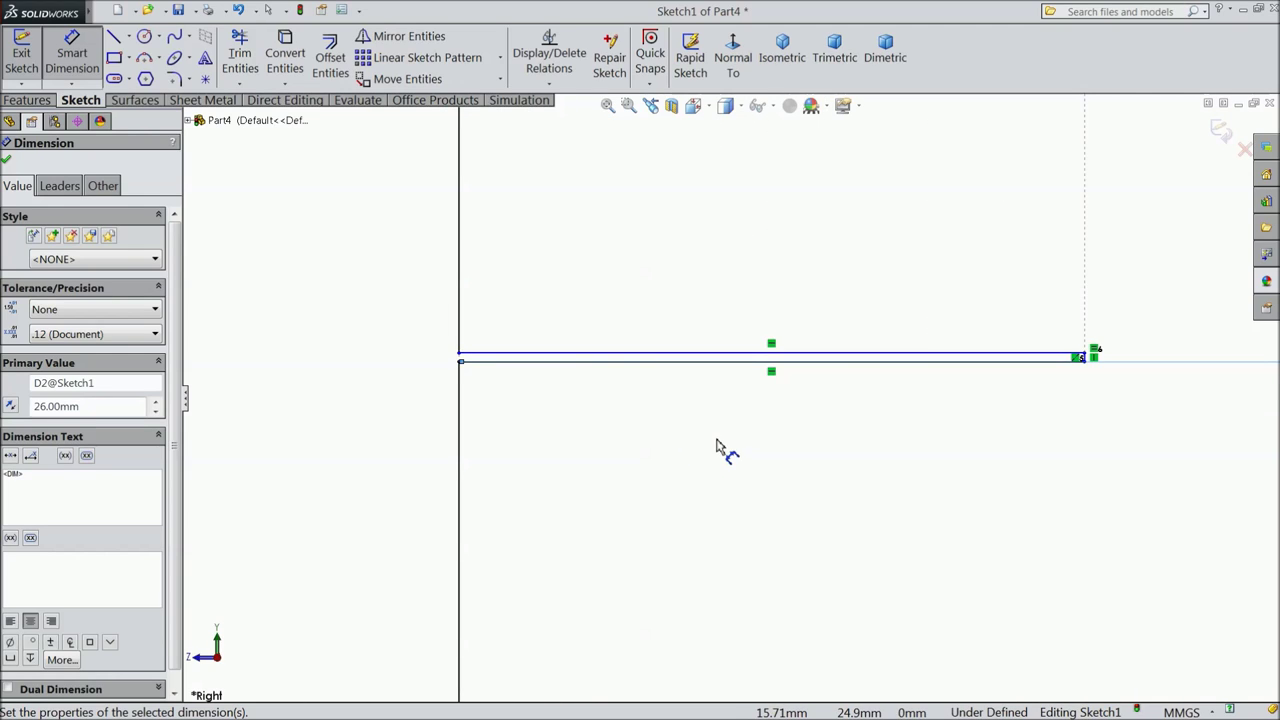
pyautogui.scroll(-3, 1148, 388)
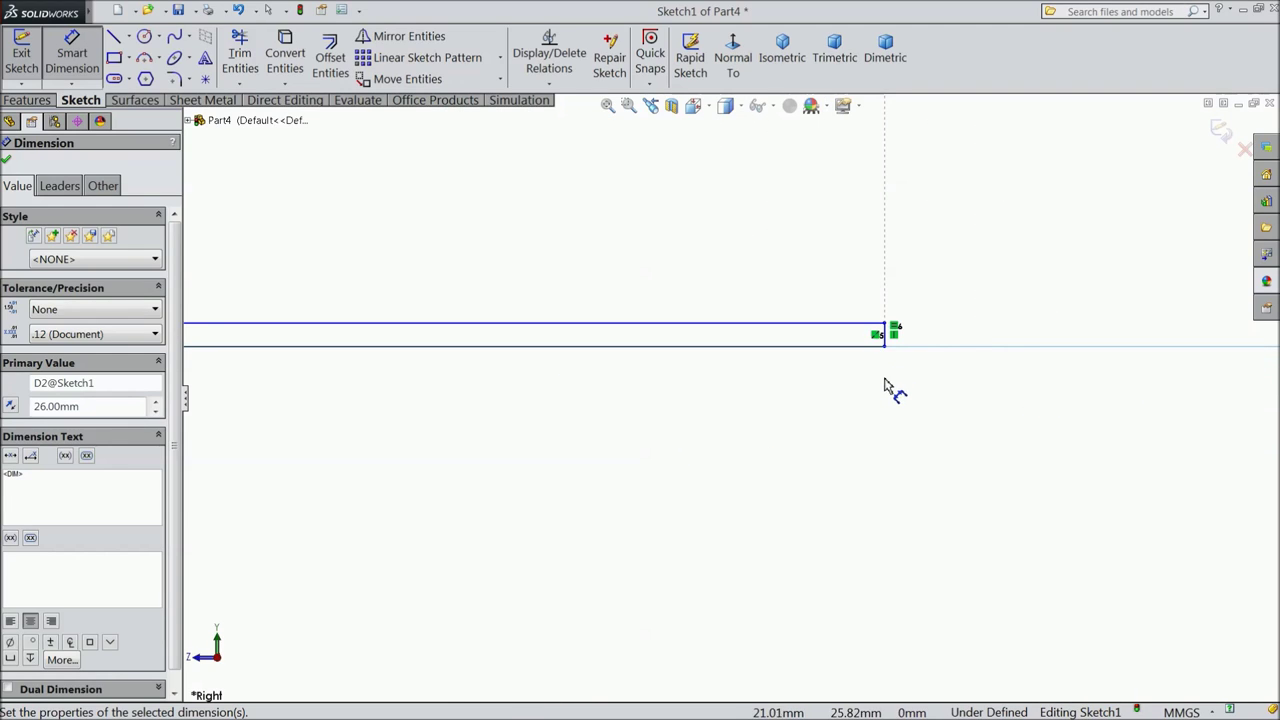
pyautogui.click(885, 334)
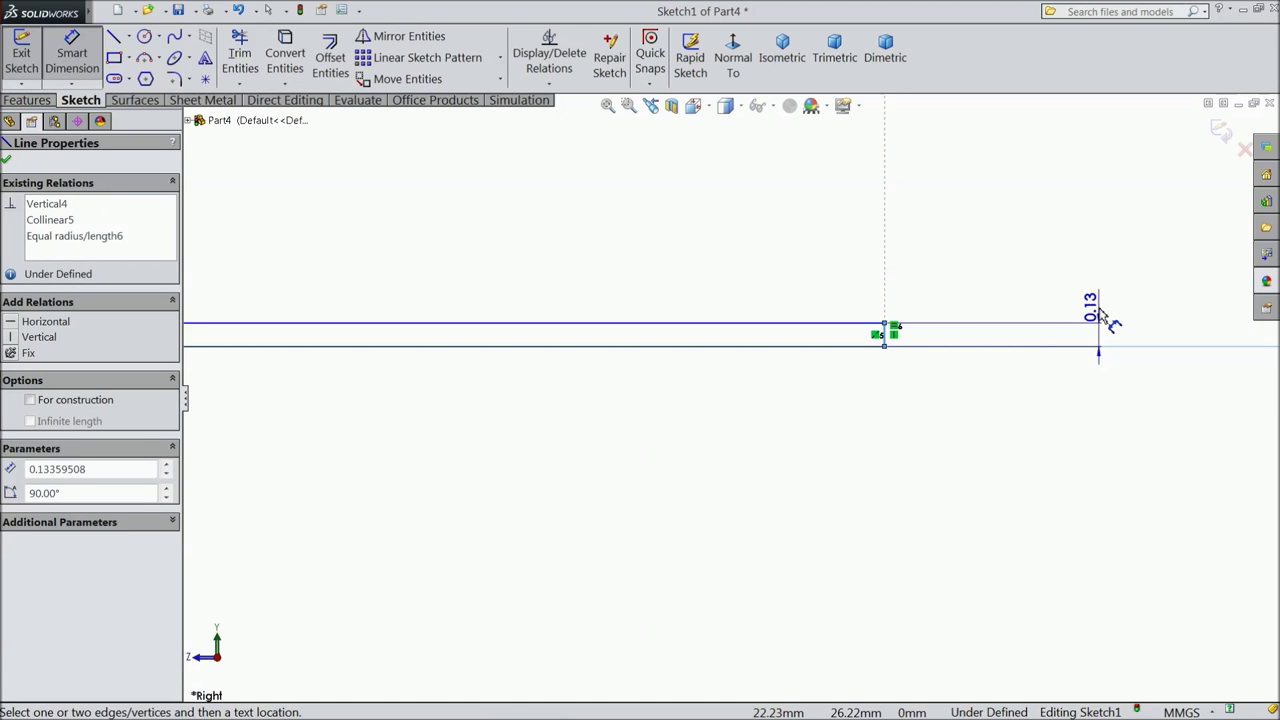
pyautogui.click(1098, 314)
pyautogui.write('3')
pyautogui.click(1028, 293)
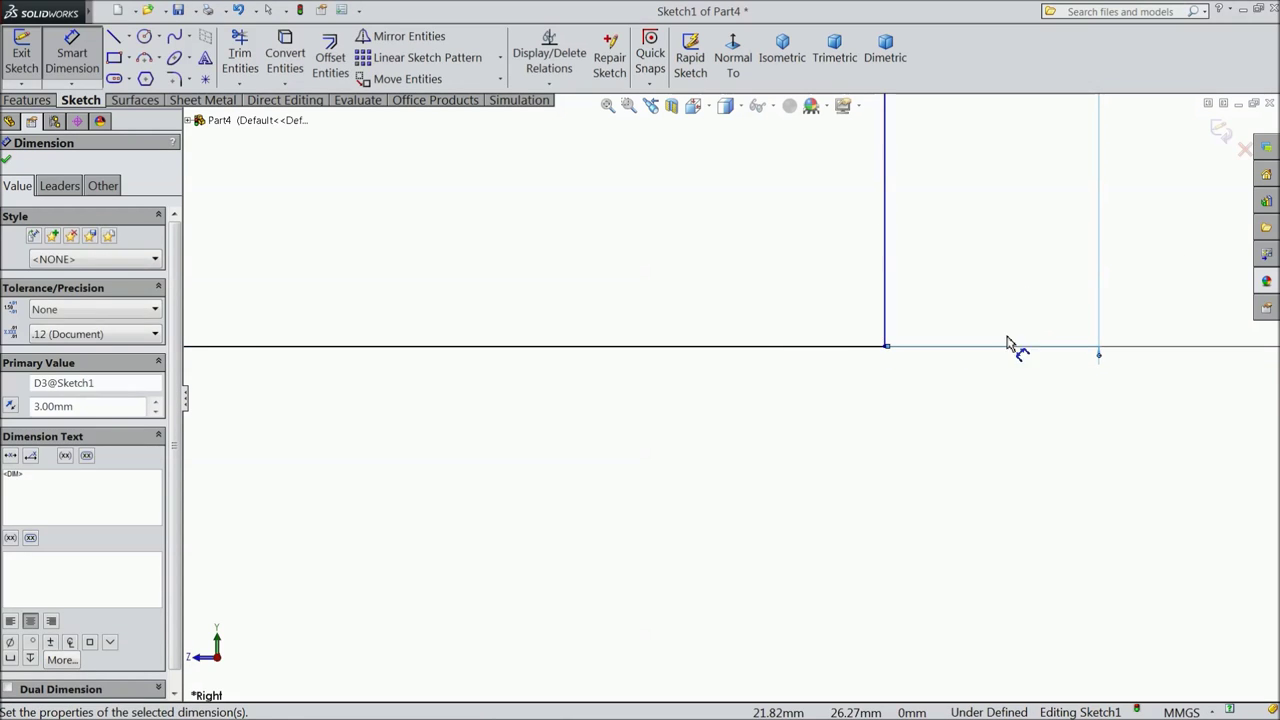
# Step: Dimension the vertical line above the upper collar to 52 mm
pyautogui.scroll(10, 1008, 343)
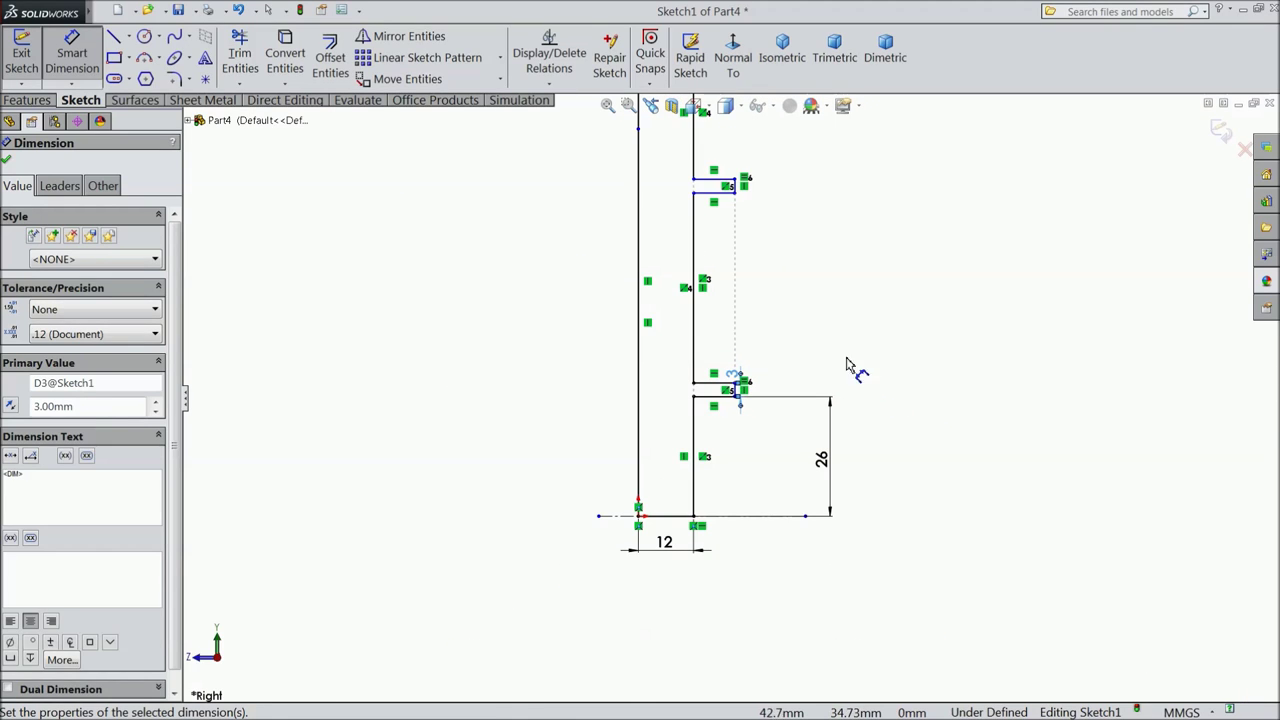
pyautogui.scroll(-3, 727, 265)
pyautogui.scroll(2, 688, 303)
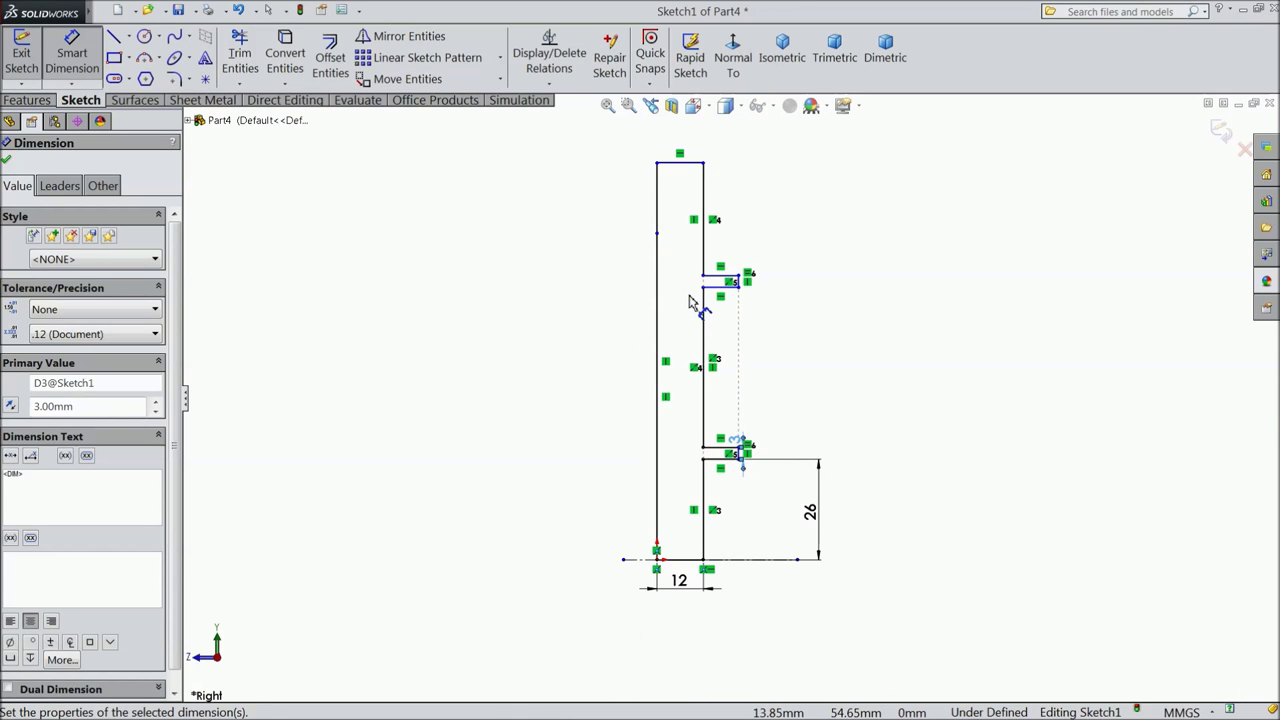
pyautogui.click(705, 228)
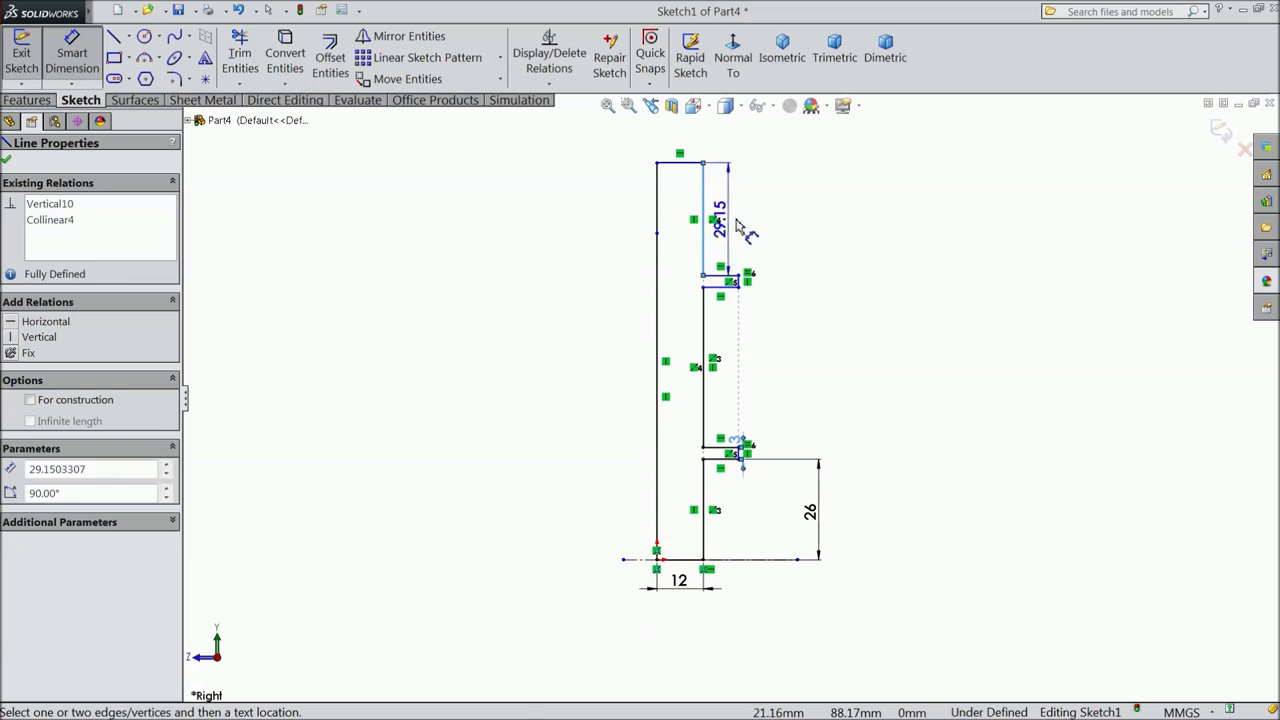
pyautogui.click(808, 222)
pyautogui.write('52')
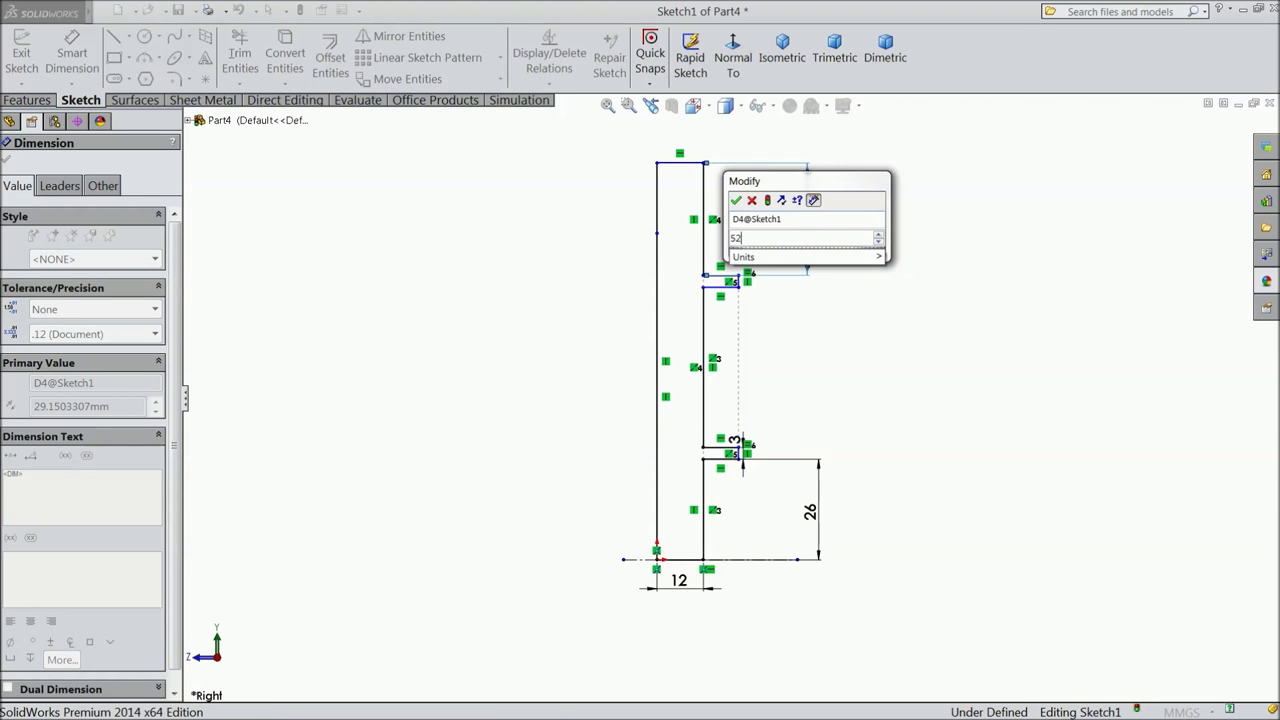
pyautogui.click(736, 200)
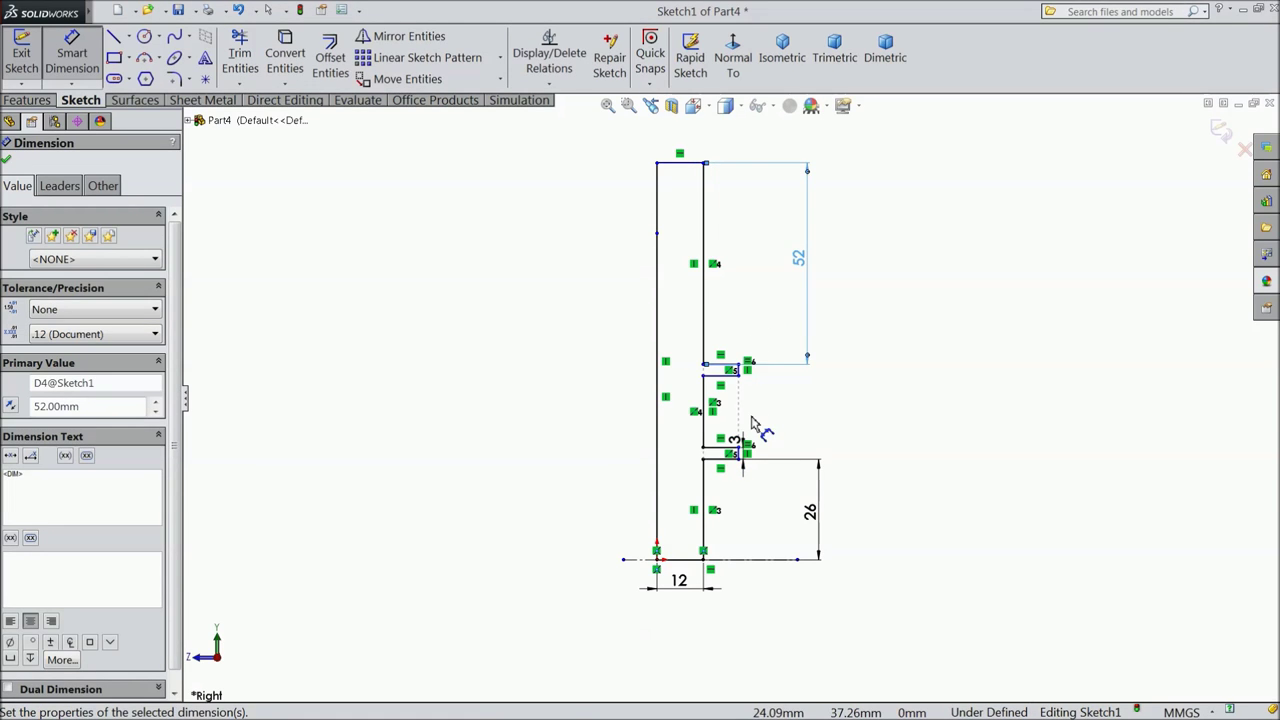
# Step: Dimension the vertical line between the two collars to 100 mm
pyautogui.scroll(-2, 757, 425)
pyautogui.click(682, 412)
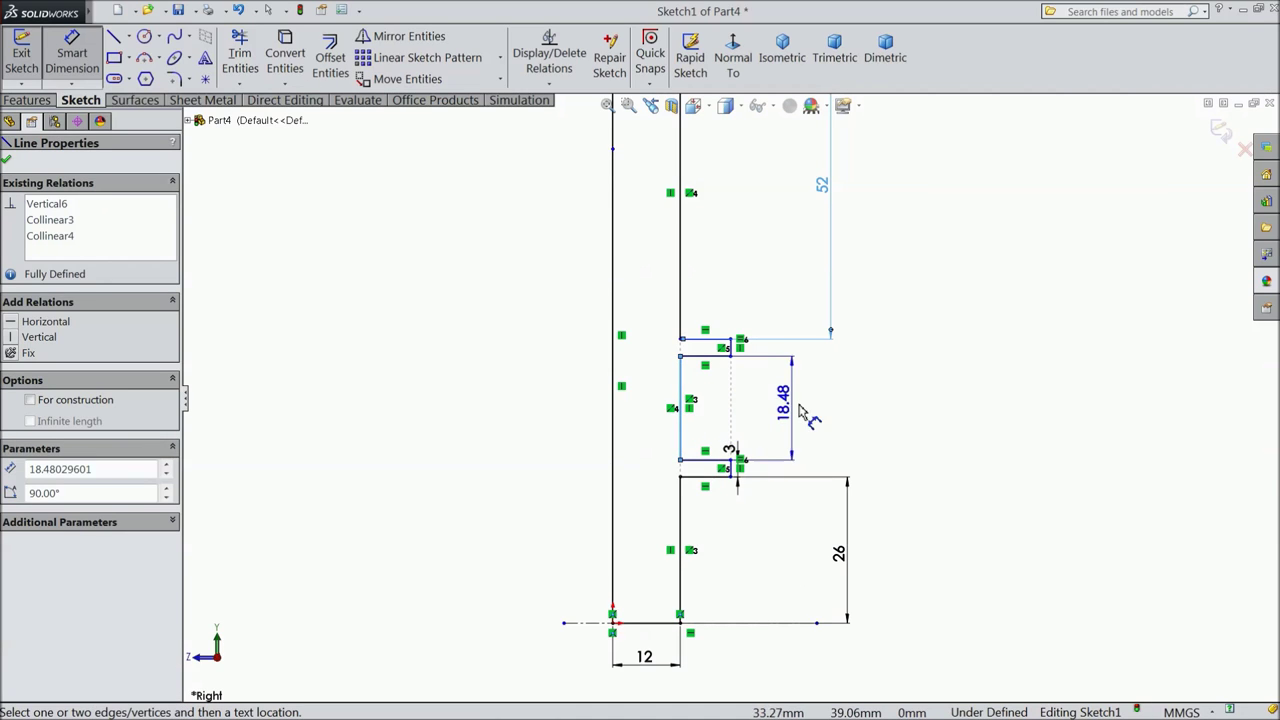
pyautogui.click(832, 410)
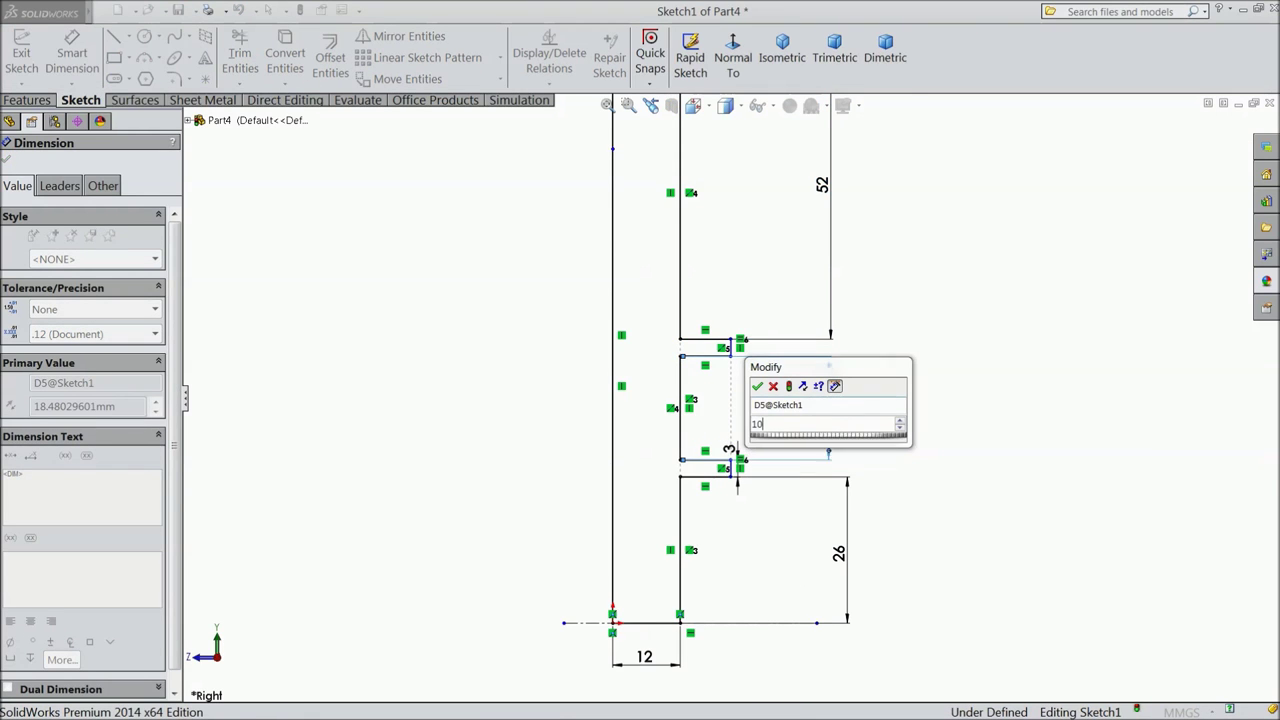
pyautogui.click(757, 386)
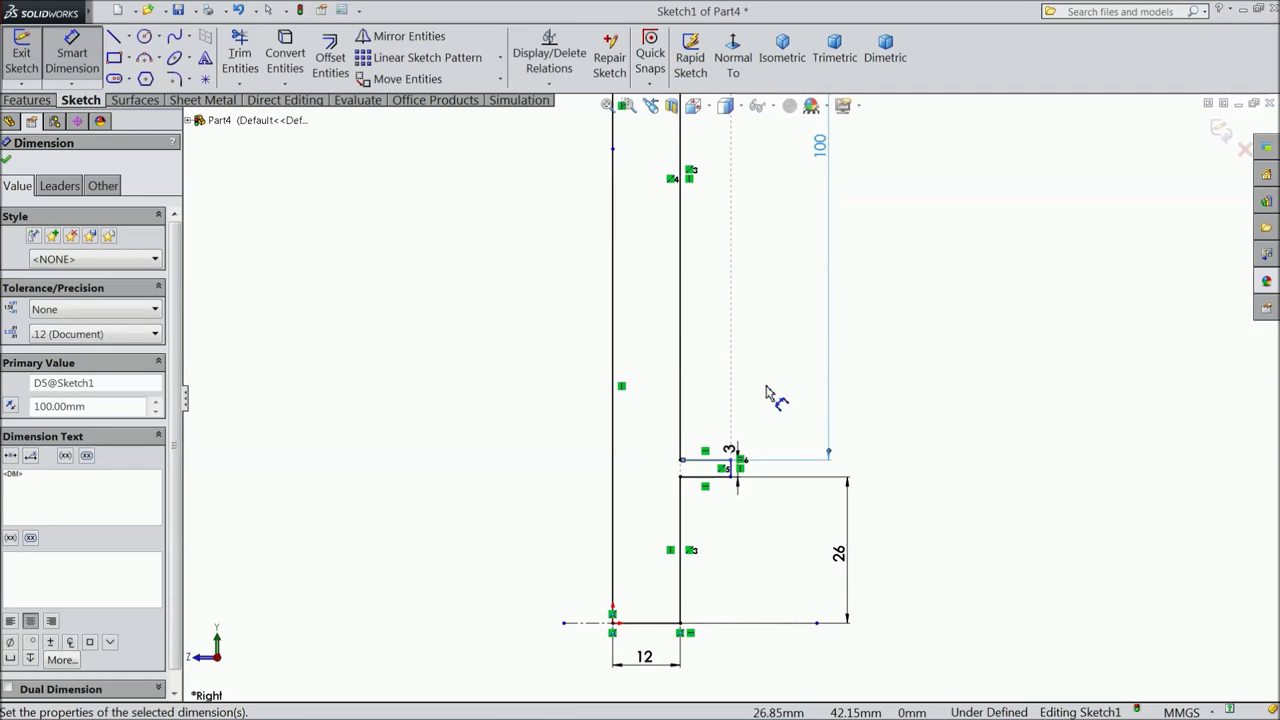
# Step: Dimension the distance from the profile's long vertical axis line to the lower collar's end line as 19 mm
pyautogui.scroll(4, 770, 390)
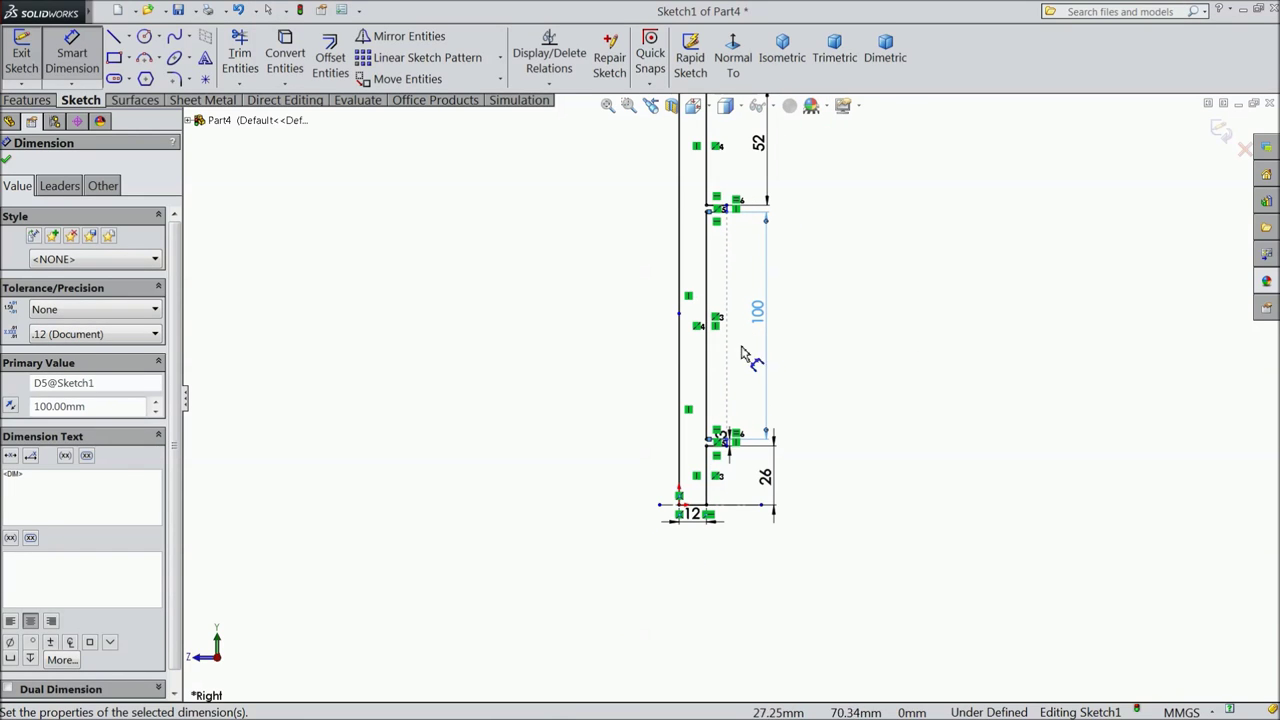
pyautogui.scroll(-2, 712, 342)
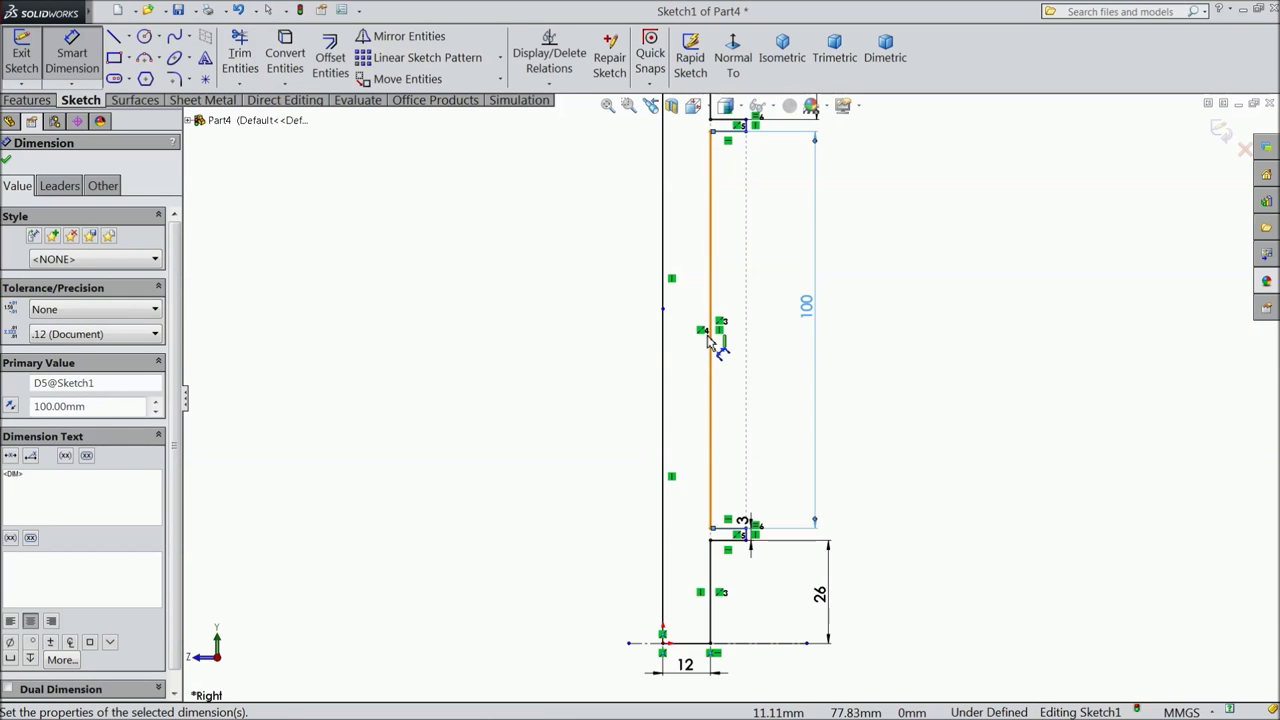
pyautogui.scroll(-4, 720, 550)
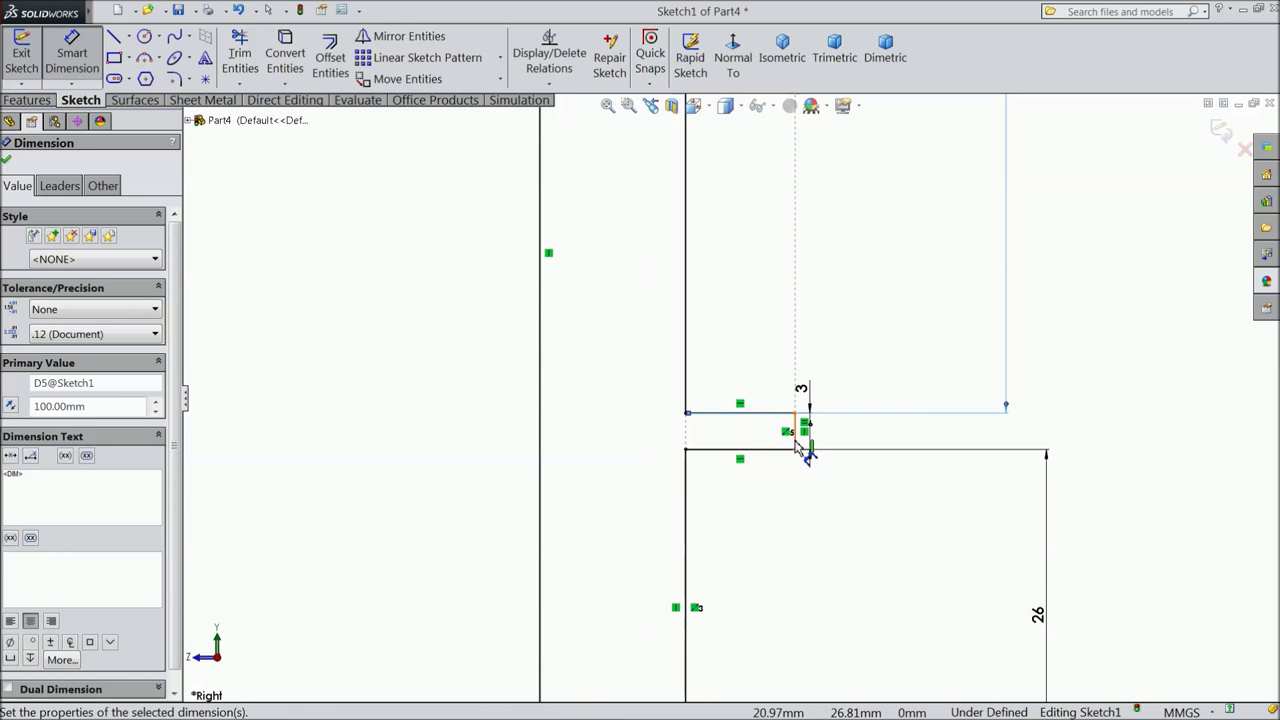
pyautogui.click(795, 432)
pyautogui.click(540, 430)
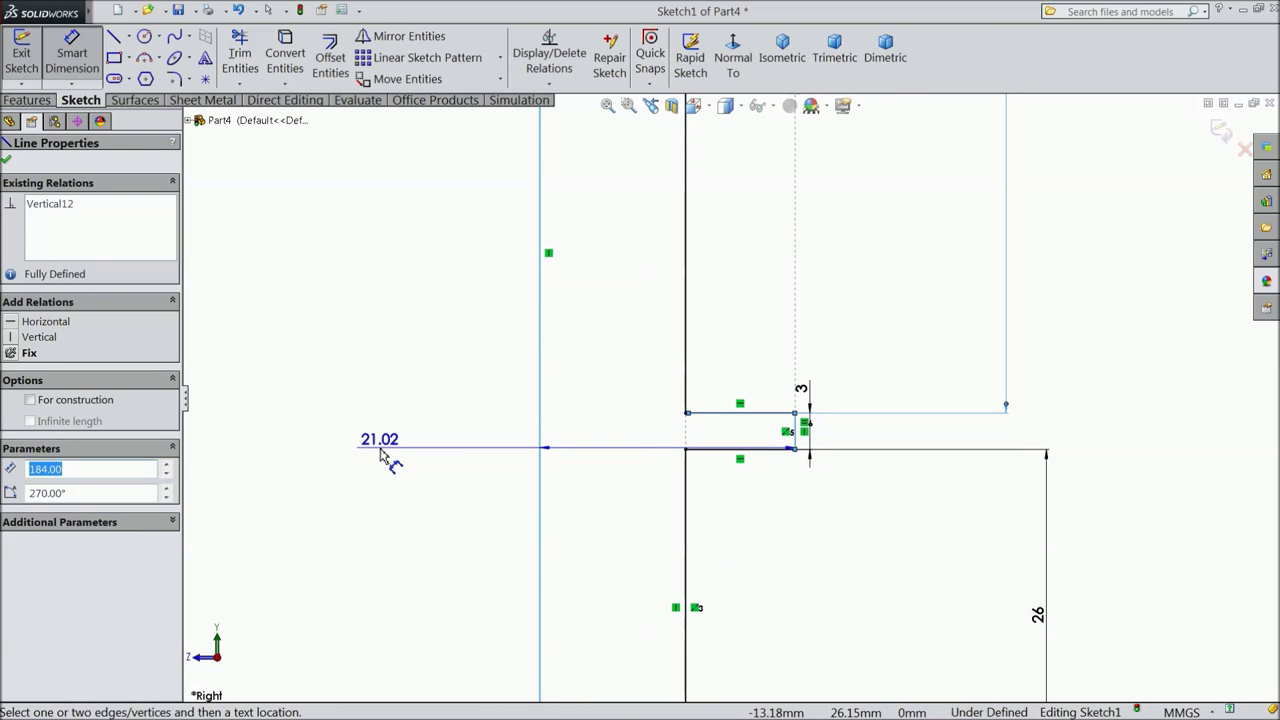
pyautogui.click(383, 450)
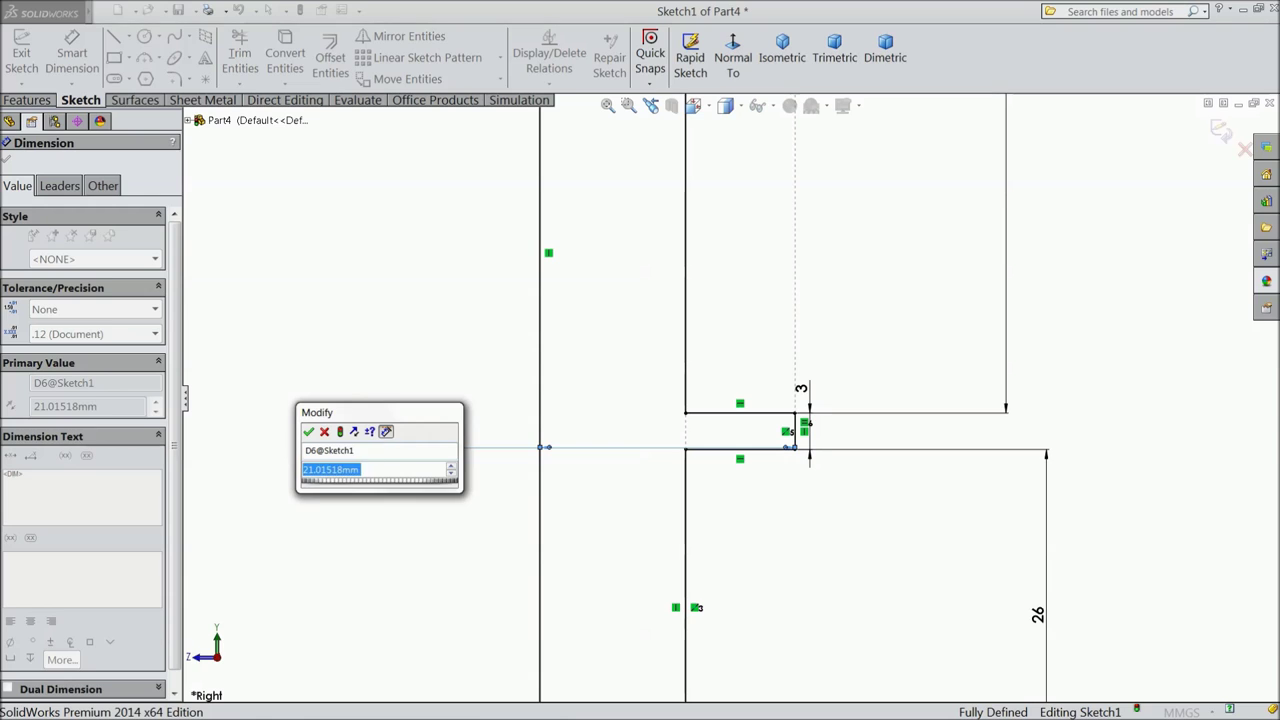
pyautogui.write('19')
pyautogui.click(309, 433)
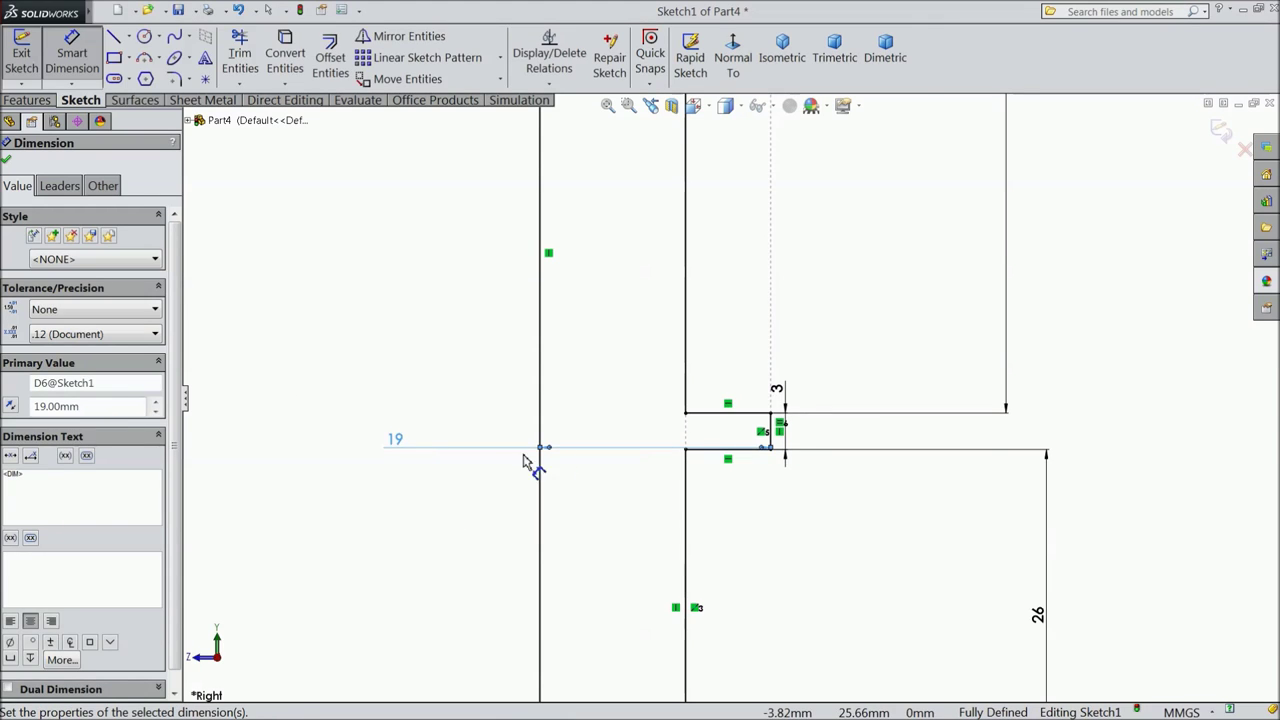
pyautogui.press('f')
pyautogui.scroll(3, 737, 210)
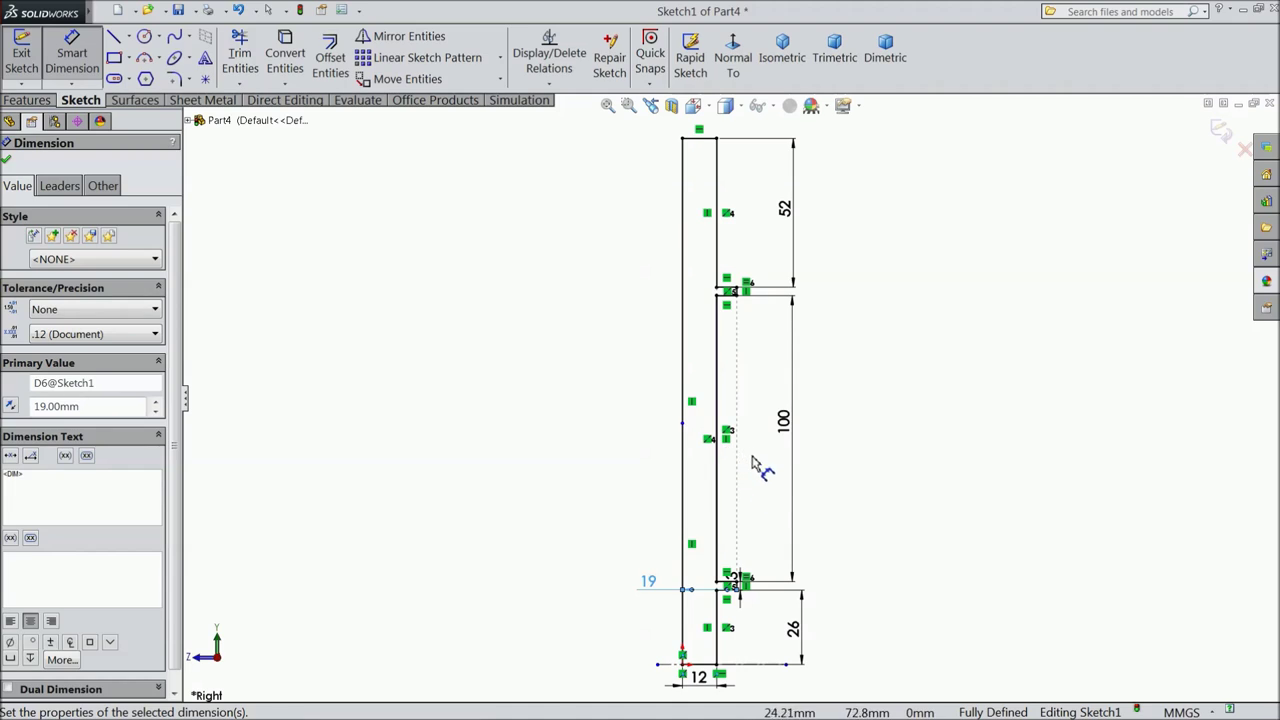
pyautogui.click(5, 165)
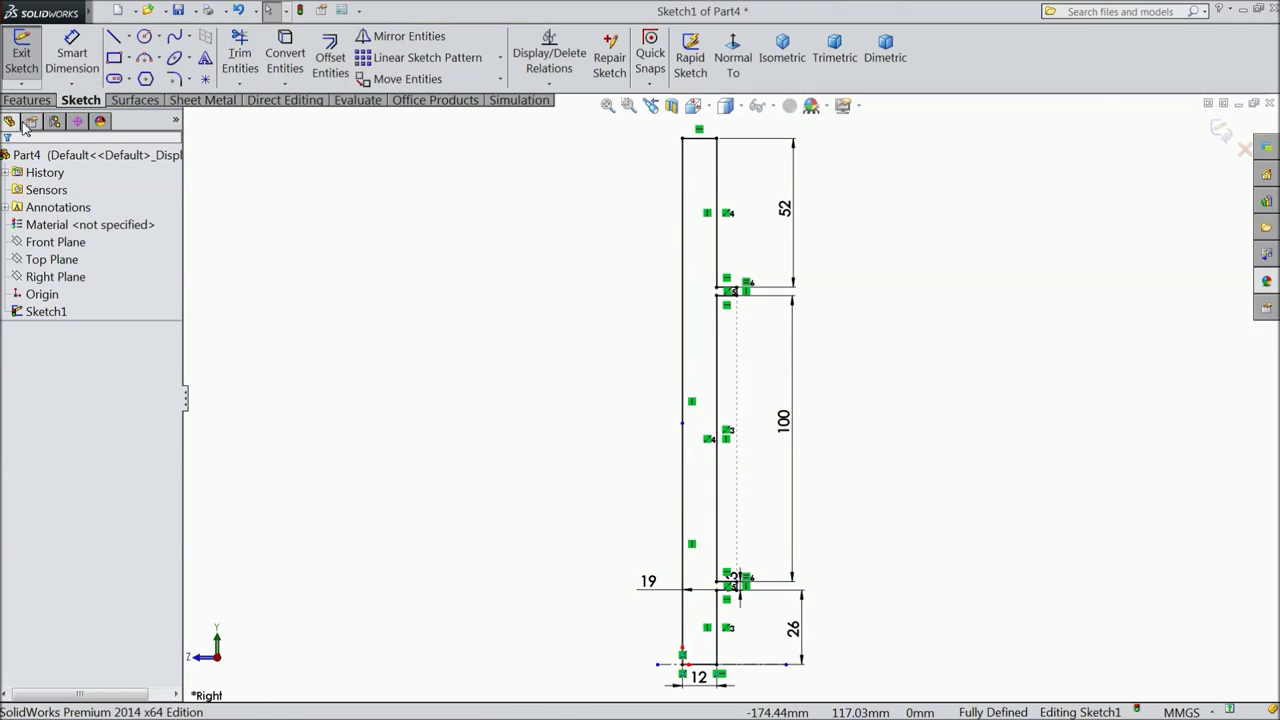
# Step: Revolve the profile 360 degrees about its long vertical axis line to form the solid two-collared shaft
pyautogui.click(27, 100)
pyautogui.click(96, 77)
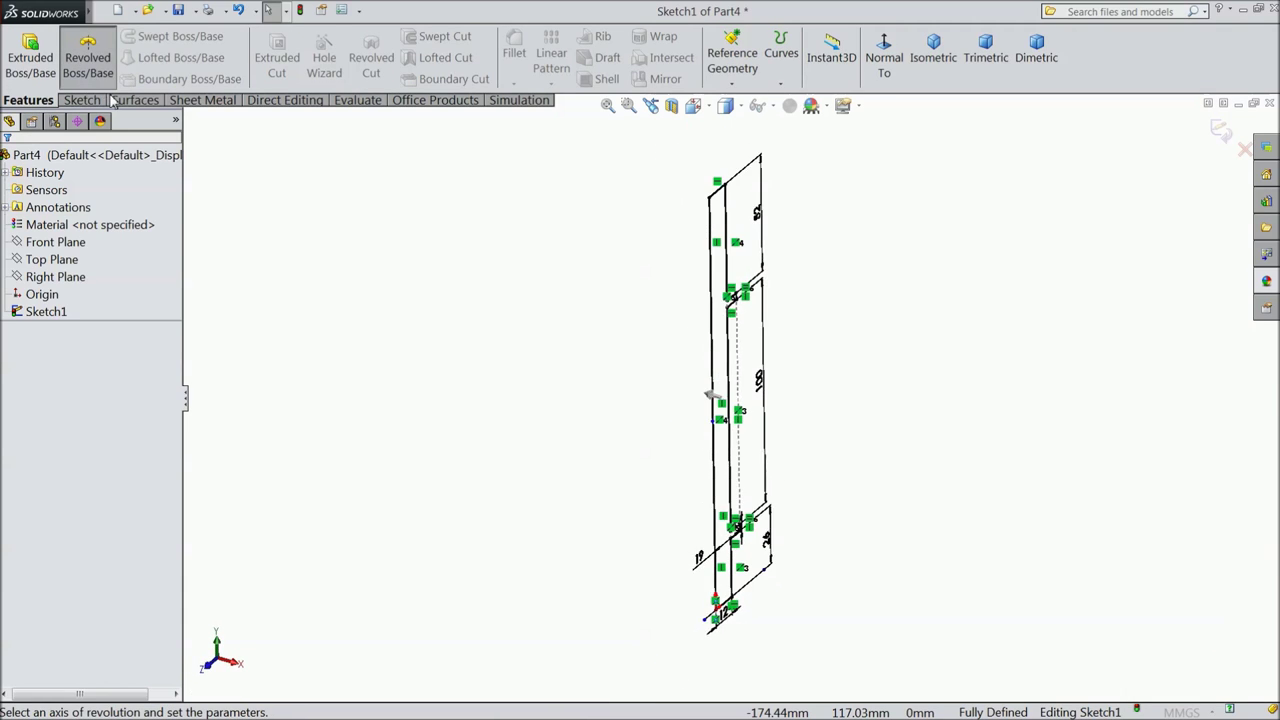
pyautogui.click(716, 380)
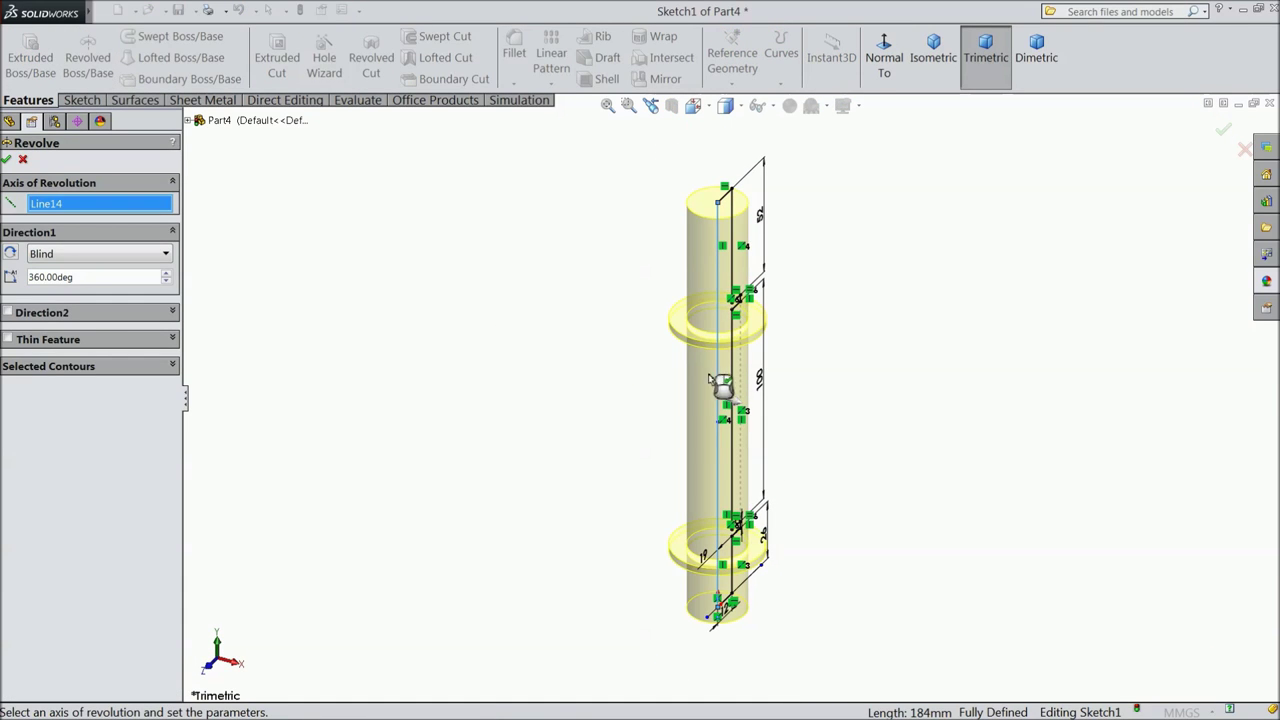
pyautogui.click(6, 161)
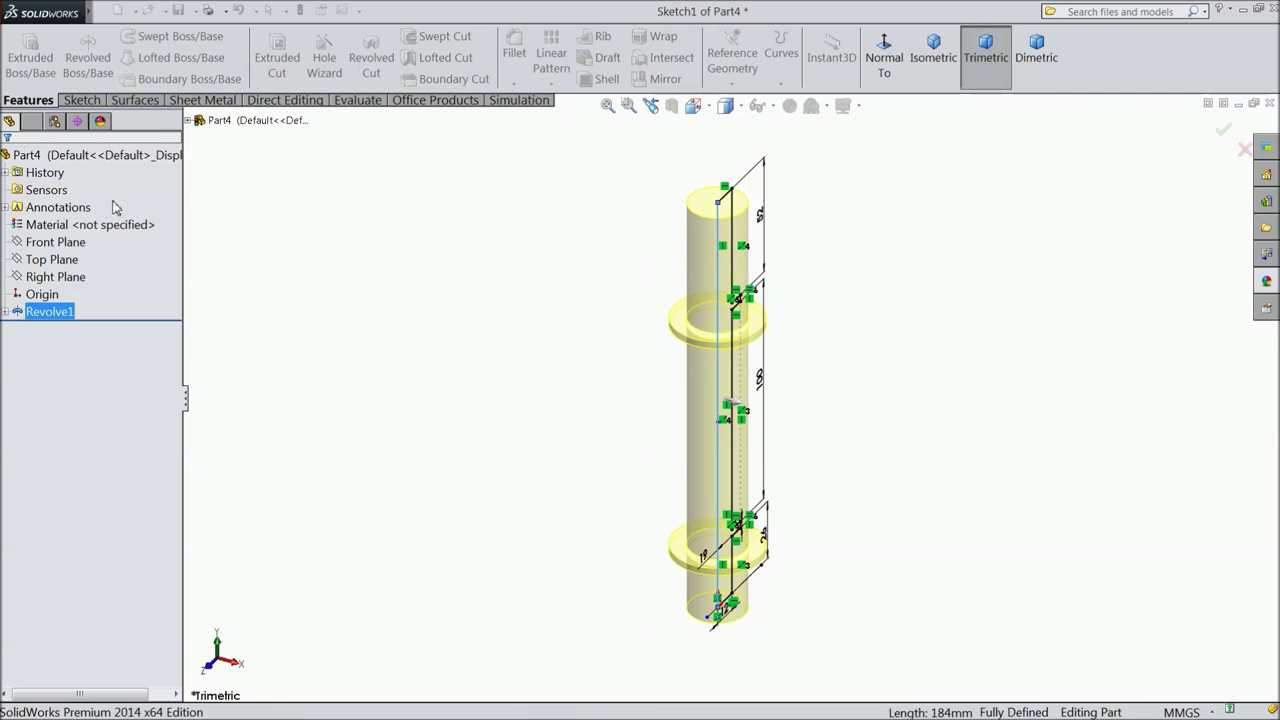
# Step: Fillet the edges of the shaft's upper and lower end faces with a constant 2 mm radius
pyautogui.click(513, 84)
pyautogui.click(527, 104)
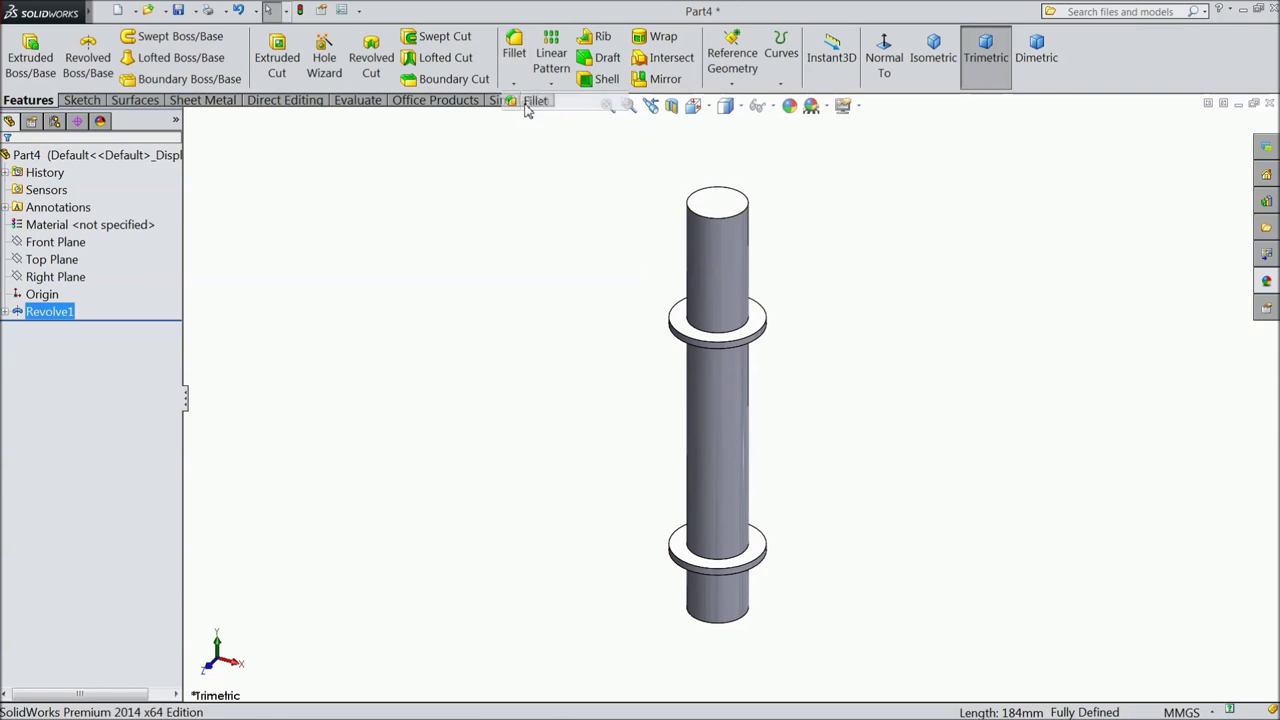
pyautogui.write('2mm')
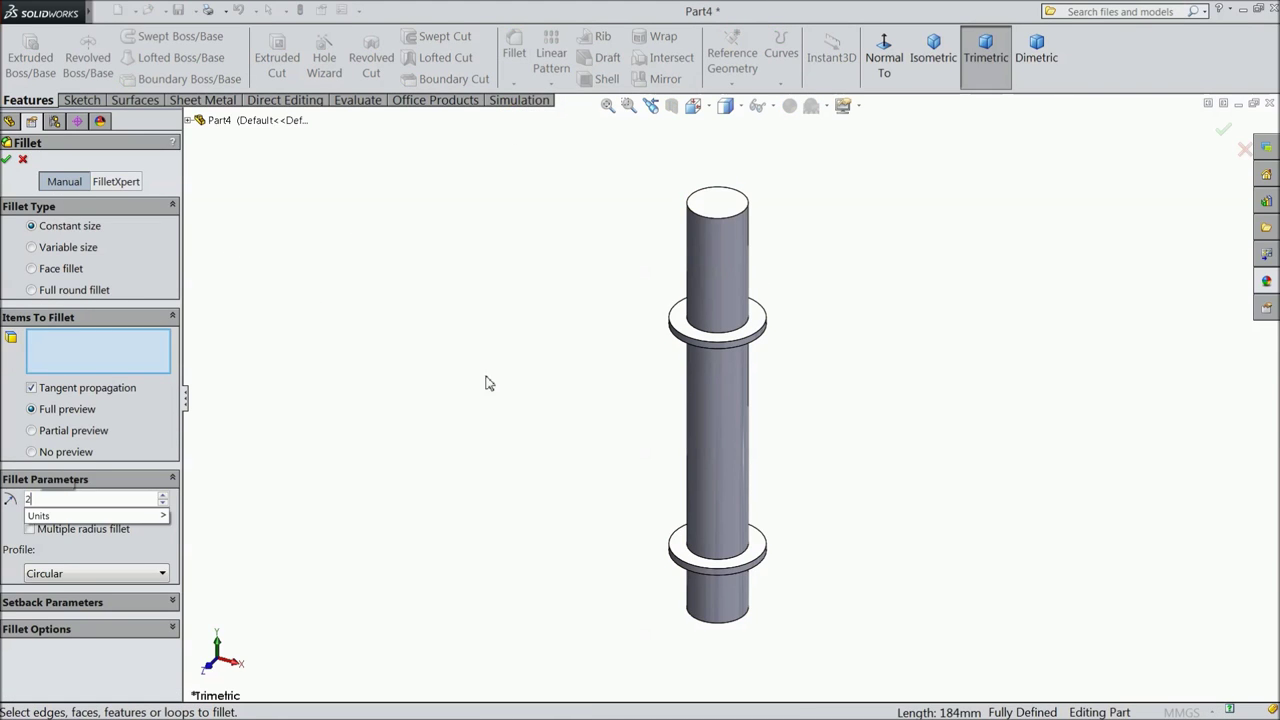
pyautogui.click(716, 203)
pyautogui.moveTo(786, 403); pyautogui.dragTo(755, 620, button='middle')
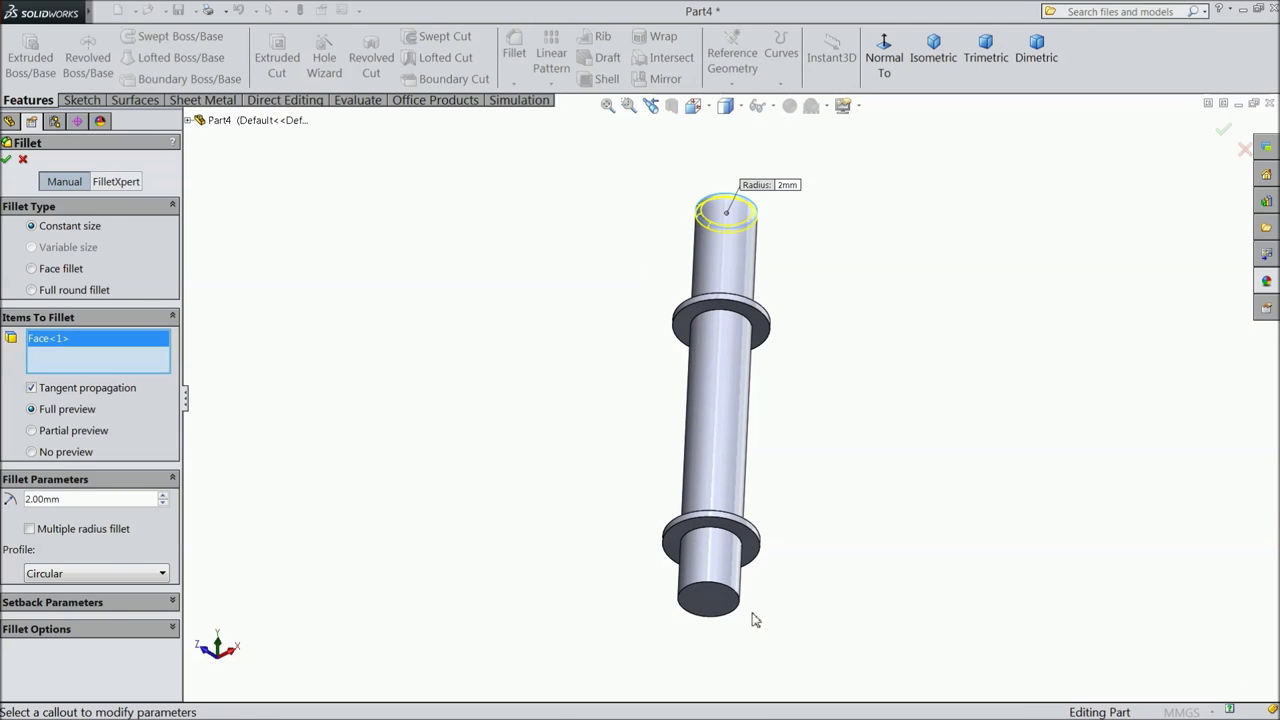
pyautogui.click(701, 605)
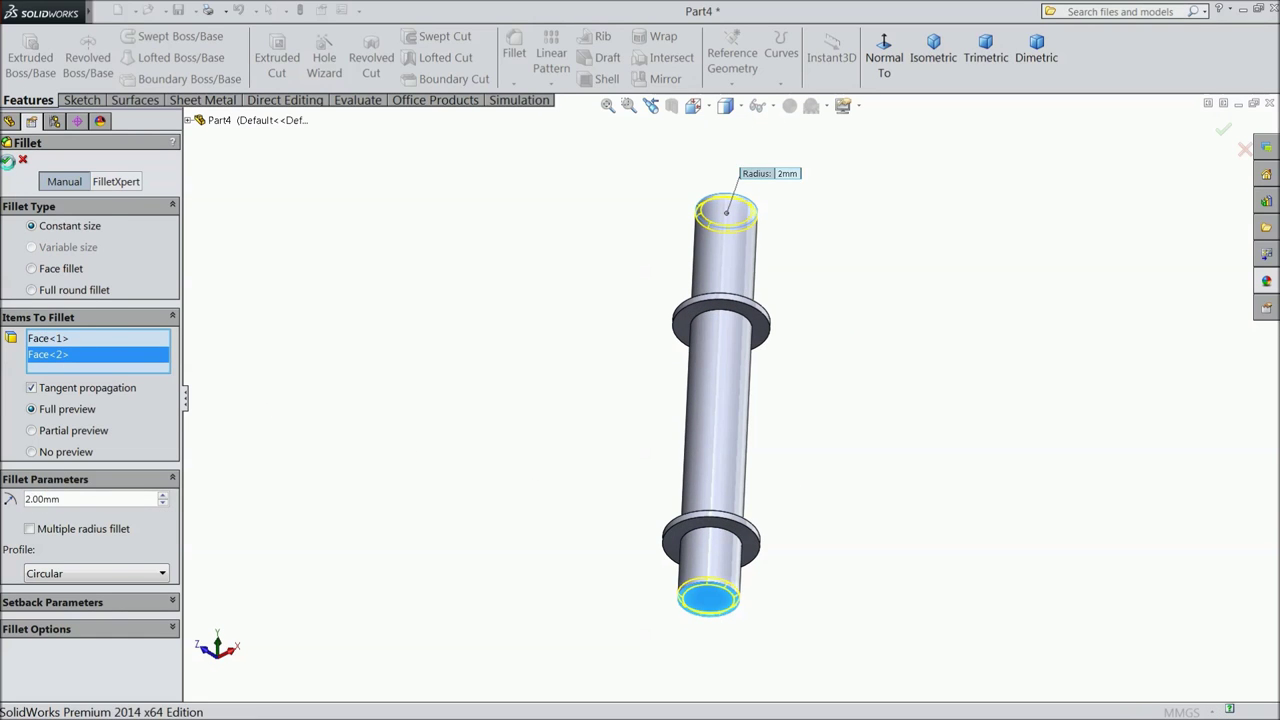
pyautogui.click(6, 159)
pyautogui.moveTo(488, 399)
pyautogui.mouseDown(button='middle')
pyautogui.moveTo(517, 403)
pyautogui.moveTo(491, 394)
pyautogui.mouseUp(button='middle')
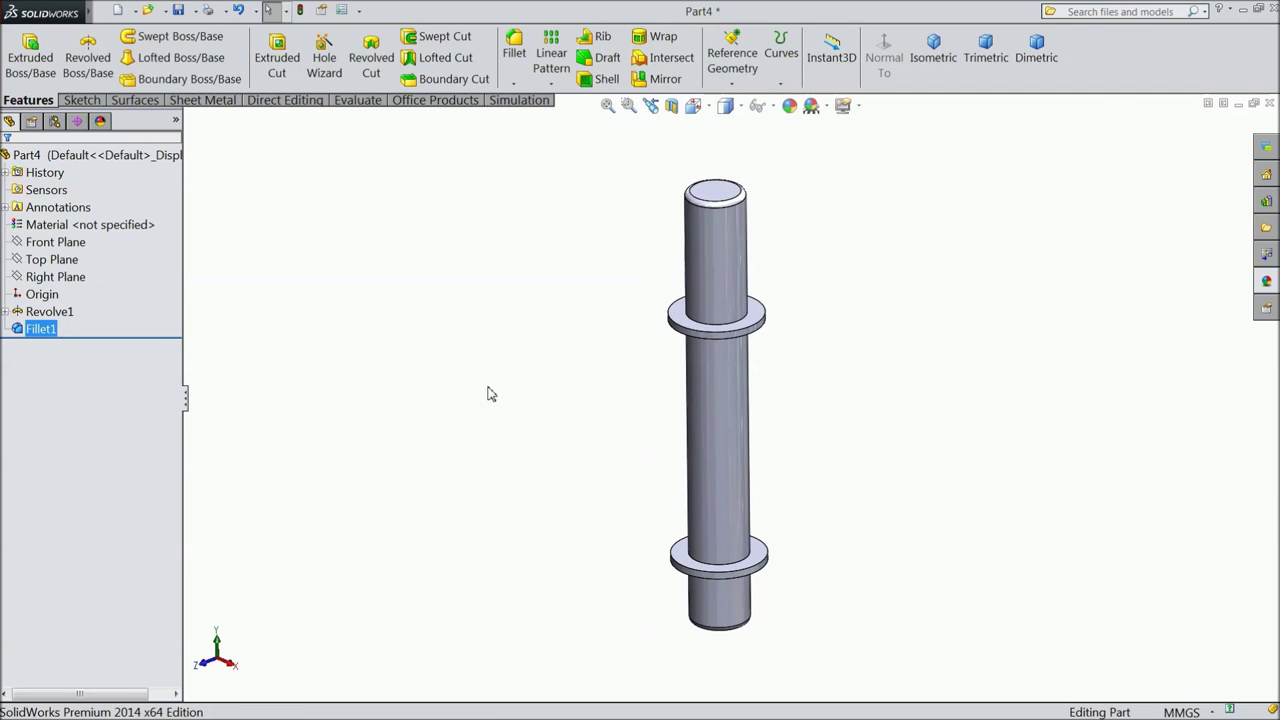
# Step: Delete the fillet feature from the shaft's two ends
pyautogui.rightClick(38, 340)
pyautogui.click(70, 425)
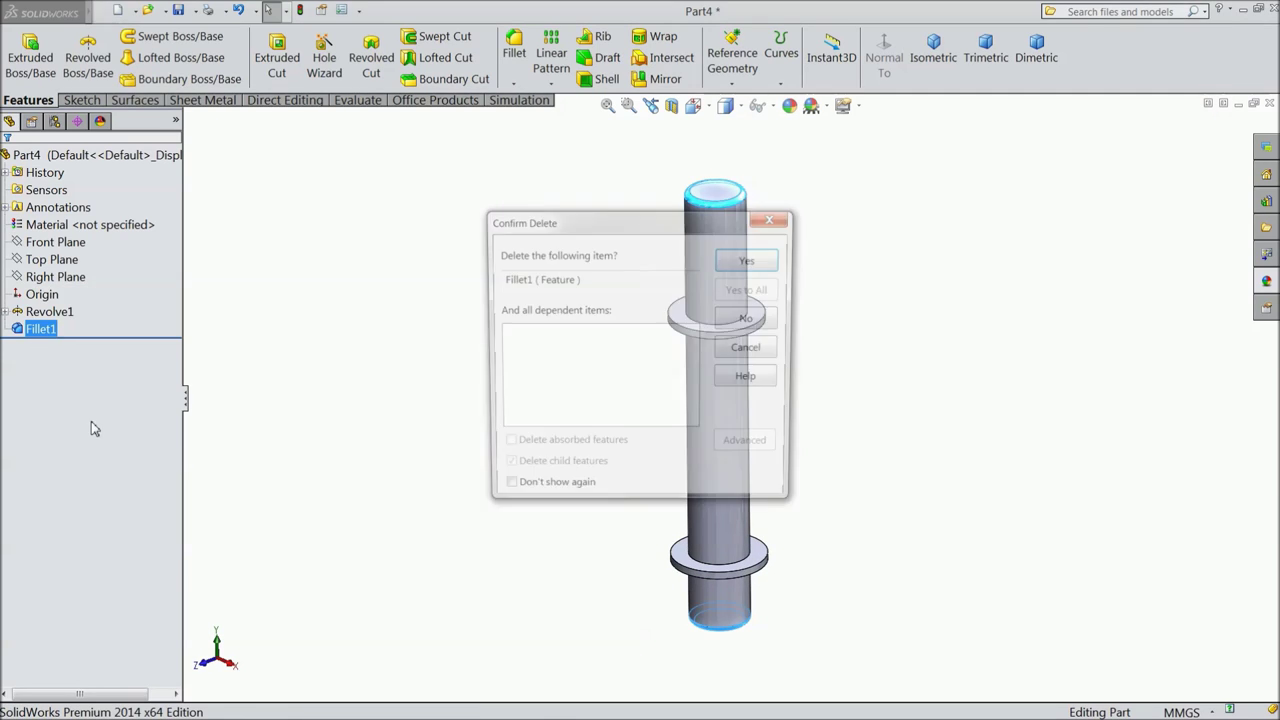
pyautogui.click(750, 260)
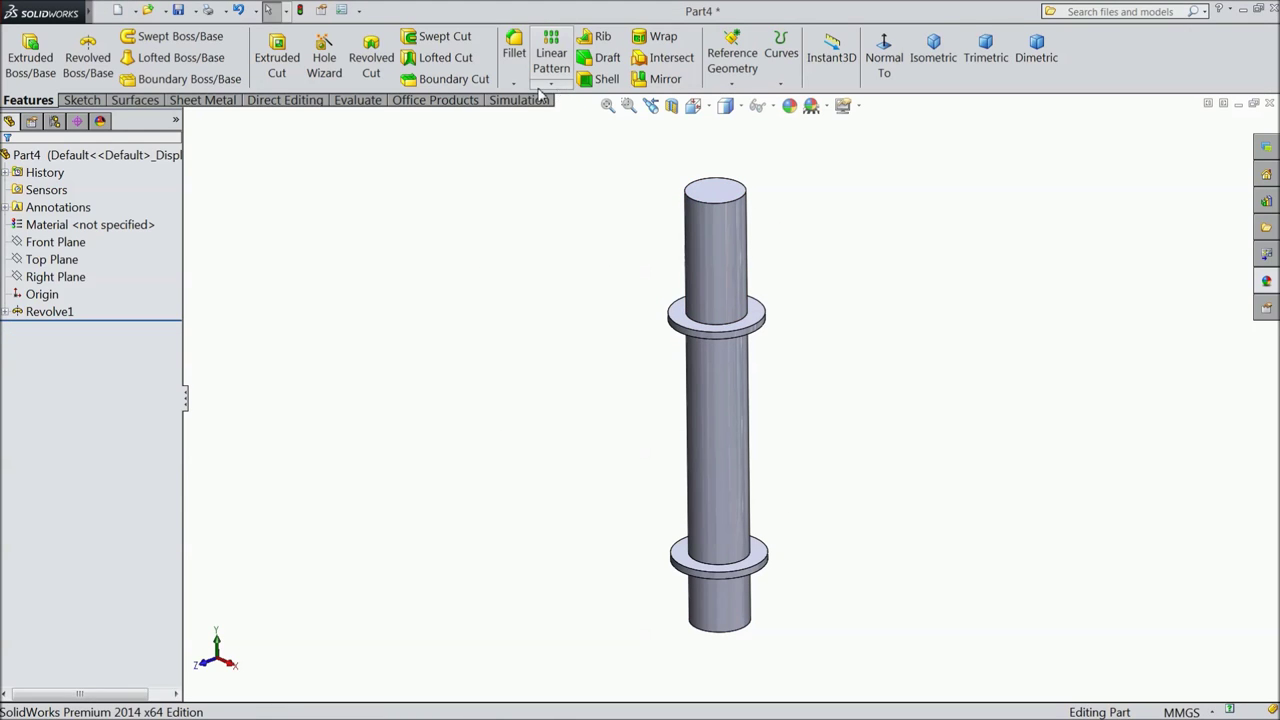
# Step: Chamfer the shaft's upper and lower end faces with a 2 mm distance at 45 degrees
pyautogui.click(514, 84)
pyautogui.click(545, 122)
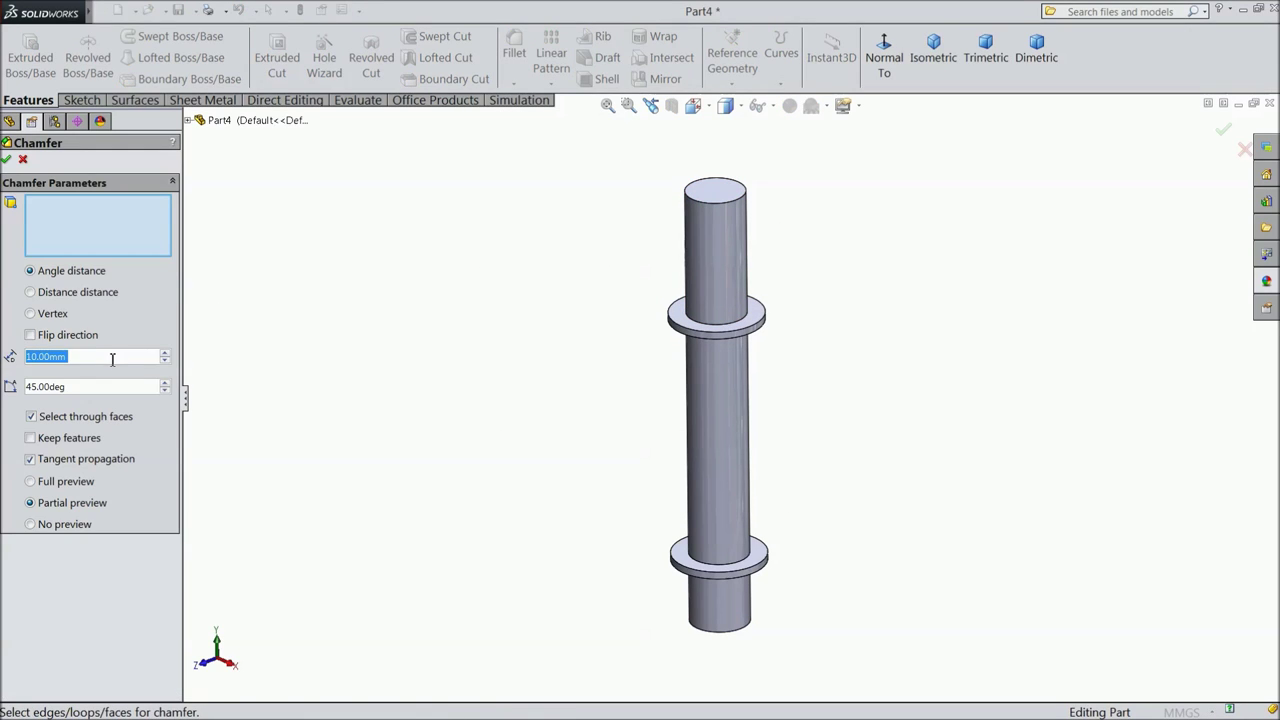
pyautogui.write('2')
pyautogui.click(706, 199)
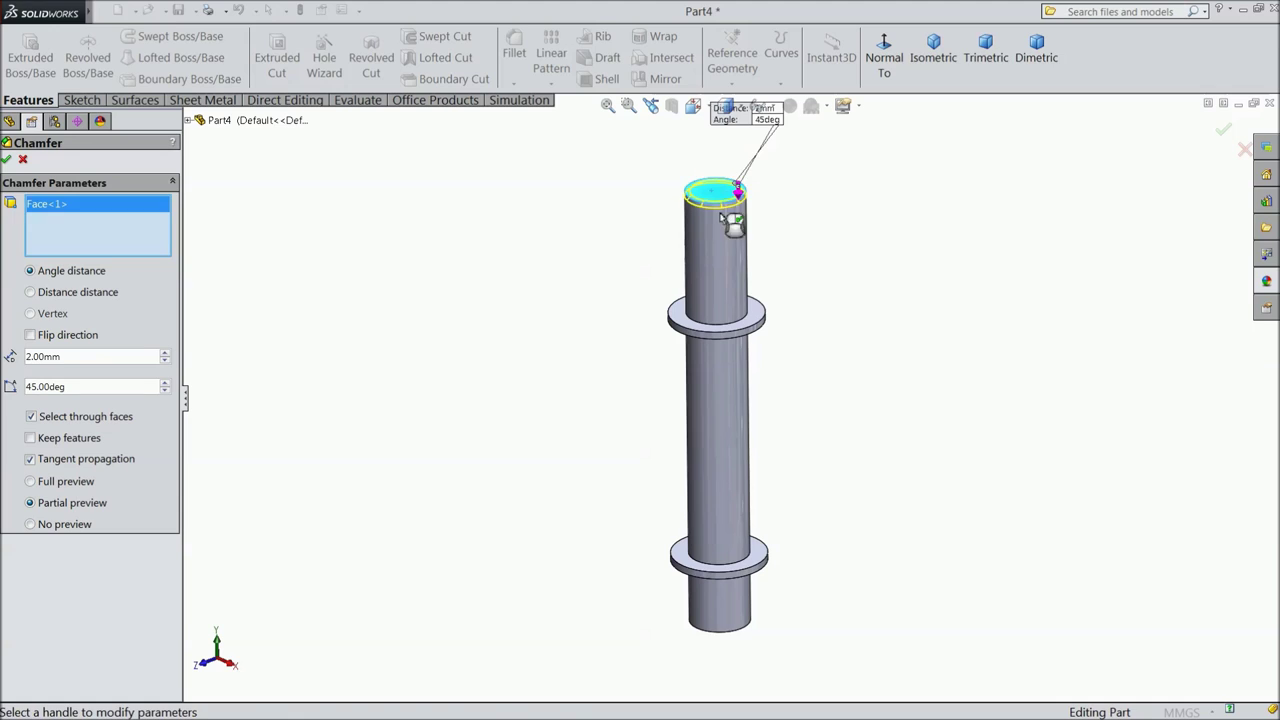
pyautogui.moveTo(845, 566); pyautogui.dragTo(813, 413, button='middle')
pyautogui.click(709, 619)
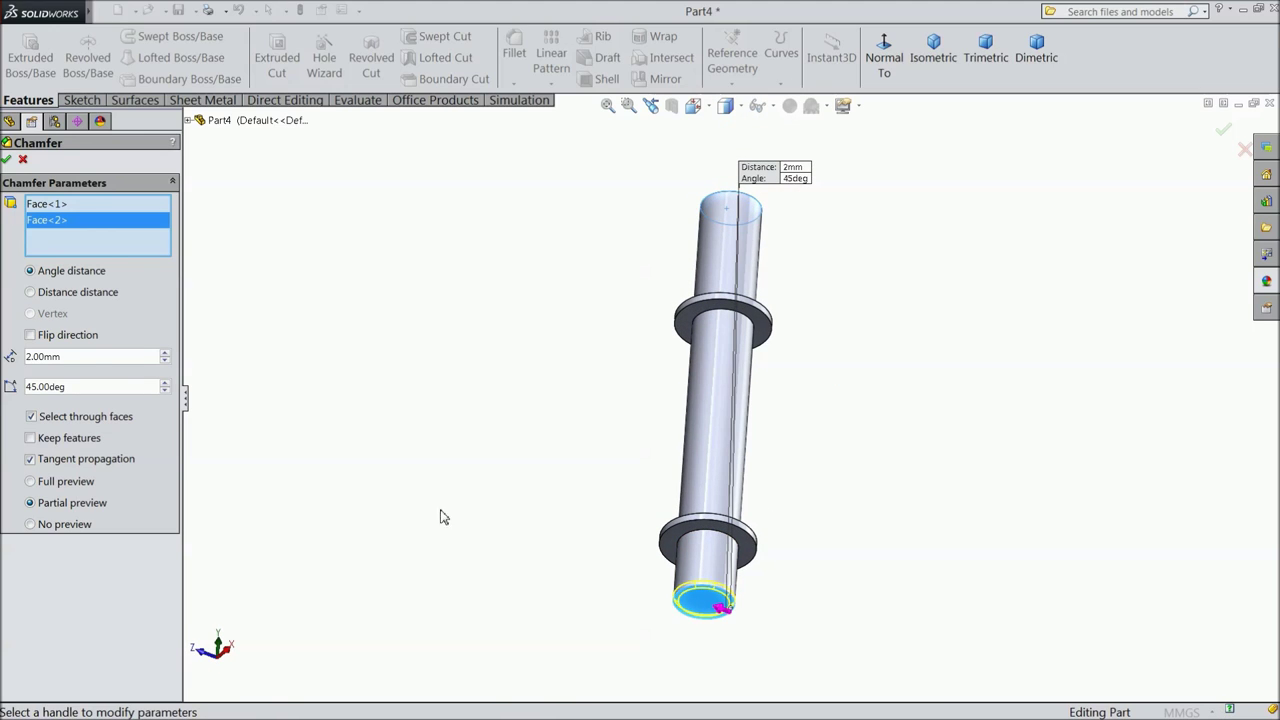
pyautogui.click(7, 162)
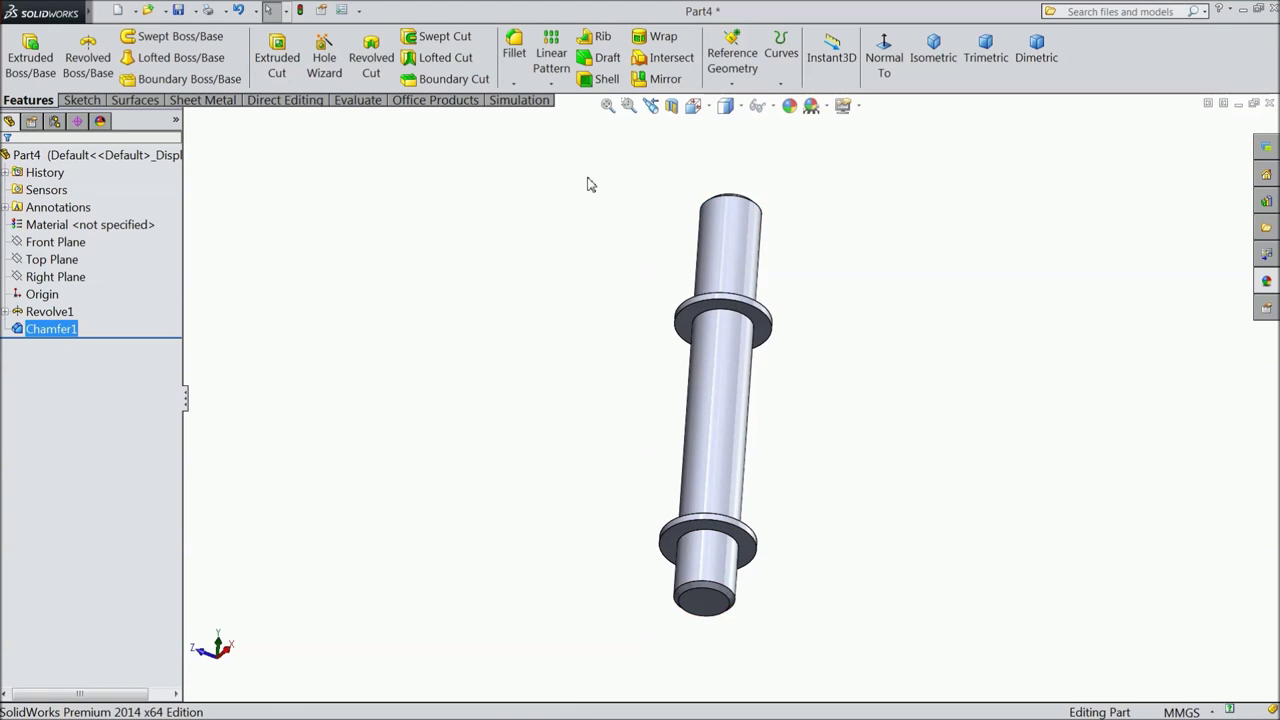
pyautogui.moveTo(589, 186); pyautogui.dragTo(554, 360, button='middle')
pyautogui.scroll(-3, 766, 214)
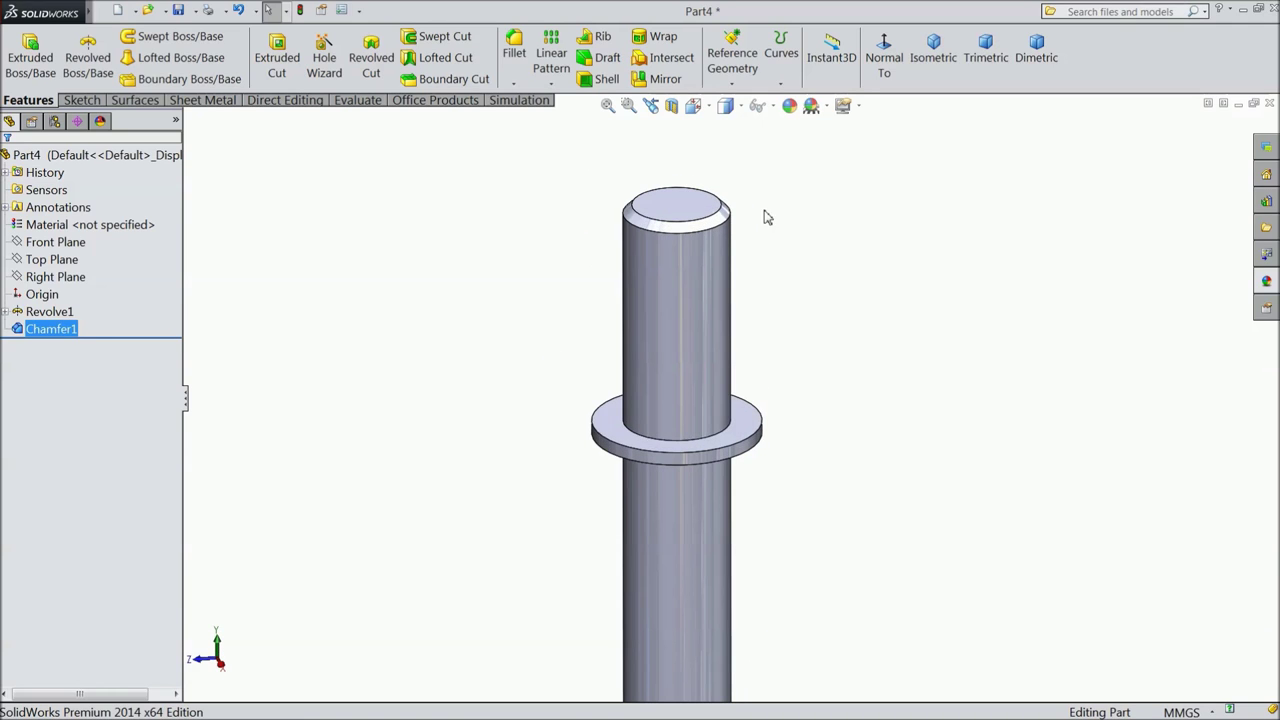